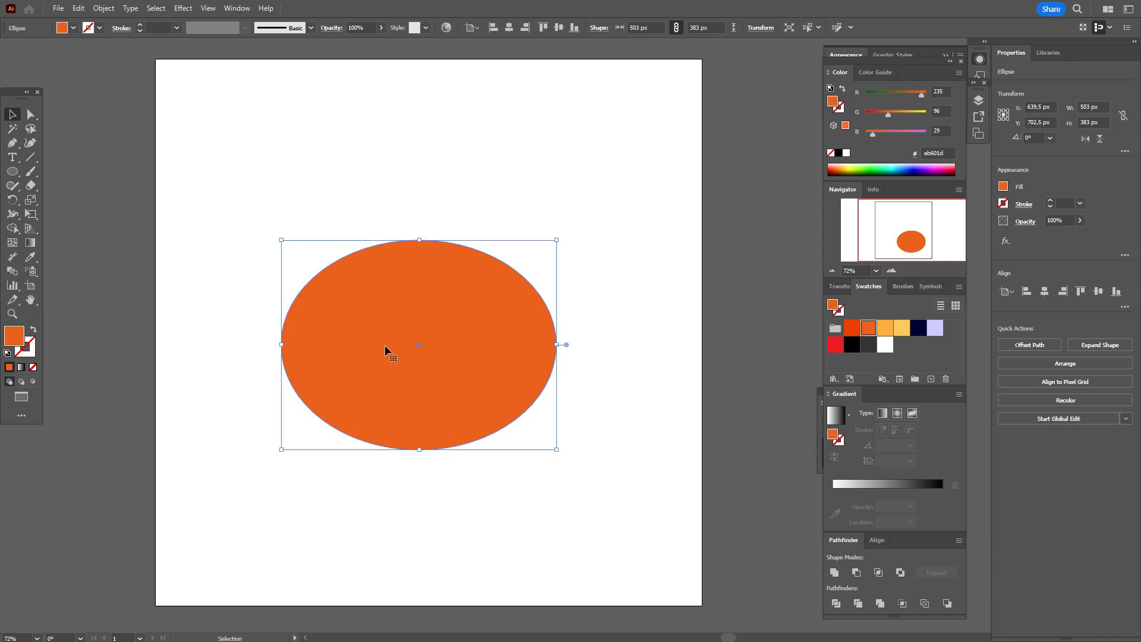
- Move the left anchor point of the orange ellipse straight down to Y 565.5 px
click(31, 119)
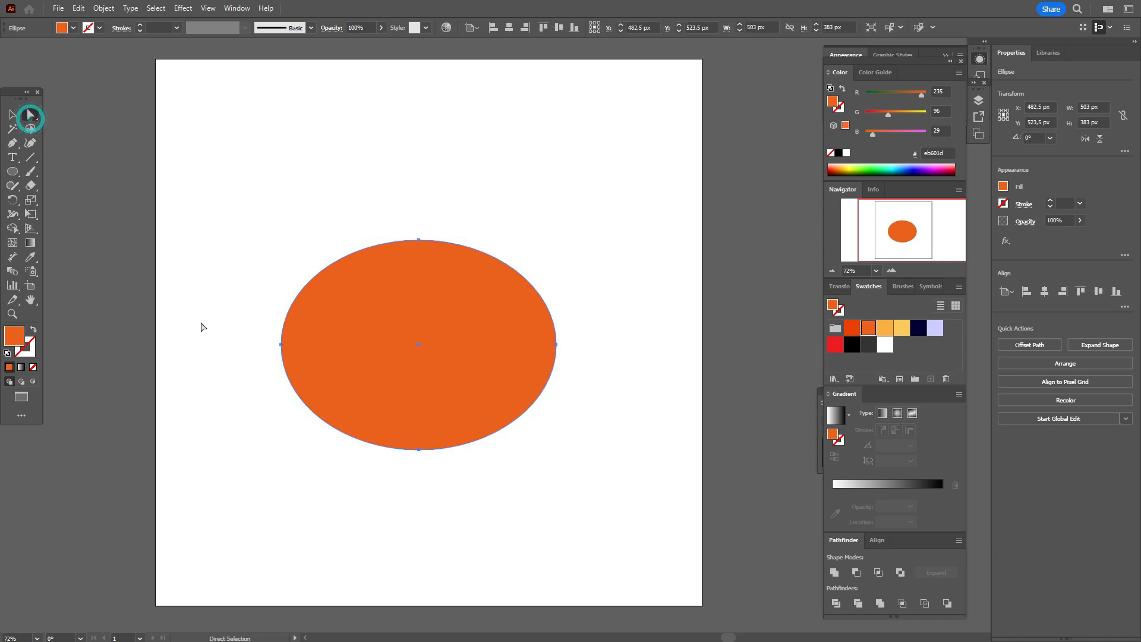
click(281, 345)
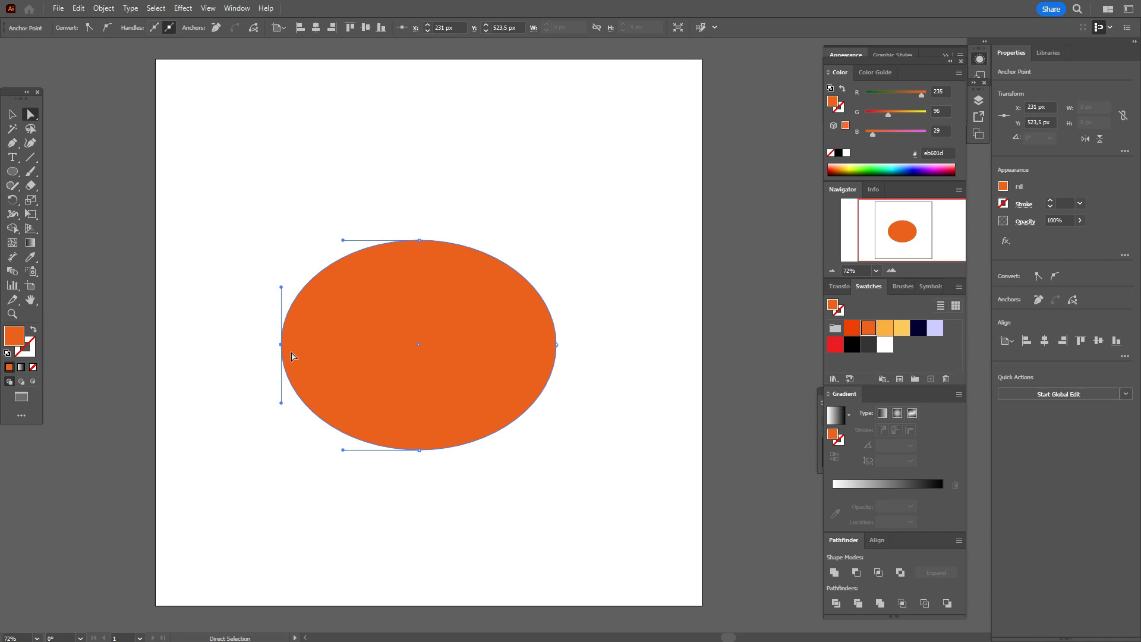
key(Down)
key(Down)
key(Down)
key(Down)
key(Down)
key(Down)
key(Down)
key(Down)
key(Down)
key(Down)
key(Down)
key(Down)
key(Down)
key(Down)
key(Down)
key(Down)
key(Down)
key(Down)
key(Down)
key(Down)
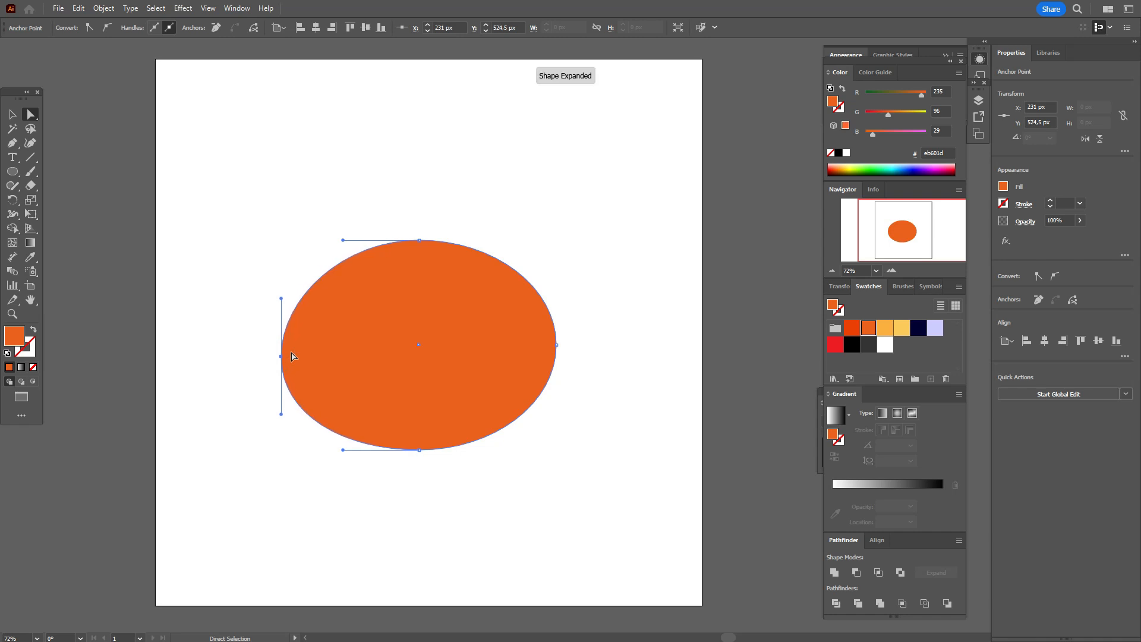
key(Down)
key(Down)
key(Down)
key(Down)
key(Down)
key(Down)
key(Down)
key(Down)
key(Down)
key(Down)
key(Down)
key(Down)
key(Down)
key(Down)
key(Down)
key(Down)
key(Down)
key(Down)
key(Down)
key(Down)
key(Down)
key(Down)
key(Down)
key(Down)
key(Down)
key(Down)
key(Down)
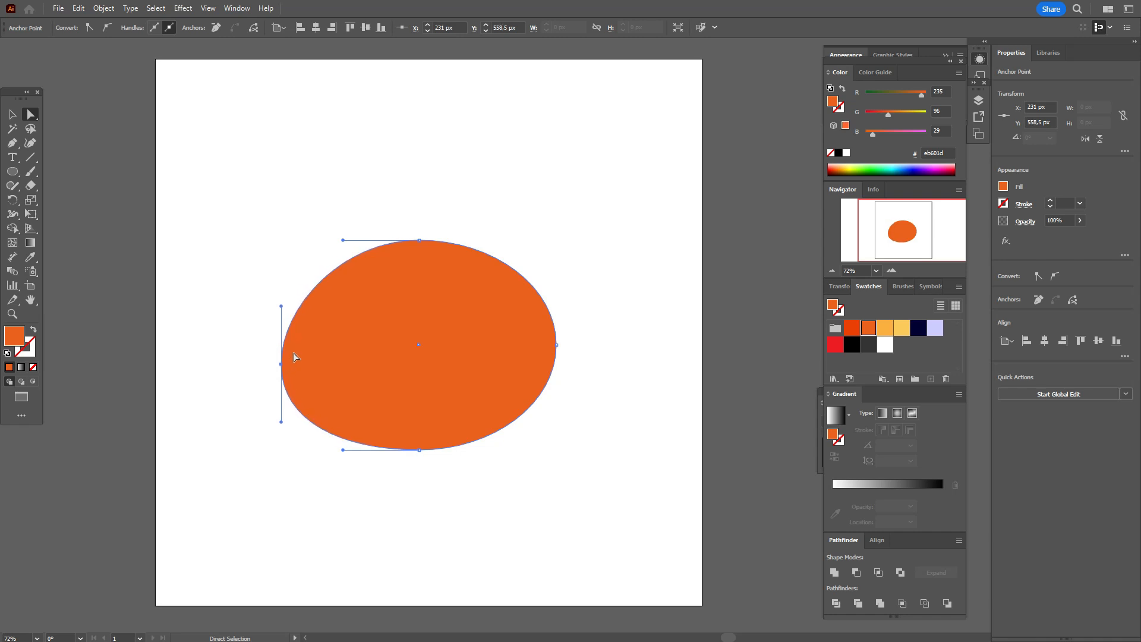
key(Down)
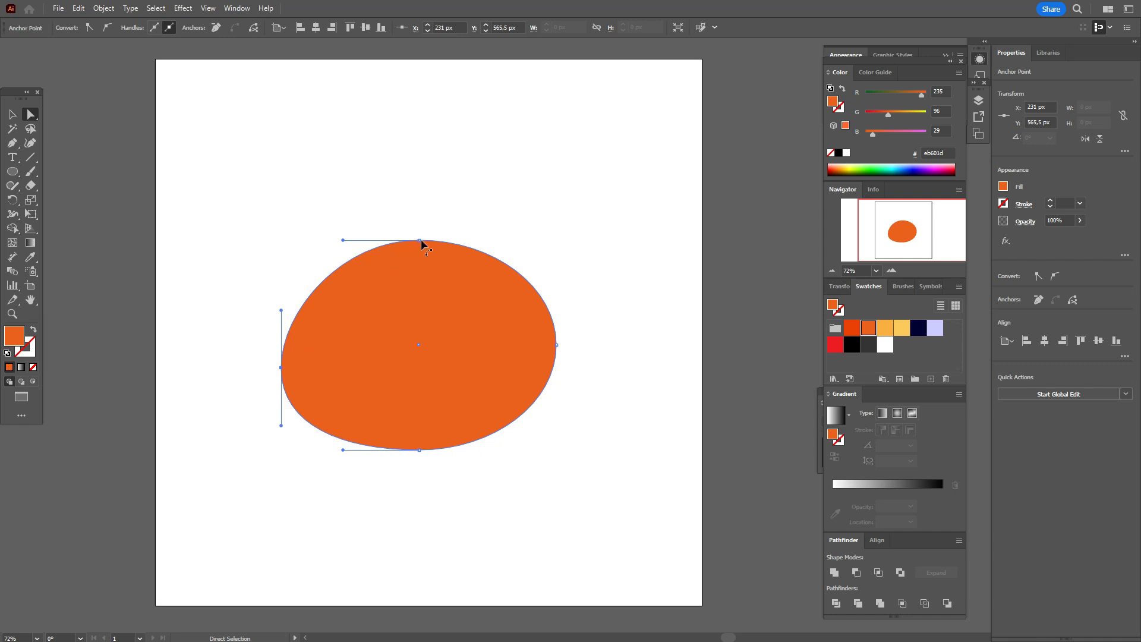
- Shift the shape's top anchor up and right, and adjust the shape's right side to end at about X 729 px
drag(420, 242, 435, 236)
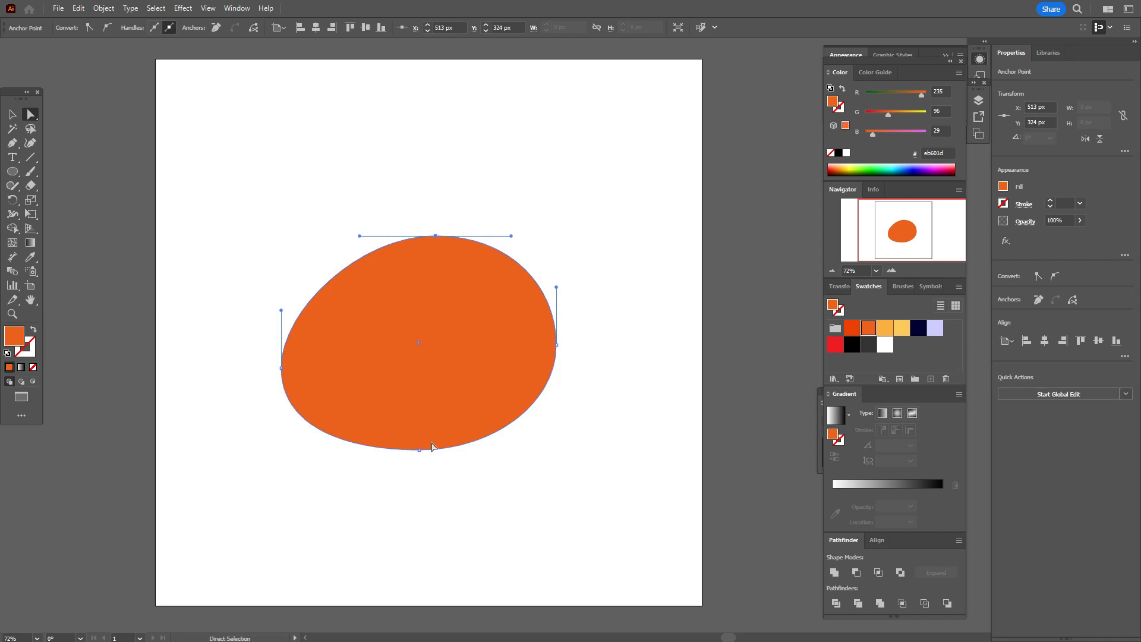
drag(557, 344, 588, 347)
click(14, 118)
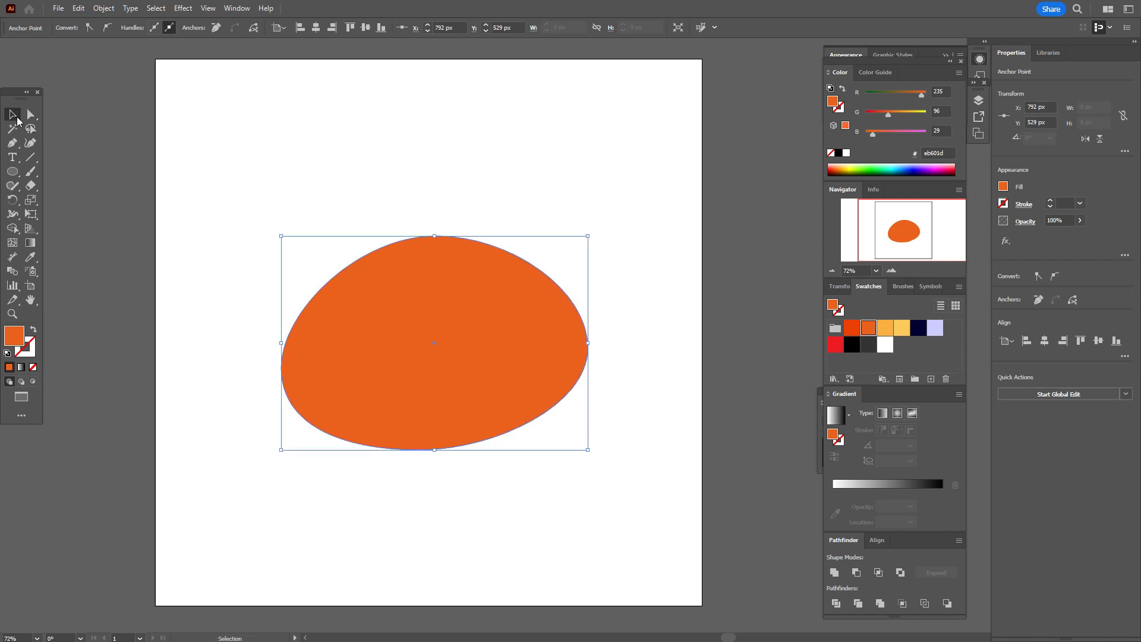
drag(589, 345, 554, 354)
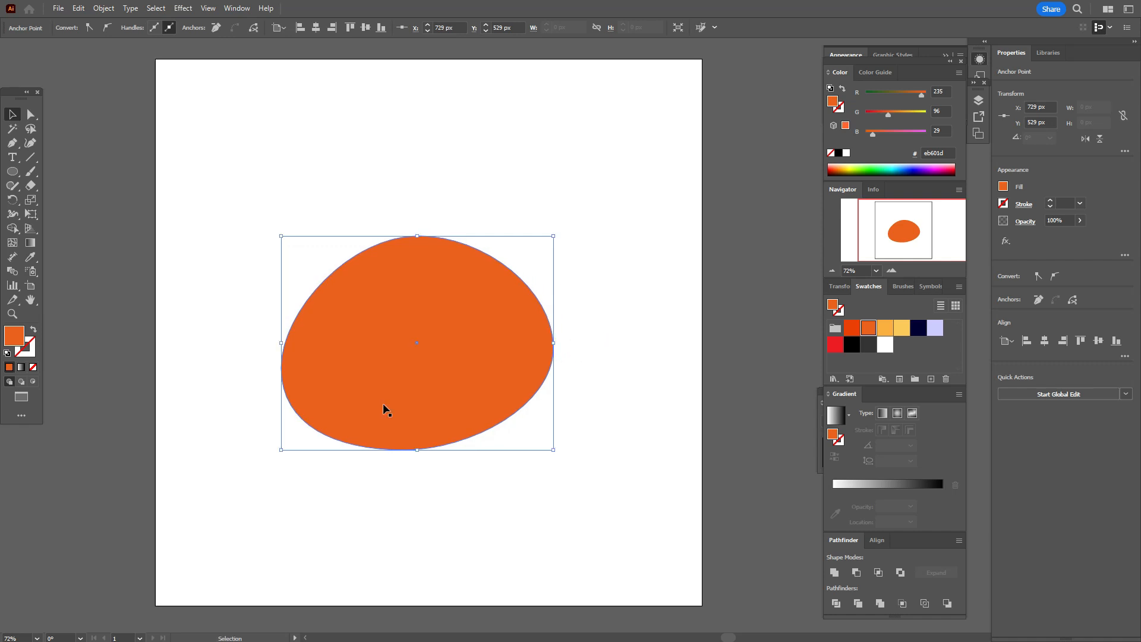
- Move the shape's bottom anchor to about X 497, Y 723 px and its top anchor to about X 509, Y 314 px
click(30, 125)
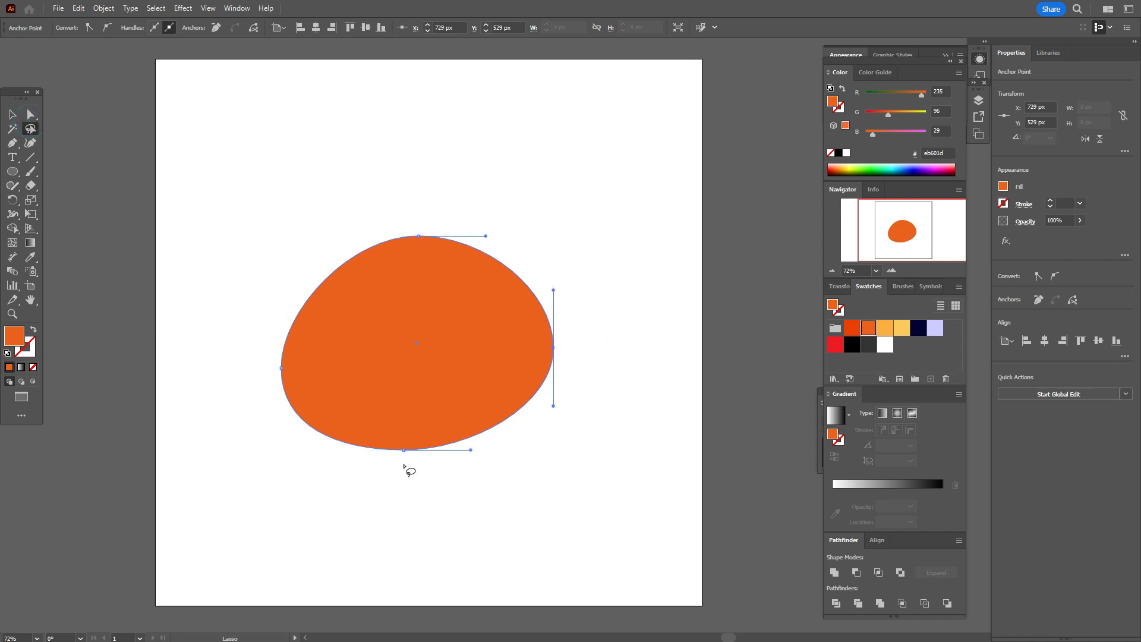
click(31, 114)
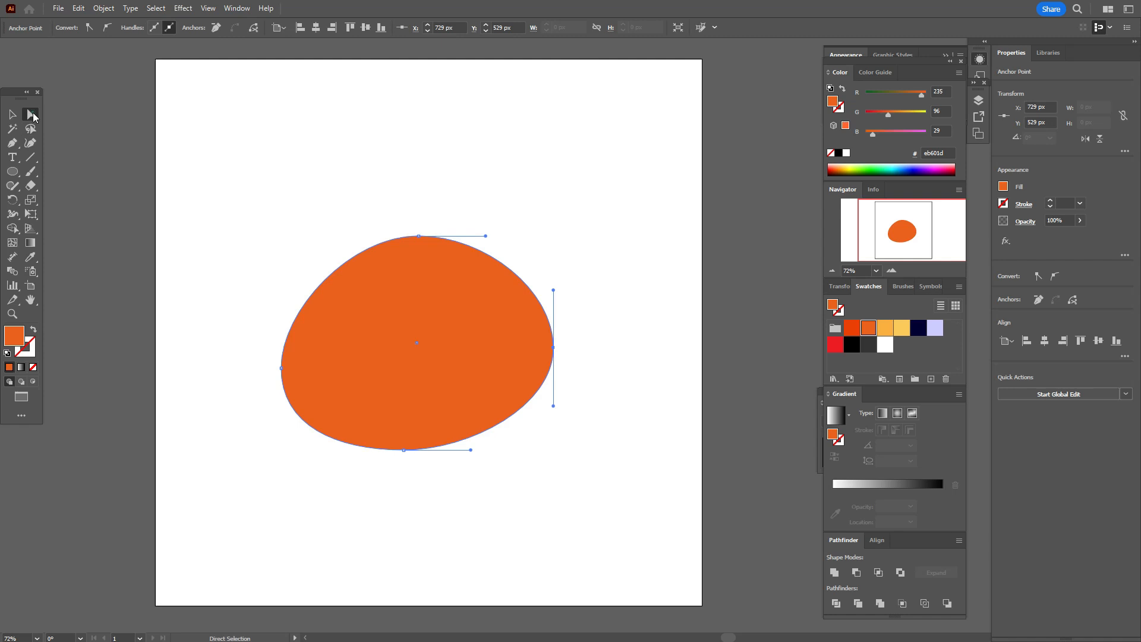
click(403, 450)
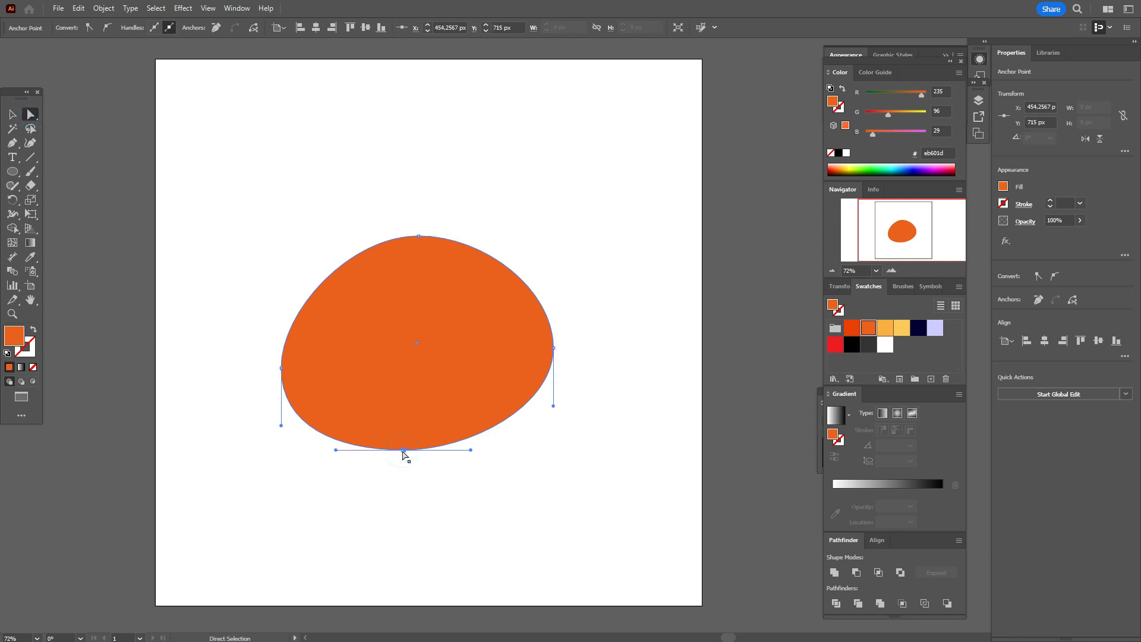
drag(405, 450, 426, 453)
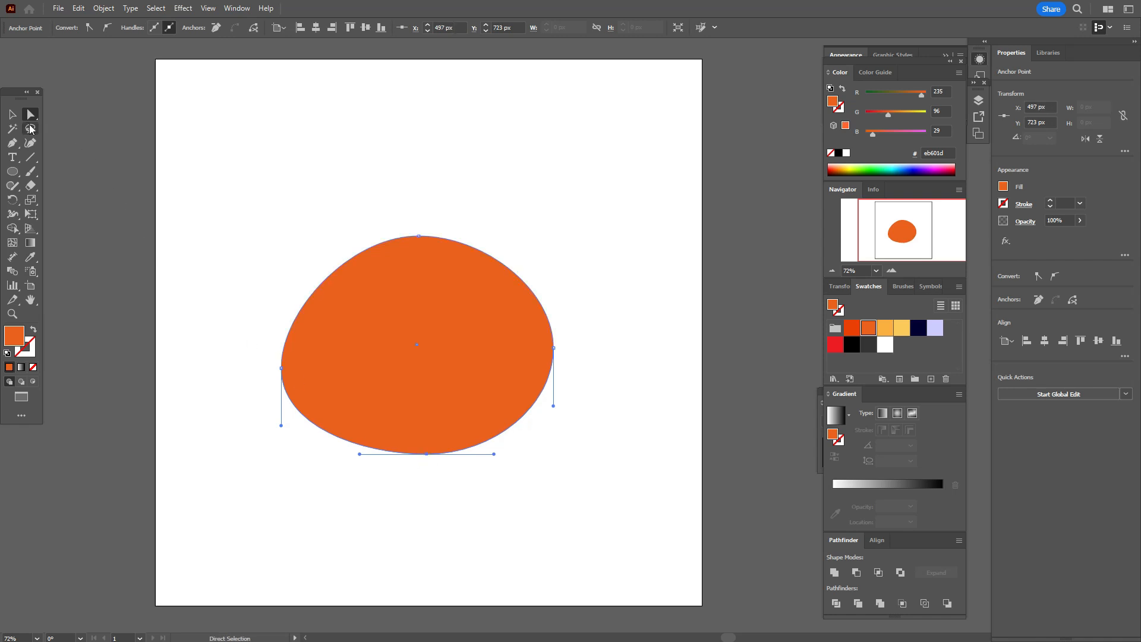
click(420, 238)
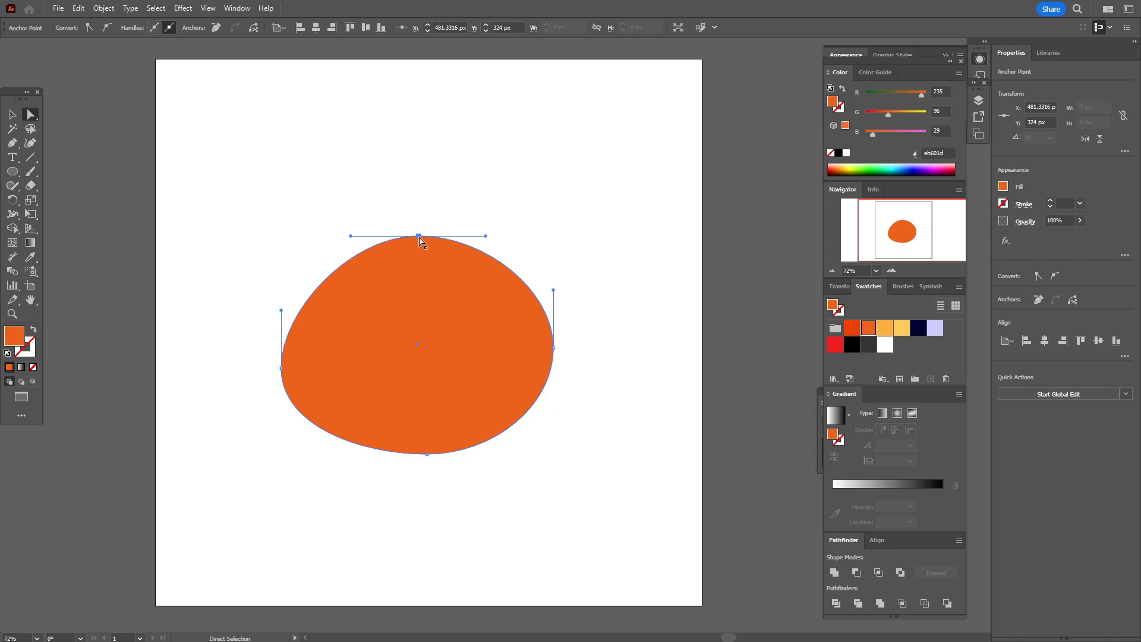
drag(420, 235, 434, 233)
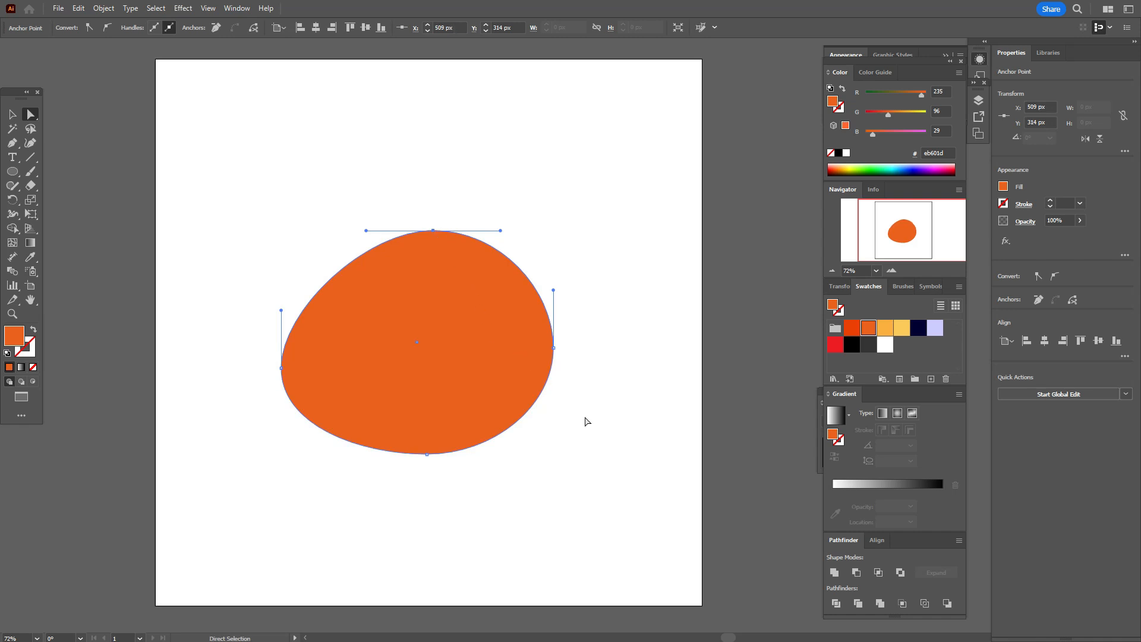
- Pull the right anchor slightly outward so the body is about 515 px wide, and deselect the shape
drag(554, 348, 560, 347)
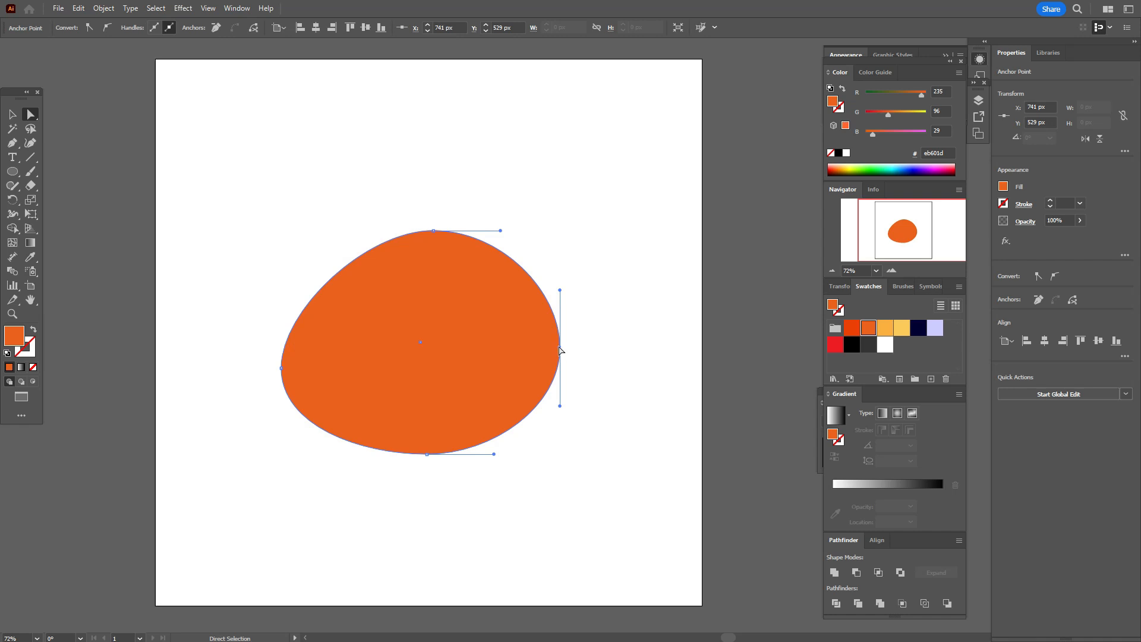
click(561, 347)
drag(561, 350, 562, 352)
click(15, 116)
click(109, 199)
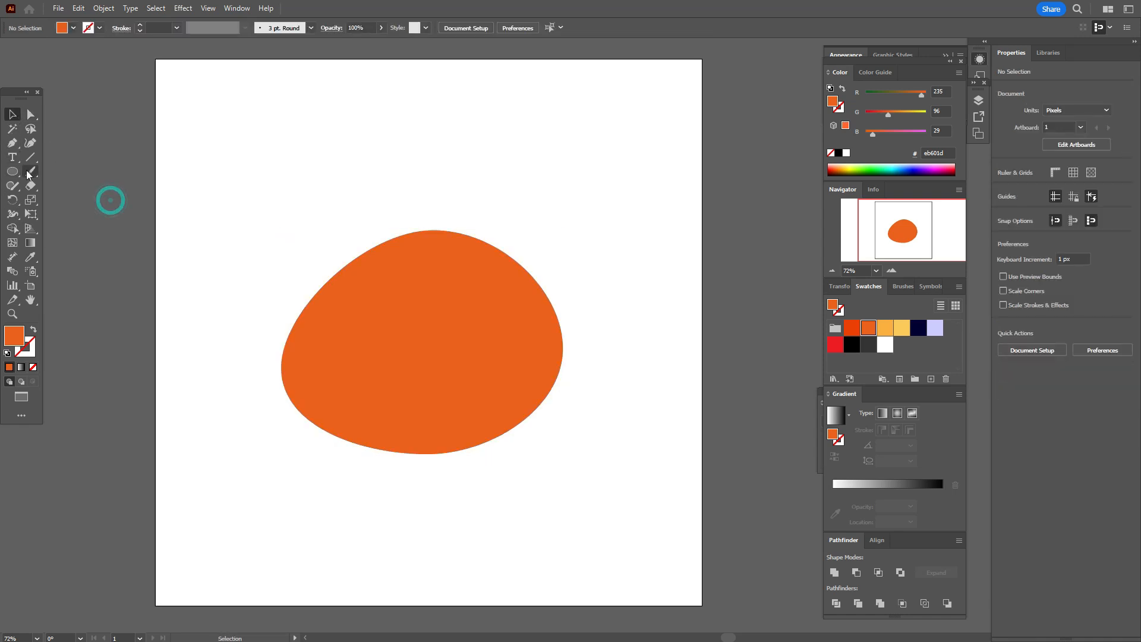
- Draw a small triangle over the body's left tip with the Pen tool and subtract it with Minus Front as a mouth notch
click(11, 144)
ctrl+click(280, 373)
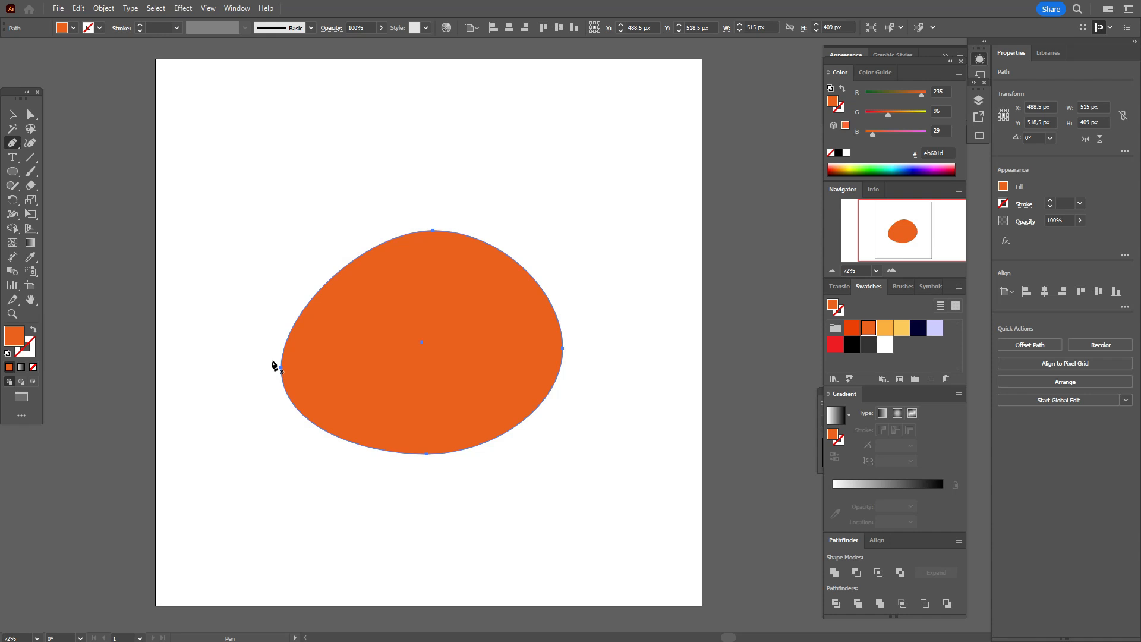
drag(271, 360, 271, 384)
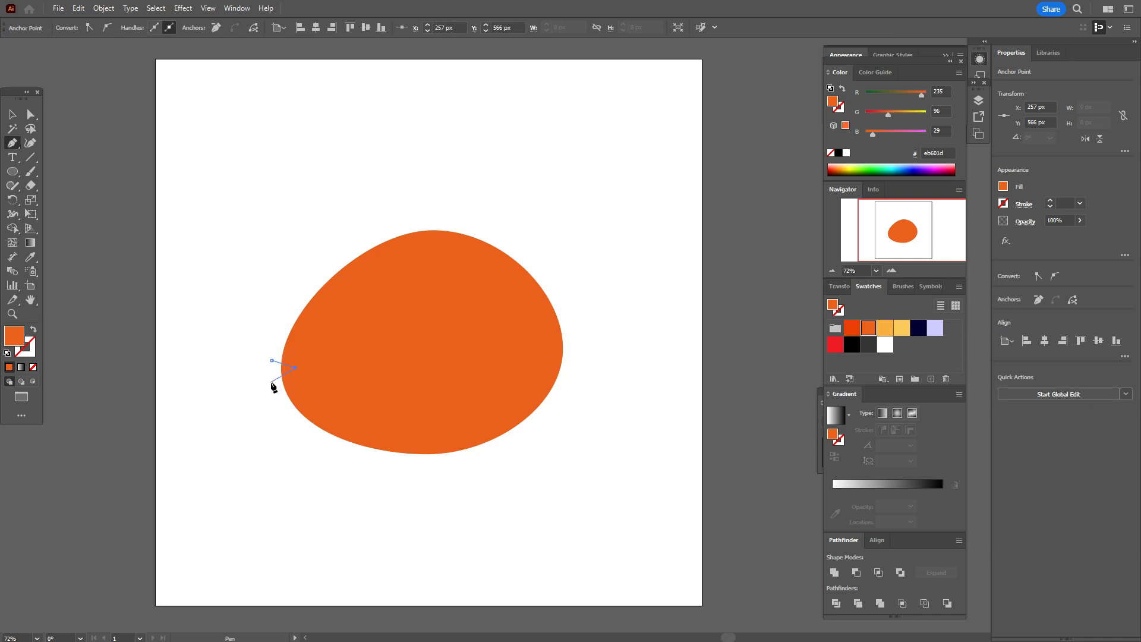
click(272, 381)
click(271, 360)
key(v)
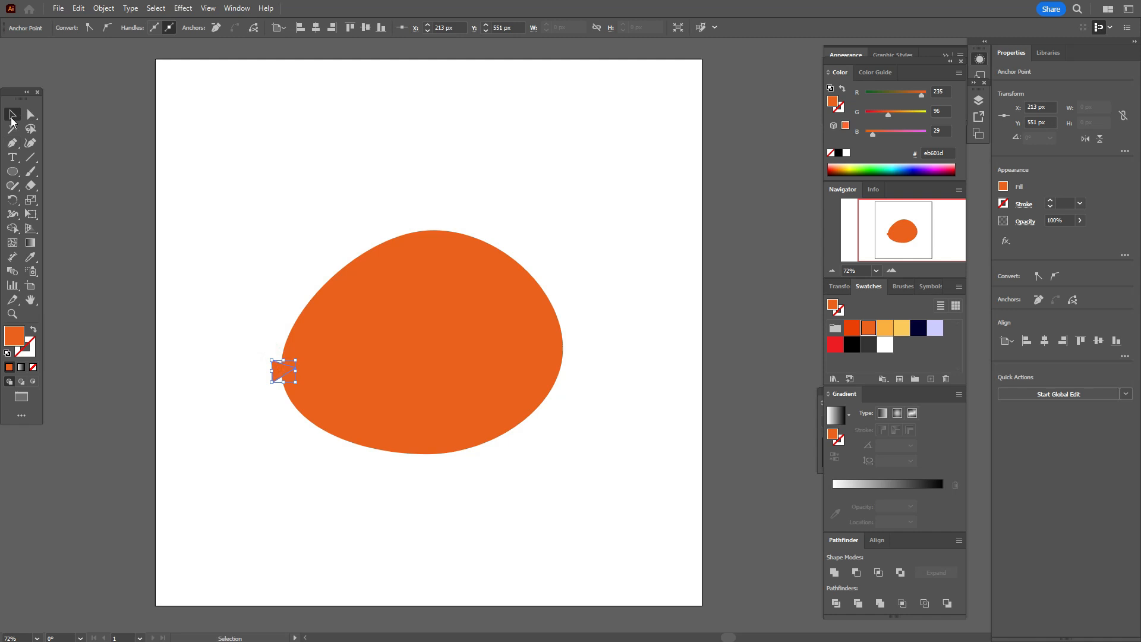
click(419, 319)
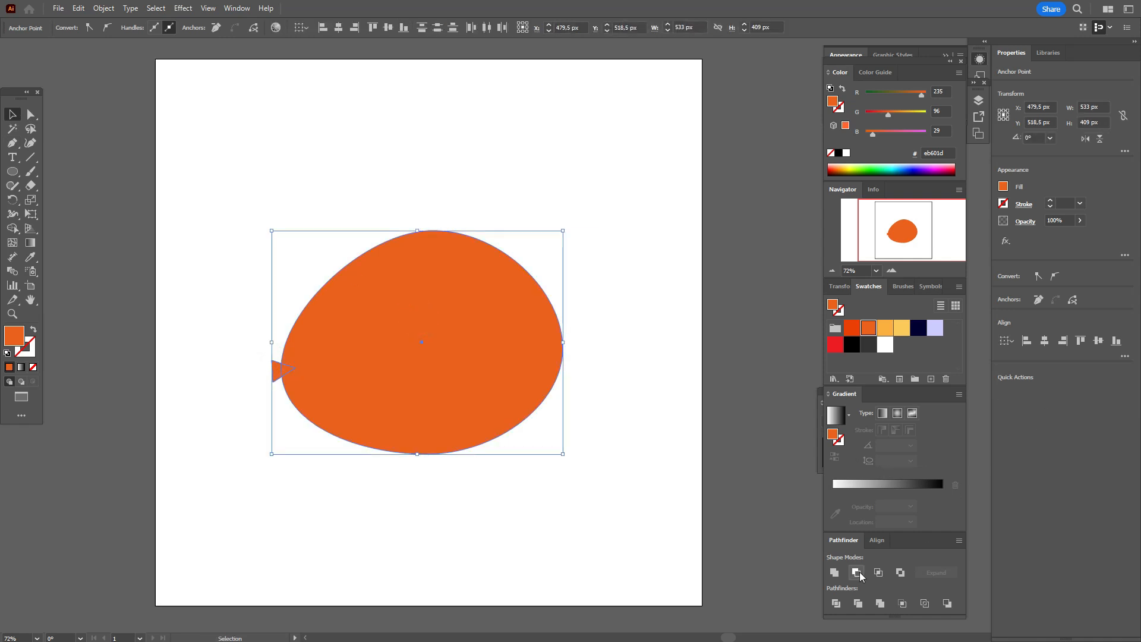
click(857, 573)
- Round the mouth notch's two outer corners, the lower one by about 14.6 px and the upper one by about 14.3 px
click(30, 114)
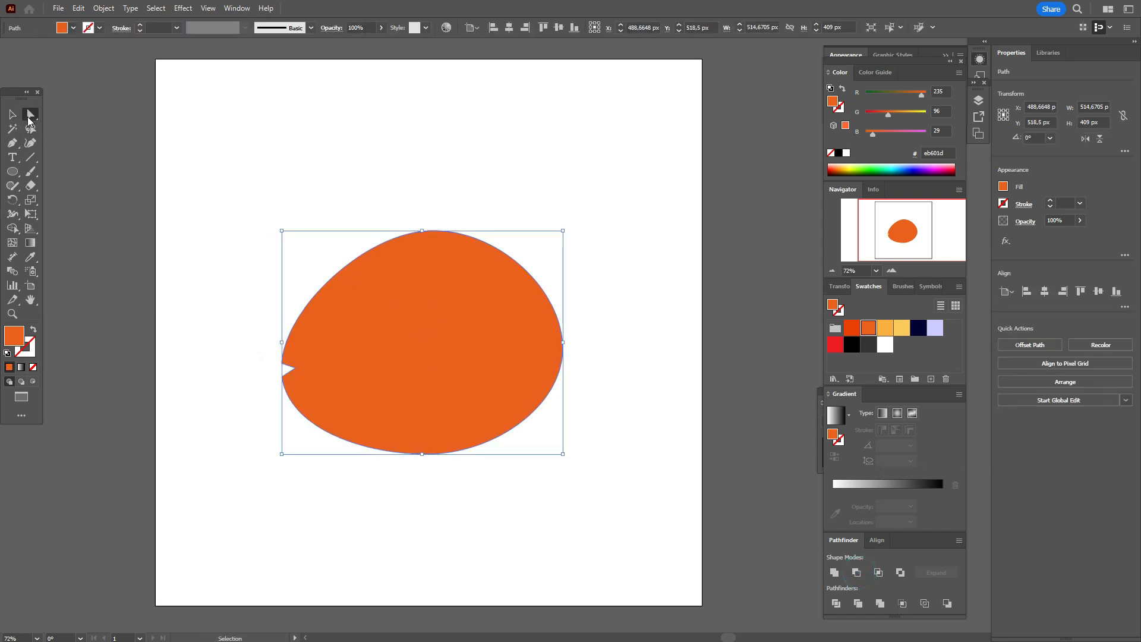
click(122, 204)
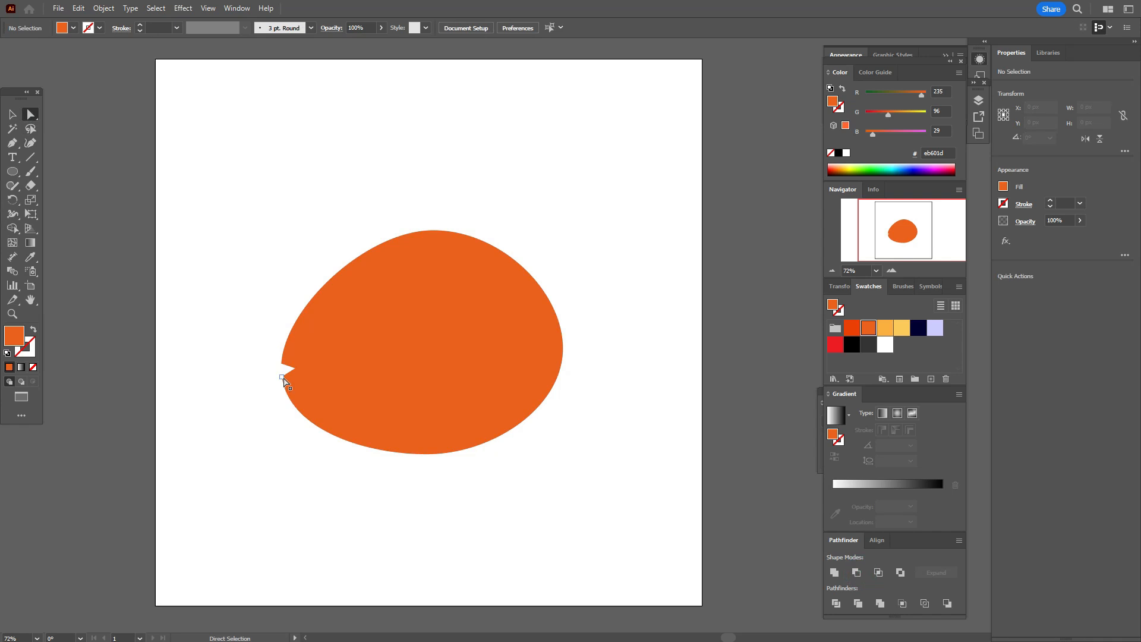
click(283, 376)
drag(286, 378, 292, 389)
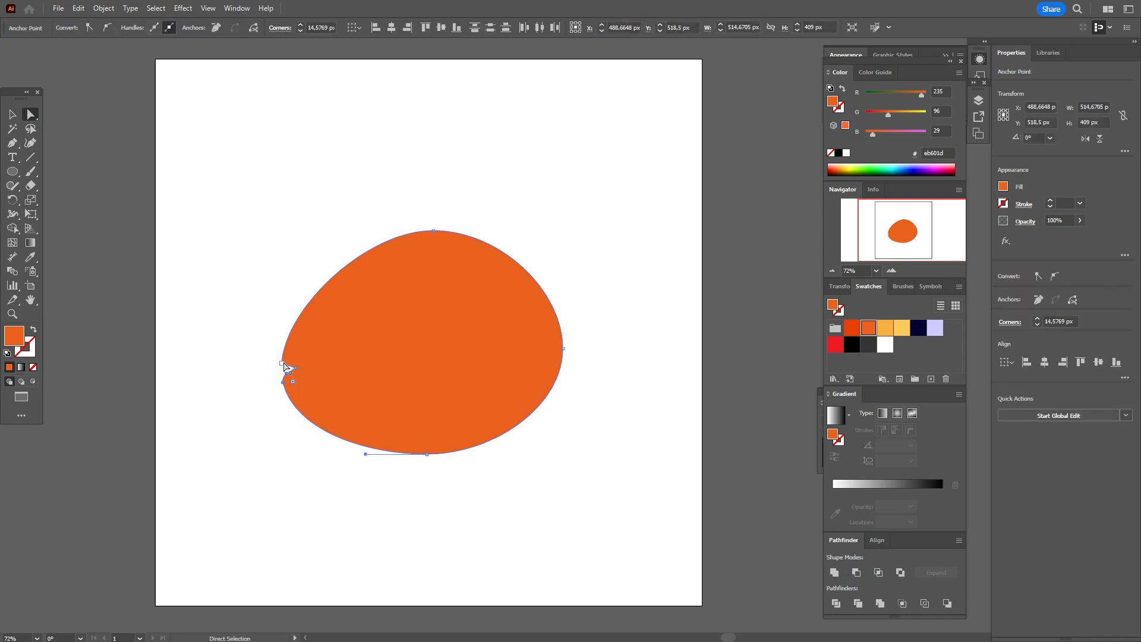
click(284, 362)
click(283, 363)
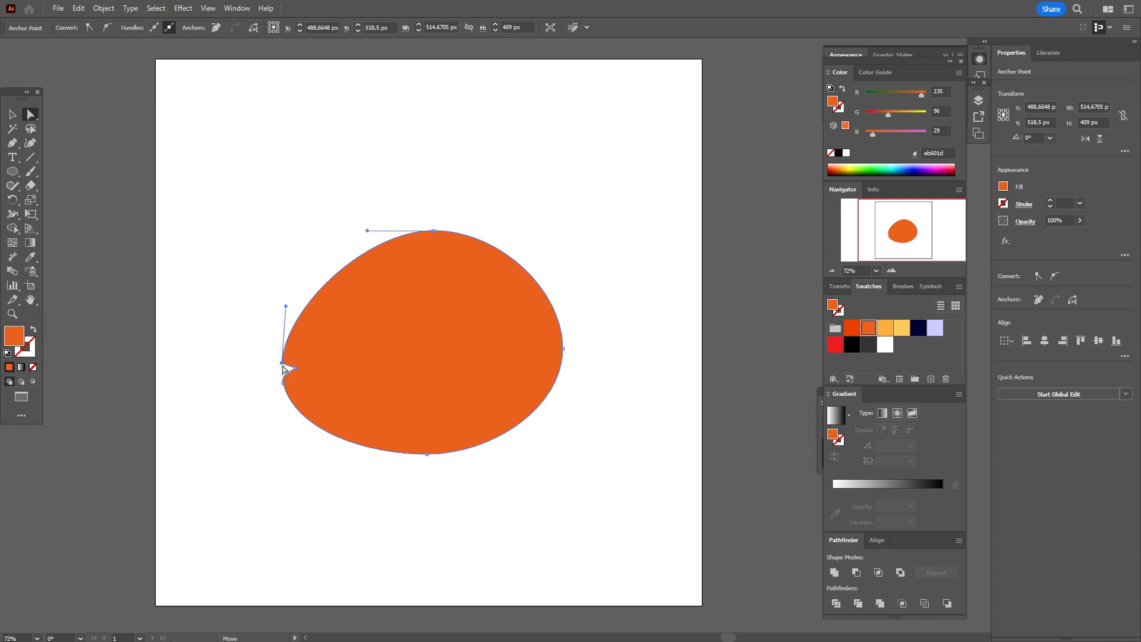
click(282, 363)
drag(289, 358, 288, 364)
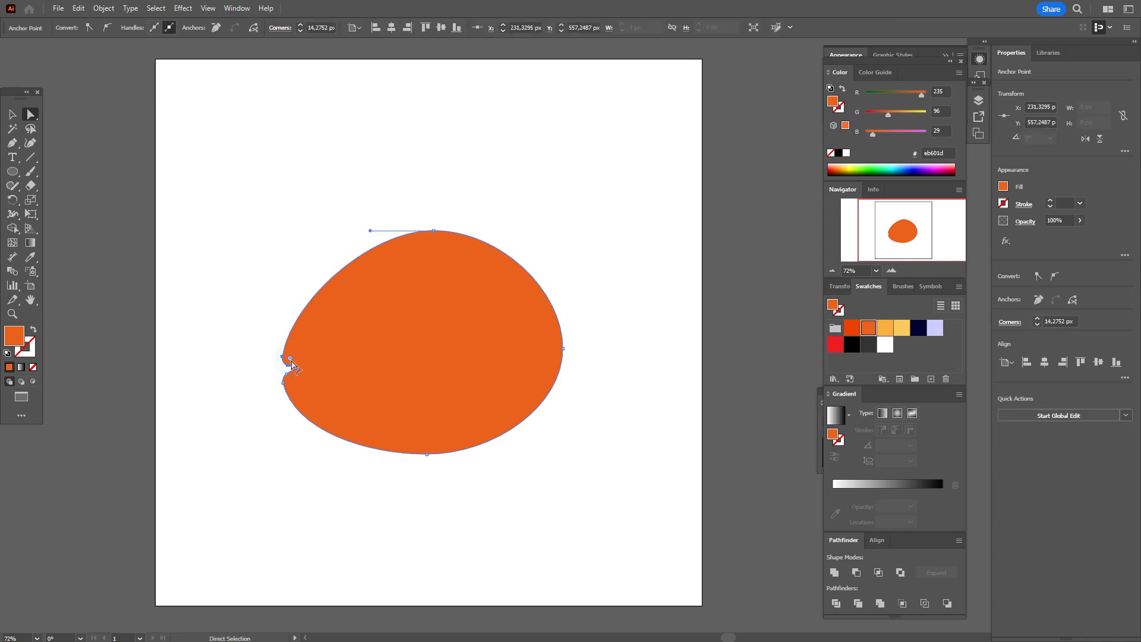
click(255, 371)
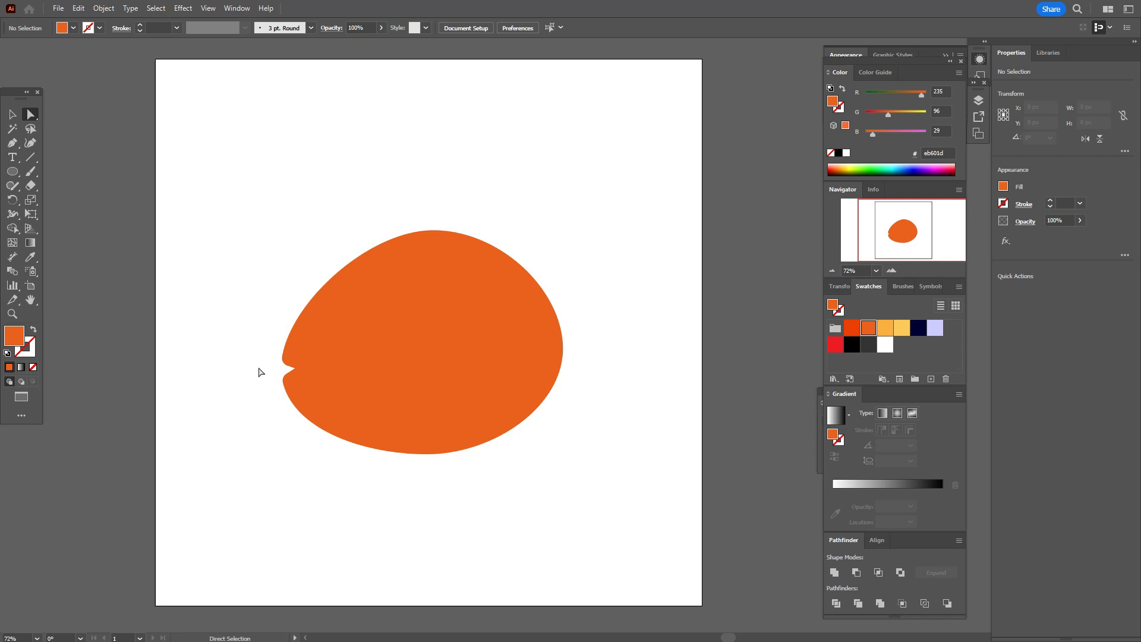
- Draw a closed, curved top fin with the Pen tool in R=234 G=64 B=6, spanning the body's upper edge
click(851, 330)
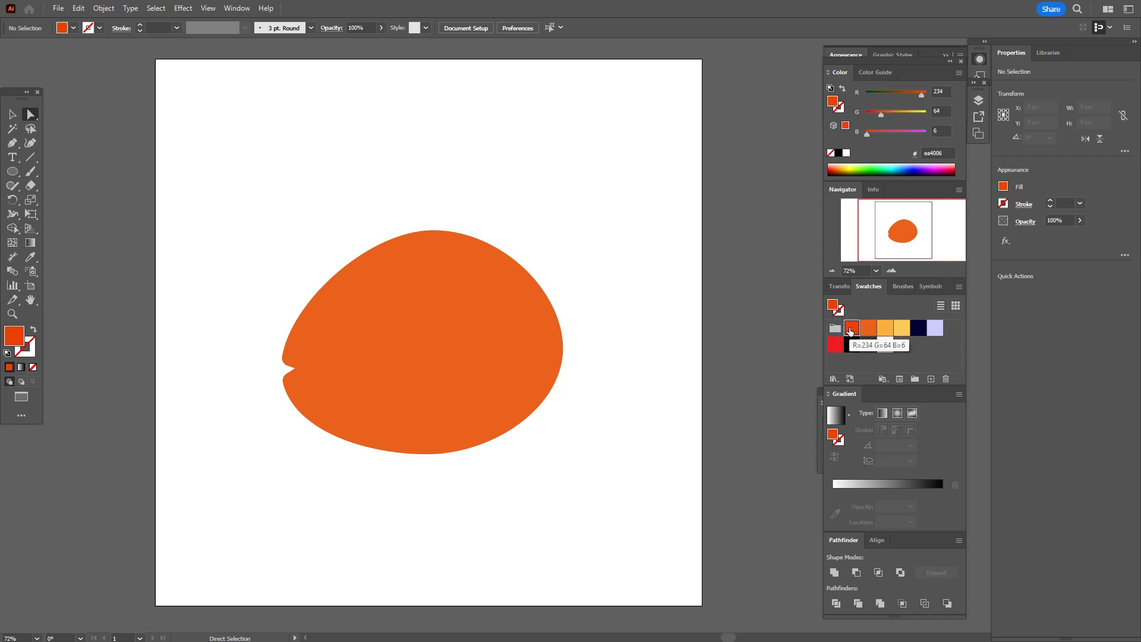
click(12, 143)
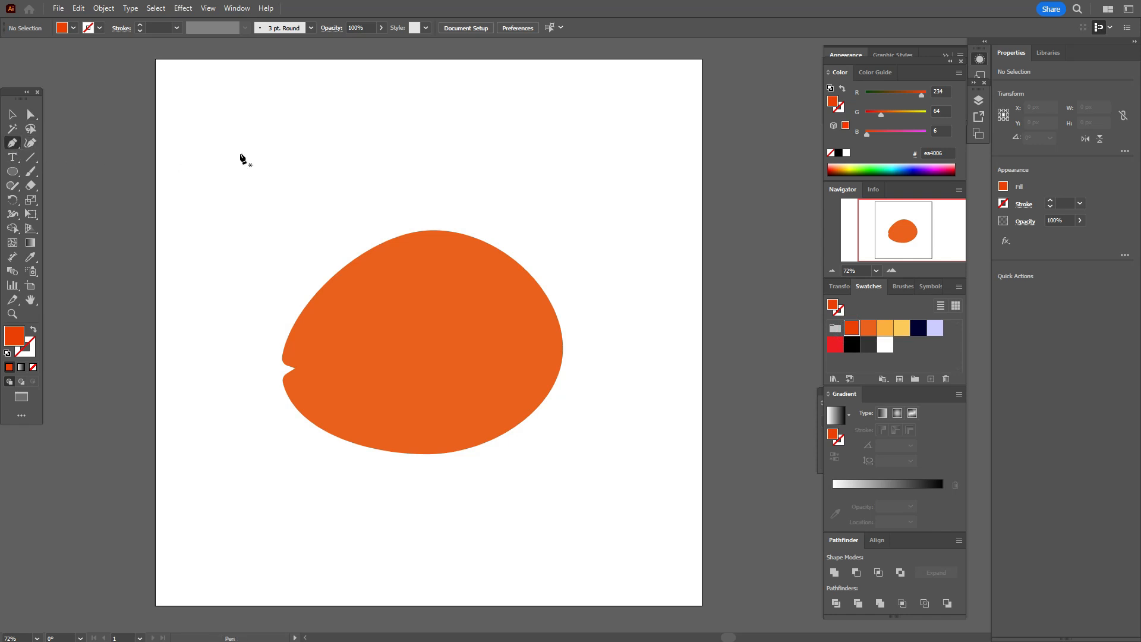
click(353, 262)
drag(407, 171, 455, 152)
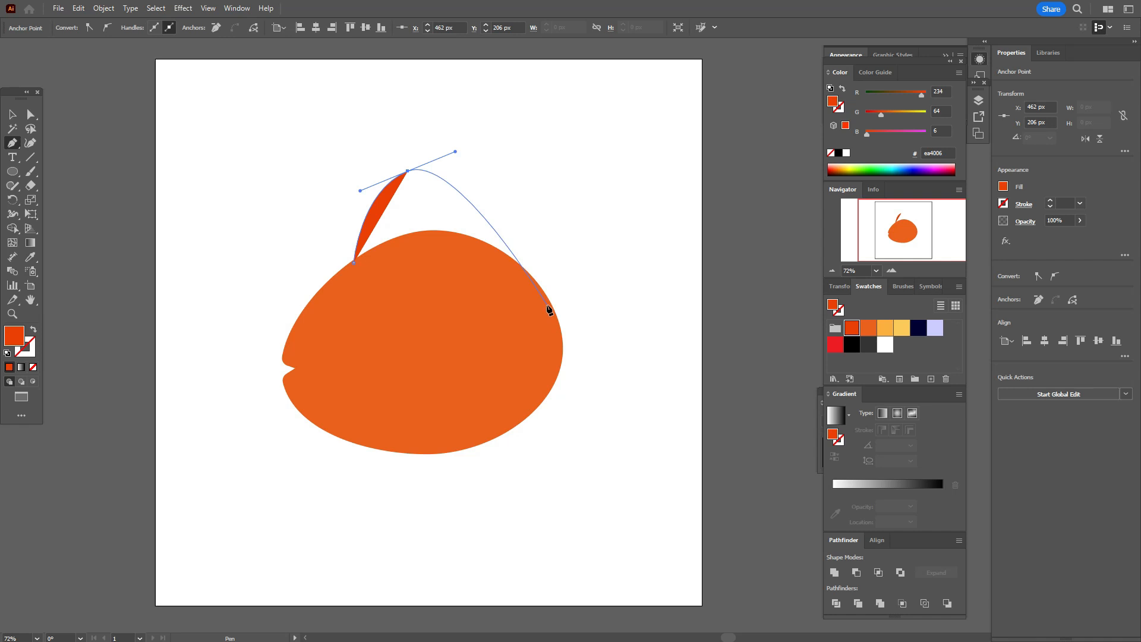
drag(547, 305, 551, 364)
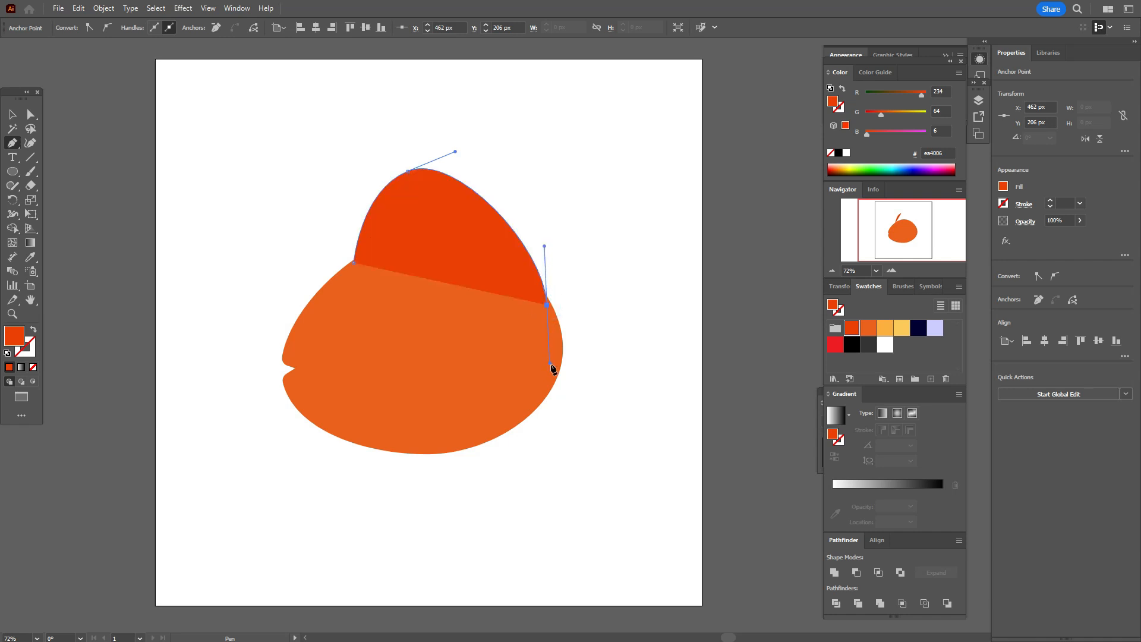
click(547, 305)
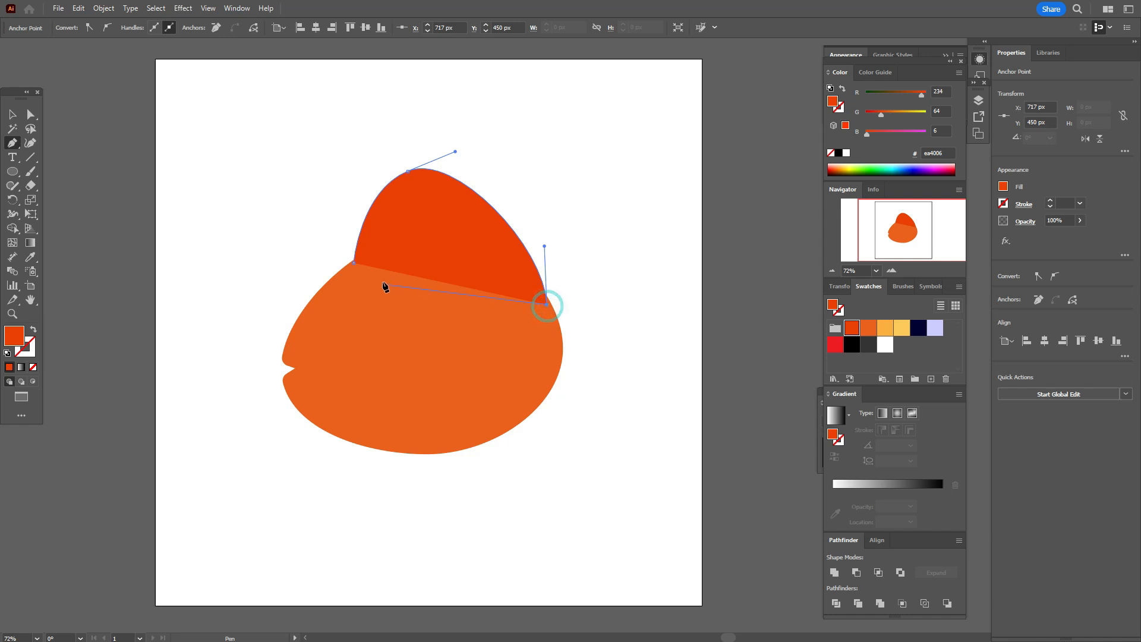
click(354, 262)
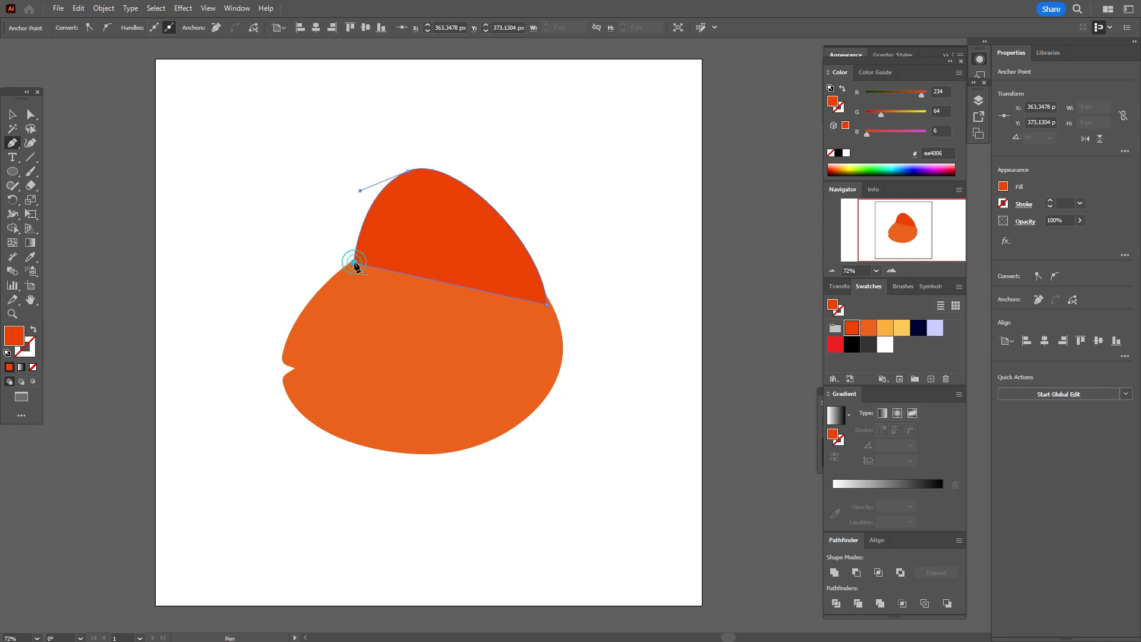
- Send the red-orange top fin to the back, behind the orange body, and deselect it
click(13, 114)
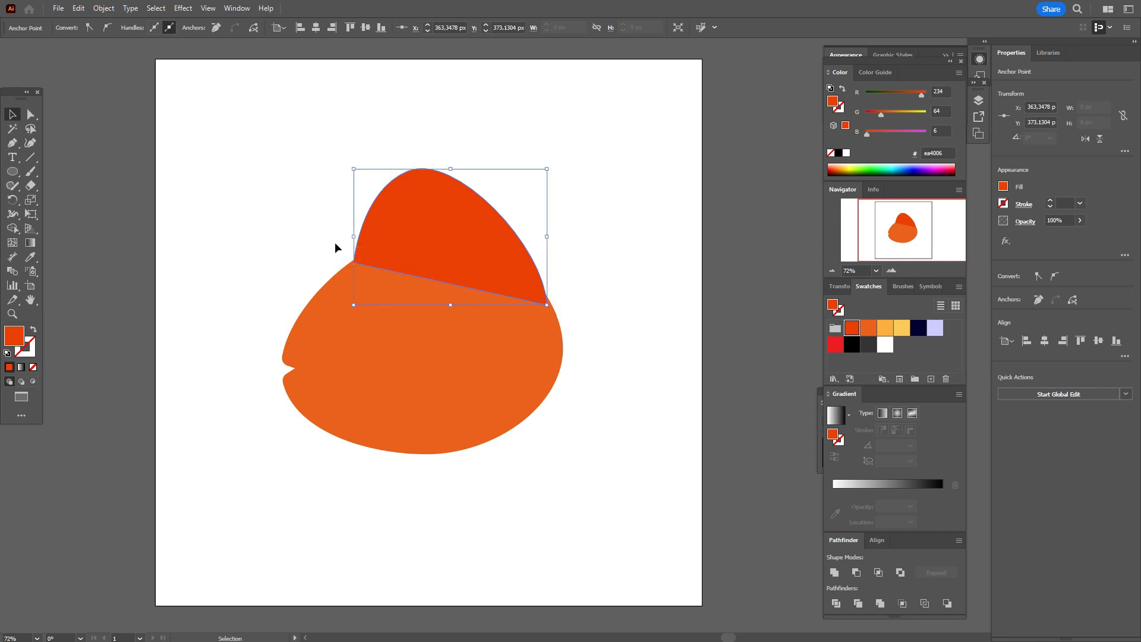
right_click(466, 244)
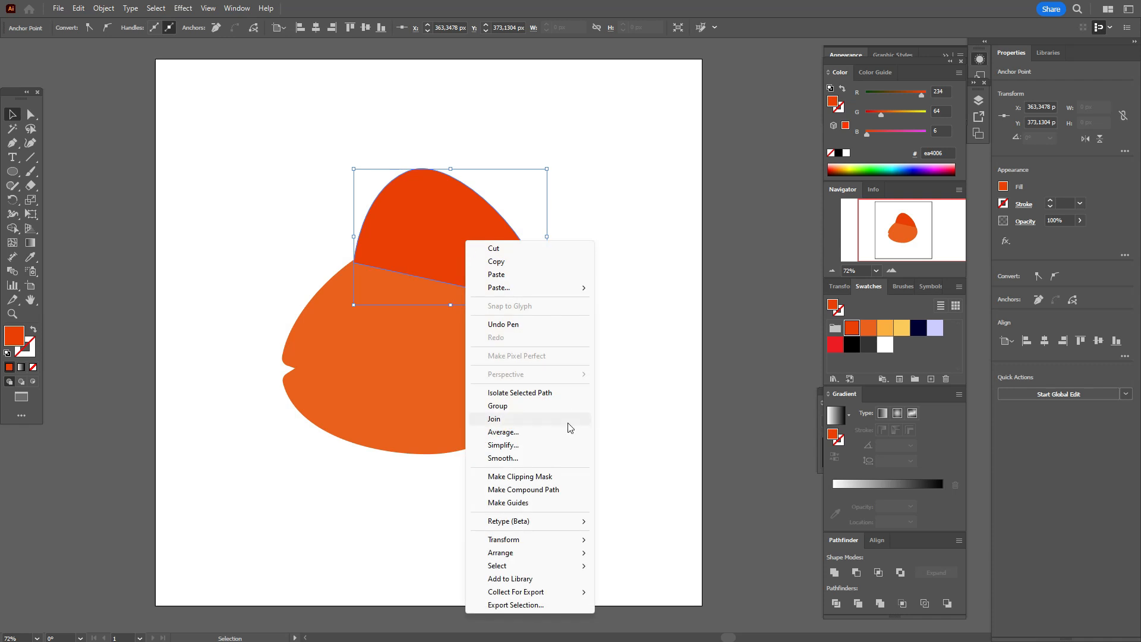
mouse_move(568, 554)
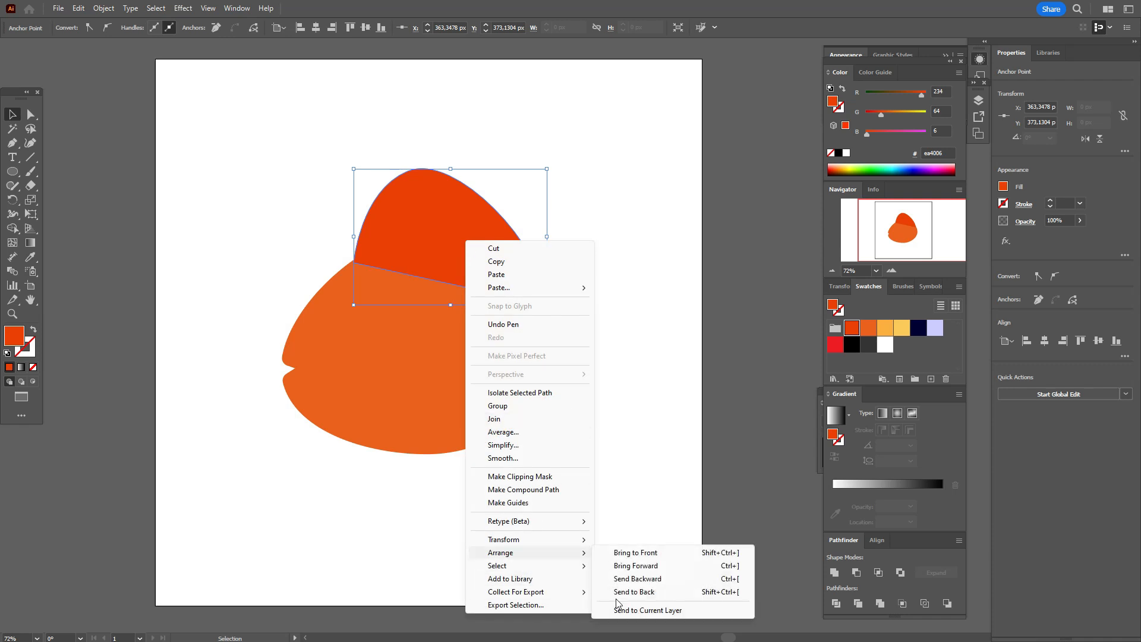
click(617, 593)
click(592, 553)
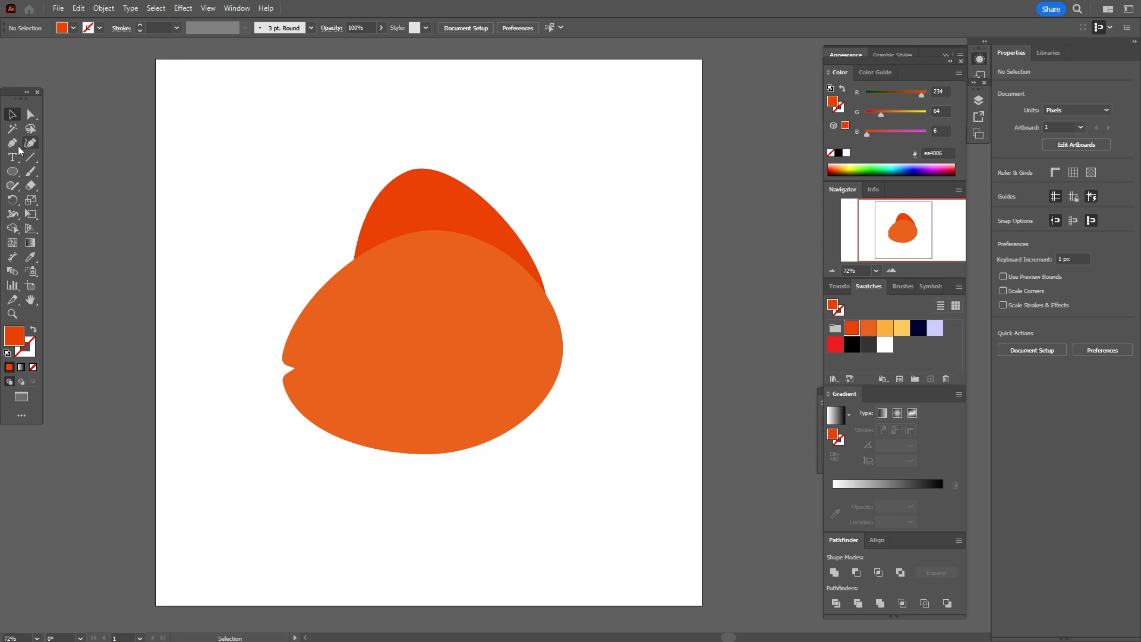
- Start a tail with the Pen tool at the body's rear edge, curving its upper edge outward and up to a pointed corner tip
key(p)
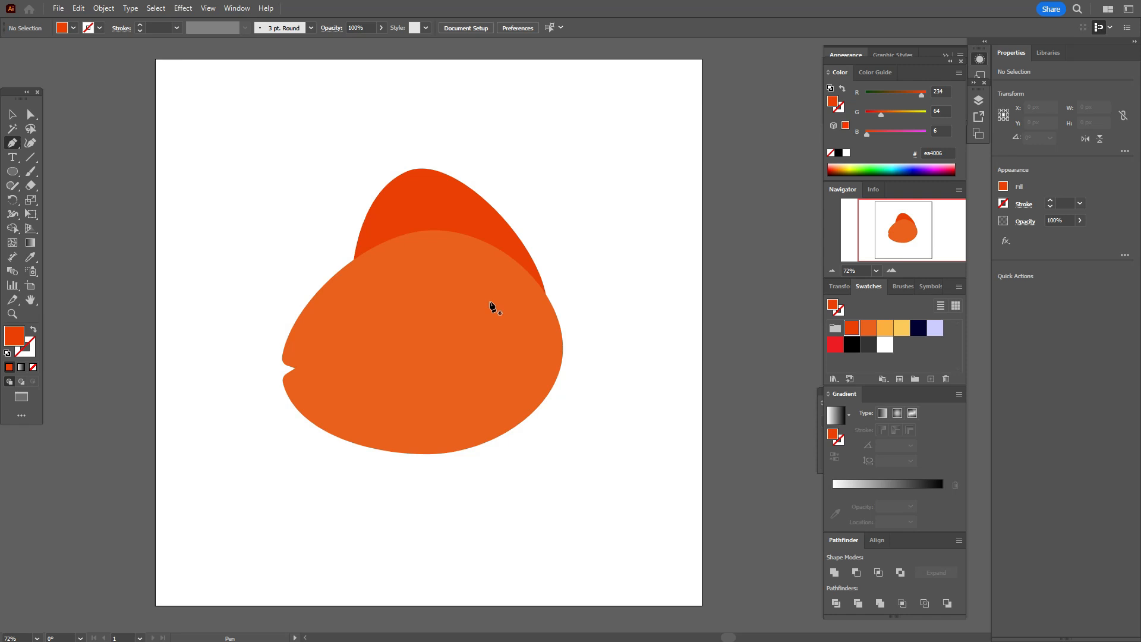
click(558, 341)
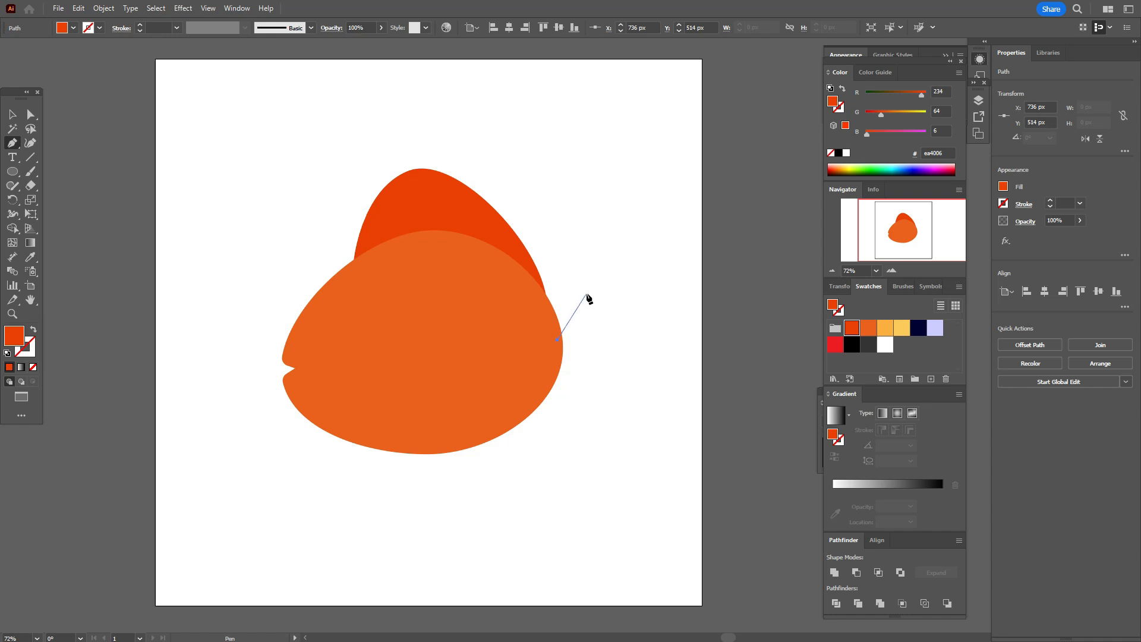
drag(586, 271, 590, 267)
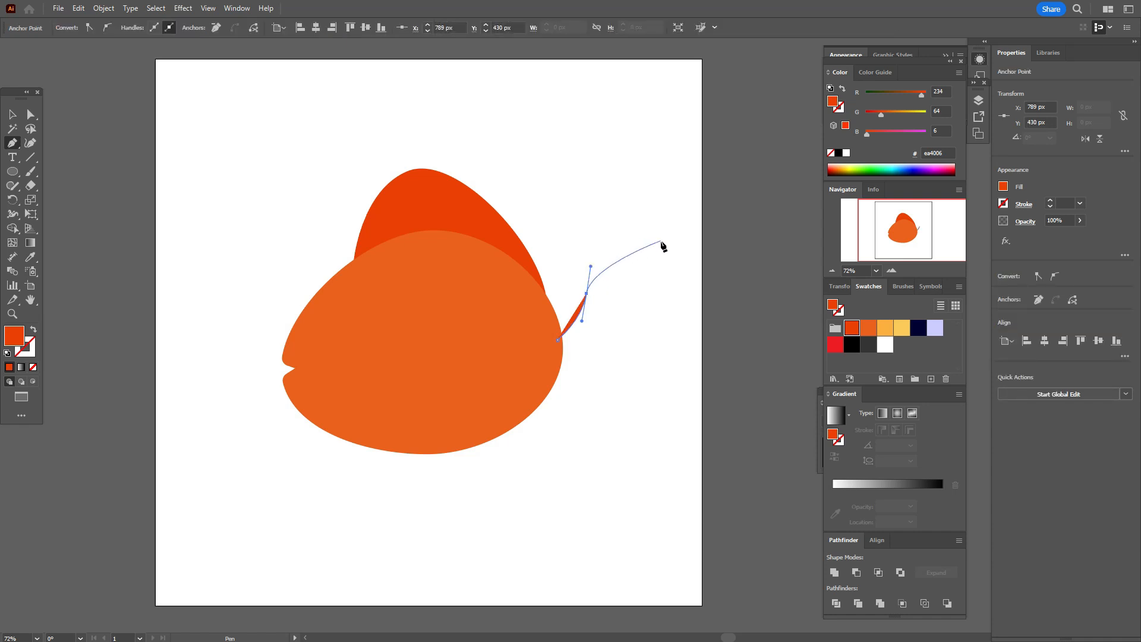
drag(665, 257, 717, 275)
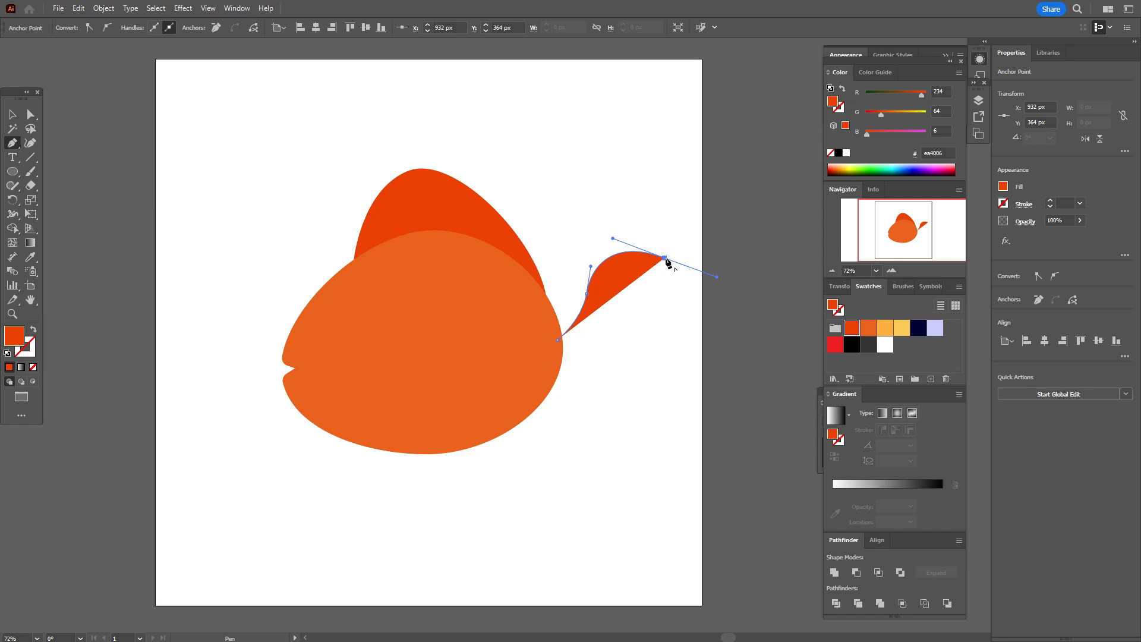
click(665, 257)
drag(720, 224, 743, 184)
drag(743, 180, 739, 177)
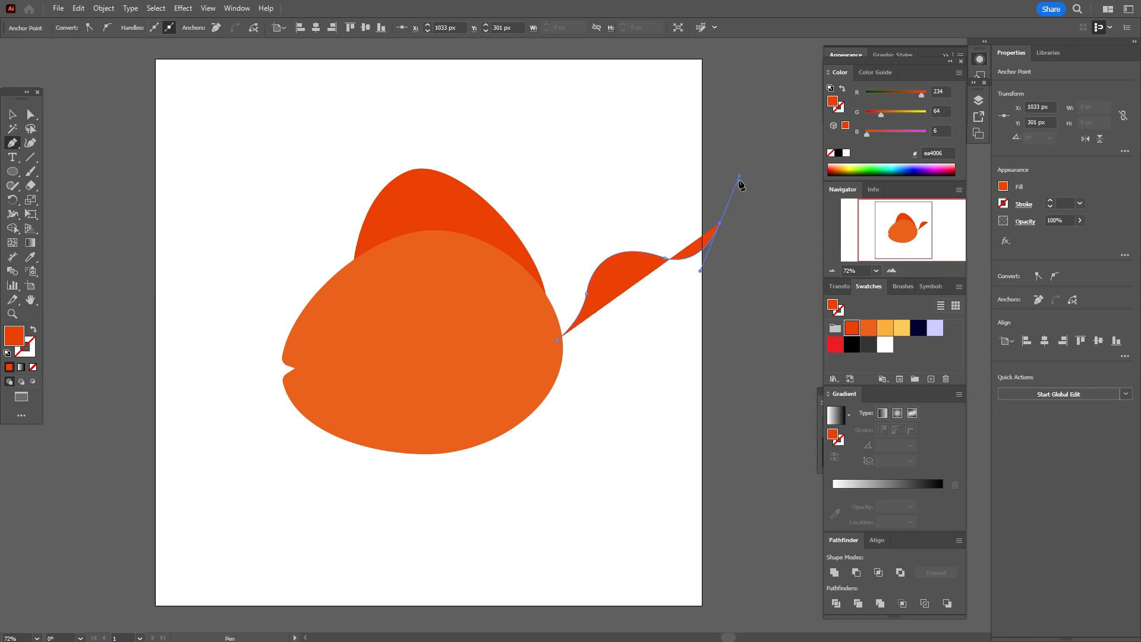
click(720, 225)
- Continue the tail path from the tip along a concave rear edge to a rounded lower end below the tail's base
drag(675, 280, 664, 286)
drag(664, 291, 664, 291)
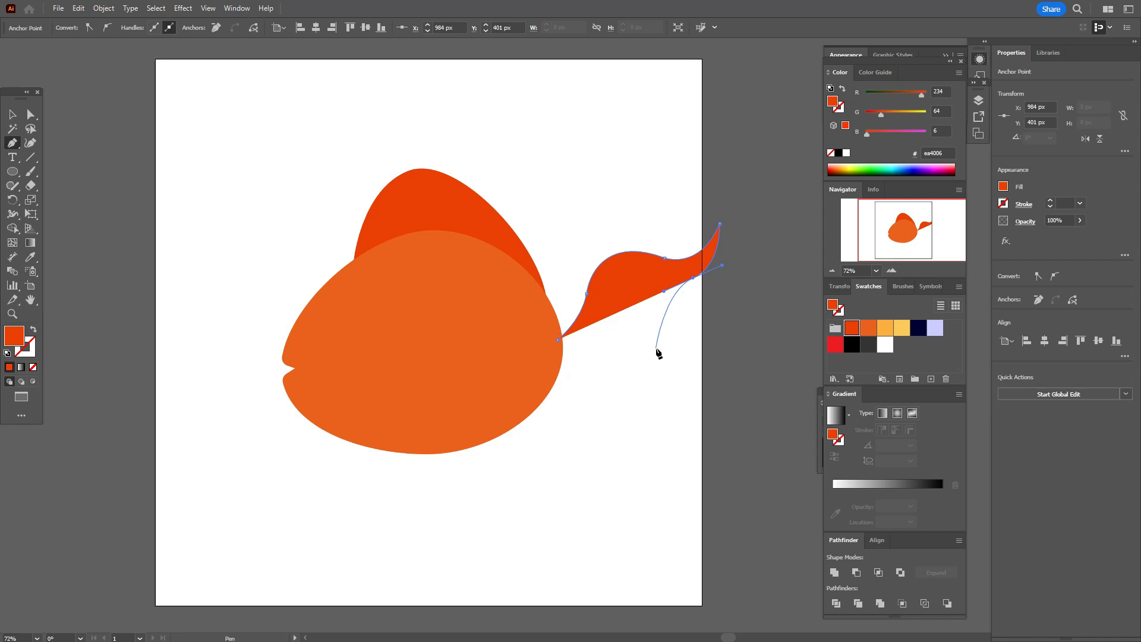
drag(659, 362, 679, 408)
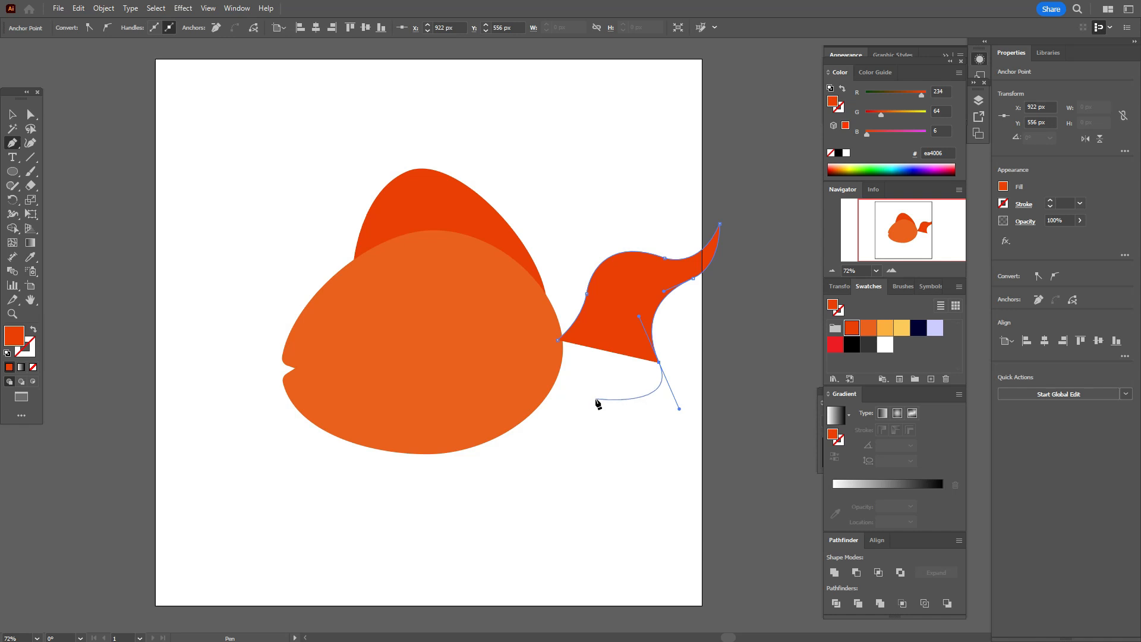
drag(597, 398, 584, 378)
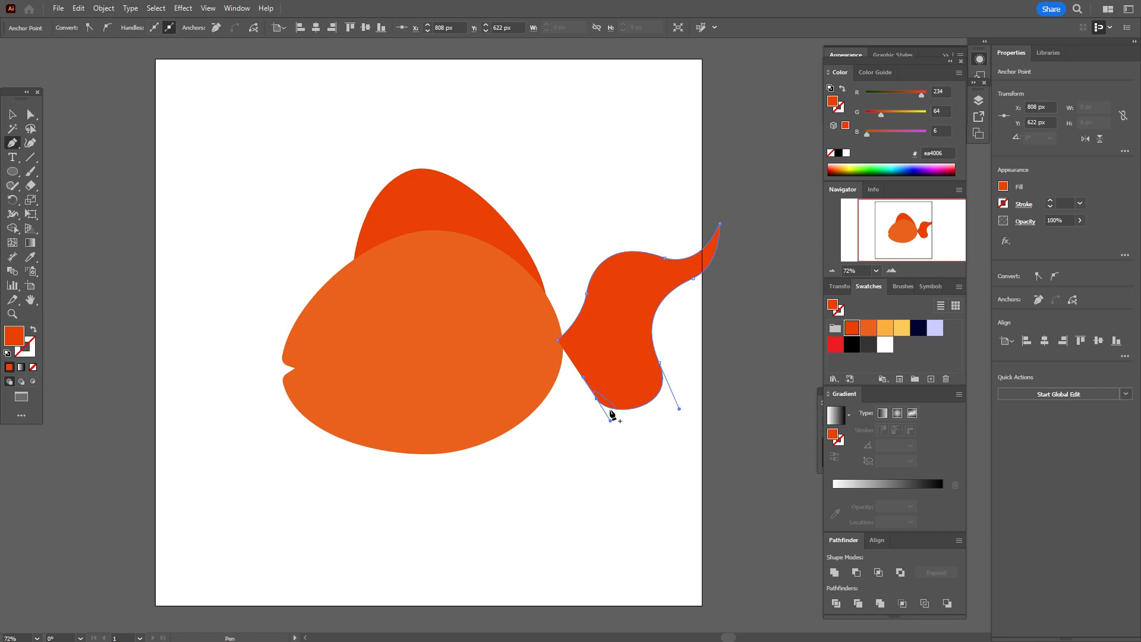
key(v)
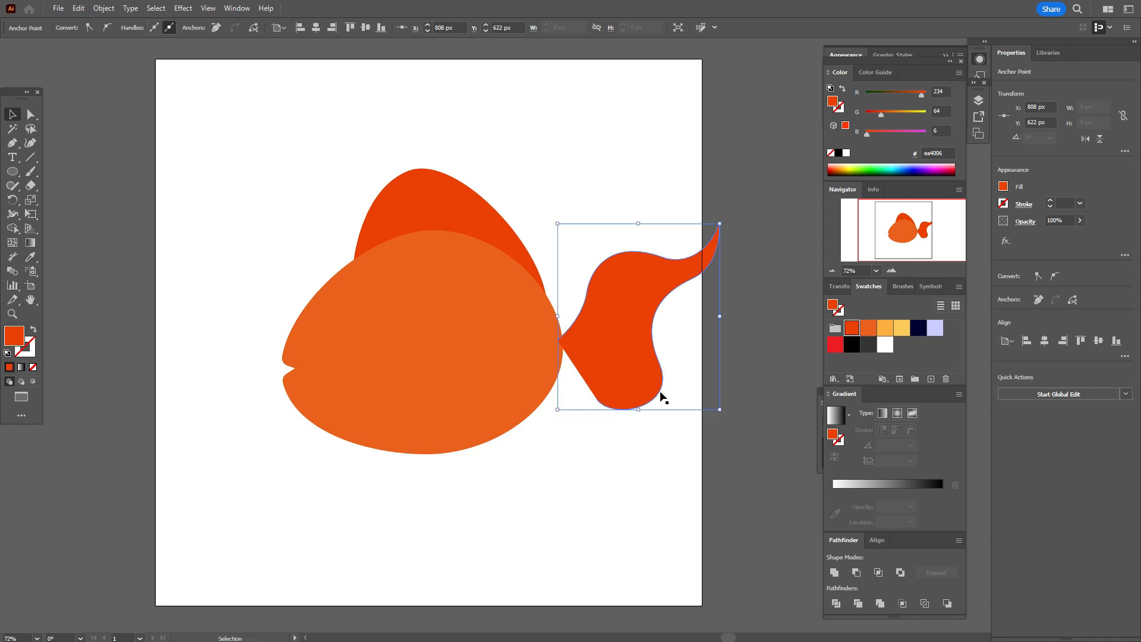
- Pull the anchor on the tail's lower rear edge slightly outward with the Curvature tool to make that edge bulge
click(630, 389)
key(shift+grave)
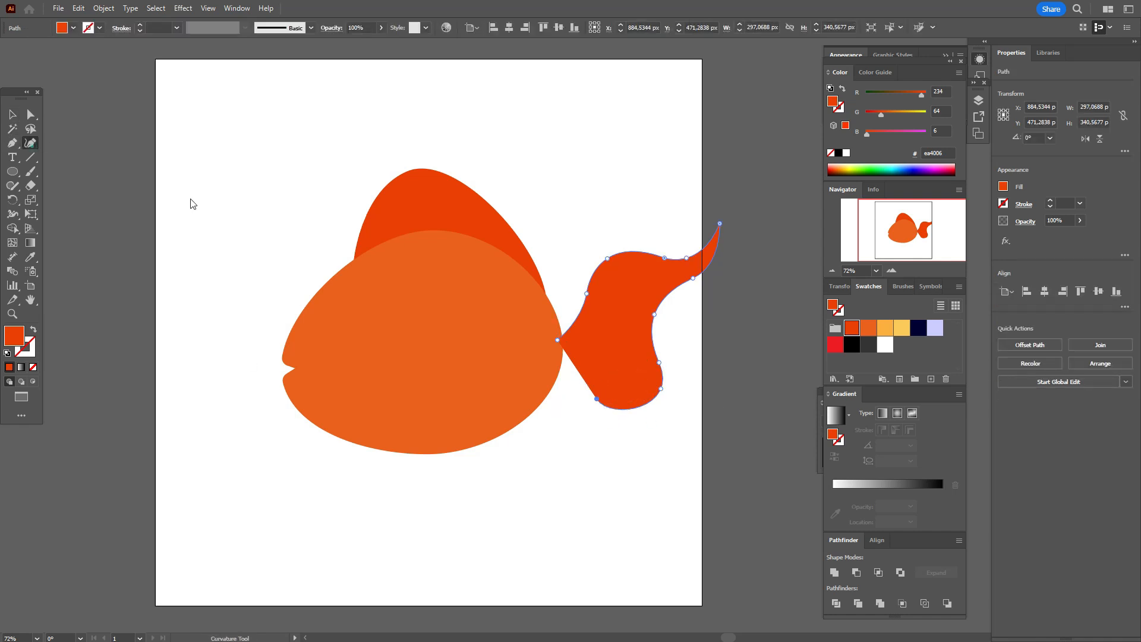
double_click(659, 362)
drag(659, 360, 670, 356)
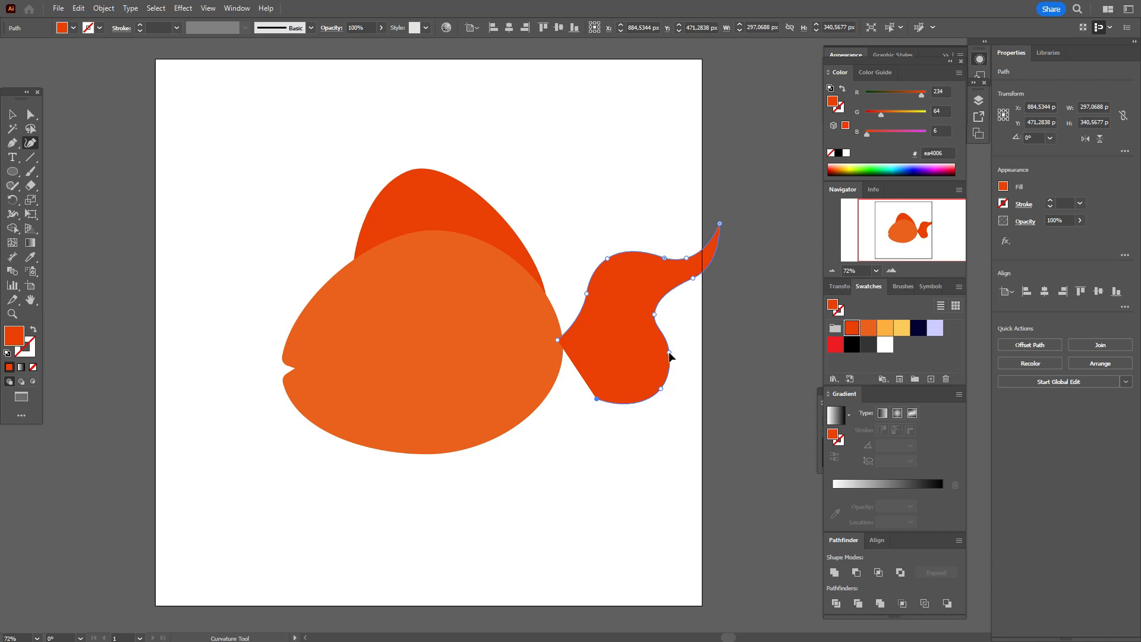
click(670, 353)
- Round the tail's pointed upper tip by about 2.9 px with its live corner and deselect the shape
click(32, 116)
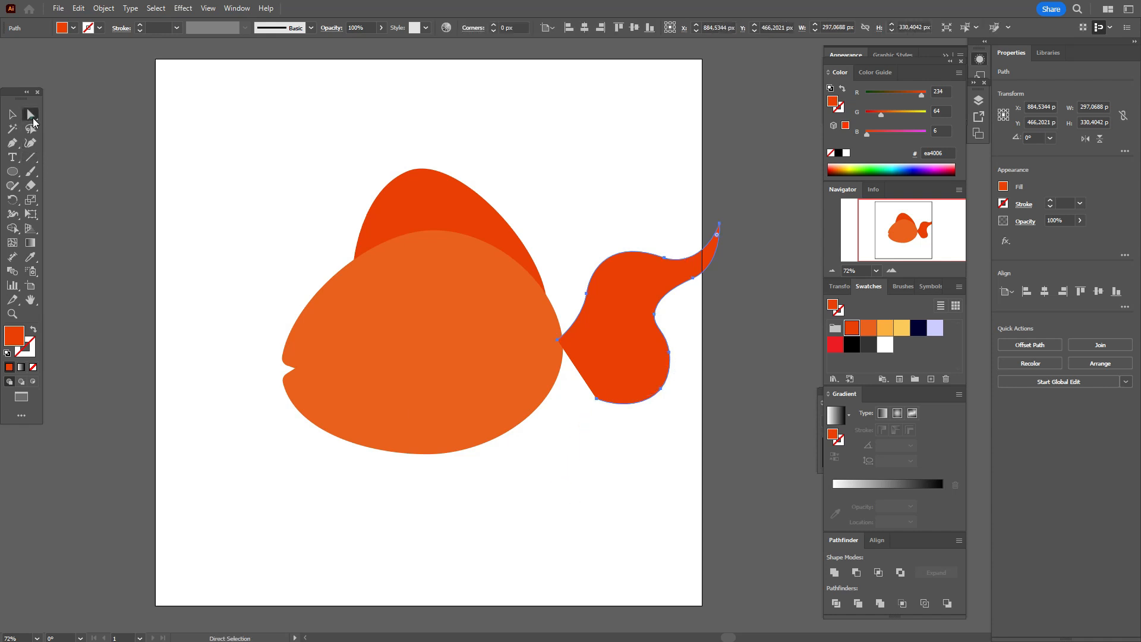
click(720, 224)
drag(719, 238, 725, 240)
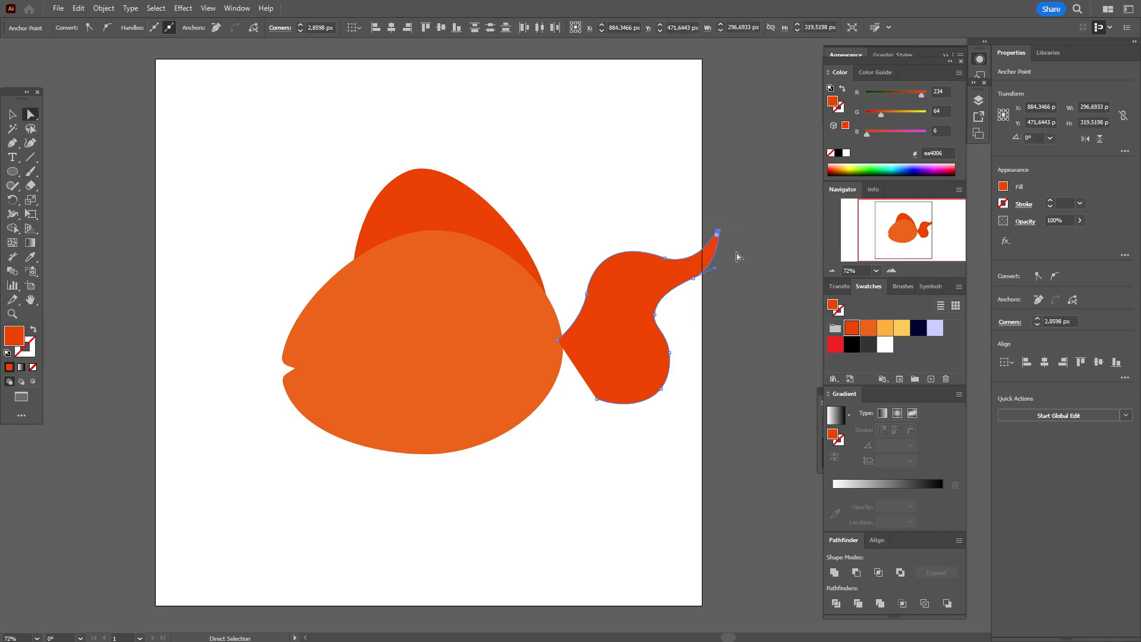
click(580, 182)
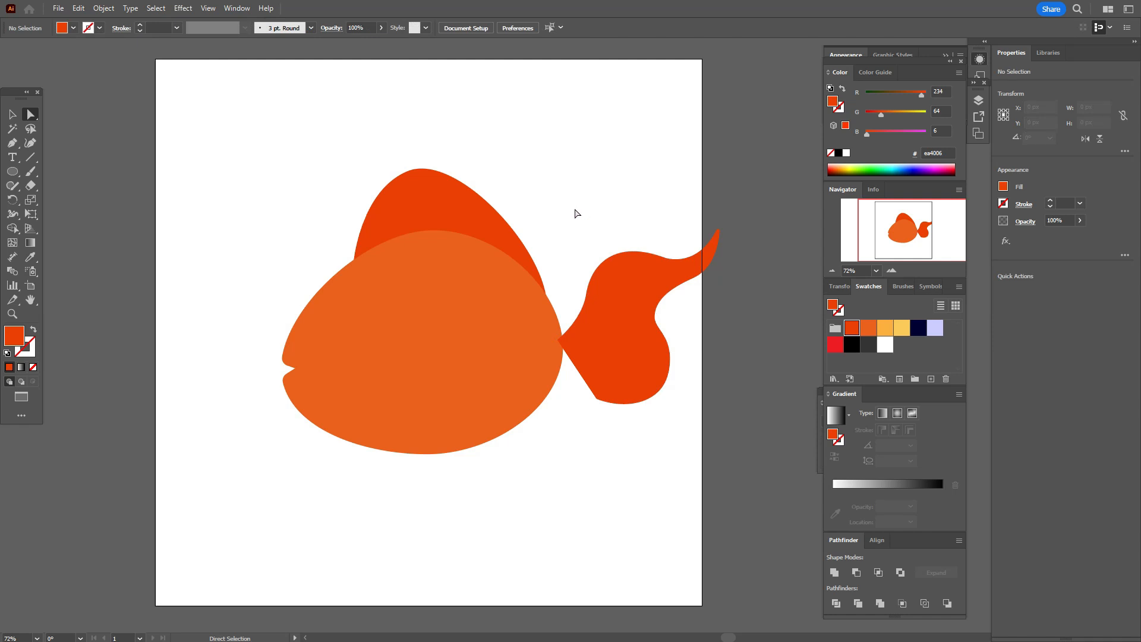
- Move the body, top fin and tail together about 92 px left so the tail fits on the artboard, and deselect them
click(12, 114)
drag(249, 111, 684, 372)
drag(625, 331, 574, 335)
click(769, 339)
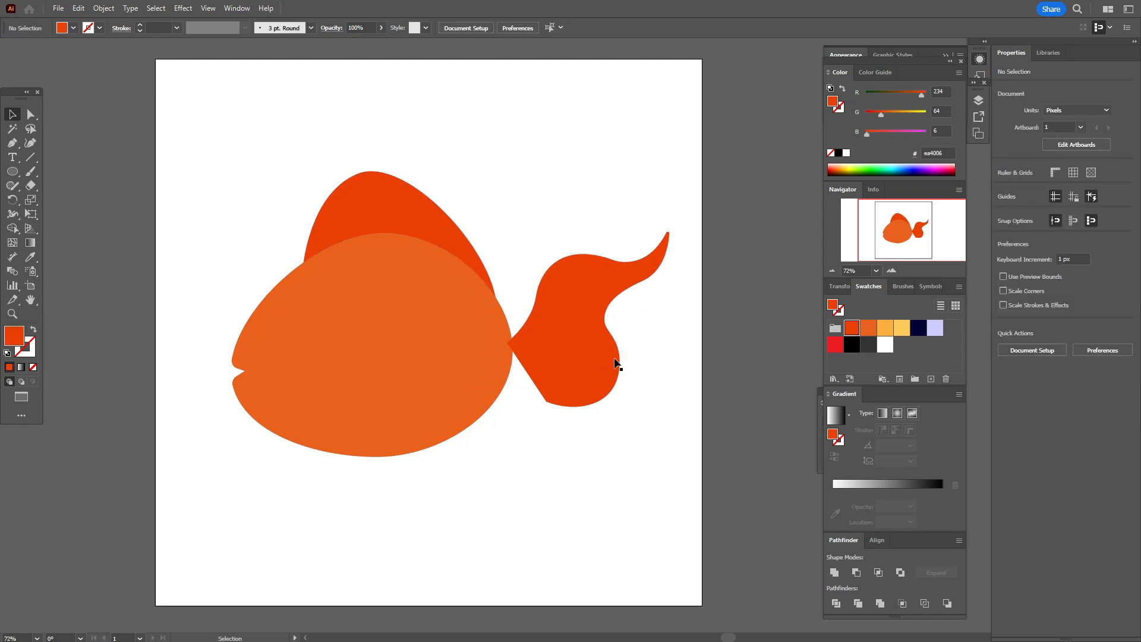
- Raise the tail lobe's two lower anchors, the open end to about X 702, Y 602 px and the rear one to about X 828, Y 594 px
click(584, 366)
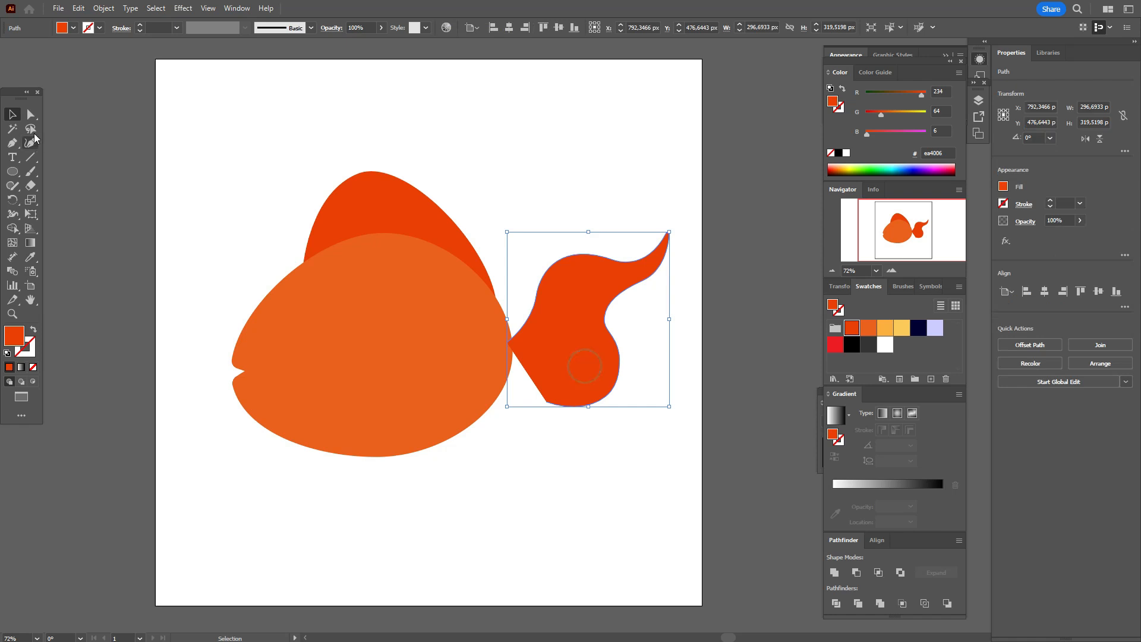
key(a)
drag(547, 402, 544, 402)
key(v)
key(a)
click(546, 402)
drag(546, 402, 539, 388)
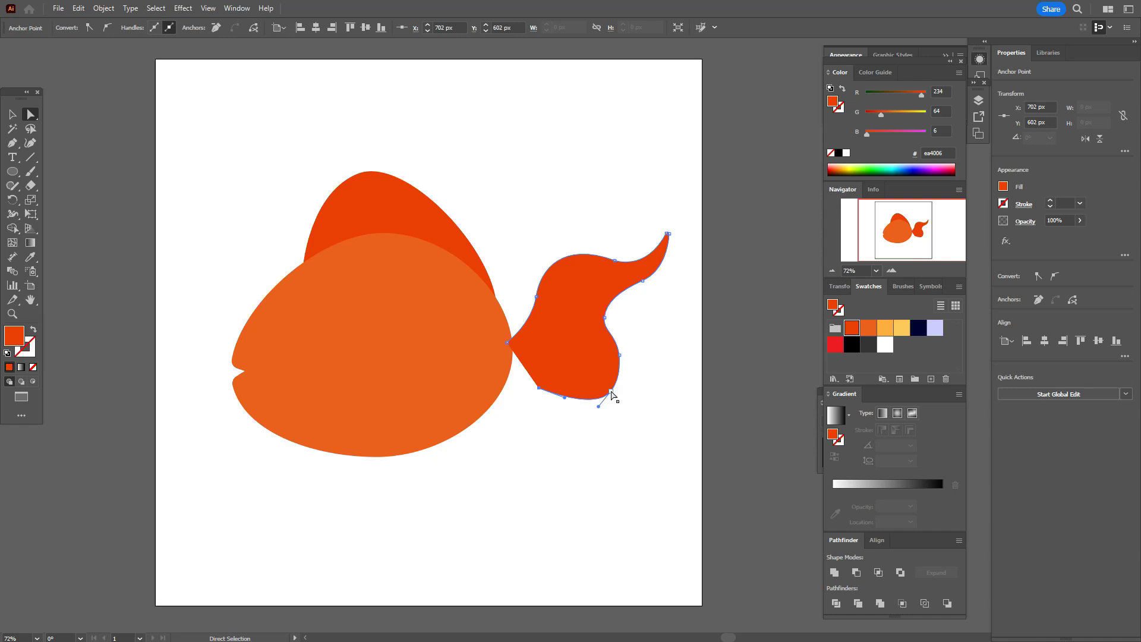
drag(611, 392, 608, 383)
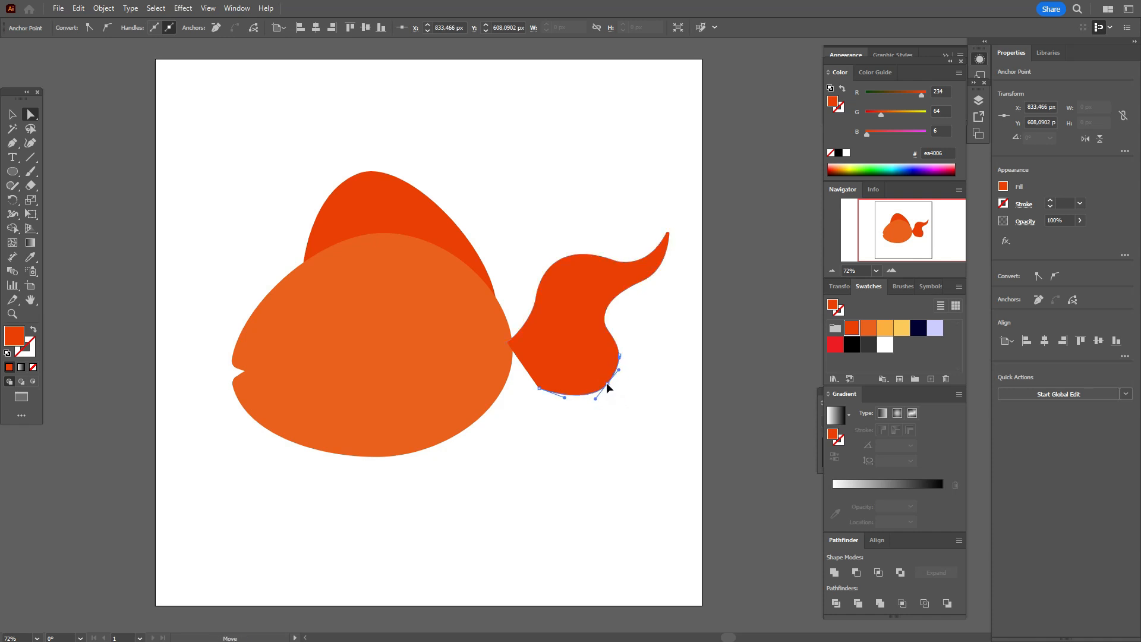
drag(609, 387, 606, 383)
click(12, 114)
- Continue the open tail path with the Pen tool, drawing the lower lobe's curved upper and rear edges down to a tip at about X 880, Y 854 px
click(12, 142)
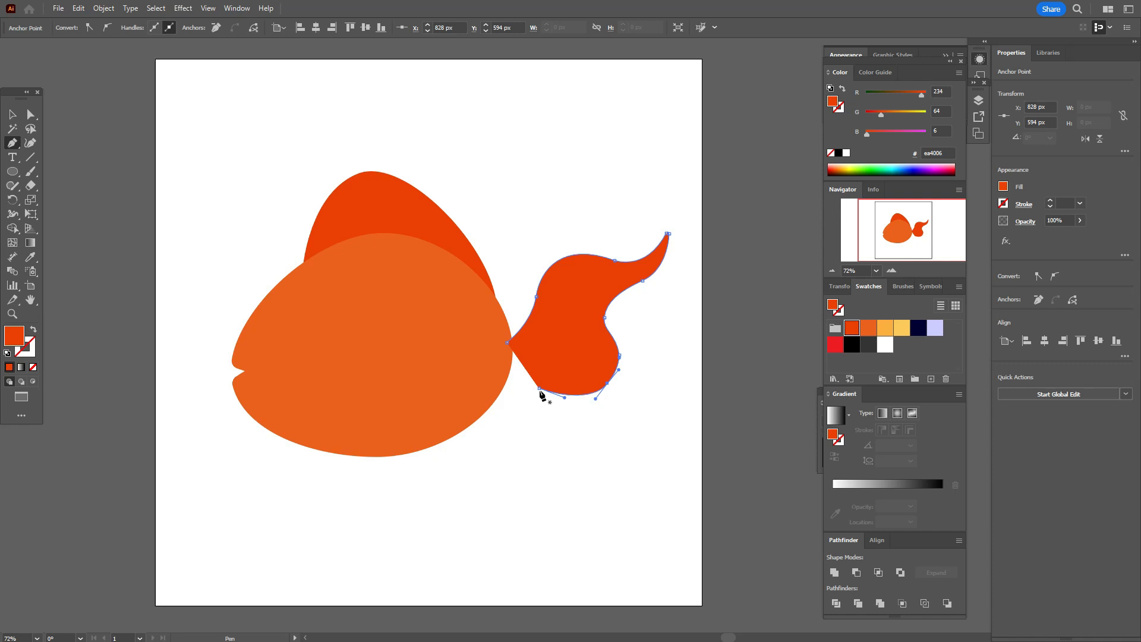
drag(539, 387, 583, 416)
click(563, 409)
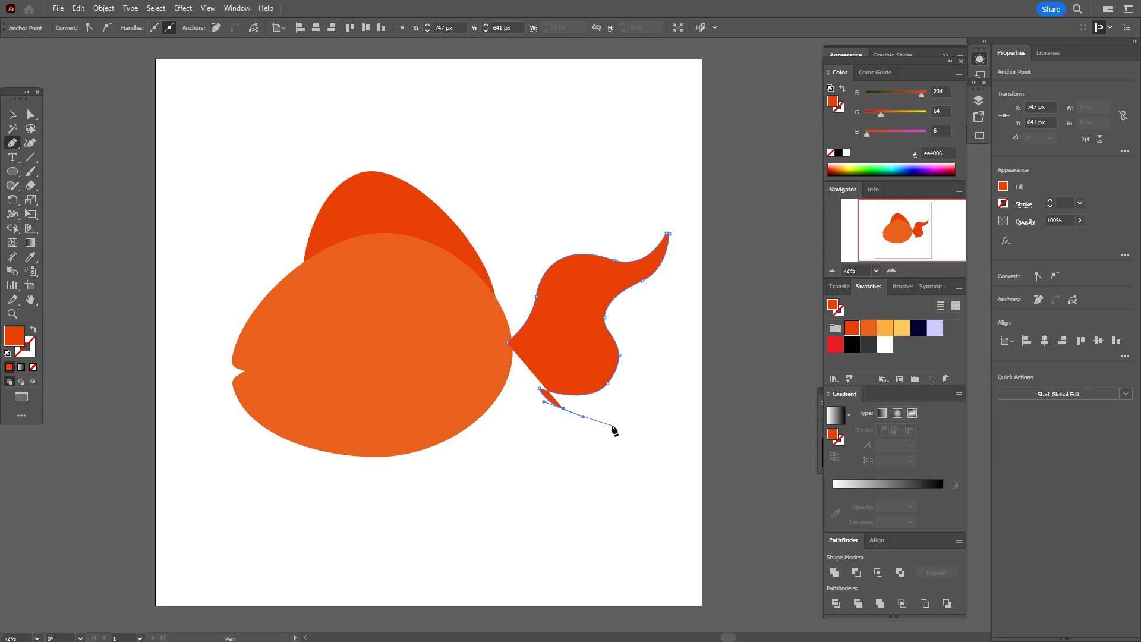
drag(539, 387, 588, 407)
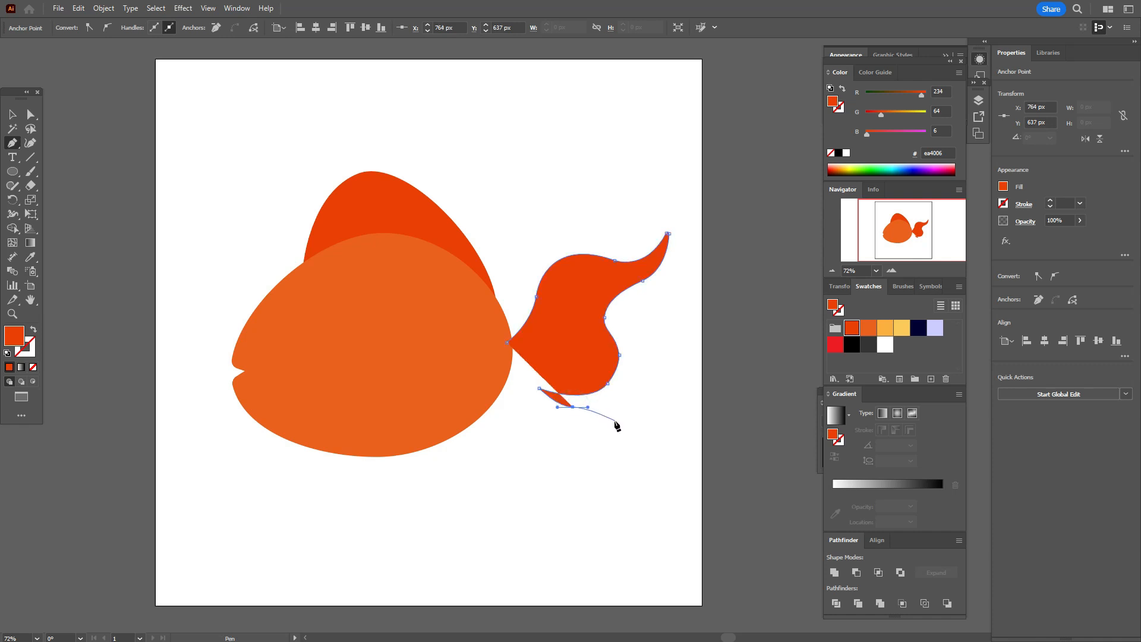
drag(618, 423, 631, 443)
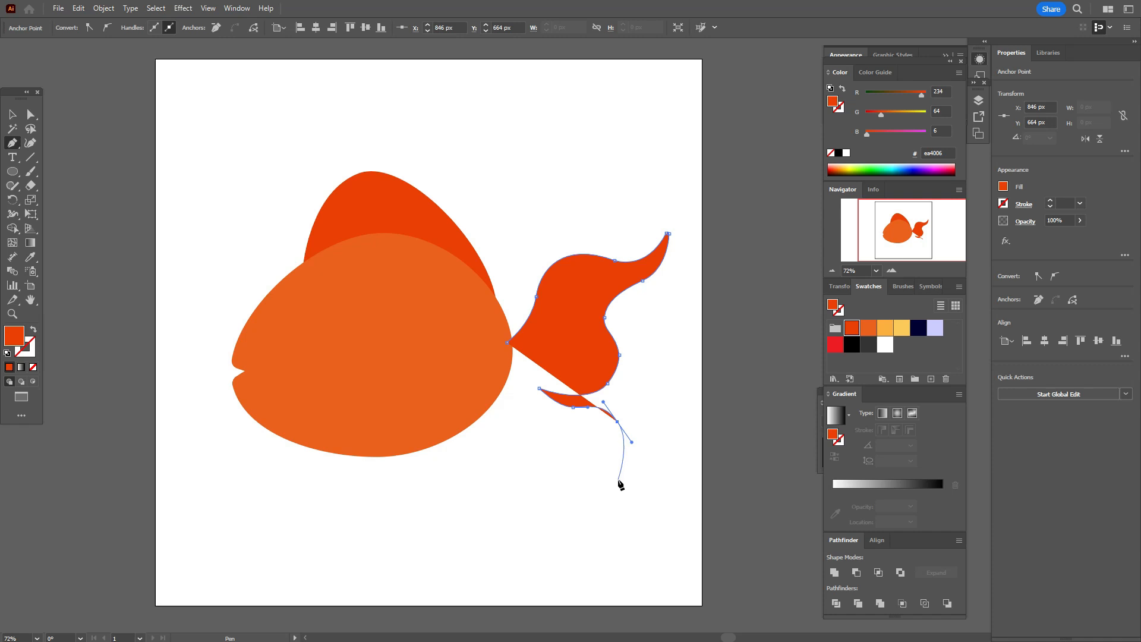
drag(618, 479, 629, 502)
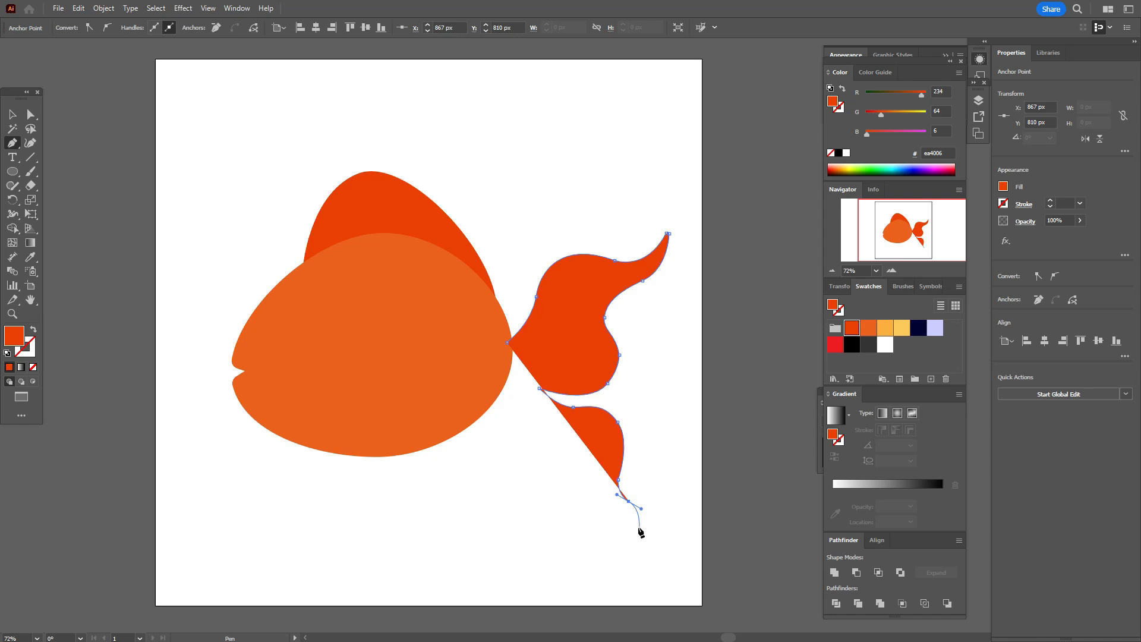
click(635, 525)
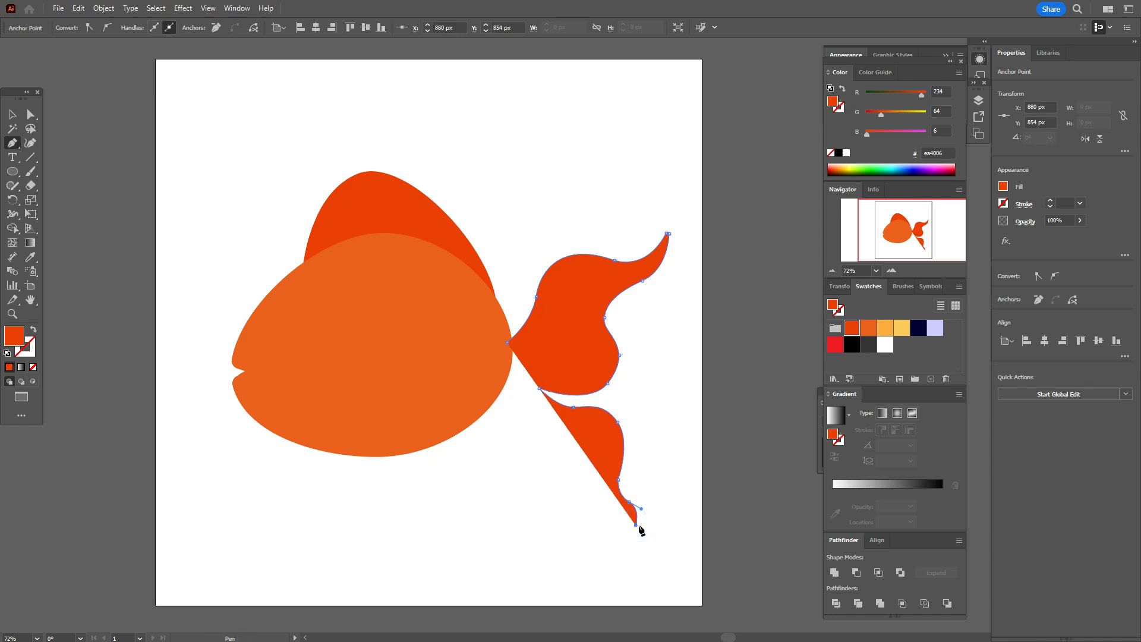
- Draw the lower lobe's curved bottom and front edges back up into the body and close the tail path at its starting anchor
click(605, 505)
drag(592, 506, 586, 506)
key(ctrl+z)
drag(596, 510, 570, 514)
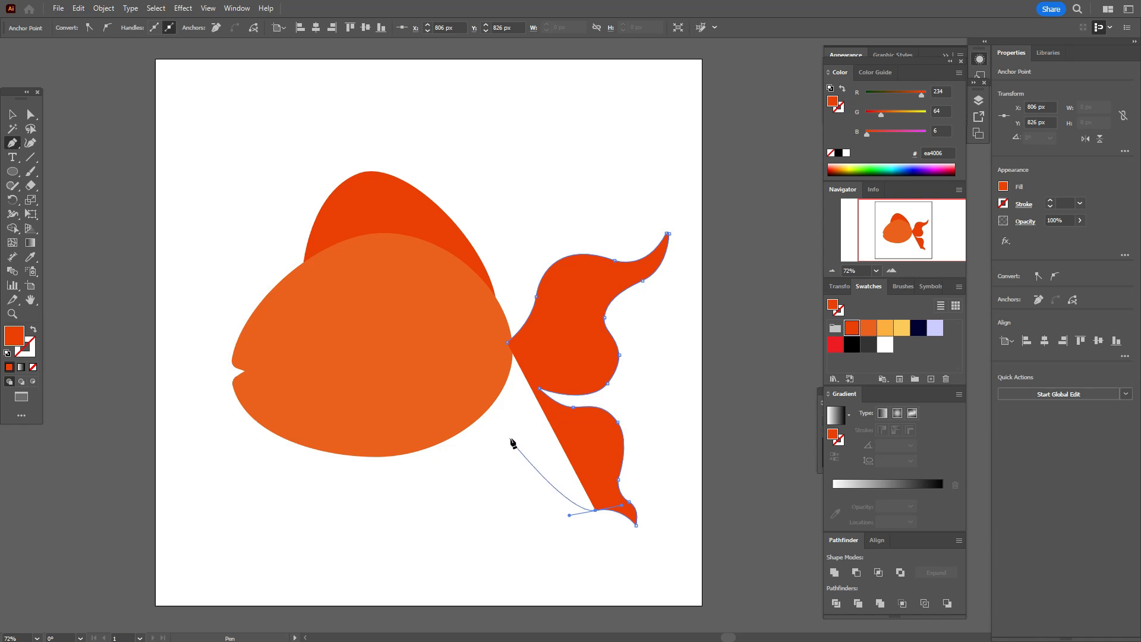
drag(508, 436, 517, 356)
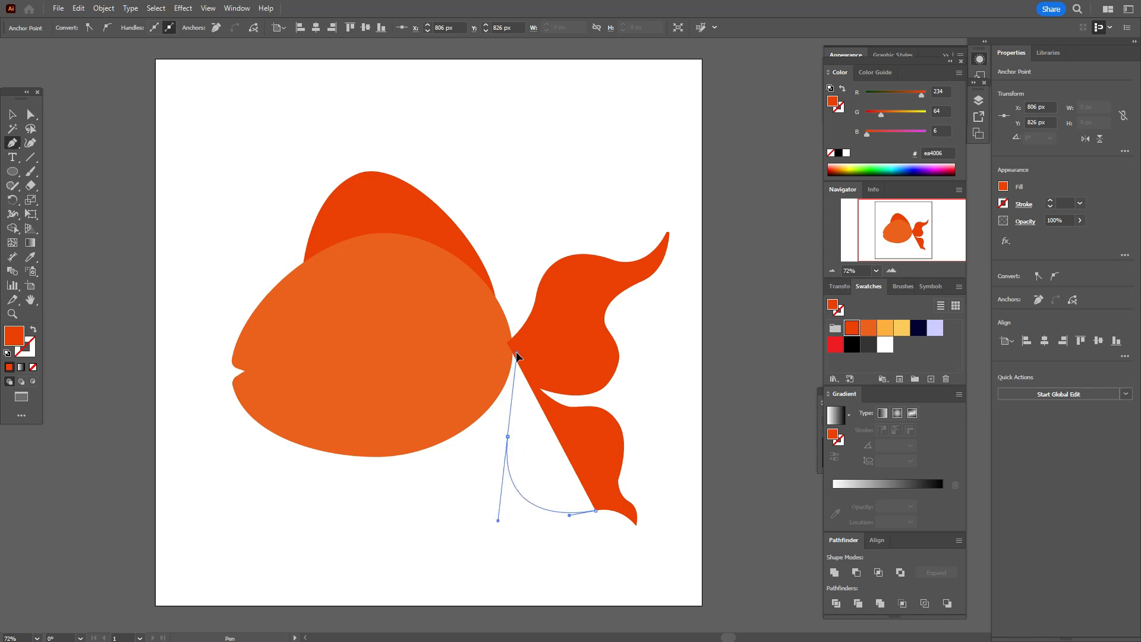
drag(514, 359, 521, 361)
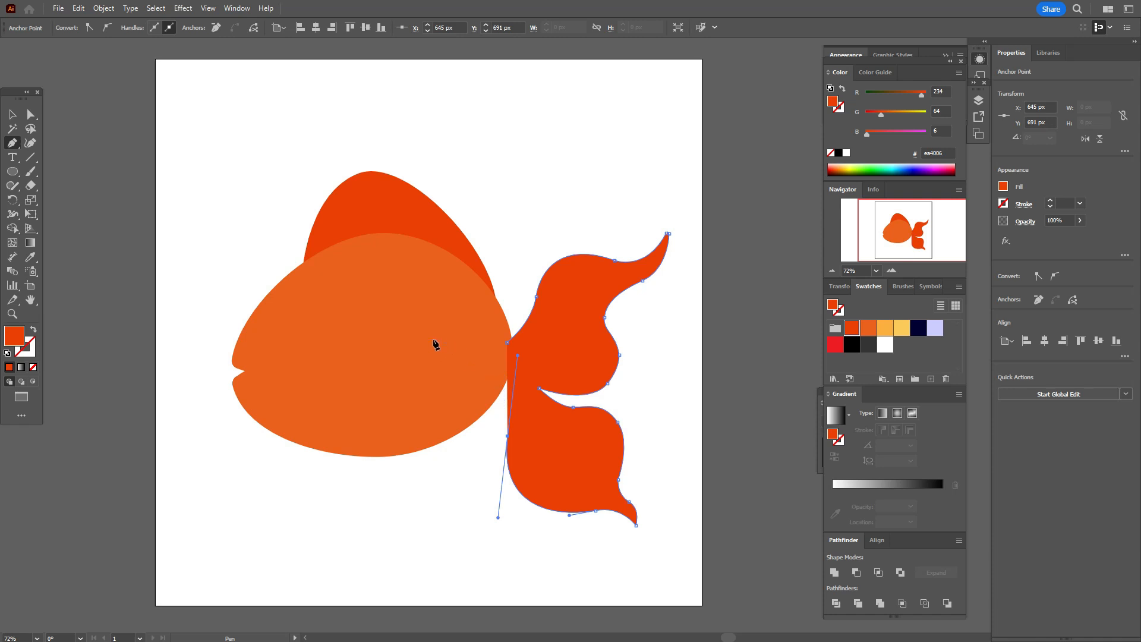
click(433, 340)
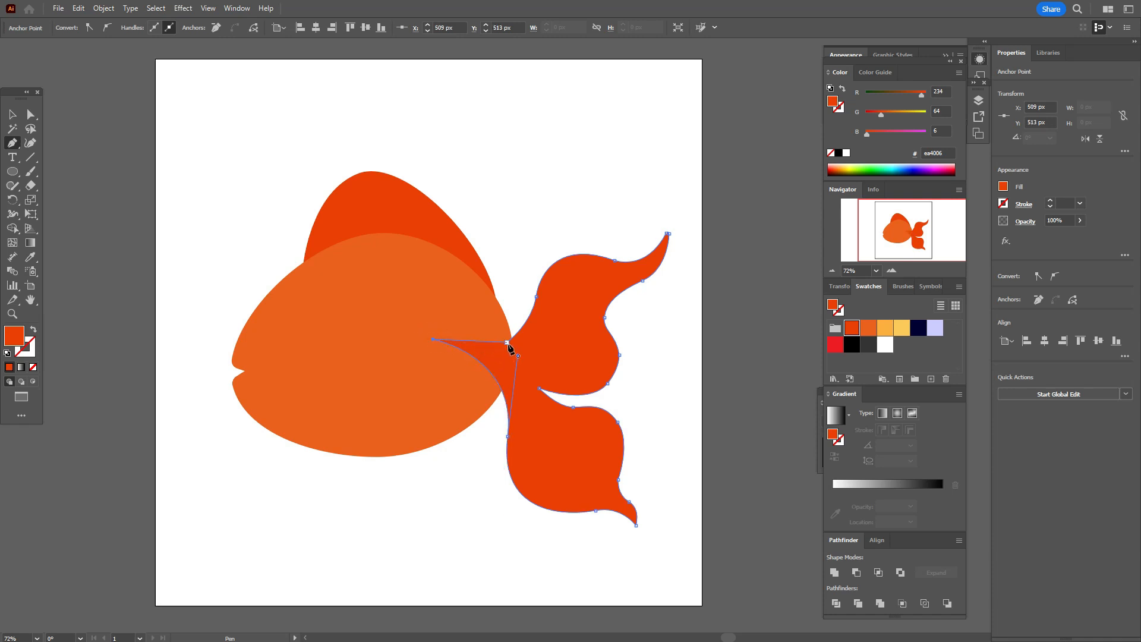
click(507, 343)
- Send the finished two-lobed tail to the back, behind the body, and deselect it
click(13, 115)
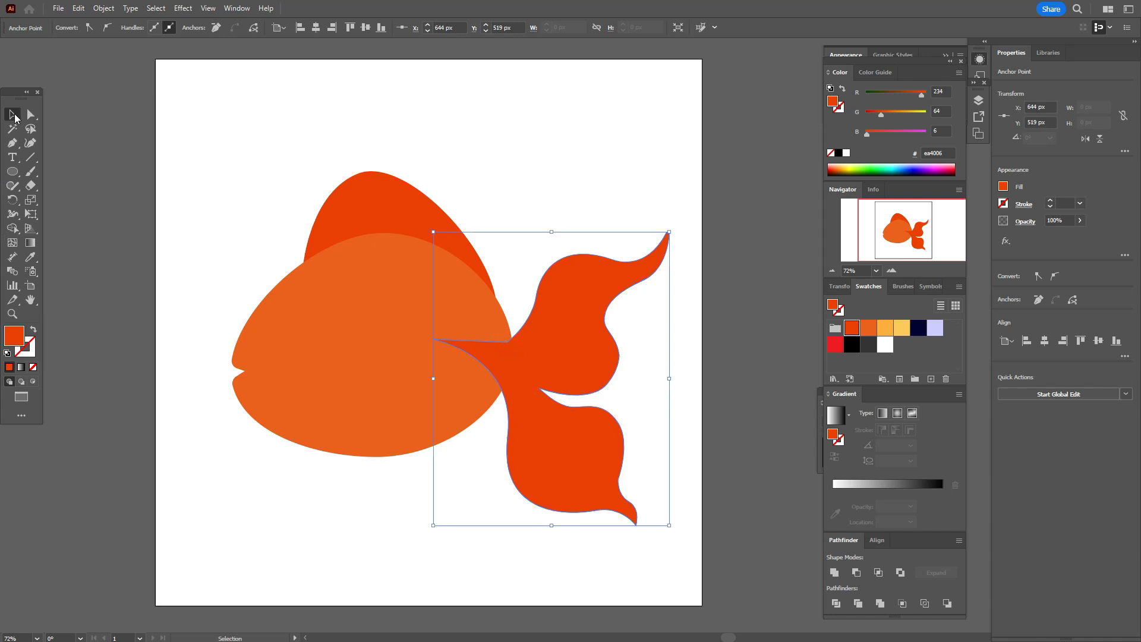
right_click(620, 387)
mouse_move(725, 330)
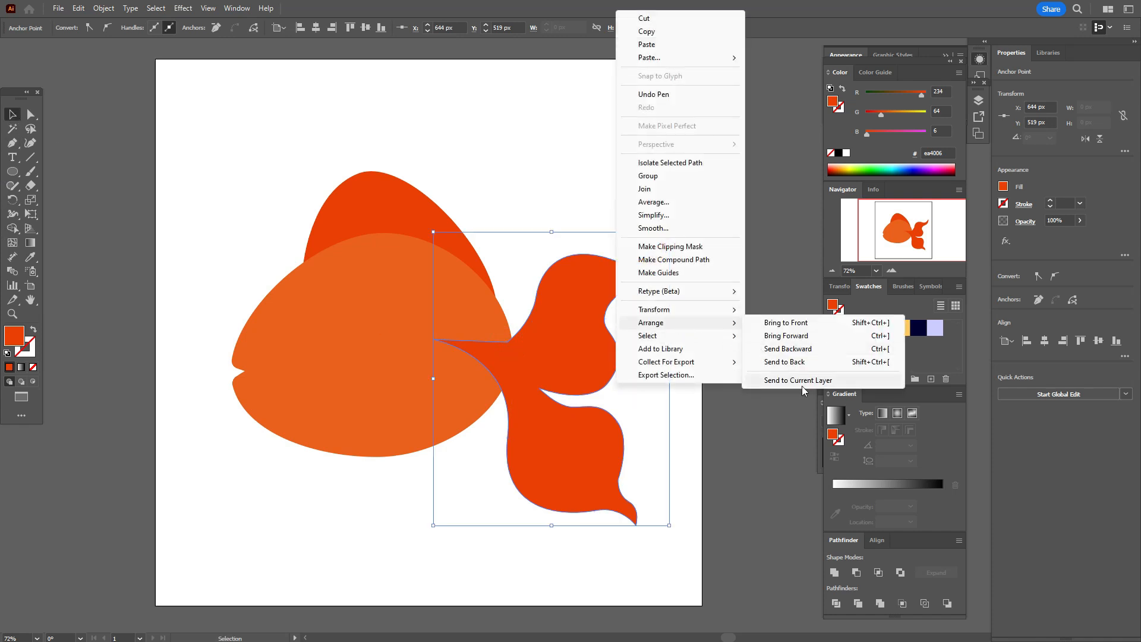
click(790, 362)
click(770, 376)
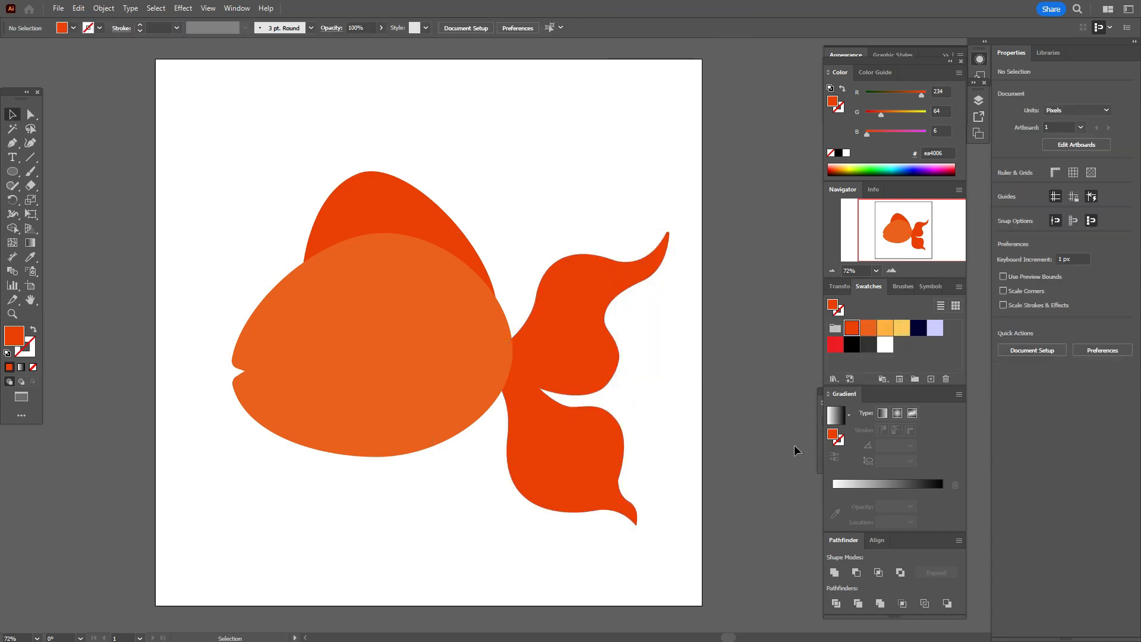
- Select the tail and smooth the lower lobe's rear edge just above its tip with the Smooth tool
click(601, 467)
click(17, 188)
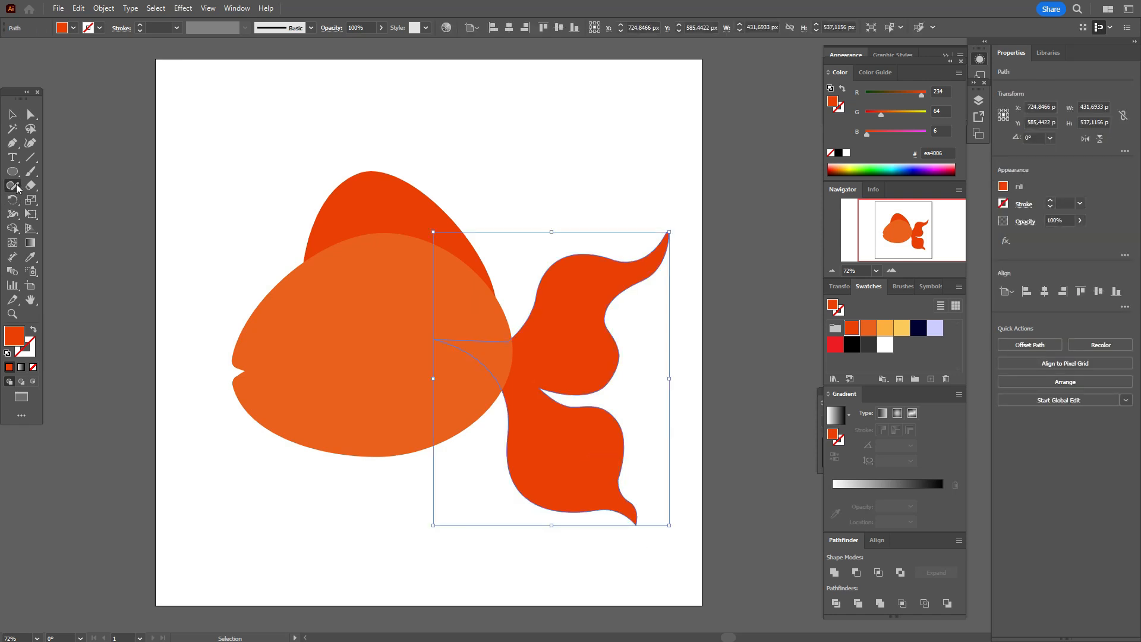
click(73, 216)
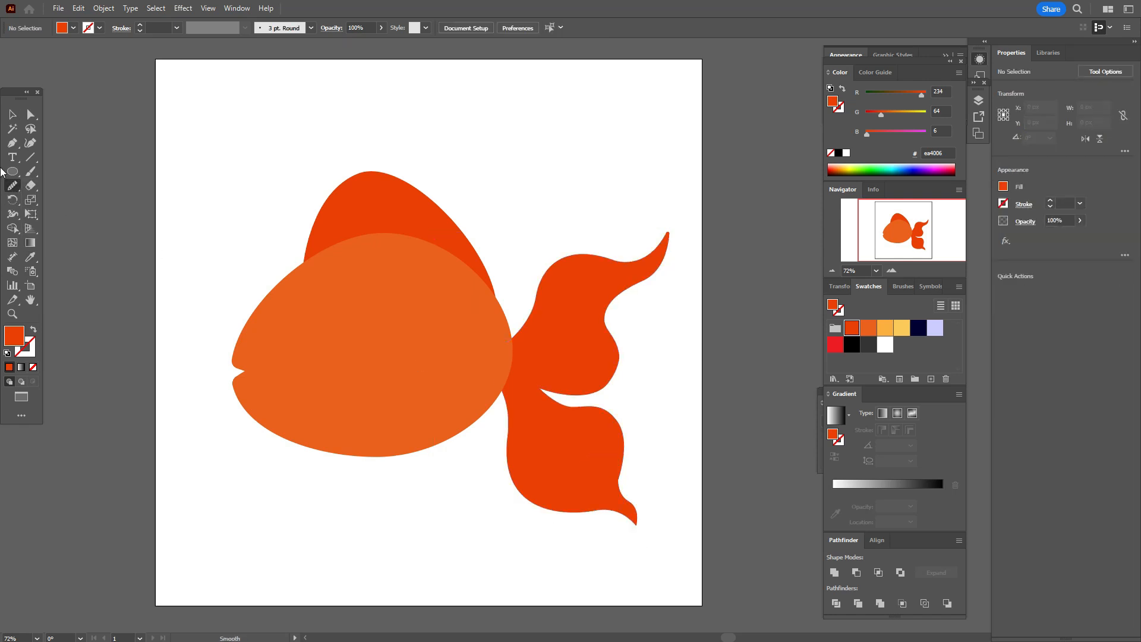
click(12, 114)
click(586, 446)
click(13, 186)
drag(619, 483, 626, 496)
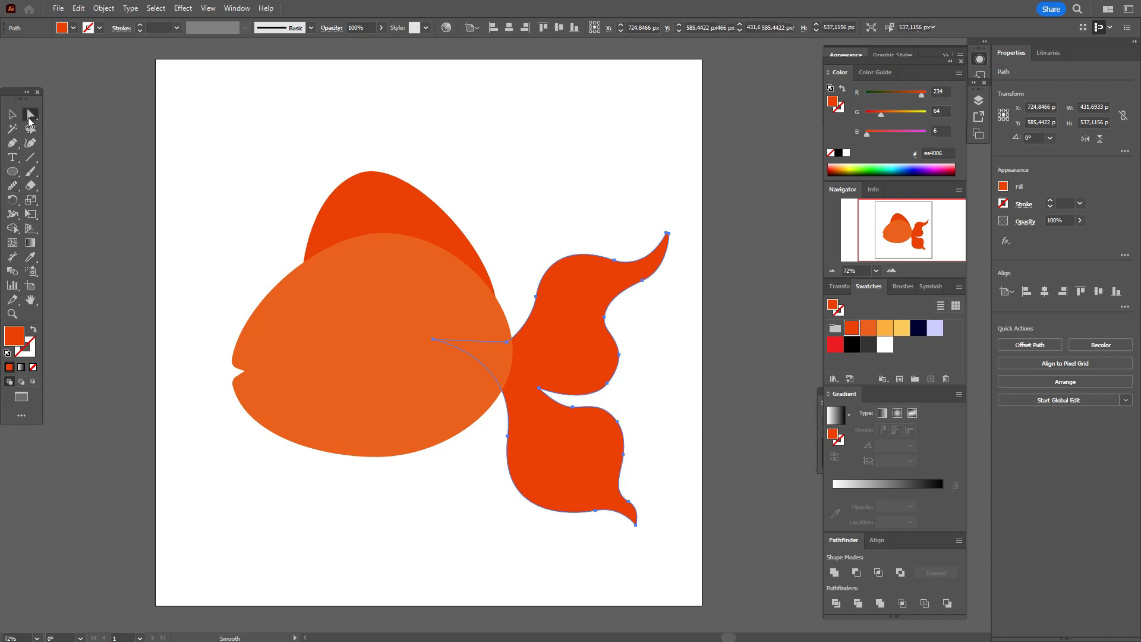
- Shift the notch anchor between the tail lobes slightly rearward and the lower lobe's next anchor to about X 776, Y 635 px
click(30, 114)
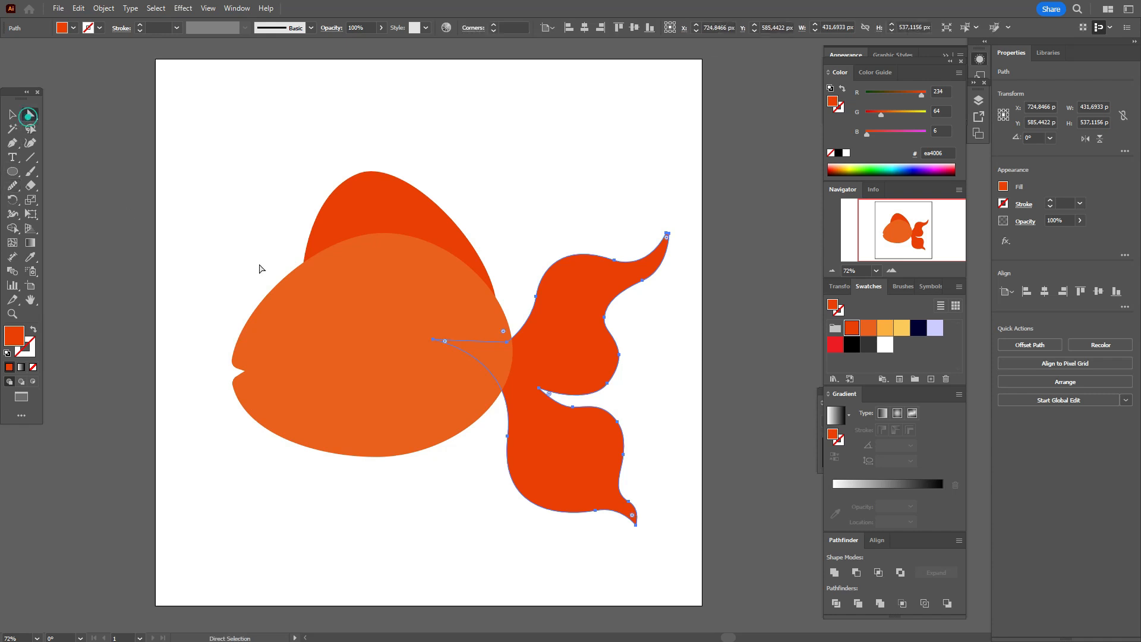
click(540, 389)
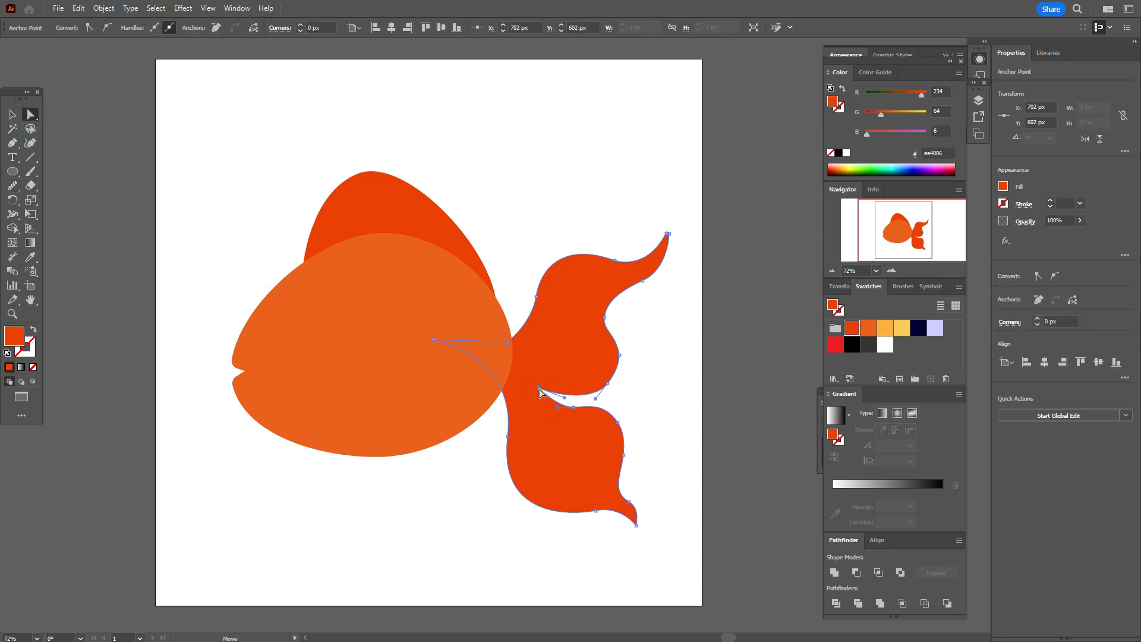
drag(540, 390, 582, 406)
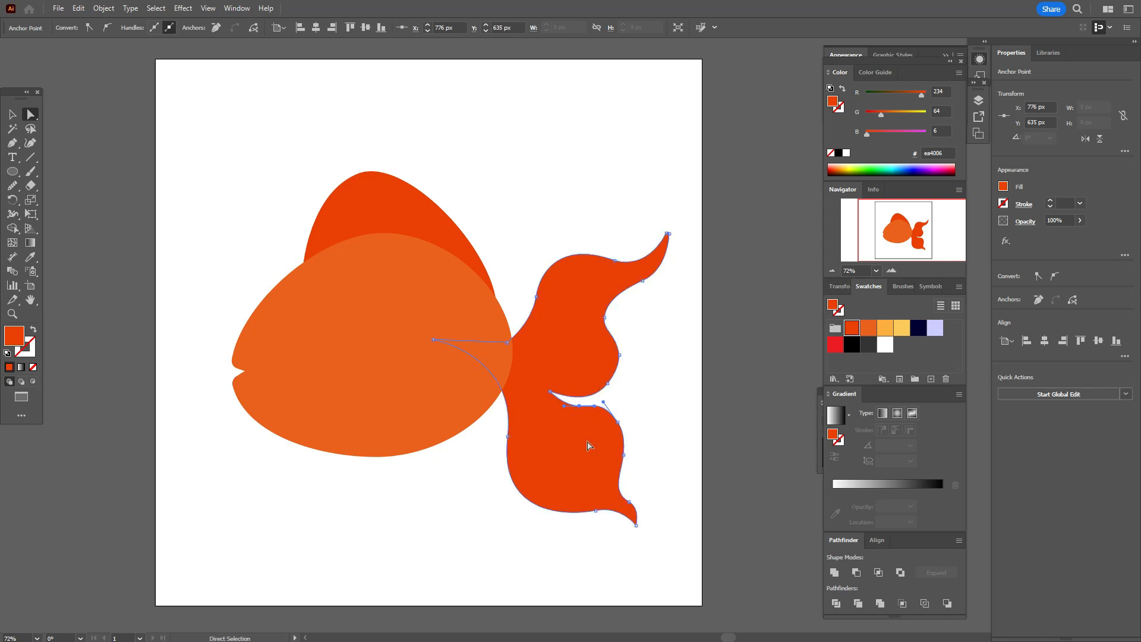
- Raise the anchor on the lower tail lobe's front edge to about X 646, Y 648 px
click(508, 436)
click(512, 436)
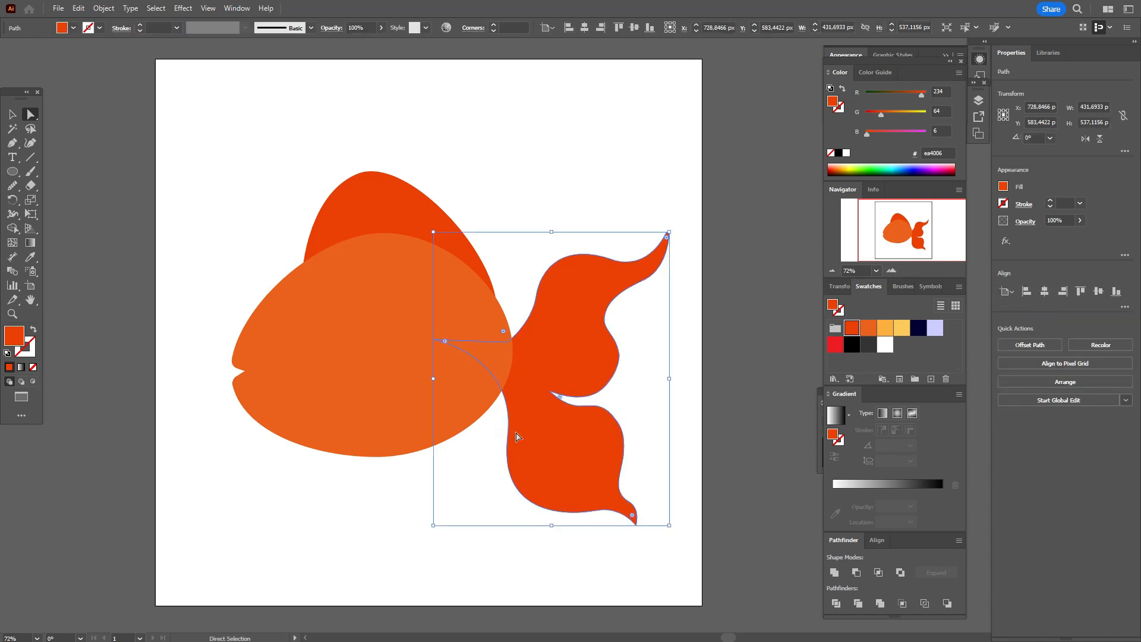
click(508, 436)
drag(508, 436, 508, 414)
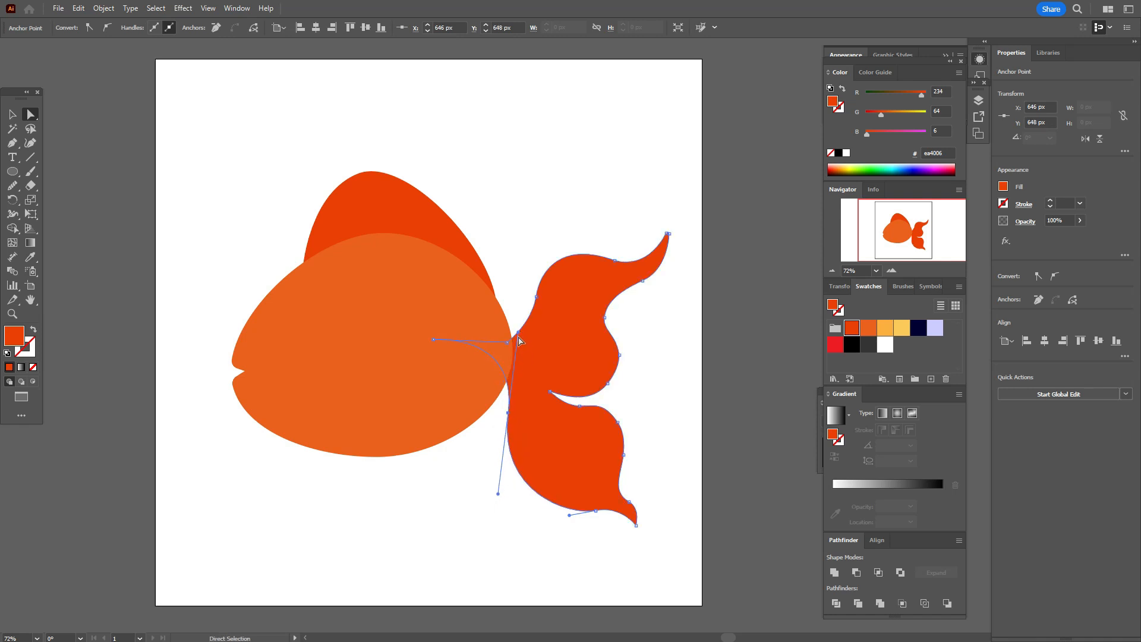
- Move the anchor where the upper tail lobe meets the body to about X 651, Y 531 px and the lobe's front anchor to about X 685, Y 447 px
click(510, 310)
click(519, 331)
drag(508, 344, 511, 351)
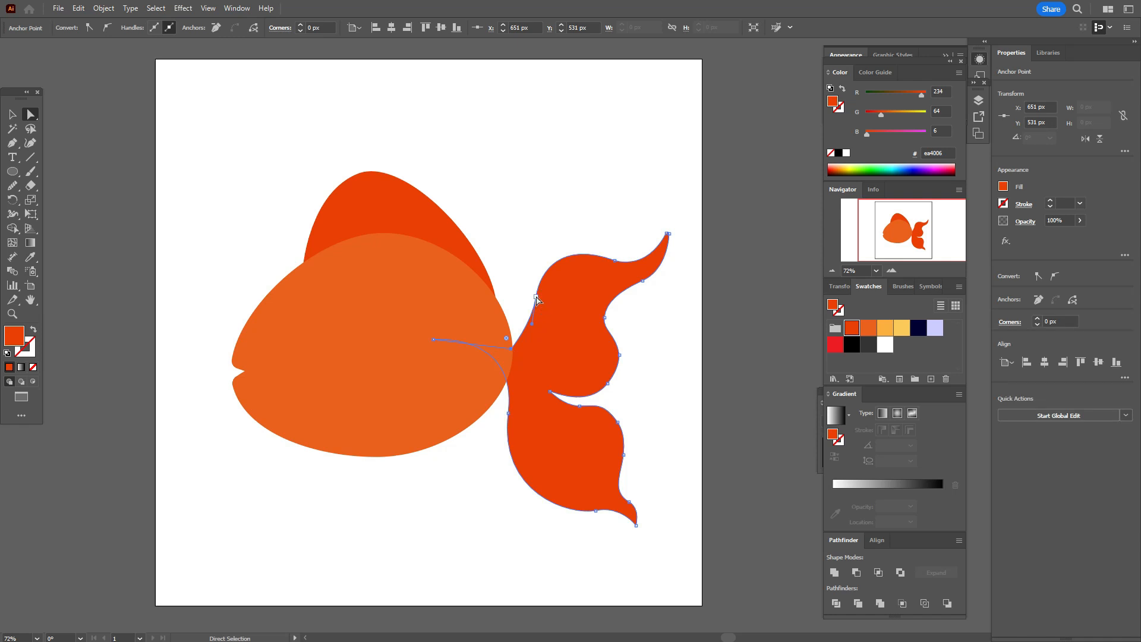
drag(537, 299, 530, 304)
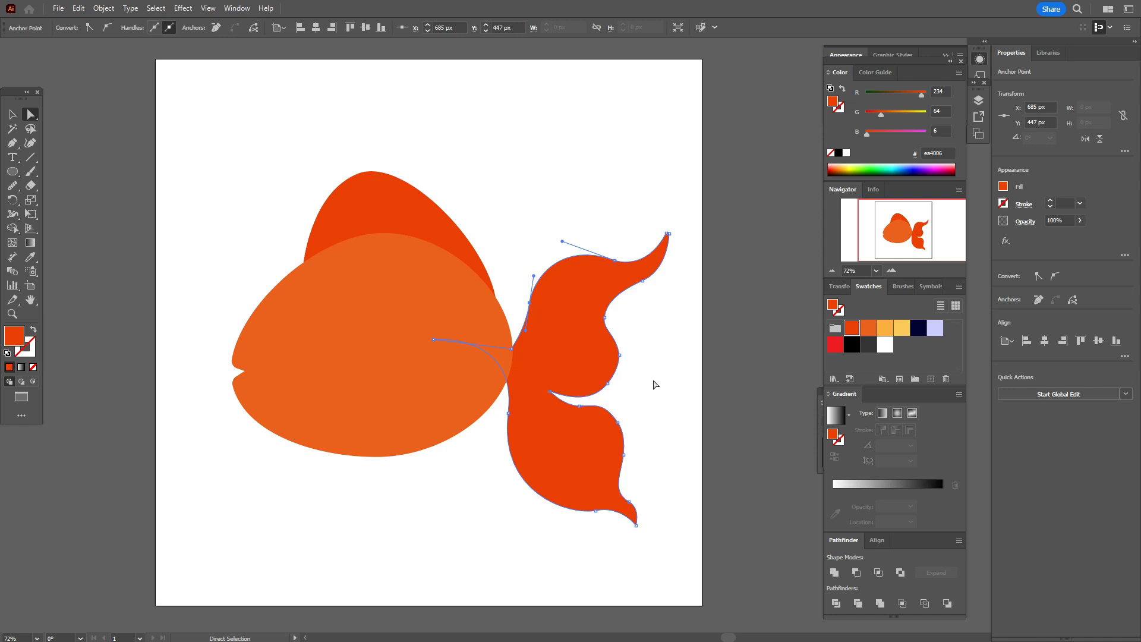
- Nudge the upper lobe's lower rear anchor and the lower lobe's upper rear anchor to round their curves, and deselect the tail
drag(608, 383, 621, 374)
key(ctrl)
drag(611, 384, 625, 387)
click(670, 374)
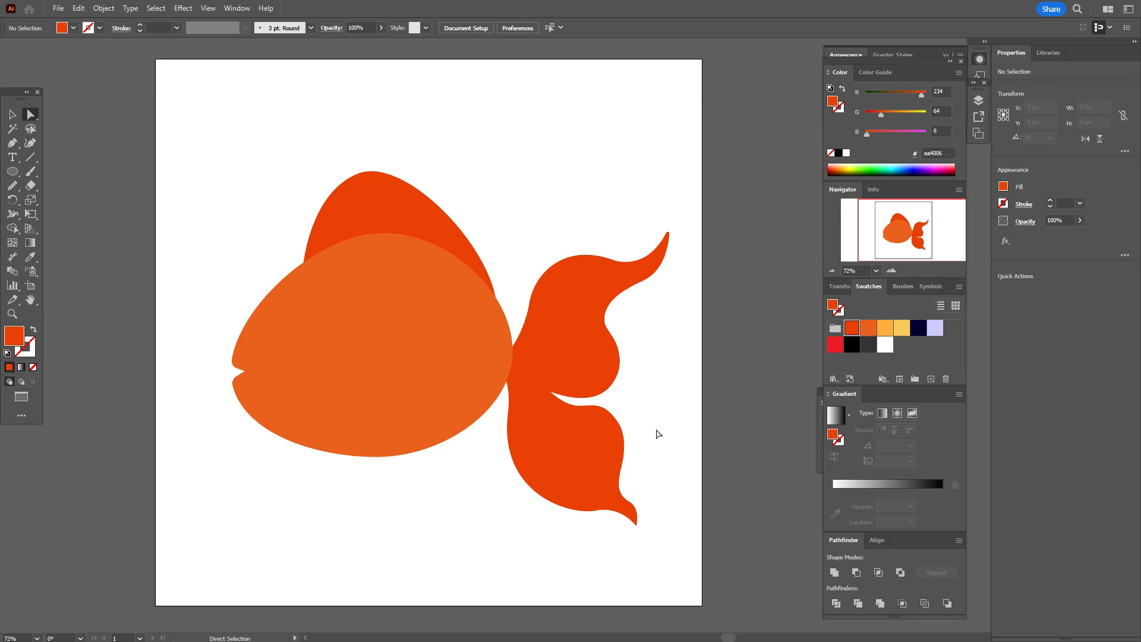
click(618, 450)
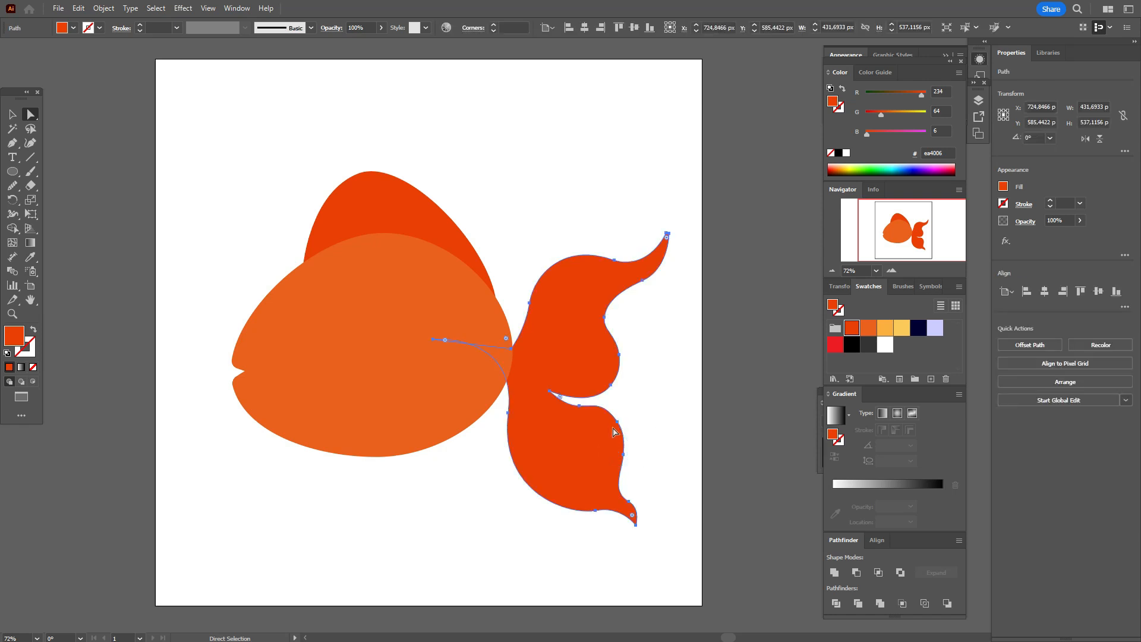
drag(618, 422, 620, 420)
click(661, 452)
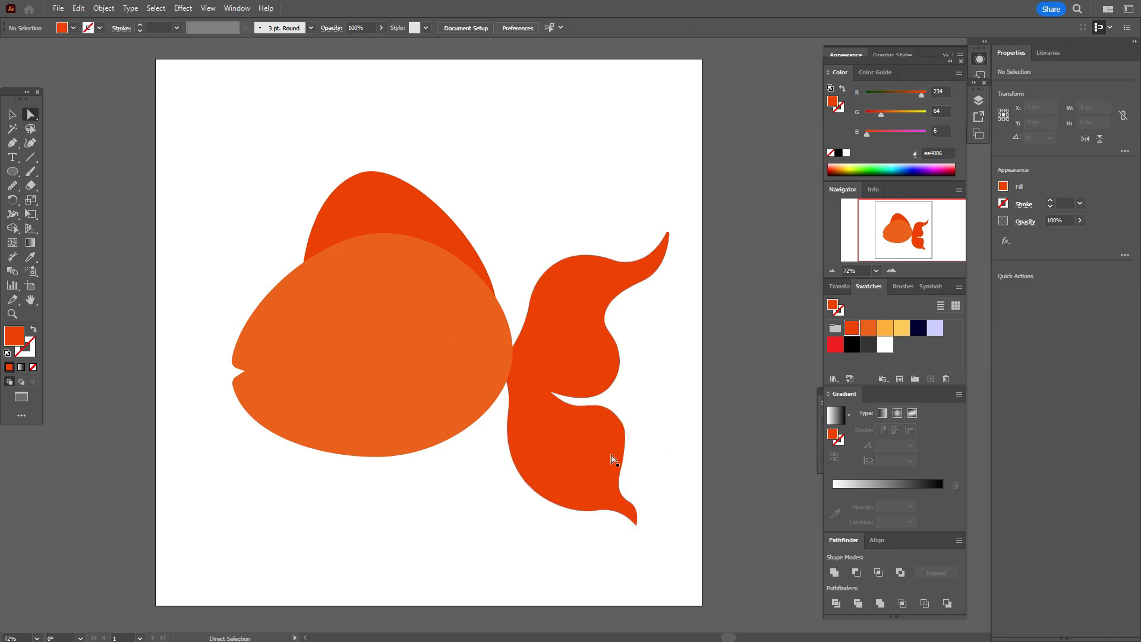
- Smooth the upper rear curve of the lower tail lobe with the Smooth tool and deselect the tail
click(12, 114)
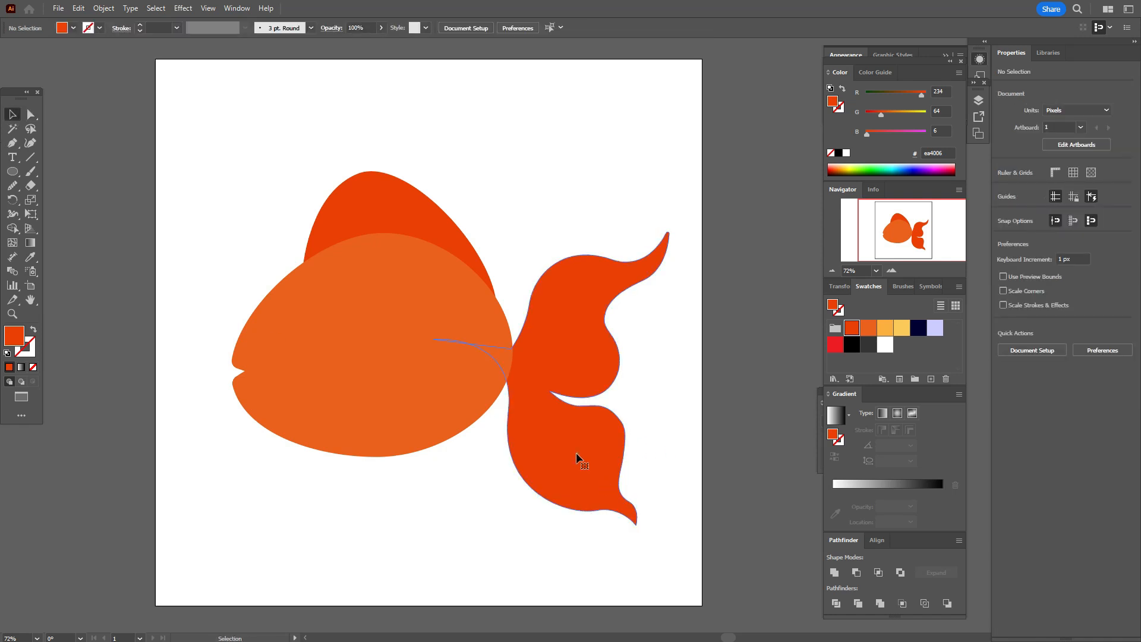
click(576, 453)
click(13, 185)
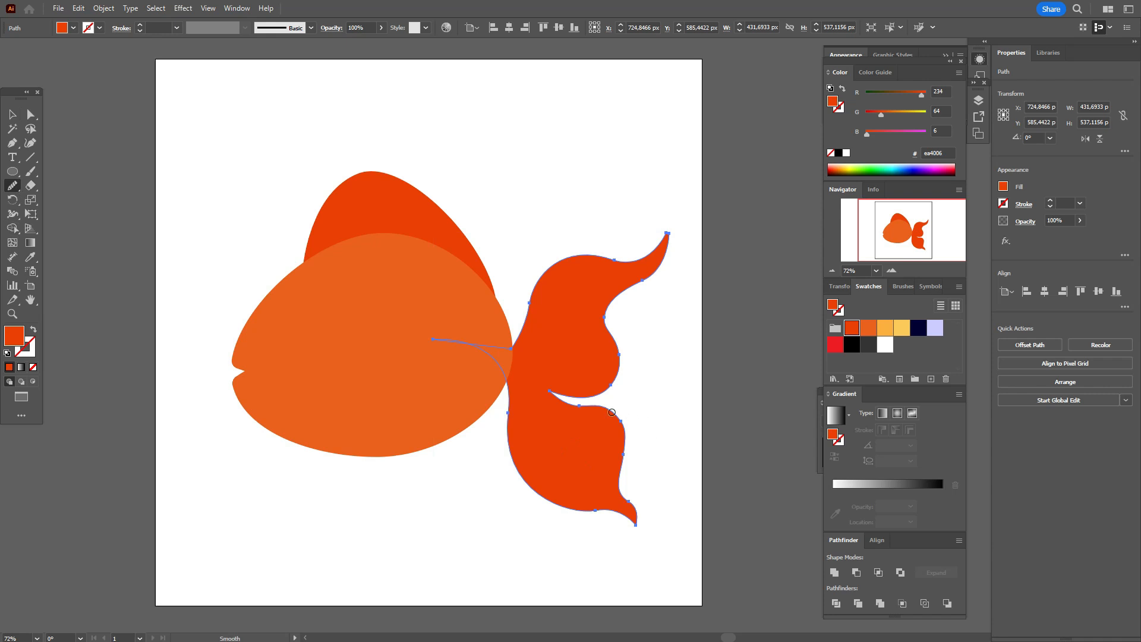
mouse_move(612, 408)
mouse_down()
mouse_move(626, 426)
mouse_move(626, 470)
mouse_up()
click(13, 114)
click(148, 170)
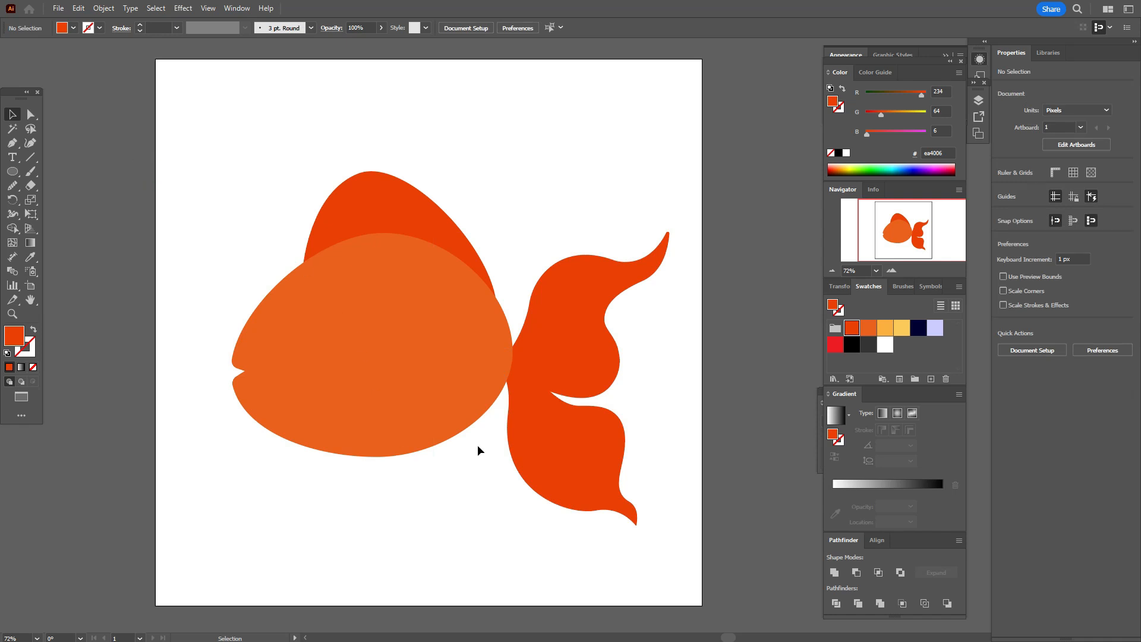
- Create a white circle 121 px wide and high and place it on the head as the eye at about X 292.5, Y 509.5 px
click(885, 344)
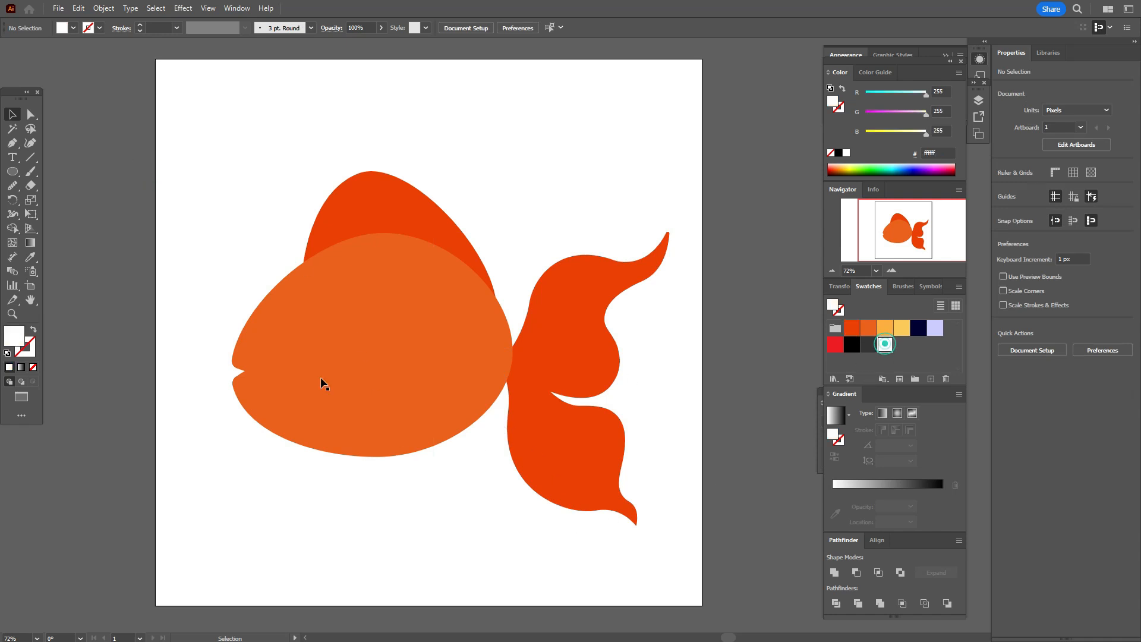
click(13, 172)
click(154, 237)
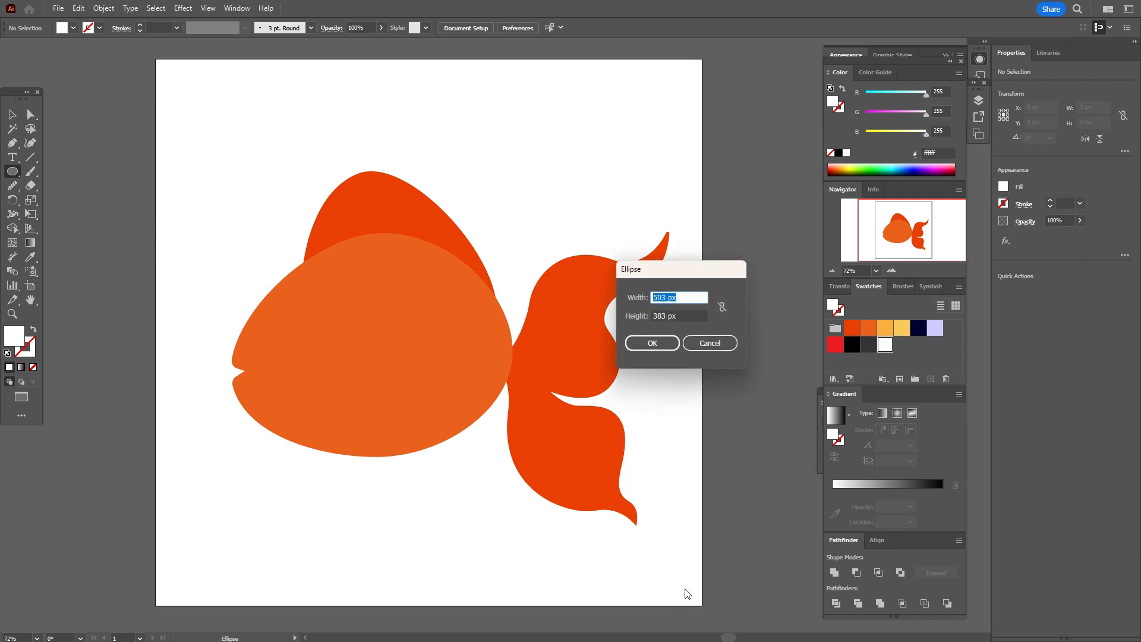
text(121)
key(Tab)
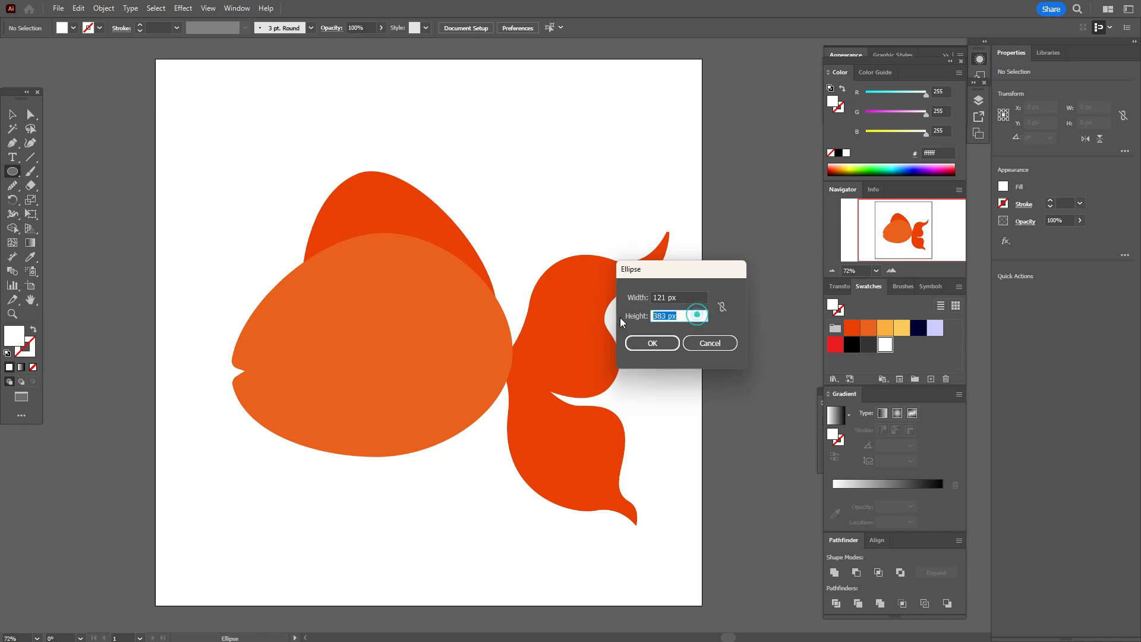
text(121)
click(647, 340)
click(12, 117)
drag(173, 250, 303, 326)
- Create a second circle 68 px wide and high outside the head, above the mouth, undoing any stray ellipse
click(12, 171)
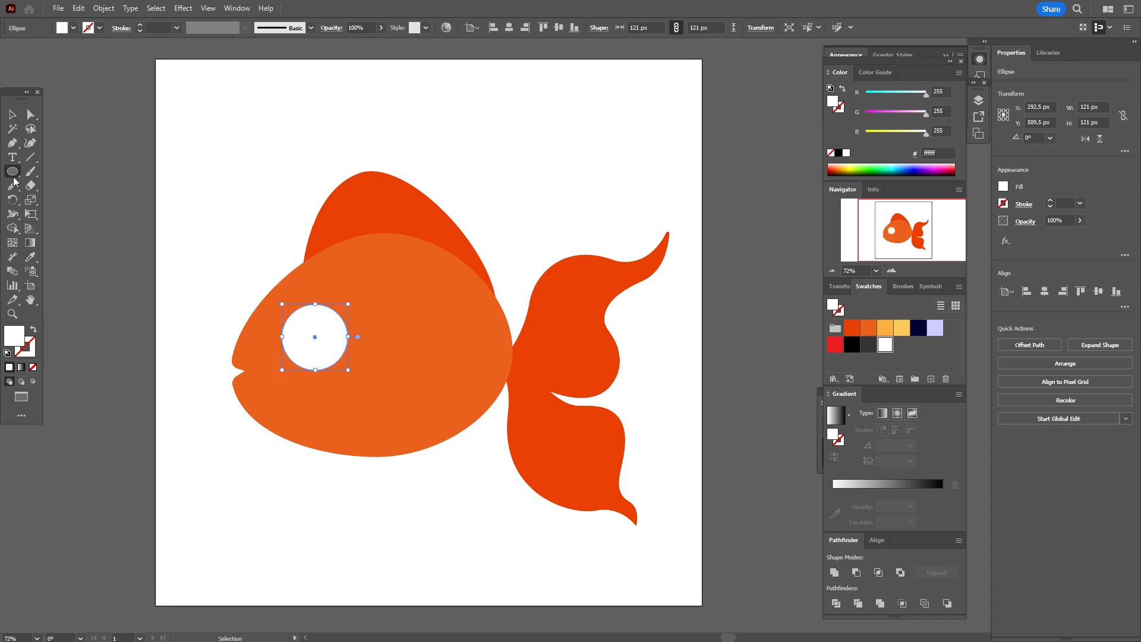
click(202, 241)
key(ctrl+z)
click(221, 256)
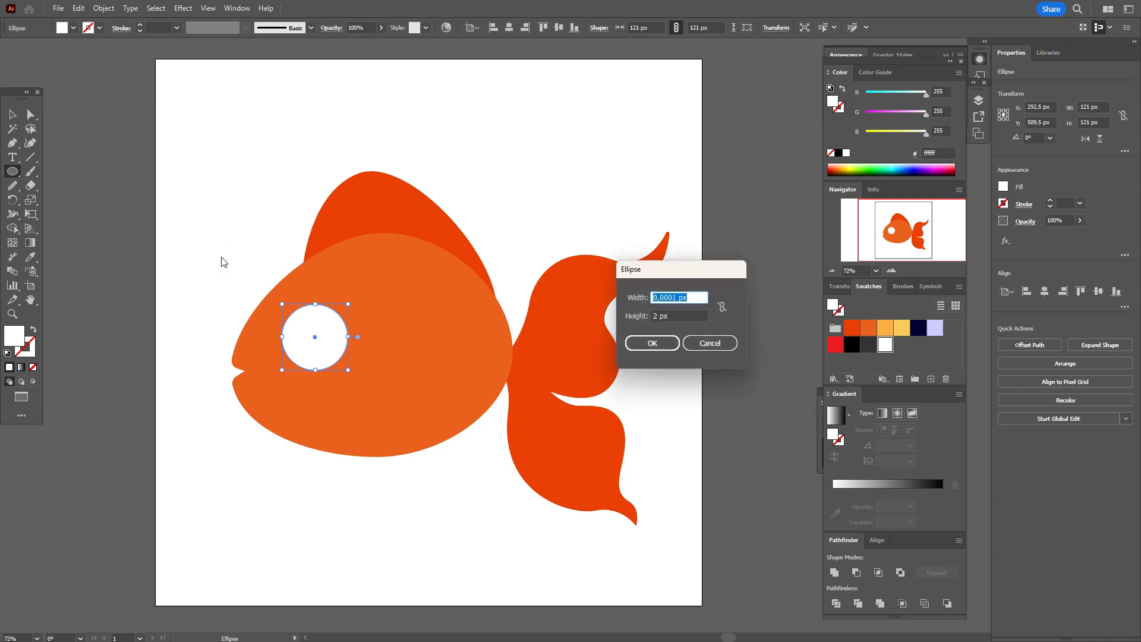
text(68)
key(Tab)
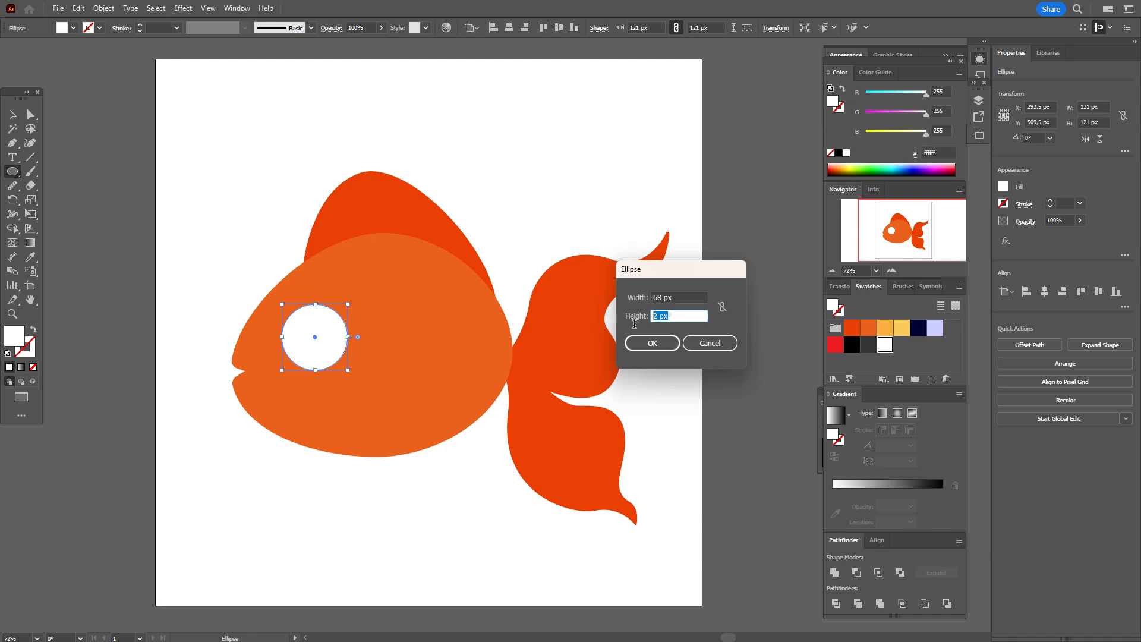
text(68)
click(634, 343)
- Fill the 68 px circle with dark gray 333333, place it inside the white eye at about X 279, Y 511 px, and deselect it
click(13, 114)
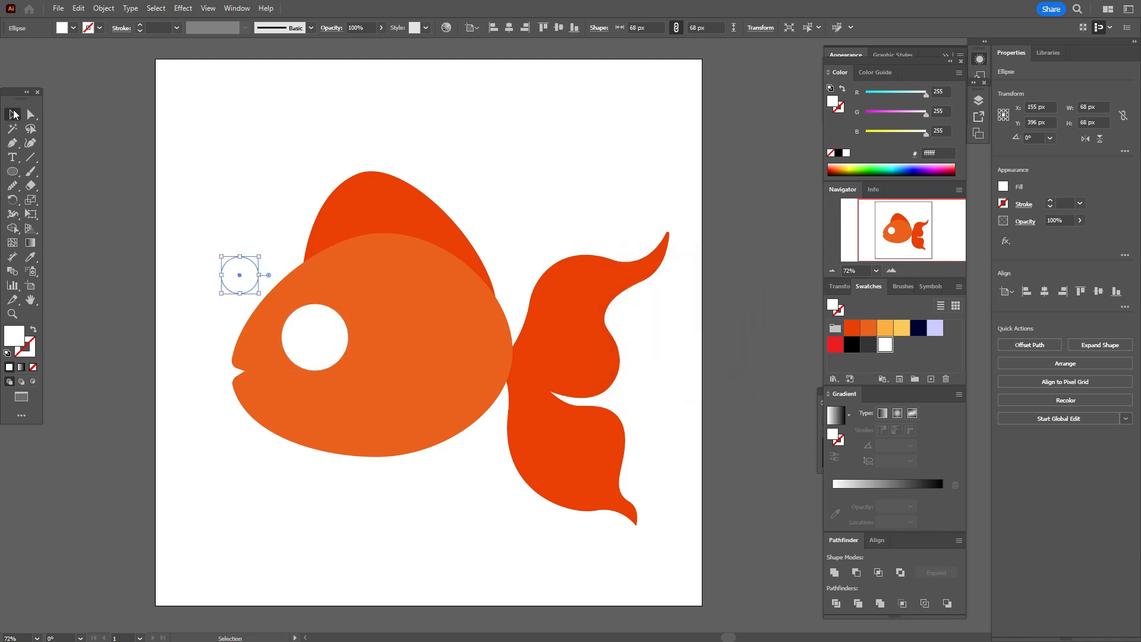
click(868, 345)
drag(242, 275, 310, 337)
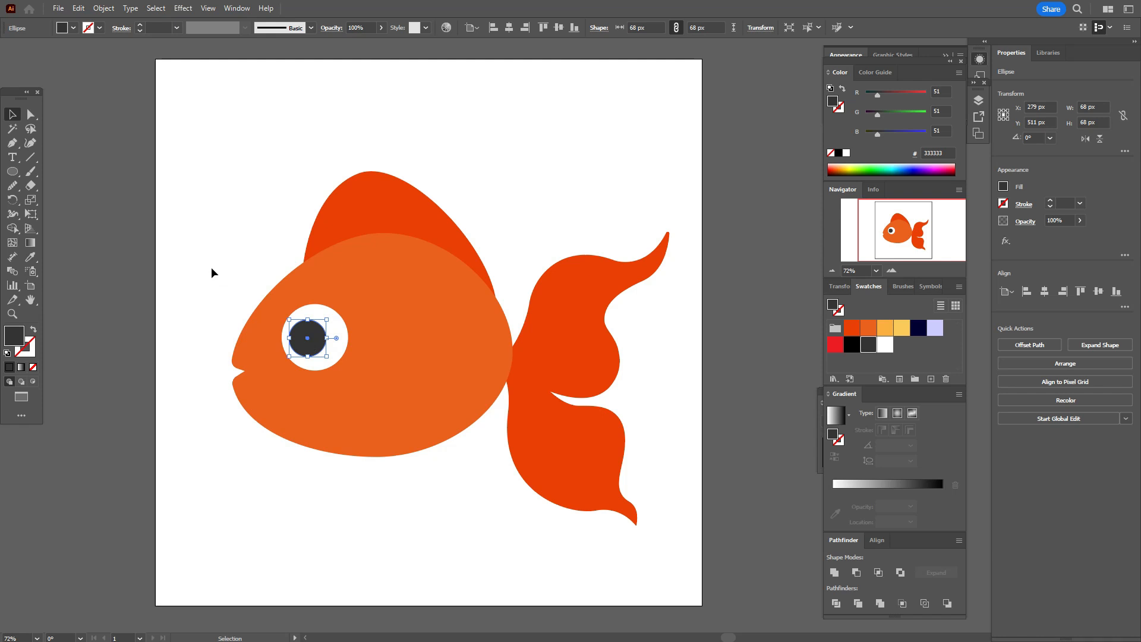
click(191, 259)
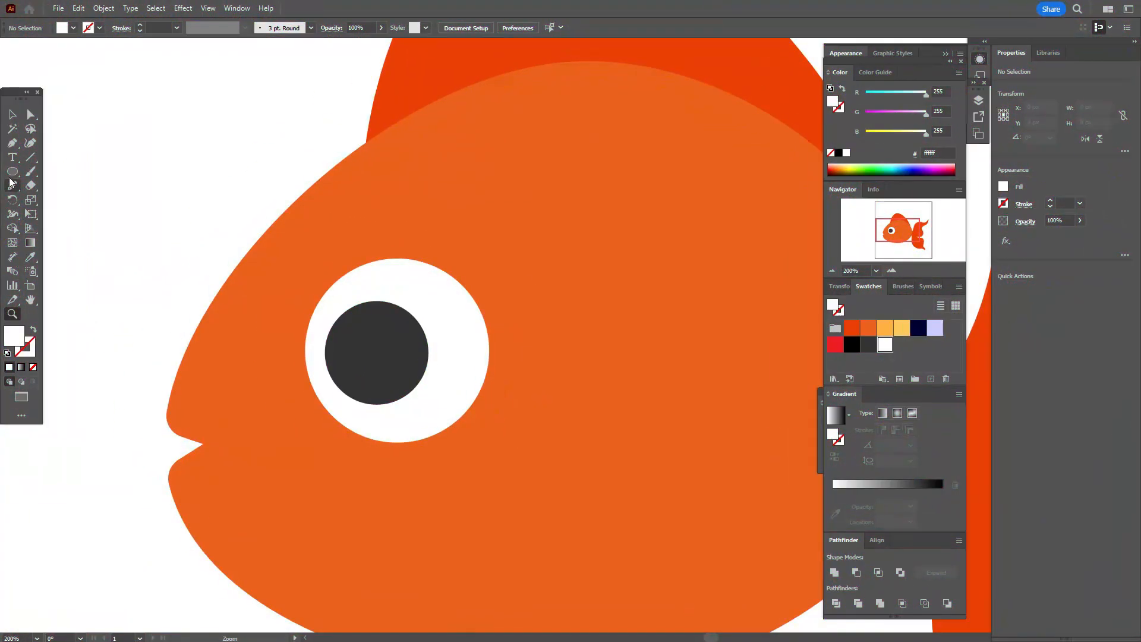
- Draw two white highlight circles on the pupil, a larger one at its upper front edge and a 10 px one near its centre, adjusting their positions
key(l)
drag(326, 309, 378, 359)
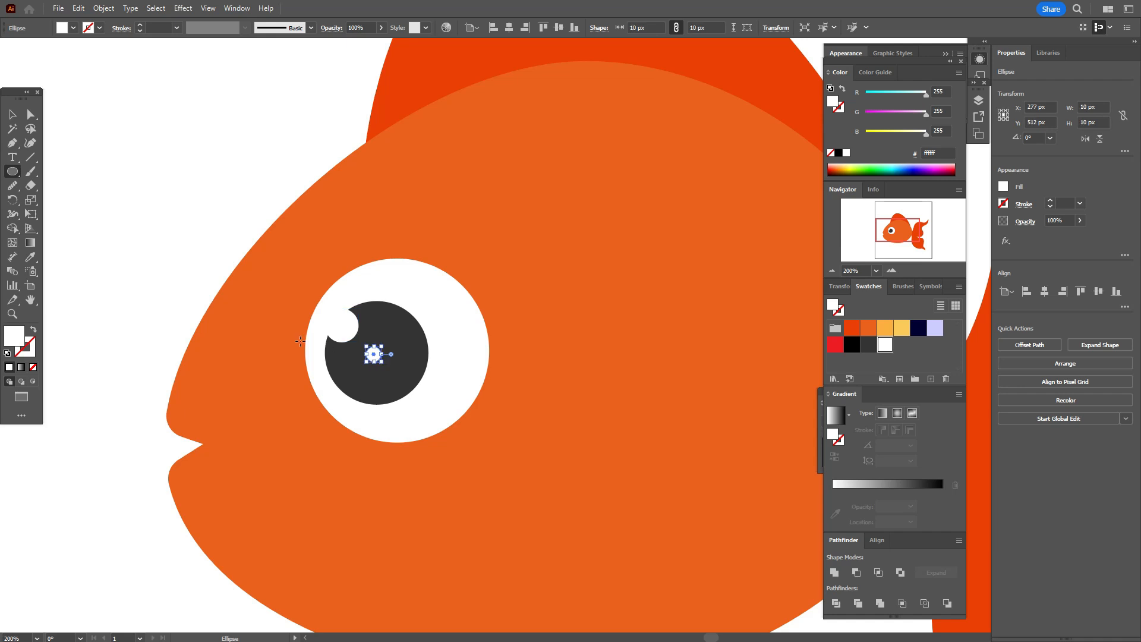
click(12, 116)
click(335, 332)
drag(358, 325, 375, 350)
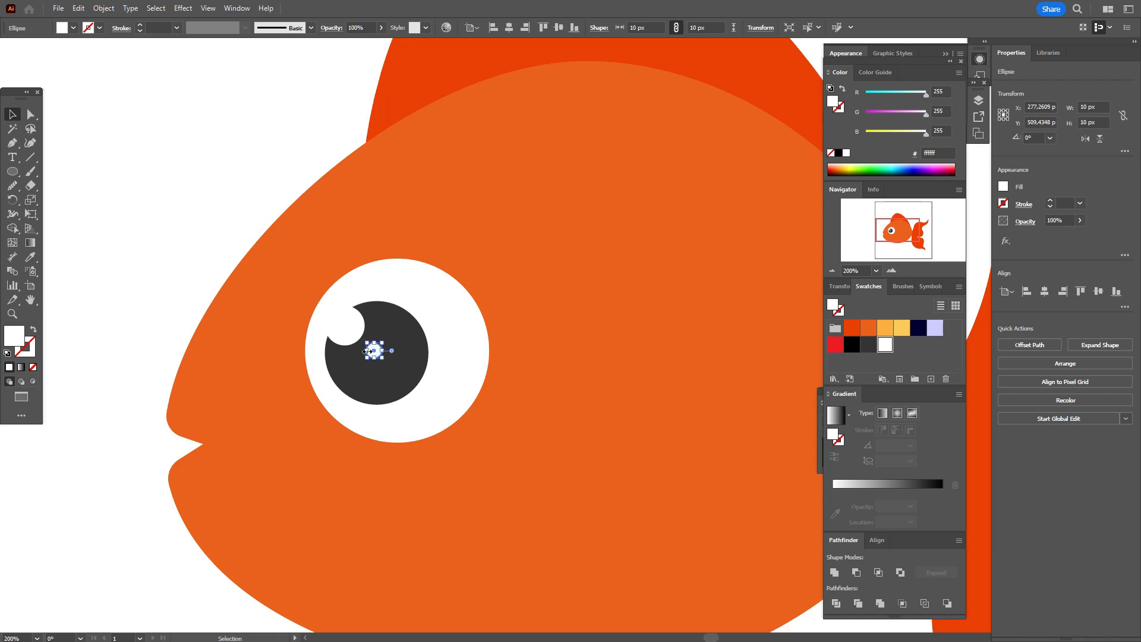
- Set the fill color to red-orange ea4006 with the small pupil highlight still selected
click(30, 300)
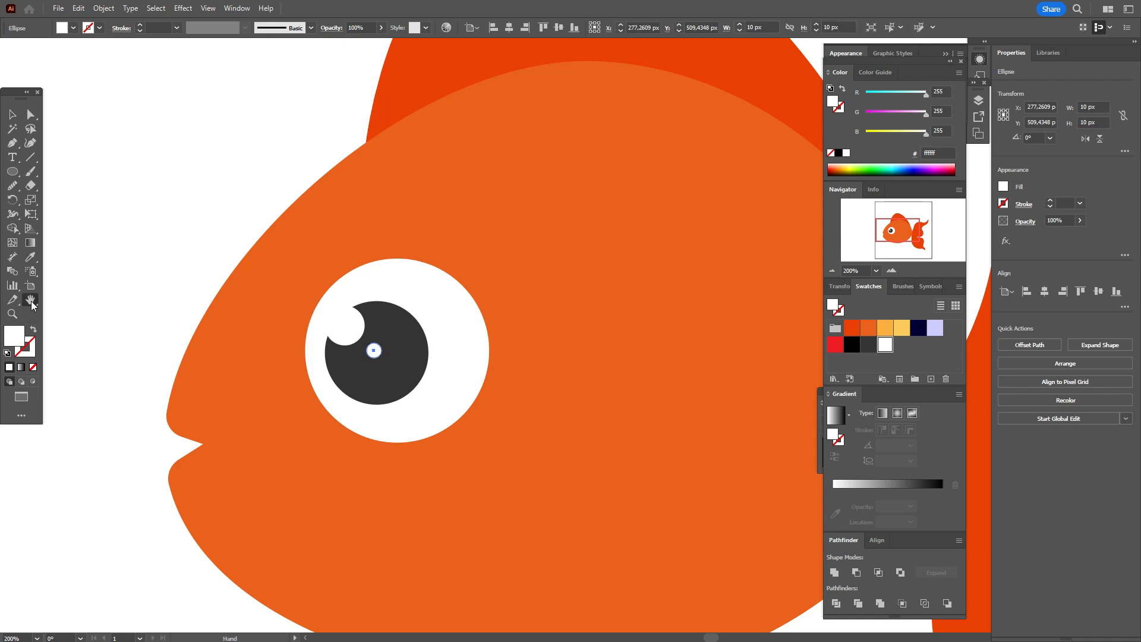
drag(418, 372, 258, 250)
drag(461, 354, 334, 336)
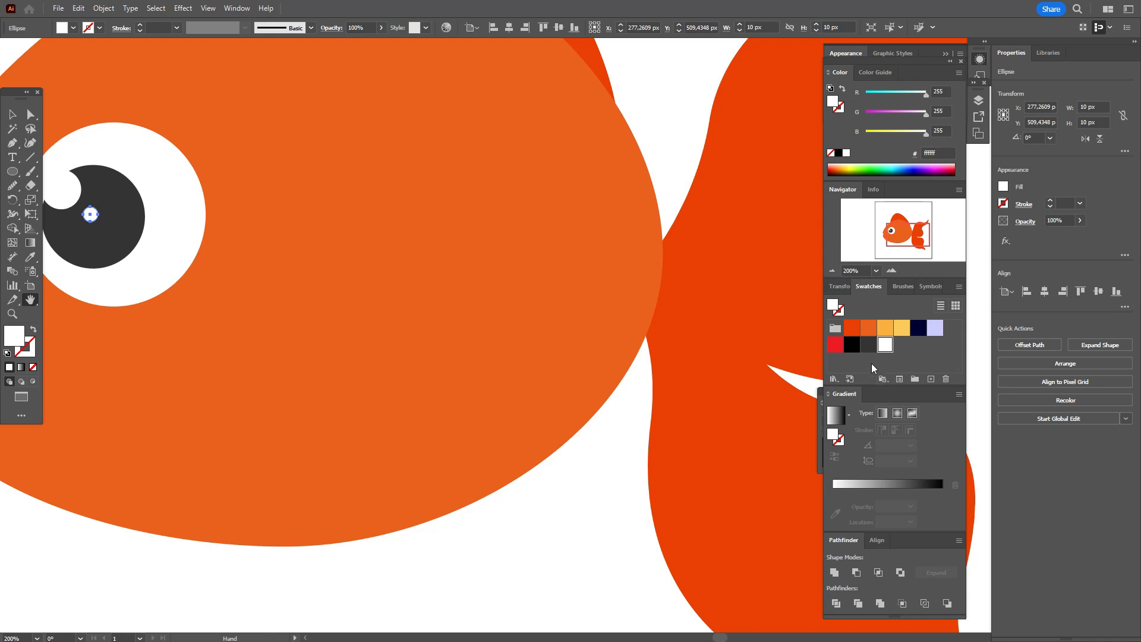
click(837, 348)
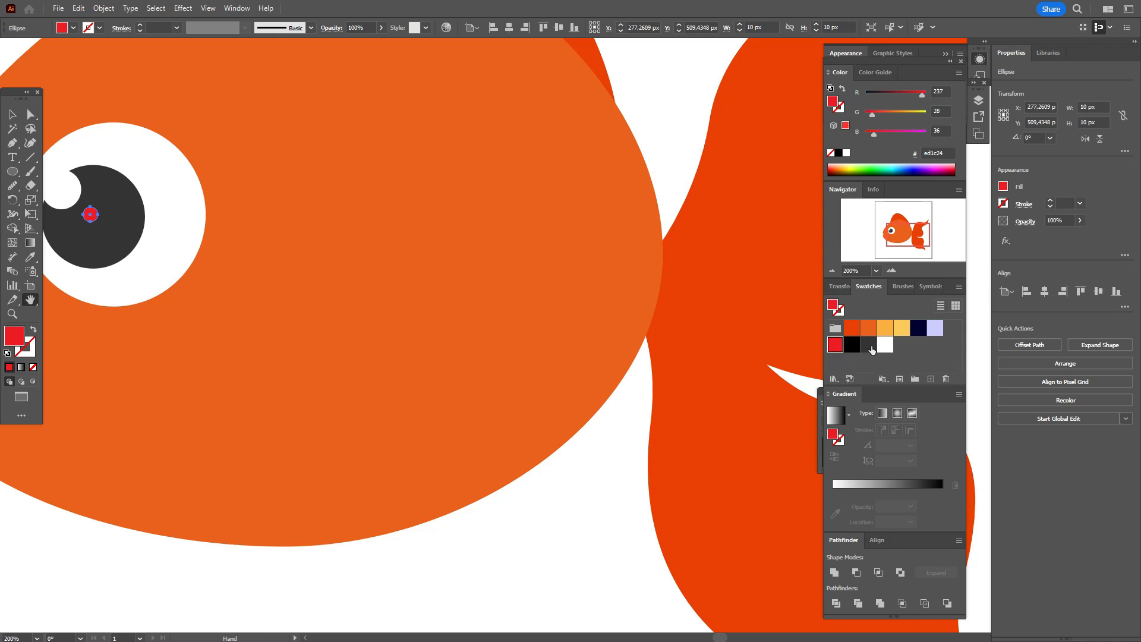
click(852, 327)
- Draw a closed teardrop side fin about 182 × 185 px with the Pen tool, from about X 401, Y 561 px to X 576, Y 702 px
click(13, 145)
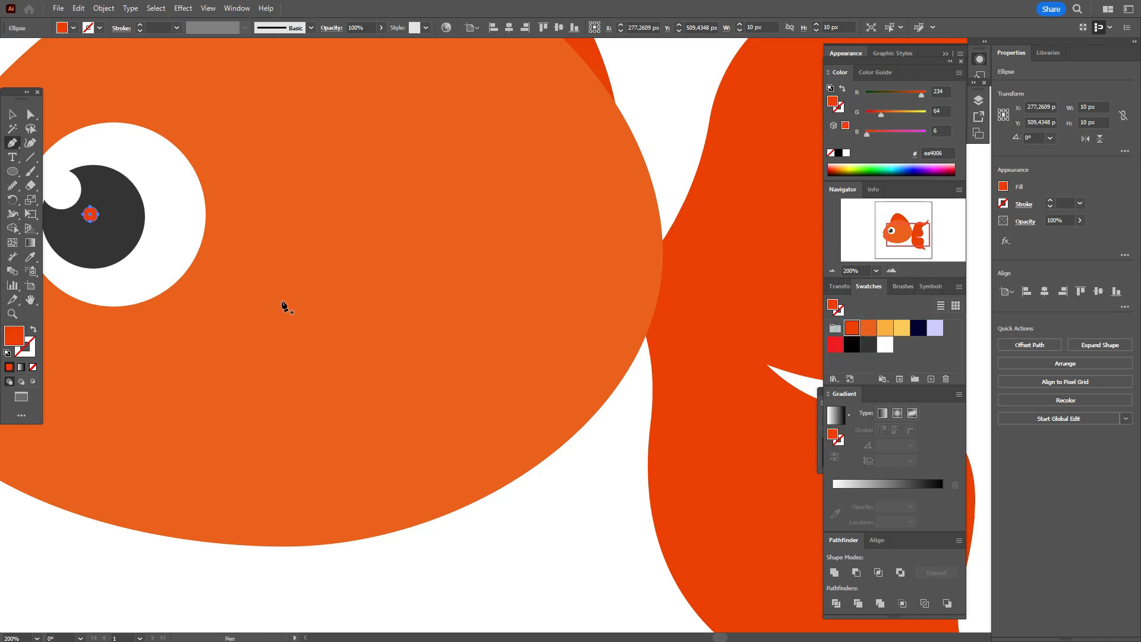
click(278, 291)
scroll(538, 481, down, 1)
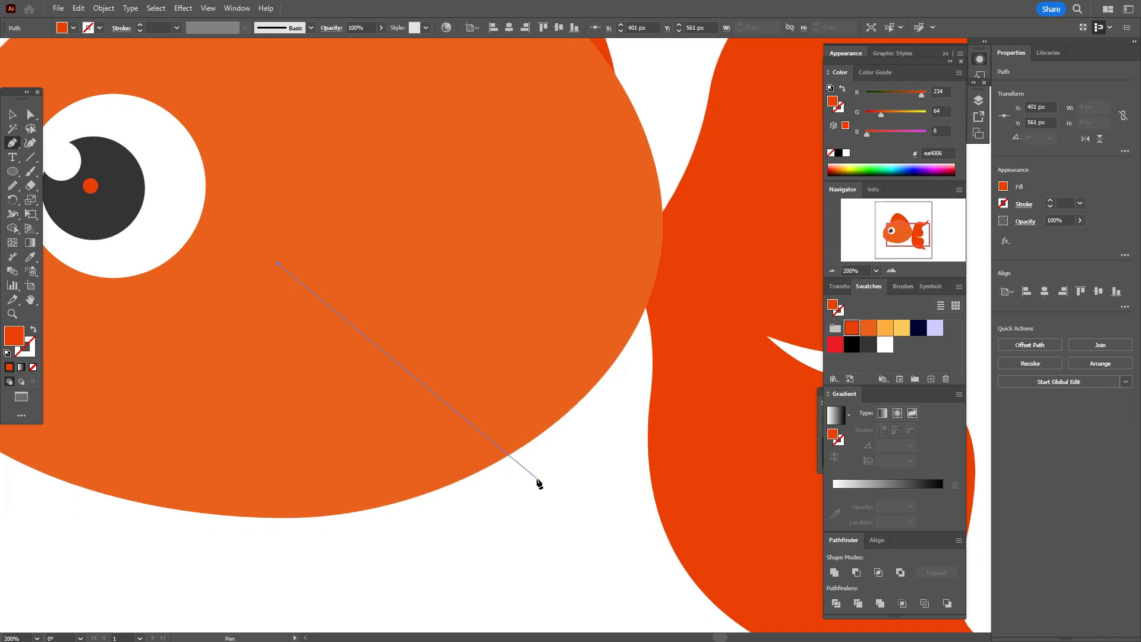
scroll(539, 483, down, 1)
drag(545, 435, 482, 548)
click(280, 224)
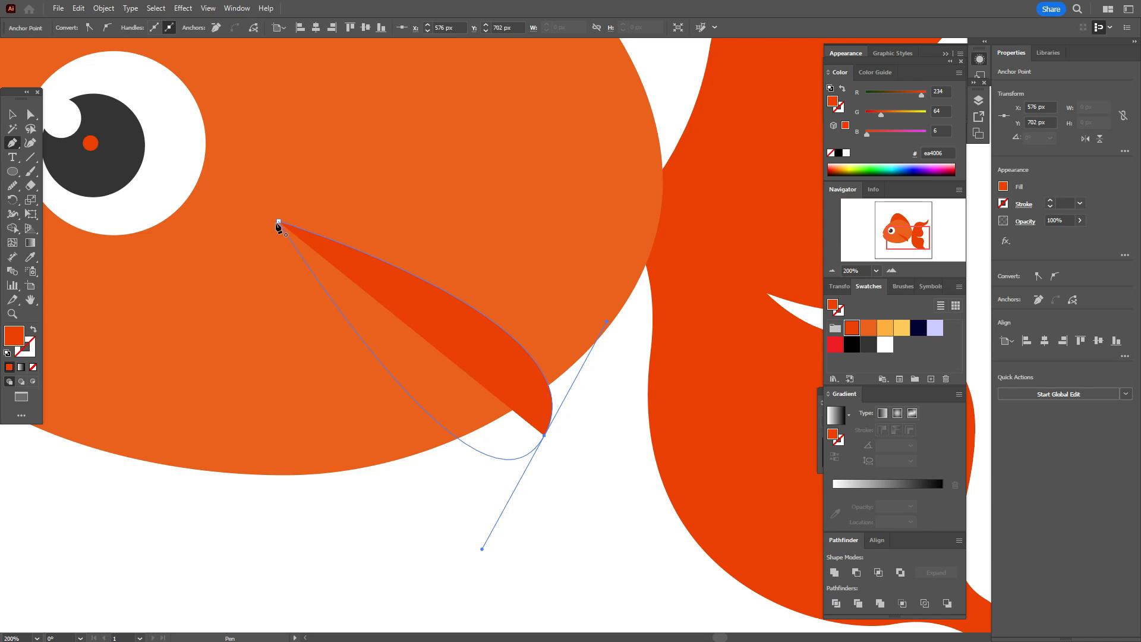
drag(278, 222, 257, 51)
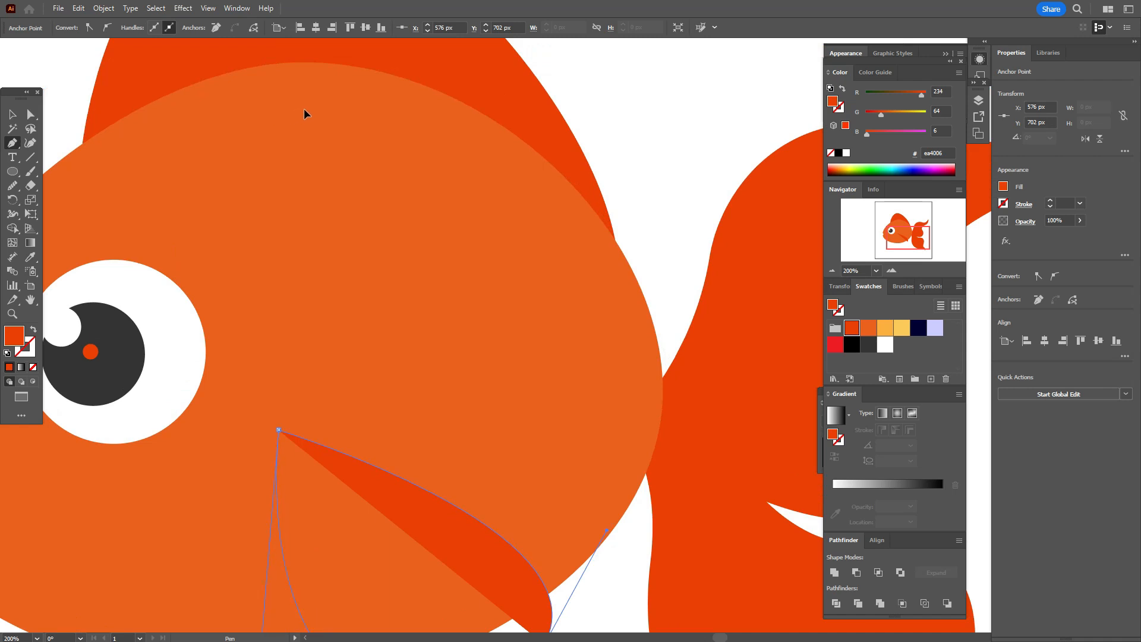
scroll(362, 288, down, 3)
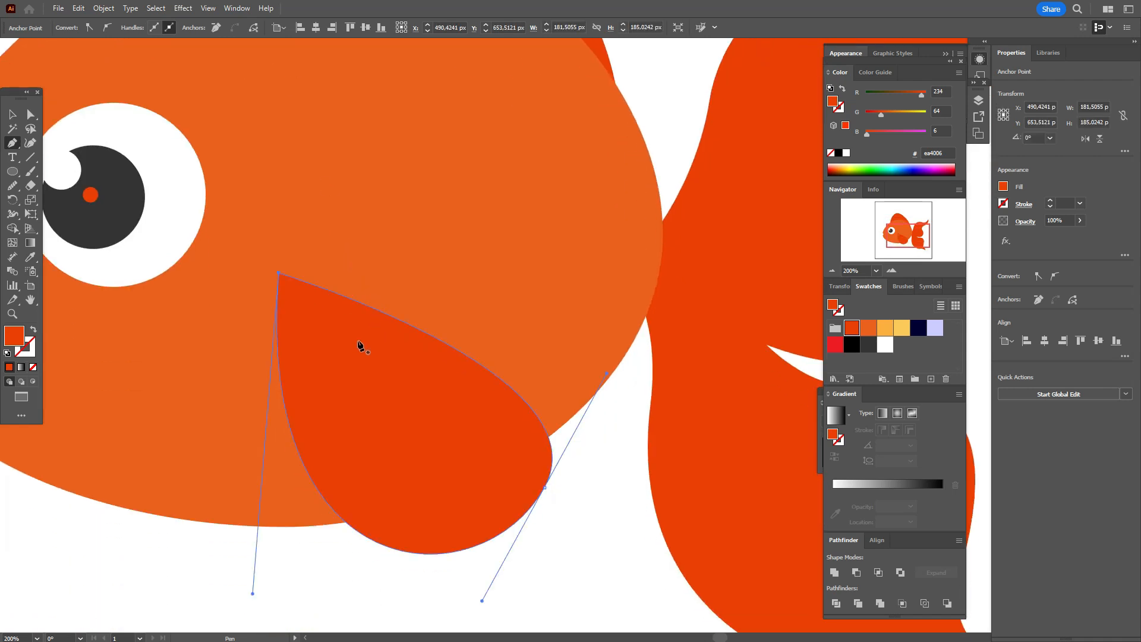
- Round the side fin's pointed upper corner with a radius of about 21 px
click(30, 114)
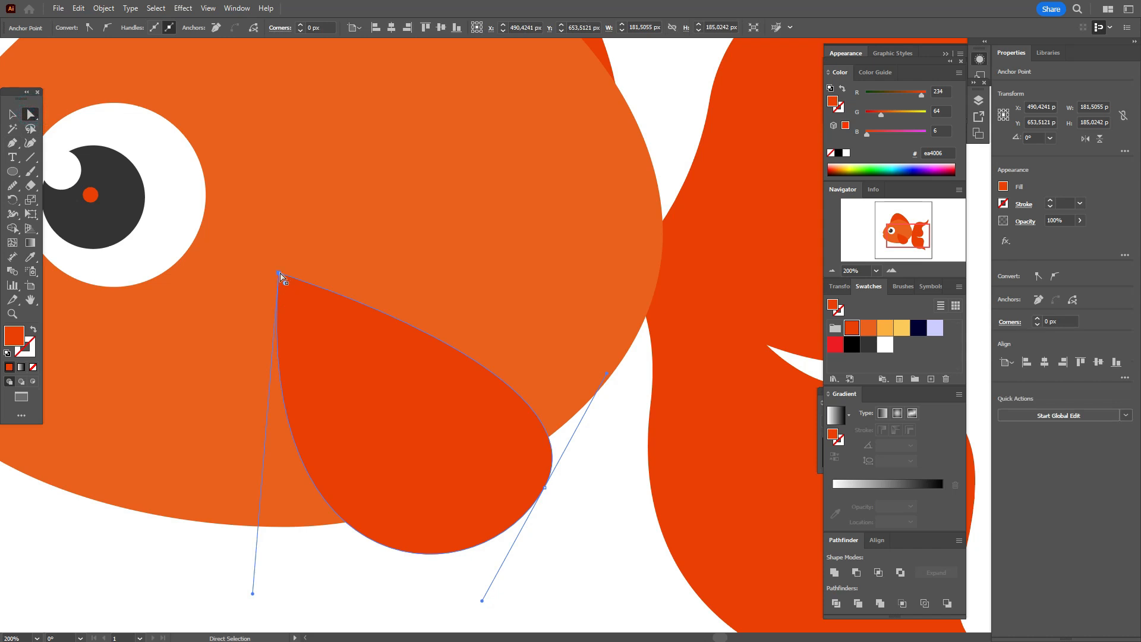
click(280, 274)
drag(284, 283, 309, 317)
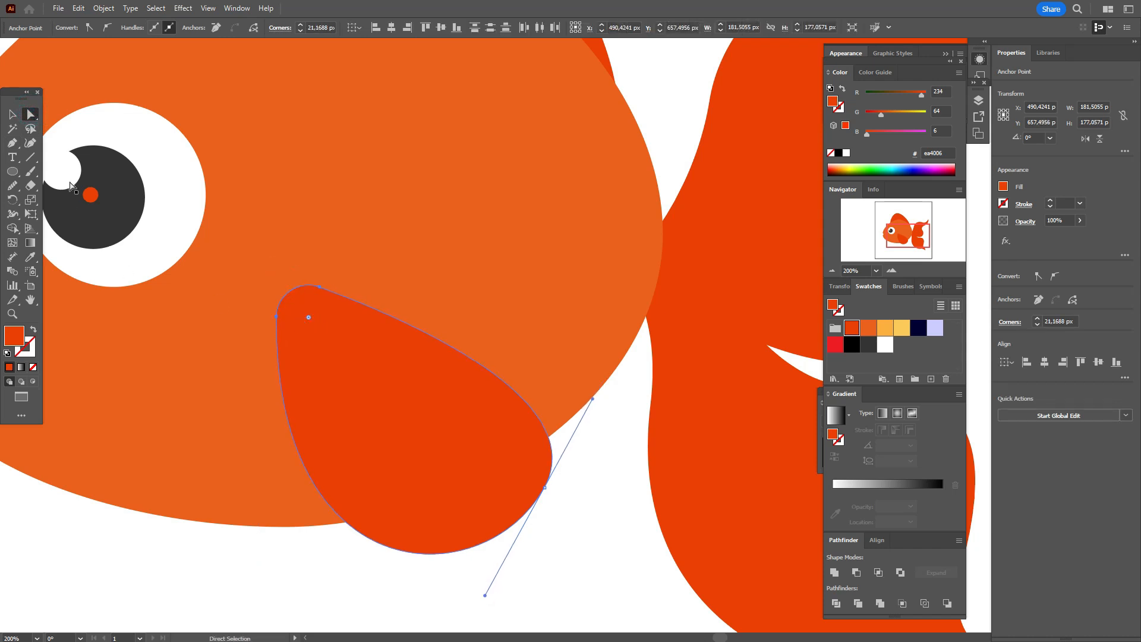
- Reshape the side fin by moving its top anchor to X 430, Y 566 px and its lower rear anchor to X 571, Y 710 px
click(33, 144)
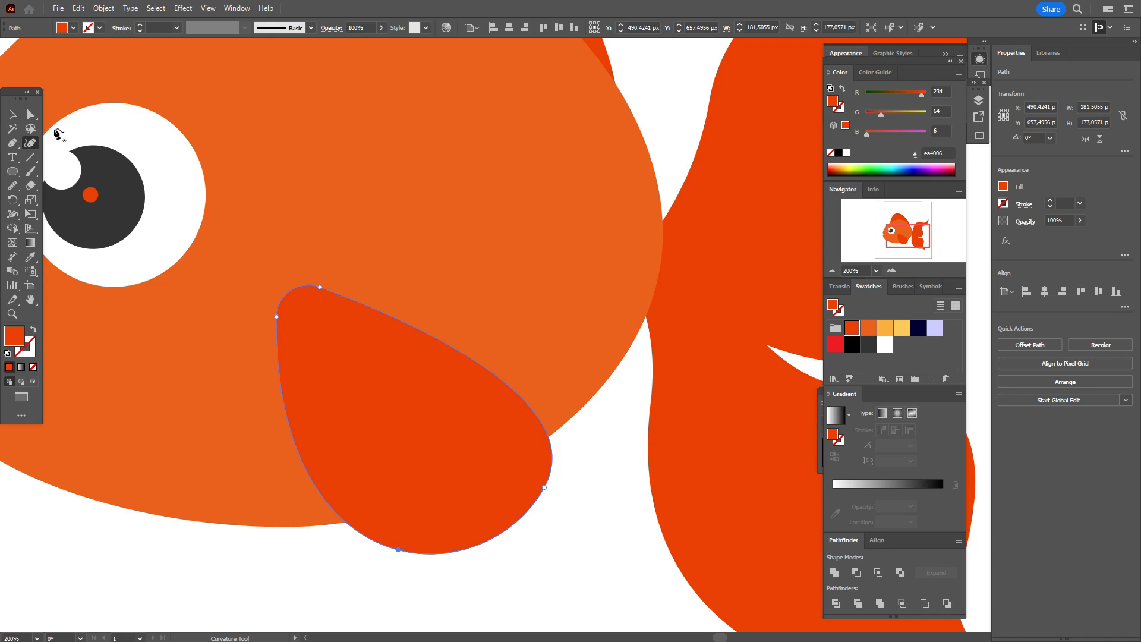
click(31, 117)
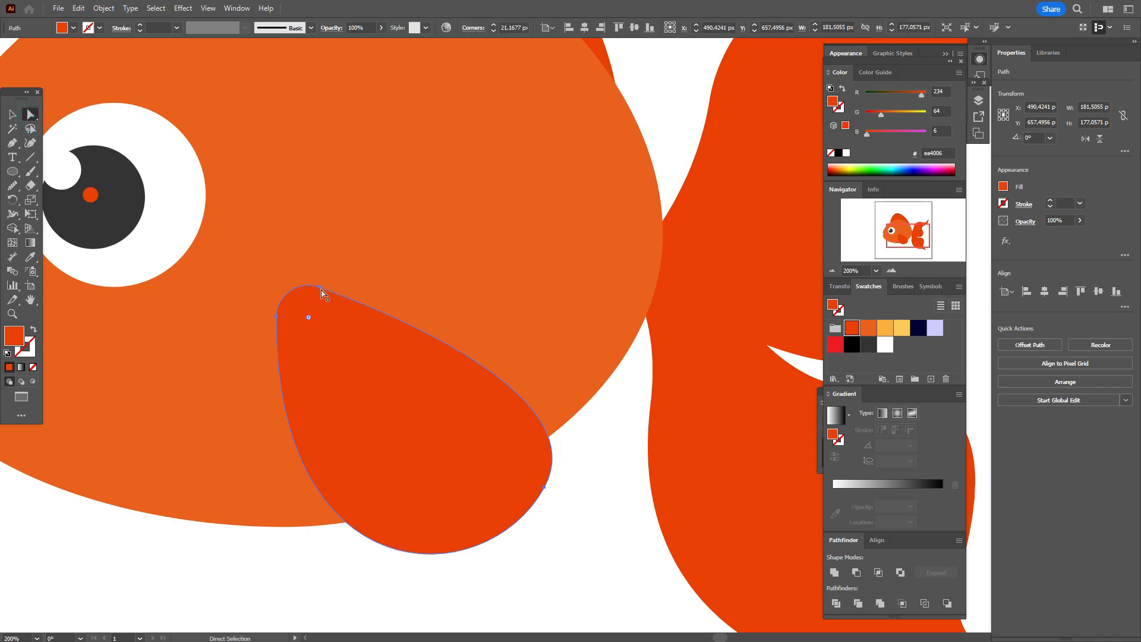
mouse_move(321, 292)
mouse_down()
mouse_move(334, 282)
mouse_move(322, 285)
mouse_up()
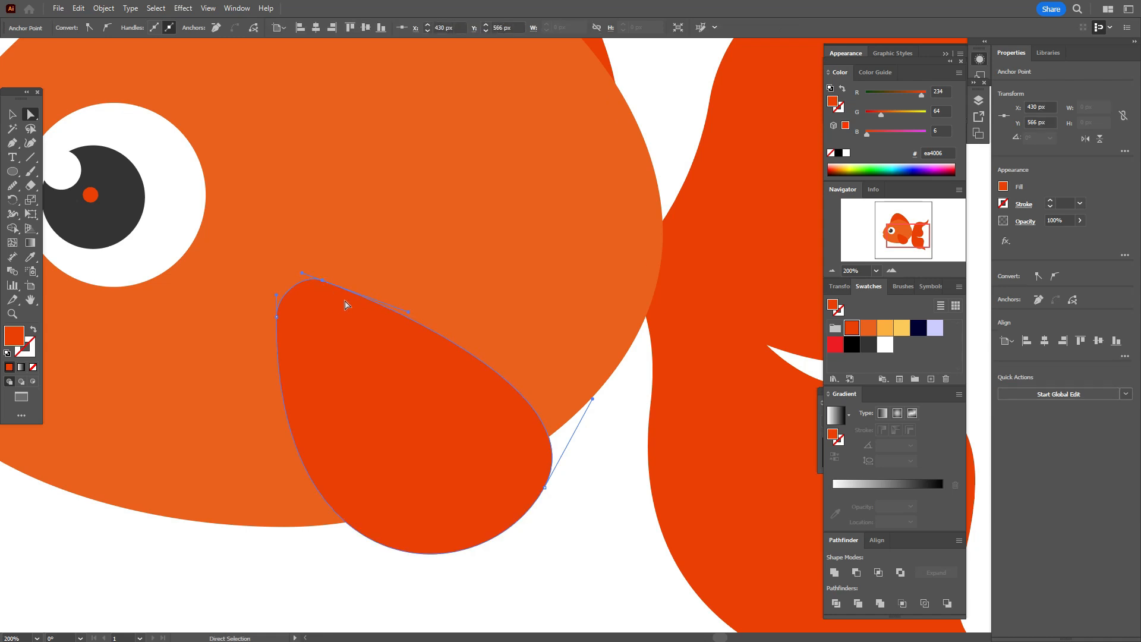
drag(546, 491, 538, 503)
click(537, 493)
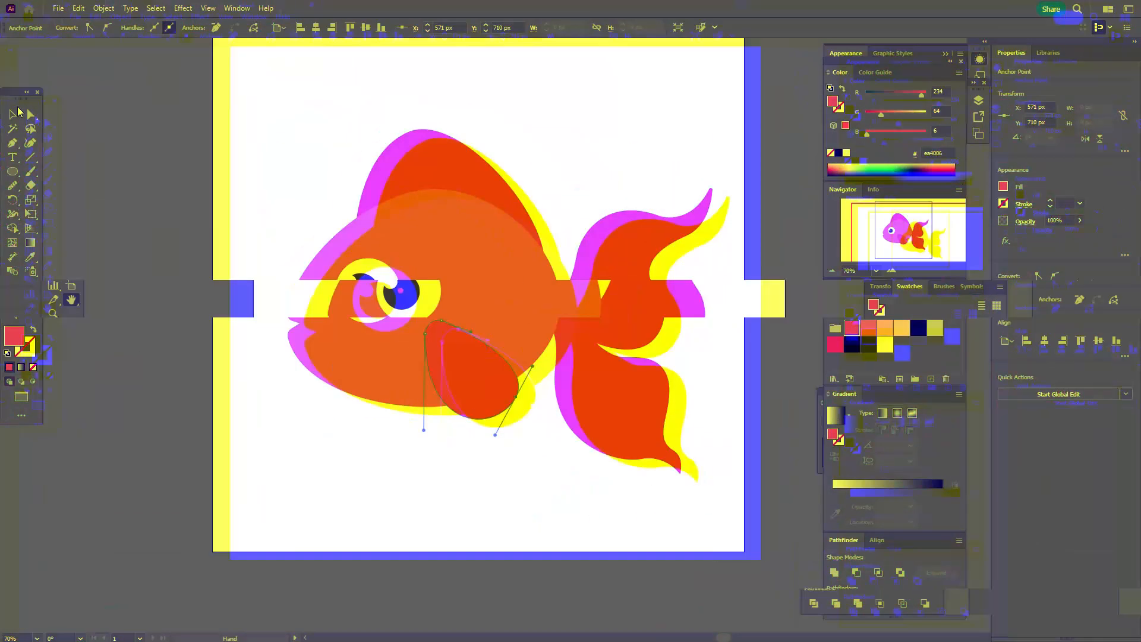
- Shift the whole side fin slightly forward on the body, toward the eye
click(14, 113)
click(126, 187)
drag(515, 389, 502, 387)
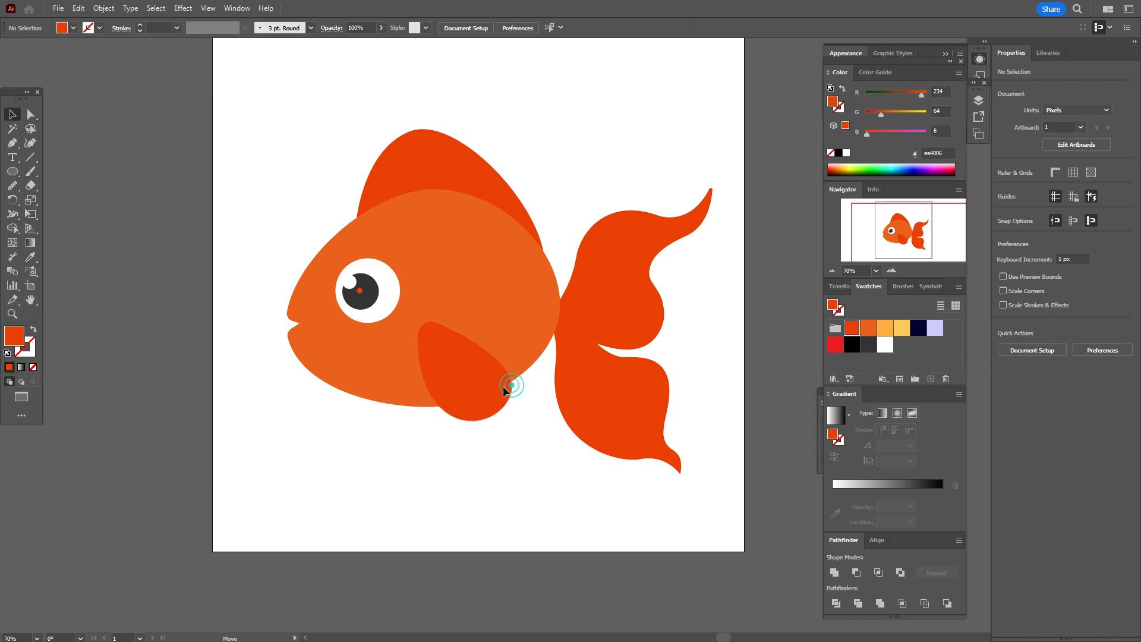
- Fill the small 10 px highlight circle on the pupil with white and deselect it
click(360, 290)
click(884, 345)
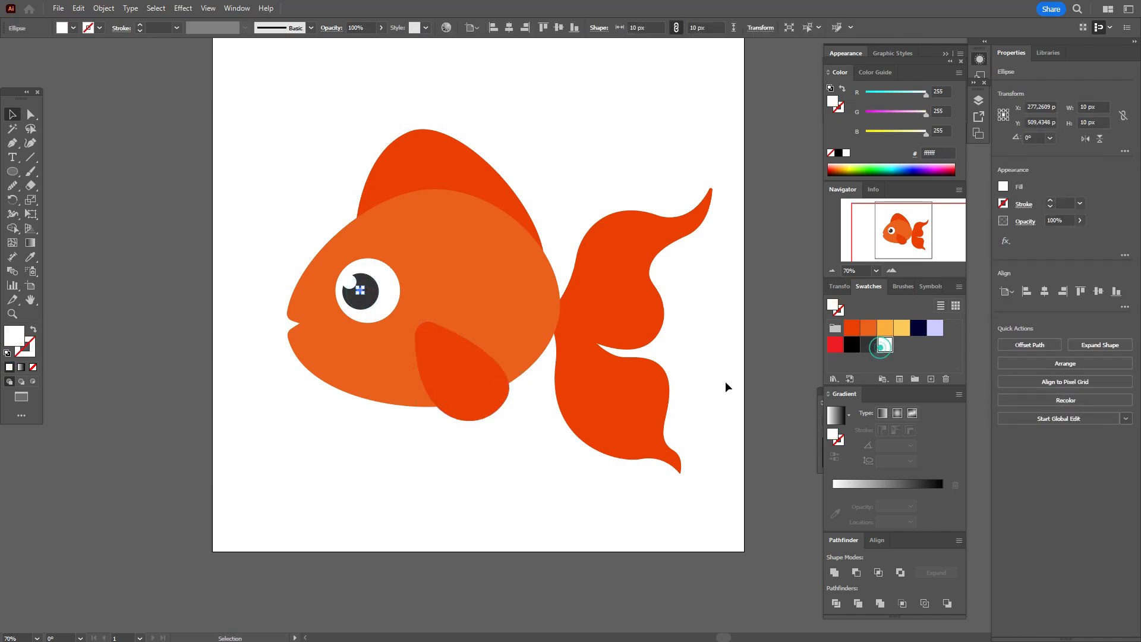
click(787, 365)
- Draw a 90 px circle filled with yellow fcca5b on the upper body behind the eye, centred at X 456, Y 438 px
click(29, 300)
drag(563, 285, 502, 335)
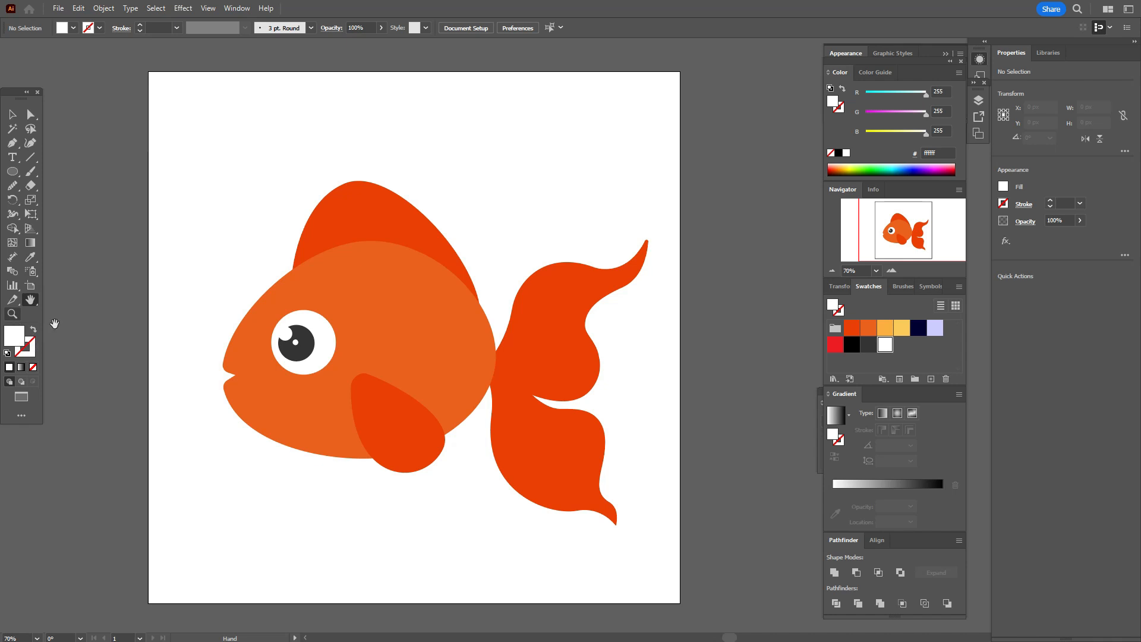
click(901, 332)
click(12, 176)
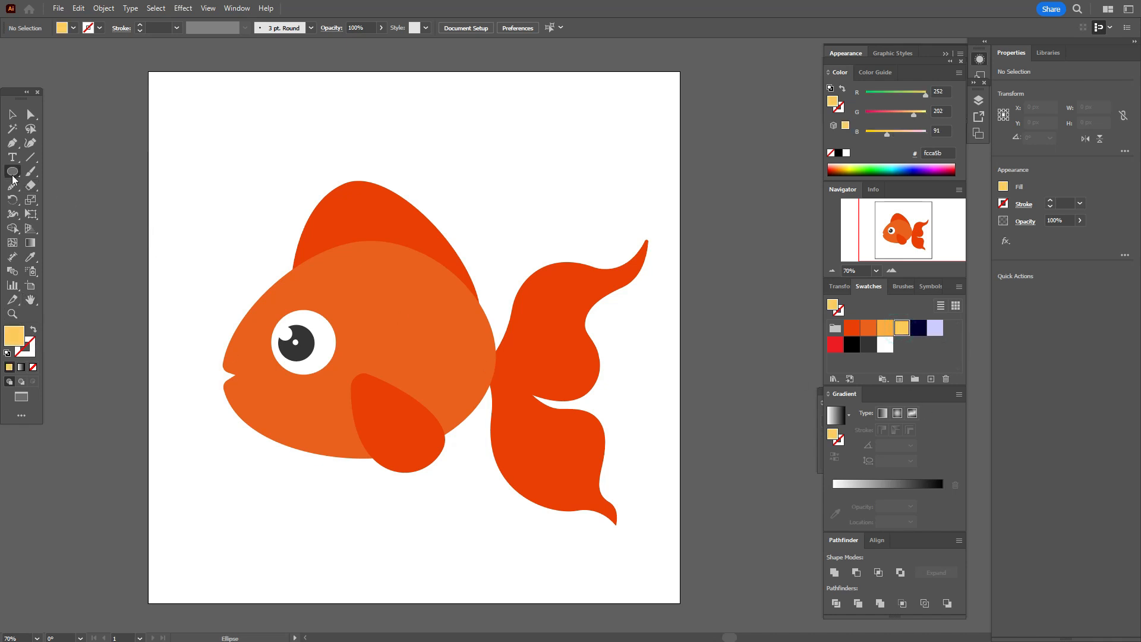
drag(367, 281, 415, 328)
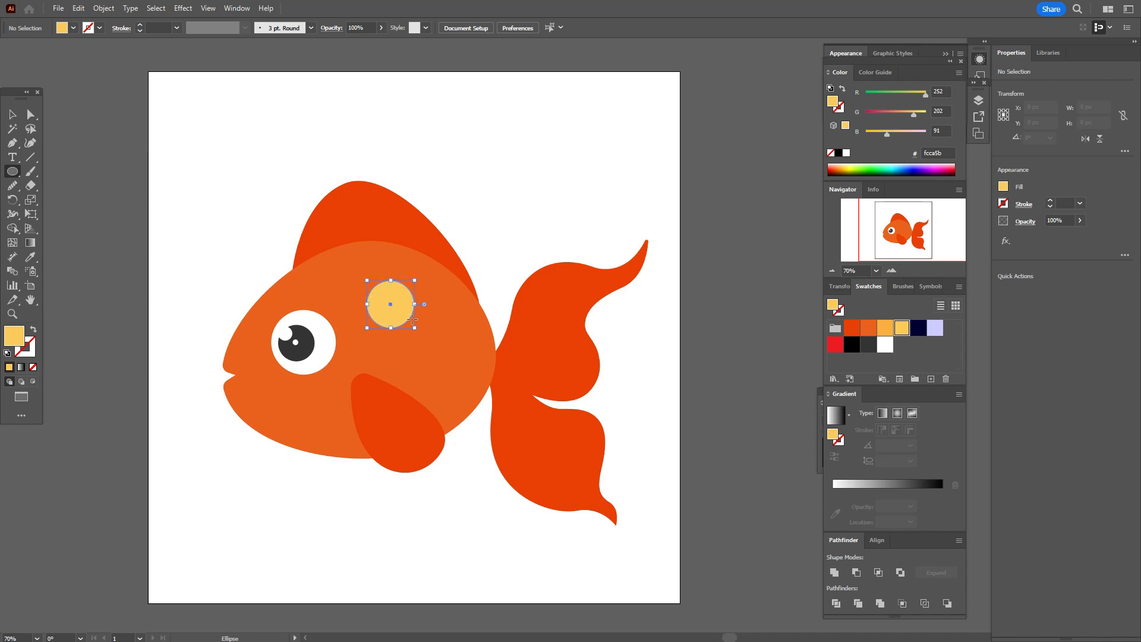
- Duplicate the yellow circle, offset the copy to X 446, Y 442 px, and cut the pair with Pathfinder so only the rear crescent remains
click(15, 119)
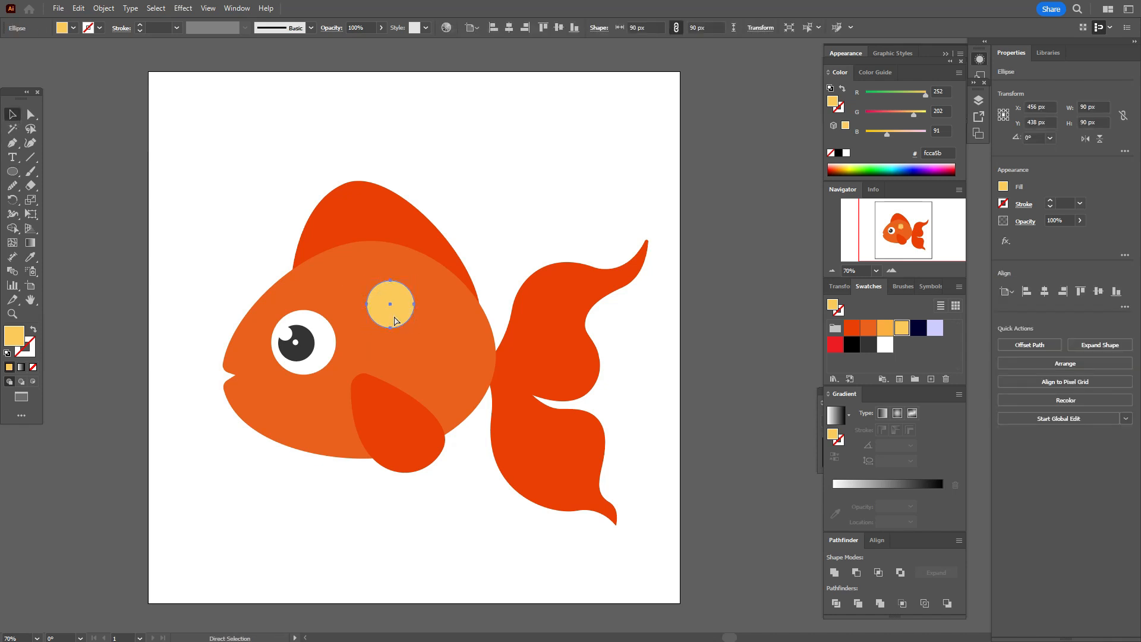
drag(397, 313, 392, 315)
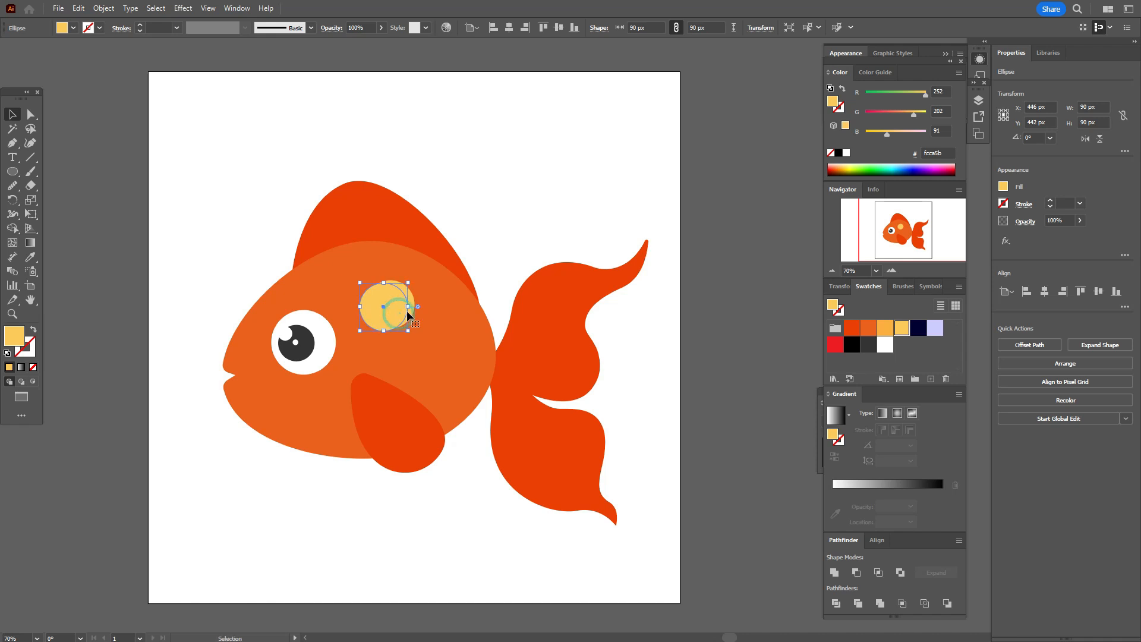
shift+click(409, 313)
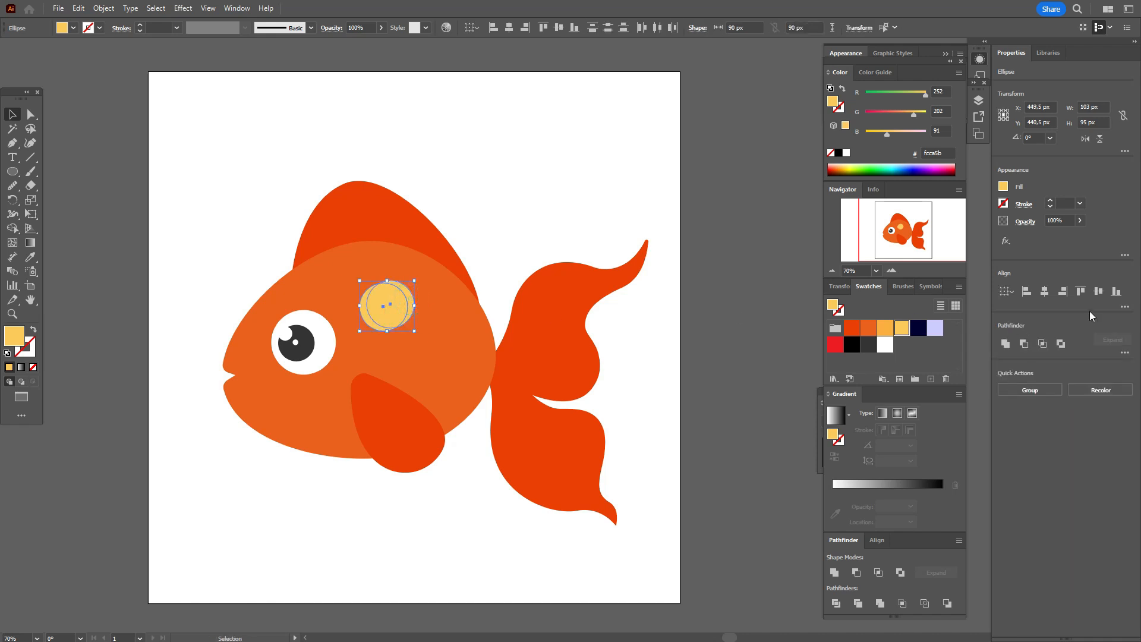
click(1061, 345)
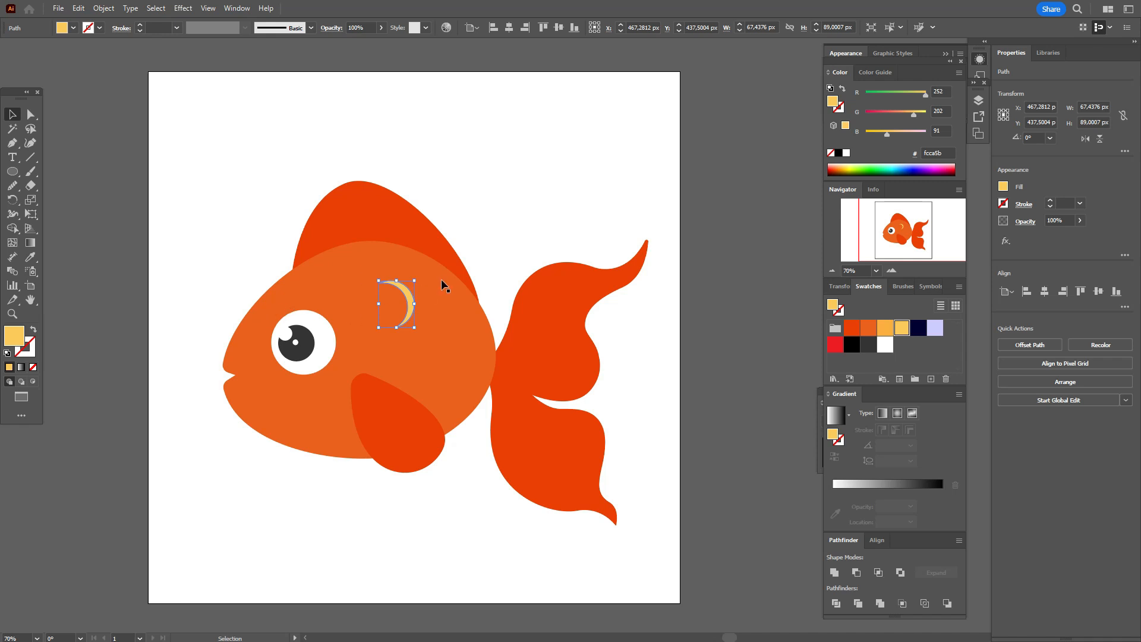
- Rotate and resize the crescent to about 69 × 74 px, then duplicate it into overlapping rows of scales across the upper rear body
drag(414, 304, 382, 271)
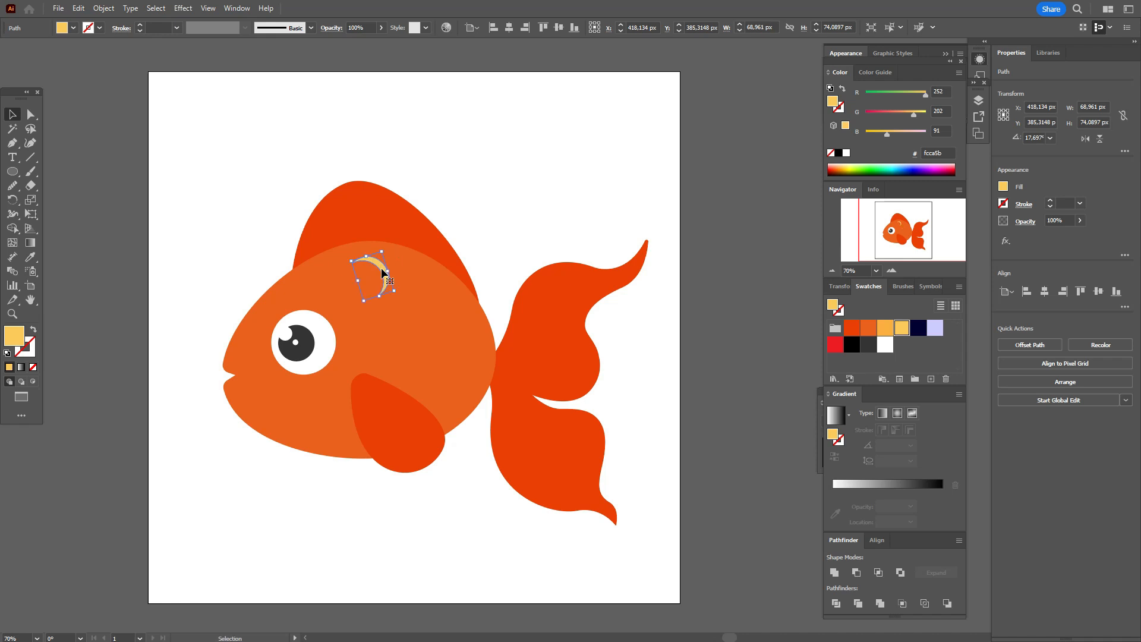
drag(383, 272, 420, 375)
click(392, 355)
click(729, 337)
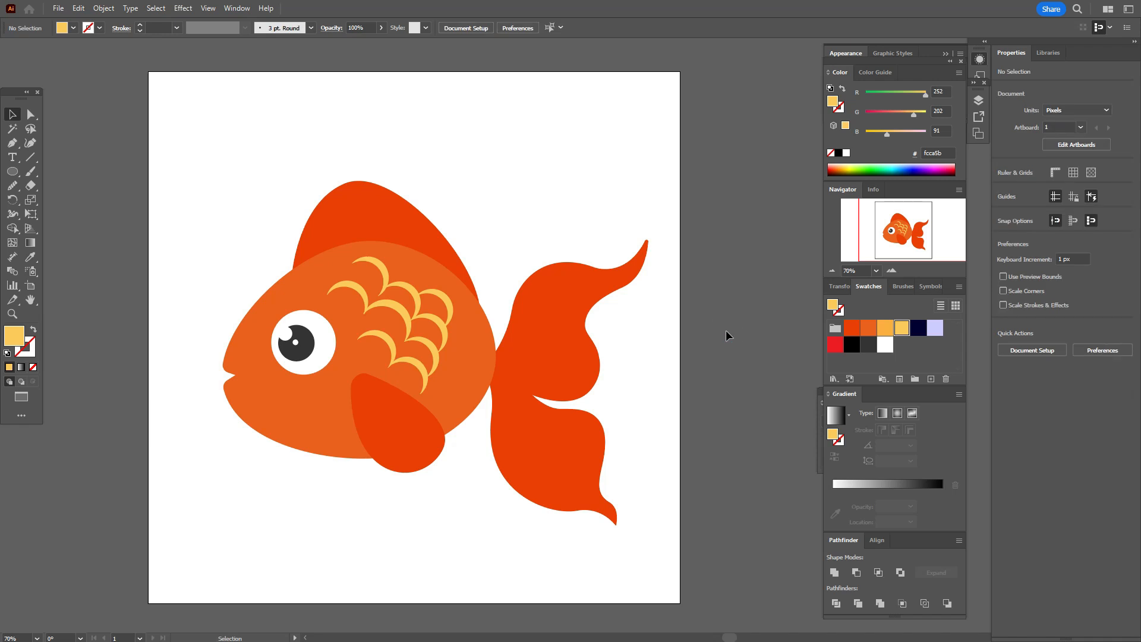
- Select all the yellow scales, move them forward as one set to about X 447, Y 461 px, and deselect them
scroll(625, 356, down, 1)
click(459, 326)
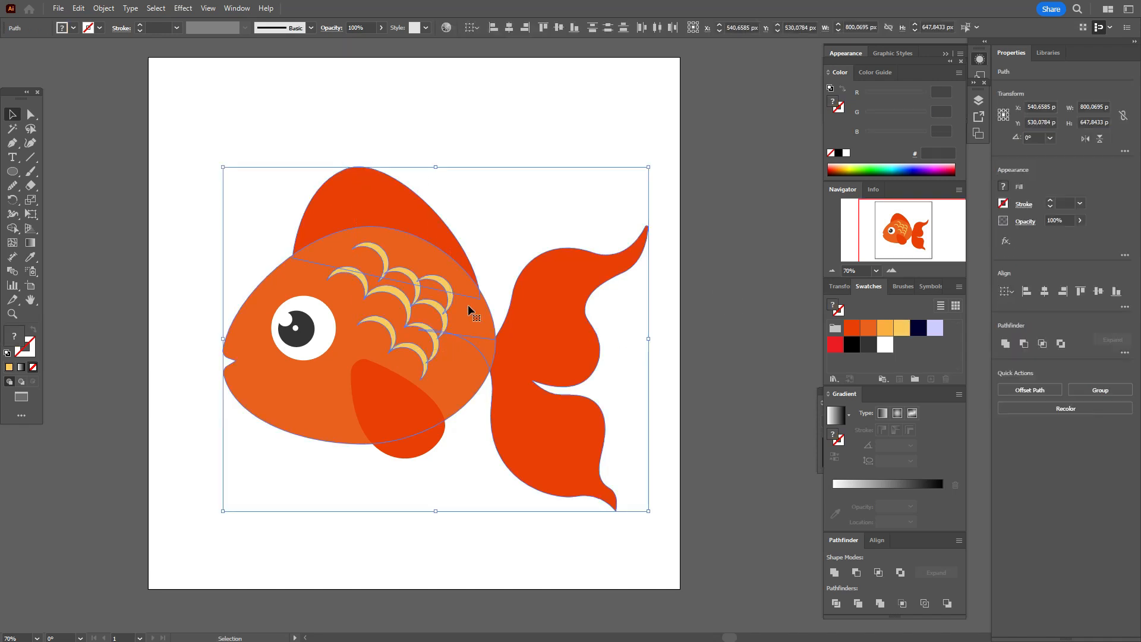
drag(493, 311, 429, 300)
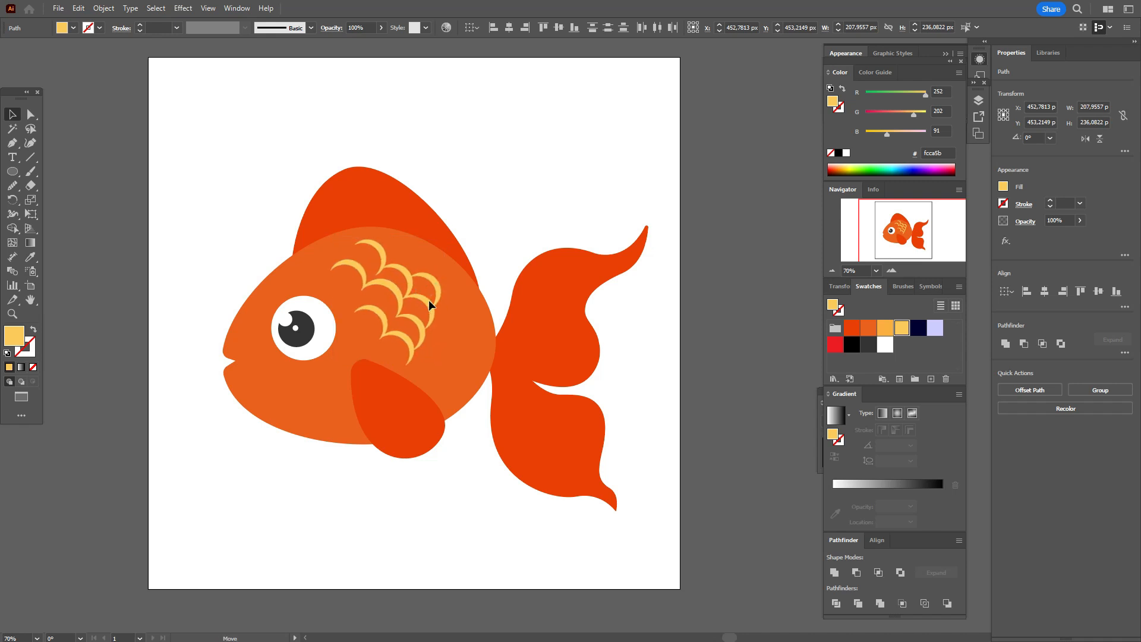
drag(429, 299, 430, 300)
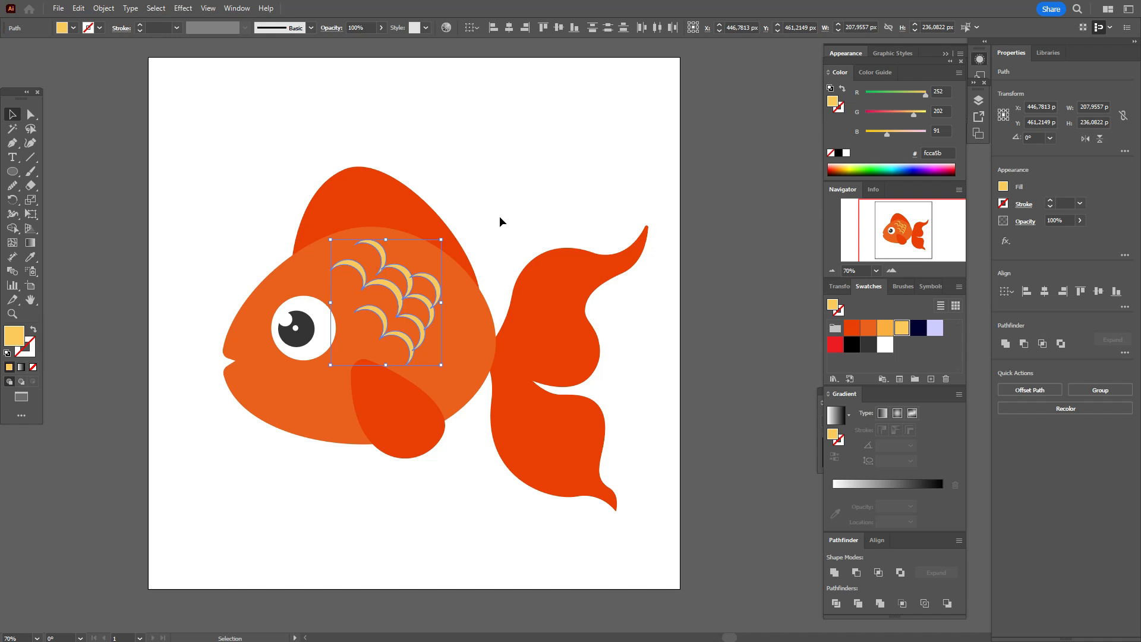
click(500, 217)
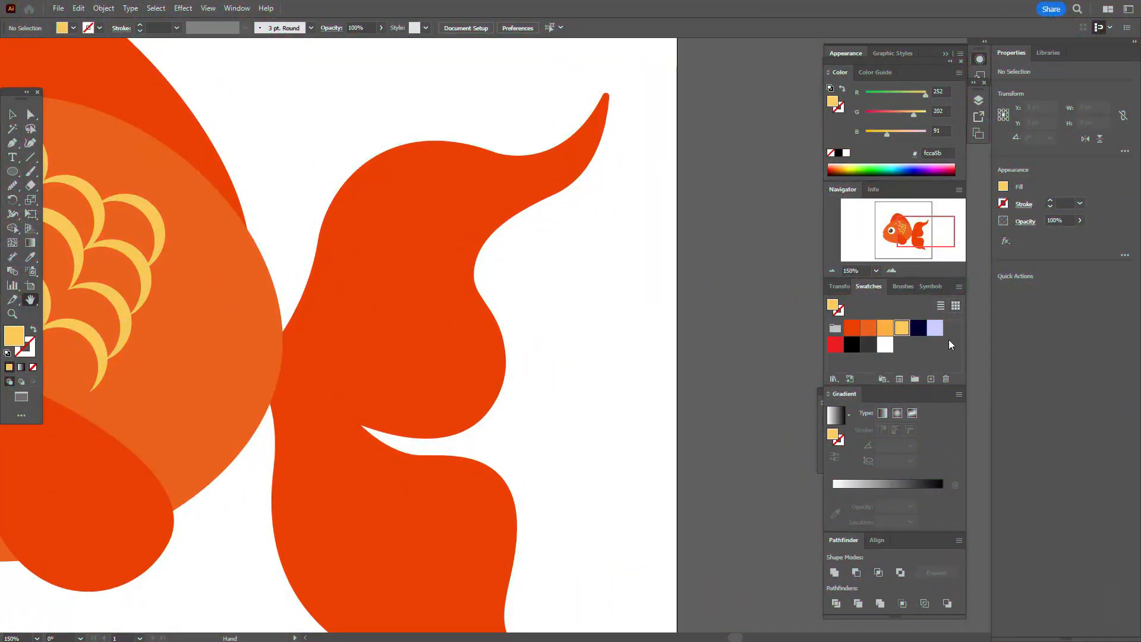
- Set the Paintbrush fidelity one notch short of Smooth and choose the 3 pt. Round brush
double_click(37, 173)
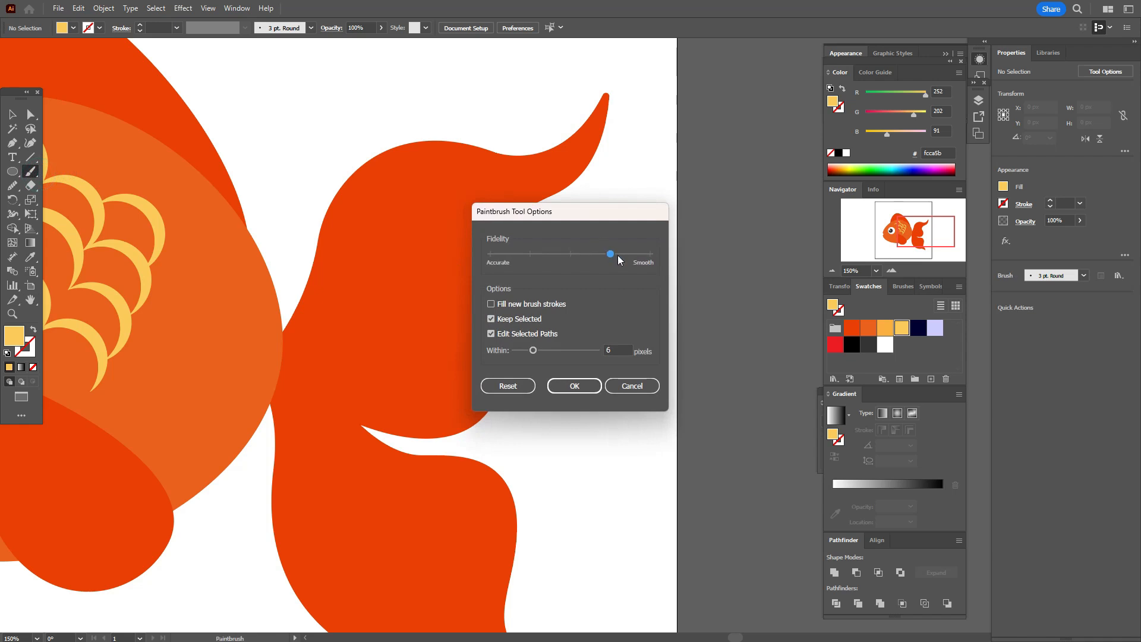
click(574, 386)
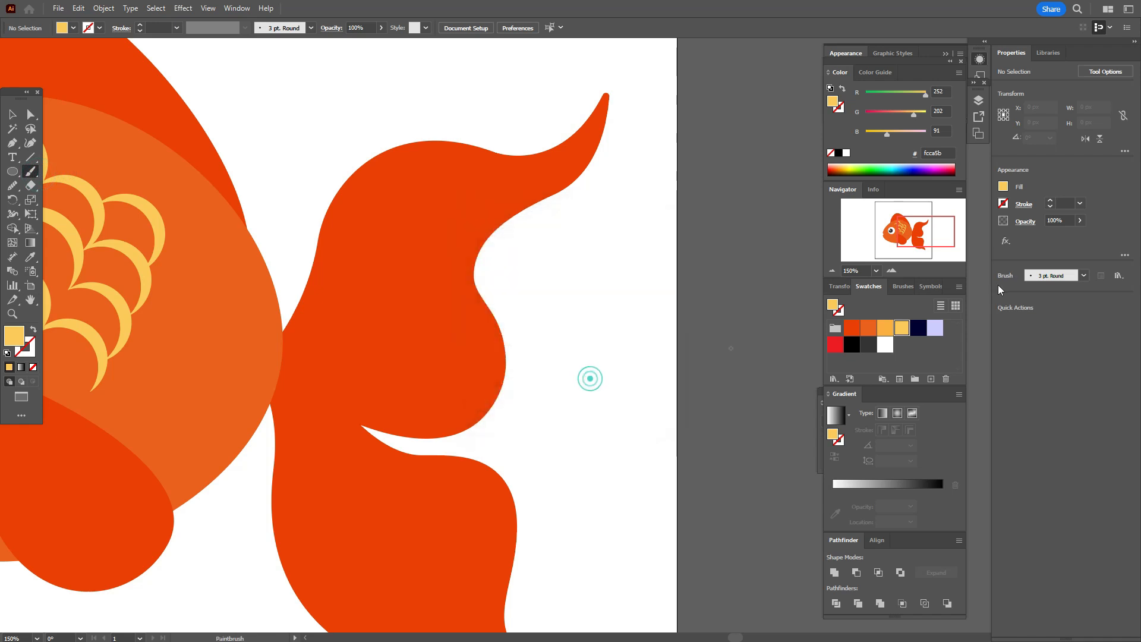
click(897, 287)
click(891, 326)
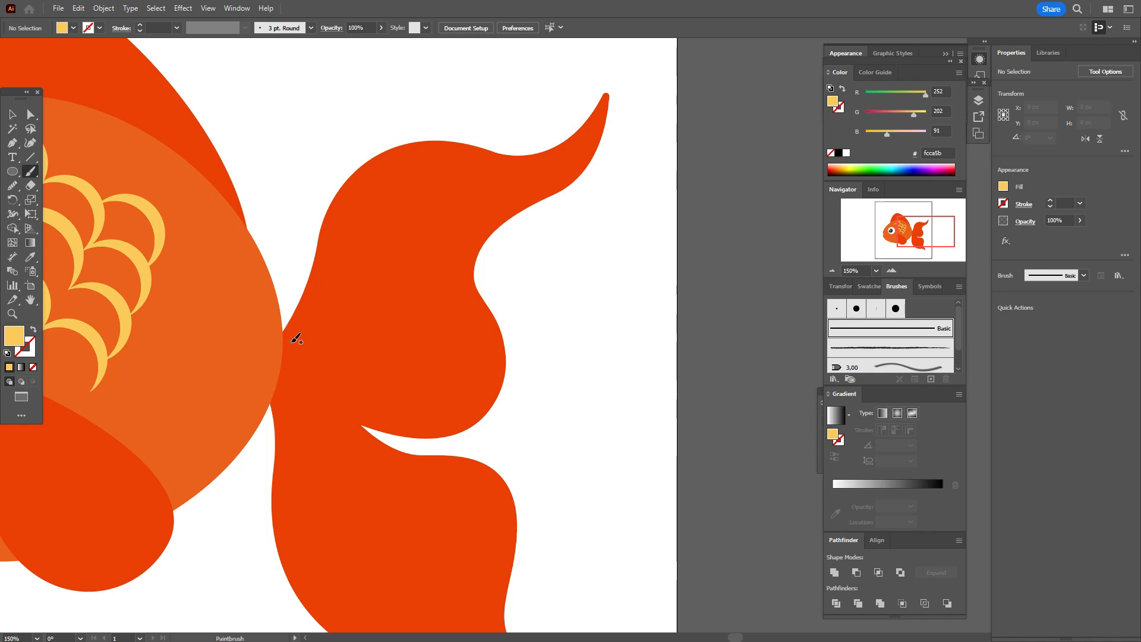
drag(296, 428, 296, 428)
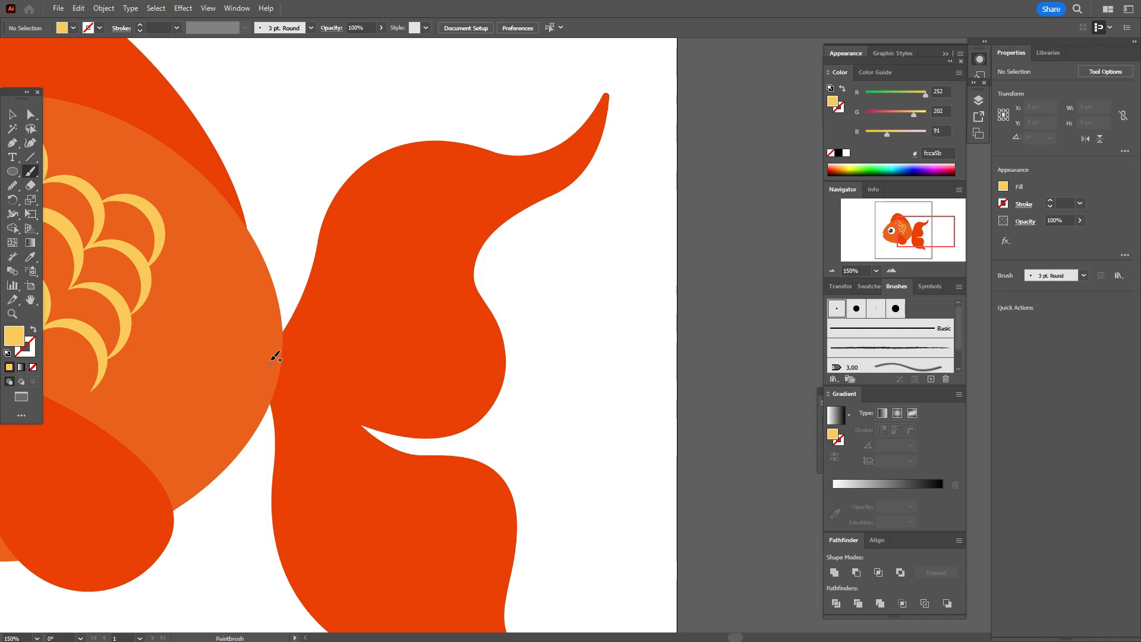
- Paint six curved yellow brush strokes fanning out from the tail base across the upper tail lobe
mouse_move(274, 355)
mouse_down()
mouse_move(310, 317)
mouse_move(347, 245)
mouse_move(350, 201)
mouse_move(392, 171)
mouse_move(439, 164)
mouse_up()
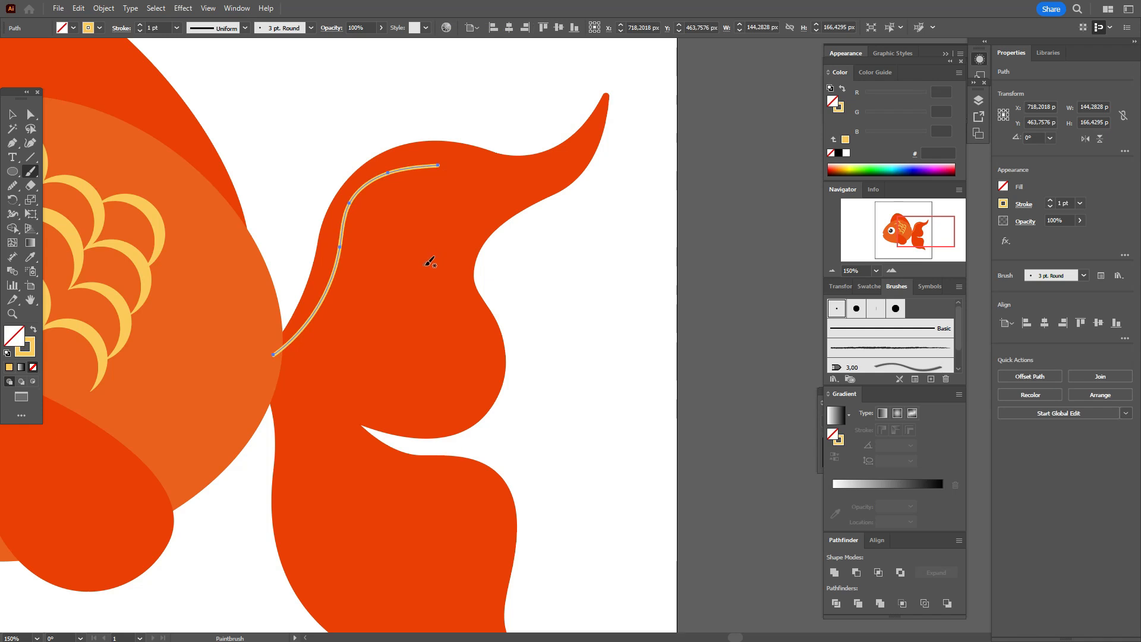
mouse_move(273, 368)
mouse_down()
mouse_move(395, 202)
mouse_move(524, 171)
mouse_up()
mouse_move(265, 392)
mouse_down()
mouse_move(381, 303)
mouse_move(393, 321)
mouse_move(444, 246)
mouse_up()
key(ctrl+z)
click(18, 116)
drag(447, 392, 440, 400)
drag(373, 353, 378, 347)
drag(322, 337, 320, 335)
click(31, 171)
drag(270, 383, 429, 315)
mouse_move(265, 392)
mouse_down()
mouse_move(340, 397)
mouse_move(410, 368)
mouse_up()
mouse_move(262, 401)
mouse_down()
mouse_move(293, 410)
mouse_move(408, 404)
mouse_move(487, 322)
mouse_up()
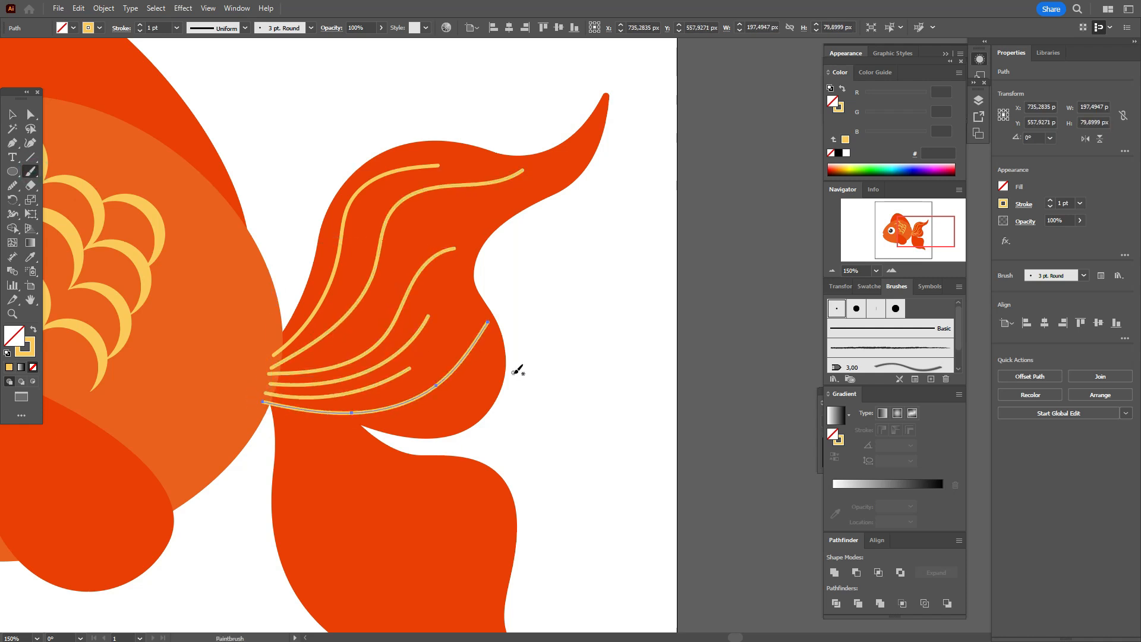
scroll(517, 369, down, 5)
mouse_move(267, 256)
mouse_down()
mouse_move(513, 425)
mouse_move(390, 314)
mouse_move(499, 377)
mouse_up()
key(ctrl+z)
key(ctrl+z)
key(ctrl+z)
key(ctrl+z)
- Reposition the yellow strokes in the upper tail lobe so they are spread more evenly from the tail base
click(13, 113)
drag(333, 226, 330, 235)
drag(436, 167, 438, 172)
drag(362, 248, 423, 248)
click(366, 268)
drag(493, 175, 500, 198)
click(618, 322)
- Paint curved yellow brush strokes fanning from the tail base down through the lower tail lobe
click(31, 171)
mouse_move(265, 238)
mouse_down()
mouse_move(341, 298)
mouse_move(491, 366)
mouse_move(387, 319)
mouse_move(405, 392)
mouse_move(268, 230)
mouse_move(440, 482)
mouse_move(462, 491)
mouse_up()
key(ctrl+z)
mouse_move(273, 218)
mouse_down()
mouse_move(409, 472)
mouse_move(398, 447)
mouse_up()
key(ctrl+z)
mouse_move(263, 193)
mouse_down()
mouse_move(450, 527)
mouse_move(374, 463)
mouse_move(443, 511)
mouse_up()
key(ctrl+z)
mouse_move(275, 202)
mouse_down()
mouse_move(286, 333)
mouse_move(409, 521)
mouse_up()
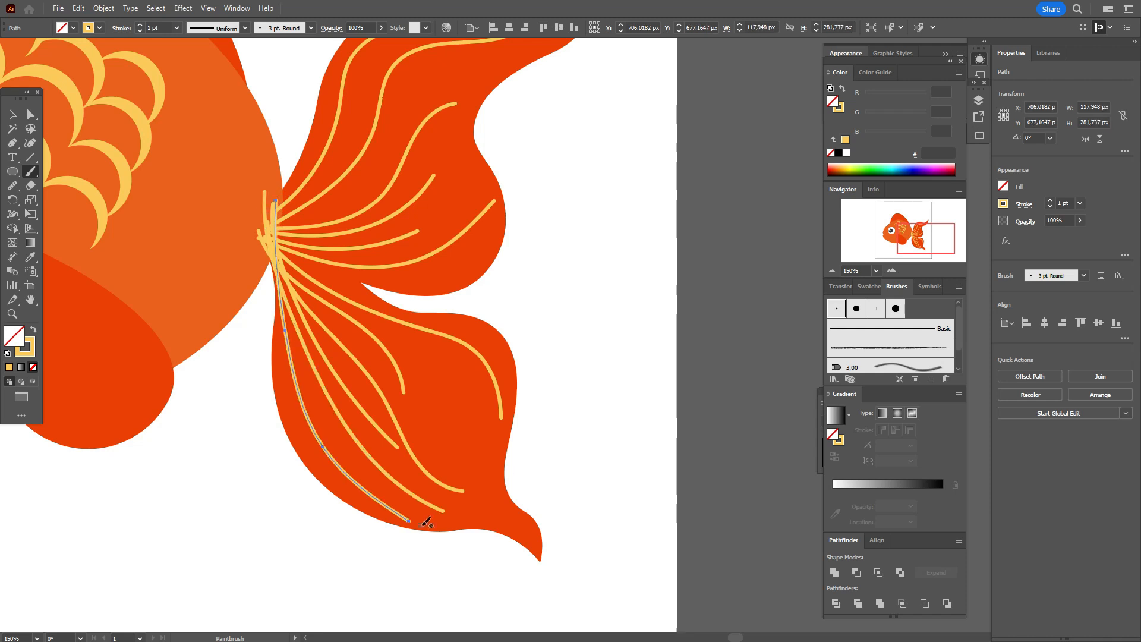
- Select all the yellow strokes in both tail lobes and change their brush to Basic
scroll(539, 433, up, 2)
click(13, 115)
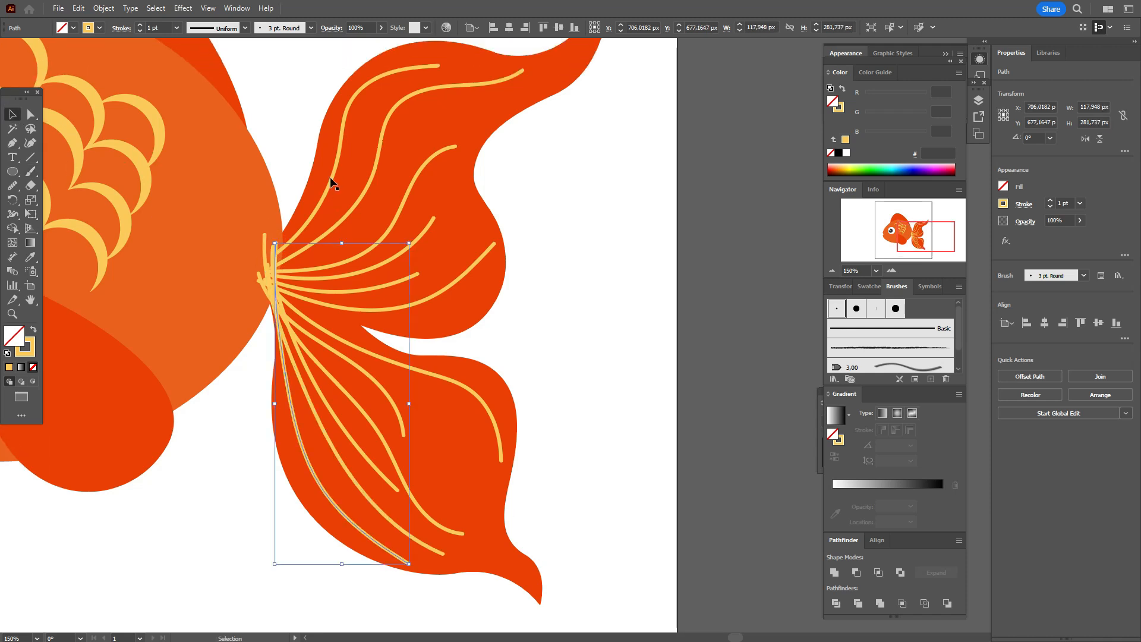
drag(348, 338, 443, 538)
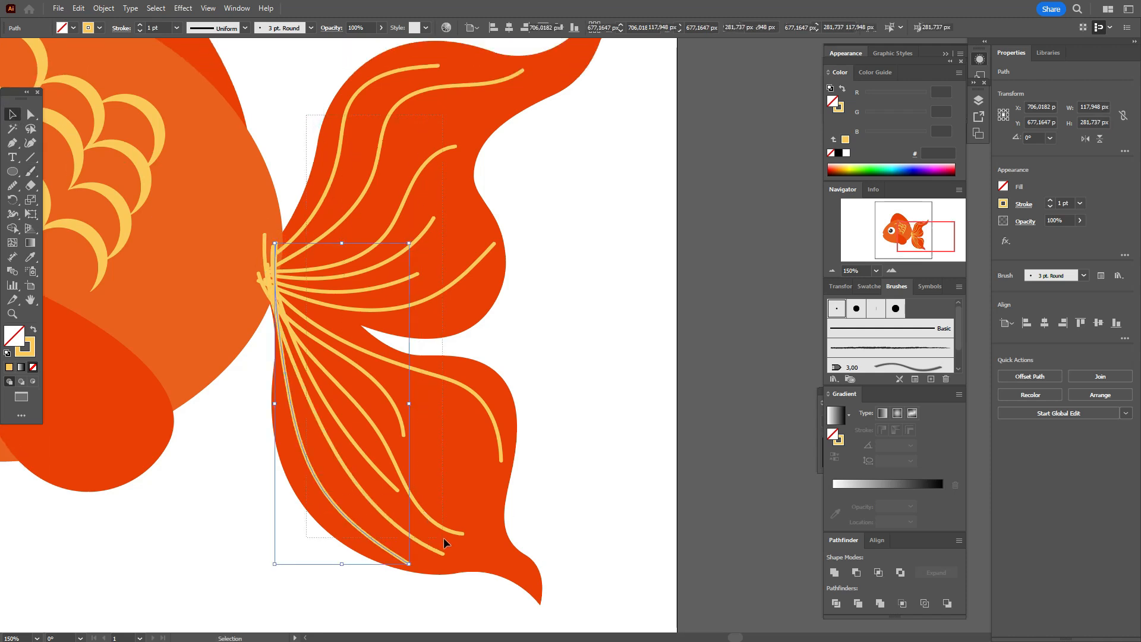
shift+click(462, 310)
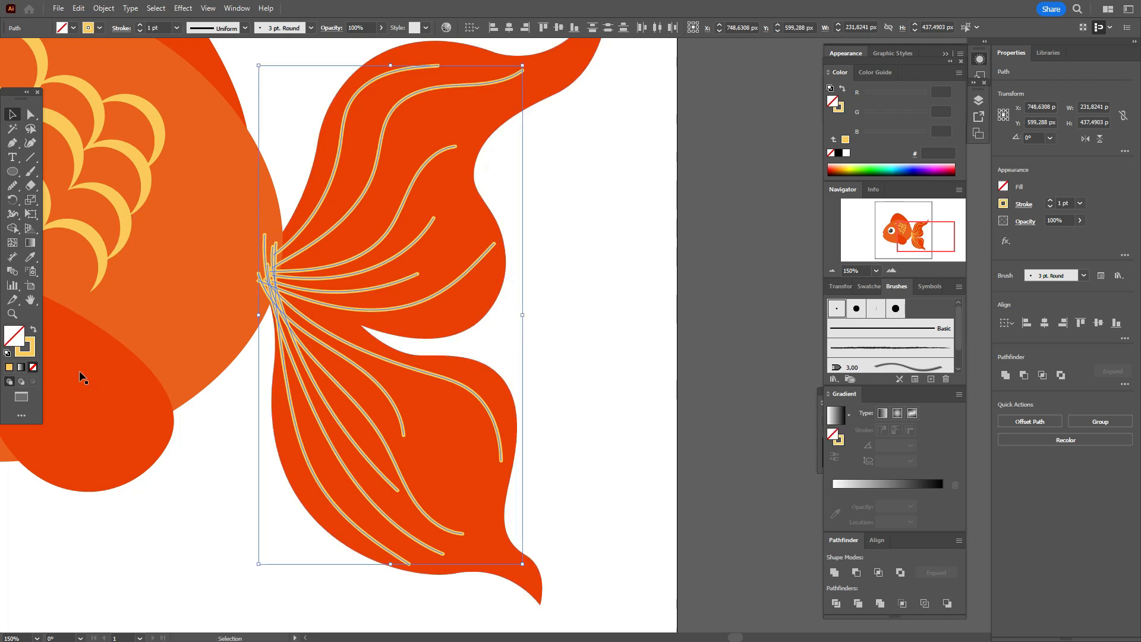
click(24, 349)
click(906, 331)
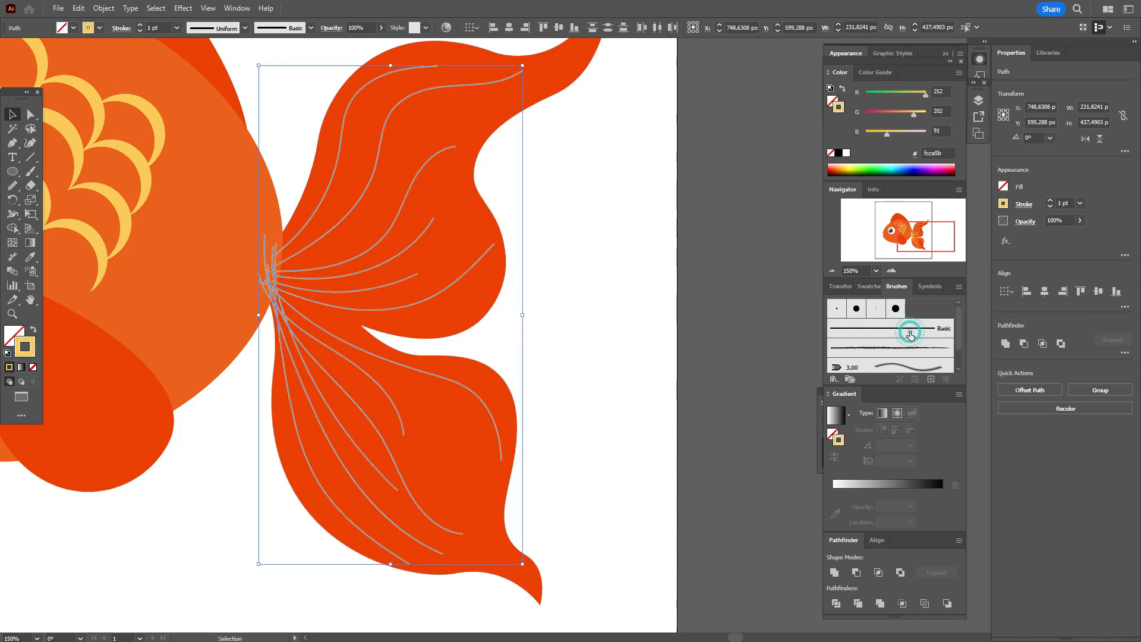
- Apply the half-ellipse variable width profile to the selected yellow tail strokes so their ends taper
click(1024, 204)
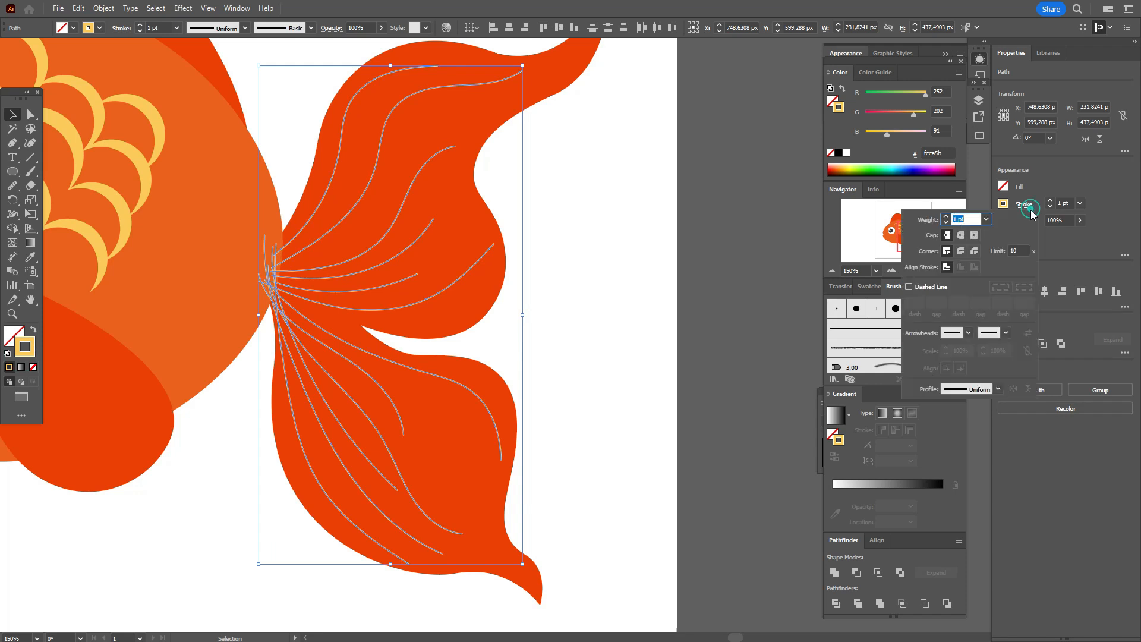
click(1000, 389)
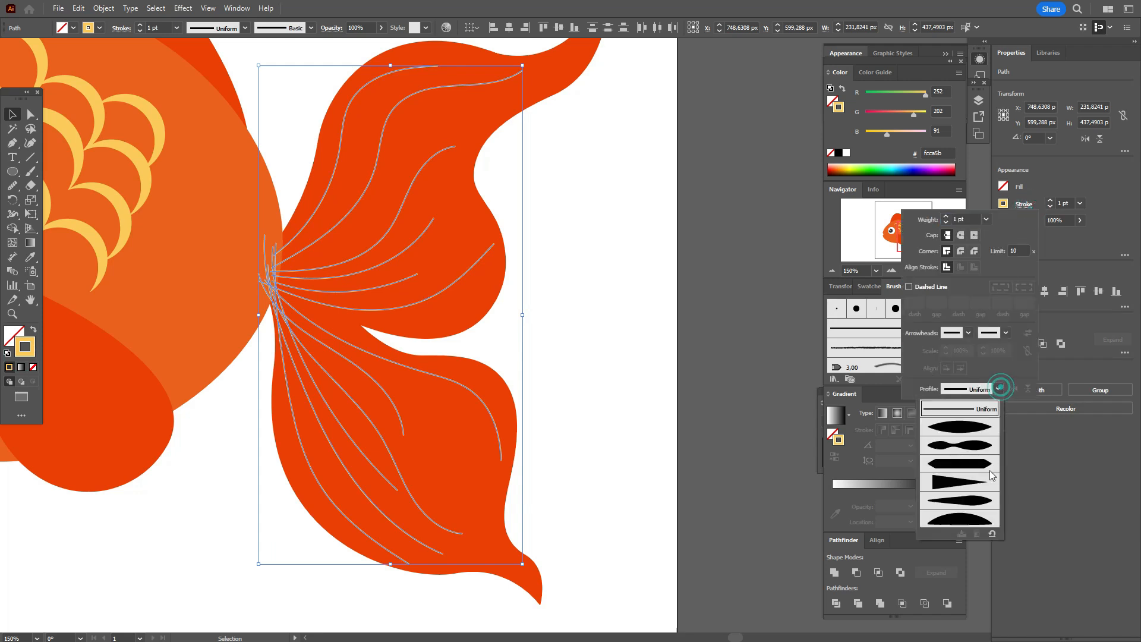
click(980, 521)
- Set the stroke weight of all the yellow tail strokes to 5 pt and deselect them
click(1060, 205)
click(1060, 204)
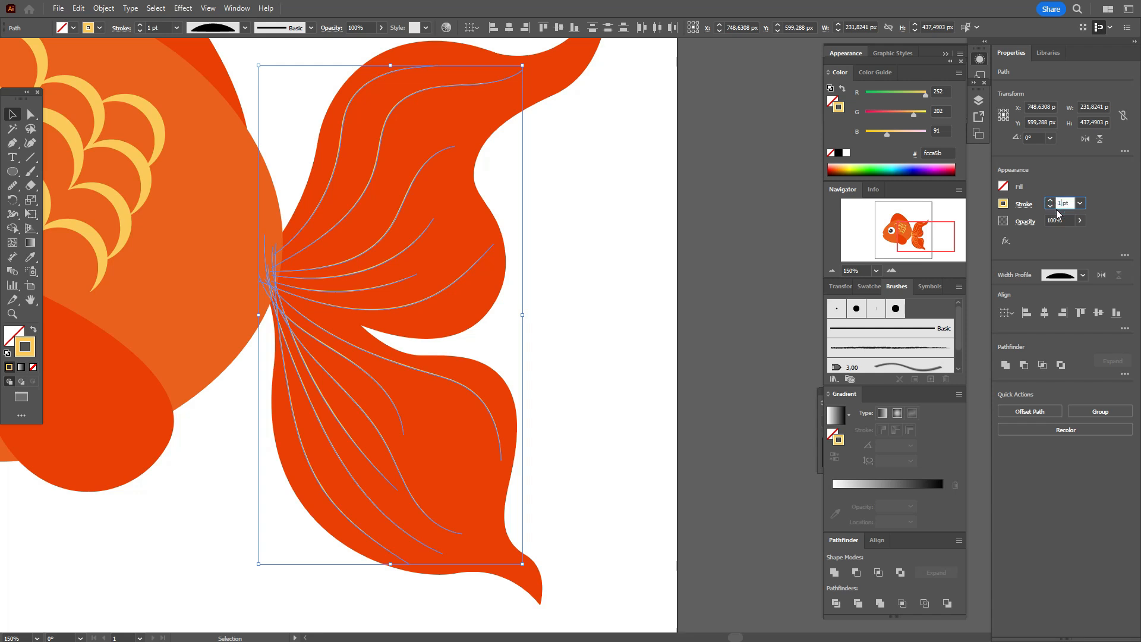
double_click(1062, 202)
key(Return)
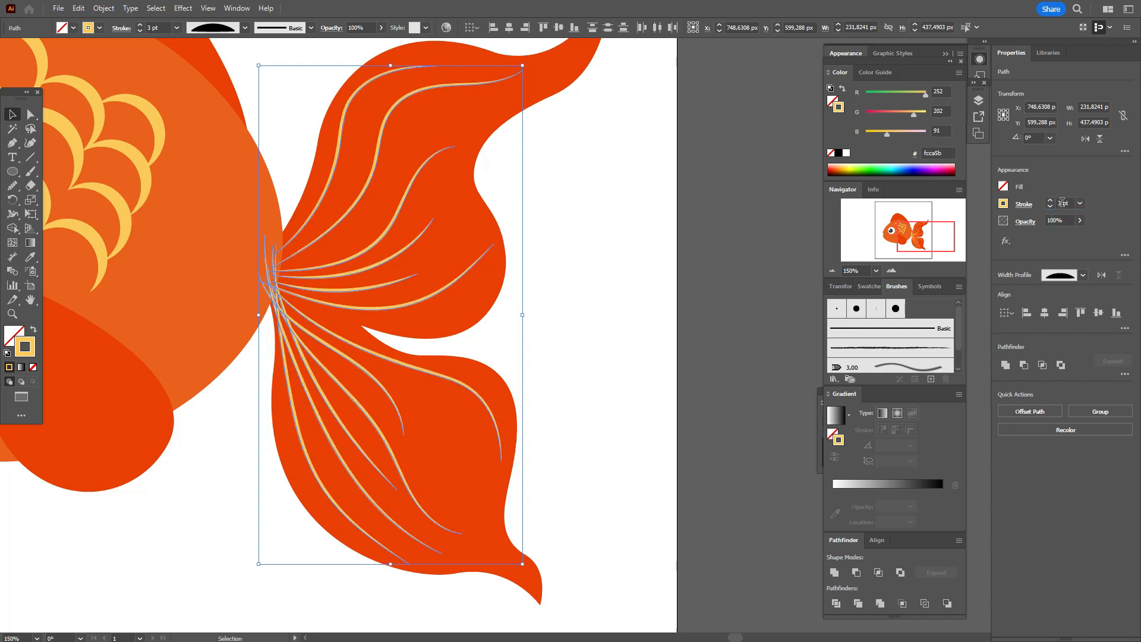
double_click(1062, 202)
text(5pt)
key(Return)
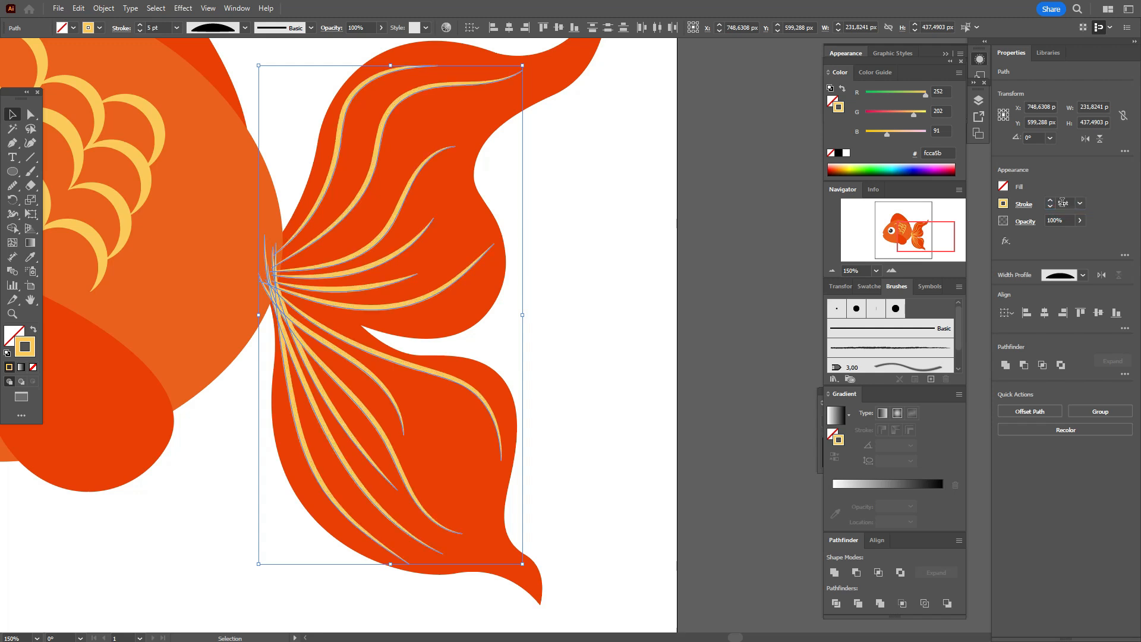
click(569, 182)
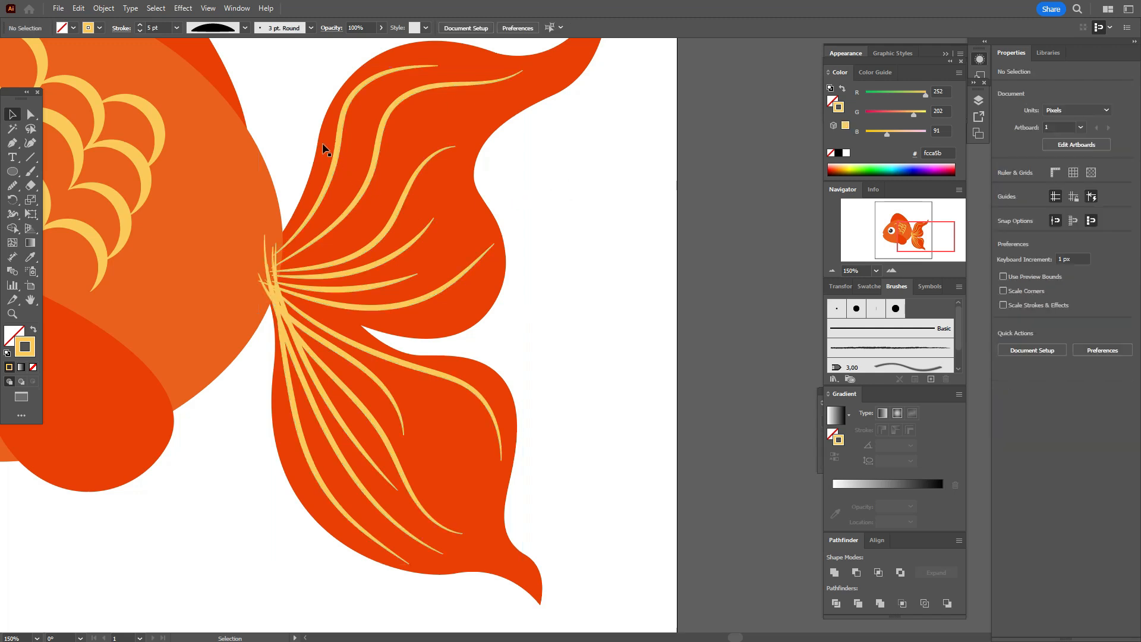
- Send the tail together with its yellow lines behind the fish body
drag(442, 463, 455, 570)
right_click(497, 374)
mouse_move(577, 289)
click(683, 326)
click(627, 315)
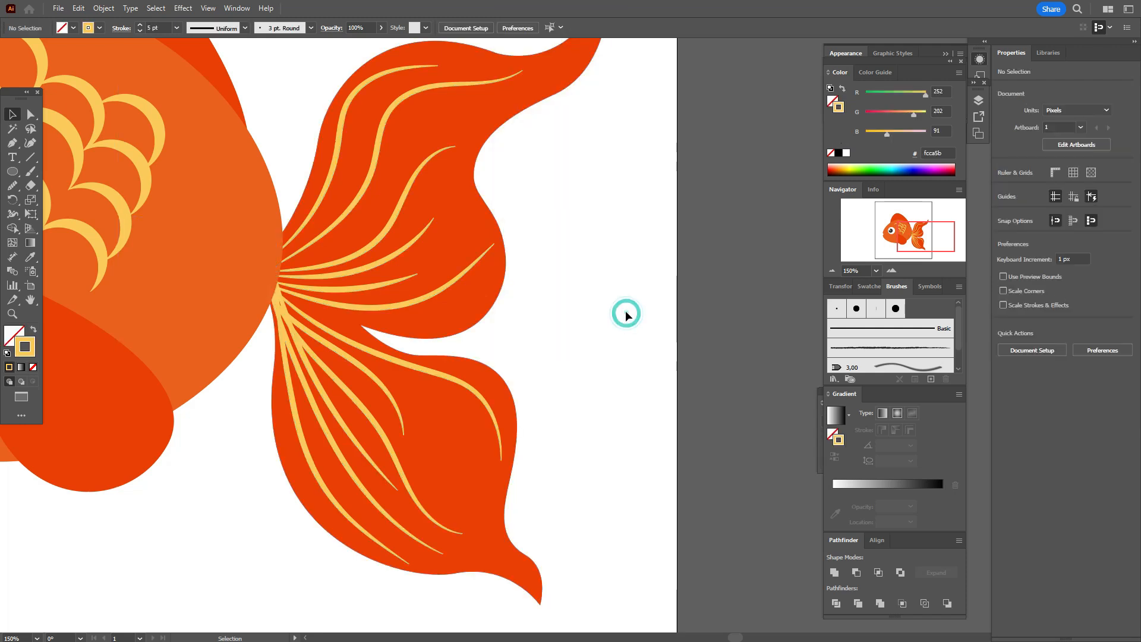
- Reposition several yellow lines in the lower tail lobe and slightly rotate a middle one to spread them more evenly
click(355, 364)
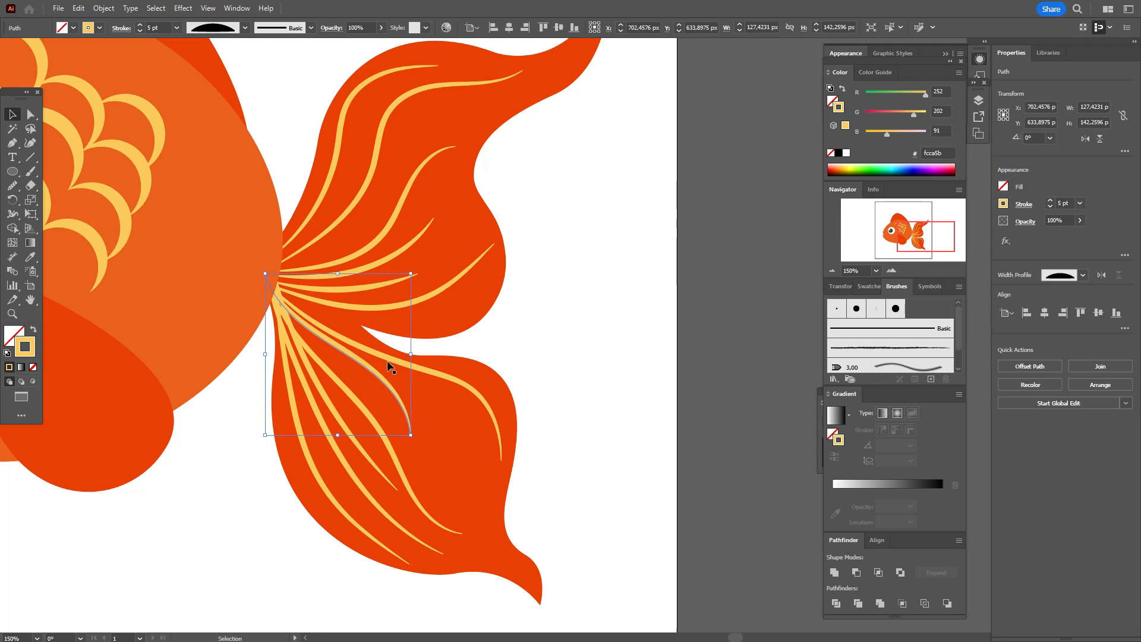
click(337, 372)
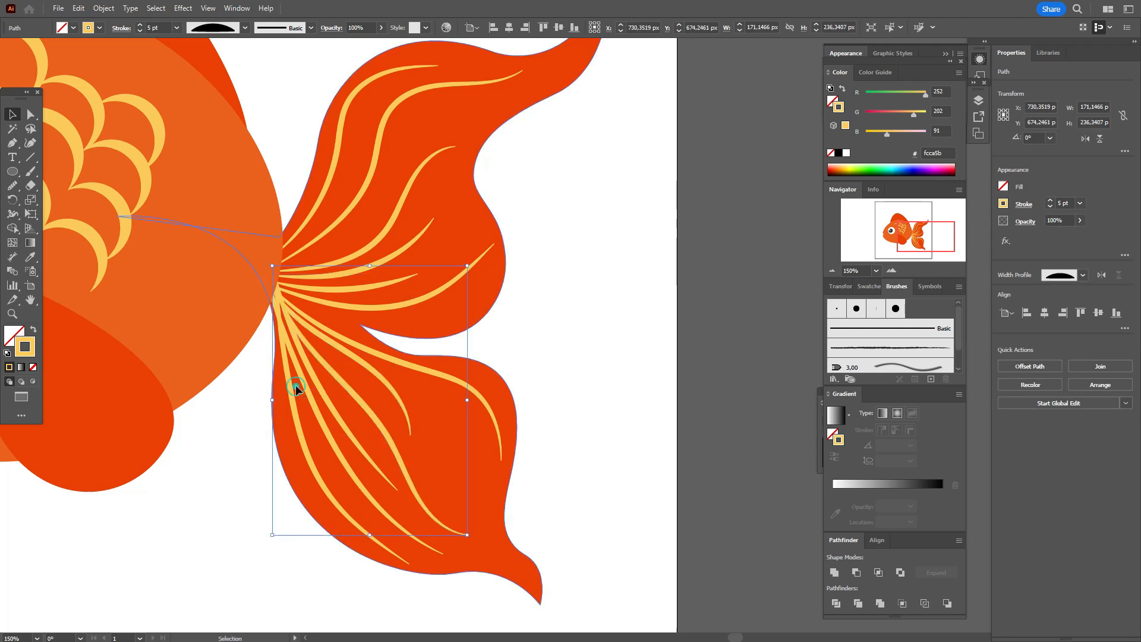
click(300, 397)
drag(294, 400, 291, 402)
click(337, 411)
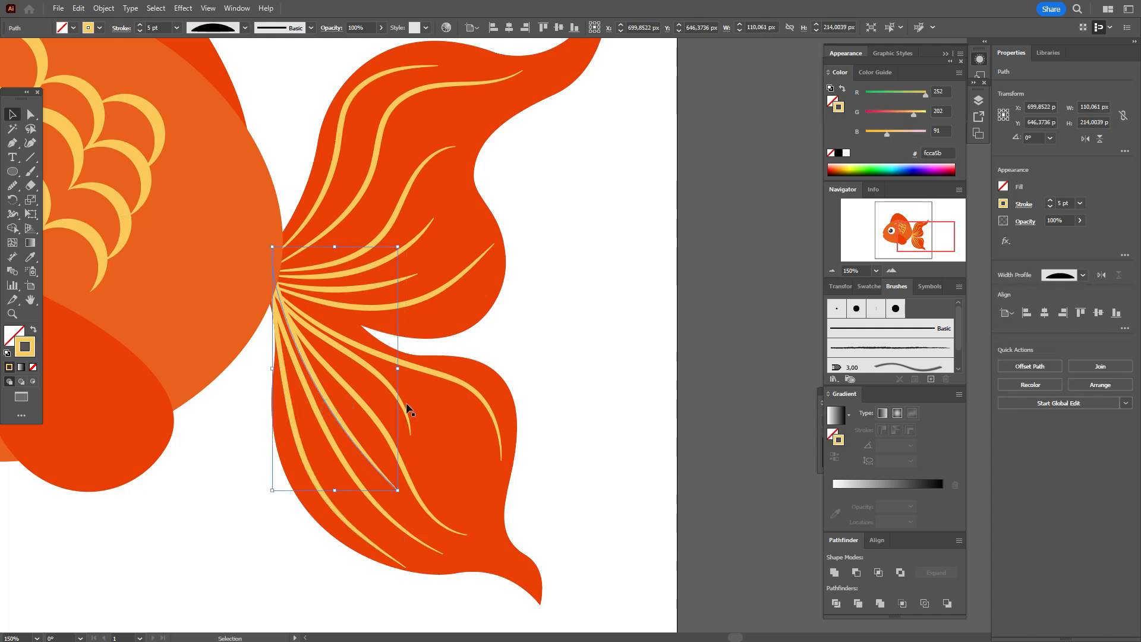
drag(405, 371, 410, 369)
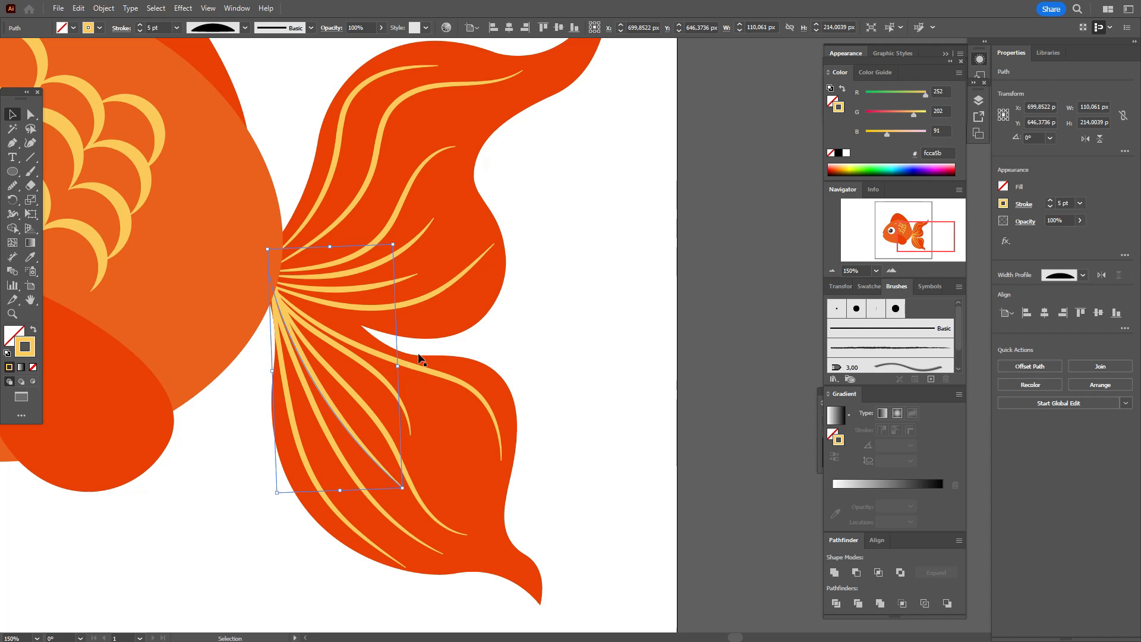
click(566, 303)
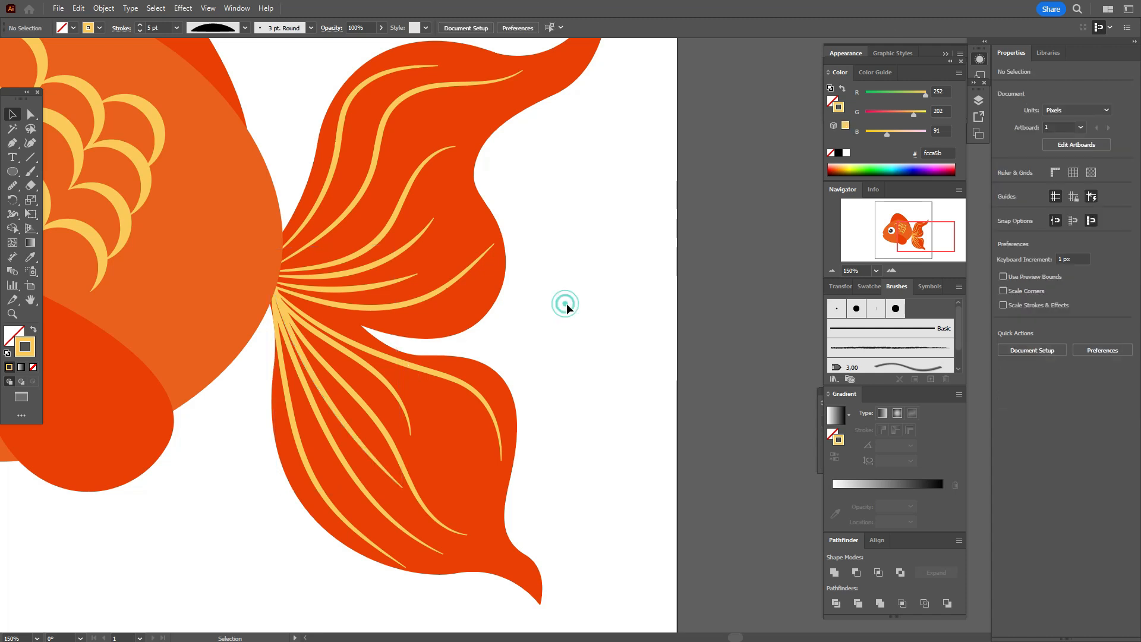
- Widen the base ends of several yellow lines in the upper tail lobe with the Width tool
click(377, 288)
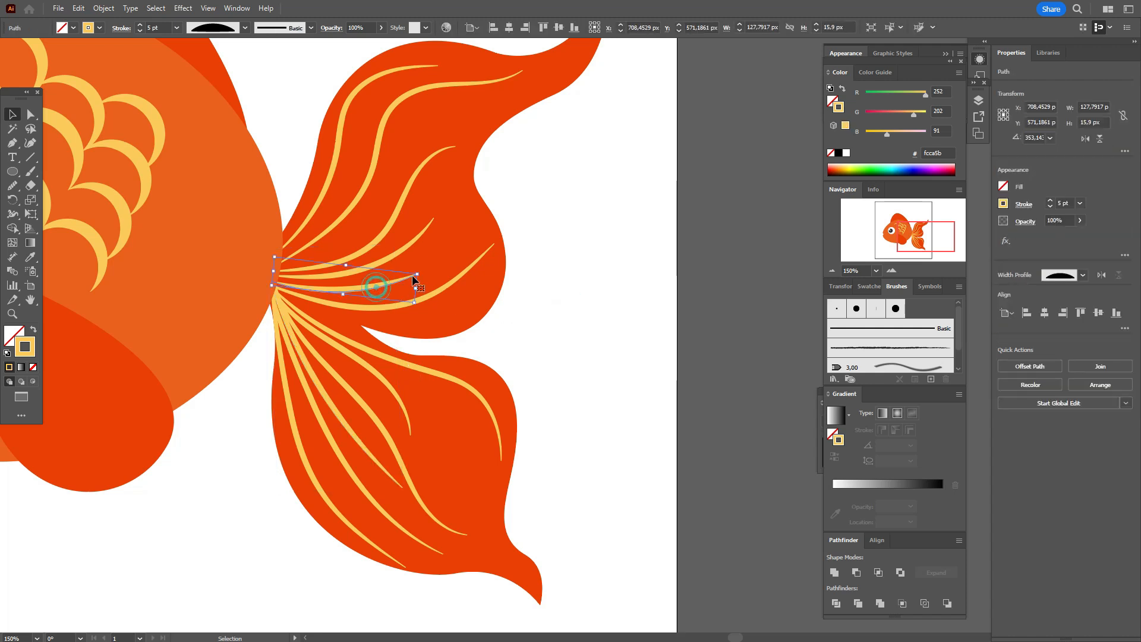
click(328, 238)
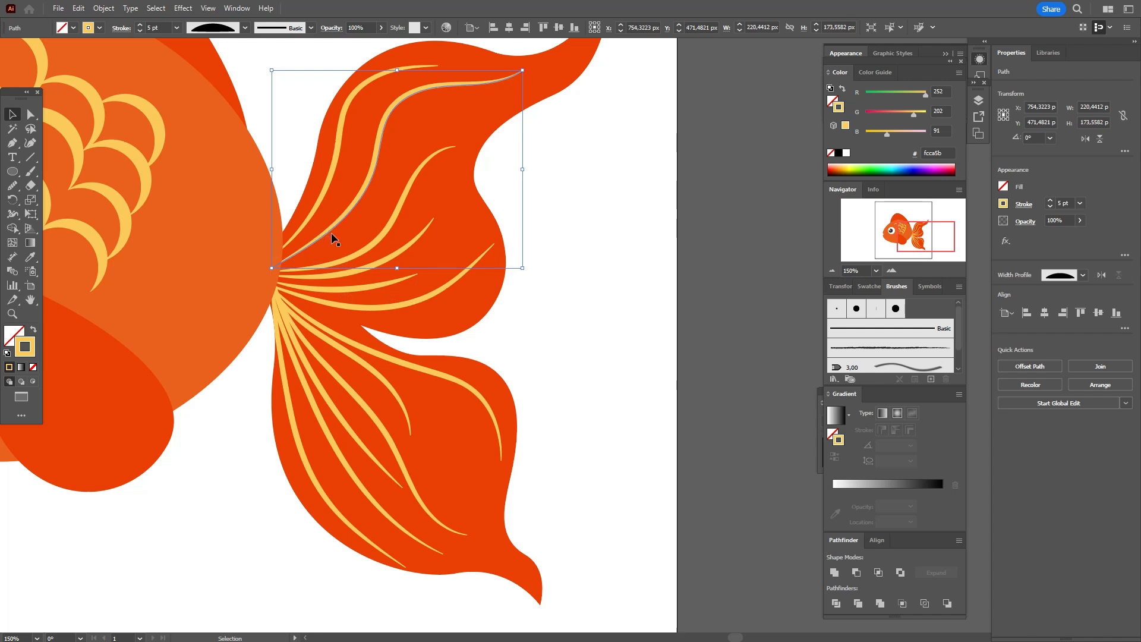
click(13, 216)
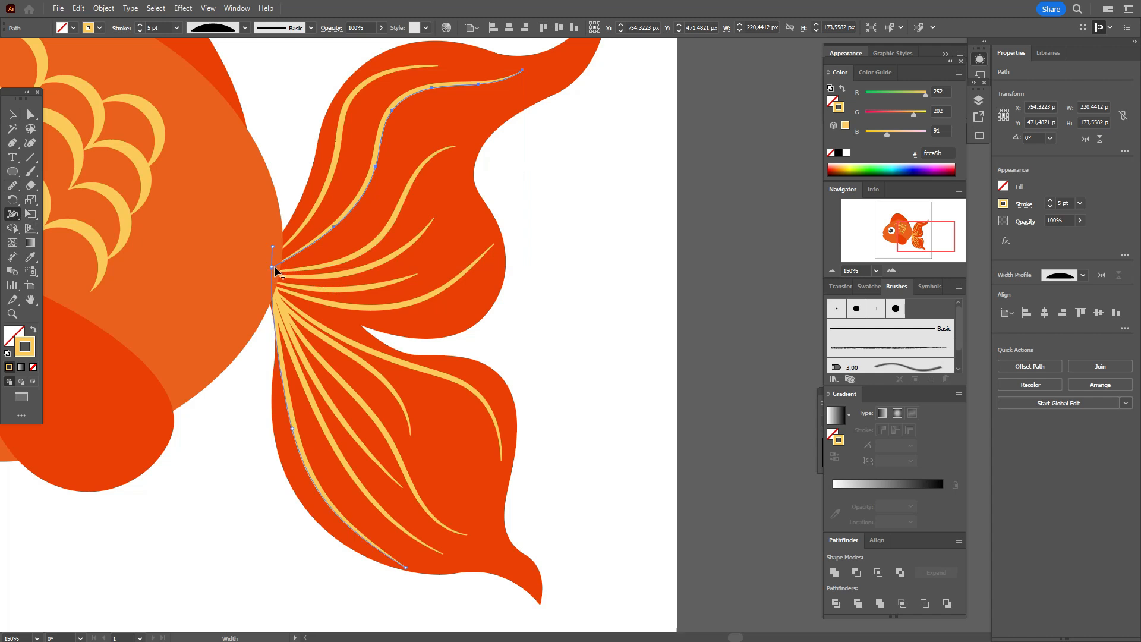
click(13, 315)
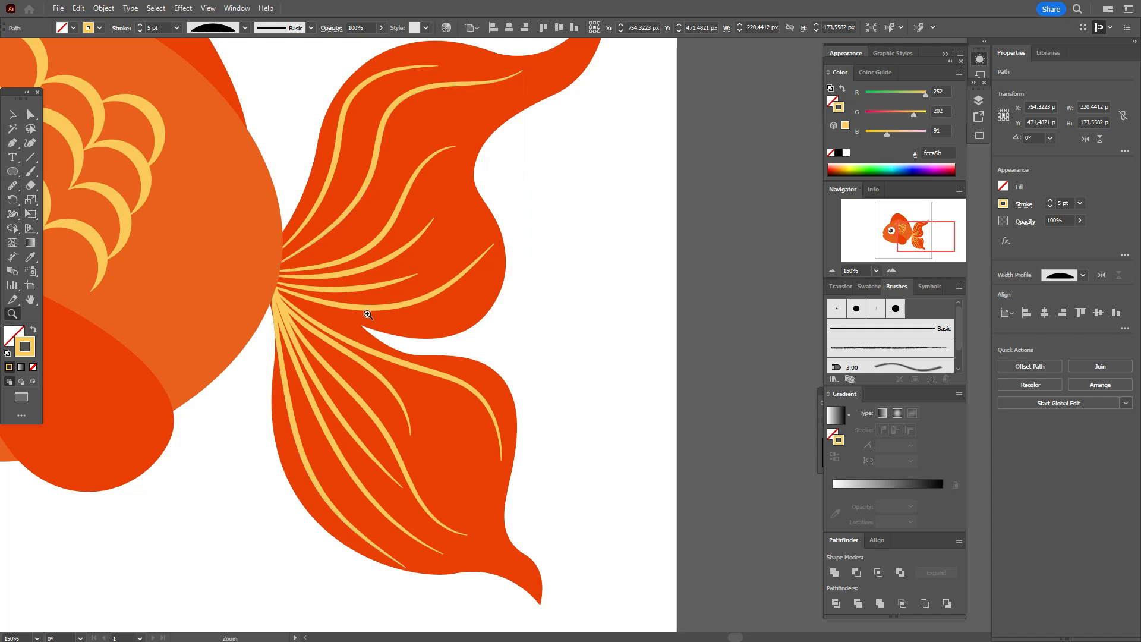
click(367, 314)
click(554, 309)
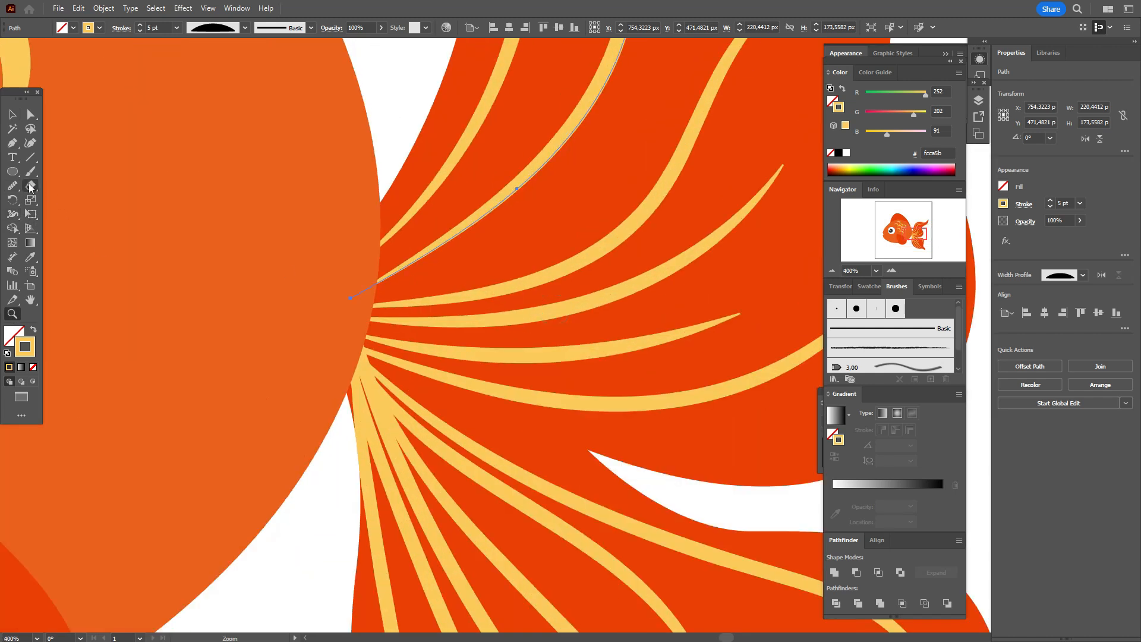
click(13, 214)
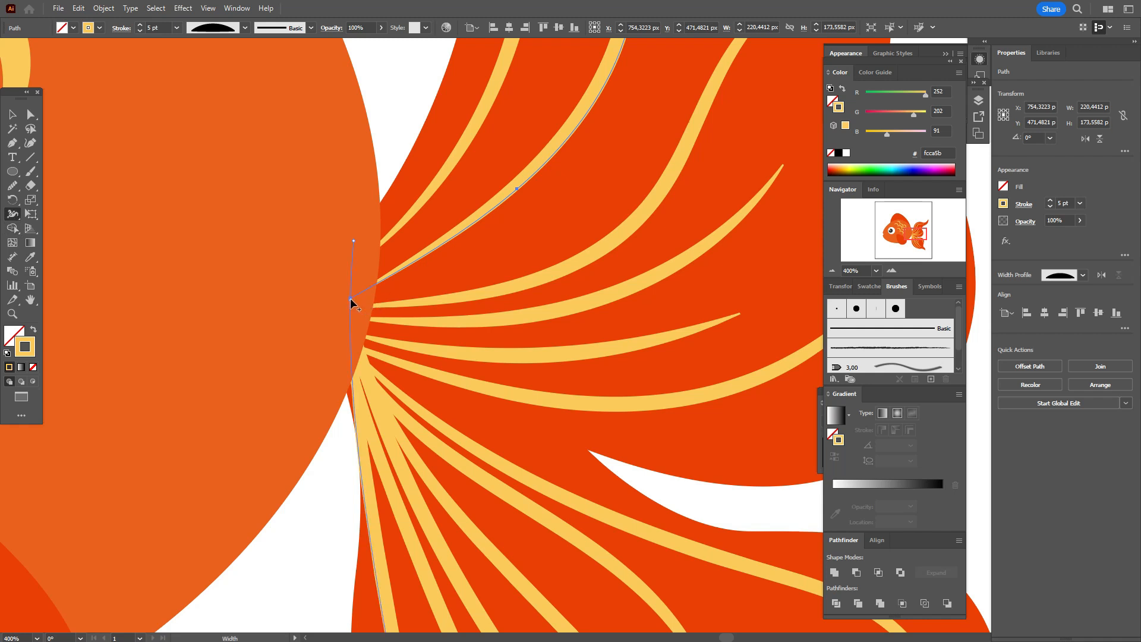
drag(387, 278, 393, 278)
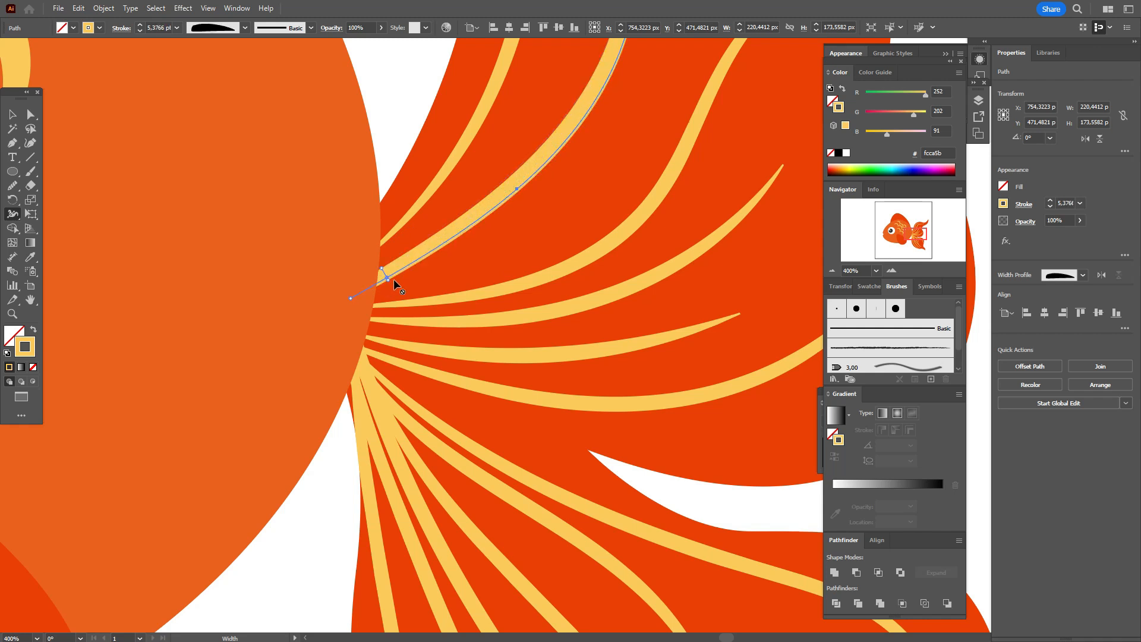
drag(418, 305, 414, 303)
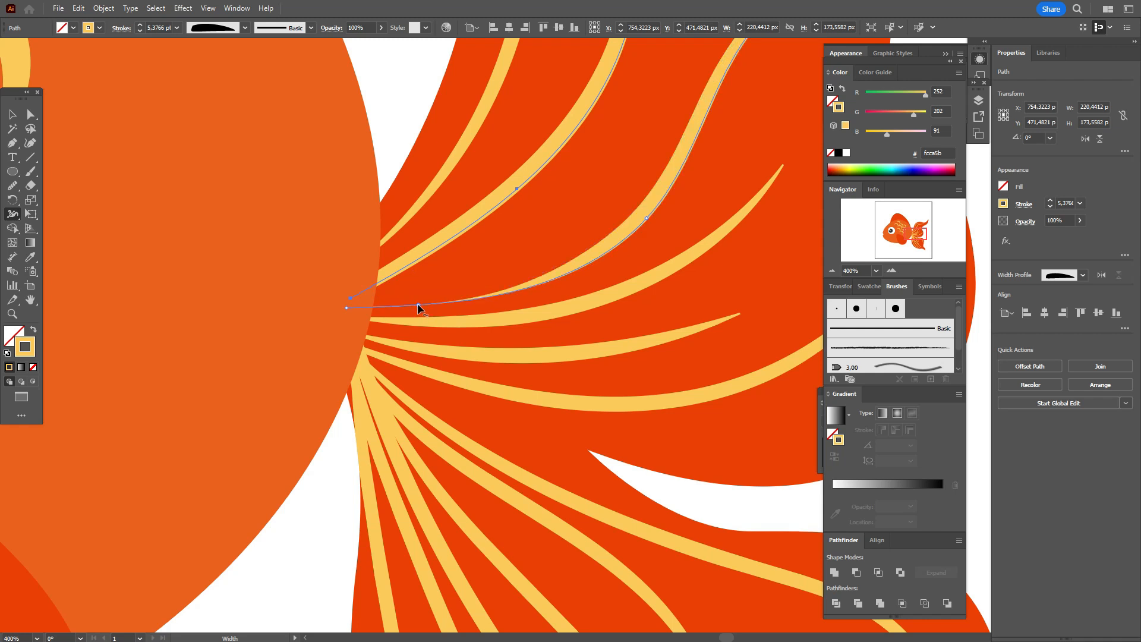
drag(418, 304, 418, 295)
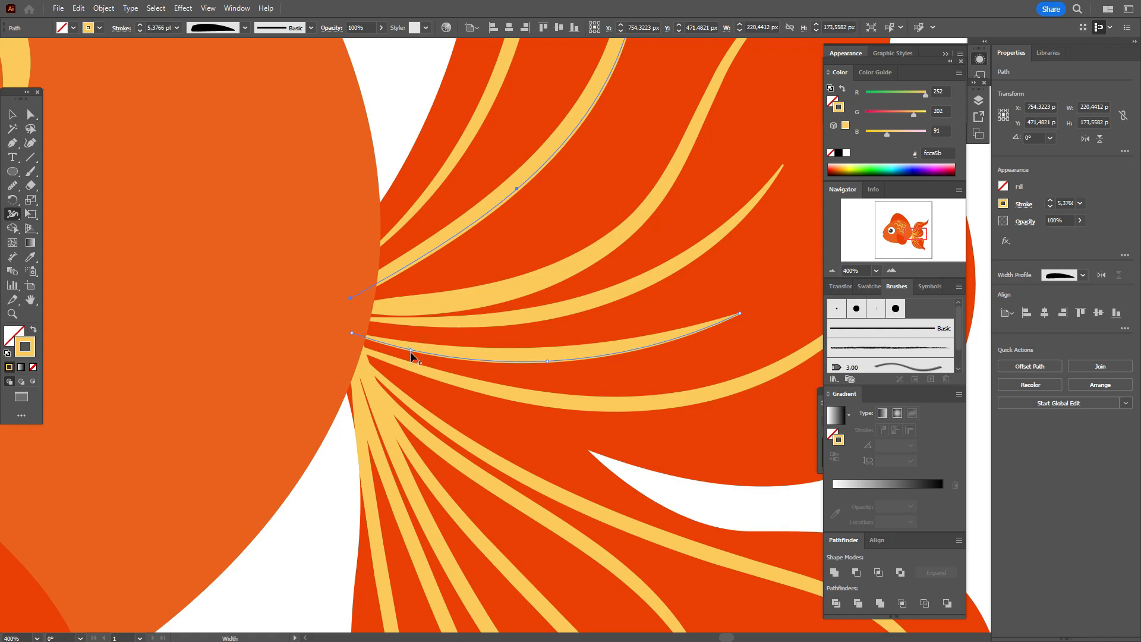
drag(411, 347, 411, 334)
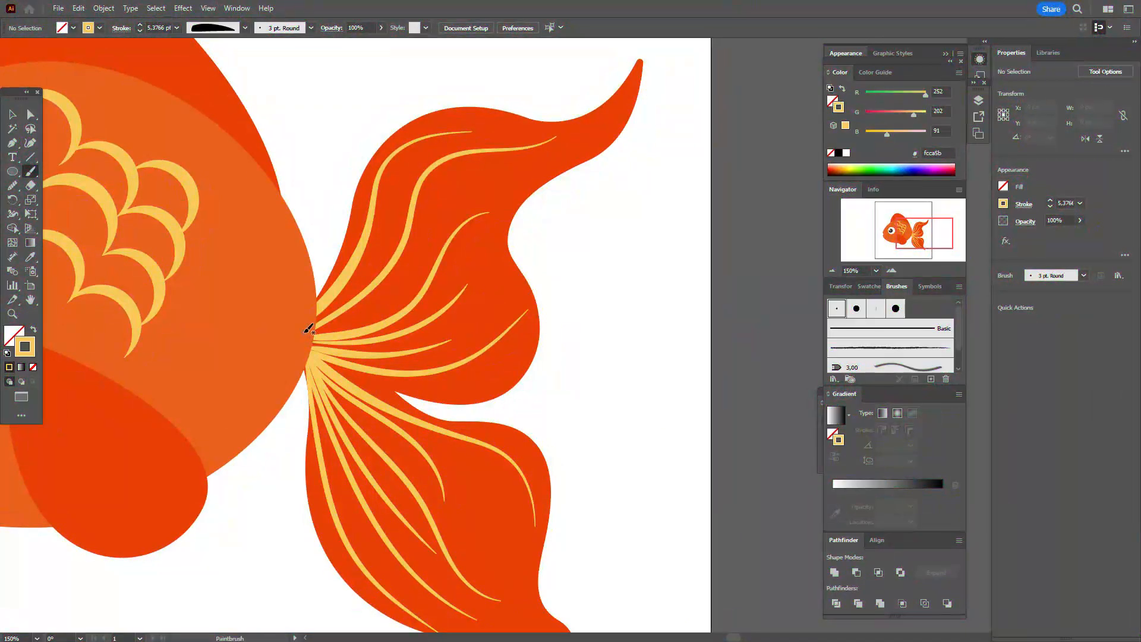
- Paint another curved yellow stroke from the tail base between the second and third upper-lobe lines, and change its brush to Basic
drag(303, 330, 325, 328)
mouse_move(387, 302)
mouse_down()
mouse_move(439, 210)
mouse_move(488, 186)
mouse_up()
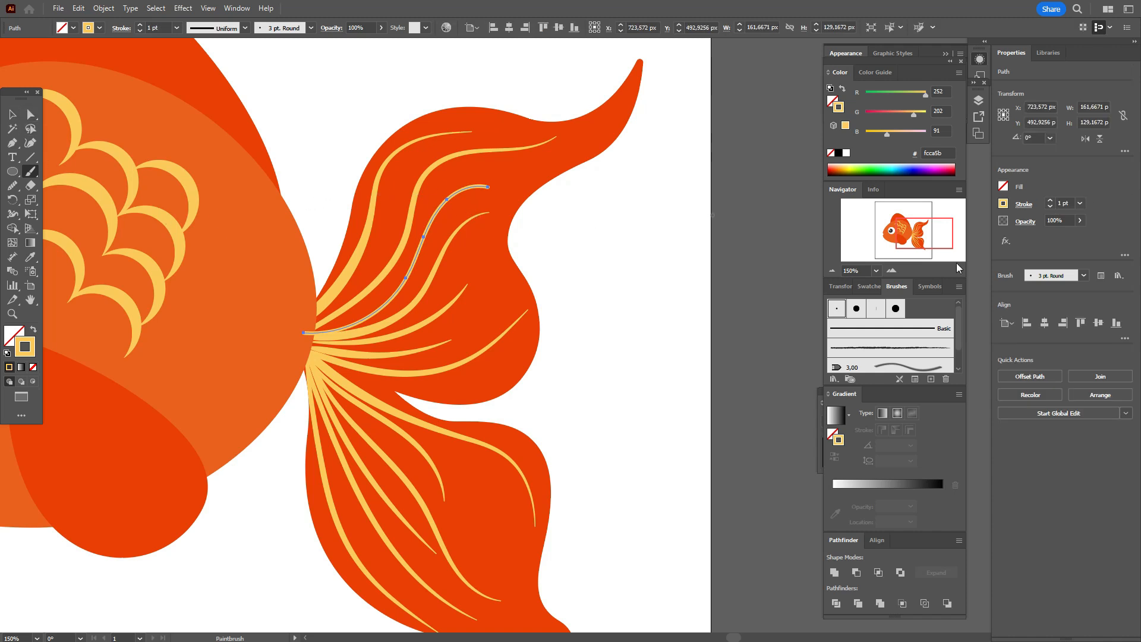
click(913, 325)
- Give the new upper-lobe stroke the half-ellipse variable width profile and a 5 pt weight
click(1024, 203)
click(991, 387)
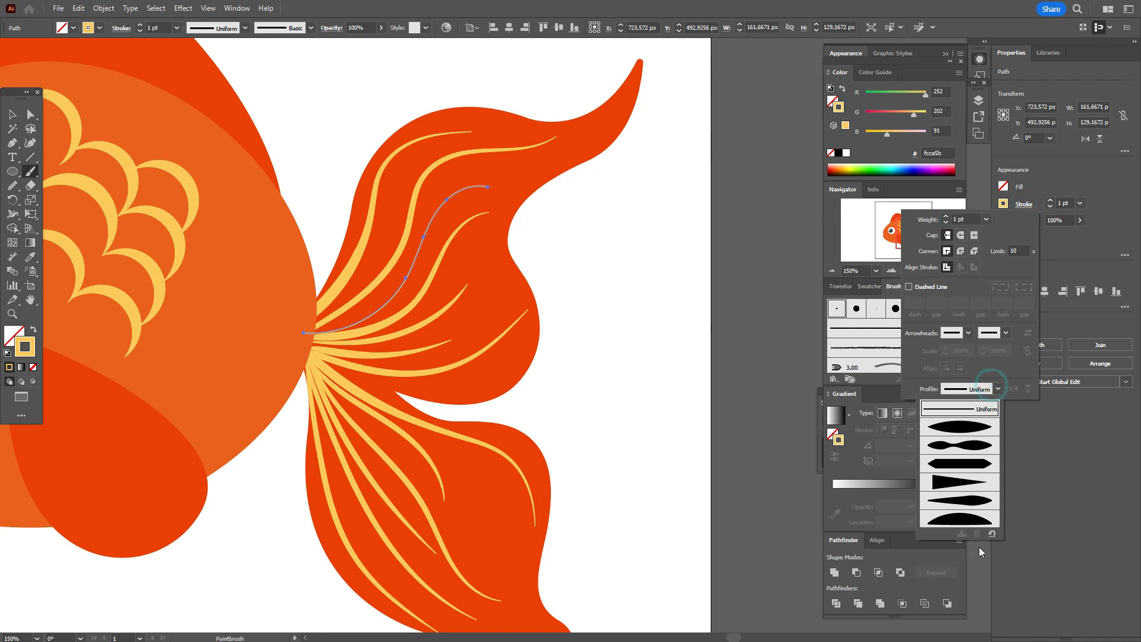
click(967, 517)
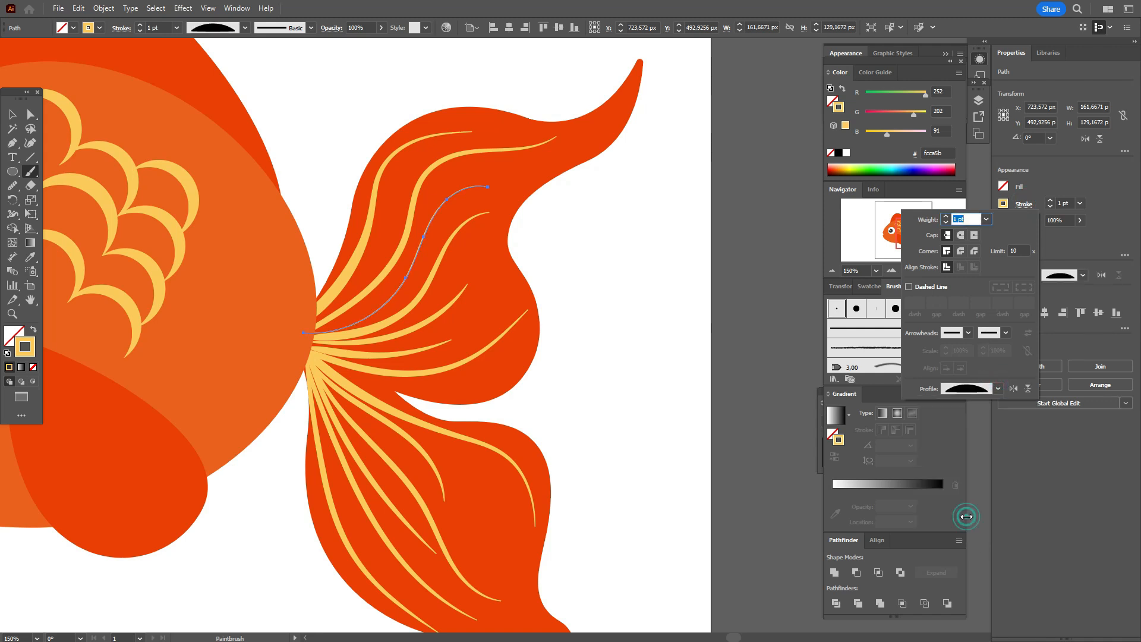
click(1059, 202)
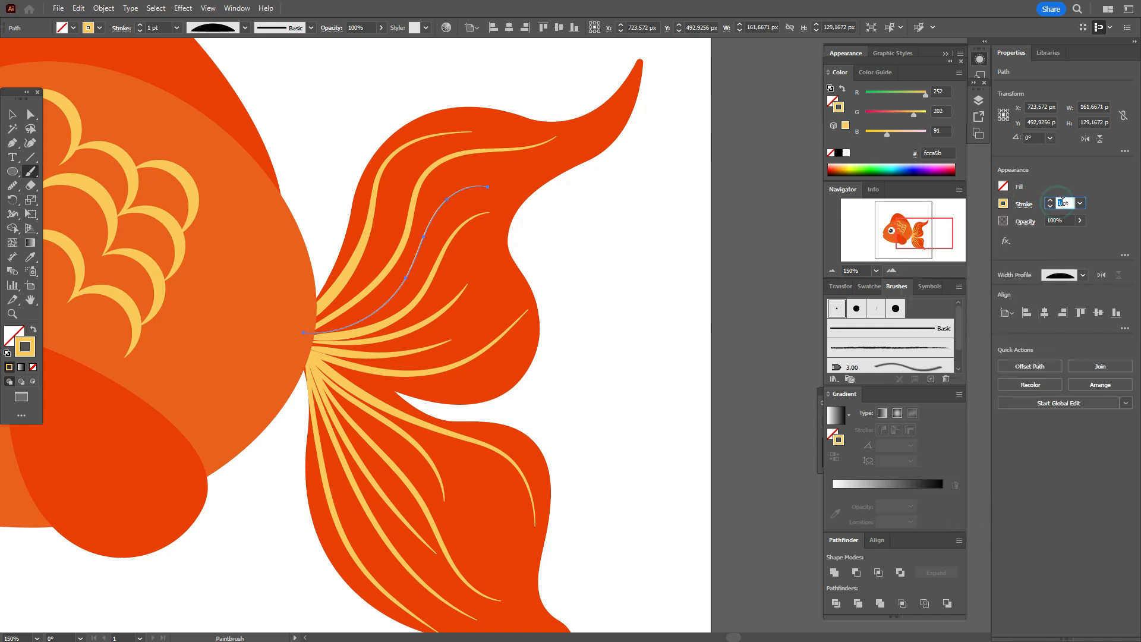
text(5)
key(Return)
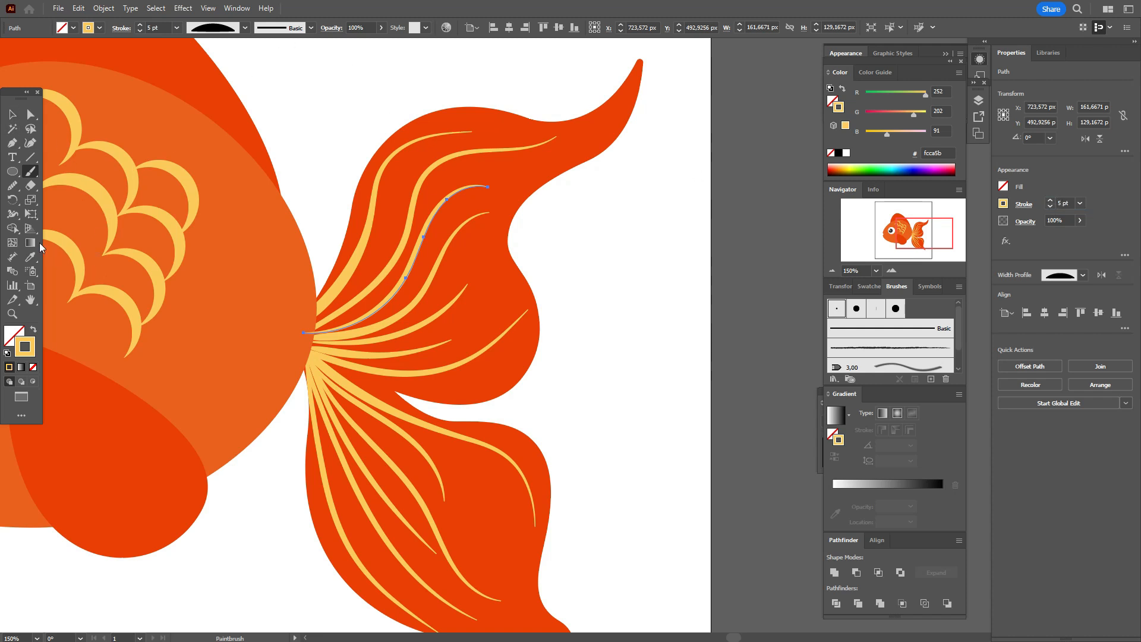
- Widen the base end of the new upper-lobe stroke with the Width tool and deselect it
click(12, 214)
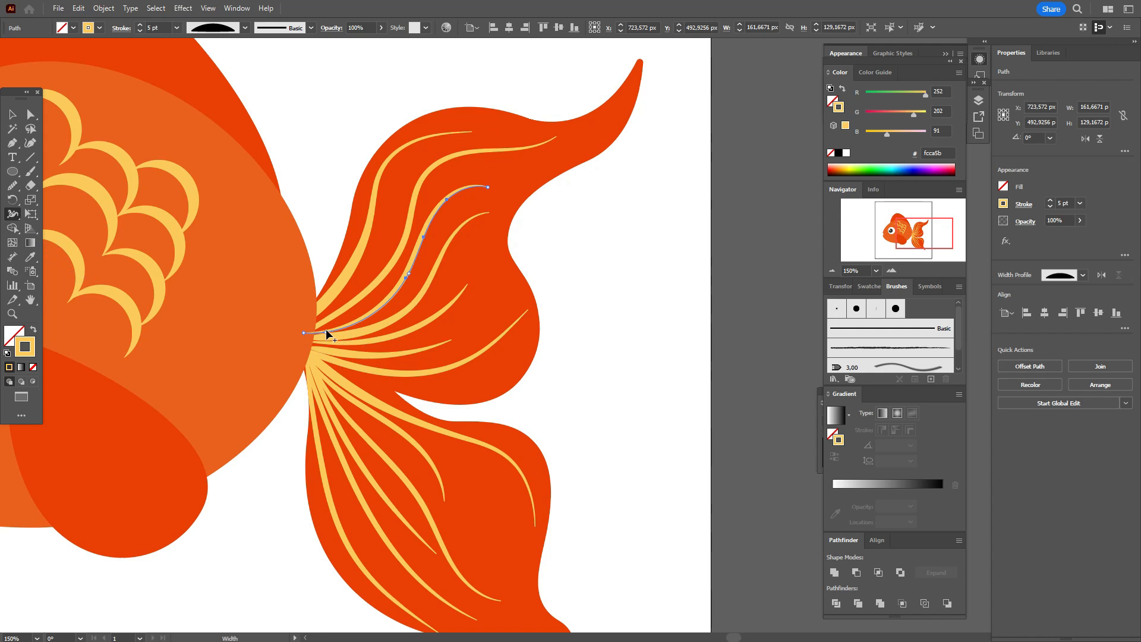
drag(329, 333, 327, 320)
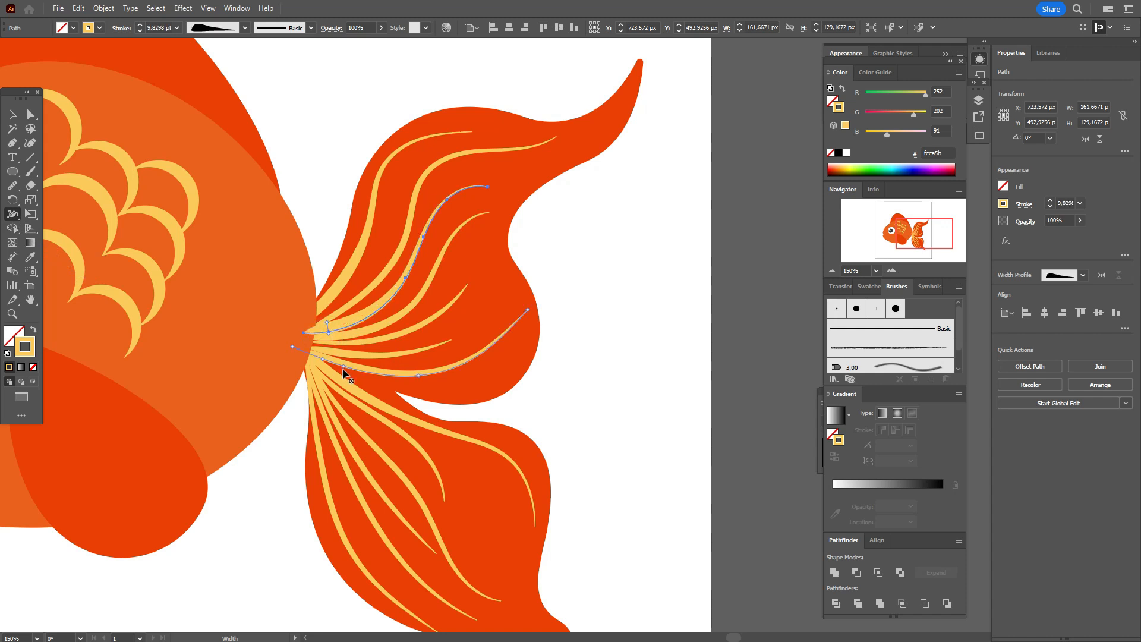
click(12, 115)
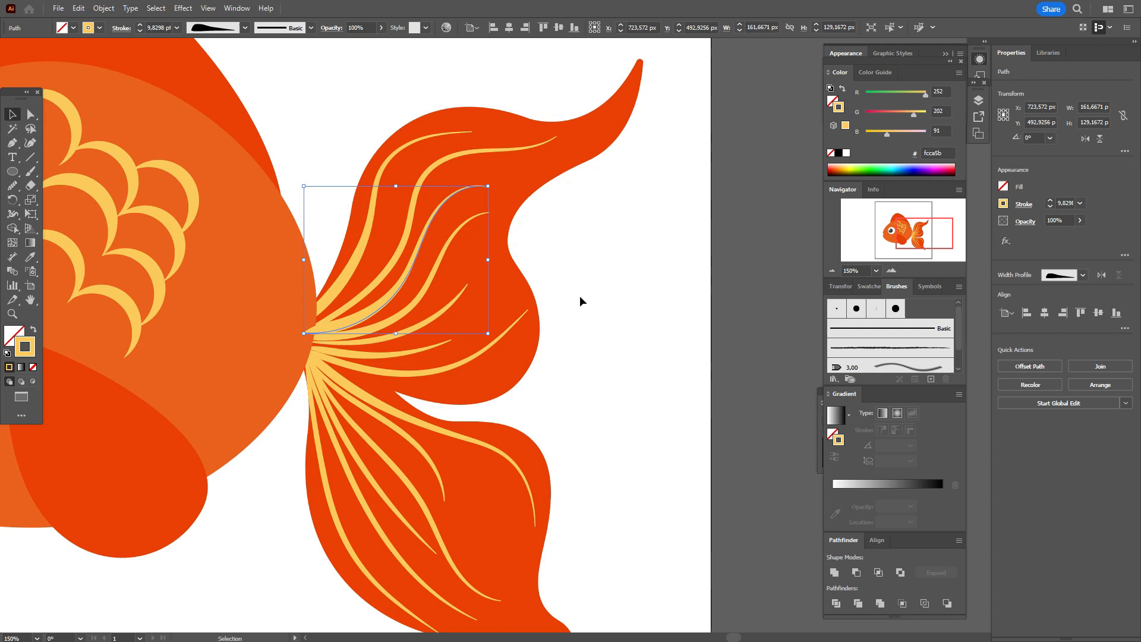
click(738, 288)
- Send the new yellow stroke together with the tail behind the fish body
click(394, 290)
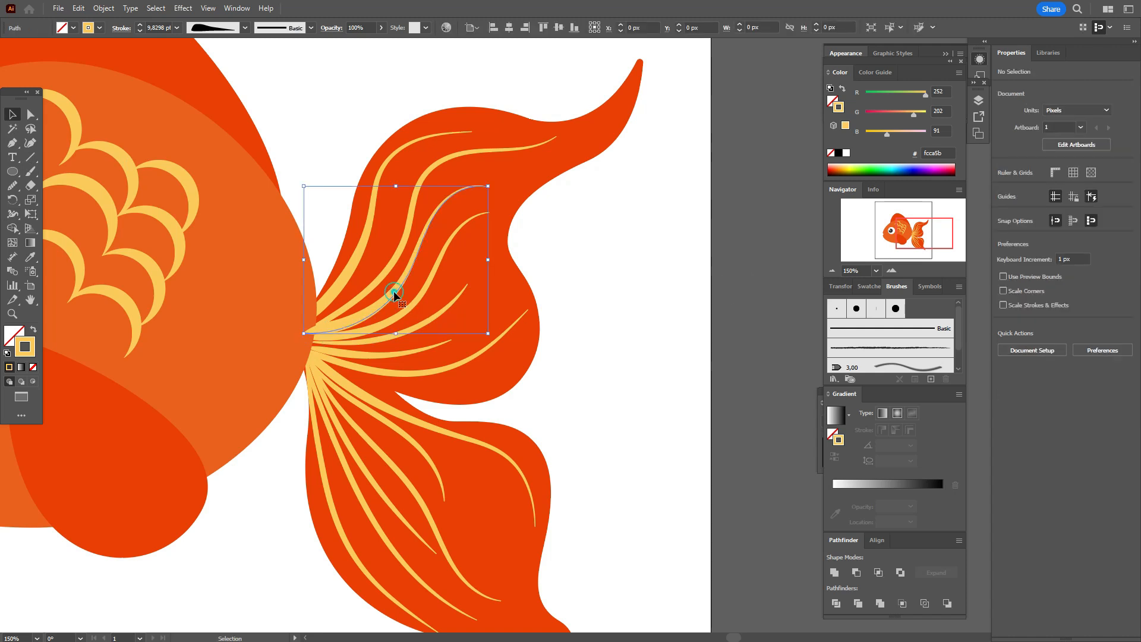
shift+click(516, 294)
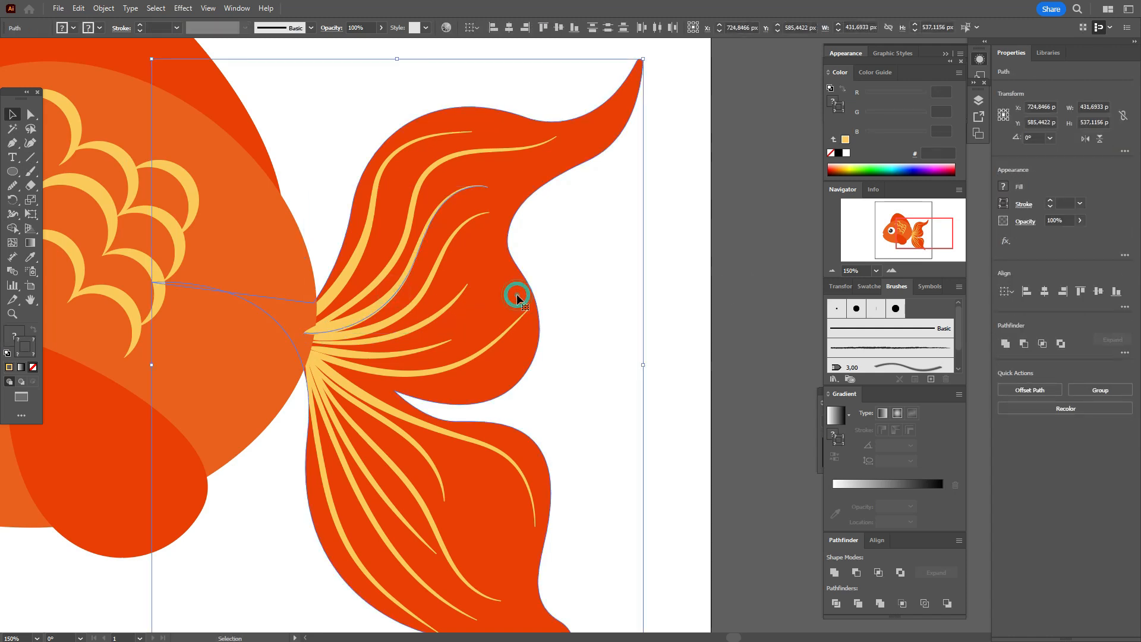
right_click(517, 294)
mouse_move(641, 553)
click(705, 591)
click(761, 424)
- Set the stroke colour to the red swatch, hex ed1c24, with nothing selected
scroll(770, 423, down, 3)
scroll(769, 423, up, 2)
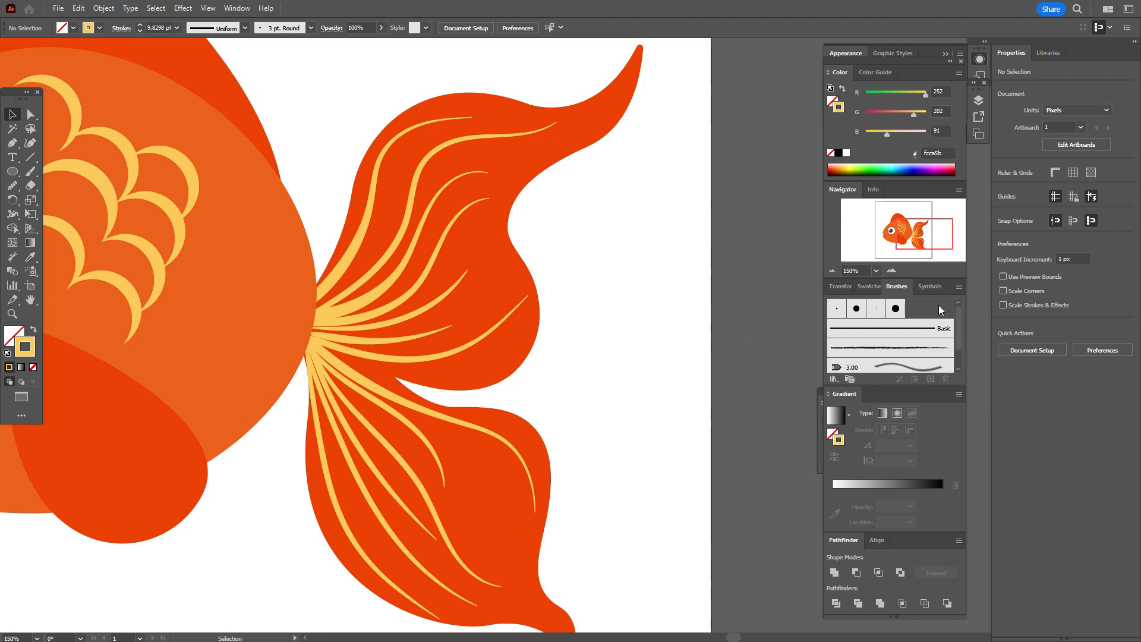
click(870, 287)
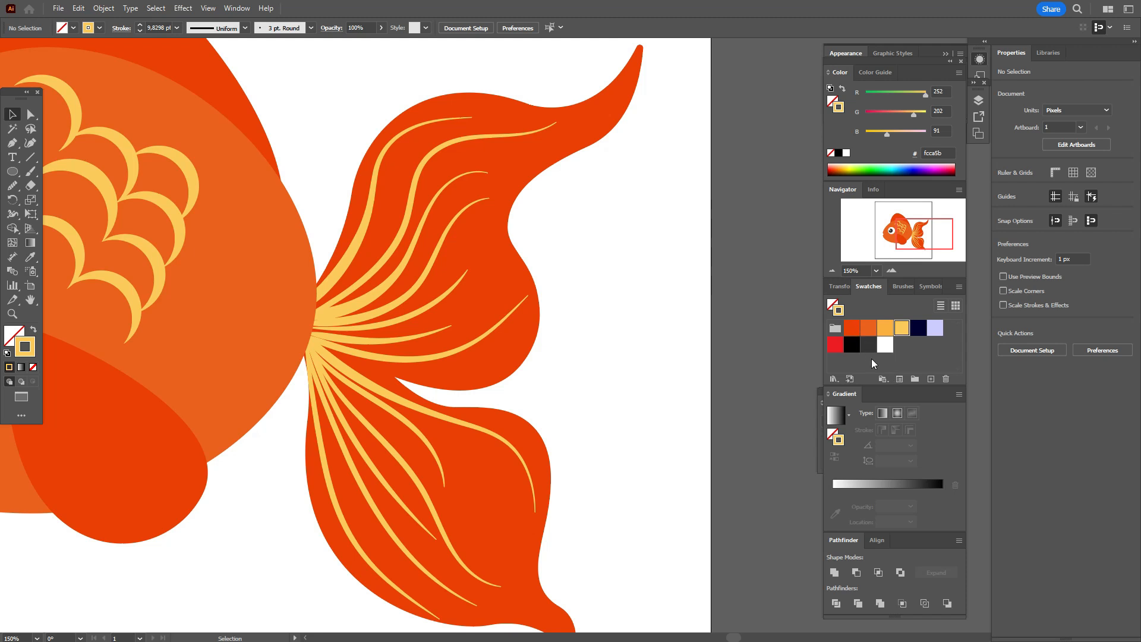
click(832, 347)
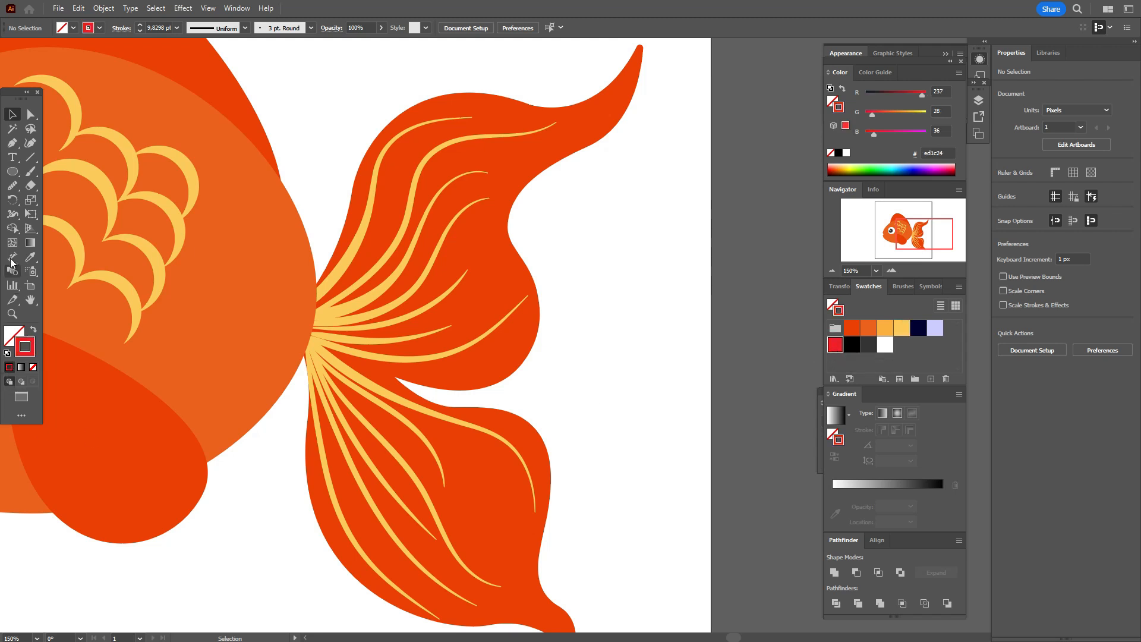
- Paint five thin red strokes between the yellow lines of the tail, three in the upper lobe and two in the lower lobe
click(34, 173)
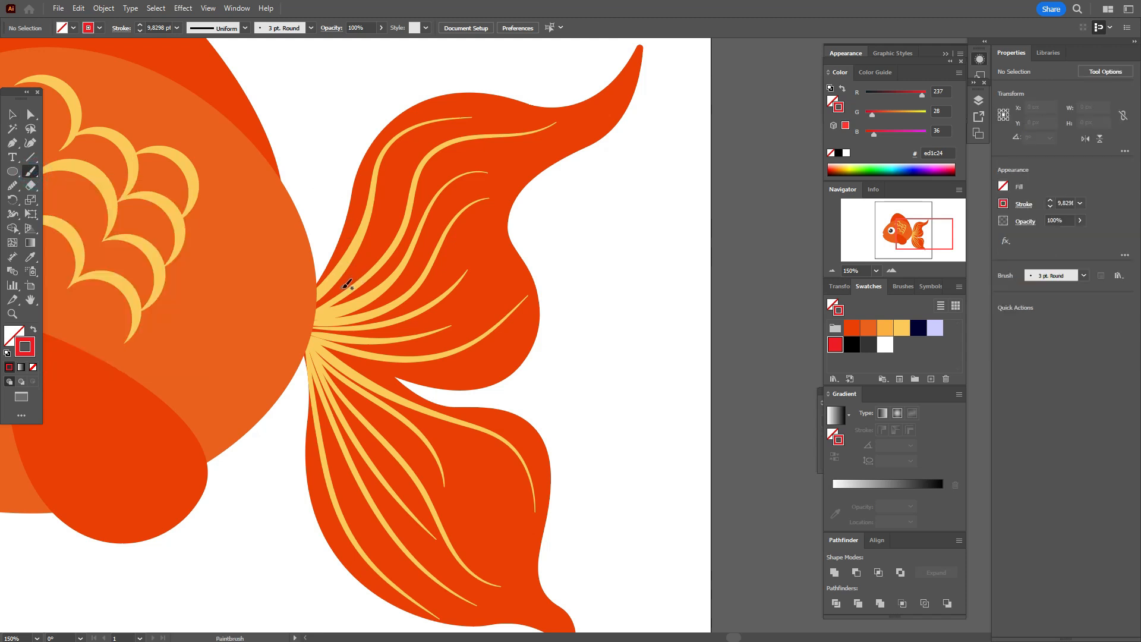
mouse_move(345, 283)
mouse_down()
mouse_move(368, 260)
mouse_move(417, 141)
mouse_move(442, 130)
mouse_up()
drag(419, 301, 488, 212)
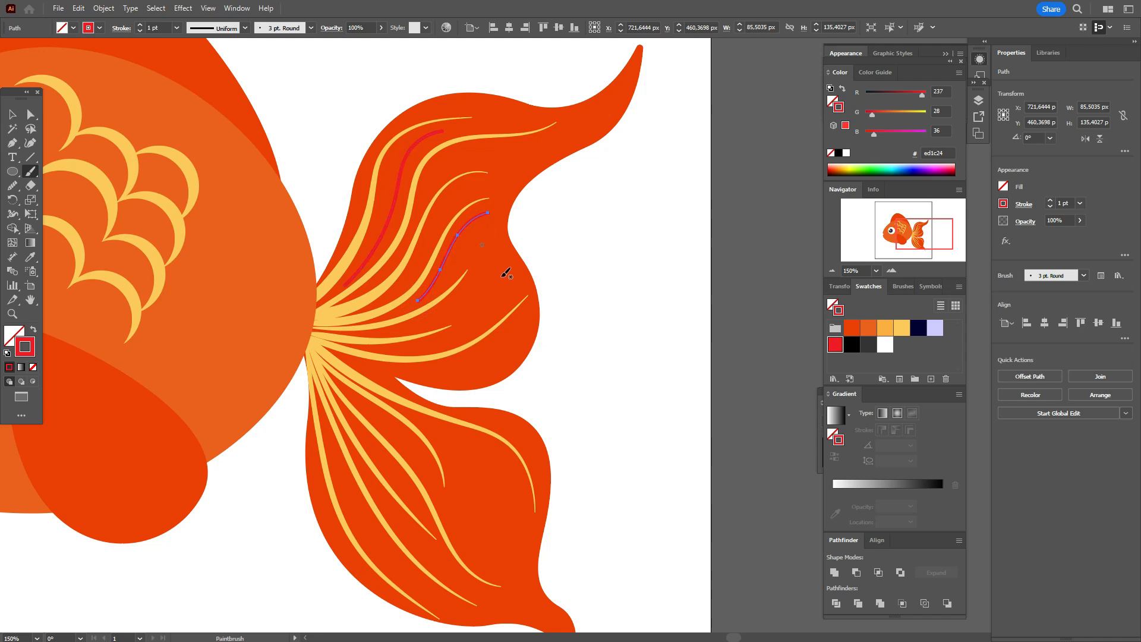
drag(393, 351, 467, 338)
drag(514, 294, 523, 277)
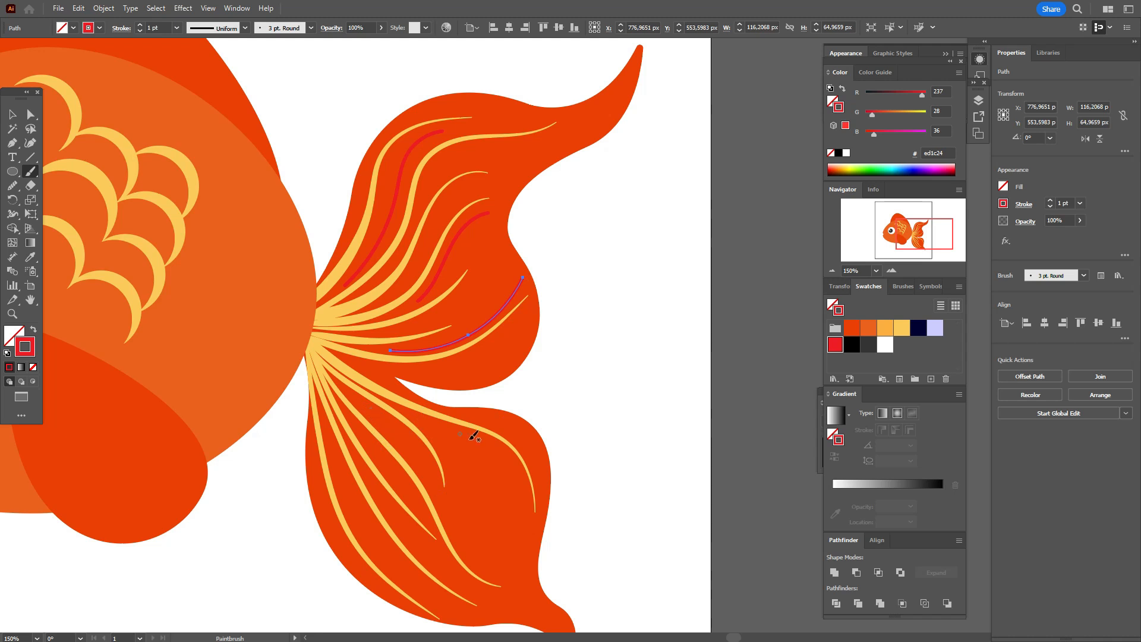
mouse_move(429, 417)
mouse_down()
mouse_move(504, 455)
mouse_move(531, 483)
mouse_move(534, 514)
mouse_up()
scroll(483, 535, down, 2)
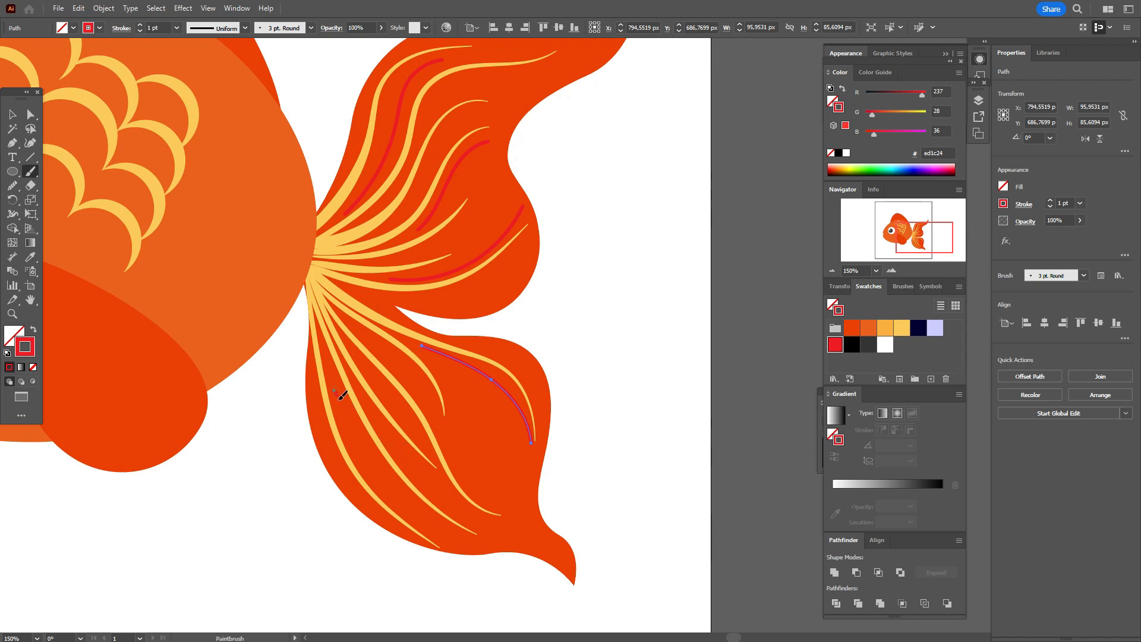
drag(335, 390, 441, 517)
- Select all five red tail strokes together and apply the Basic brush to them
scroll(171, 438, up, 1)
click(12, 114)
shift+click(509, 438)
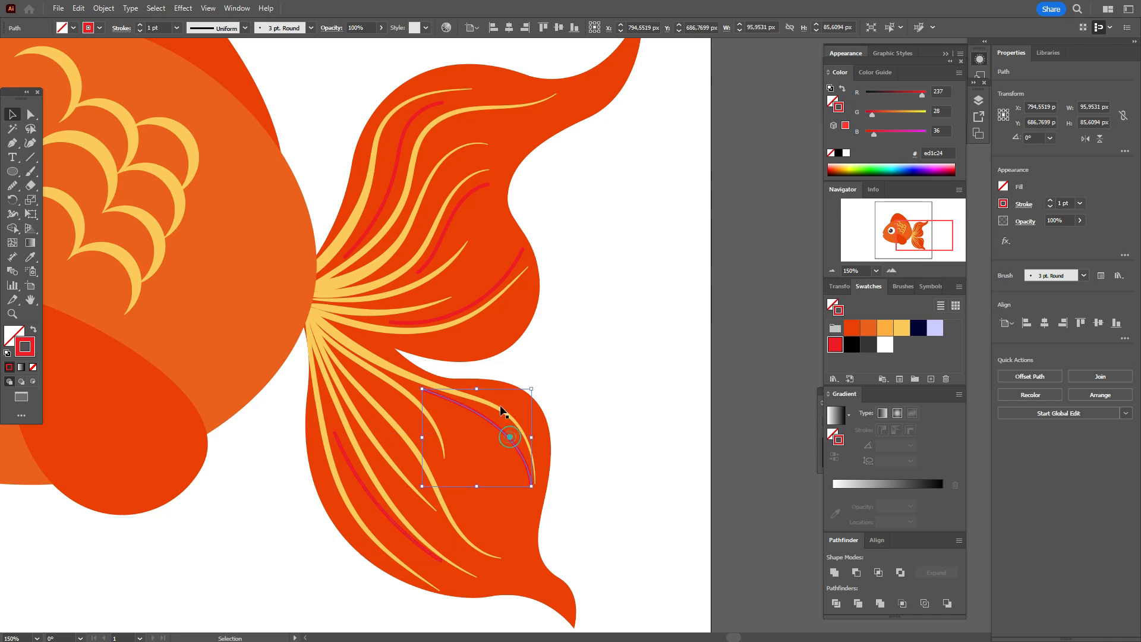
shift+click(462, 309)
shift+click(444, 236)
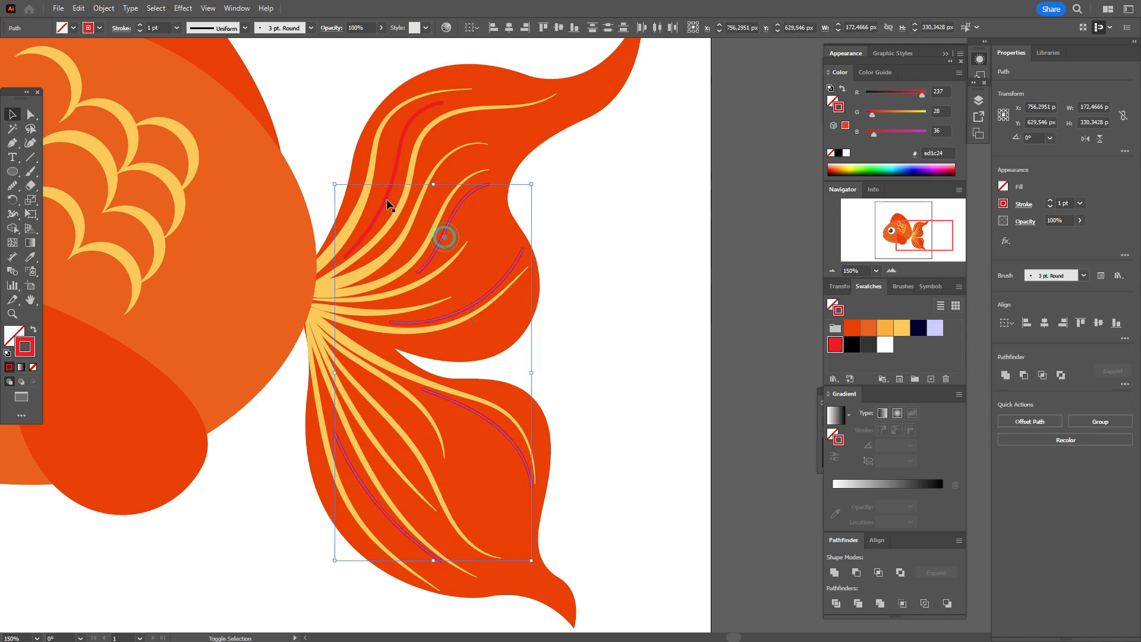
shift+click(385, 200)
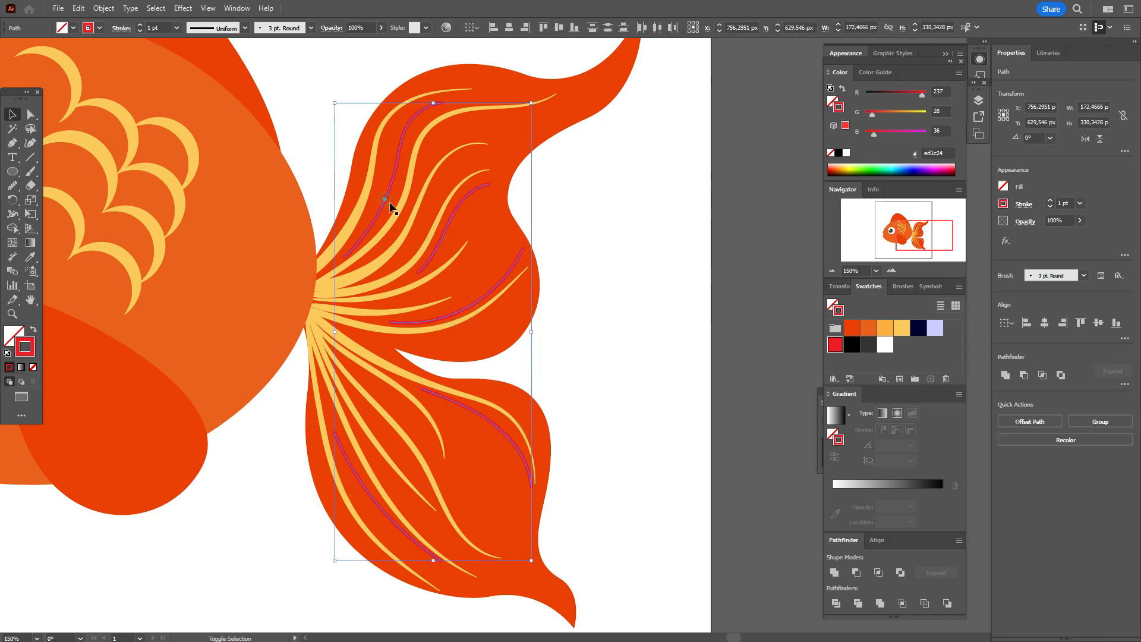
click(901, 286)
click(897, 327)
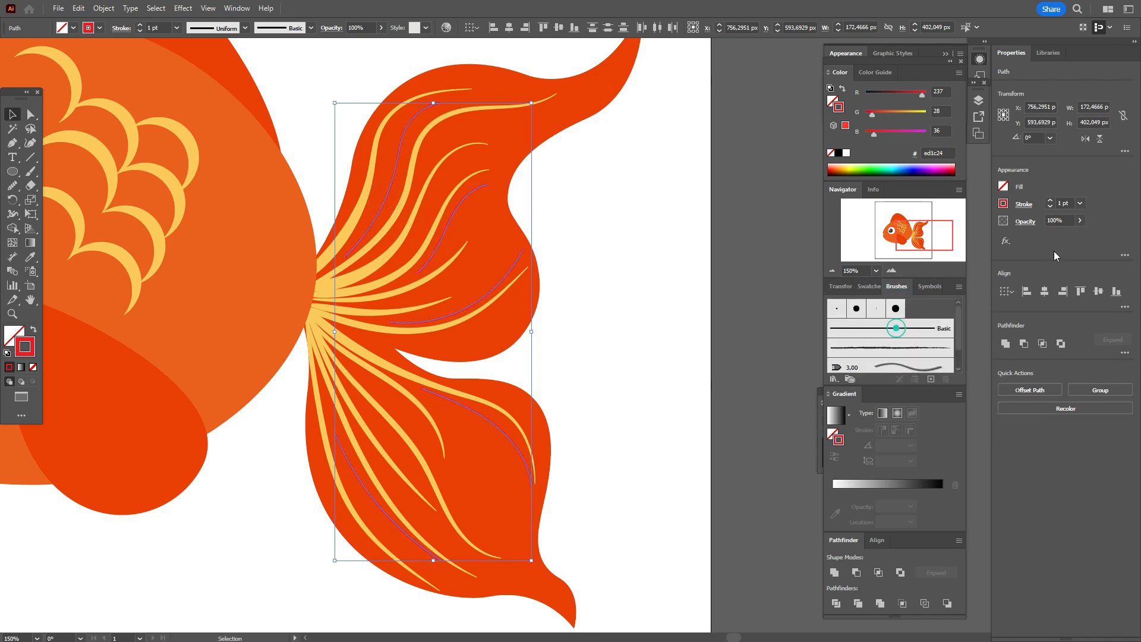
- Give the red tail strokes a 5 pt weight and the half-ellipse variable width profile, and deselect them
double_click(1060, 204)
text(5)
key(Return)
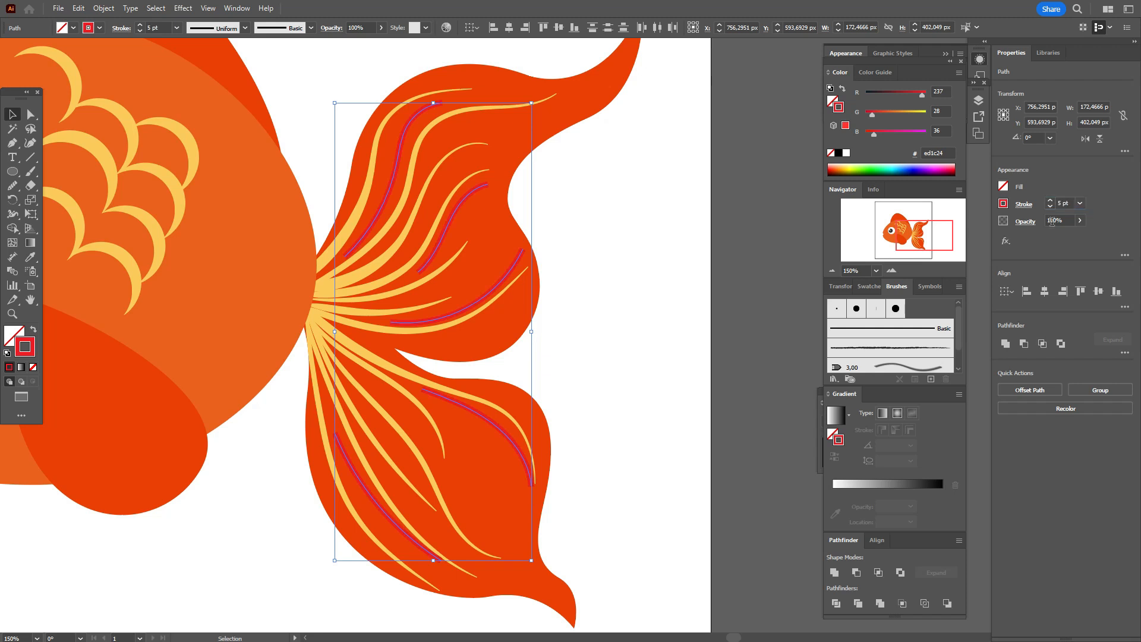
click(1025, 208)
click(998, 389)
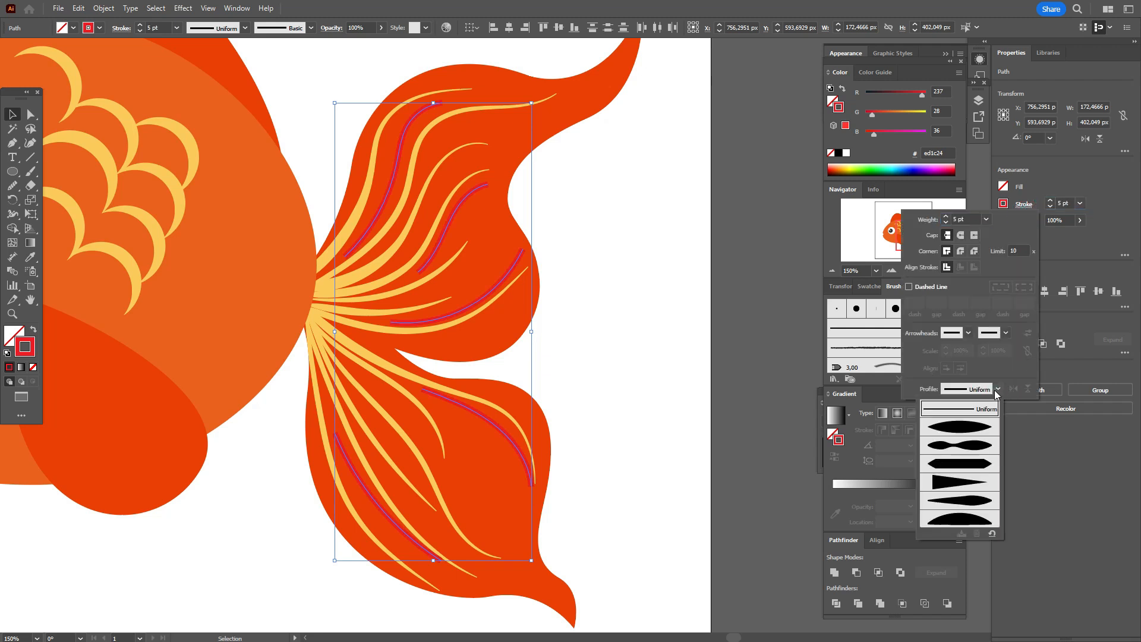
click(955, 522)
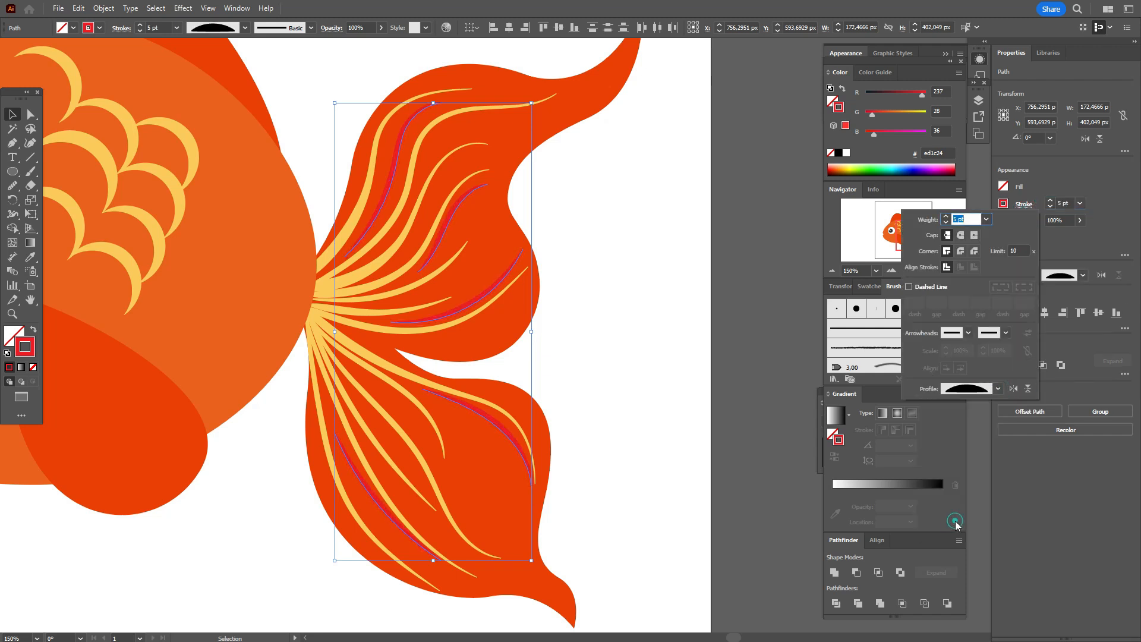
click(755, 378)
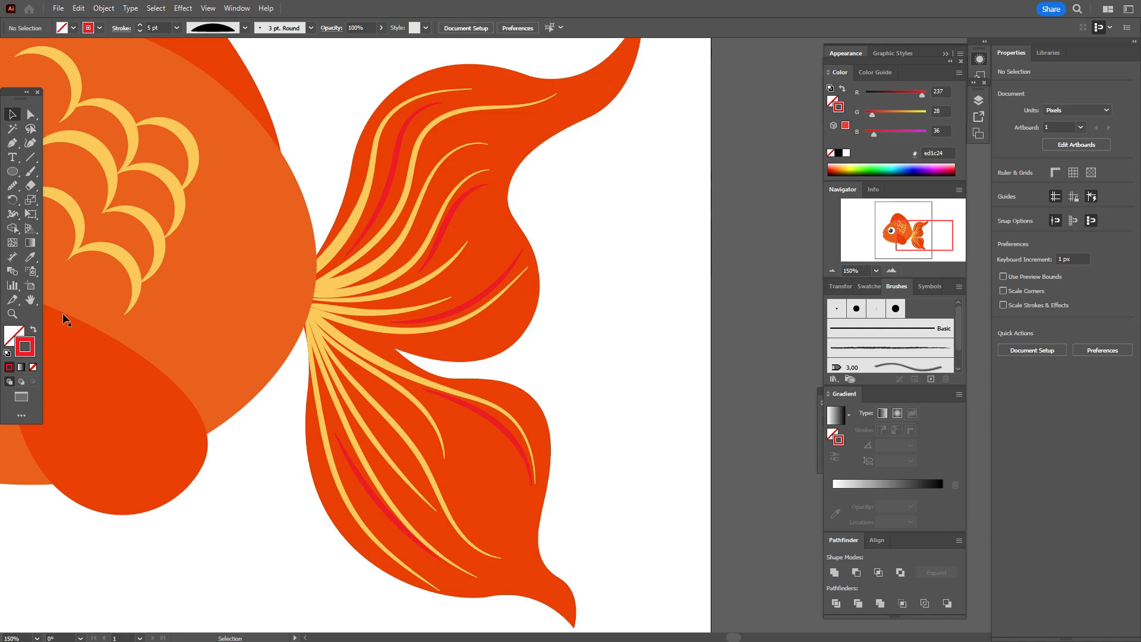
- Paint five yellow strokes, hex fcca5b, fanning out along the side fin from its narrow upper tip
click(30, 306)
drag(276, 284, 412, 318)
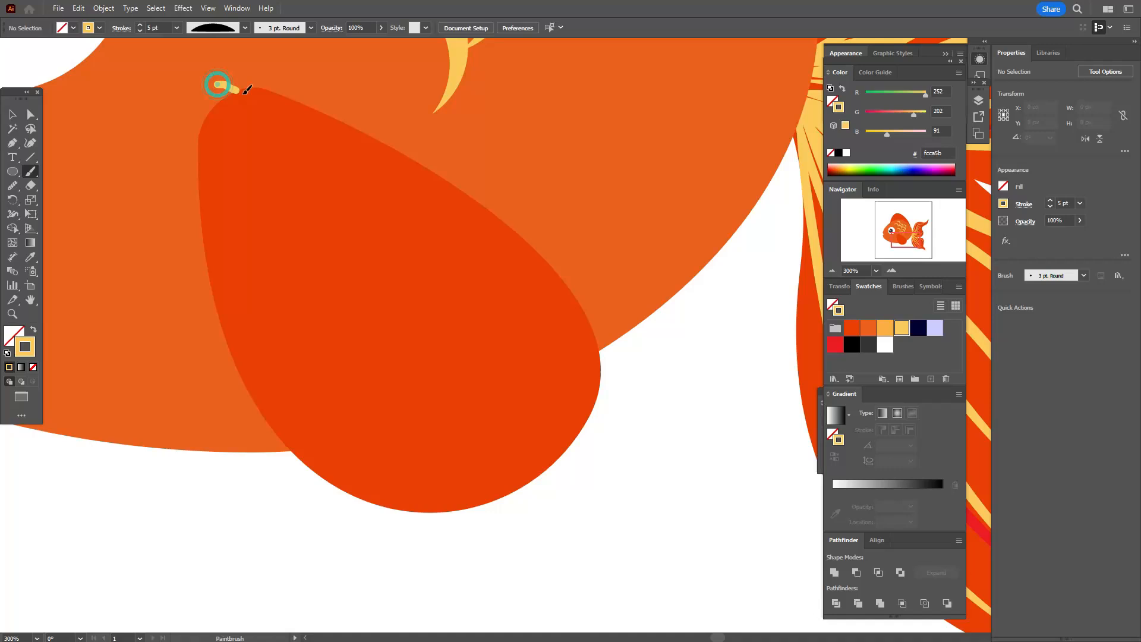
drag(246, 89, 531, 290)
mouse_move(187, 96)
mouse_down()
mouse_move(359, 231)
mouse_move(494, 275)
mouse_move(499, 290)
mouse_up()
mouse_move(202, 74)
mouse_down()
mouse_move(377, 331)
mouse_move(507, 410)
mouse_move(512, 384)
mouse_move(357, 330)
mouse_move(432, 488)
mouse_up()
- Select the five yellow side-fin strokes together and apply the Basic brush to them
key(v)
shift+click(346, 260)
shift+click(379, 191)
shift+click(404, 177)
click(902, 286)
click(866, 321)
- Give the yellow side-fin strokes a 5 pt weight and the half-ellipse variable width profile, and deselect them
click(1050, 201)
click(1026, 222)
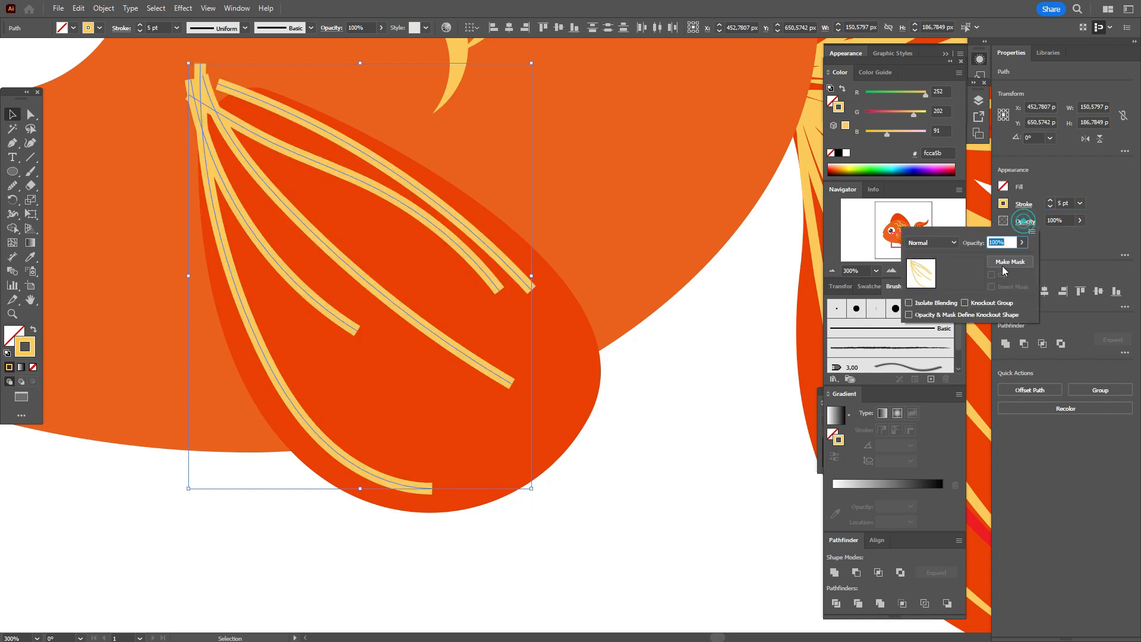
click(1024, 205)
click(1003, 389)
click(971, 521)
click(654, 381)
- Widen the yellow side-fin strokes near their base with the Width tool
click(279, 191)
key(shift+w)
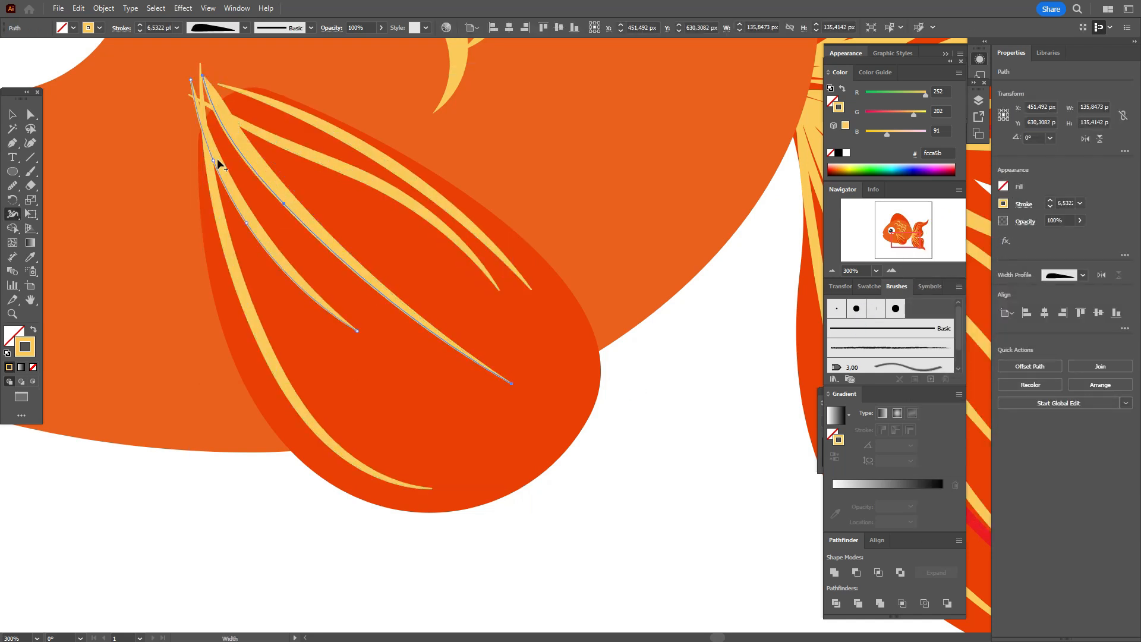
drag(285, 113, 288, 123)
drag(218, 205, 227, 205)
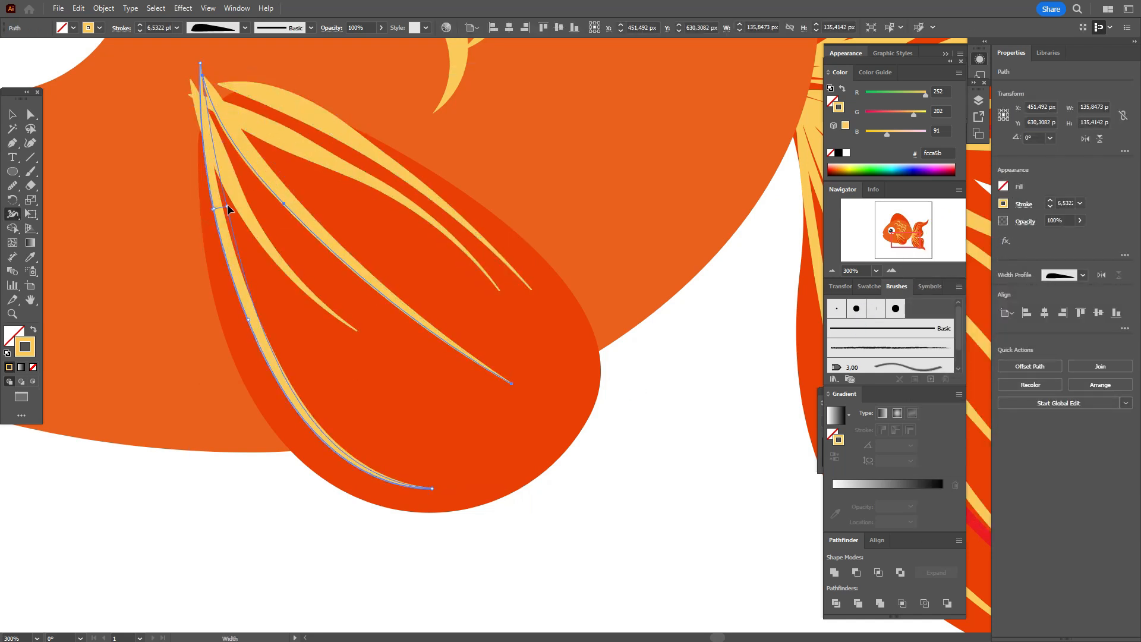
- Move and rotate the yellow side-fin strokes so they converge at the fin's narrow tip, and deselect them
key(v)
click(242, 198)
click(532, 244)
click(369, 269)
drag(518, 389, 525, 383)
drag(339, 249, 336, 242)
click(446, 208)
drag(538, 210, 537, 191)
drag(402, 166, 385, 164)
drag(234, 247, 230, 247)
click(770, 329)
- Paint three red strokes, hex ed1c24, between the yellow lines of the side fin
click(868, 287)
click(835, 345)
click(31, 172)
mouse_move(264, 150)
mouse_down()
mouse_move(486, 310)
mouse_move(472, 308)
mouse_up()
key(ctrl+z)
drag(267, 202, 517, 384)
drag(250, 251, 426, 474)
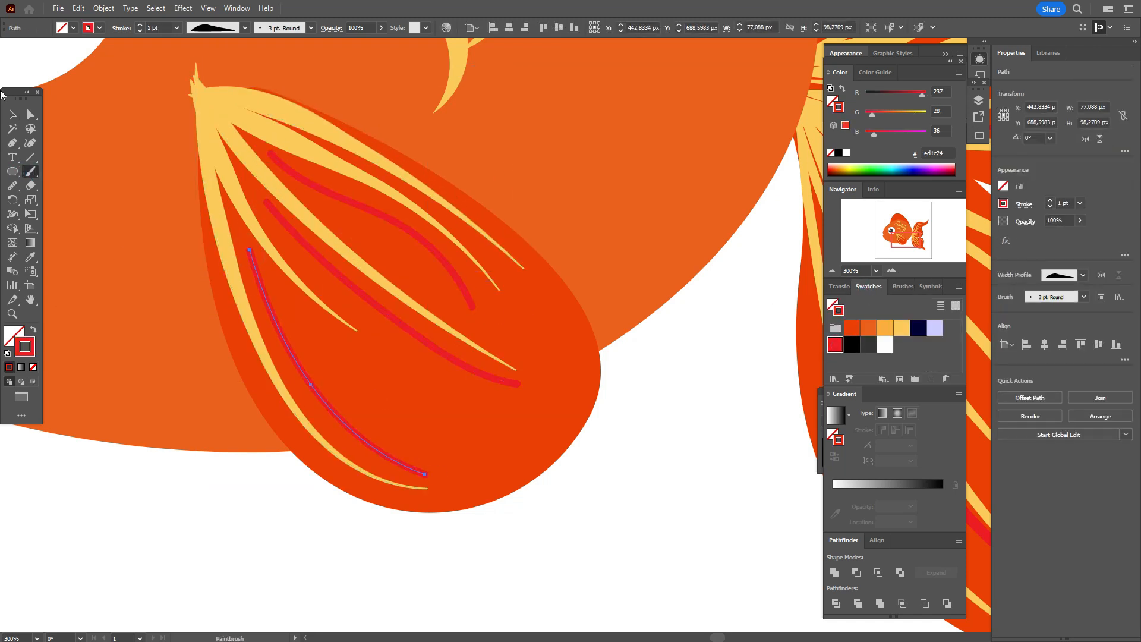
- Give the three red side-fin strokes a tapered variable width profile and a 5 pt weight
key(v)
click(410, 331)
shift+click(410, 231)
shift+click(346, 433)
click(1024, 204)
click(999, 390)
double_click(1060, 203)
text(5)
key(Return)
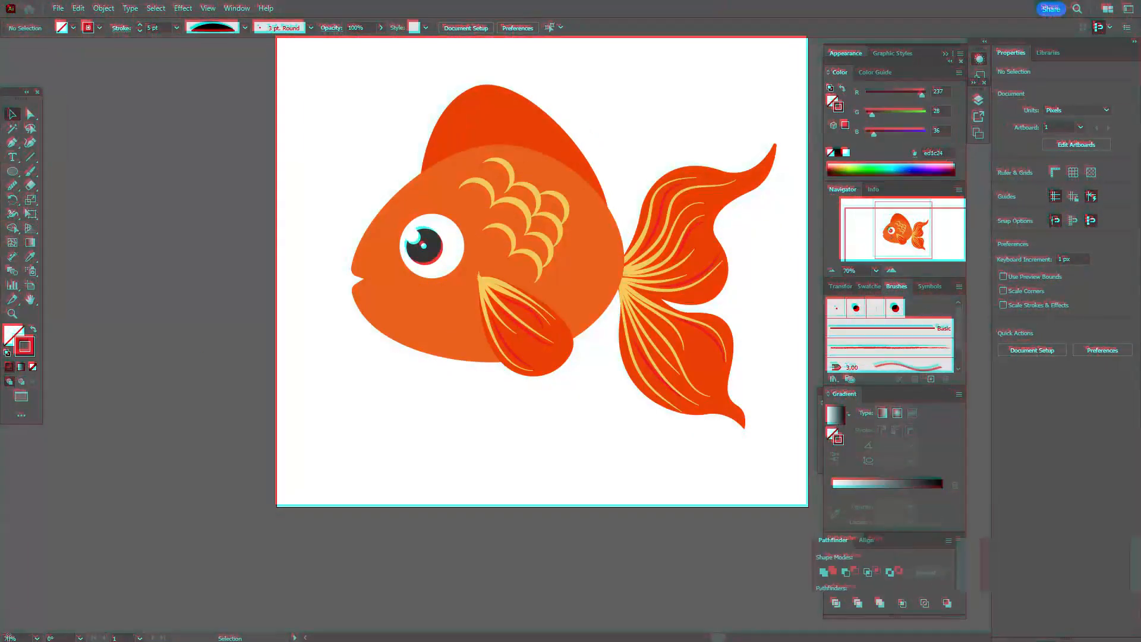
- Paste a copy of the side fin shape in front and bring it to the front of the artwork
click(564, 338)
key(a)
key(v)
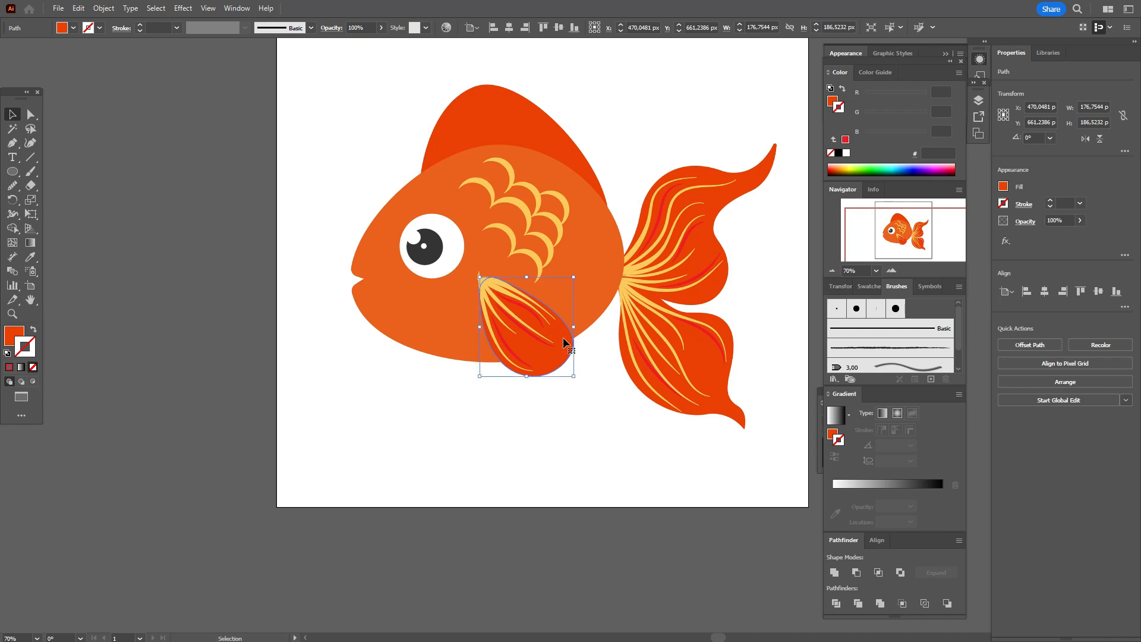
right_click(564, 342)
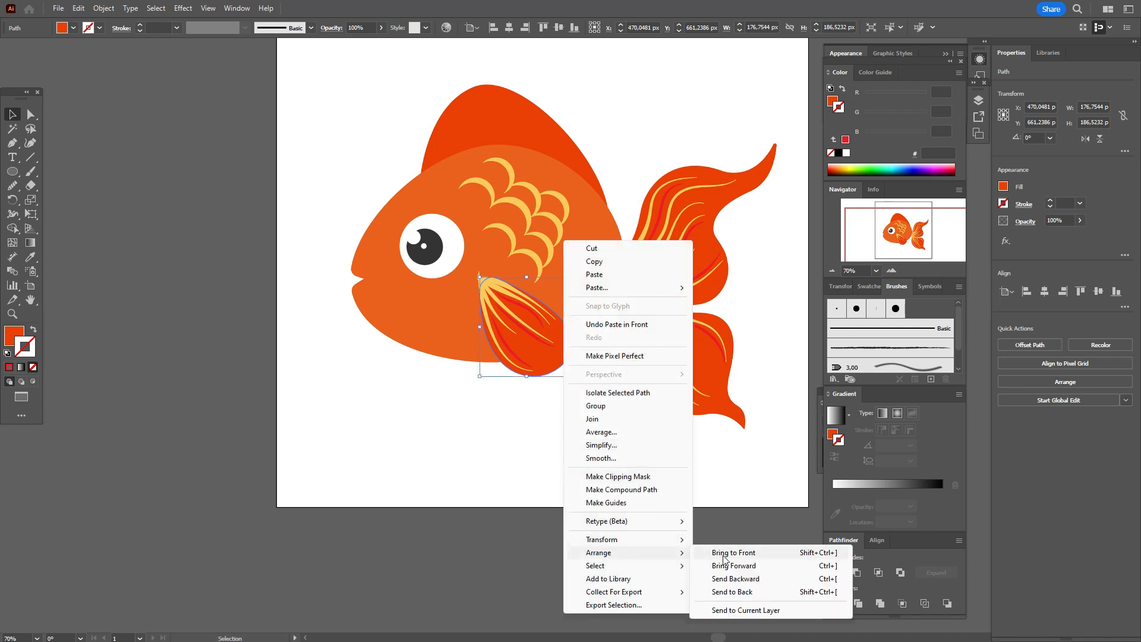
click(723, 552)
- Make a clipping mask from the copied side fin shape and its yellow and red strokes, and deselect it
drag(499, 419, 573, 311)
shift+click(469, 373)
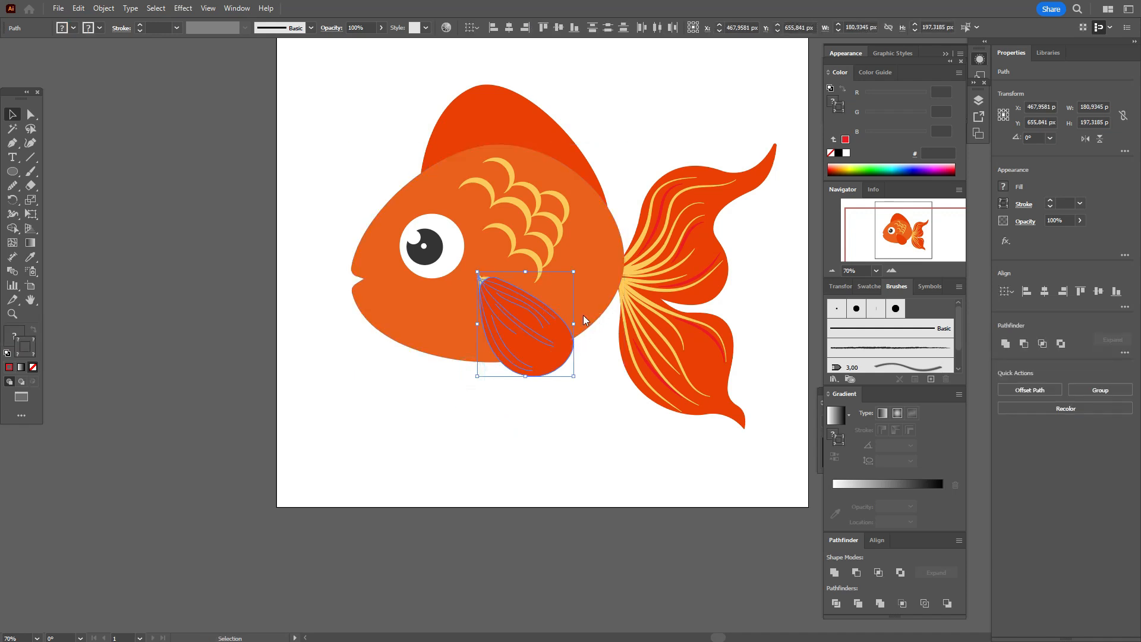
right_click(584, 272)
click(658, 481)
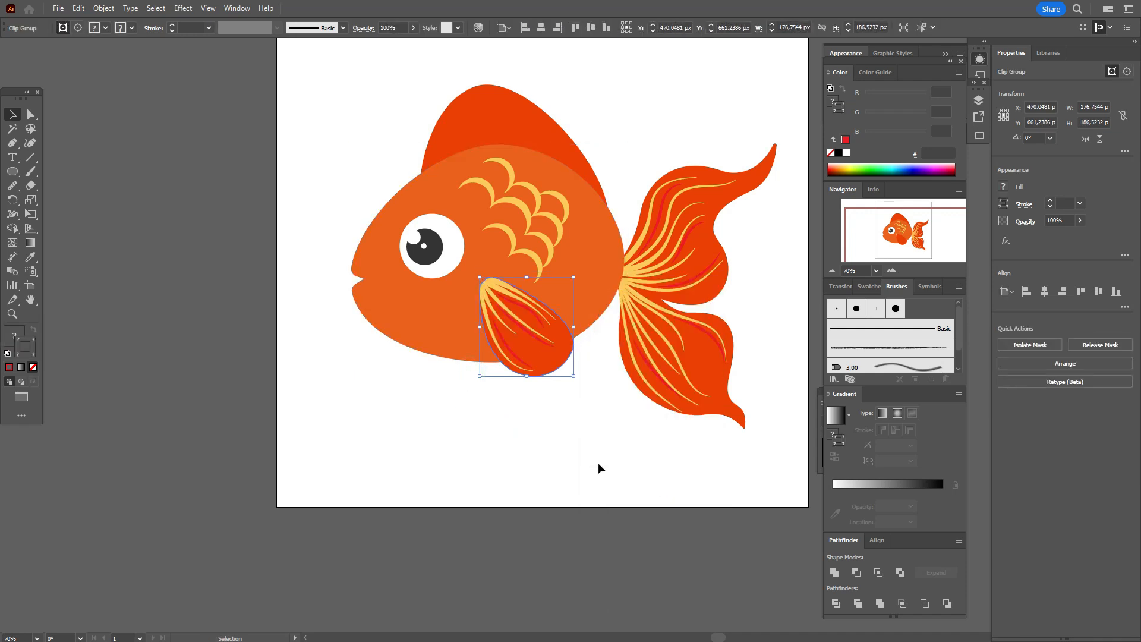
click(598, 465)
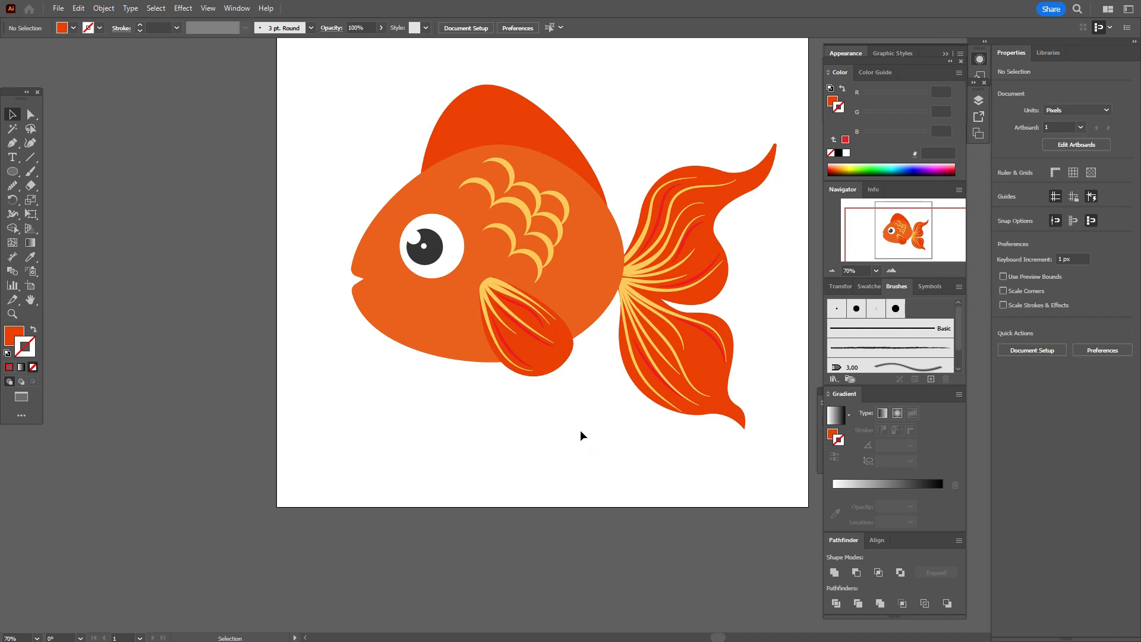
- Paint six wavy yellow strokes, hex fcca5b with no fill, spaced along the dorsal fin from the body edge upward
scroll(580, 432, up, 3)
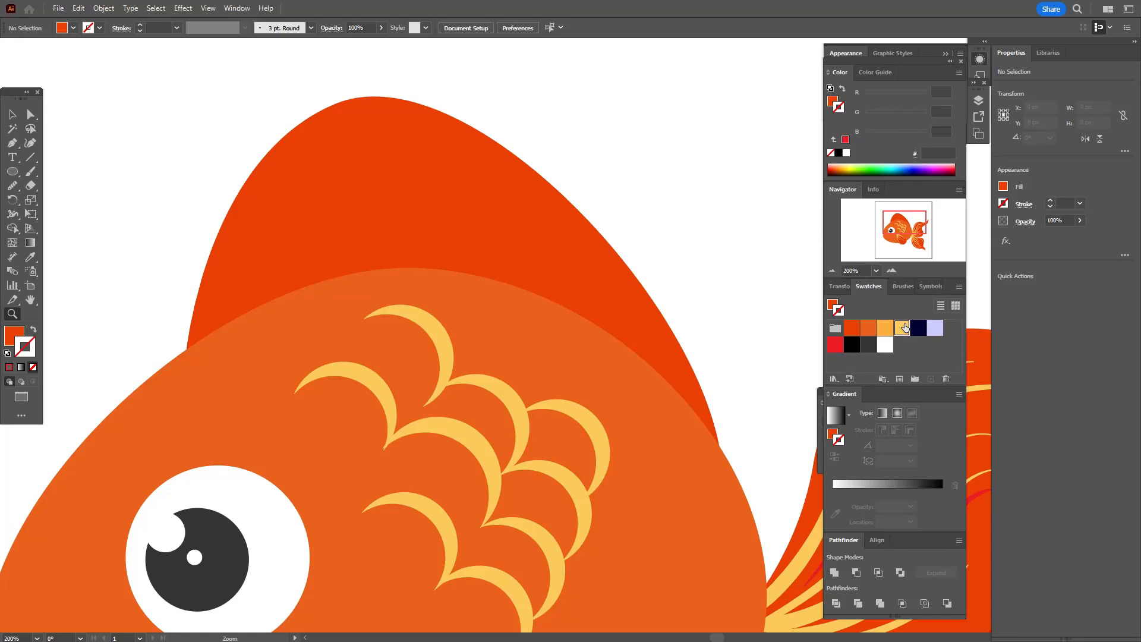
click(902, 328)
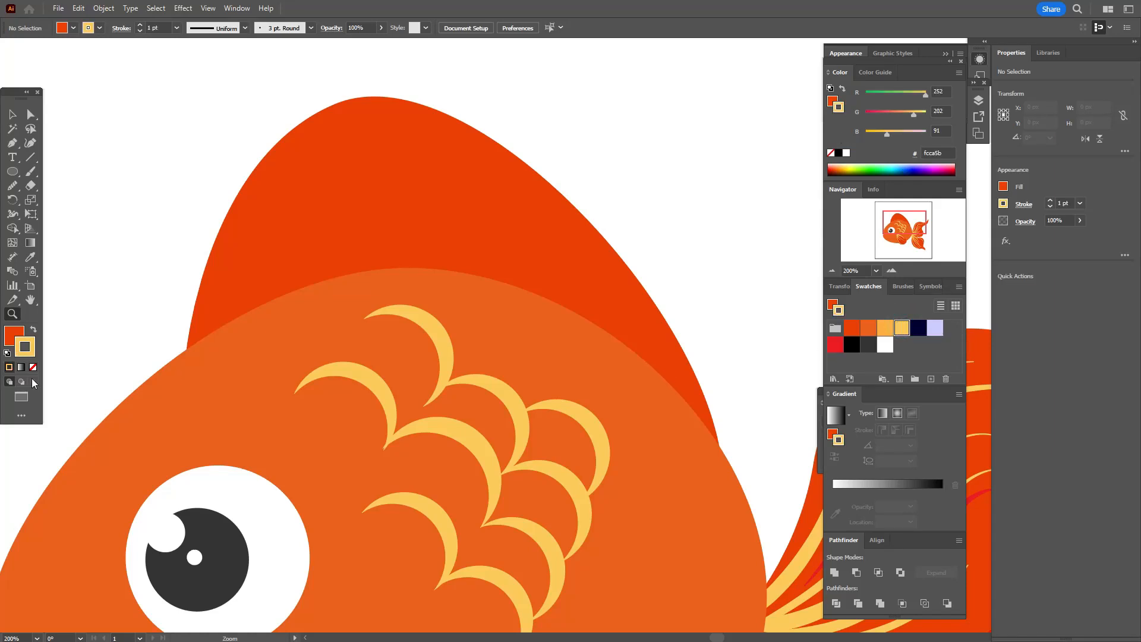
click(10, 343)
click(33, 368)
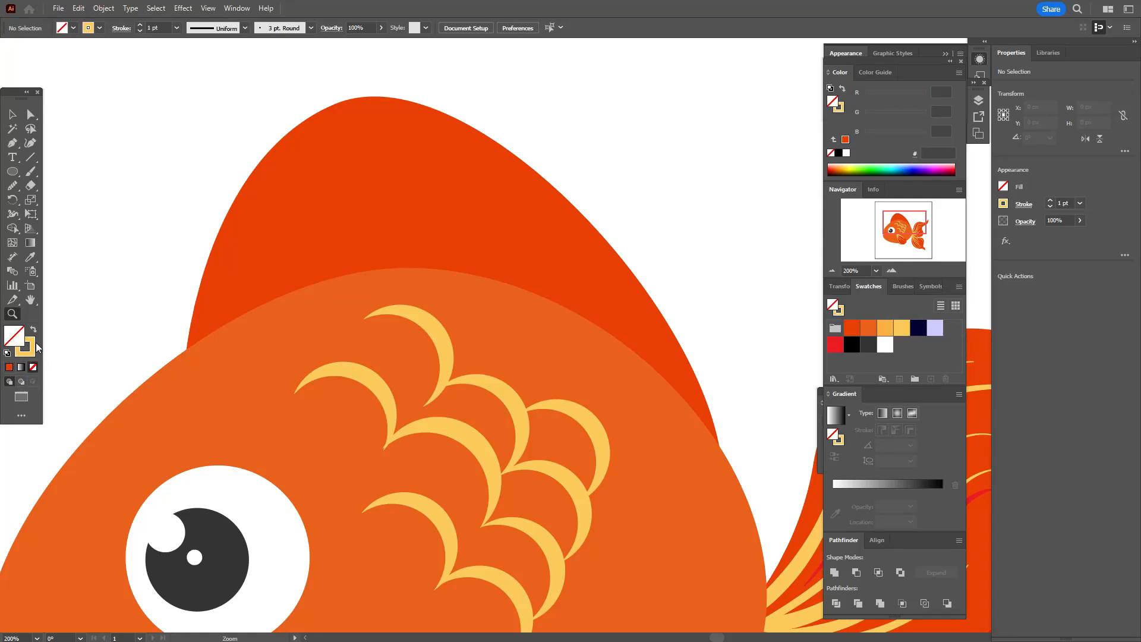
click(33, 347)
click(31, 172)
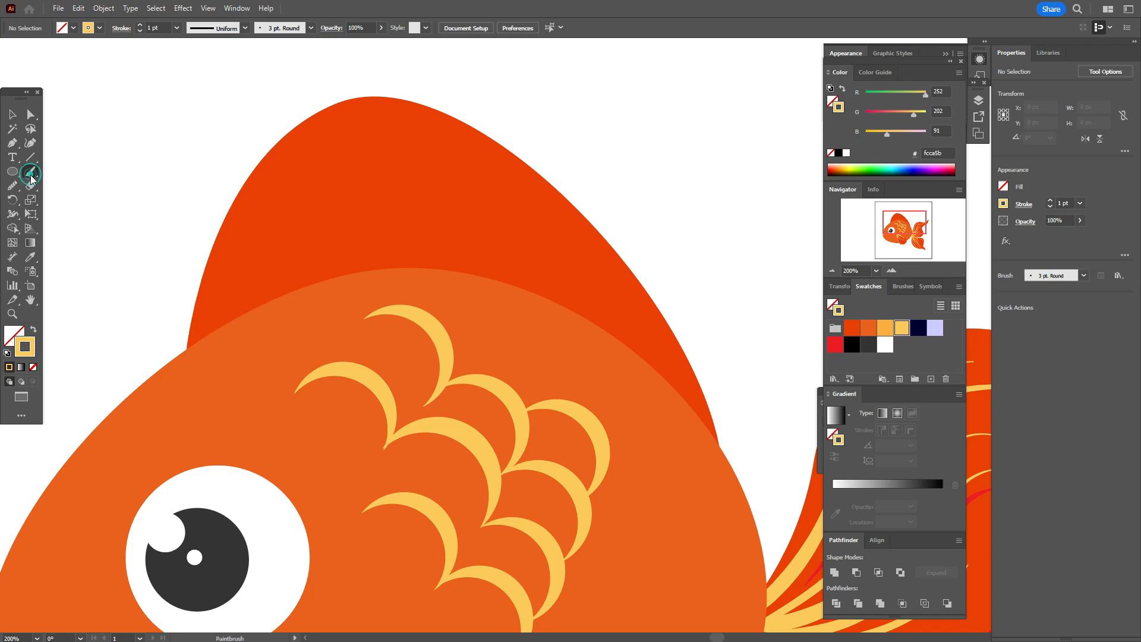
mouse_move(229, 330)
mouse_down()
mouse_move(248, 230)
mouse_move(364, 112)
mouse_up()
drag(304, 305, 390, 172)
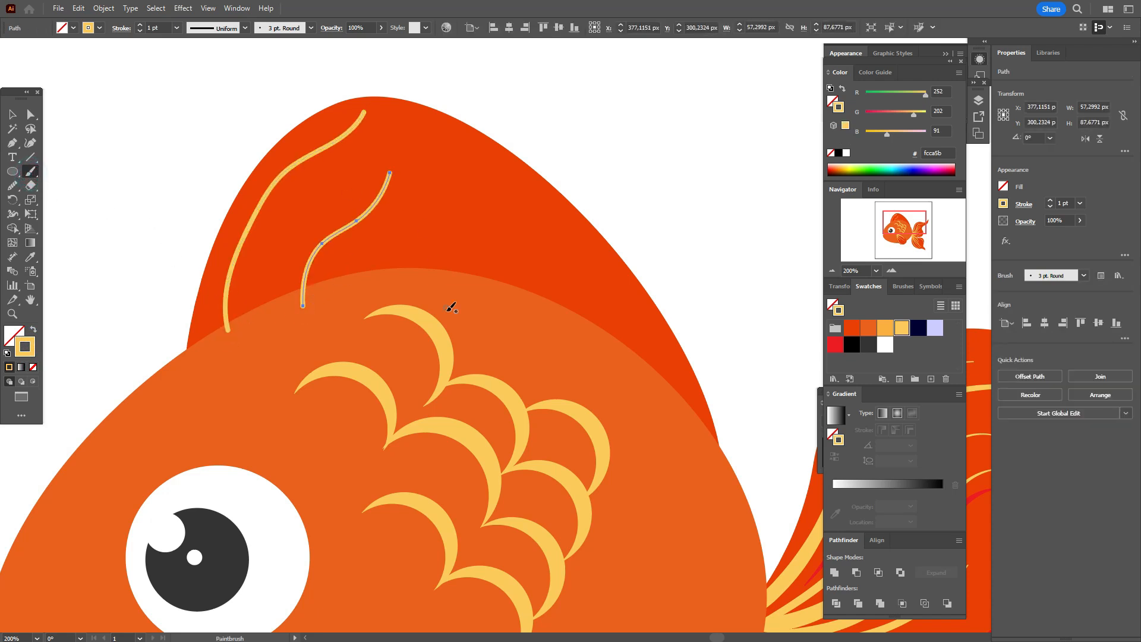
drag(396, 277, 480, 198)
drag(487, 295, 560, 222)
drag(565, 317, 612, 263)
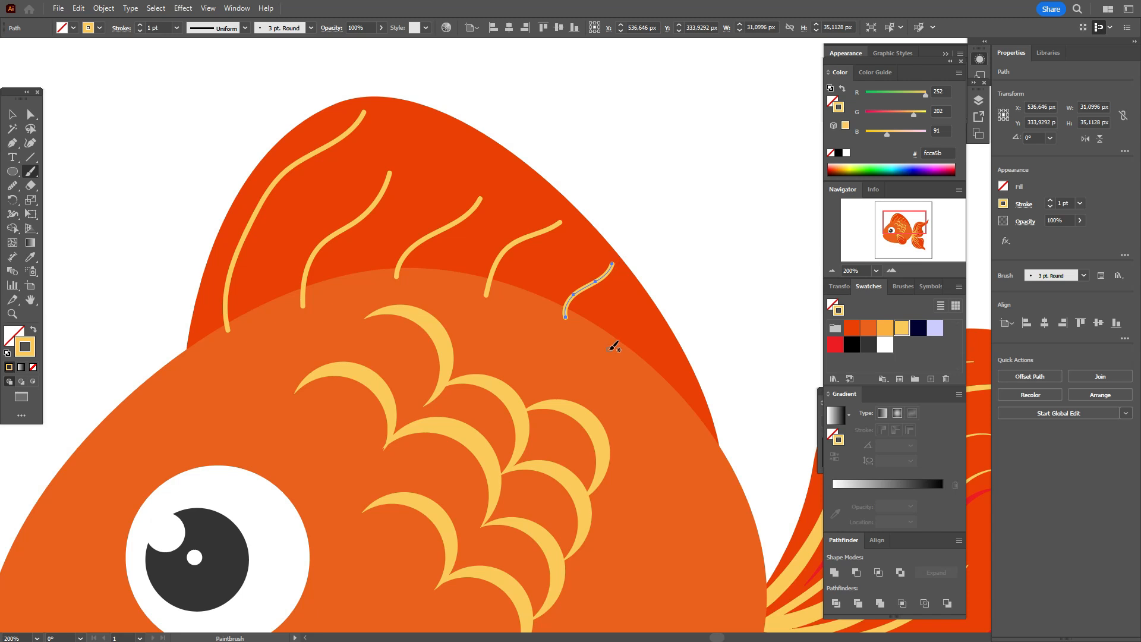
drag(626, 367, 654, 316)
- Select the six yellow dorsal-fin strokes together and apply the Basic brush to them
key(v)
key(ctrl+a)
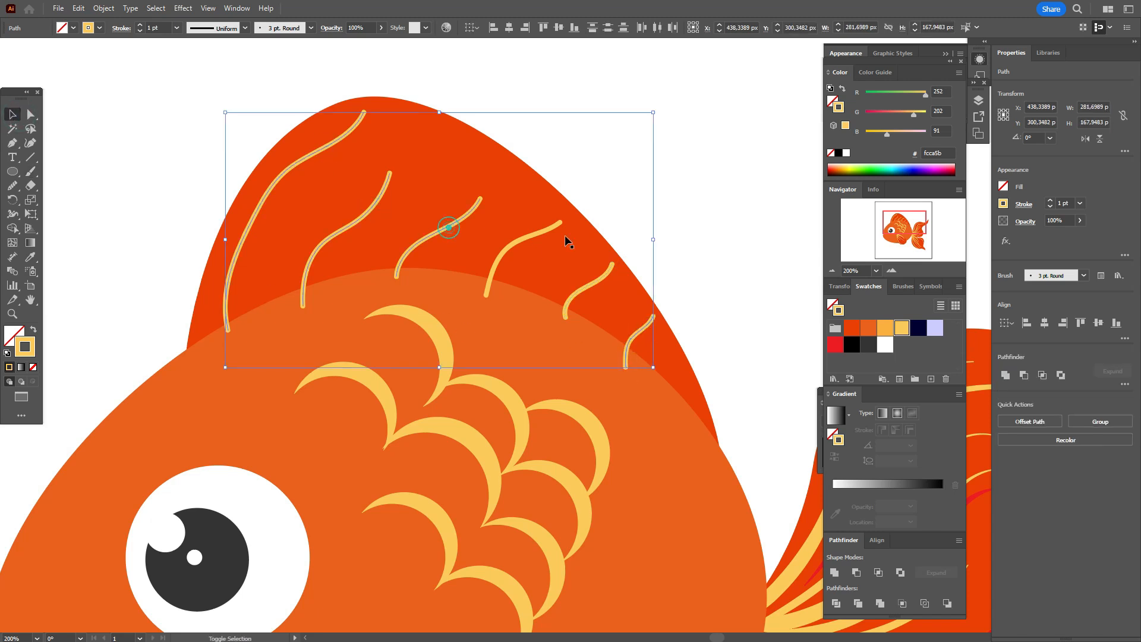
click(902, 286)
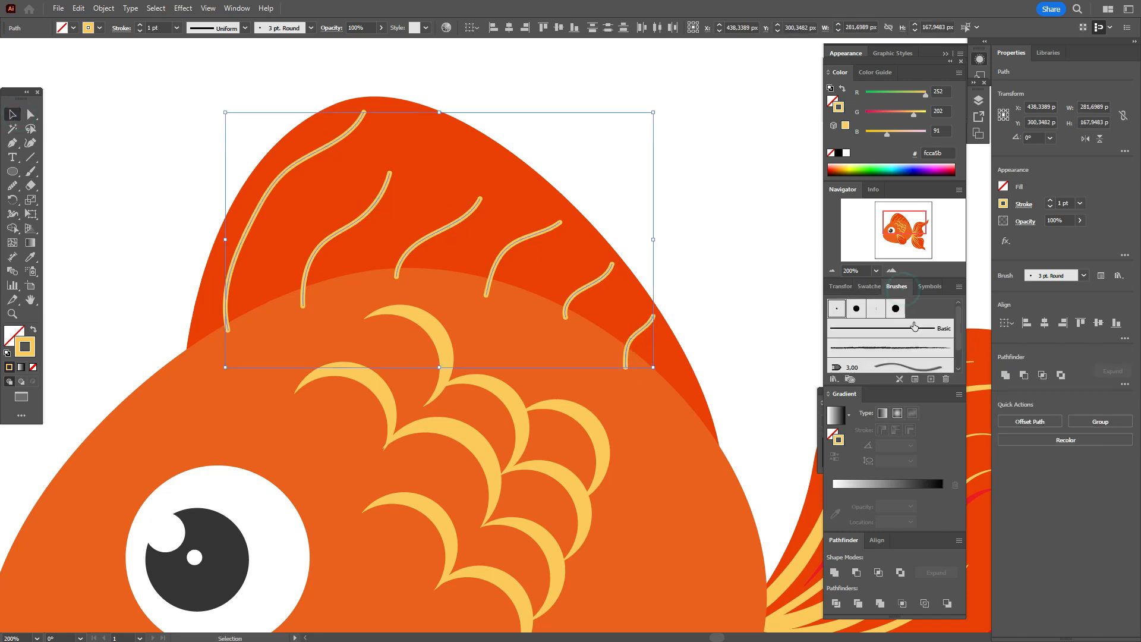
click(916, 326)
- Give the dorsal-fin strokes the half-ellipse width profile at 5 pt, and send them with the fin behind the body
click(1023, 205)
click(998, 389)
click(984, 521)
text(5)
key(Return)
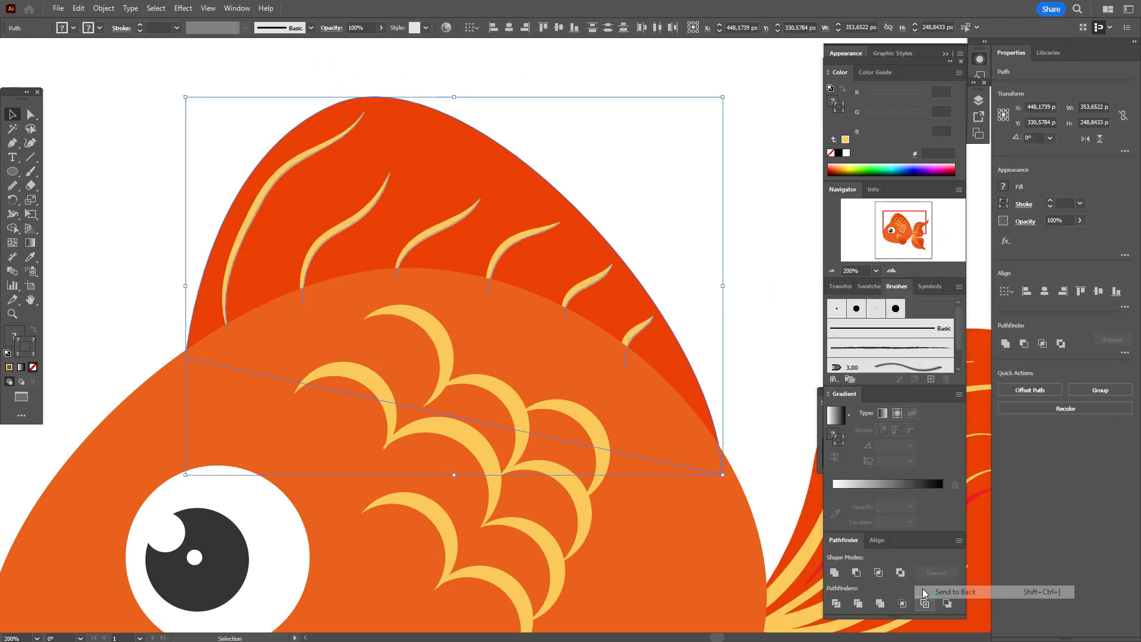
click(690, 222)
- Move the first dorsal-fin stroke slightly inward, and reposition and rotate the third, fourth and fifth strokes for even spacing
click(258, 225)
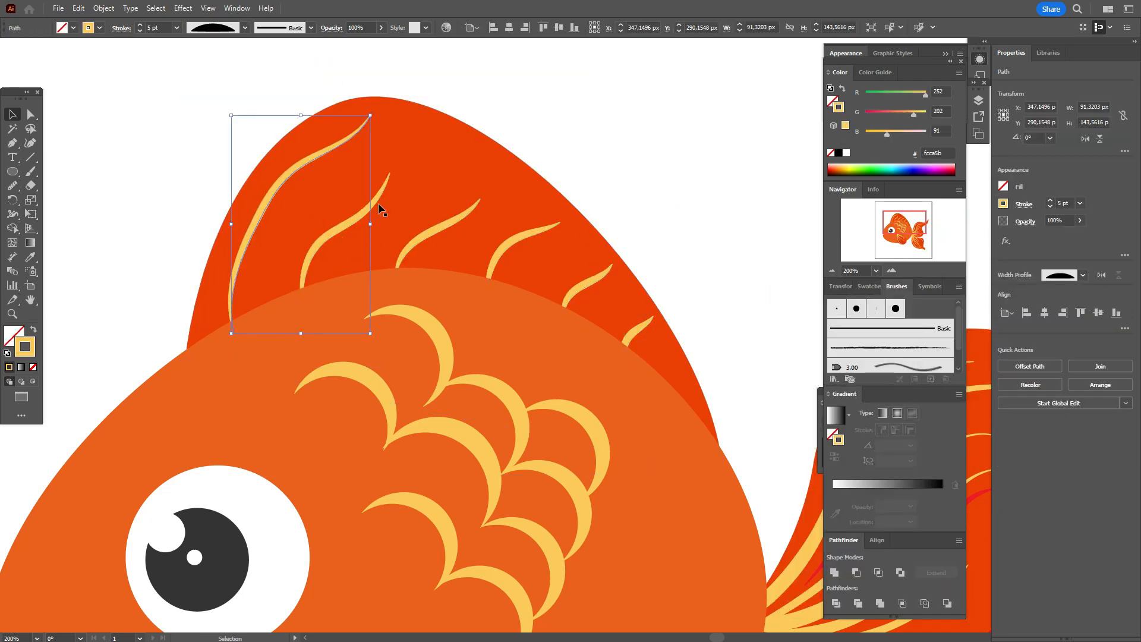
click(438, 230)
drag(489, 239, 487, 227)
click(511, 241)
drag(573, 261, 571, 250)
click(585, 285)
drag(623, 299, 623, 293)
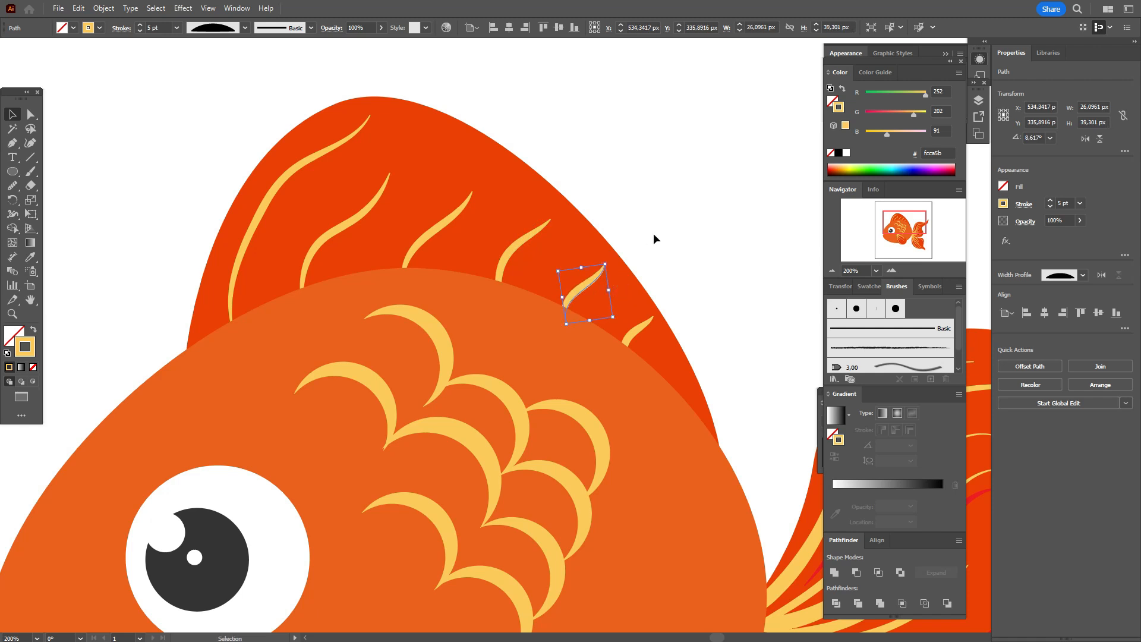
- Paint six wavy red strokes, hex ed1c24 with no fill, between the yellow strokes along the dorsal fin
click(653, 238)
key(b)
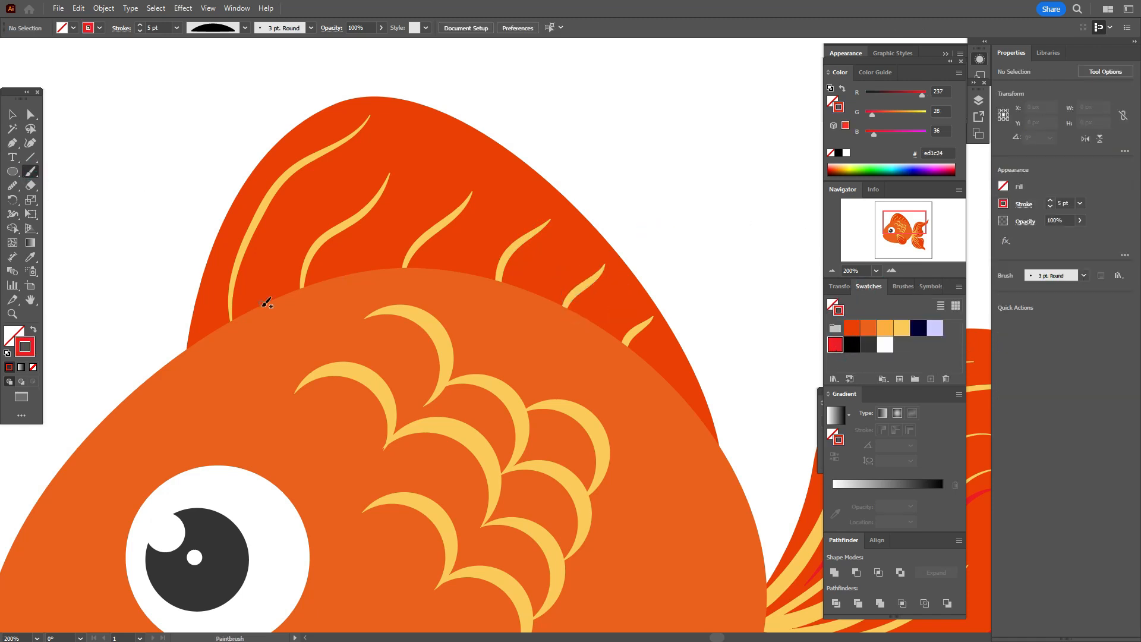
drag(271, 308, 366, 154)
drag(364, 280, 437, 172)
drag(454, 279, 511, 178)
drag(538, 307, 587, 236)
drag(592, 338, 633, 283)
mouse_move(649, 375)
mouse_down()
mouse_move(673, 340)
mouse_move(672, 350)
mouse_up()
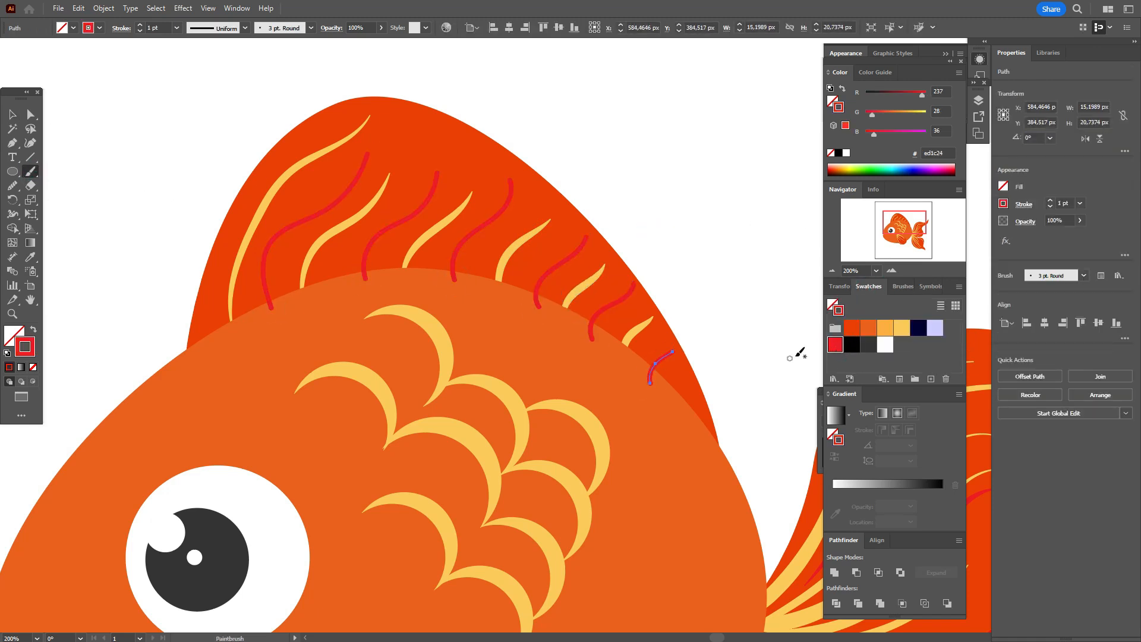
- Give the six red dorsal-fin strokes a 5 pt weight, the Basic brush and a tapered width profile
key(v)
click(619, 300)
shift+click(560, 267)
shift+click(659, 359)
shift+click(454, 265)
click(372, 242)
shift+click(291, 228)
shift+click(469, 235)
shift+click(572, 258)
shift+click(614, 303)
shift+click(656, 362)
click(1065, 203)
text(5)
click(903, 287)
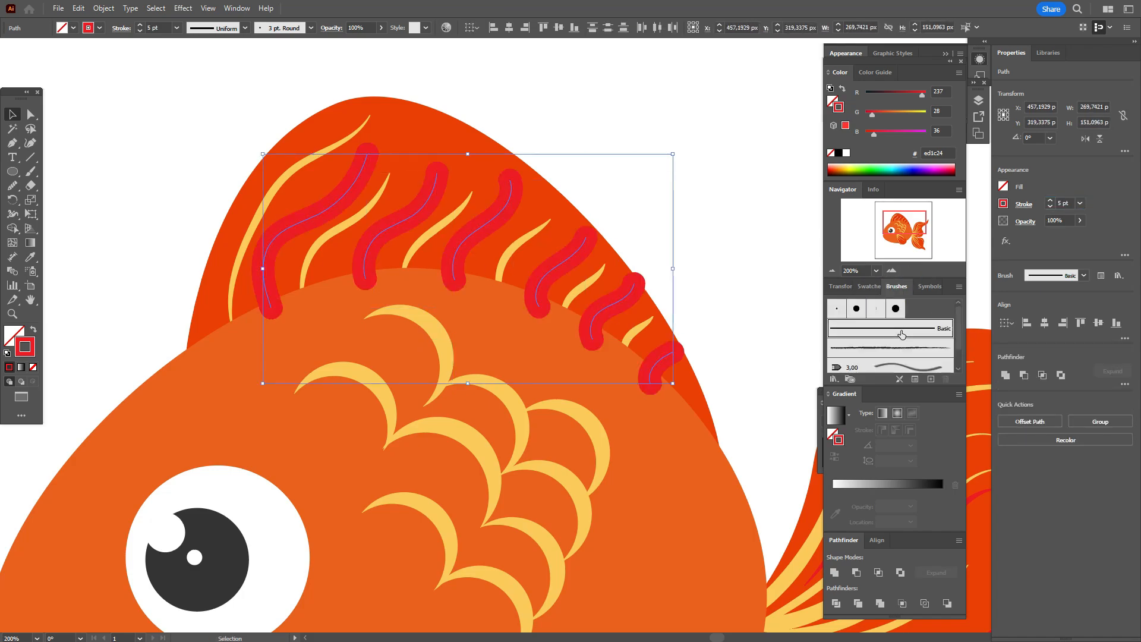
click(975, 523)
click(245, 101)
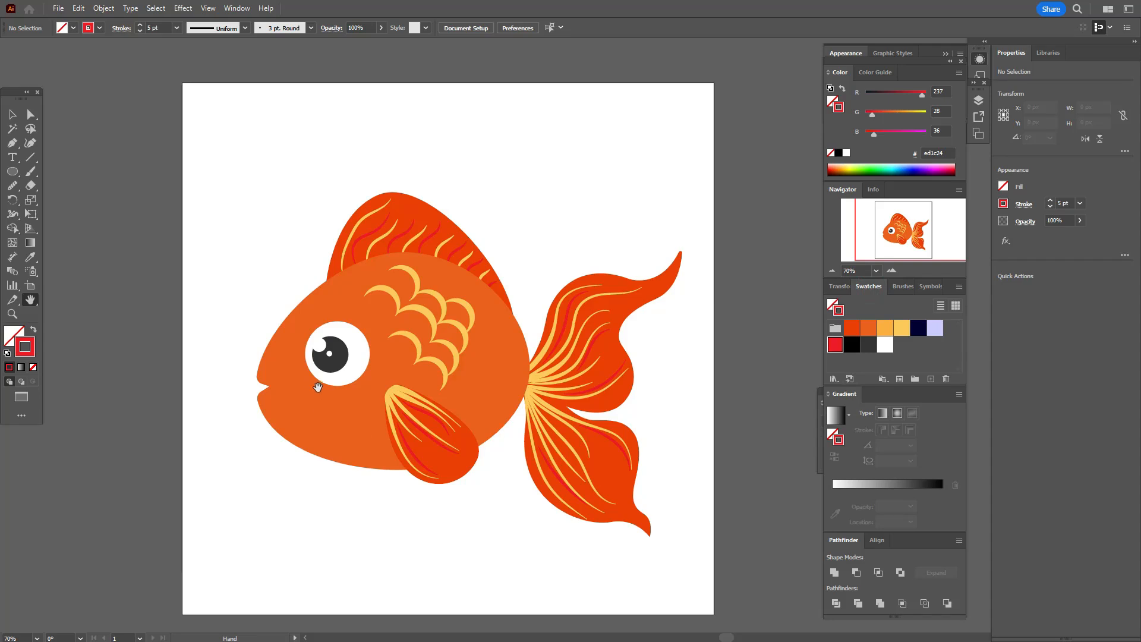
- Select the goldfish's orange body shape and show all swatches, including the gradient ones
drag(604, 432, 592, 407)
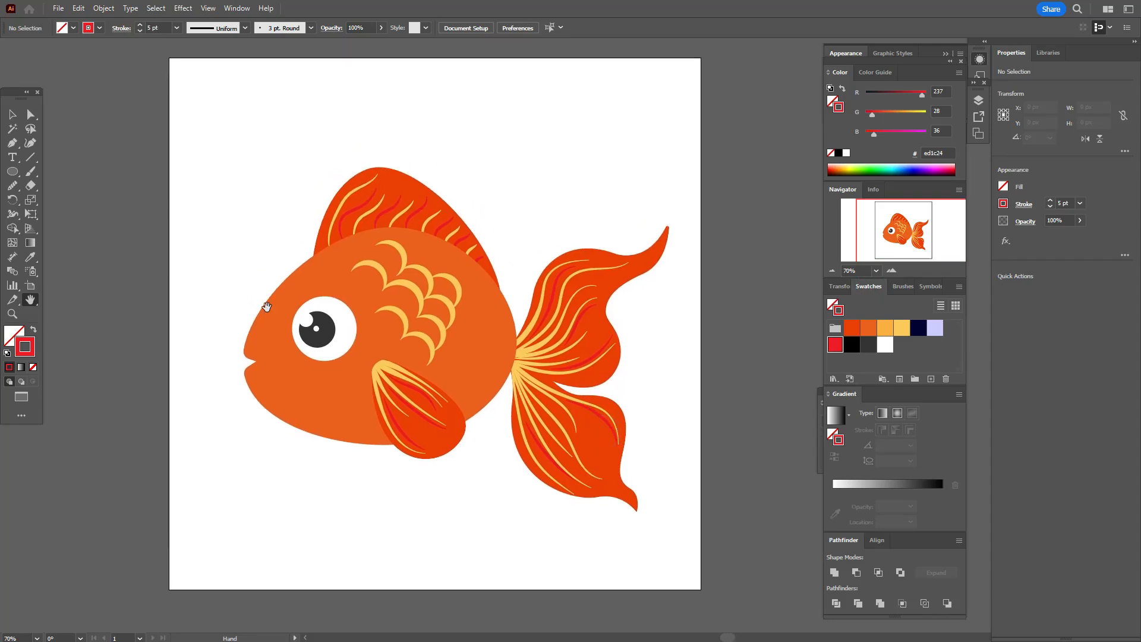
click(18, 114)
click(308, 277)
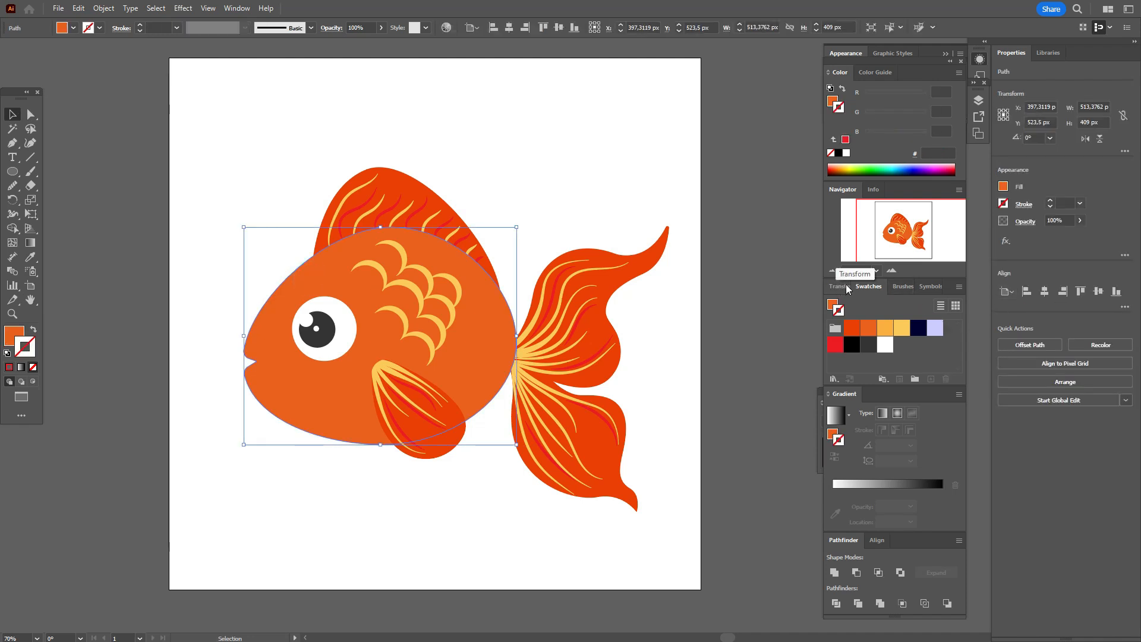
click(883, 379)
click(910, 393)
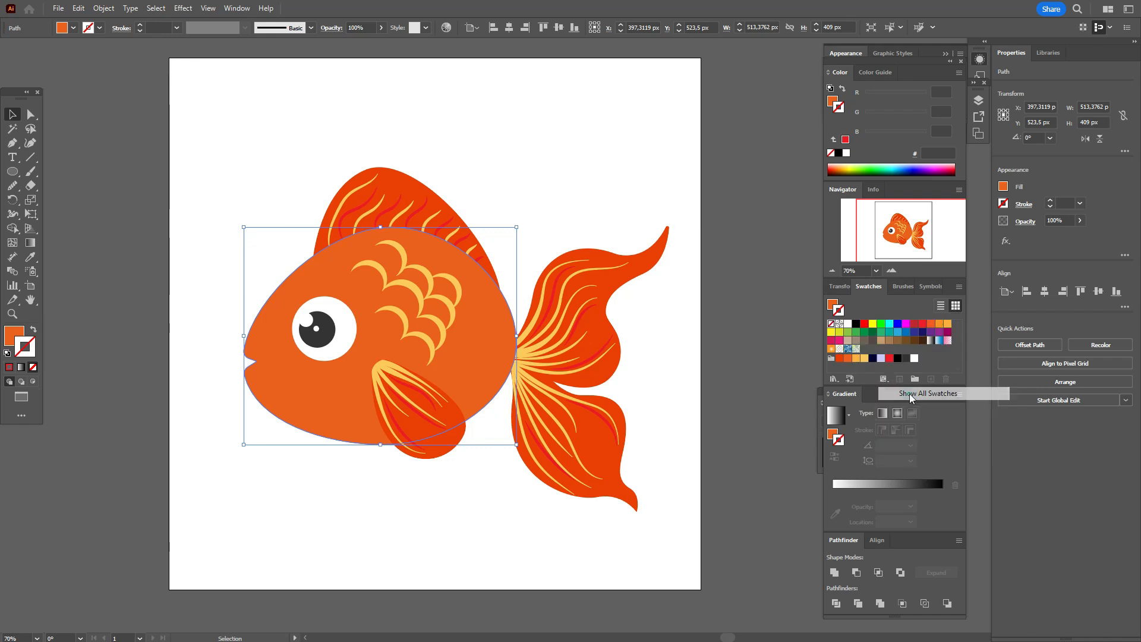
- Fill the body with the White, Black gradient swatch, leaving no stroke, and make the gradient radial
click(931, 343)
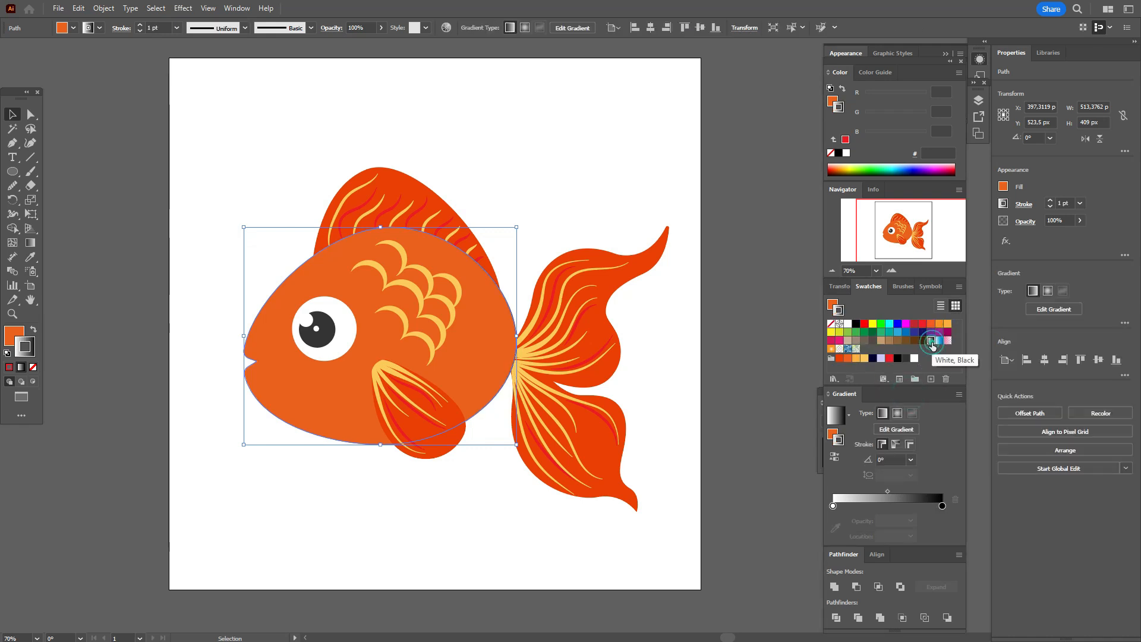
key(ctrl+z)
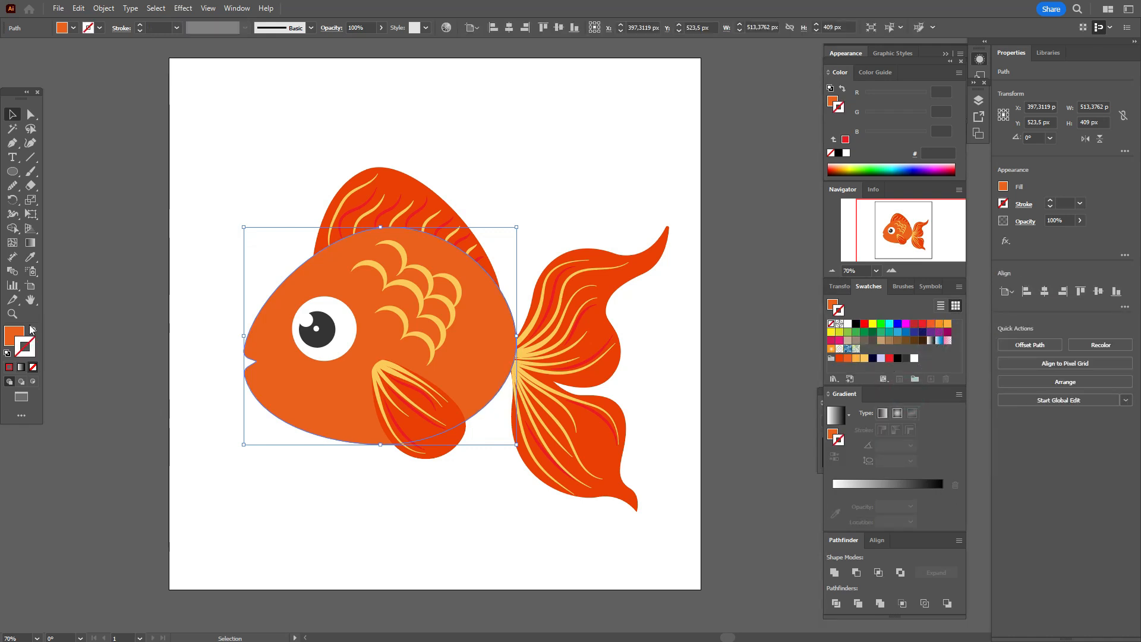
click(12, 336)
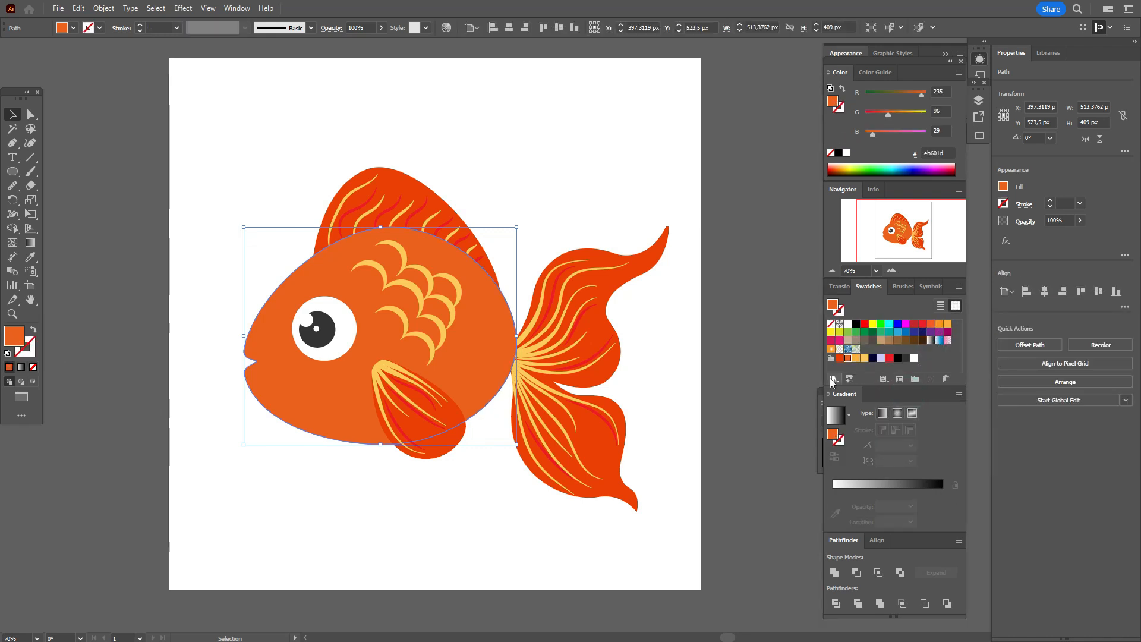
click(931, 343)
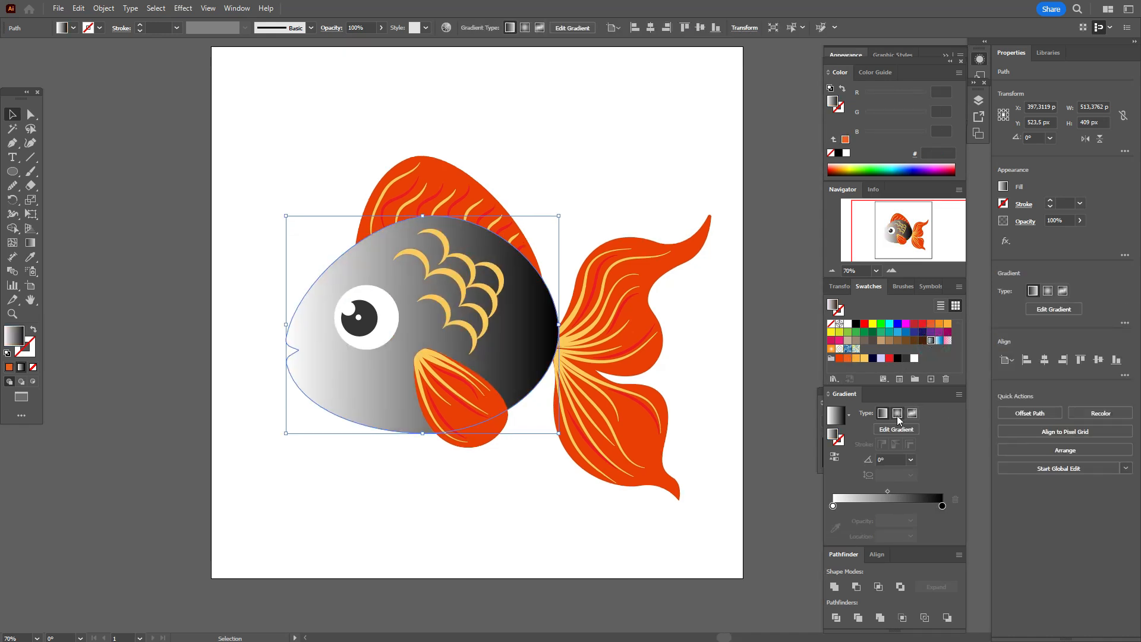
click(897, 415)
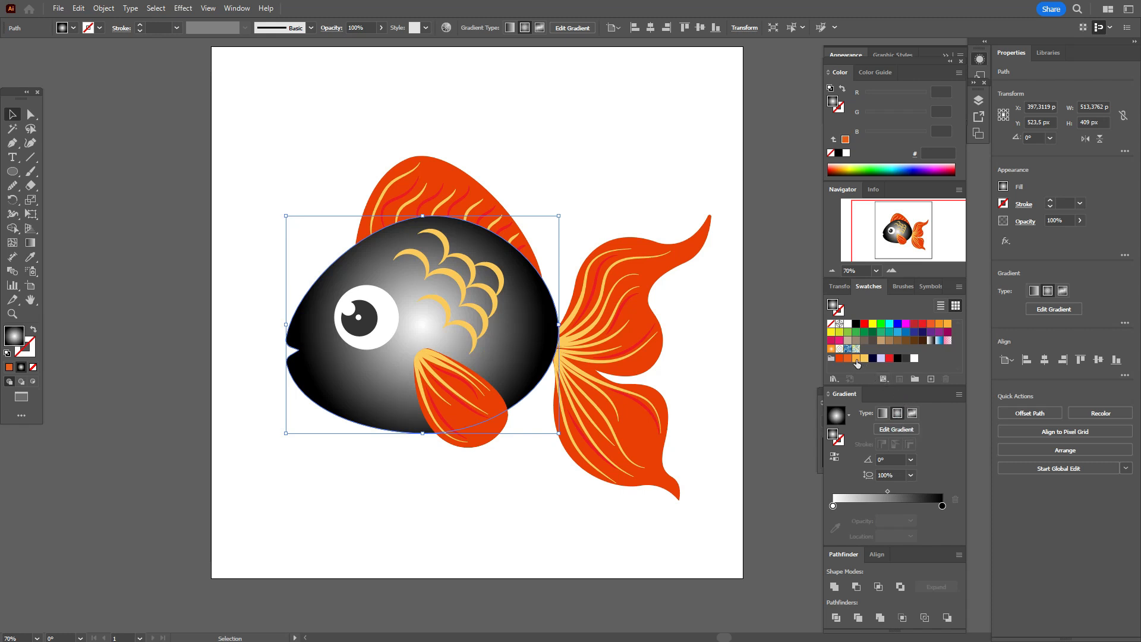
- Recolour the body gradient with light orange fbb040 at both ends, orange eb601d at about 60%, and red ed1c24 near the outer end
drag(857, 363, 834, 506)
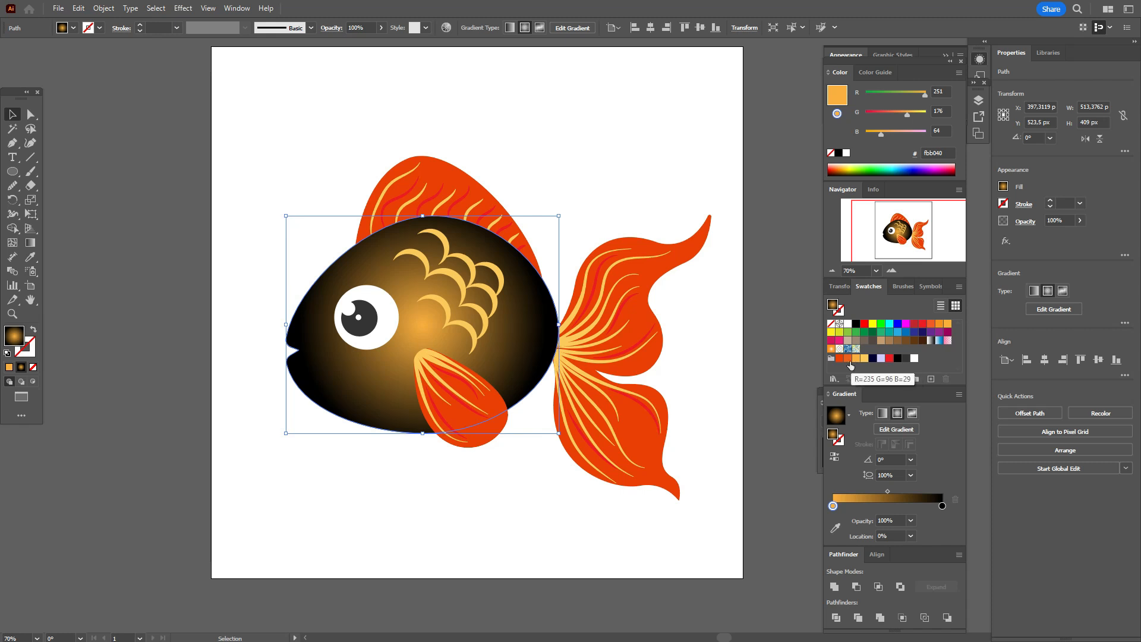
drag(848, 357, 887, 502)
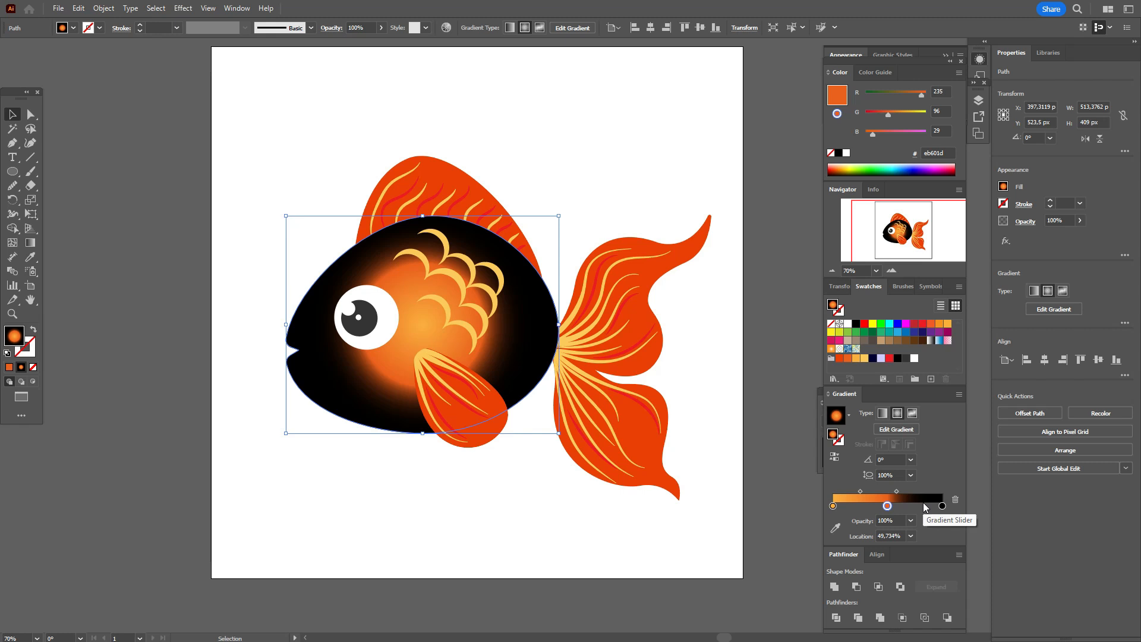
drag(889, 358, 916, 500)
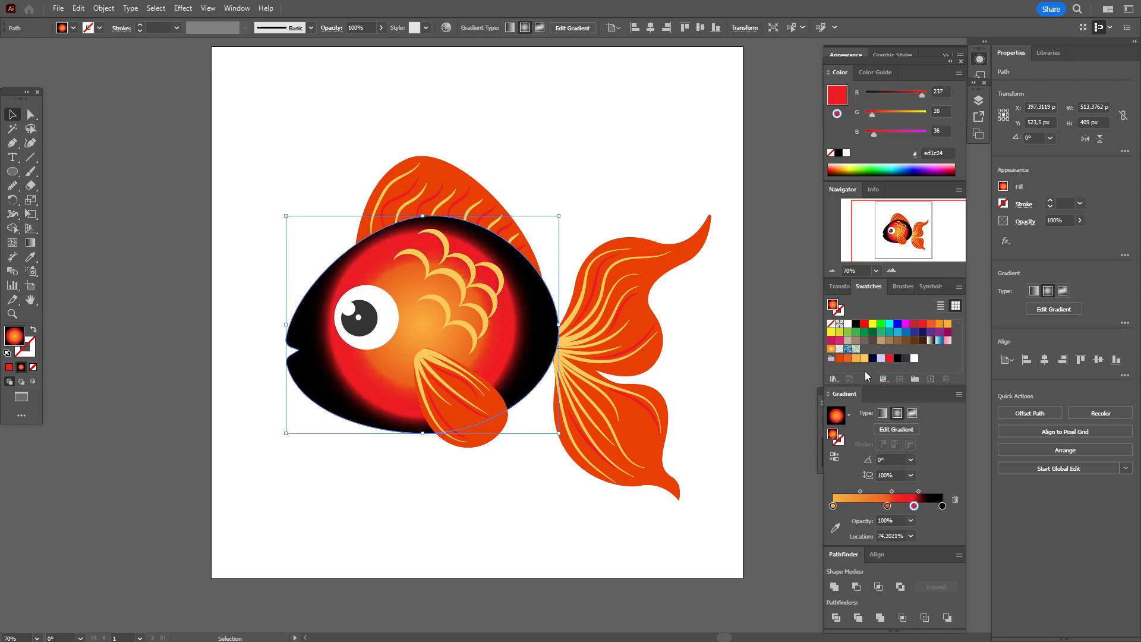
drag(855, 358, 928, 507)
click(933, 491)
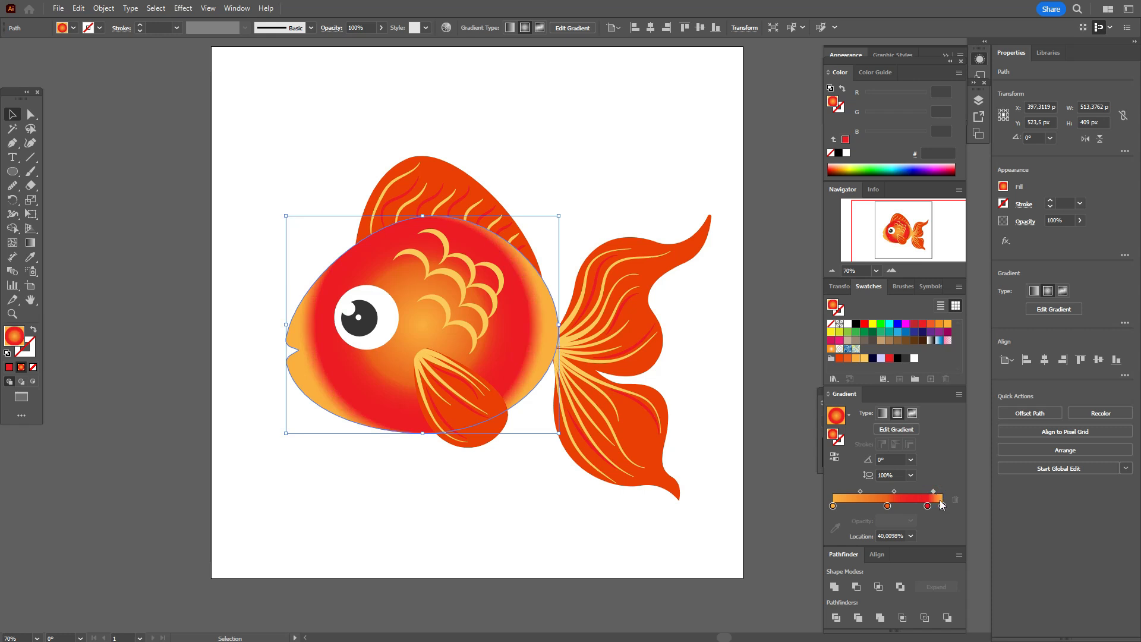
drag(888, 506, 901, 516)
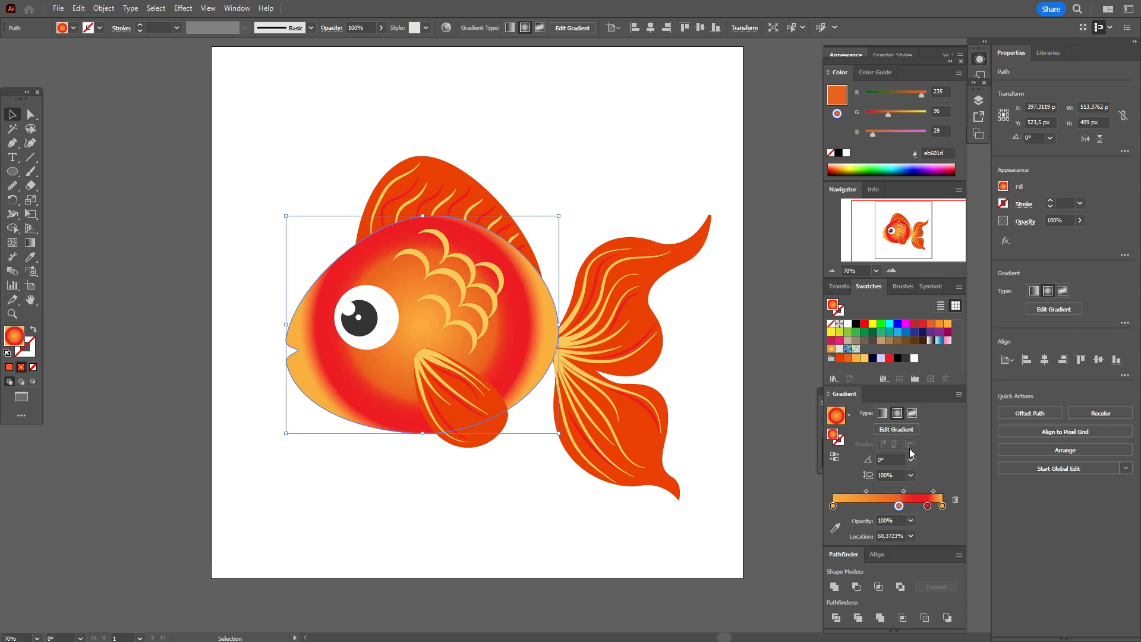
- Redraw the radial gradient diagonally across the body from above the eye toward the lower tail side, at about -49.5°
click(30, 244)
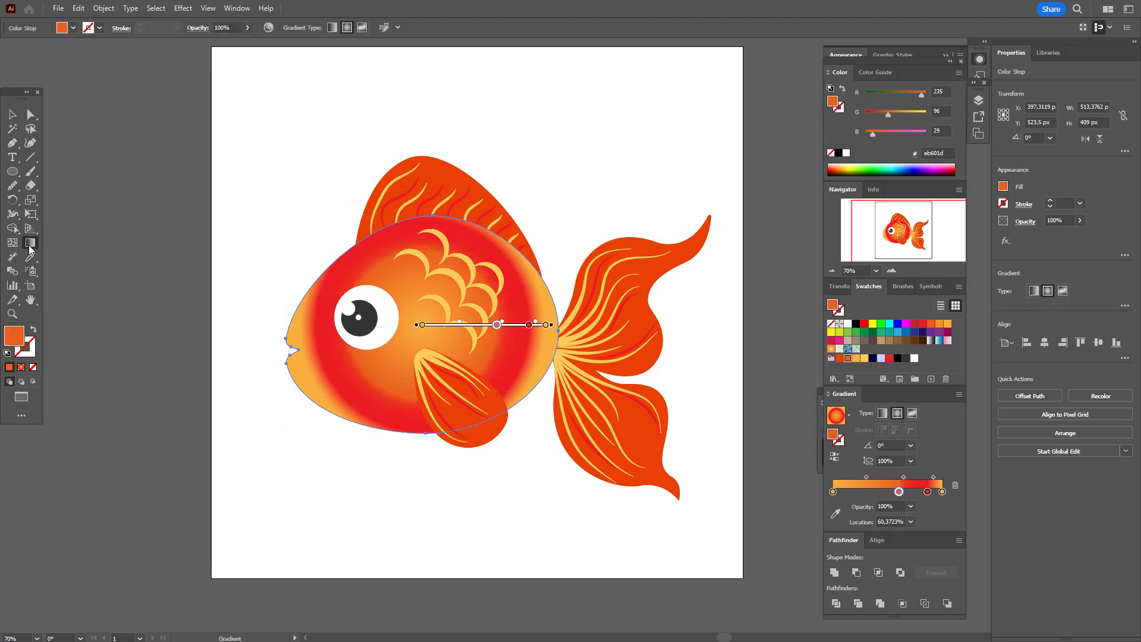
mouse_move(369, 152)
mouse_down()
mouse_move(429, 398)
mouse_move(481, 410)
mouse_move(478, 378)
mouse_move(482, 452)
mouse_move(469, 432)
mouse_move(475, 444)
mouse_up()
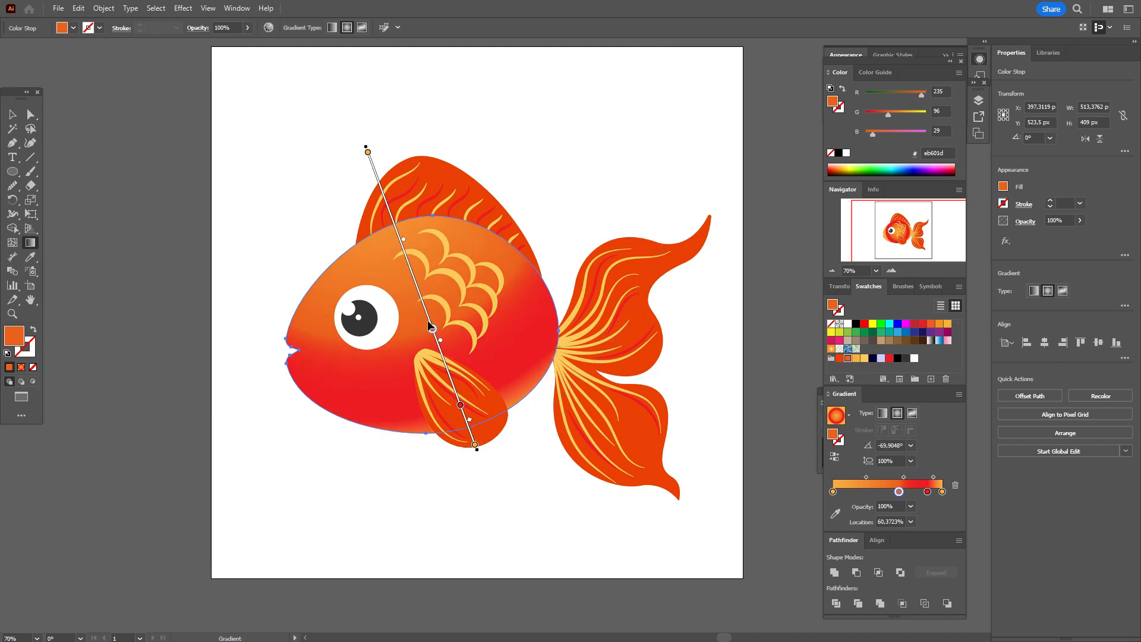
drag(407, 206, 558, 348)
drag(292, 210, 527, 421)
drag(371, 157, 567, 386)
drag(522, 336, 522, 429)
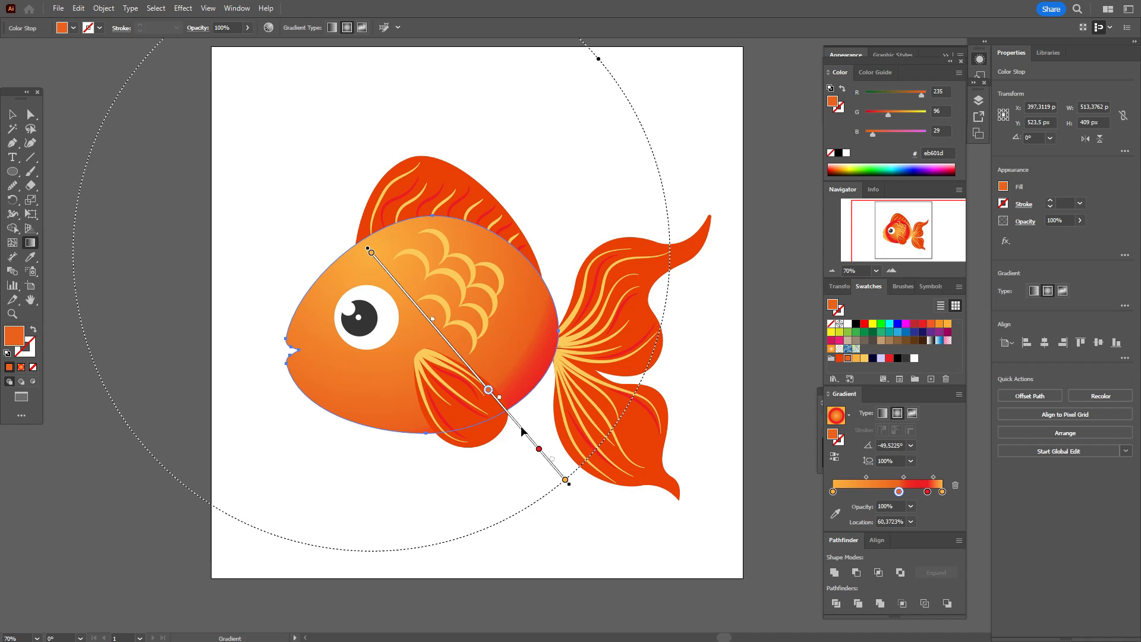
- Shift the body gradient's orange, red and outer light-orange stops inward, placing the red stop at about 63%
drag(491, 395, 465, 364)
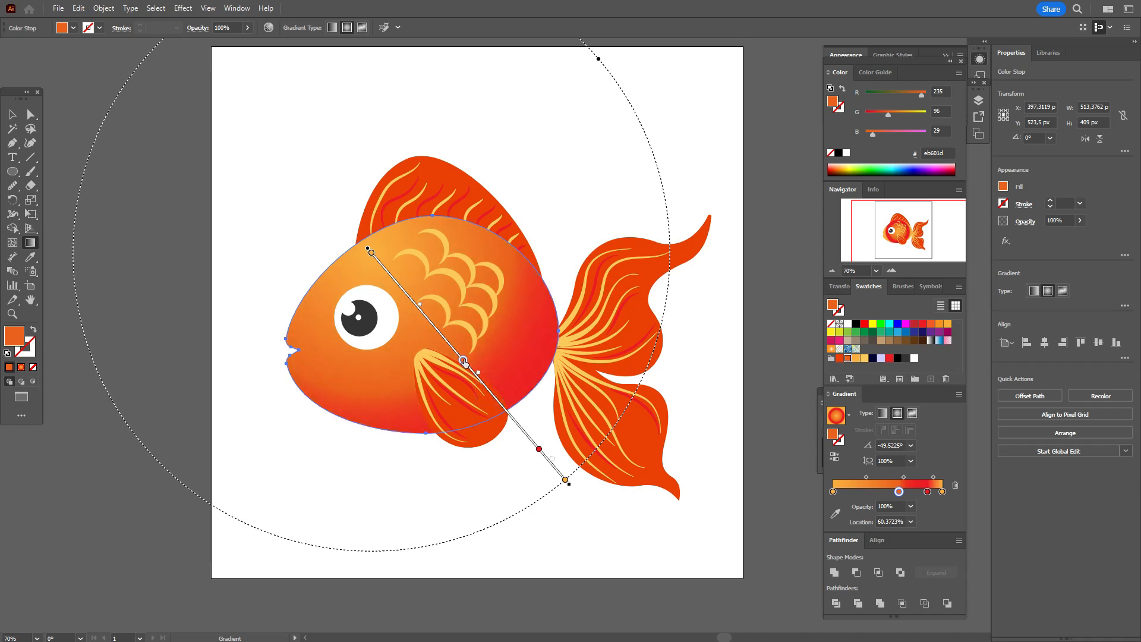
drag(538, 449, 494, 396)
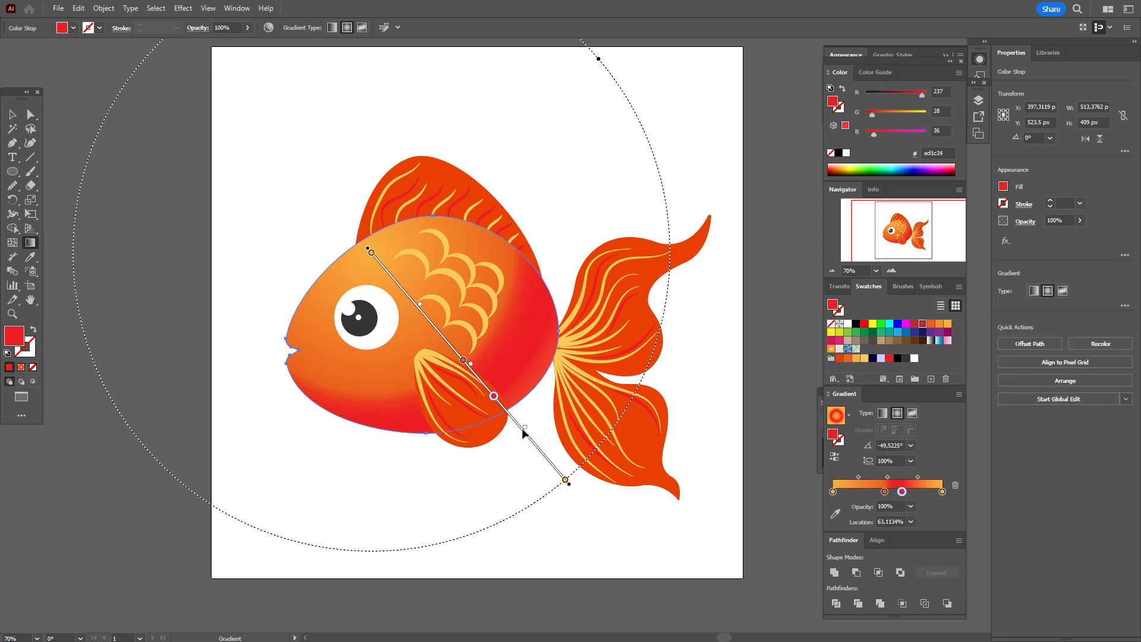
drag(565, 479, 527, 443)
click(494, 396)
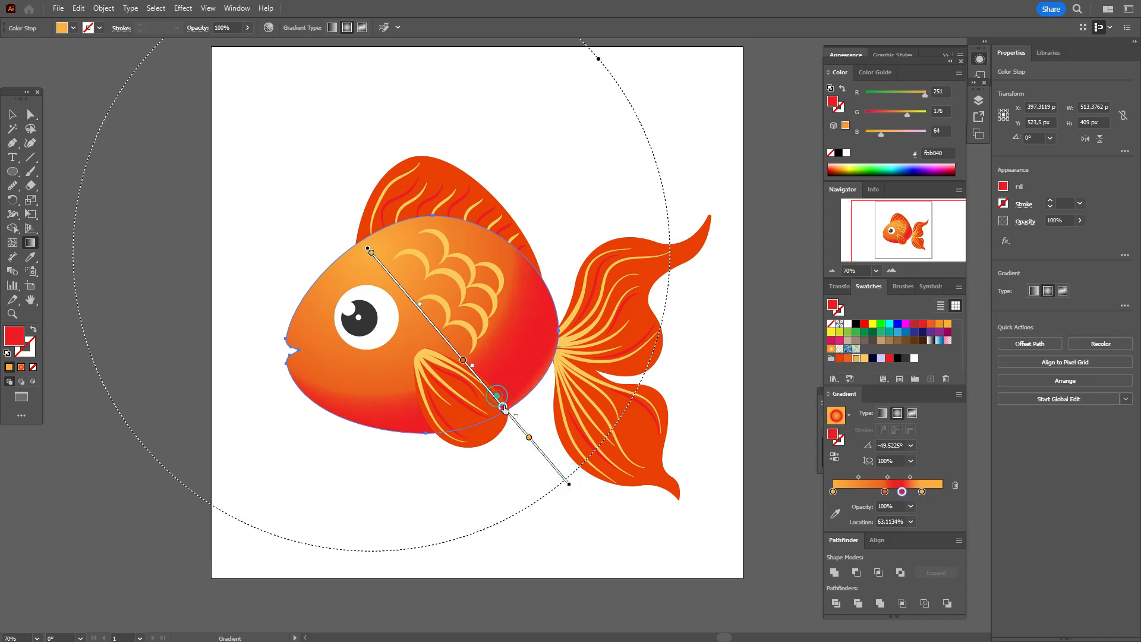
- Set the orange stop to about 32%, and turn the body gradient to -97° with its centre on the upper body
mouse_move(464, 360)
mouse_down()
mouse_move(433, 324)
mouse_move(481, 391)
mouse_move(450, 411)
mouse_move(488, 435)
mouse_up()
key(ctrl+z)
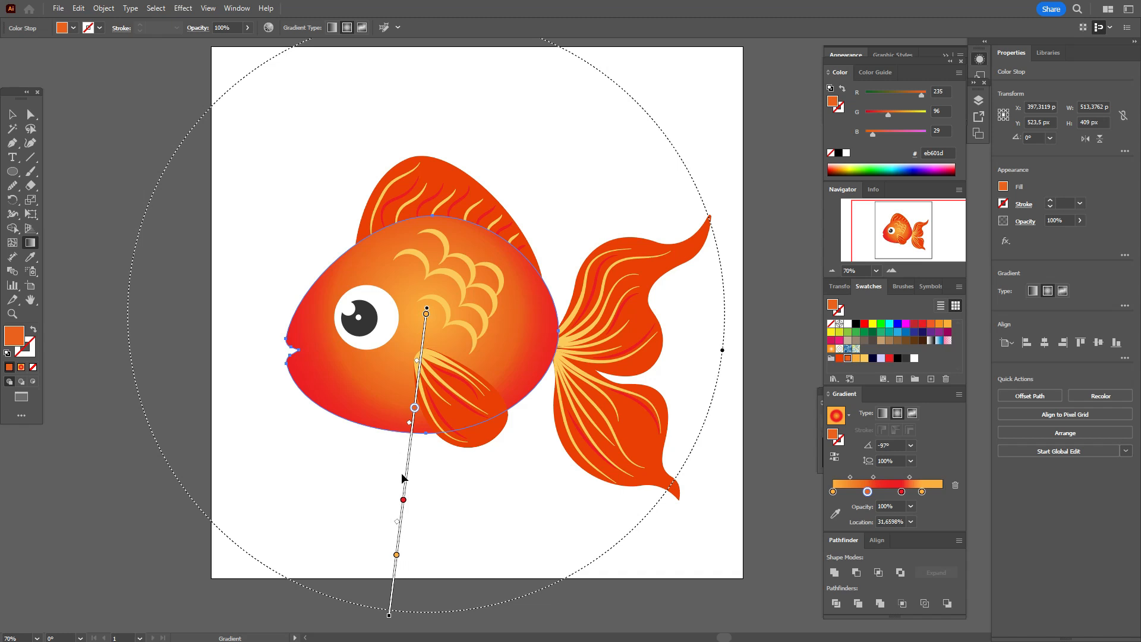
drag(406, 477, 409, 429)
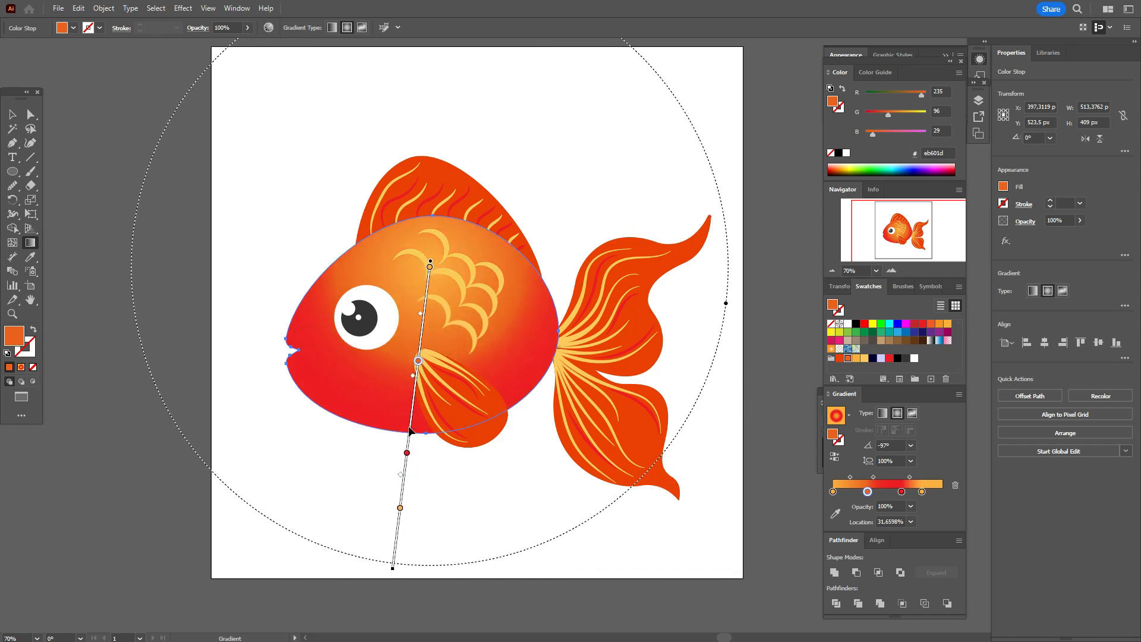
- Rotate the body gradient to about -59.7° and place its centre just above the eye
scroll(400, 294, up, 2)
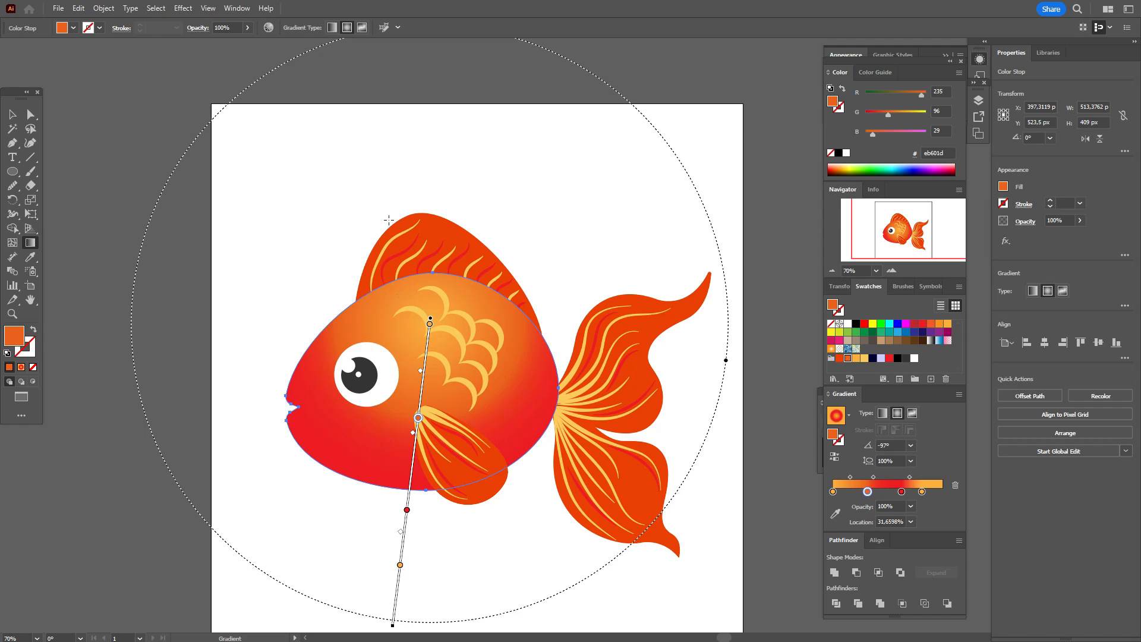
scroll(388, 220, up, 2)
mouse_move(469, 72)
mouse_down()
mouse_move(395, 84)
mouse_move(316, 168)
mouse_up()
mouse_move(502, 494)
mouse_down()
mouse_move(470, 469)
mouse_move(450, 475)
mouse_move(462, 492)
mouse_move(442, 483)
mouse_up()
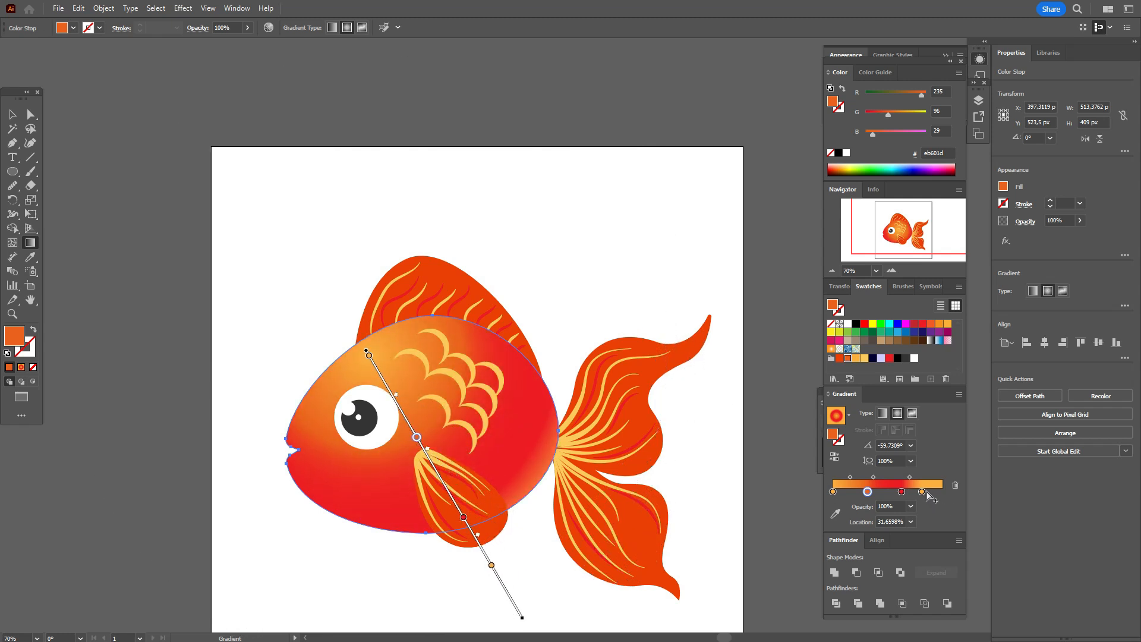
- Return the body gradient's outer stop to the end, set orange to about 61.6%, and shift the gradient centre above the head
mouse_move(922, 492)
mouse_down()
mouse_move(942, 492)
mouse_move(887, 494)
mouse_move(901, 494)
mouse_up()
drag(435, 474, 425, 445)
drag(421, 419, 411, 407)
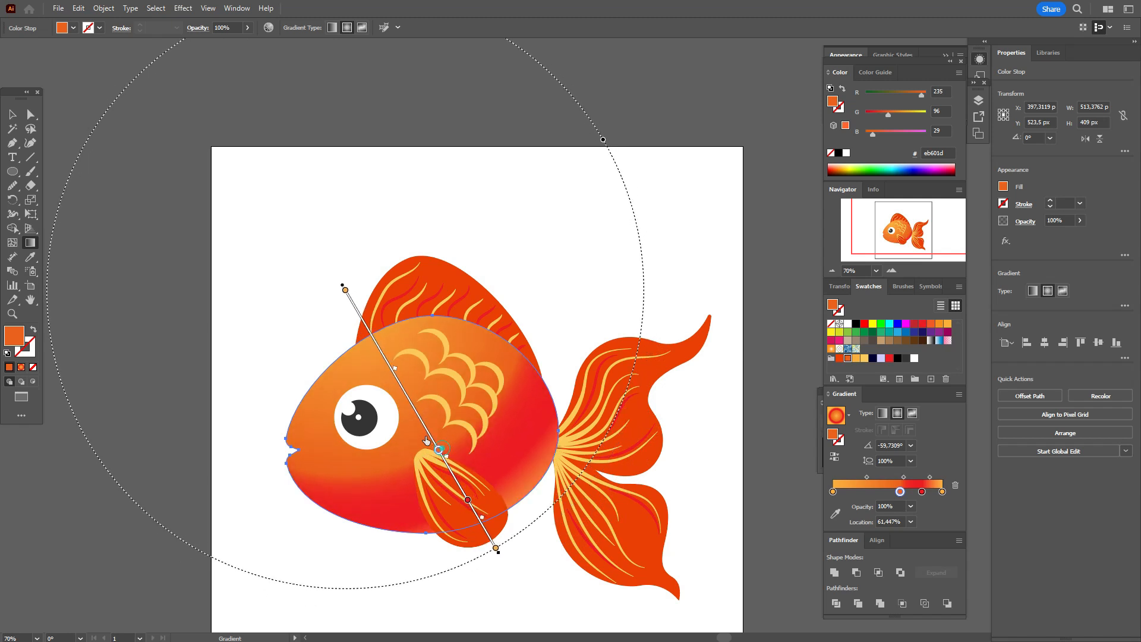
click(435, 454)
drag(395, 369, 407, 389)
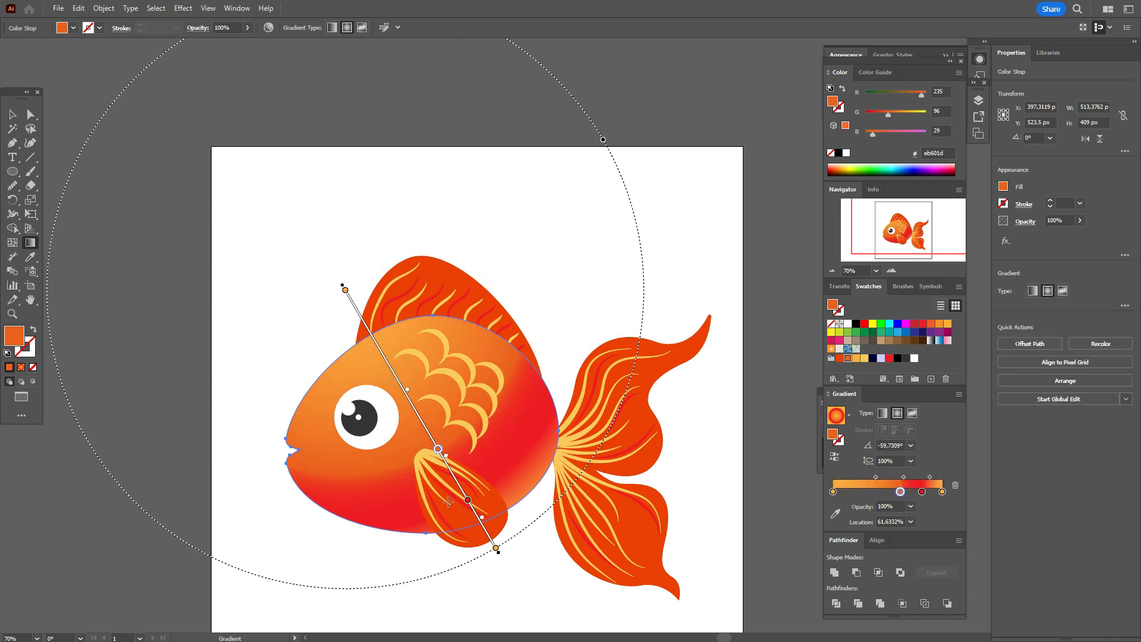
- Fine-tune the body gradient with the orange stop at about 60%, the red stop at about 85%, and adjusted midpoints between colours
click(469, 501)
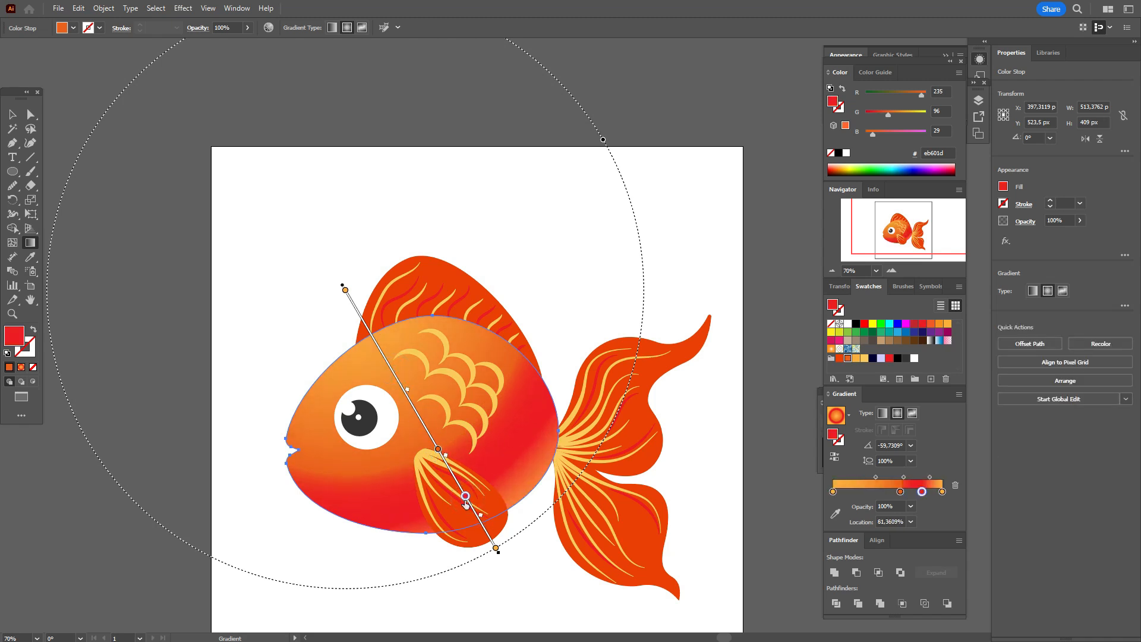
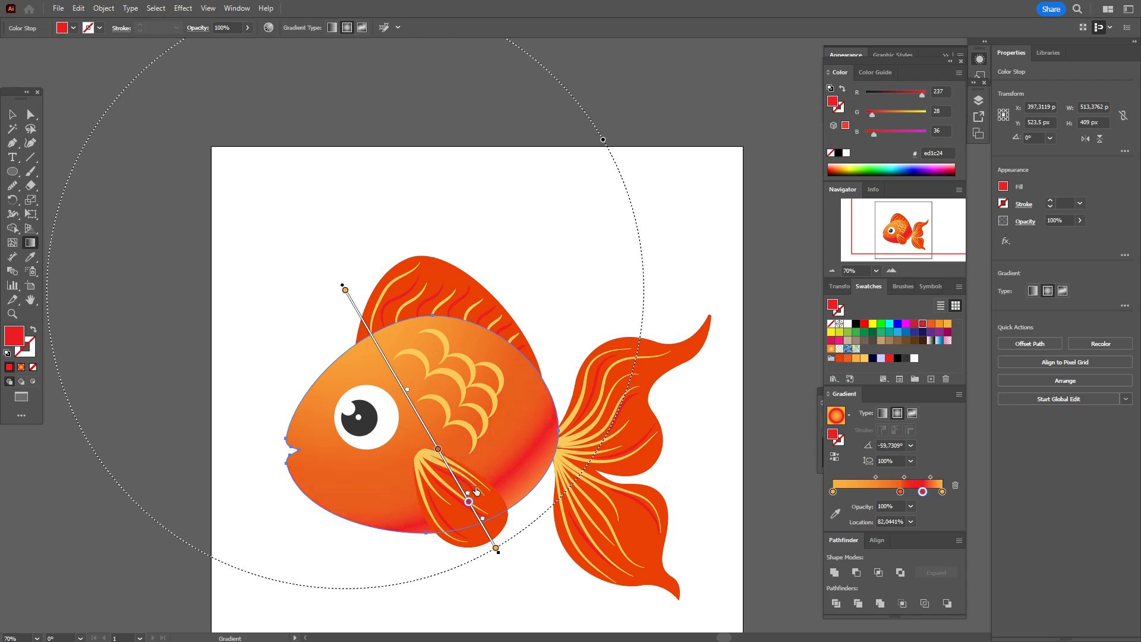
drag(472, 483, 472, 484)
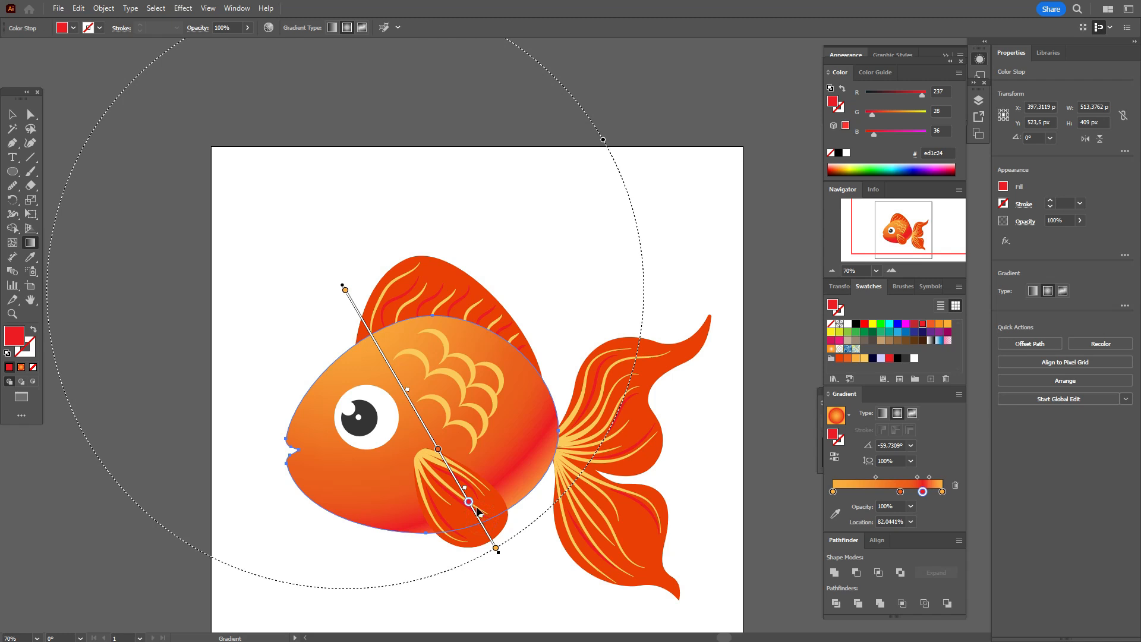
drag(438, 448, 435, 444)
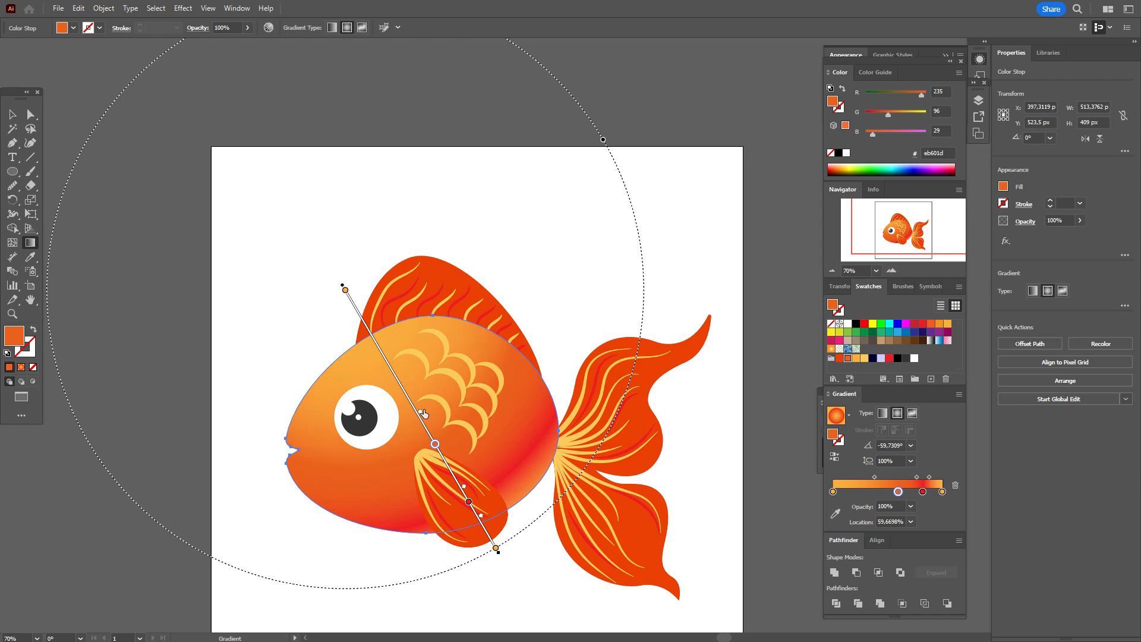
click(469, 502)
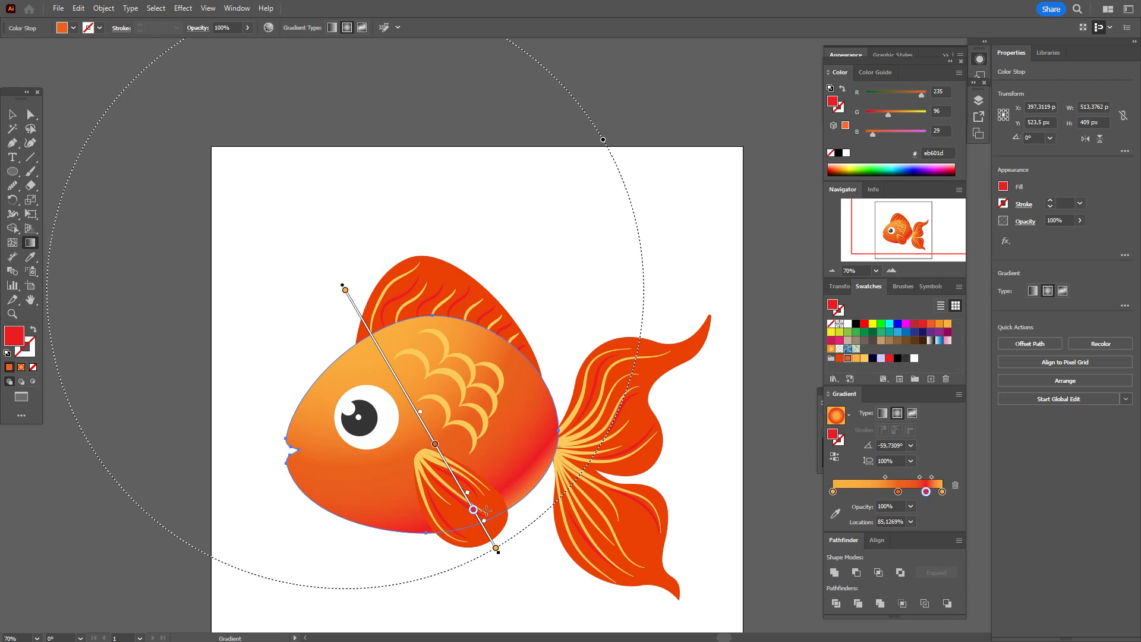
drag(484, 521, 482, 520)
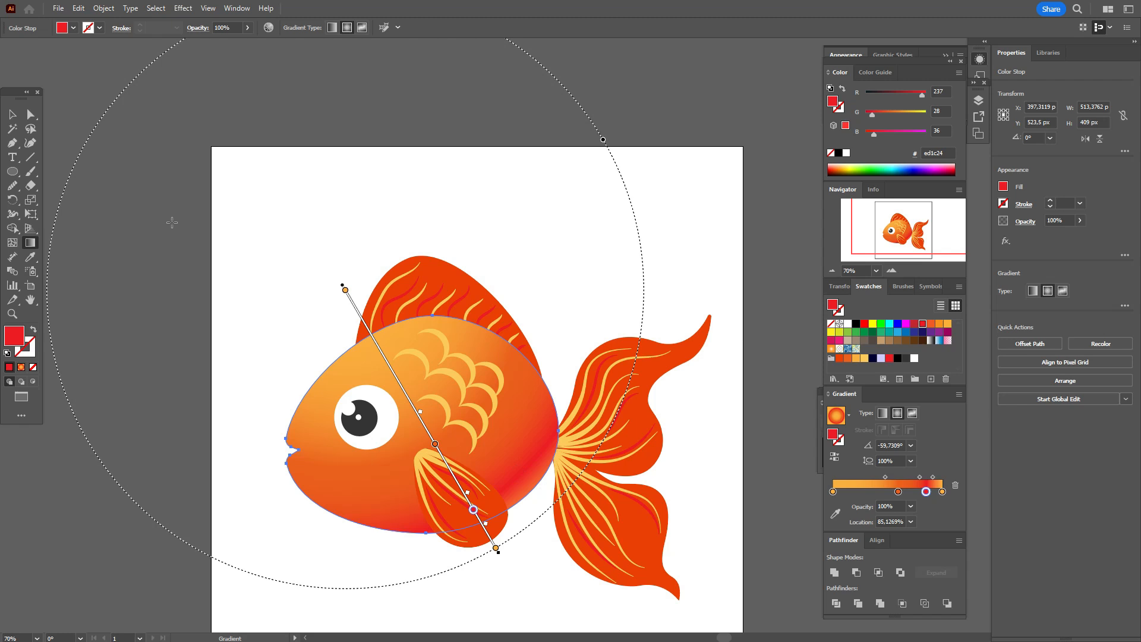
- Fill the dorsal fin with a radial gradient from light orange #fbb040 through darker orange to red #ed1c24
click(11, 114)
click(125, 102)
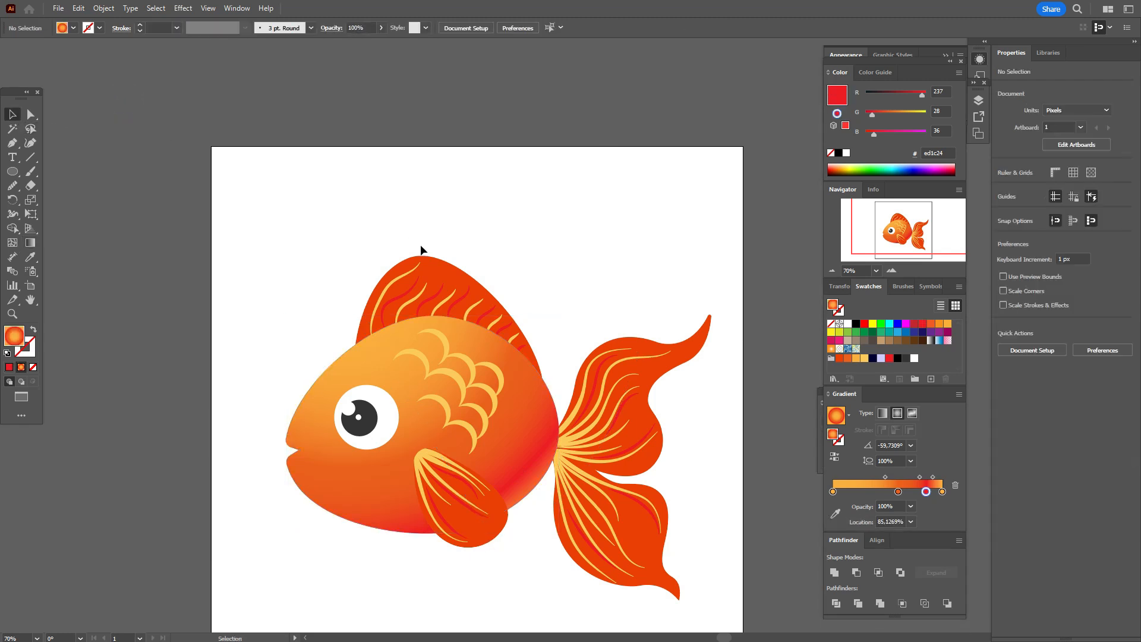
click(430, 262)
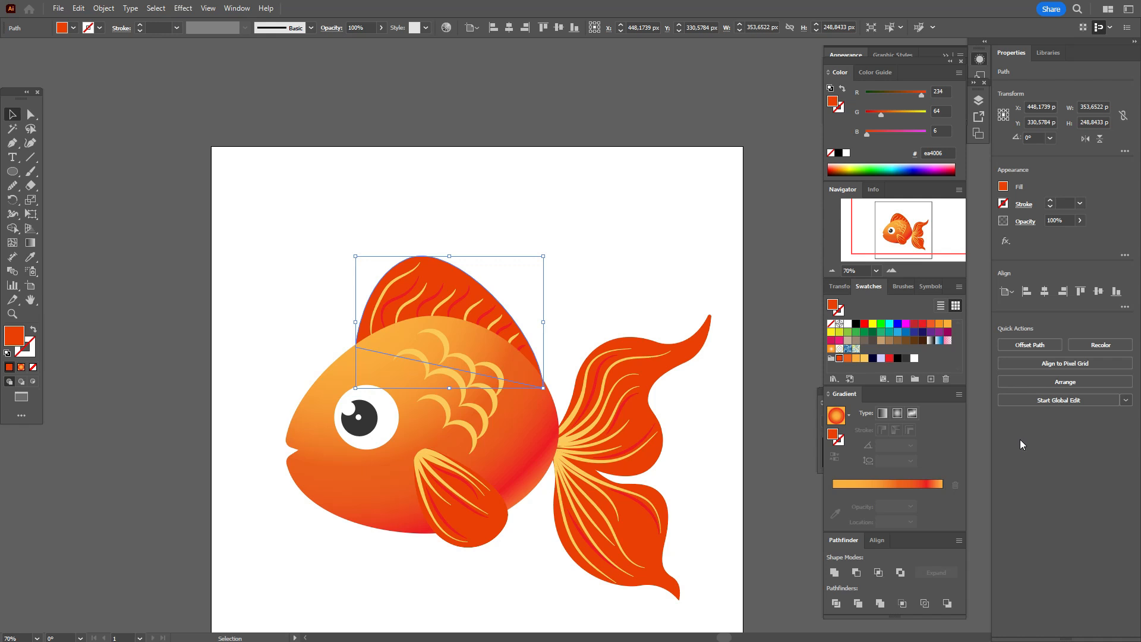
click(932, 342)
click(900, 414)
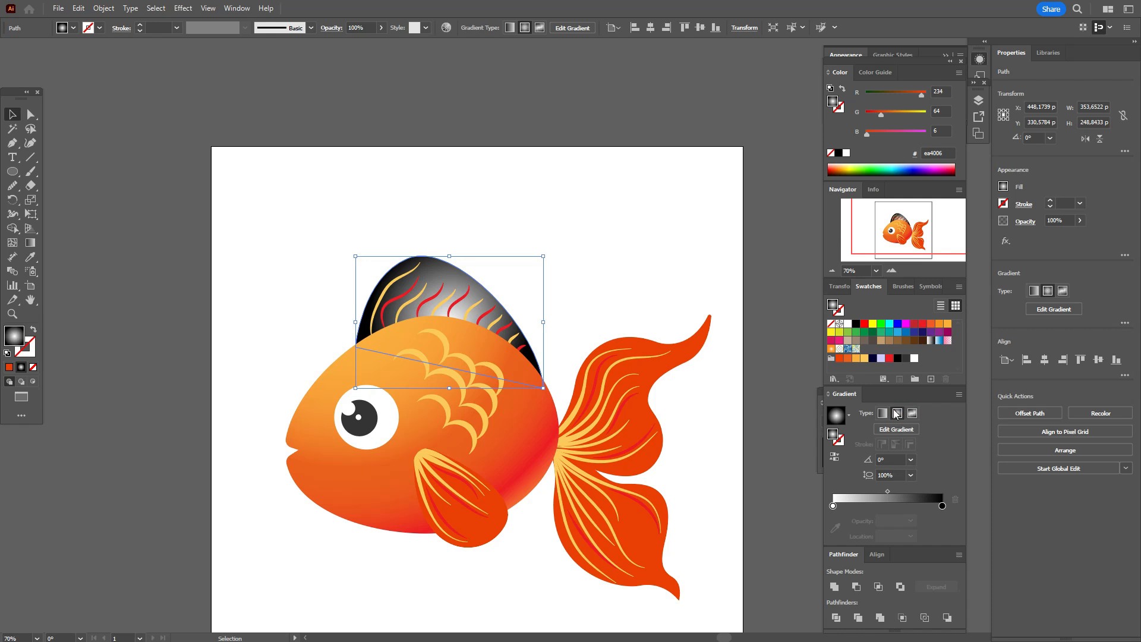
drag(856, 358, 834, 506)
drag(834, 506, 834, 505)
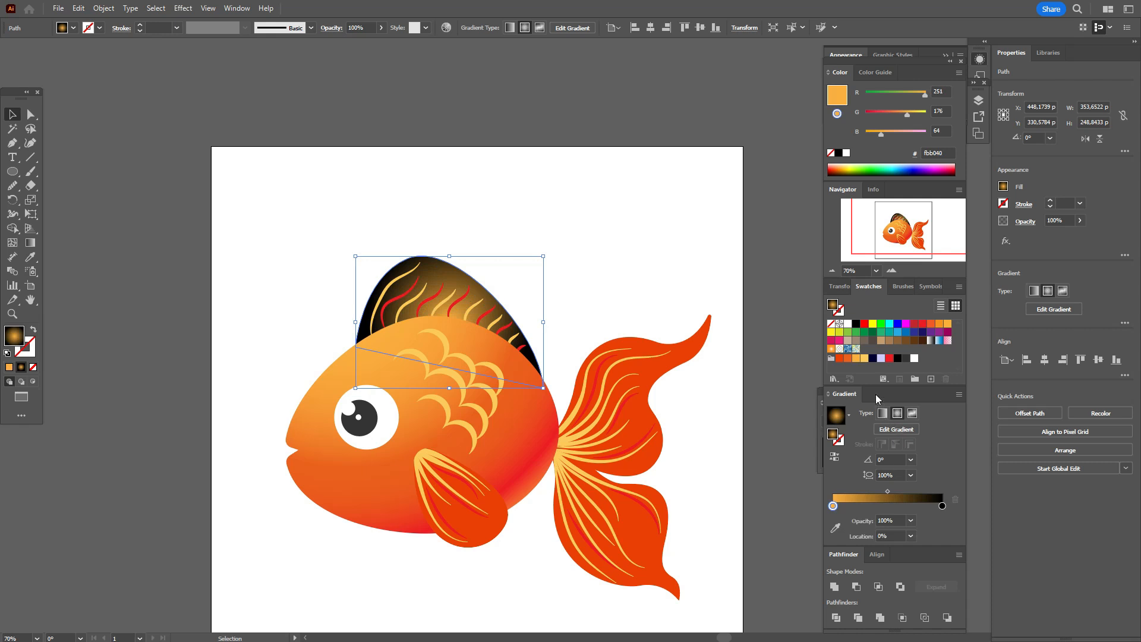
drag(848, 359, 890, 503)
drag(890, 358, 944, 510)
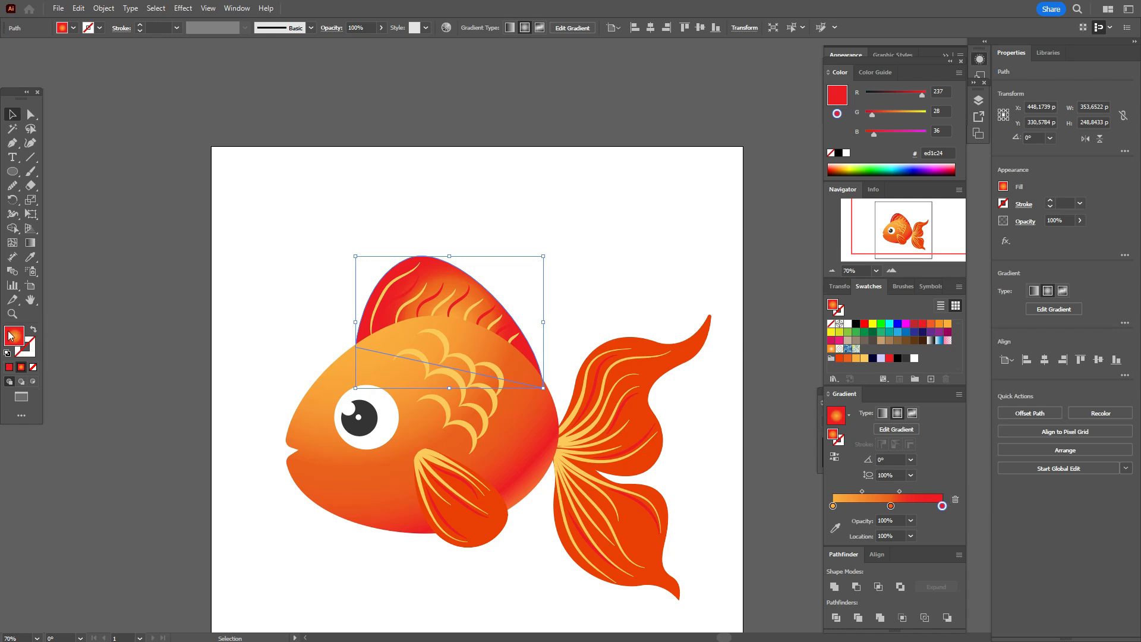
- Turn the dorsal fin's gradient to about 84.4°, with its light centre at the fin's base and red towards the tip
click(29, 242)
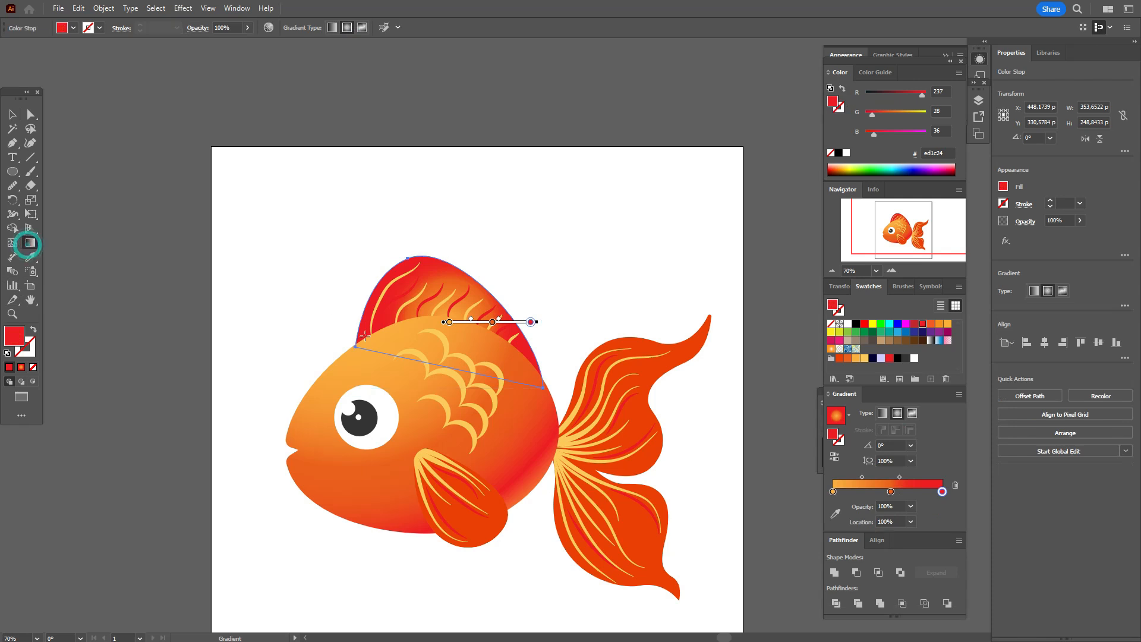
mouse_move(445, 330)
mouse_down()
mouse_move(443, 299)
mouse_move(432, 328)
mouse_move(452, 221)
mouse_move(441, 213)
mouse_move(446, 223)
mouse_up()
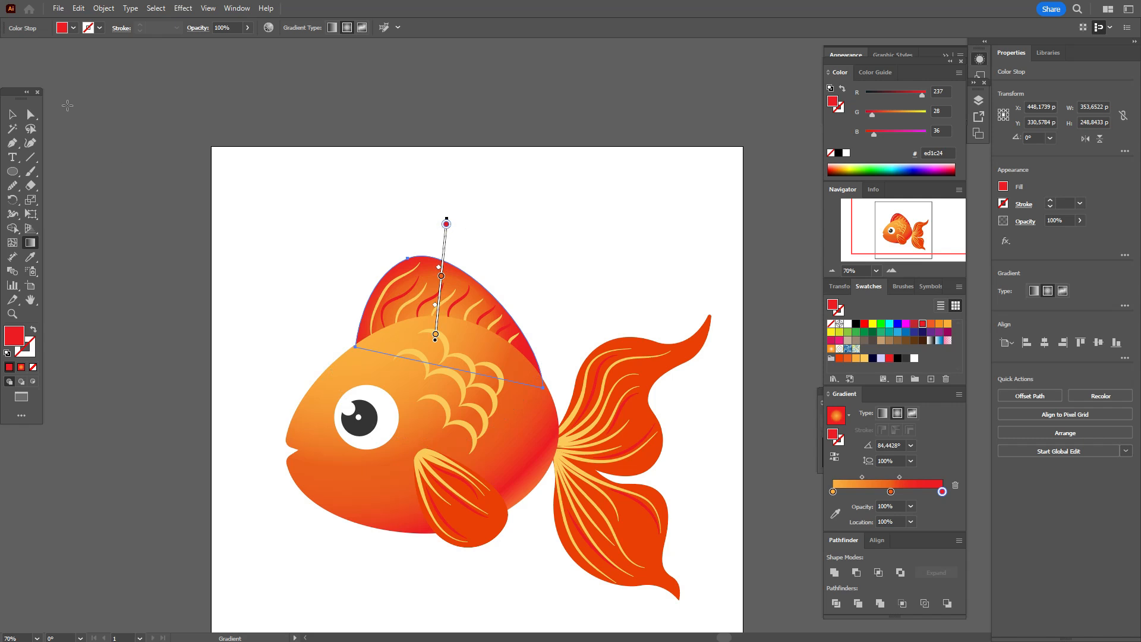
click(12, 114)
click(583, 269)
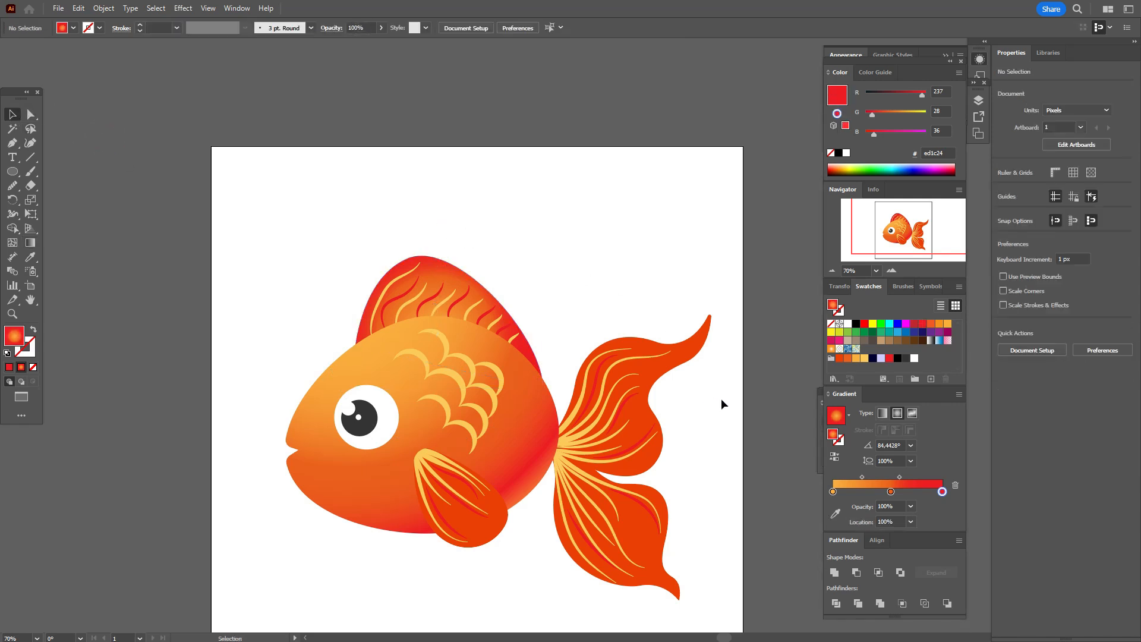
- Copy the dorsal fin's radial gradient onto the tail fin with the Eyedropper
click(660, 427)
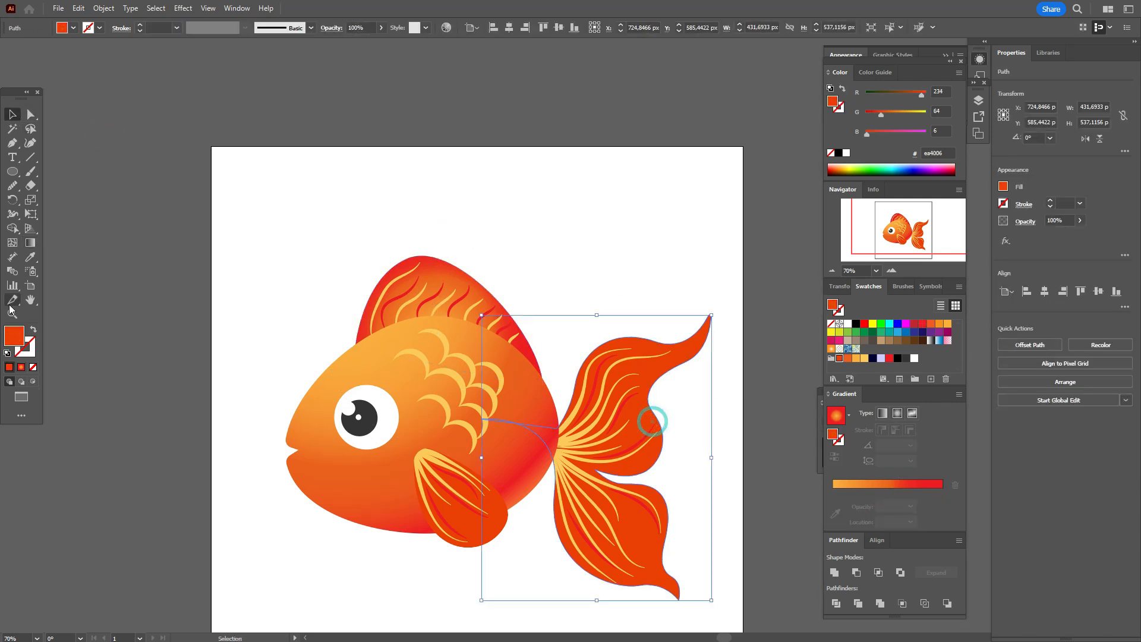
click(30, 257)
click(439, 273)
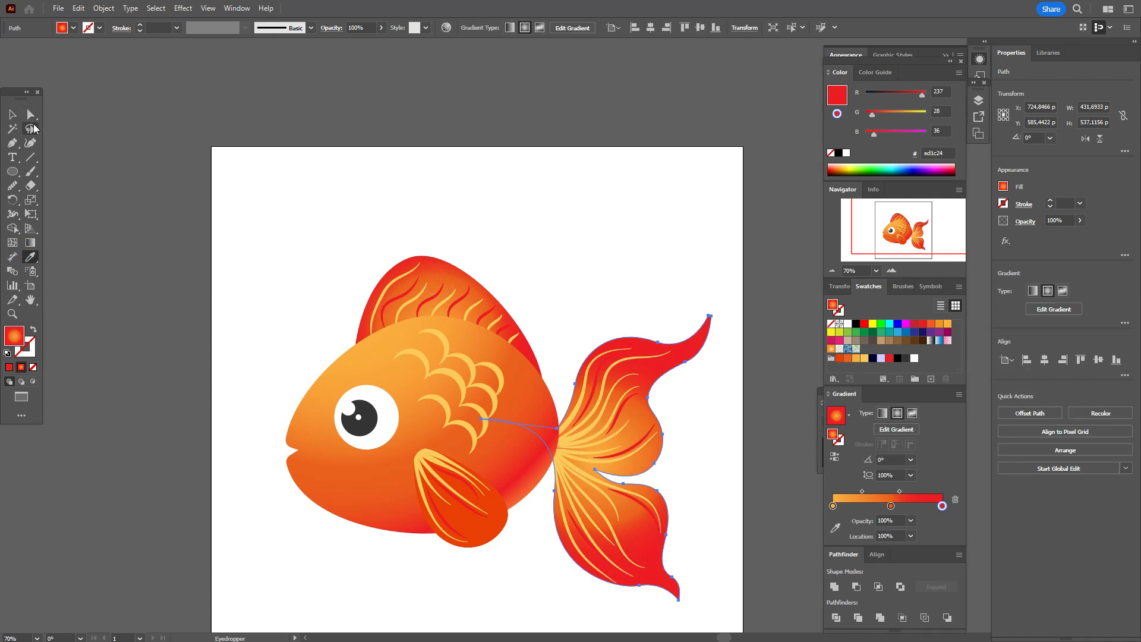
- Shift the tail fin's gradient centre towards the body, near the root of the tail
click(30, 242)
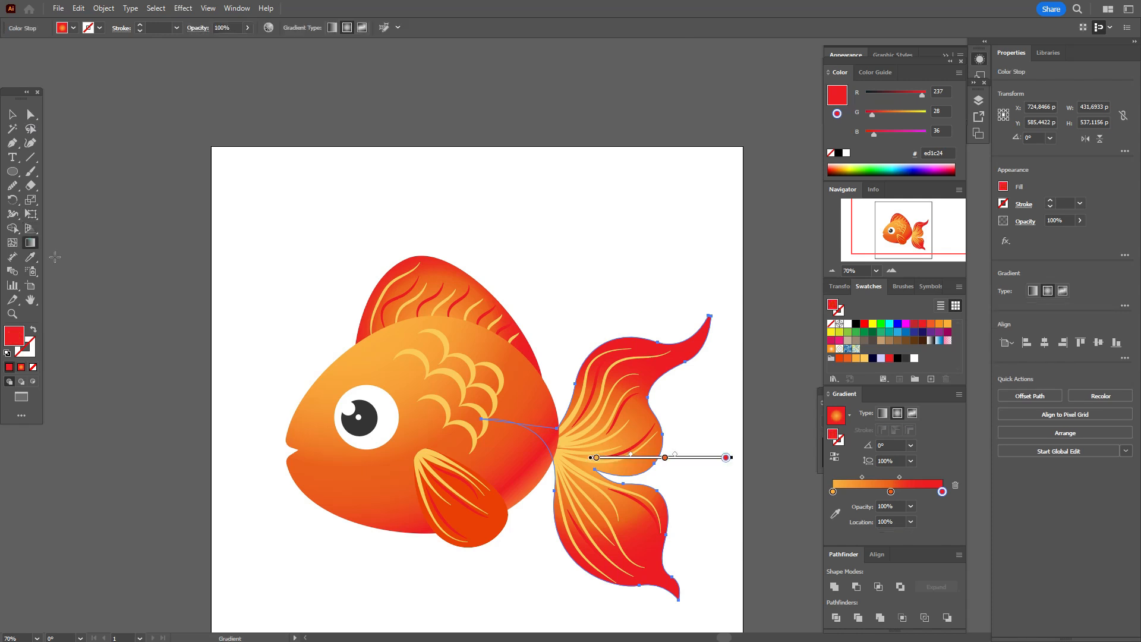
drag(643, 456, 619, 456)
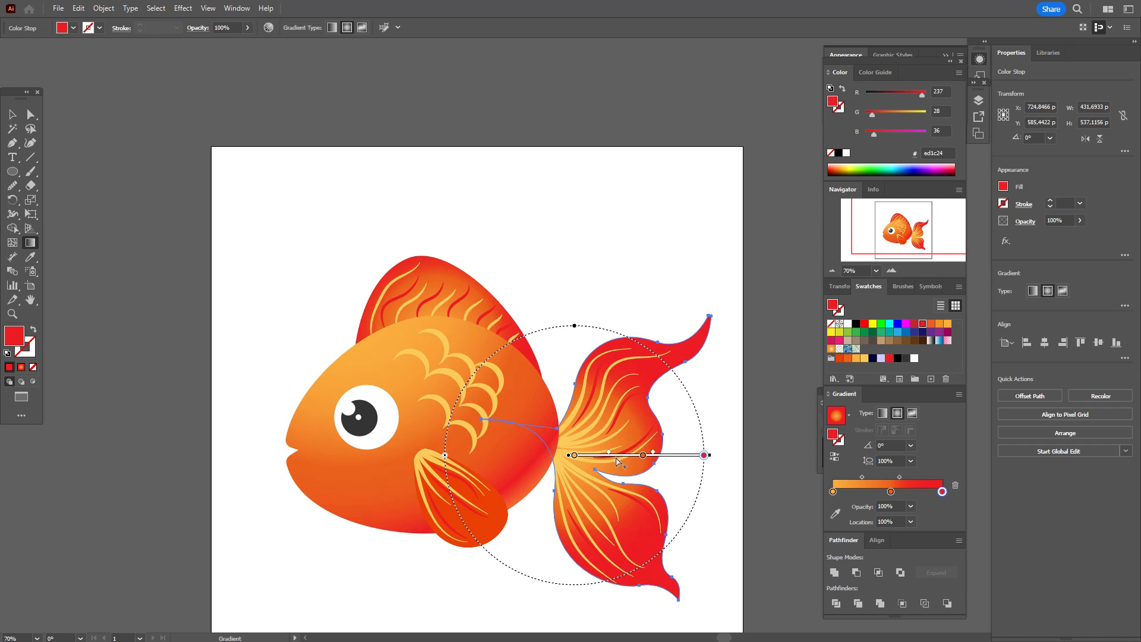
click(12, 114)
click(119, 184)
- Fill the white circle of the eye with a linear gradient from white to pale lavender #ccccff
scroll(119, 184, down, 2)
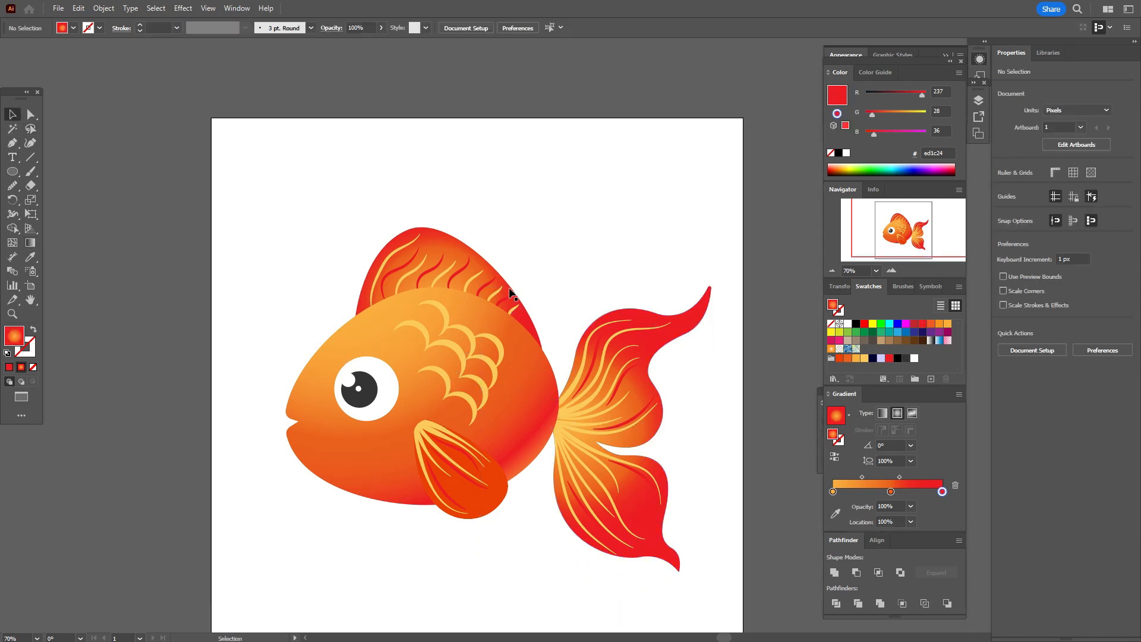
scroll(510, 292, down, 1)
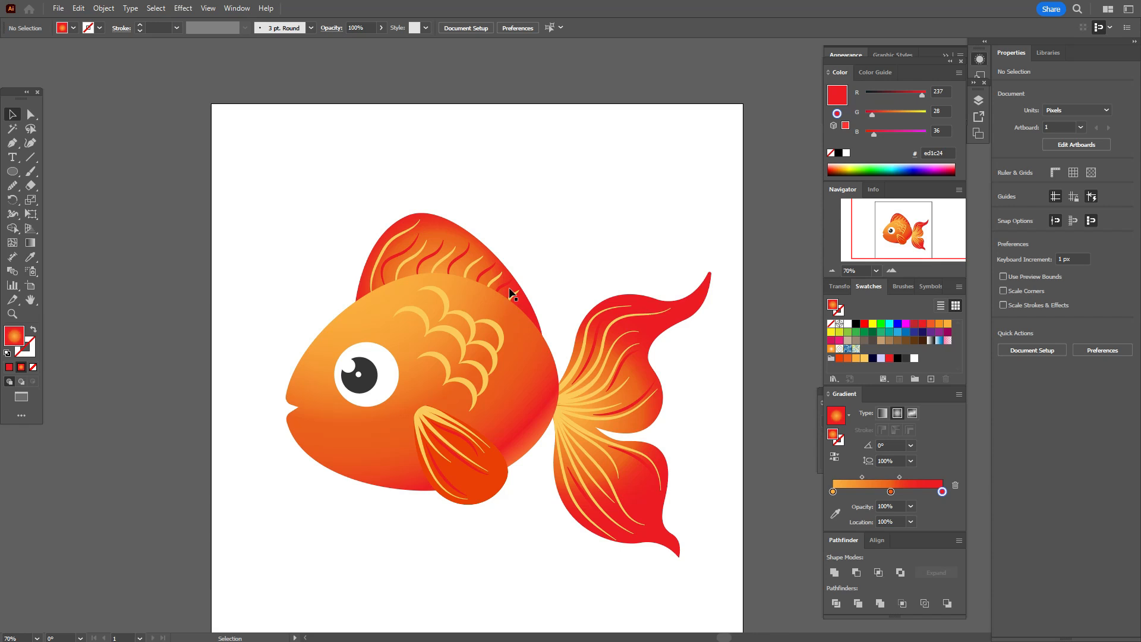
click(394, 380)
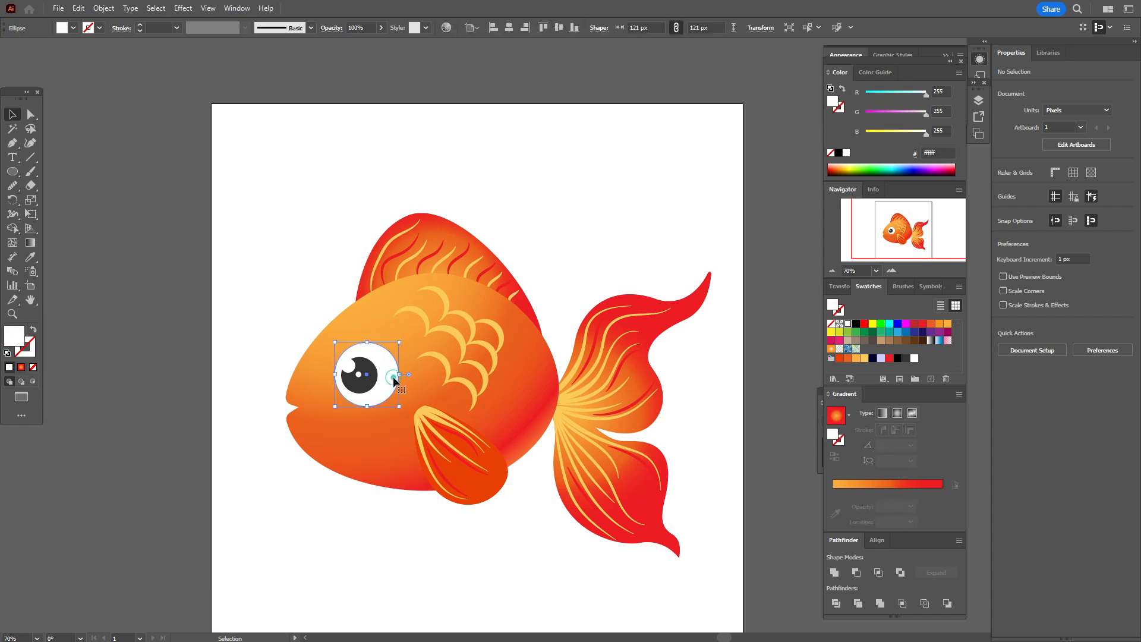
click(930, 341)
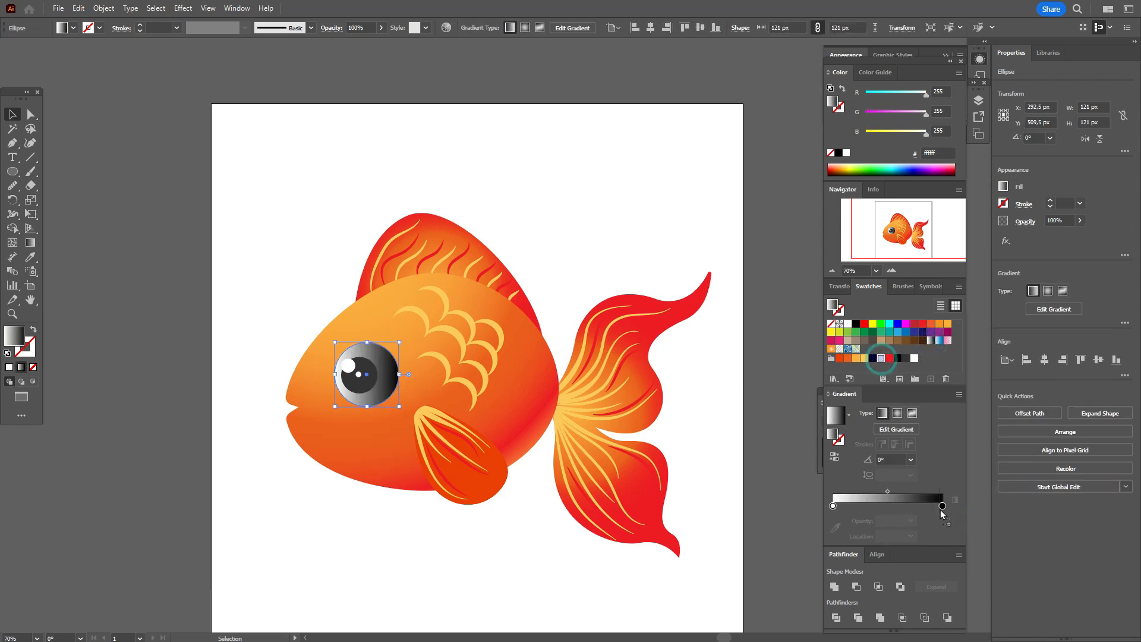
drag(942, 515, 942, 509)
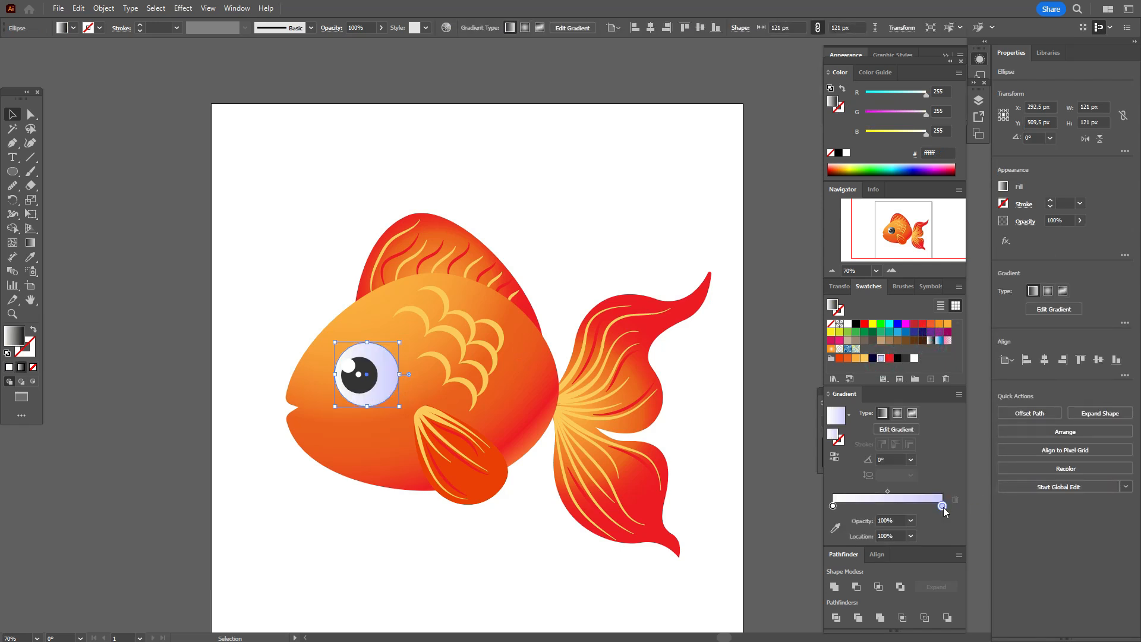
- Move the eye gradient's midpoint to about 84.7% and turn the gradient to about -53.8°
click(30, 243)
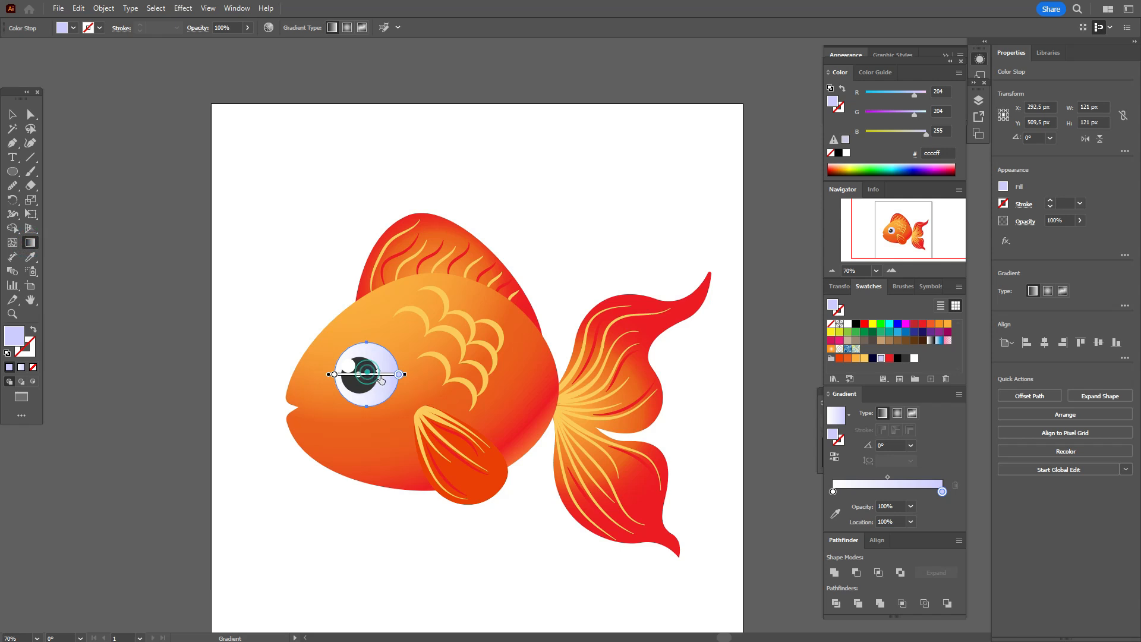
drag(384, 381, 384, 381)
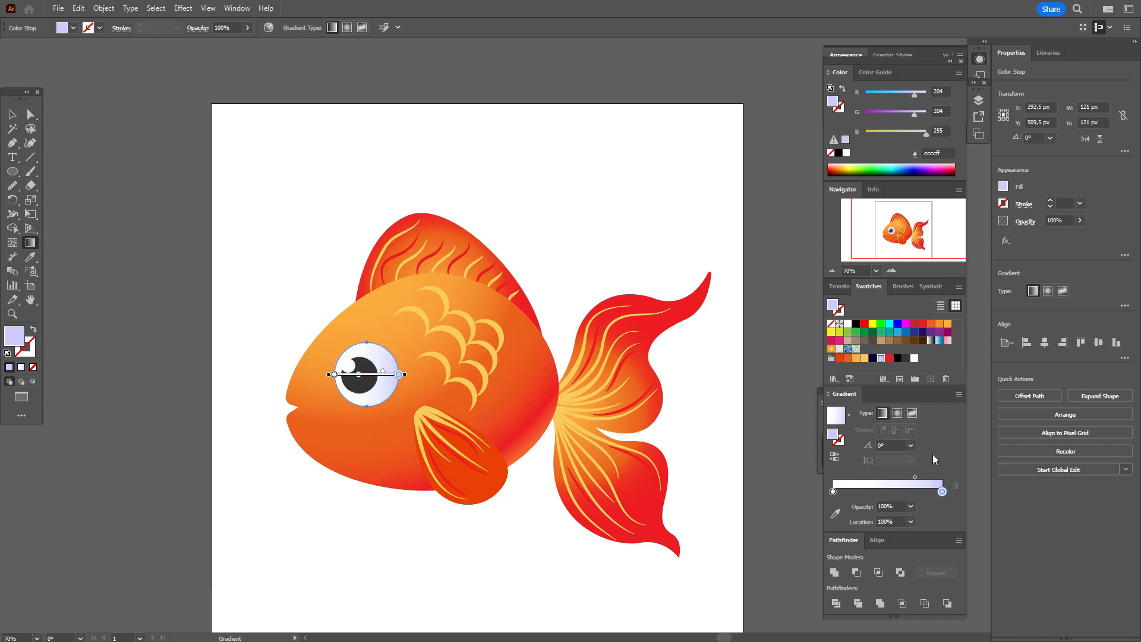
drag(917, 479, 929, 480)
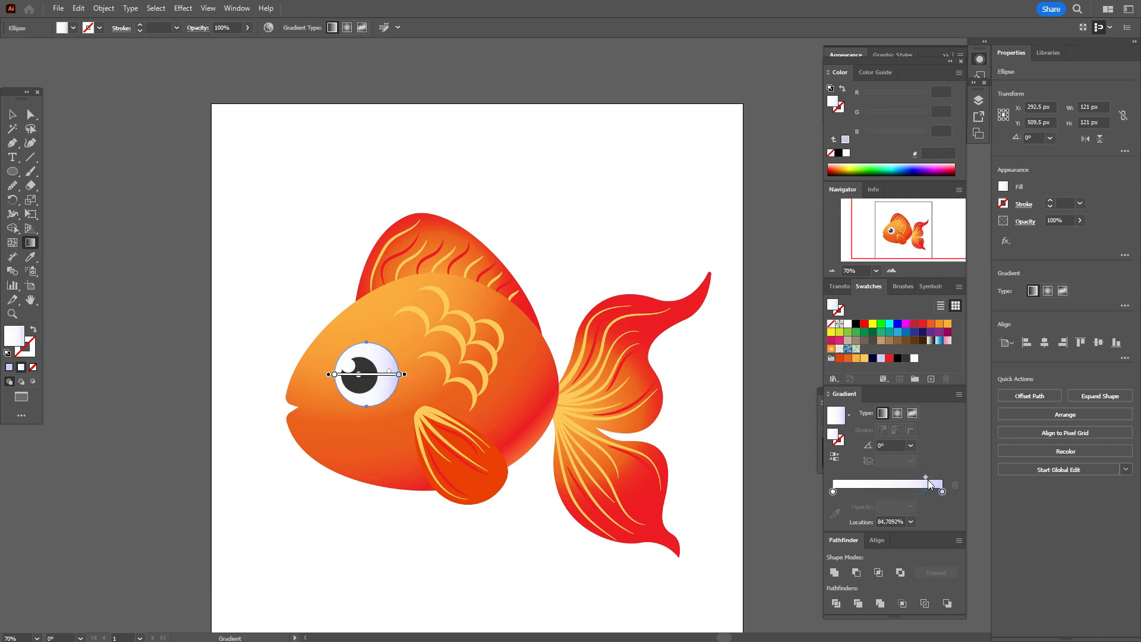
drag(336, 333, 385, 399)
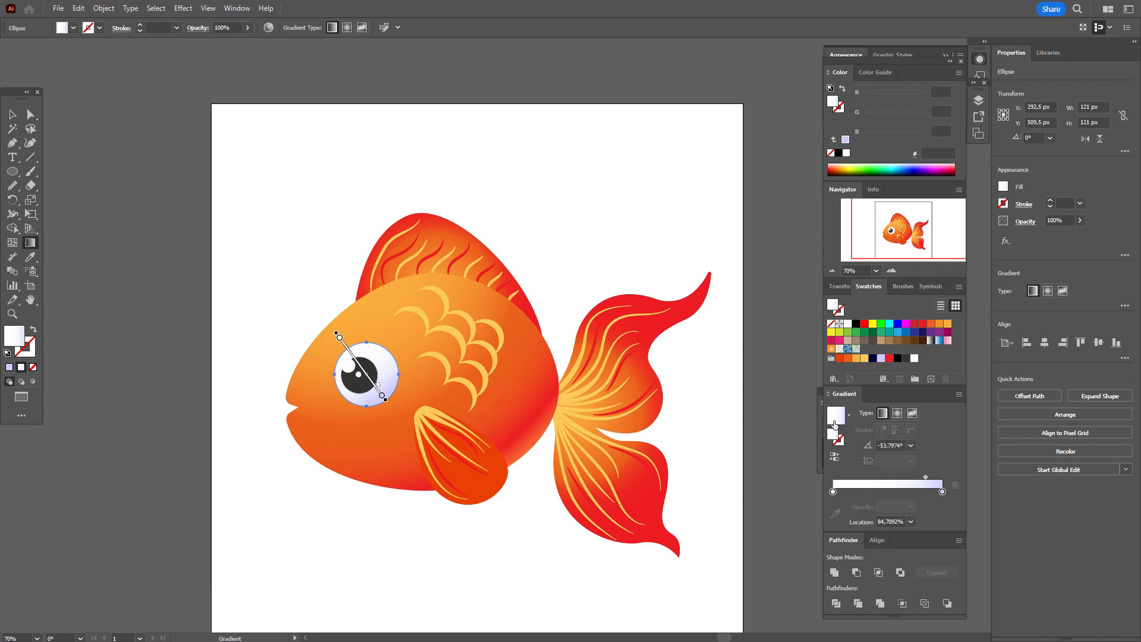
- Make the eye gradient radial at about -51.8°, centred on the pupil and sized to leave a lavender rim along the lower edge
click(897, 413)
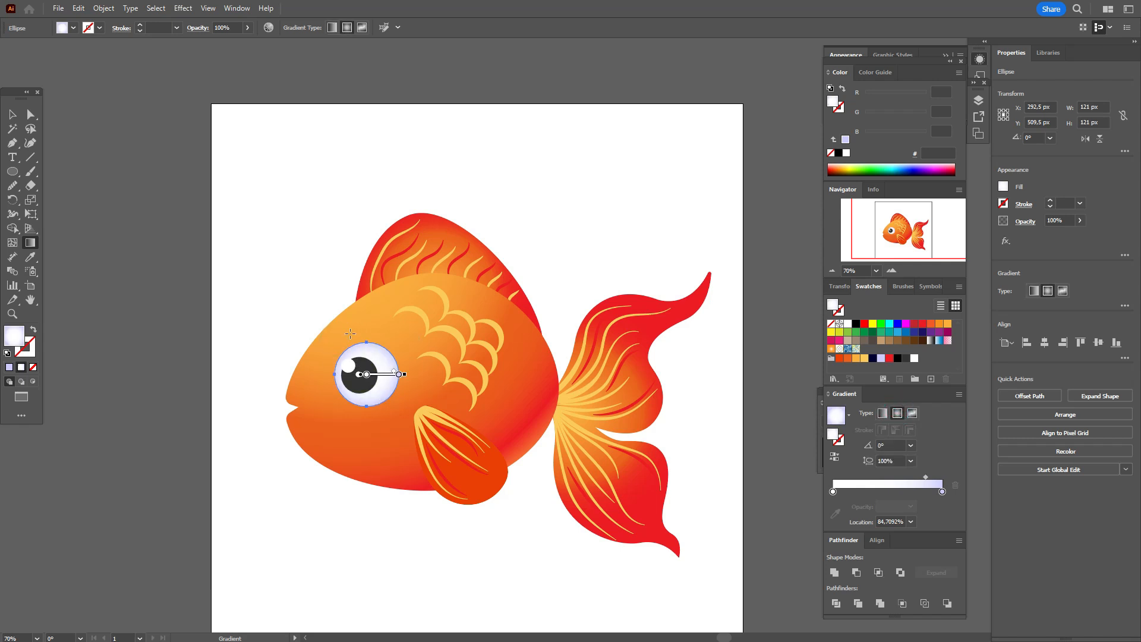
mouse_move(350, 335)
mouse_down()
mouse_move(391, 392)
mouse_move(348, 365)
mouse_up()
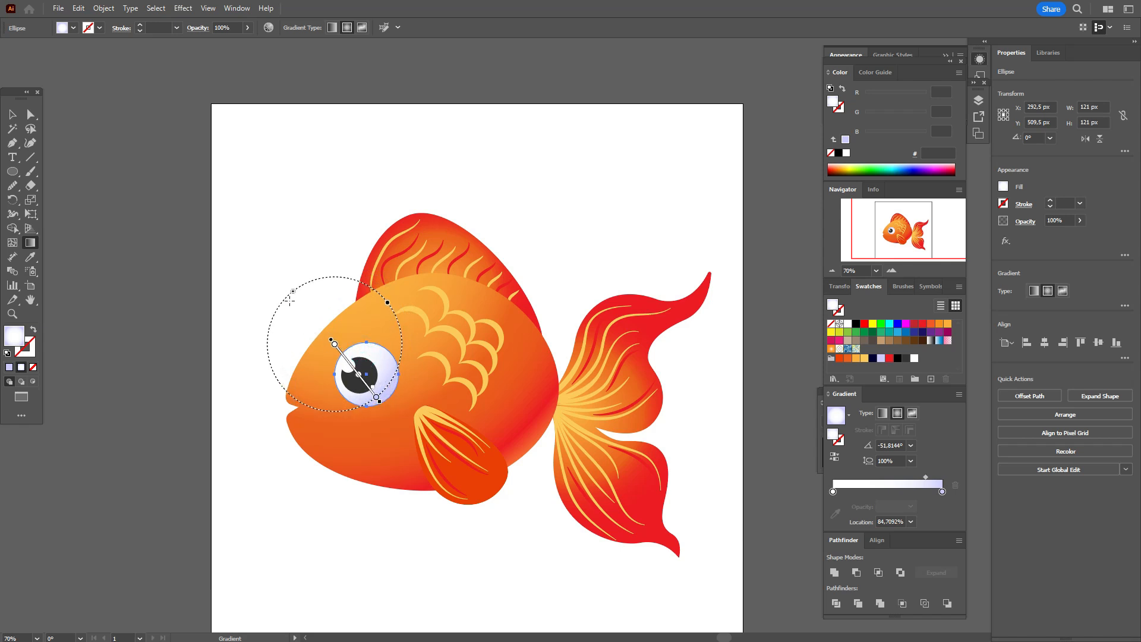
drag(294, 292, 312, 314)
drag(343, 357, 366, 381)
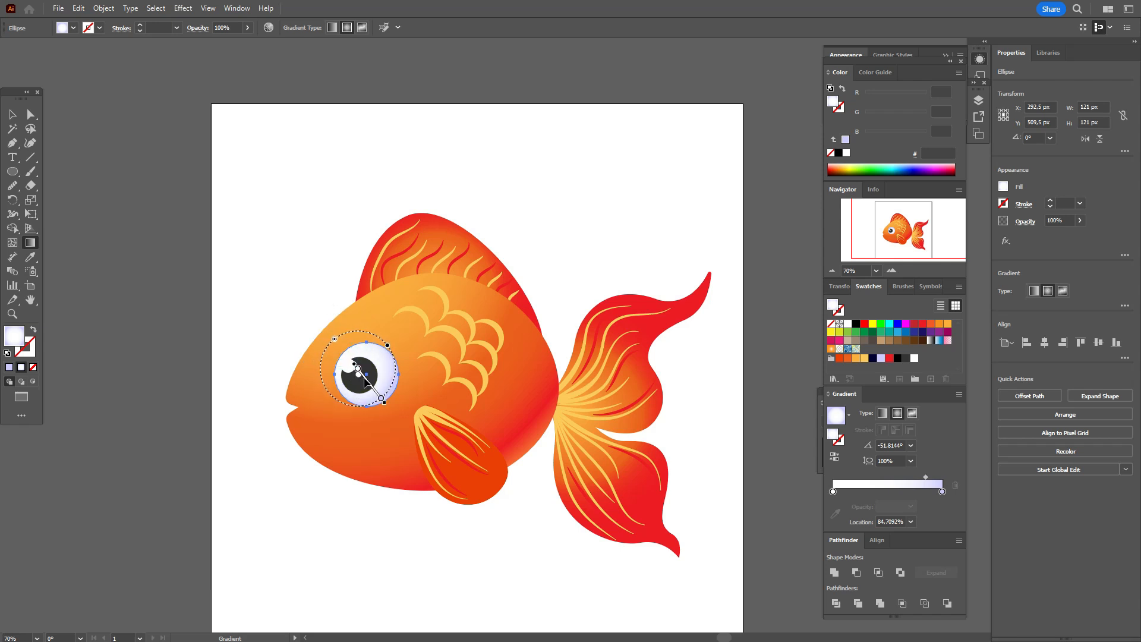
drag(338, 340, 373, 383)
key(ctrl+z)
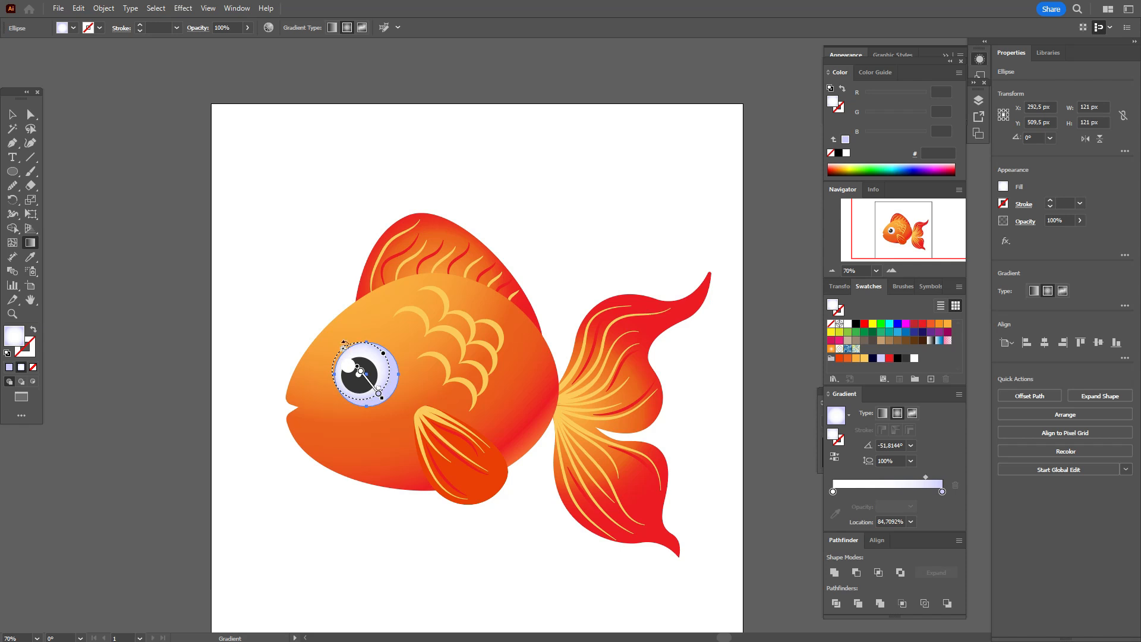
drag(344, 344, 341, 344)
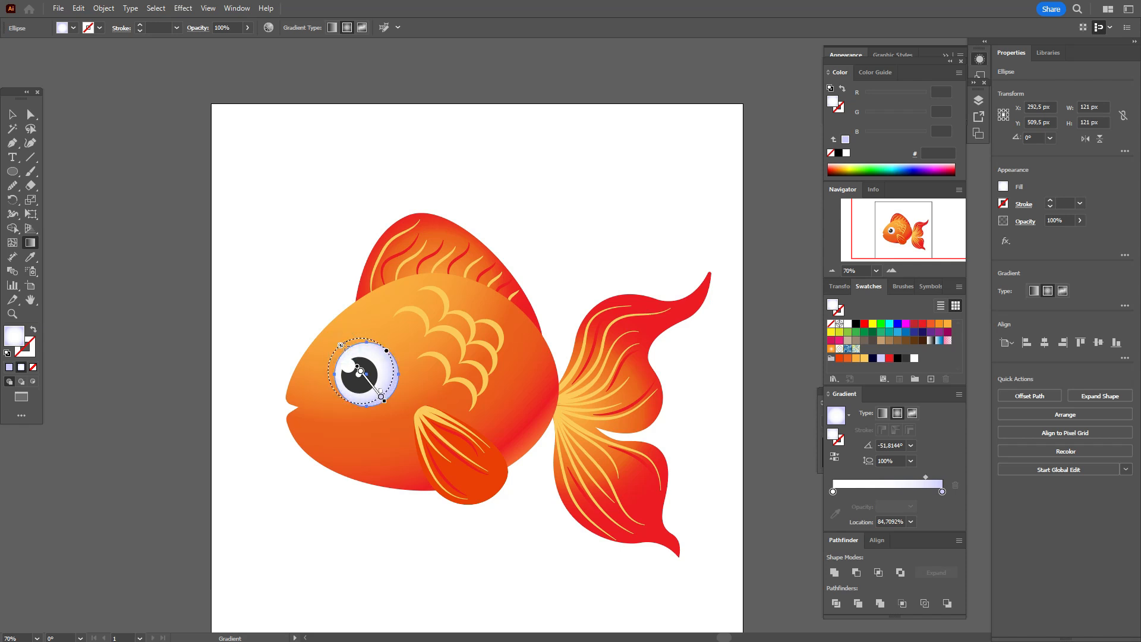
- Add a white color stop at about 32% to the eye white's radial gradient and deselect the circle
click(856, 491)
mouse_move(865, 500)
mouse_down()
mouse_move(878, 500)
mouse_move(832, 498)
mouse_move(885, 504)
mouse_move(918, 492)
mouse_move(869, 491)
mouse_up()
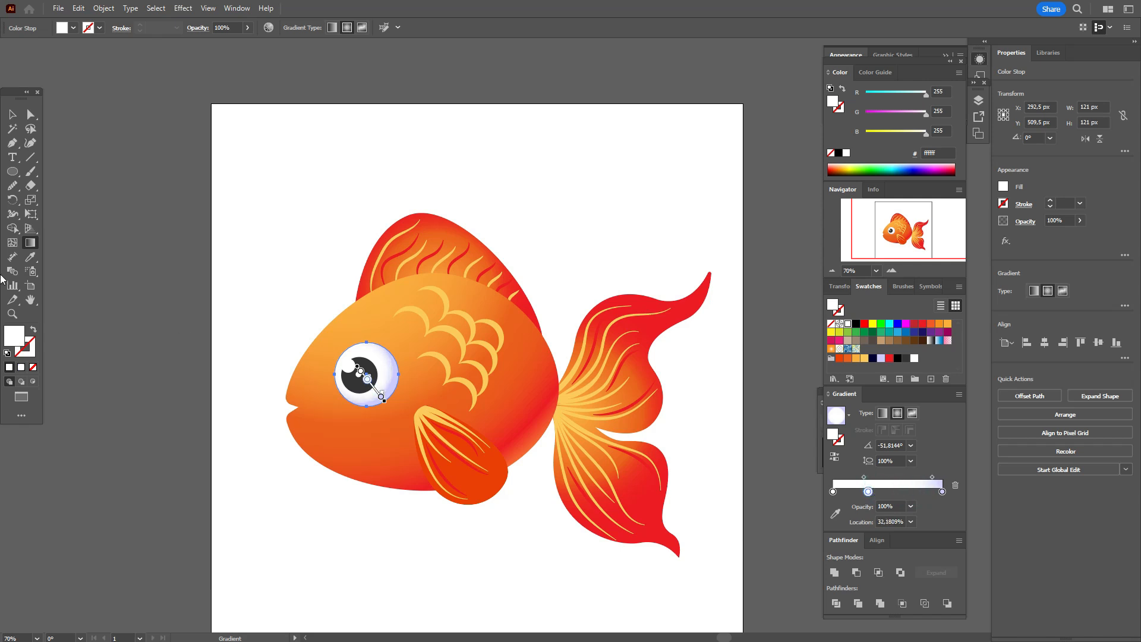
click(11, 110)
click(94, 163)
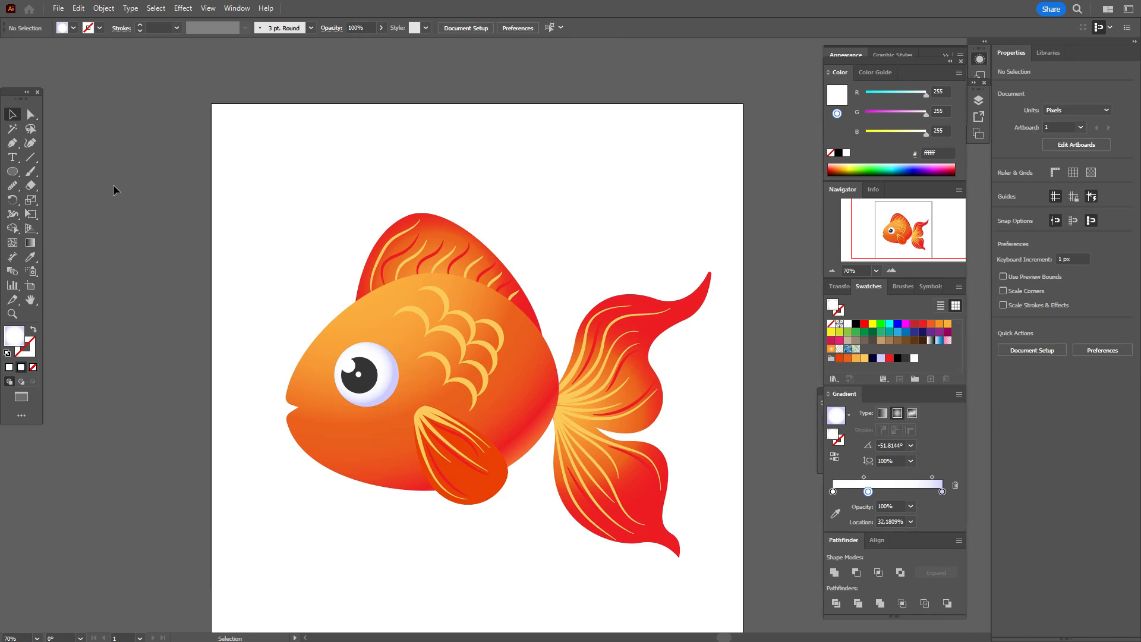
- Copy the dorsal fin's gradient onto the pectoral fin's base shape and stretch it diagonally from the fin's root past its tip
click(495, 491)
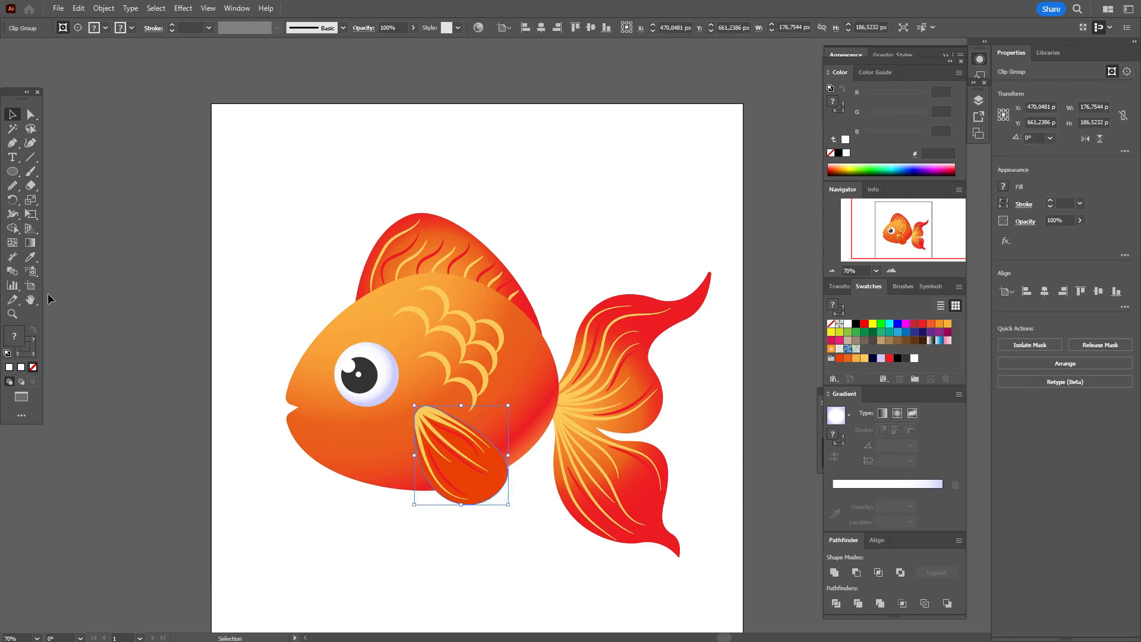
key(i)
click(30, 114)
click(128, 168)
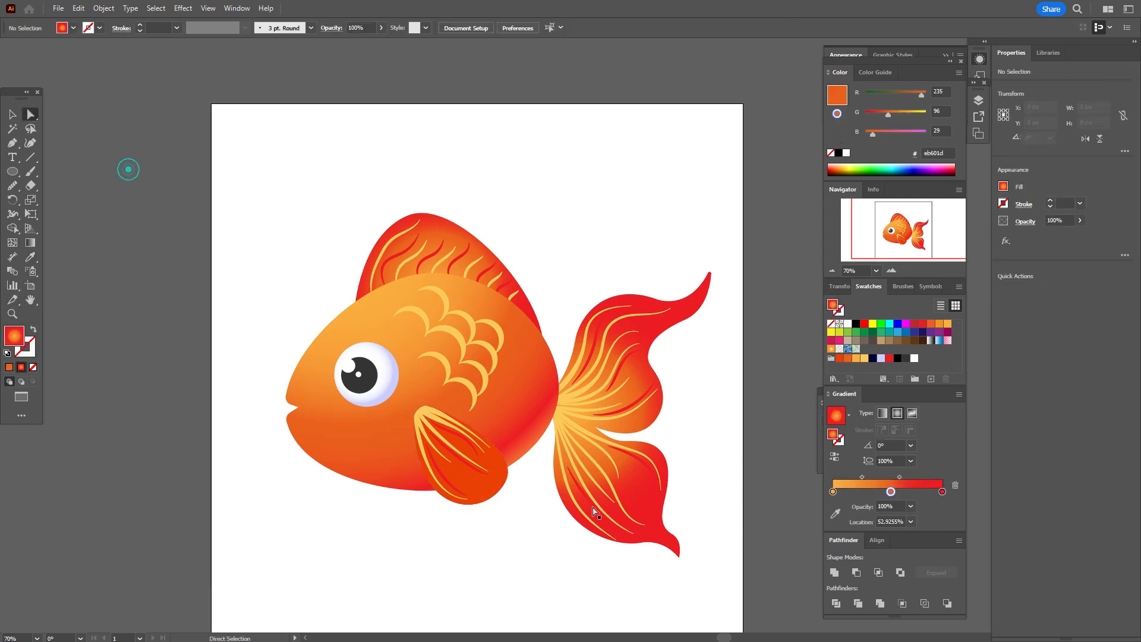
click(494, 487)
click(30, 257)
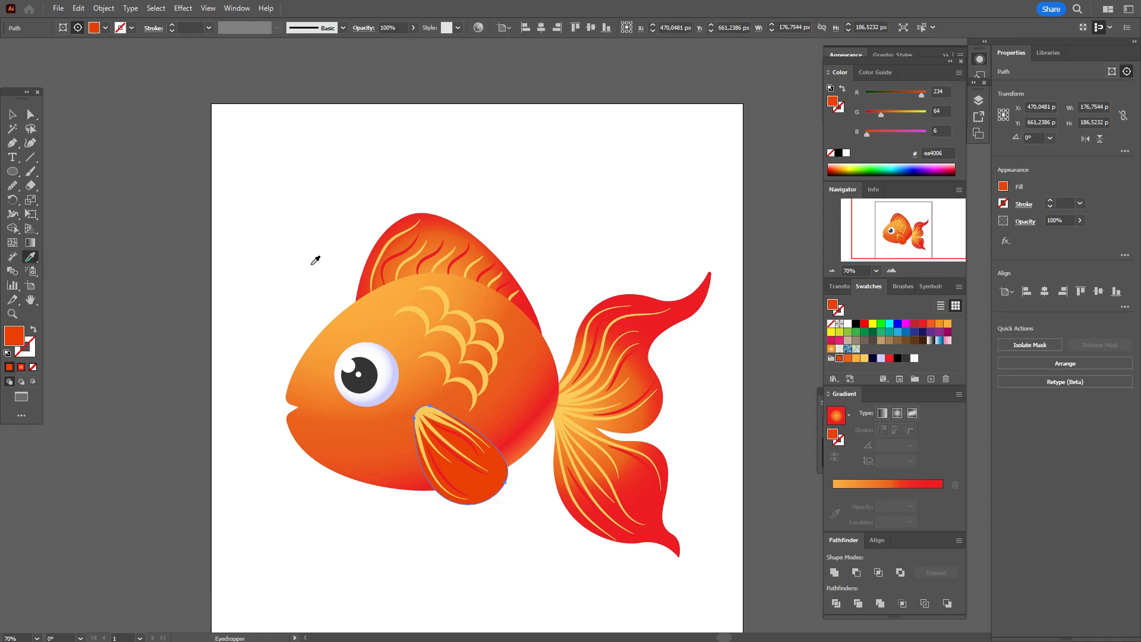
click(412, 268)
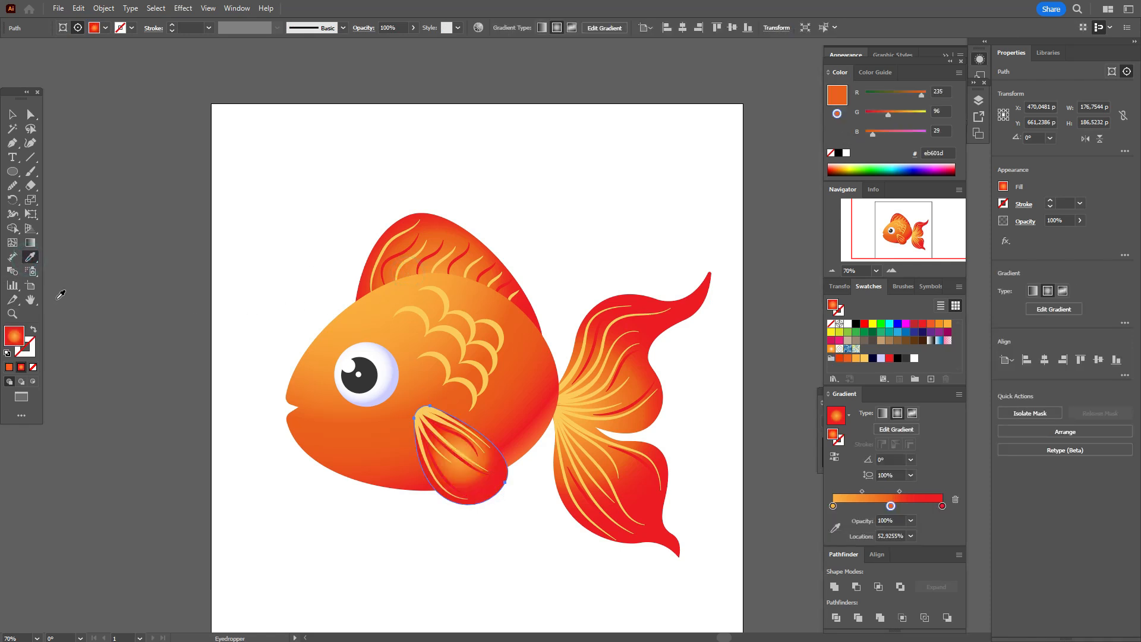
click(30, 242)
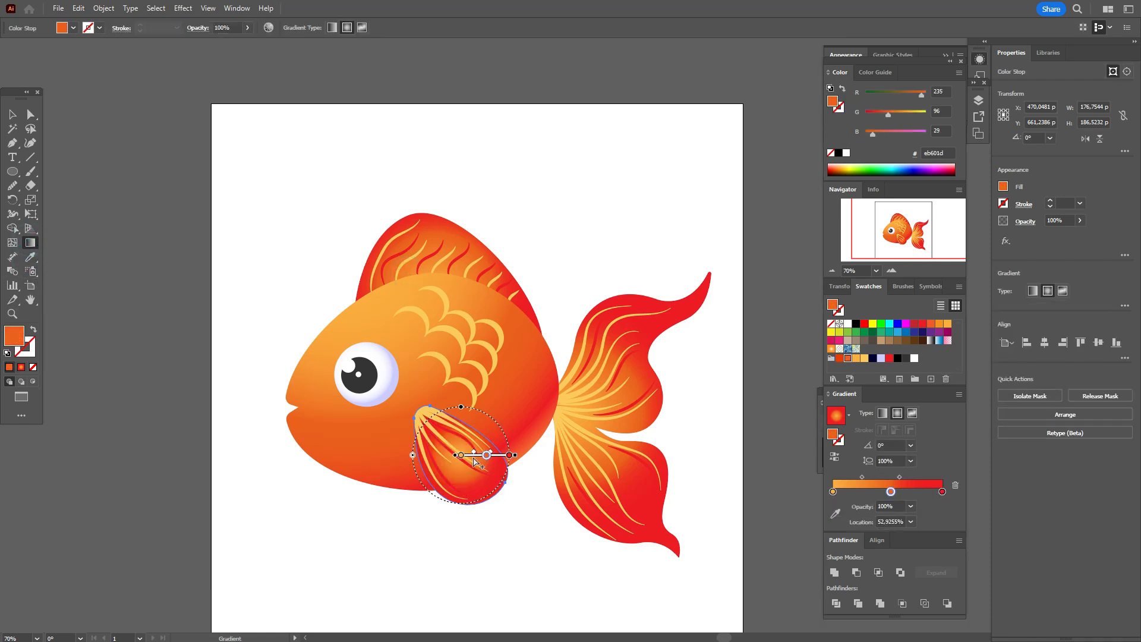
mouse_move(416, 402)
mouse_down()
mouse_move(536, 527)
mouse_move(507, 519)
mouse_move(520, 536)
mouse_up()
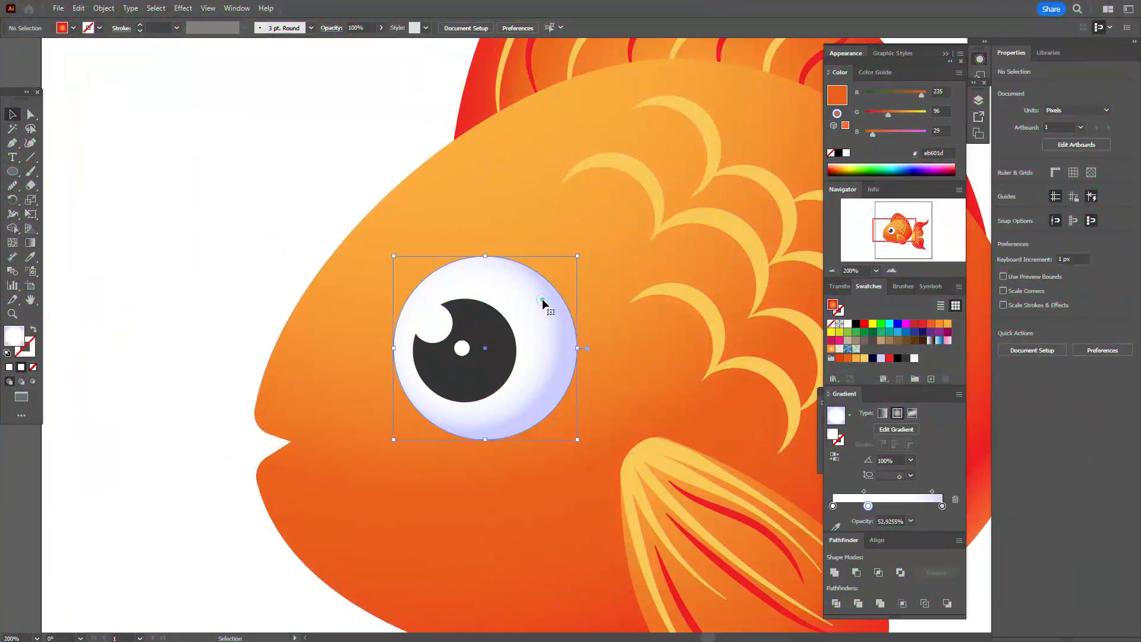
- Duplicate the eye white circle in place and send the copy one level backward
click(542, 303)
key(a)
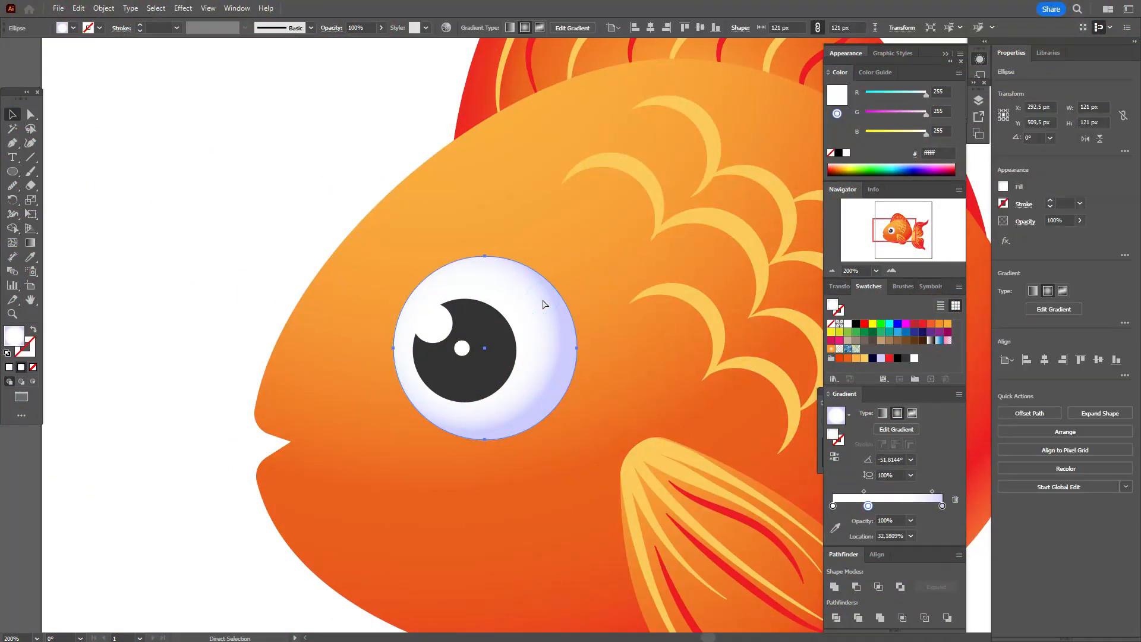
key(v)
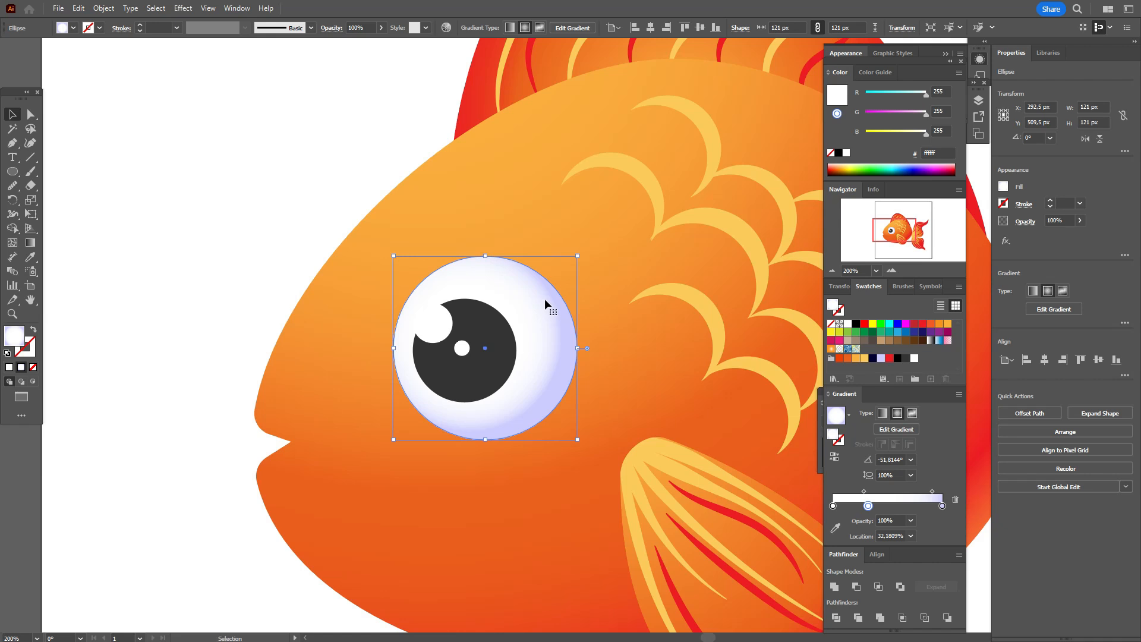
right_click(545, 299)
mouse_move(634, 555)
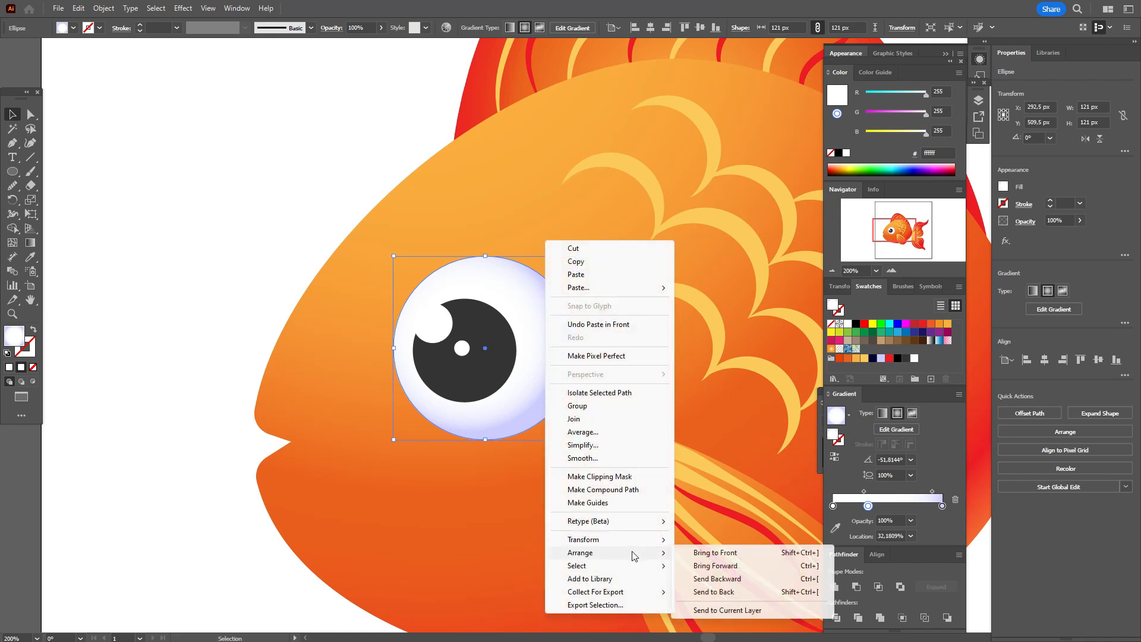
click(702, 579)
- Nudge the rear eye circle 5 px up and 4 px to the right
key(Up)
key(Up)
key(Up)
key(Up)
key(Up)
key(Up)
key(Up)
key(Right)
key(Right)
key(Right)
key(Right)
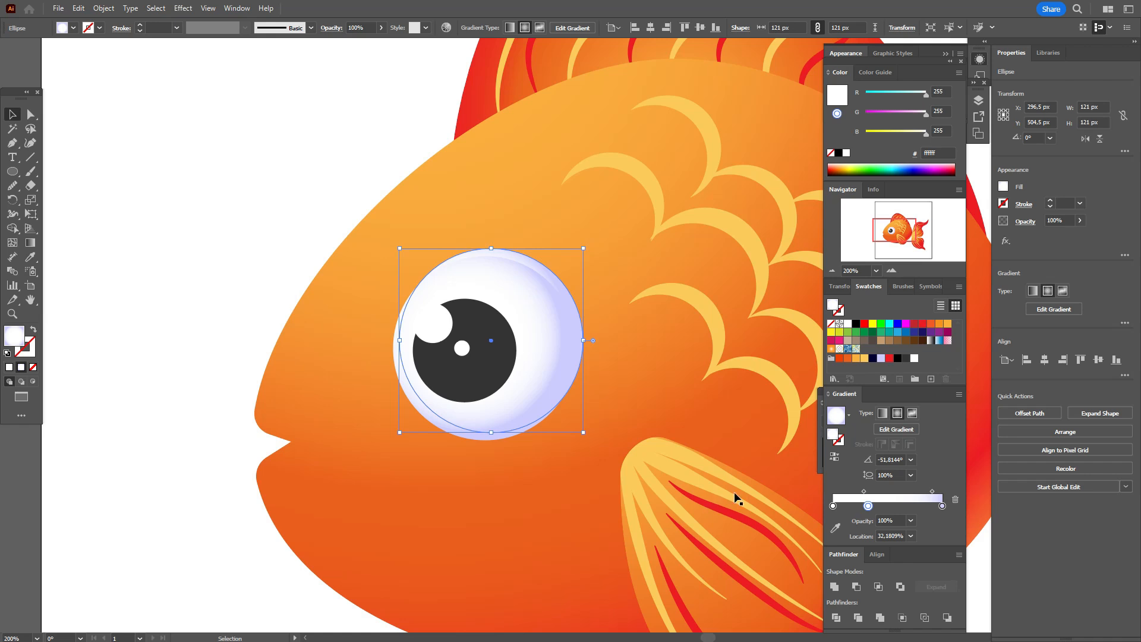
- Reduce the rear circle's radial gradient to two stops, orange eb601d in the center and white at the edge
click(869, 506)
drag(876, 530, 874, 532)
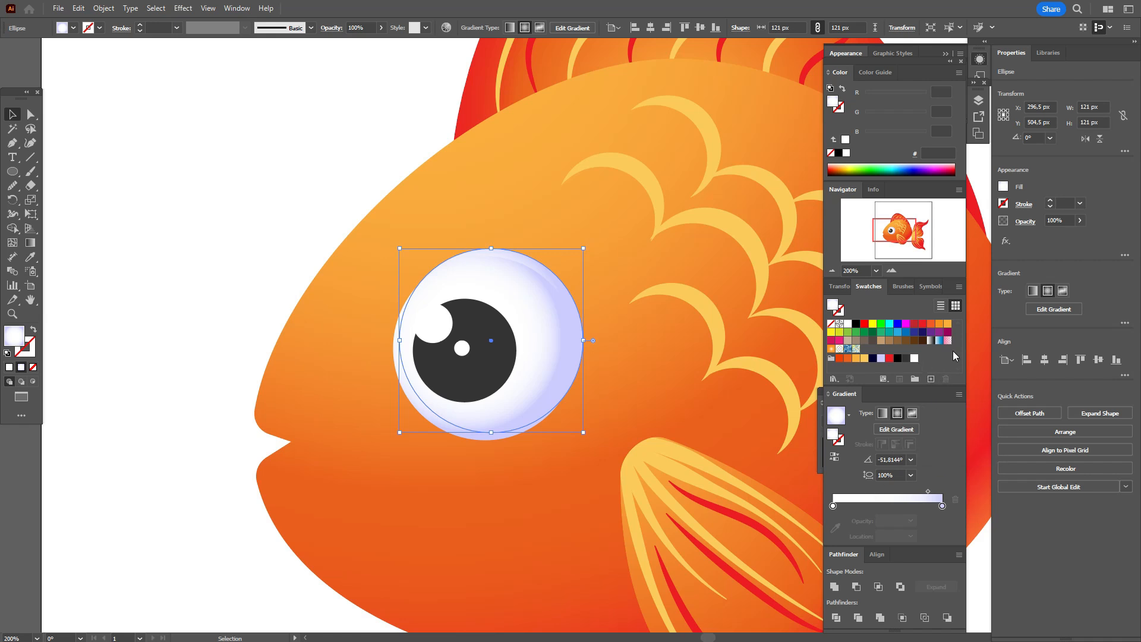
click(914, 359)
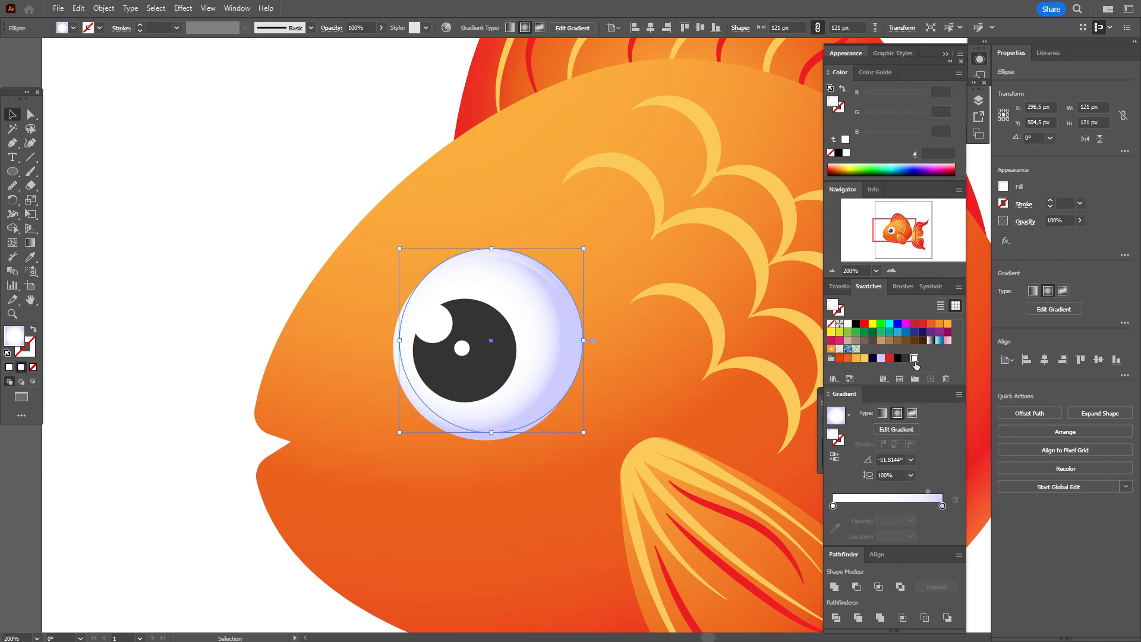
click(834, 507)
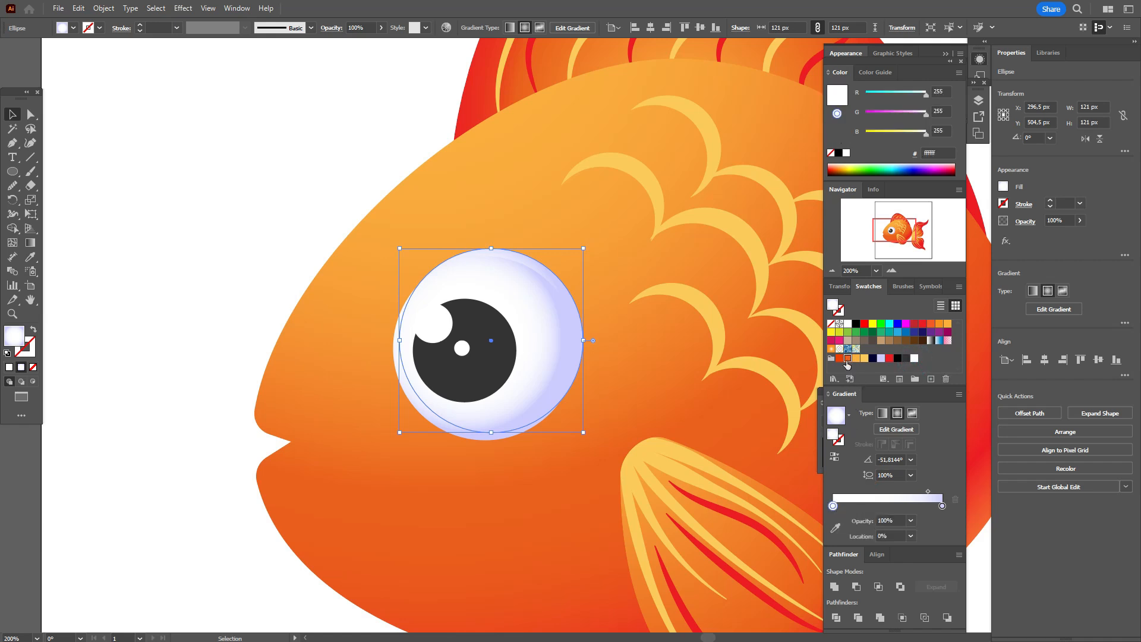
drag(943, 509, 943, 507)
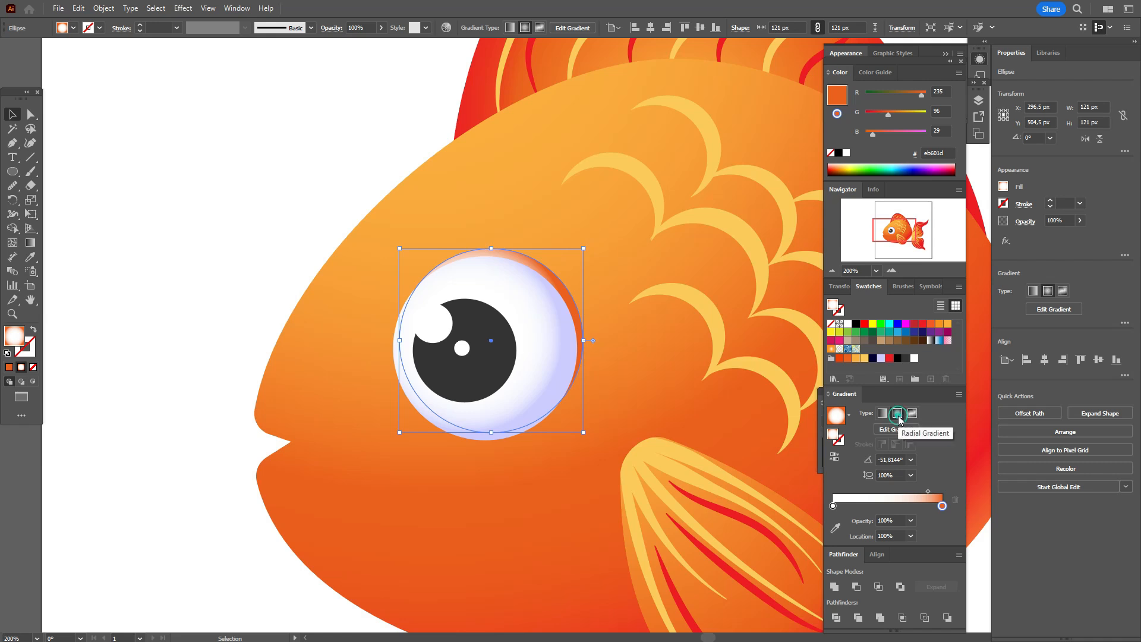
drag(943, 507, 833, 509)
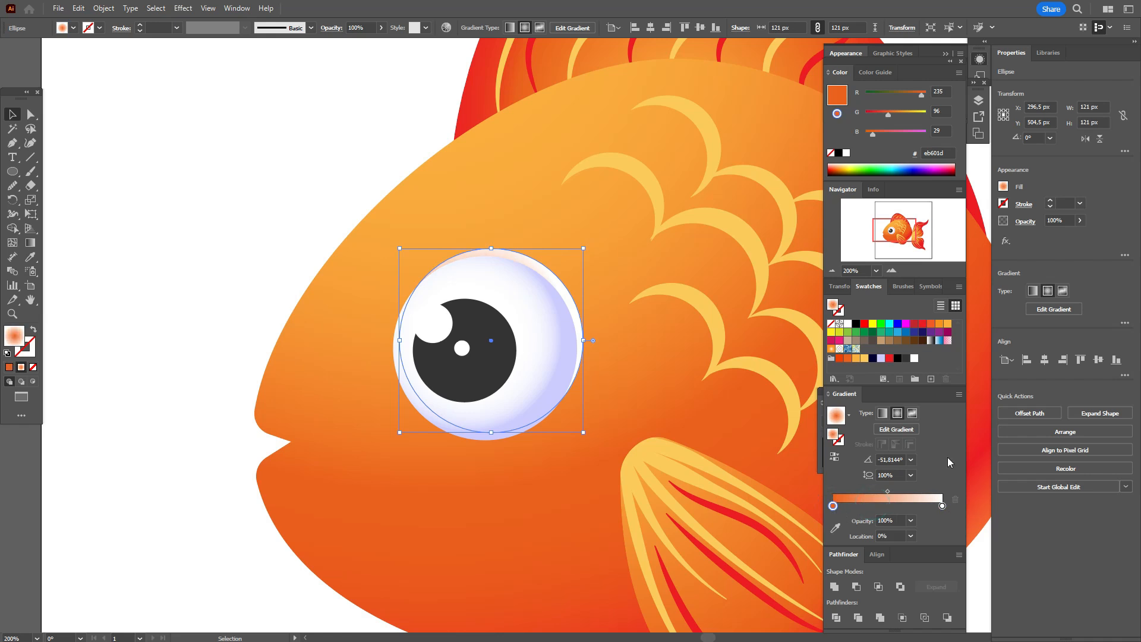
- Set the rear circle's blending mode to Multiply
click(1025, 221)
click(924, 245)
click(926, 271)
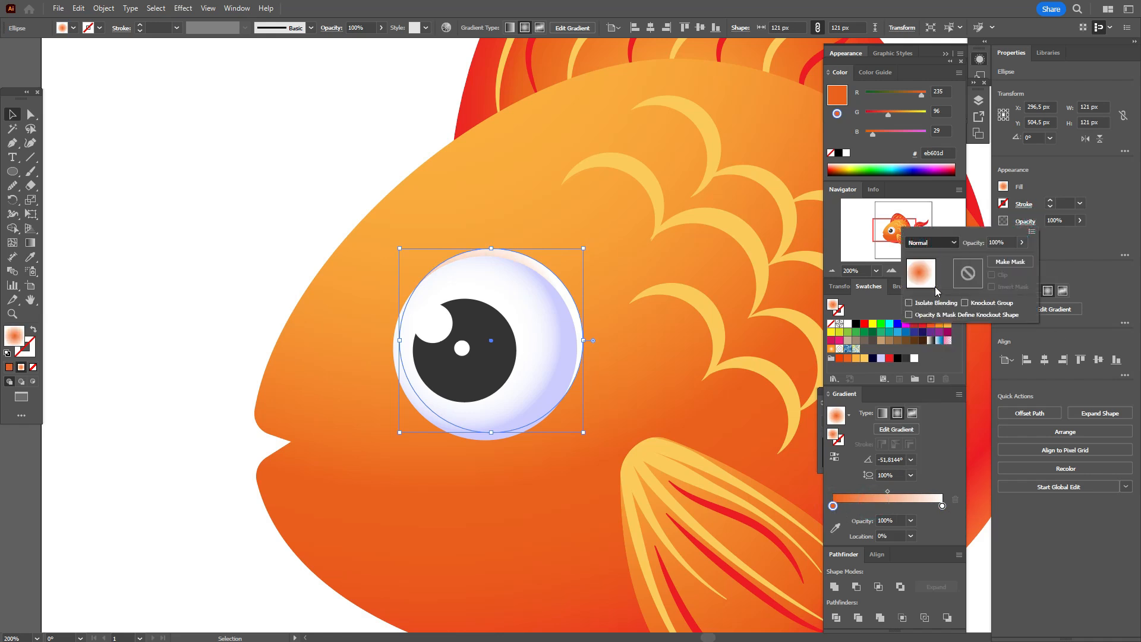
double_click(975, 273)
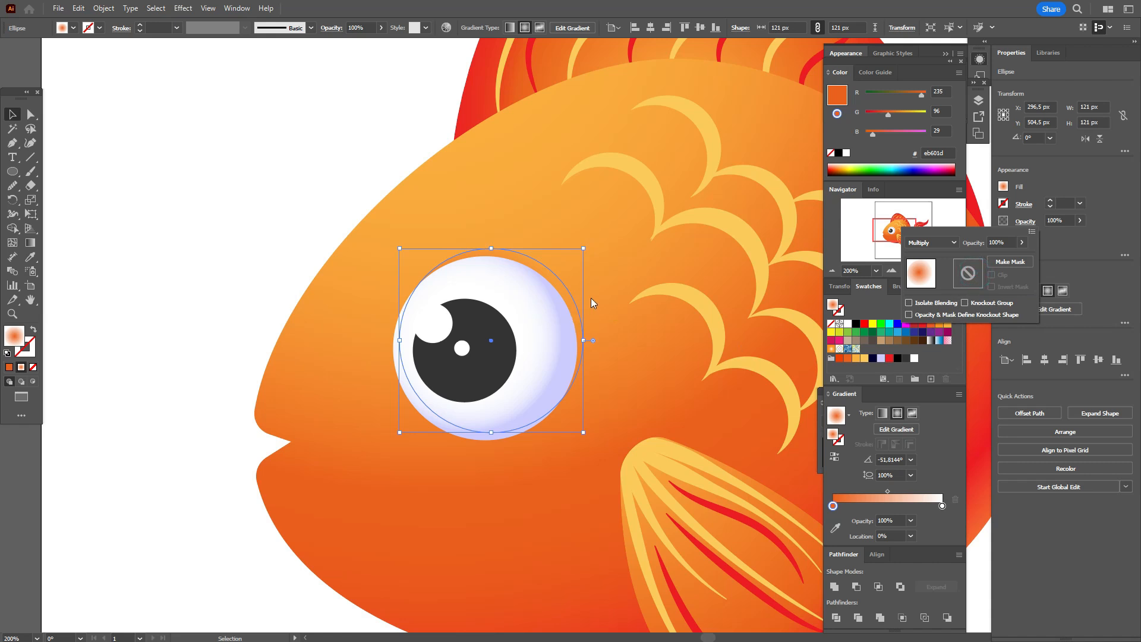
- Move the orange shadow circle out to the eye's upper right and shift its gradient midpoint to about 37%
click(564, 296)
drag(577, 292, 665, 226)
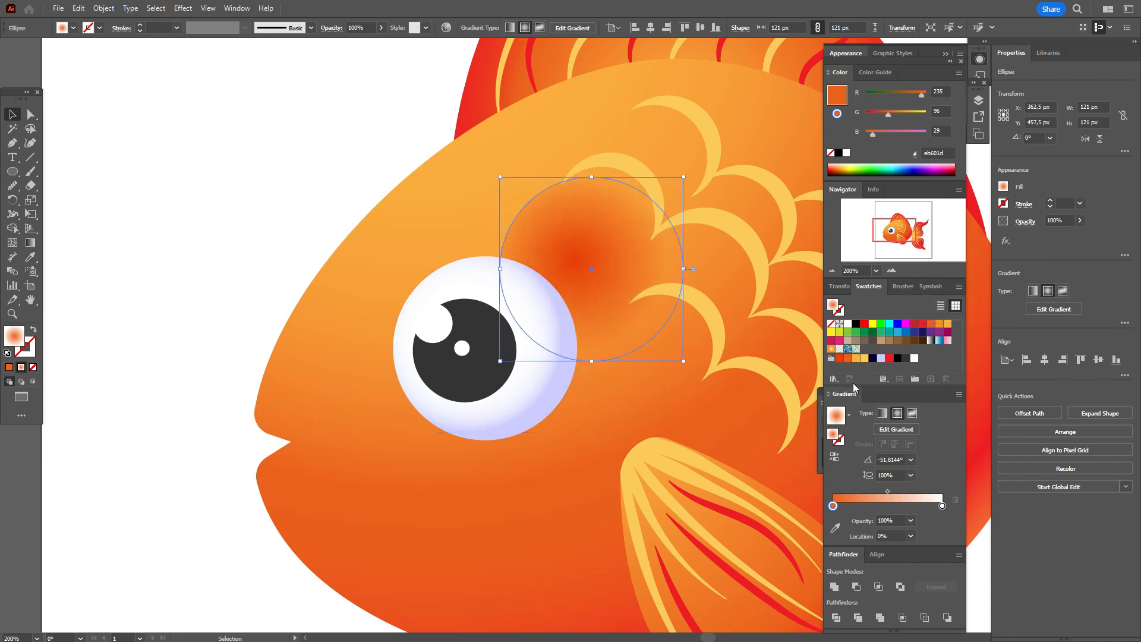
drag(888, 492, 872, 495)
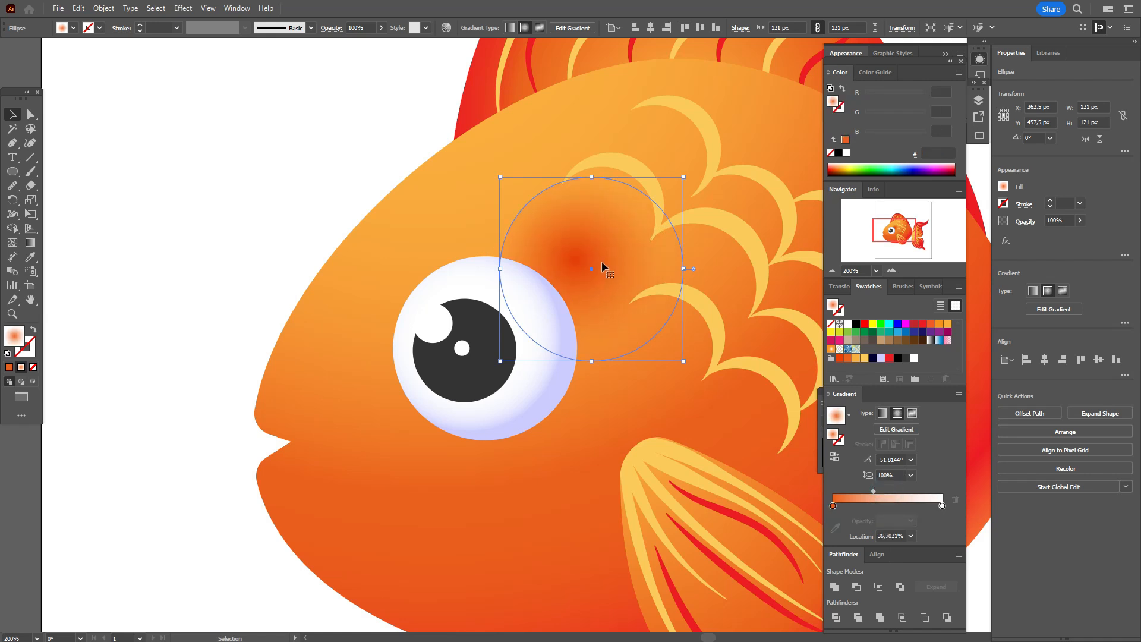
click(339, 162)
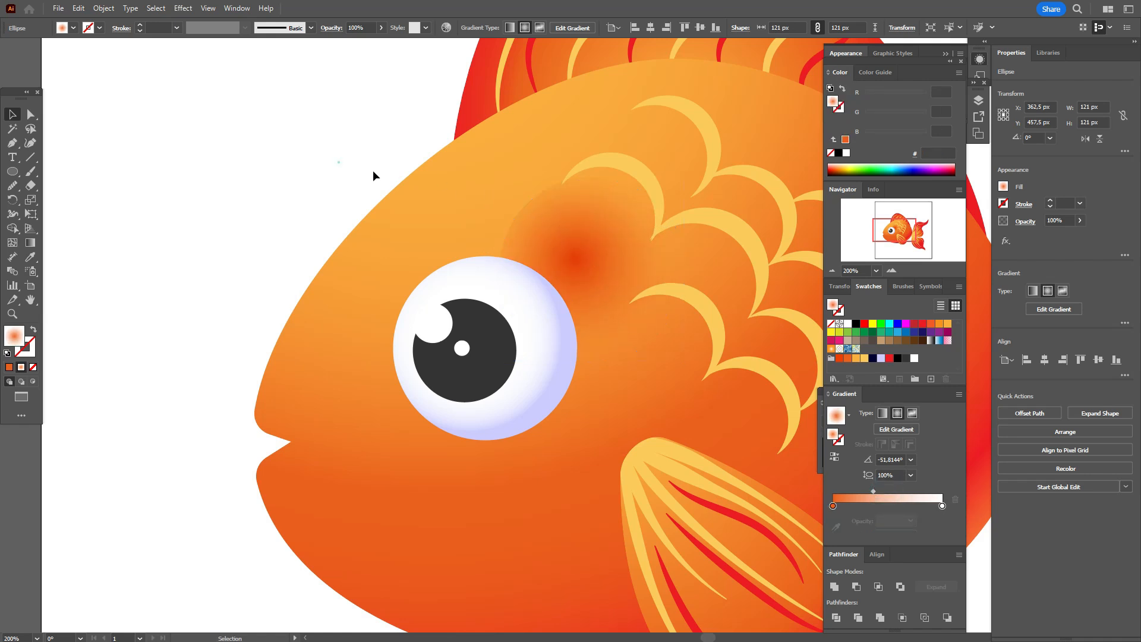
click(574, 267)
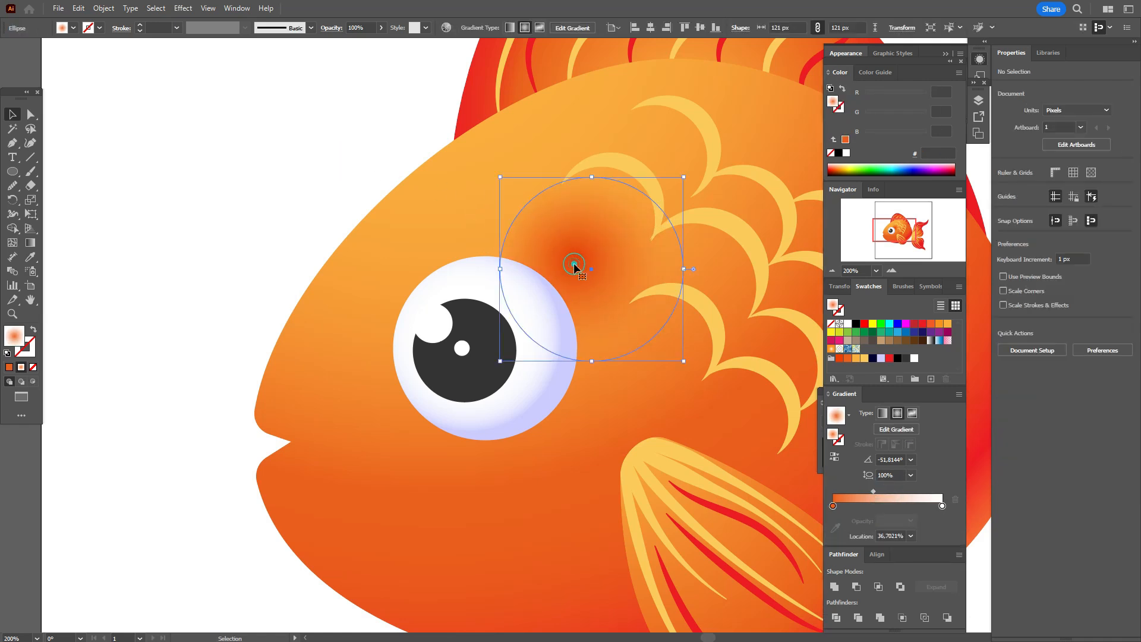
double_click(943, 505)
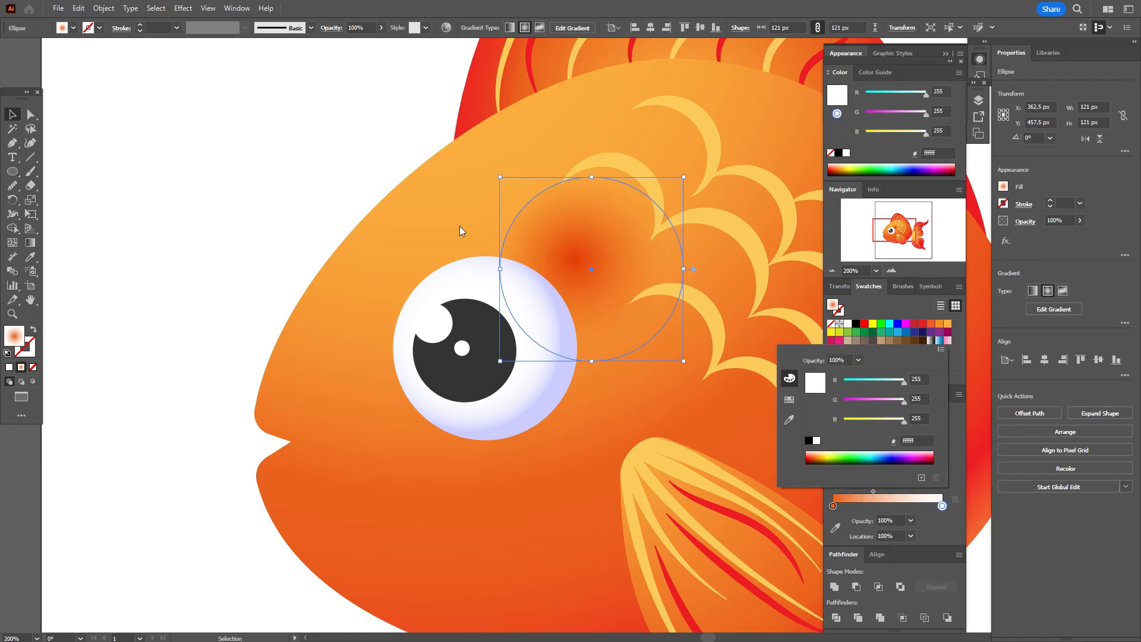
click(438, 115)
click(397, 94)
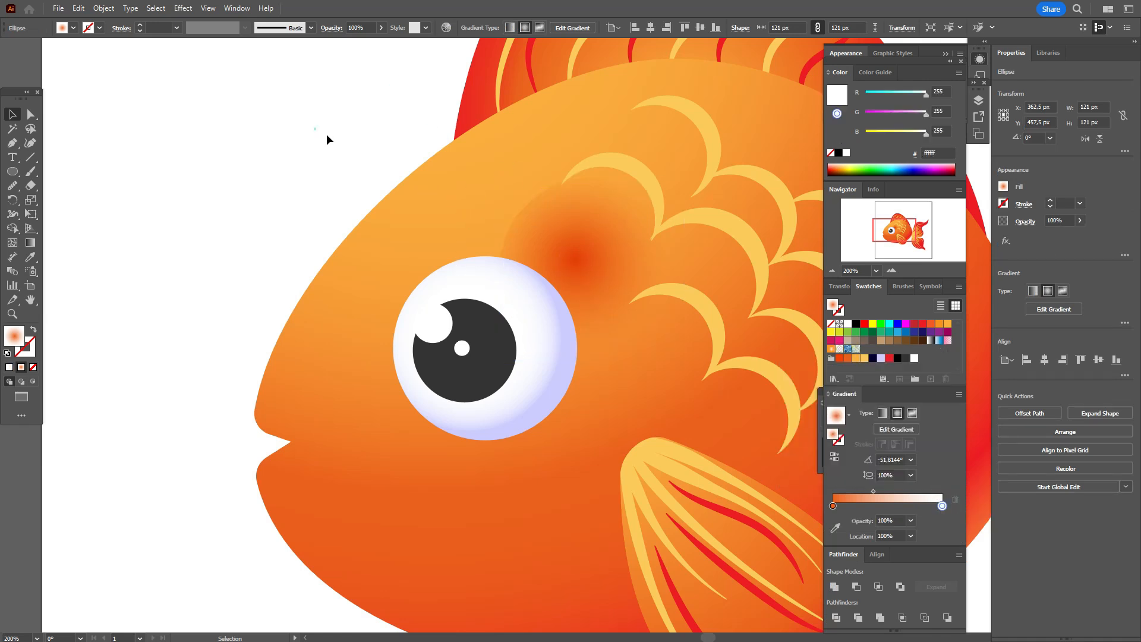
- Reset the shadow circle's fill to a centered radial gradient with an angle of 0°
click(579, 274)
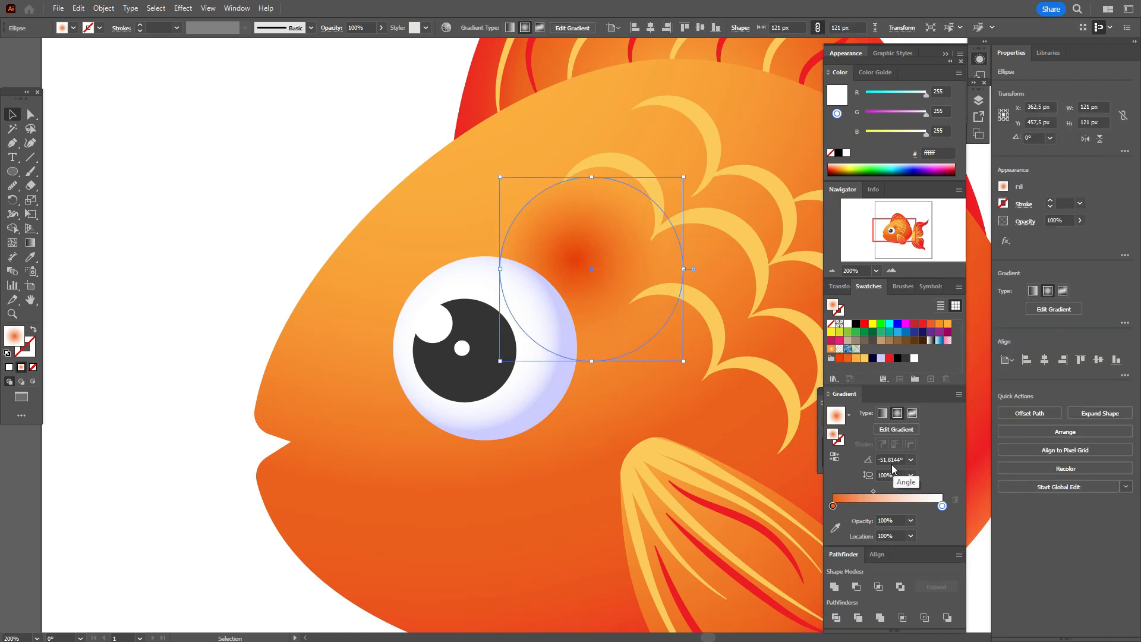
click(912, 413)
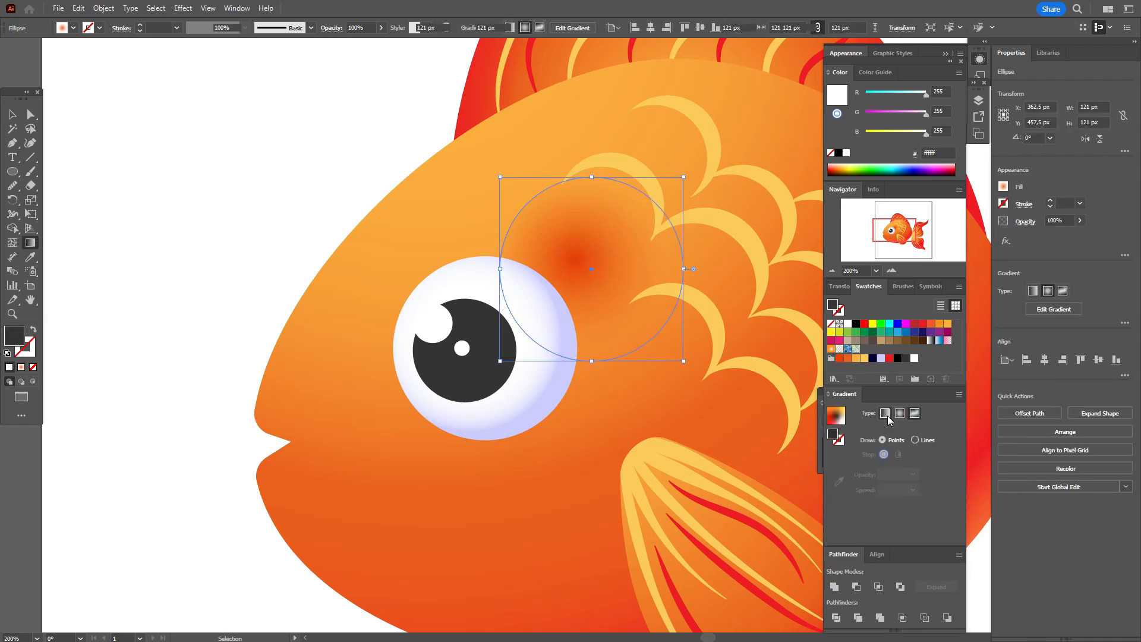
click(885, 413)
click(898, 413)
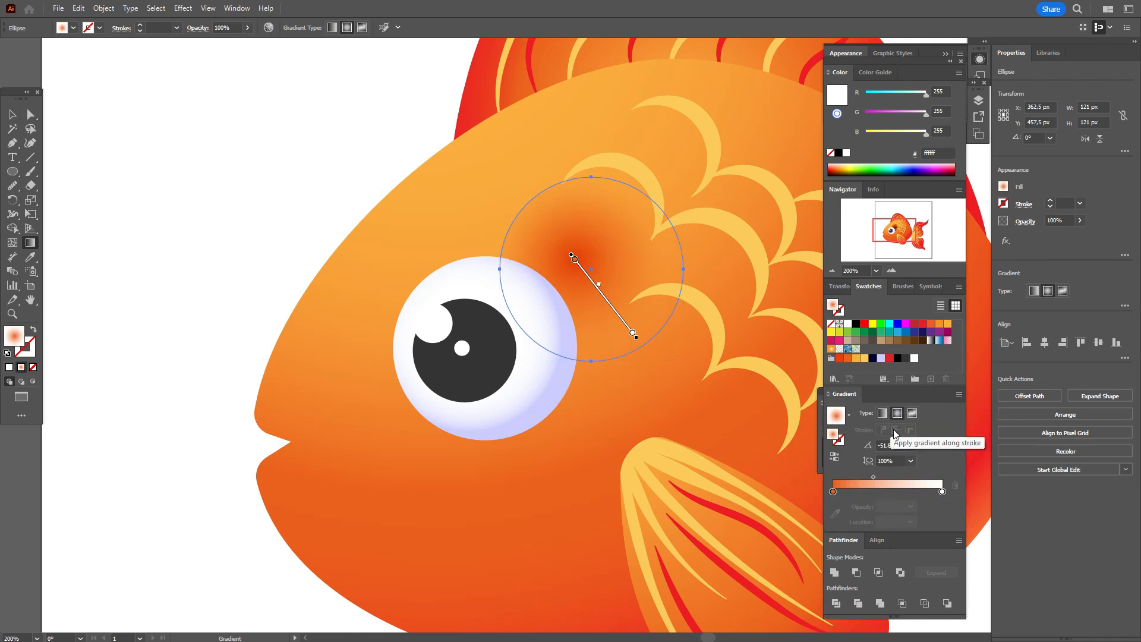
click(883, 414)
click(897, 413)
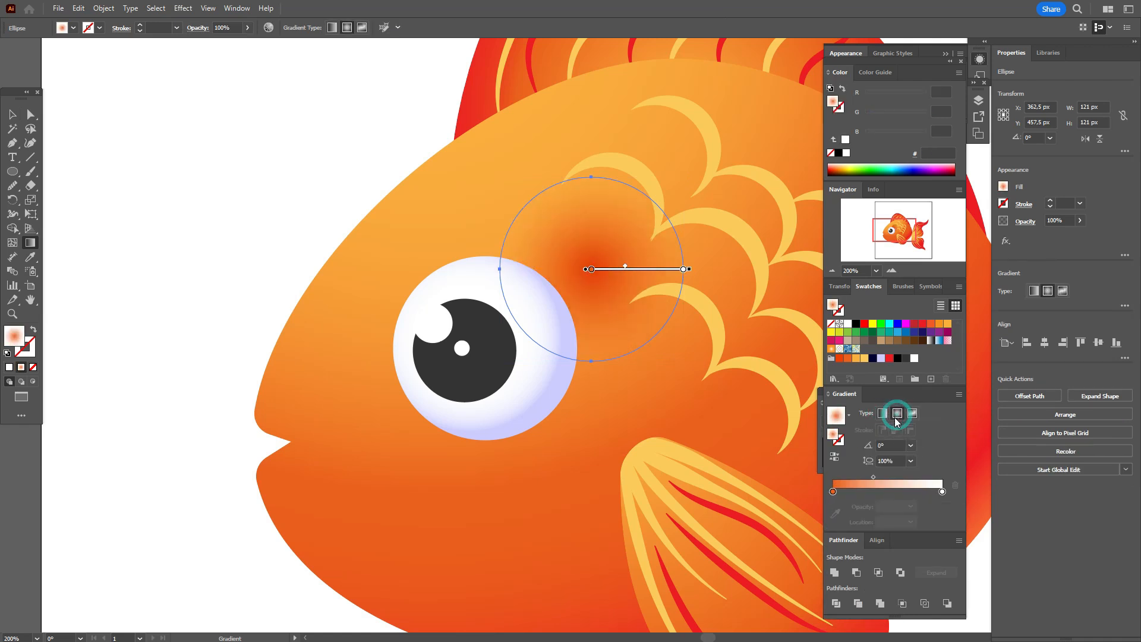
click(12, 114)
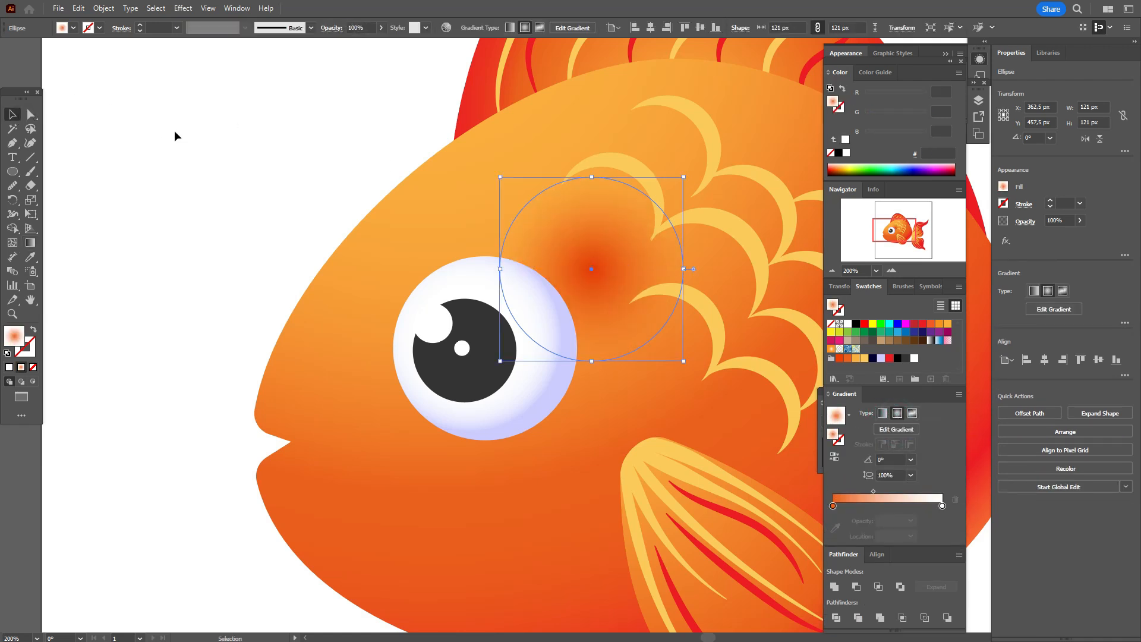
click(174, 136)
- Enlarge the shadow circle to about 146 px and move it behind the eye, offset towards the eye's upper right
drag(612, 283, 653, 319)
click(545, 321)
key(ctrl+h)
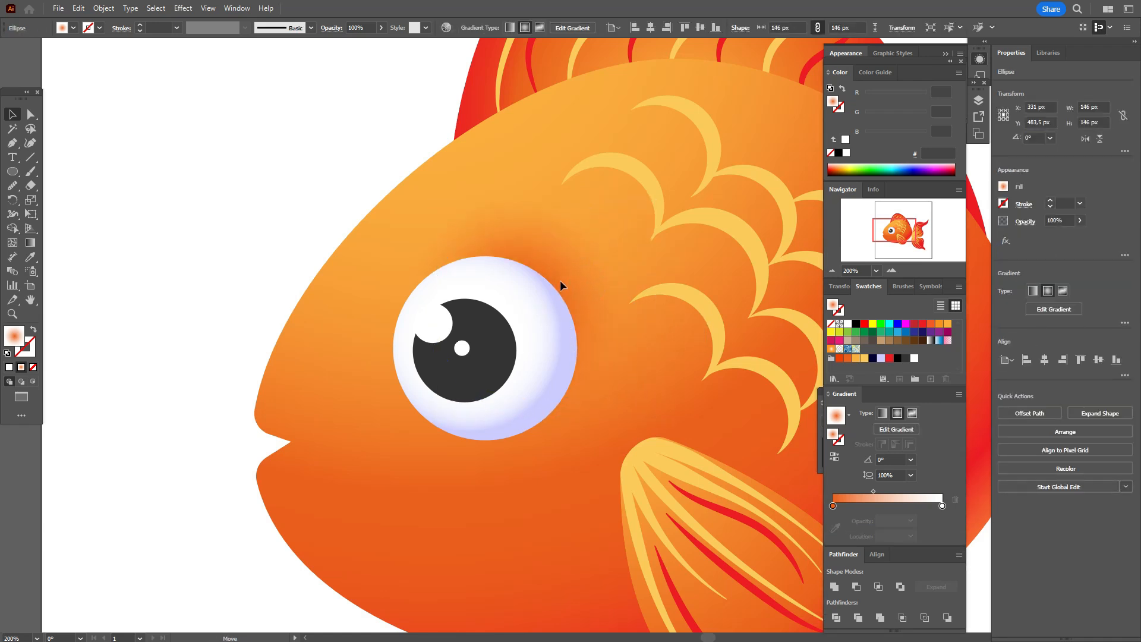
mouse_move(555, 287)
mouse_down()
mouse_move(565, 305)
mouse_move(573, 294)
mouse_up()
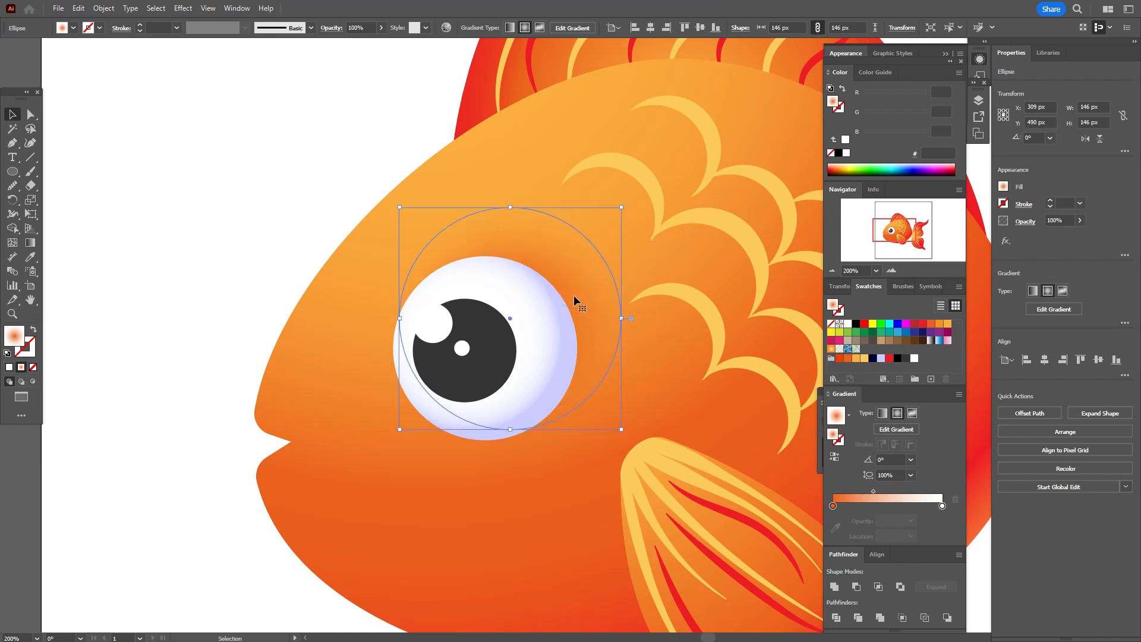
- Shift the shadow circle slightly up and to the right, and scale it down to about 112 px behind the eye
key(a)
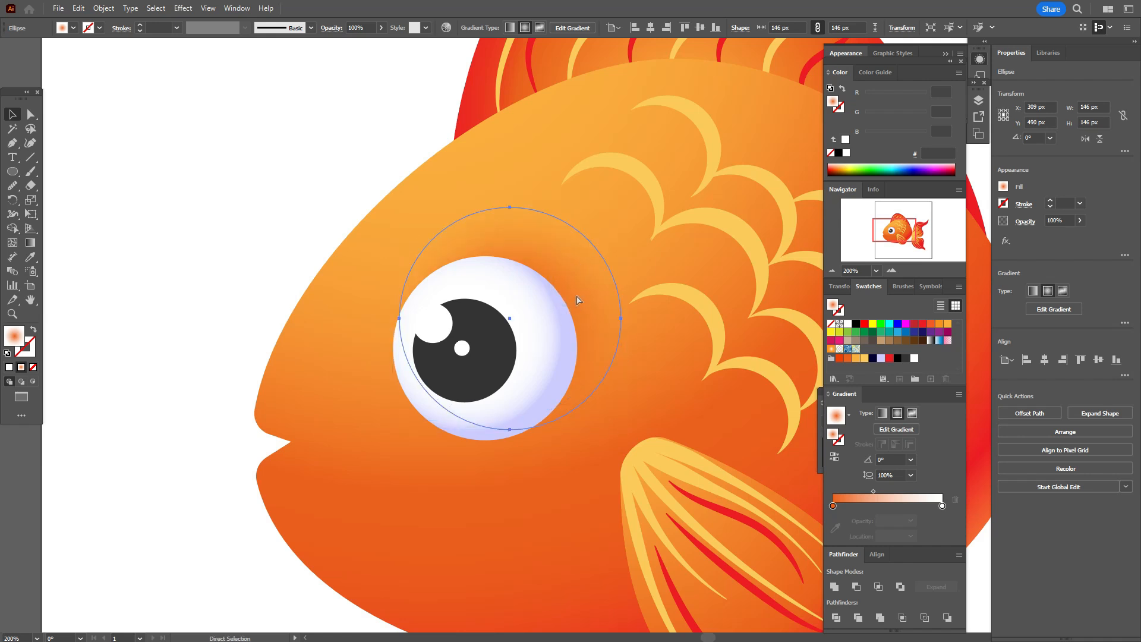
drag(578, 295, 592, 283)
key(v)
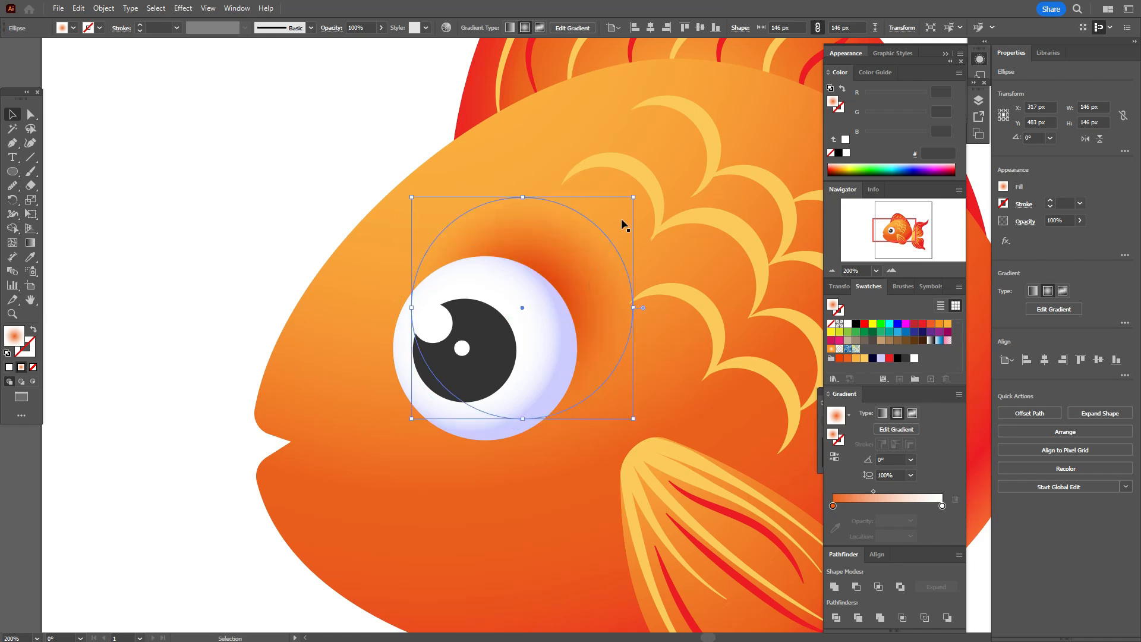
drag(632, 198, 620, 250)
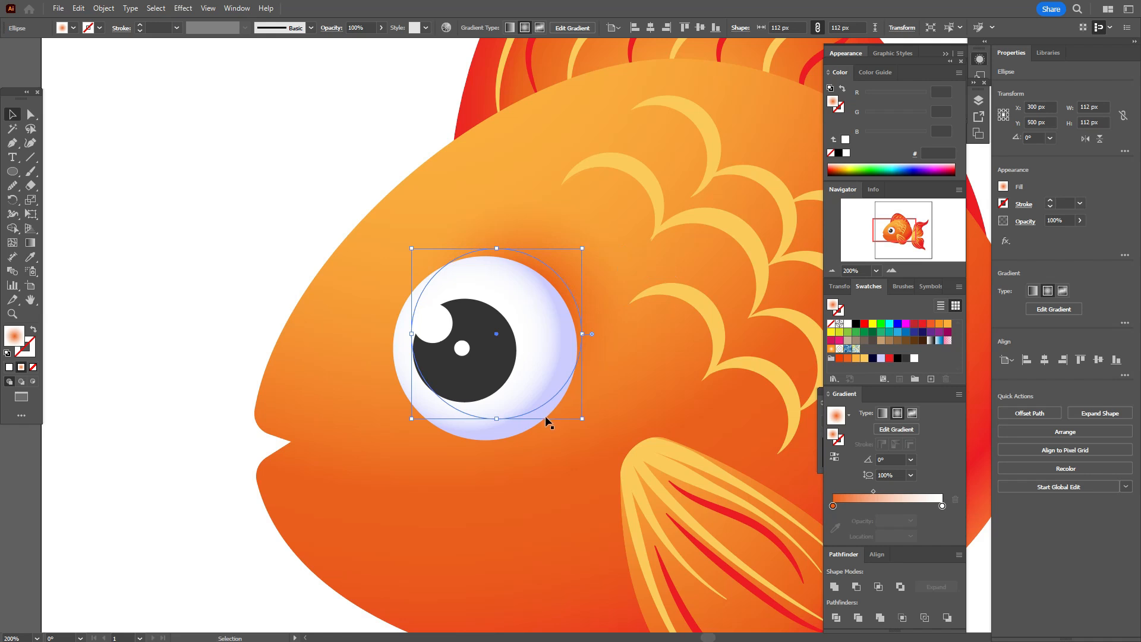
- Resize the orange shadow circle to about 124 by 128 px and position it closely around the eye's edge
drag(496, 419, 507, 444)
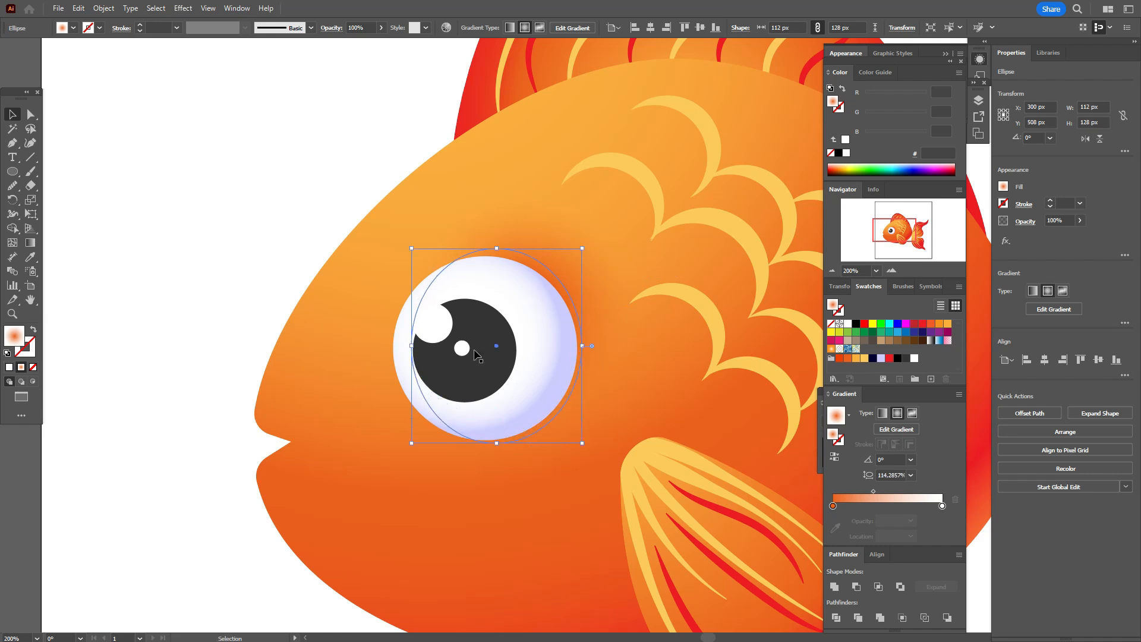
drag(411, 346, 396, 347)
drag(556, 280, 558, 280)
key(a)
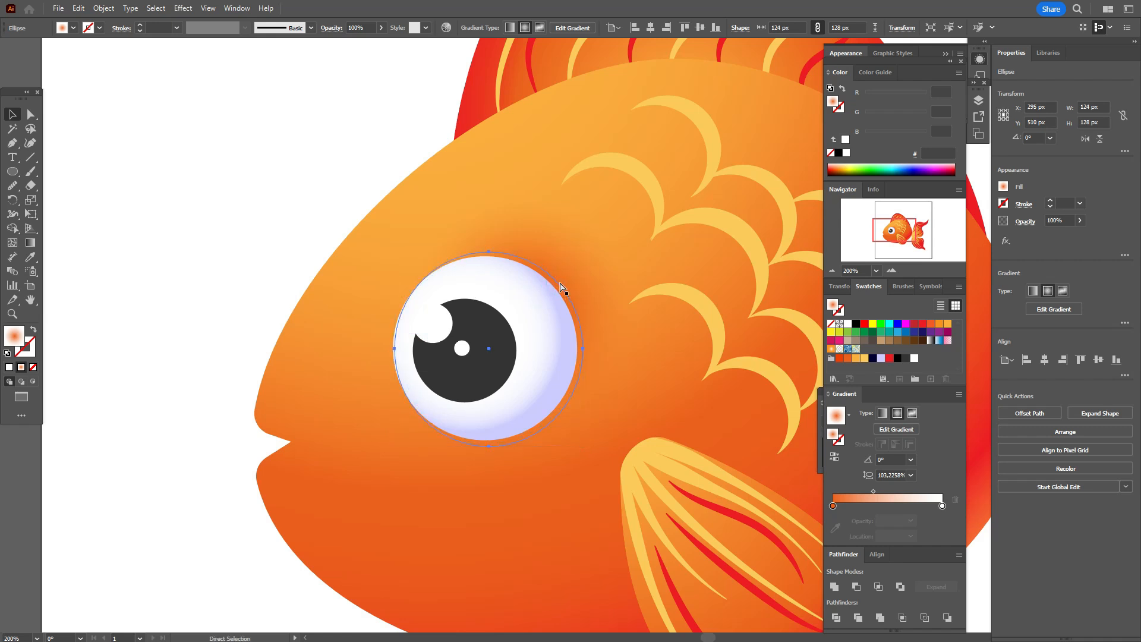
key(v)
click(312, 195)
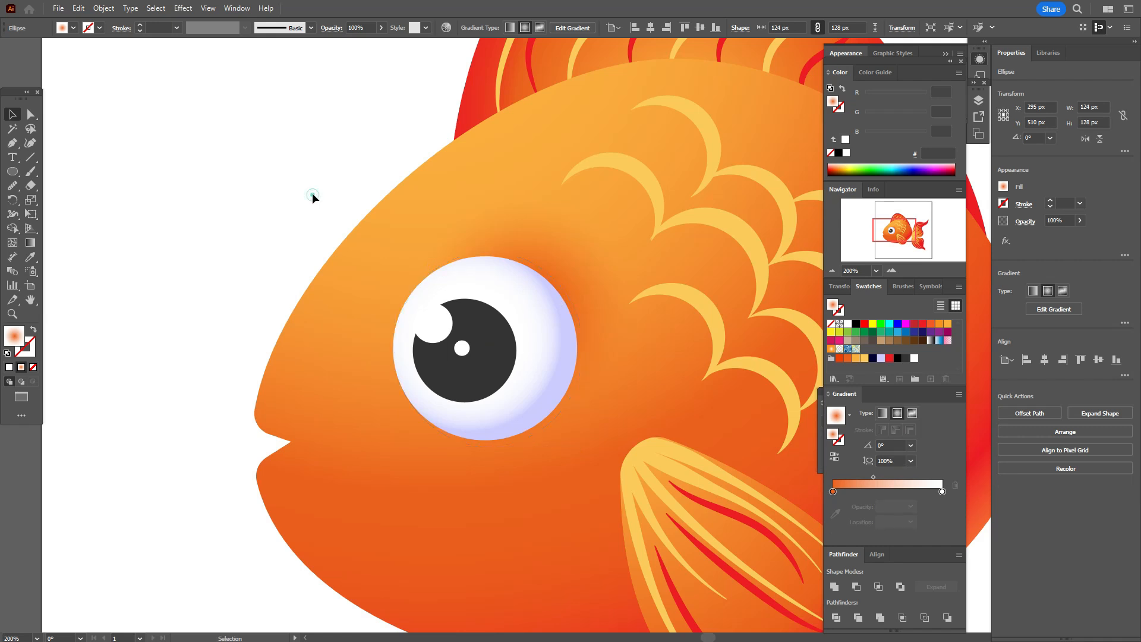
- Shift the shadow circle's gradient midpoint to about 76% and nudge the circle slightly up and to the right
click(556, 285)
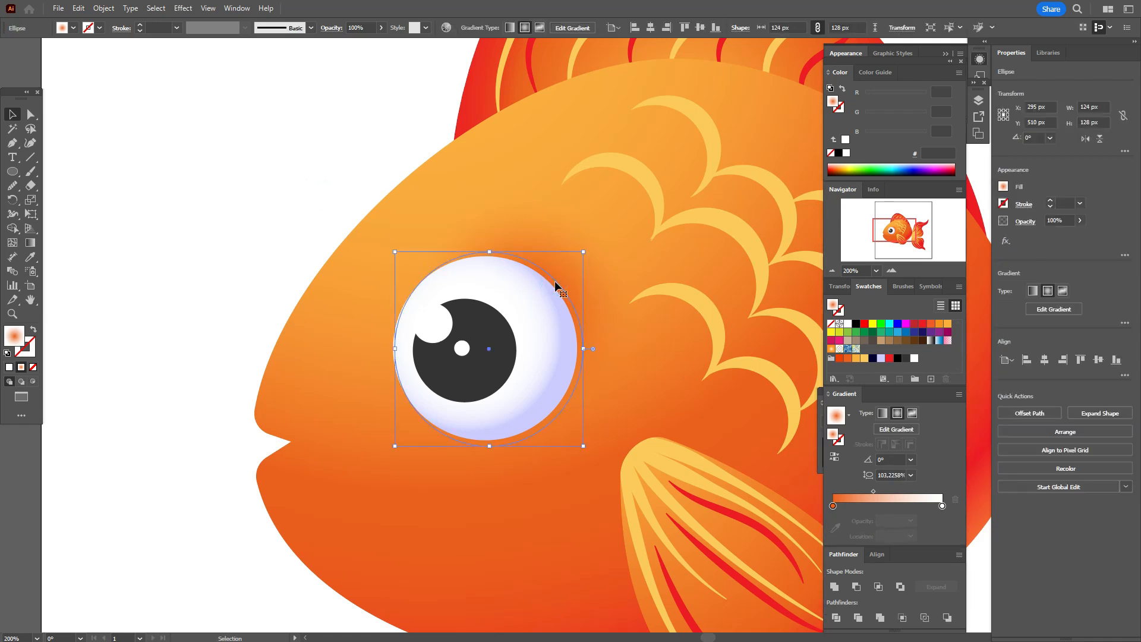
drag(874, 492, 900, 491)
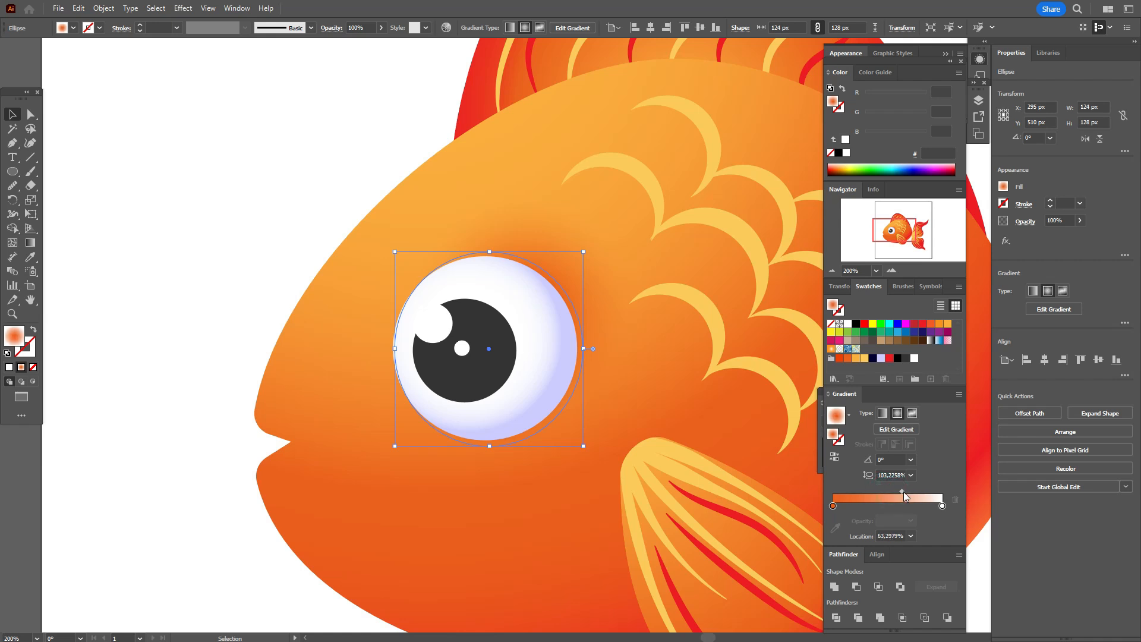
click(231, 223)
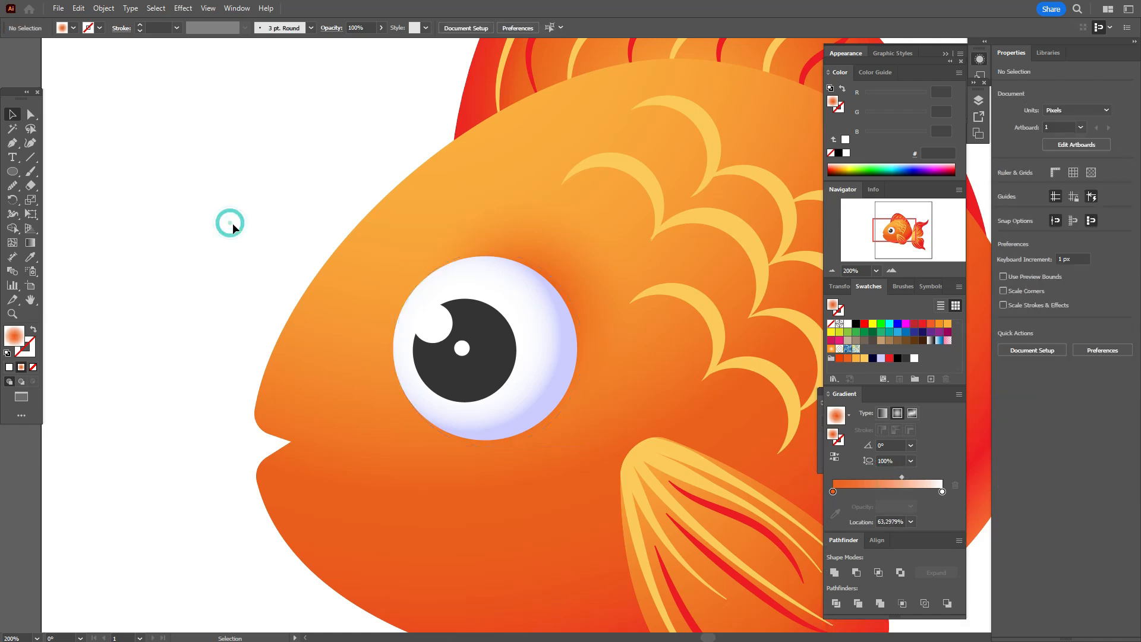
click(572, 308)
drag(899, 489, 924, 504)
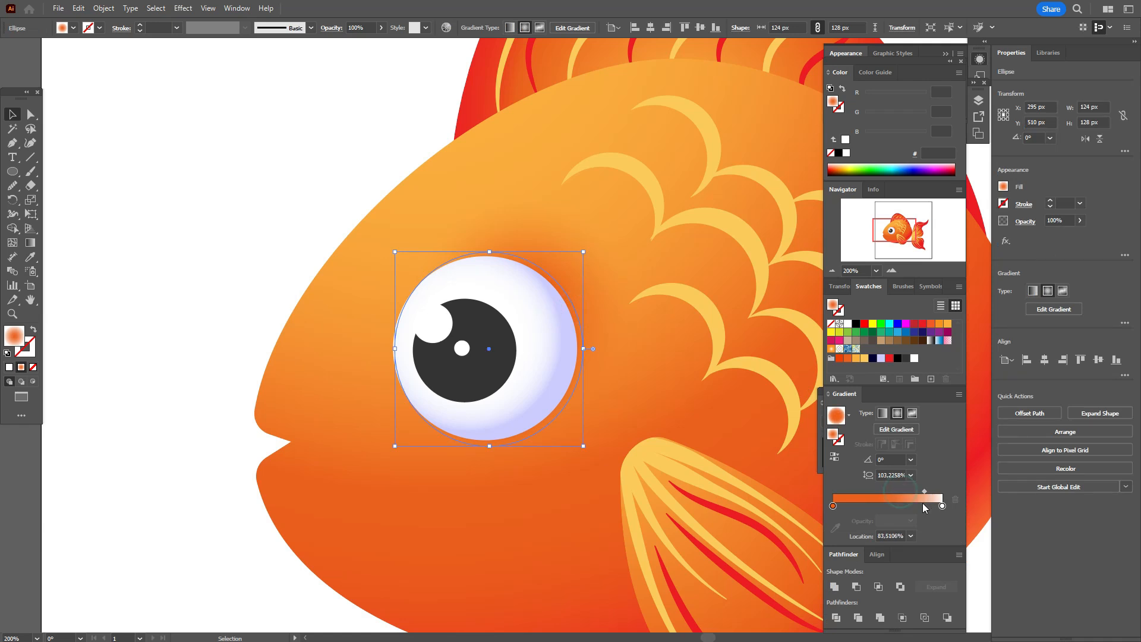
click(301, 188)
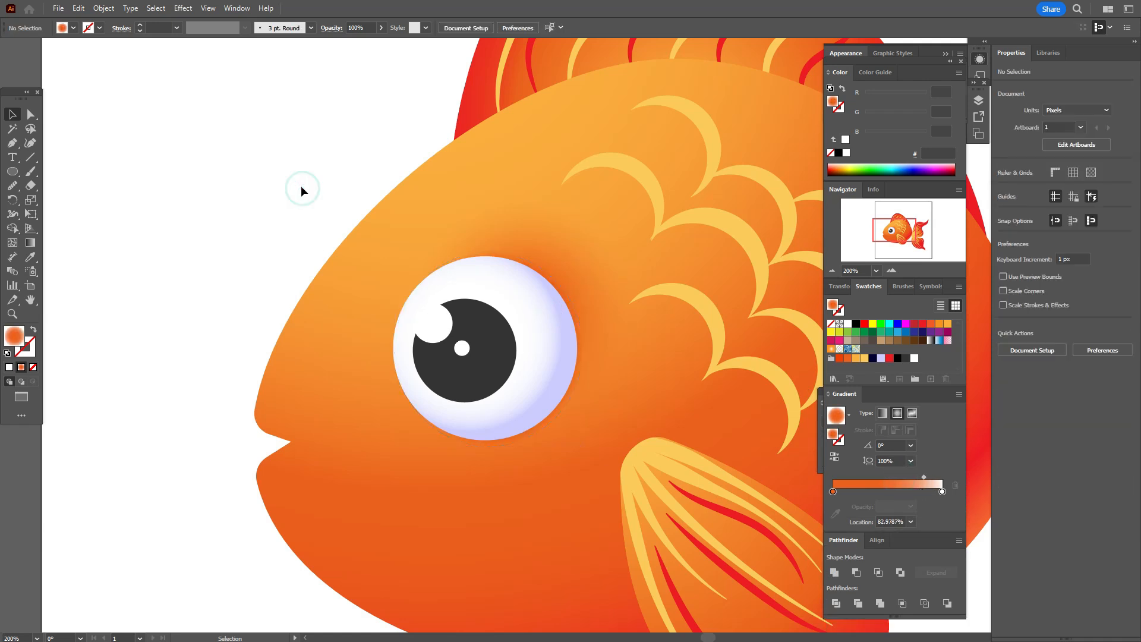
click(566, 292)
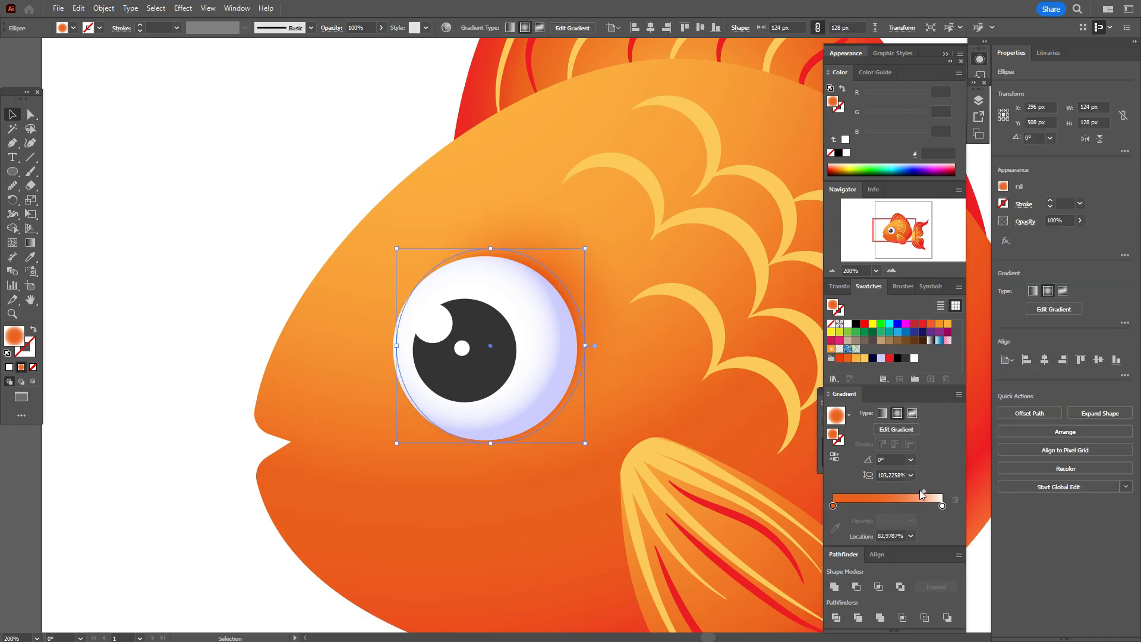
drag(922, 493, 908, 495)
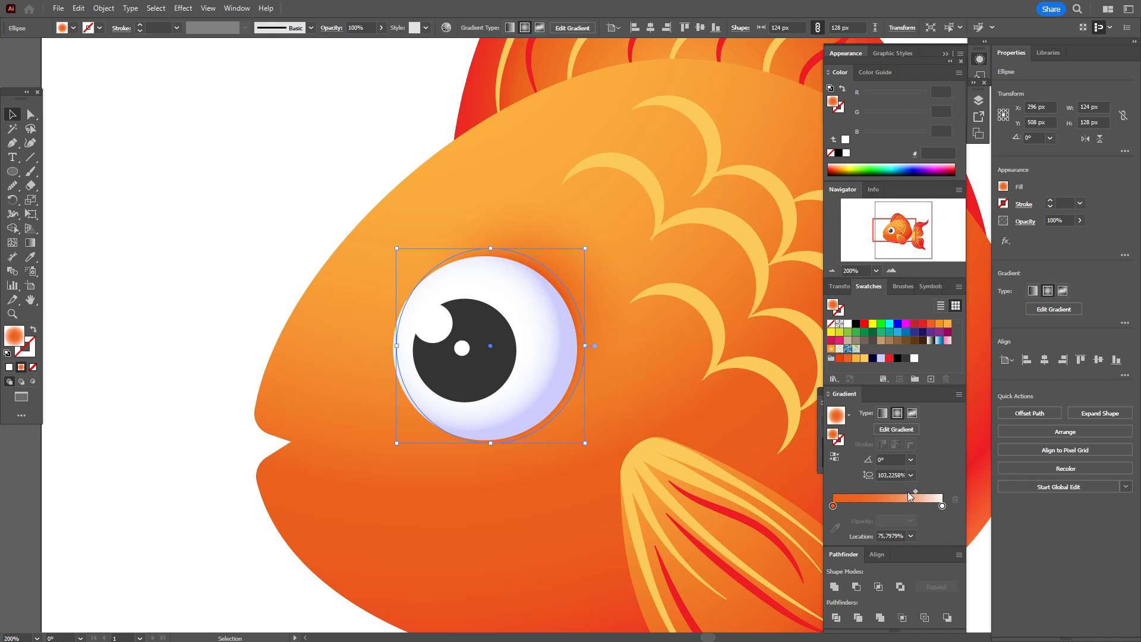
click(264, 186)
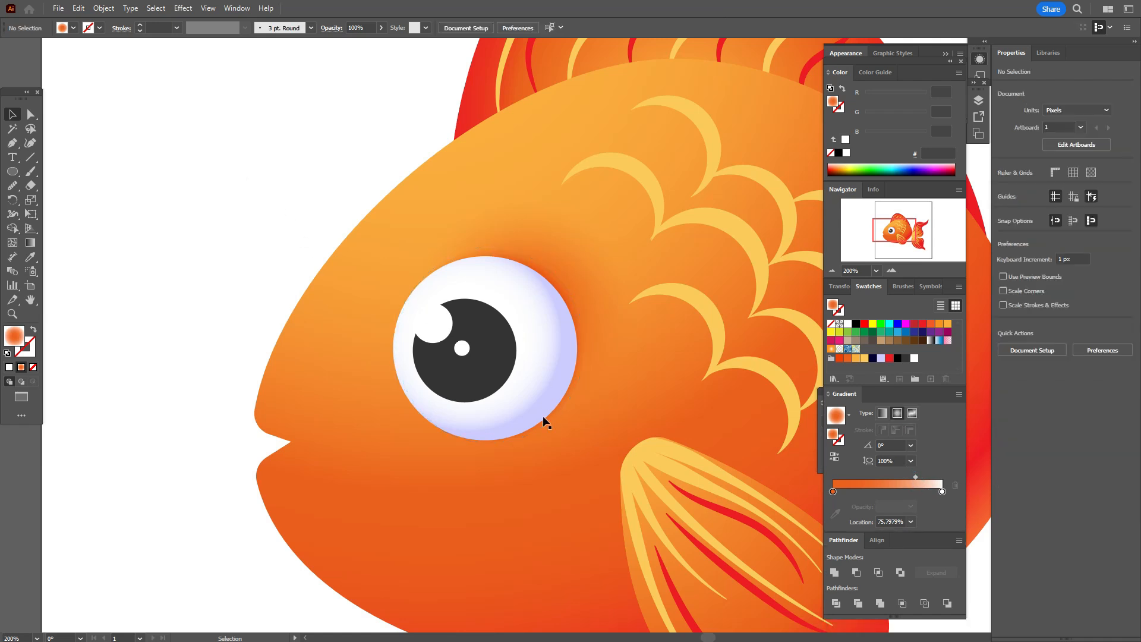
- Place a solid white copy of the eye white one level behind it, offset slightly down and to the left
click(519, 416)
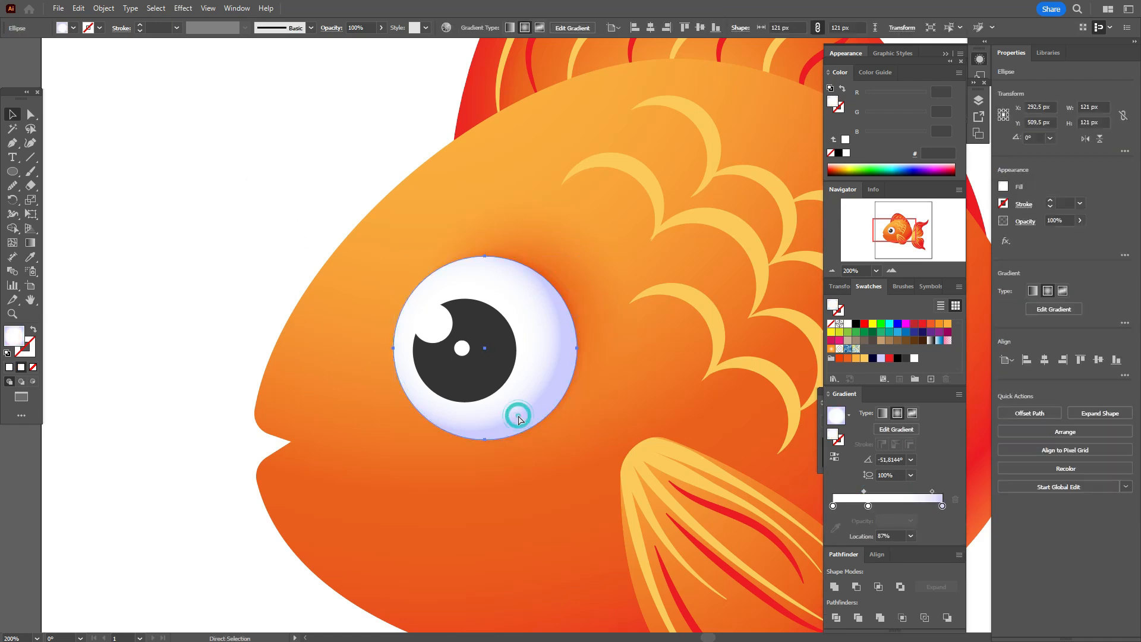
right_click(519, 421)
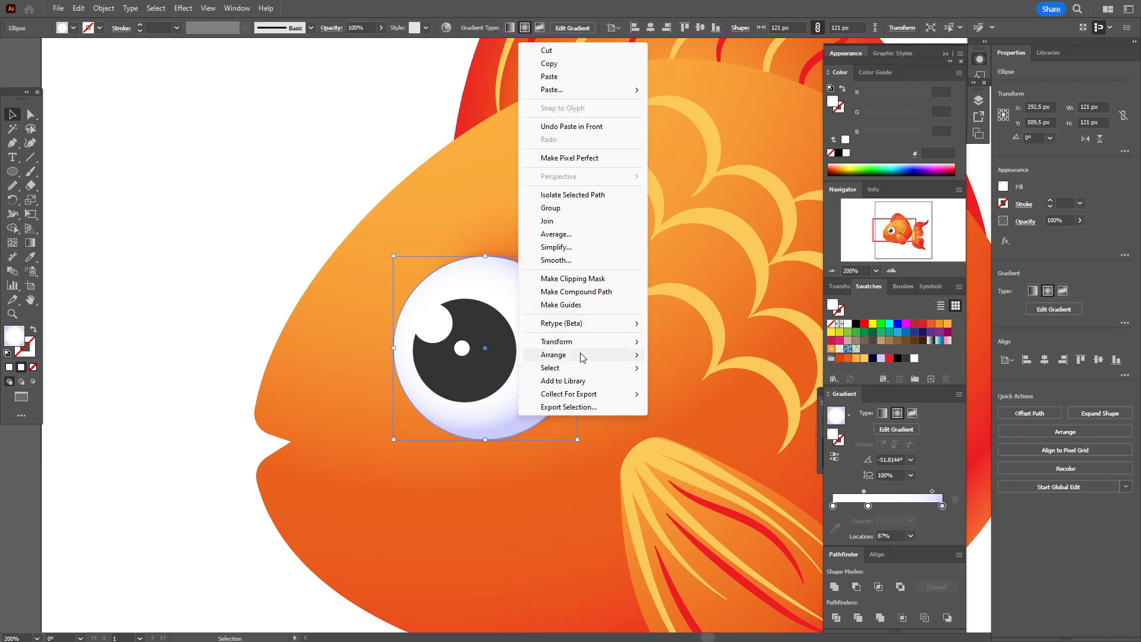
mouse_move(631, 355)
click(712, 385)
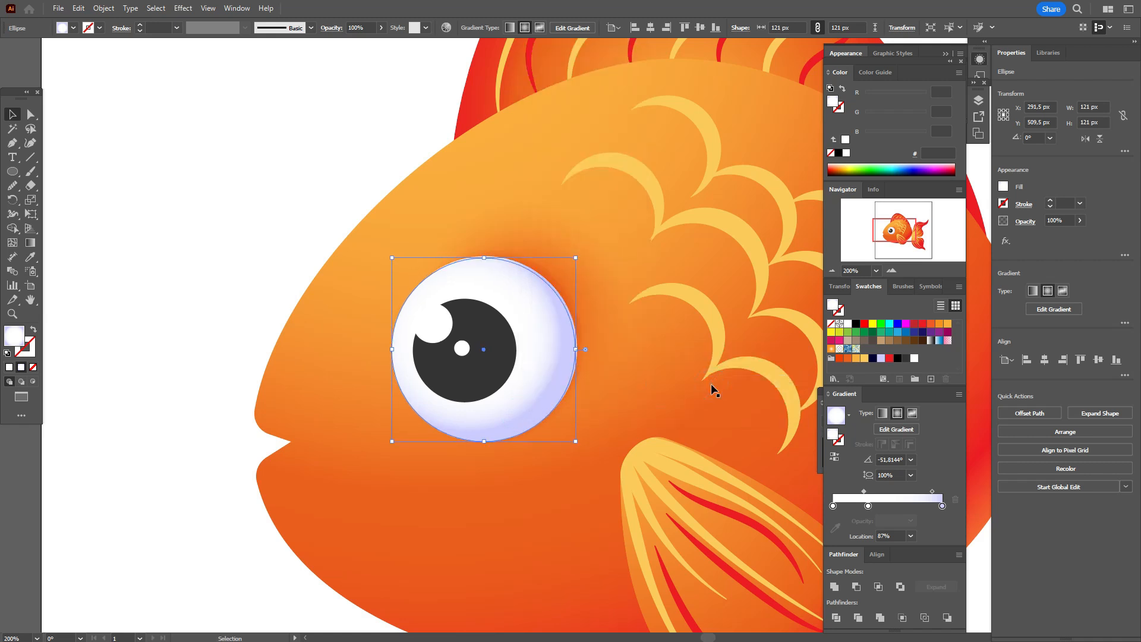
click(914, 359)
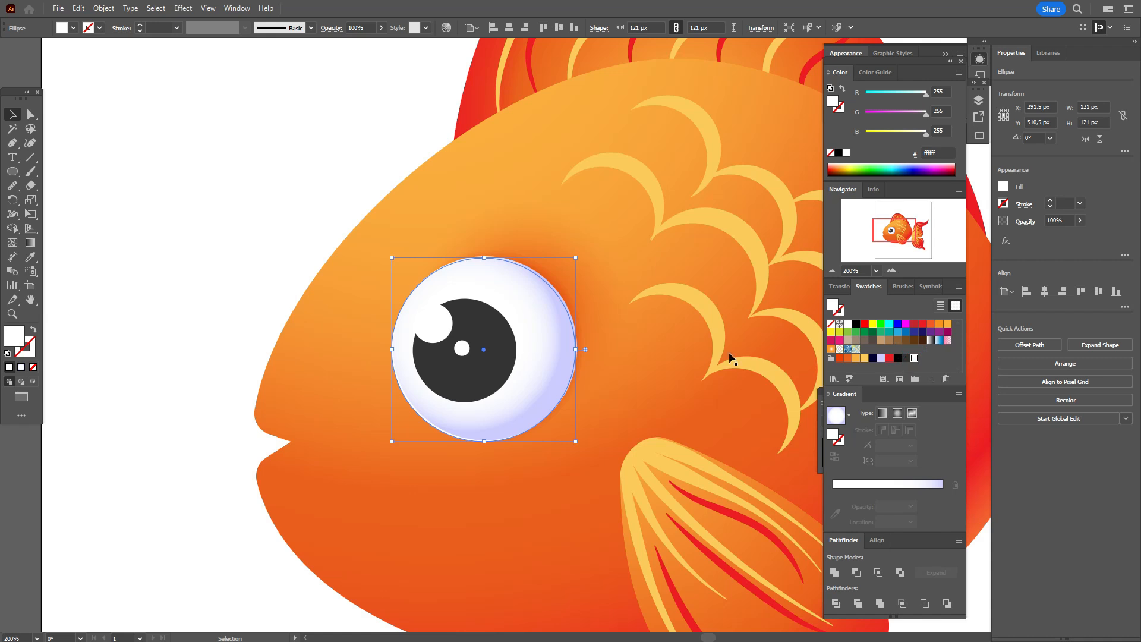
- Duplicate the solid white circle, send the copy backward and offset it 2 px further down and to the left
key(a)
key(v)
right_click(538, 372)
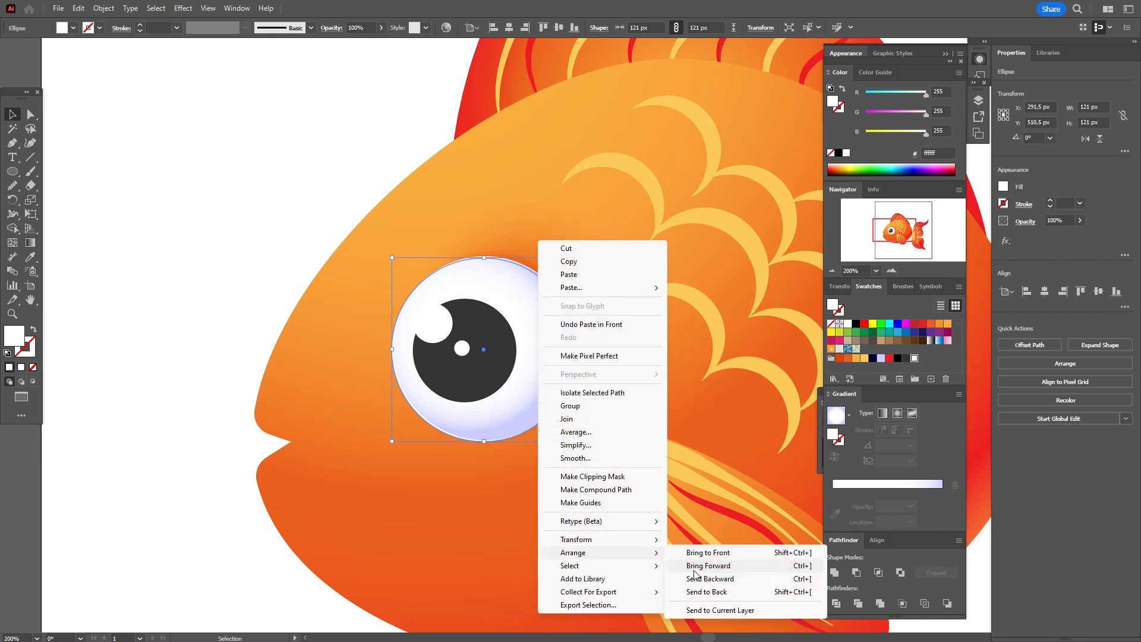
click(697, 578)
key(Left)
key(Down)
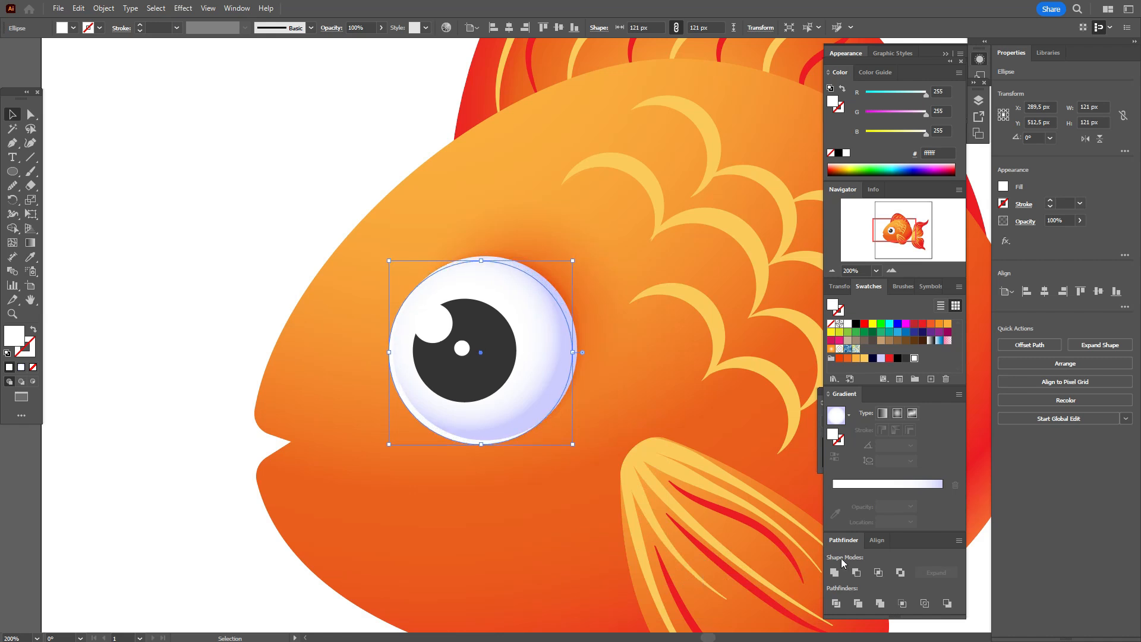
- Fill the rearmost eye circle copy with a radial gradient from yellow (fcca5b) in the center to black at the edge
click(898, 413)
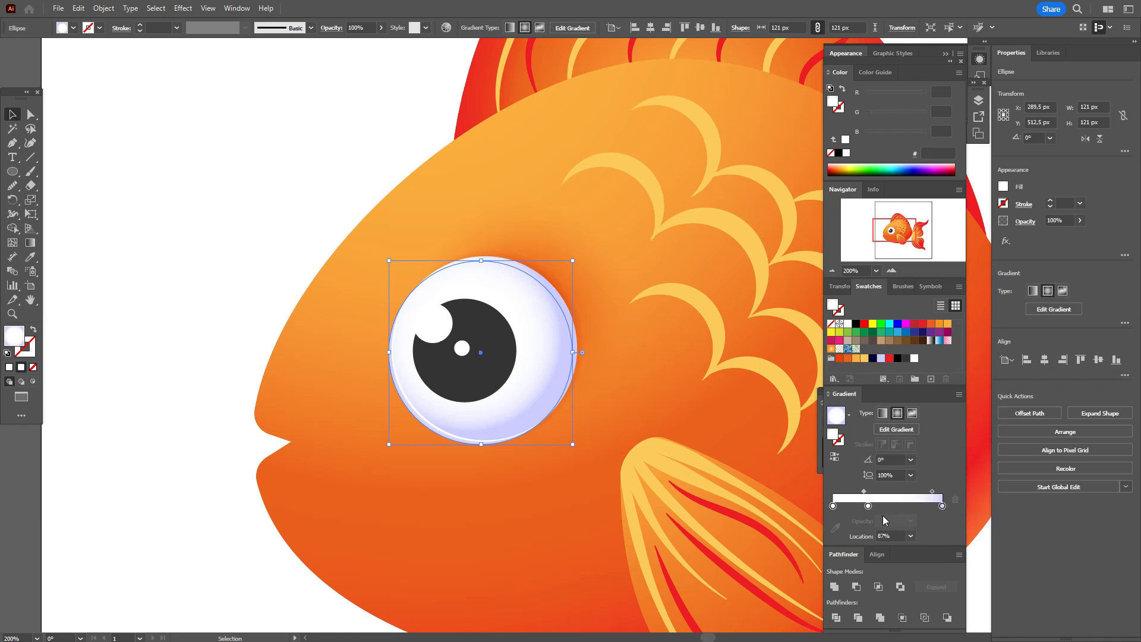
drag(868, 506, 897, 361)
drag(897, 359, 941, 505)
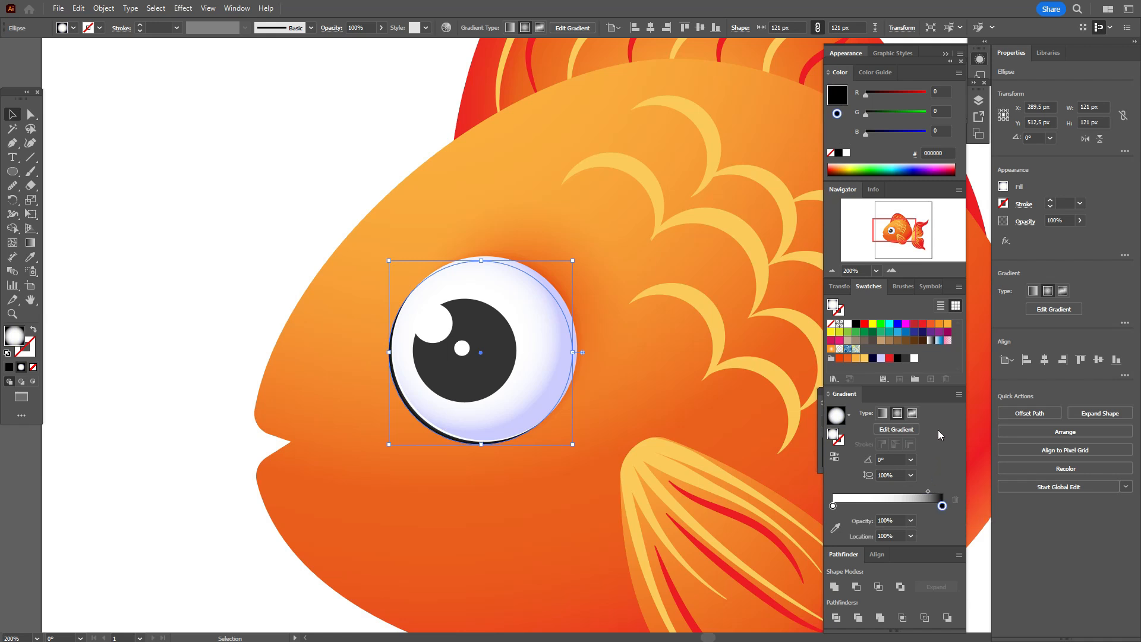
drag(863, 359, 832, 505)
- Set the blending mode of the yellow-to-black circle to Screen
click(1025, 222)
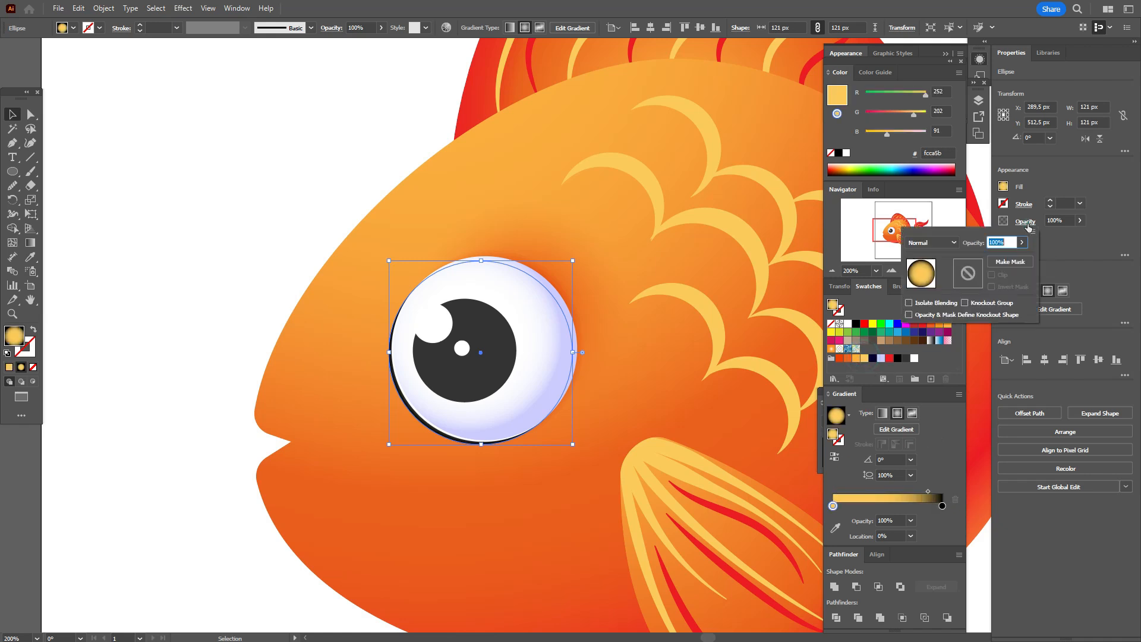
click(945, 242)
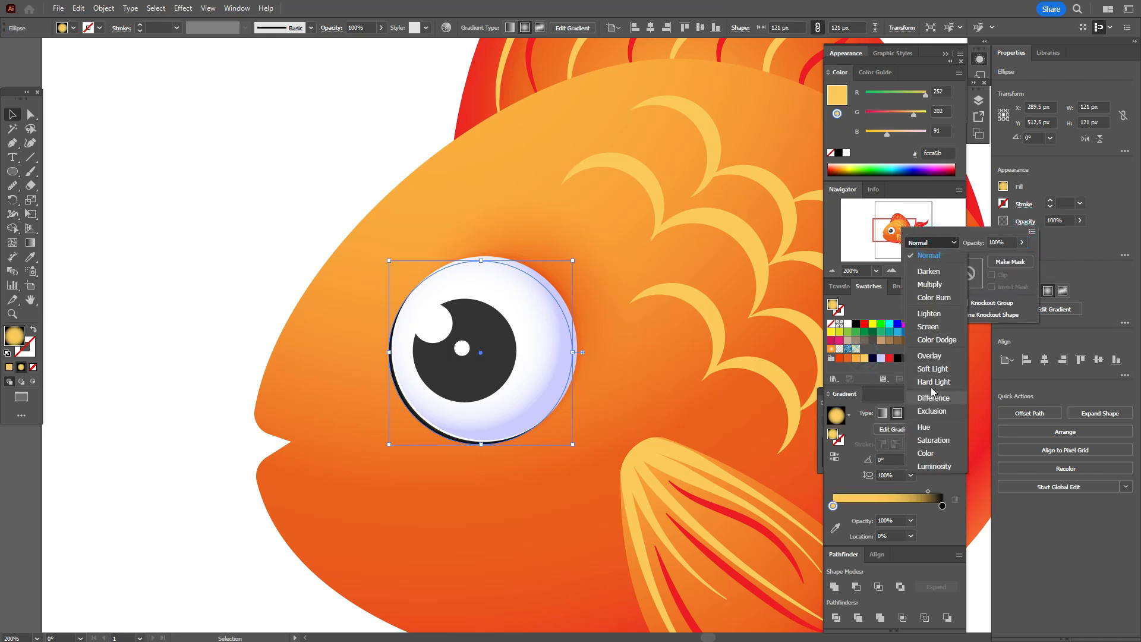
click(926, 326)
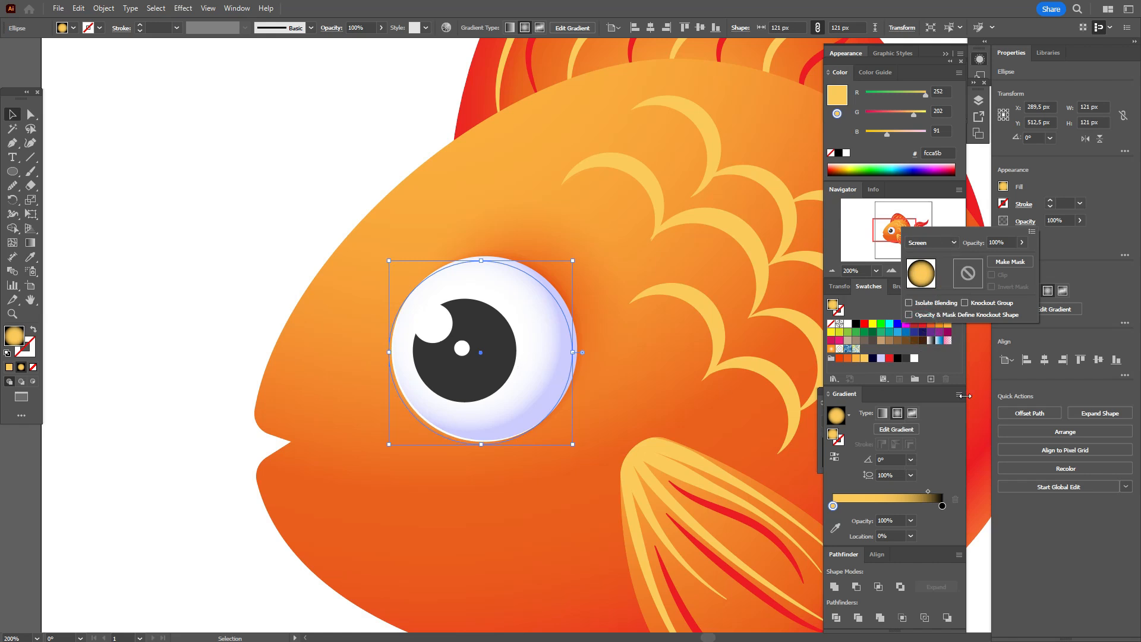
click(948, 459)
- Set the yellow glow circle's gradient midpoint to about 80% and nudge it a few pixels down and to the left
drag(928, 492, 920, 495)
key(Down)
key(Down)
key(Down)
key(Down)
key(Down)
key(Down)
key(Left)
key(Left)
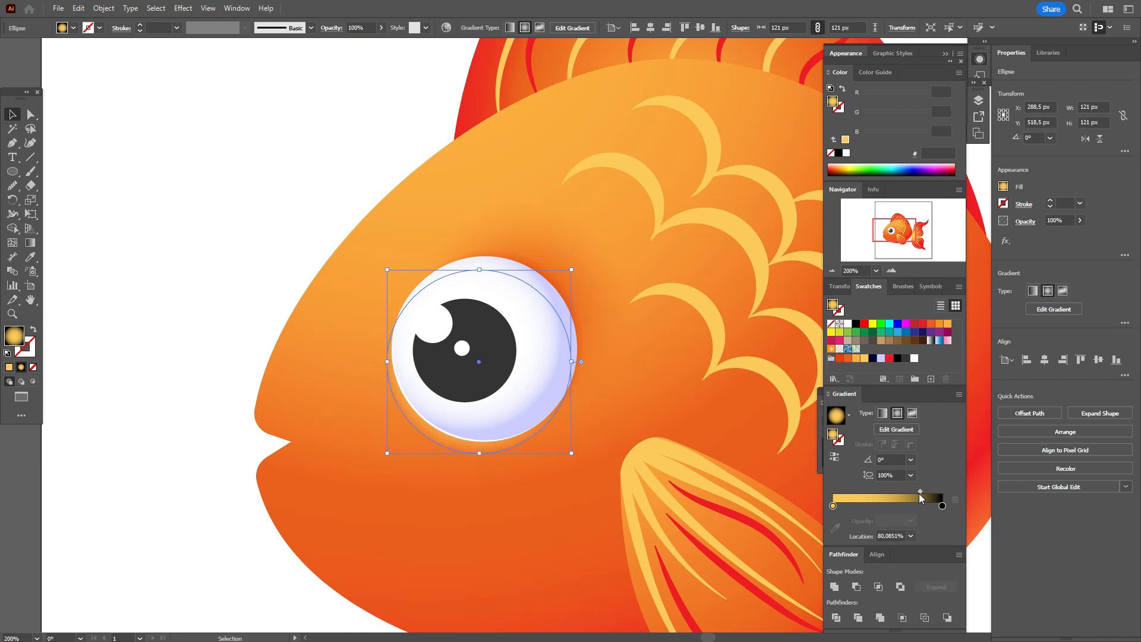
key(Up)
key(Up)
key(Left)
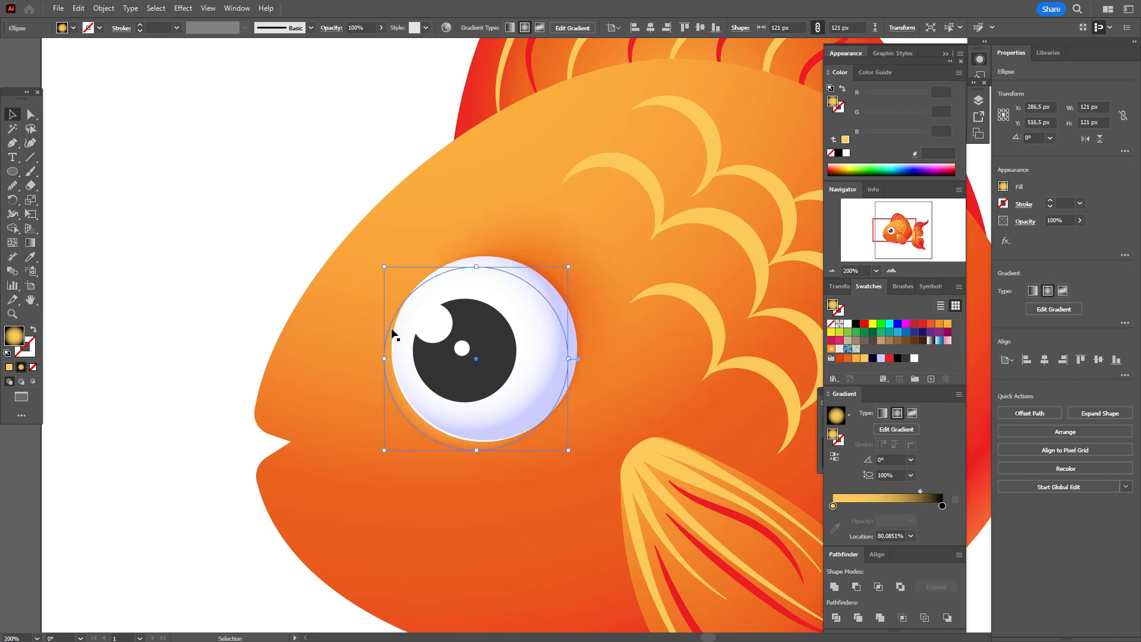
click(232, 217)
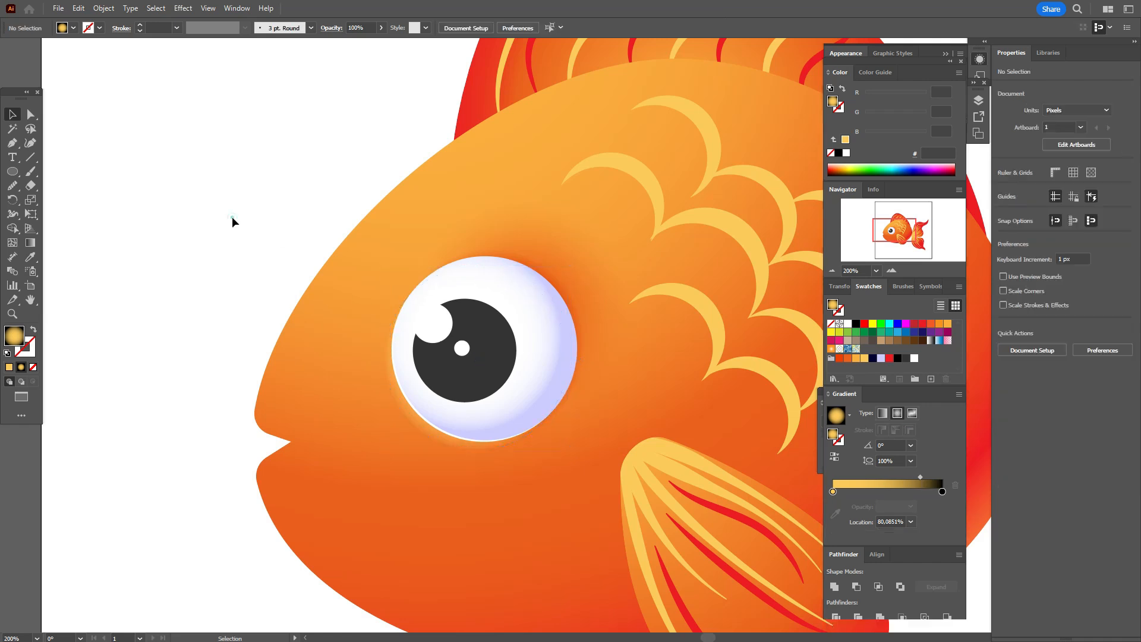
click(430, 440)
click(206, 292)
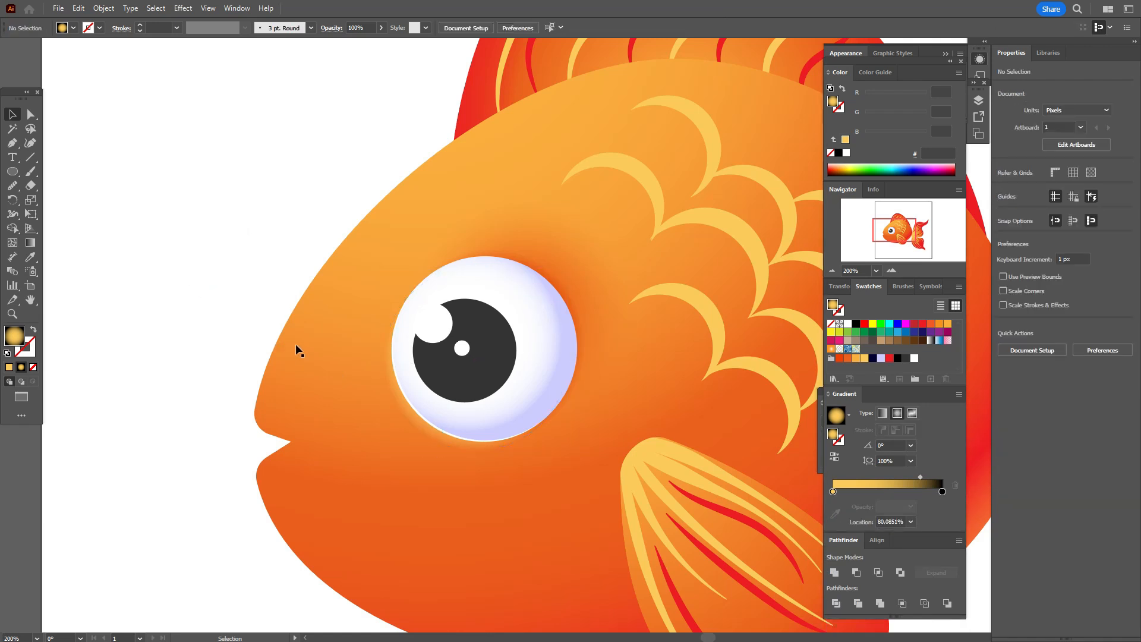
- Draw two small white circles beside the eye's lower right edge, making the lower, smaller one about 8 px wide
click(847, 323)
key(l)
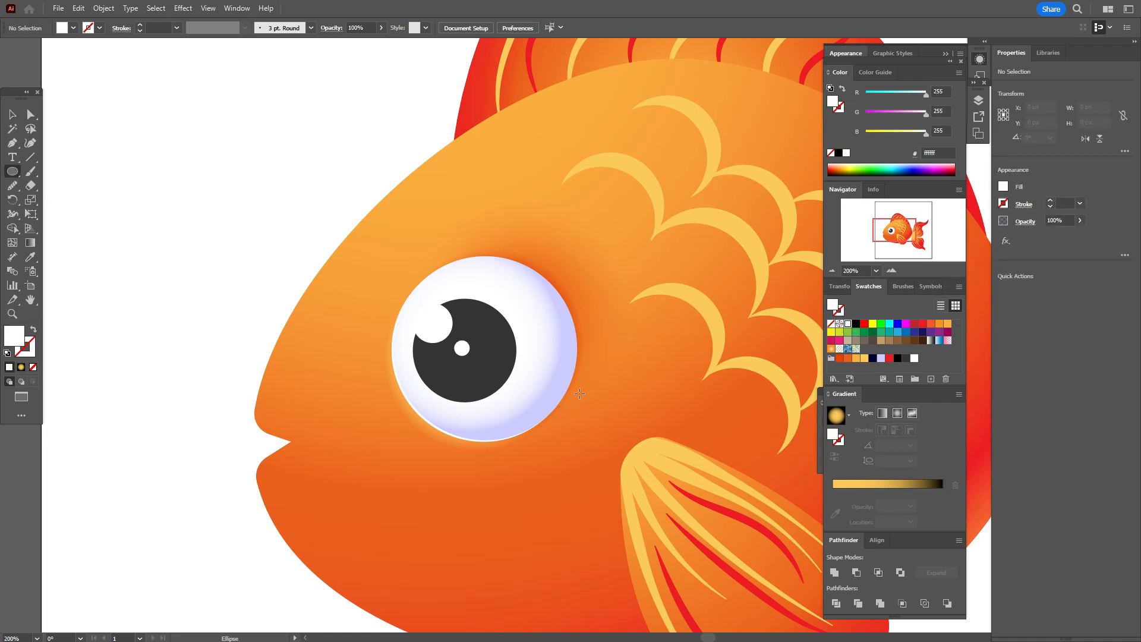
drag(580, 402, 569, 434)
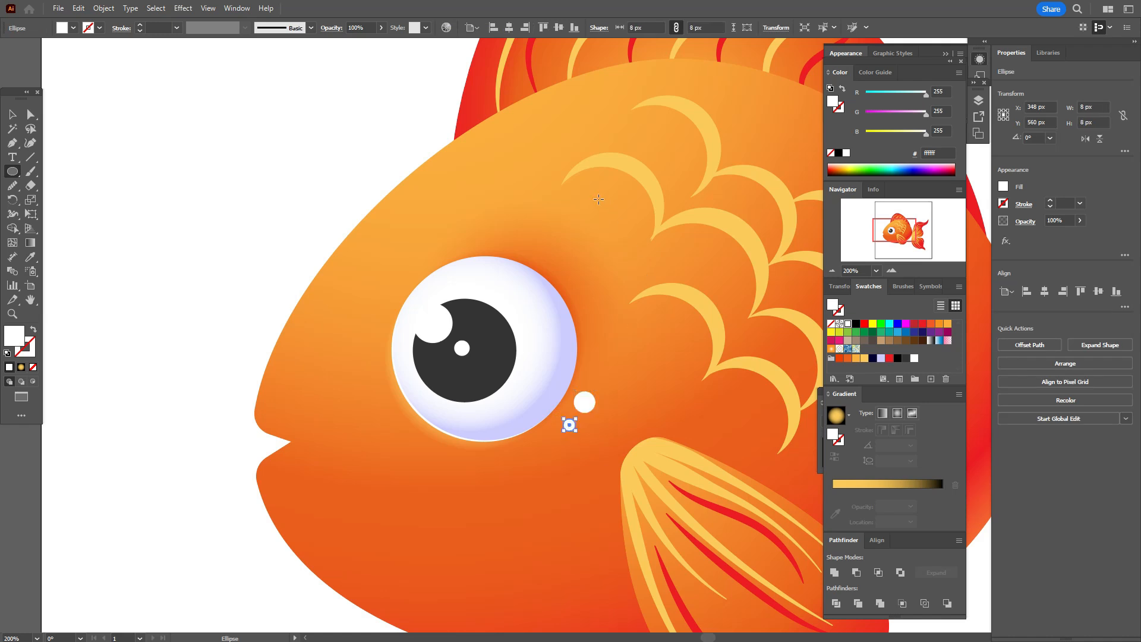
key(v)
click(125, 142)
- Draw a yellow (fcca5b) ellipse about 17 by 9 px inside one of the fish's scales
click(863, 358)
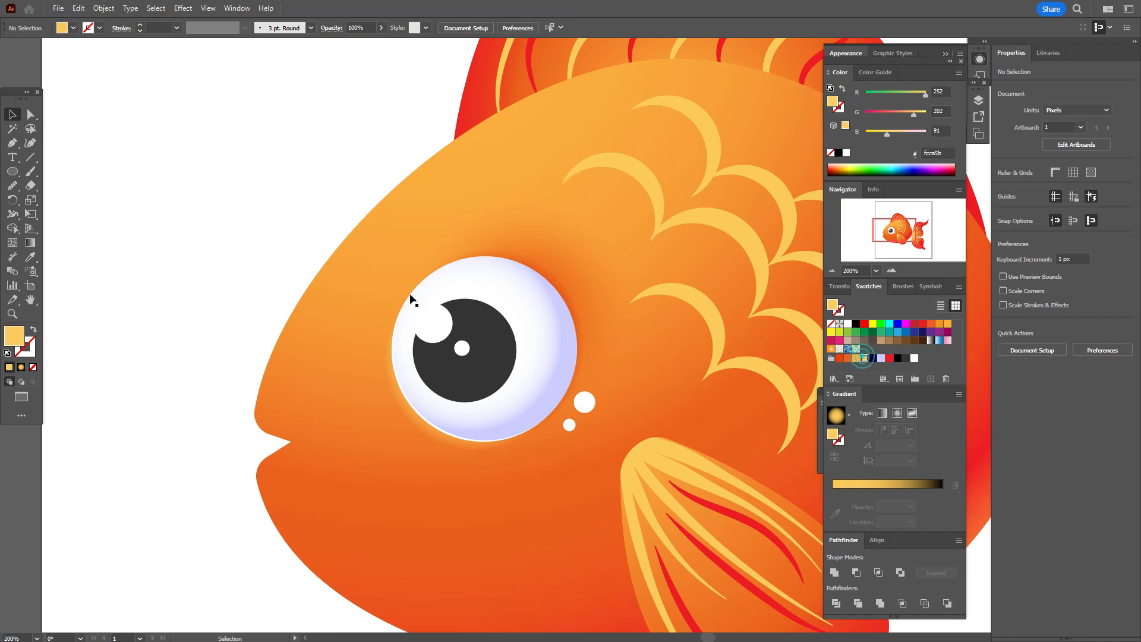
key(l)
drag(586, 175, 615, 189)
drag(612, 188, 656, 121)
click(12, 114)
key(space)
drag(789, 252, 515, 238)
key(ctrl+space)
- Copy the small yellow ellipse into the other scales, tilting the copies to follow the scale arcs
double_click(459, 222)
drag(421, 239, 567, 400)
drag(567, 401, 723, 440)
drag(722, 440, 468, 504)
scroll(468, 499, down, 3)
drag(389, 283, 389, 278)
drag(463, 356, 690, 425)
scroll(691, 426, down, 7)
drag(690, 325, 635, 444)
drag(635, 444, 410, 401)
drag(410, 402, 571, 556)
- Select all the yellow ellipses in the scales and set their blending mode to Soft Light
scroll(571, 557, up, 4)
shift+click(285, 197)
shift+click(396, 77)
shift+click(565, 211)
shift+click(720, 248)
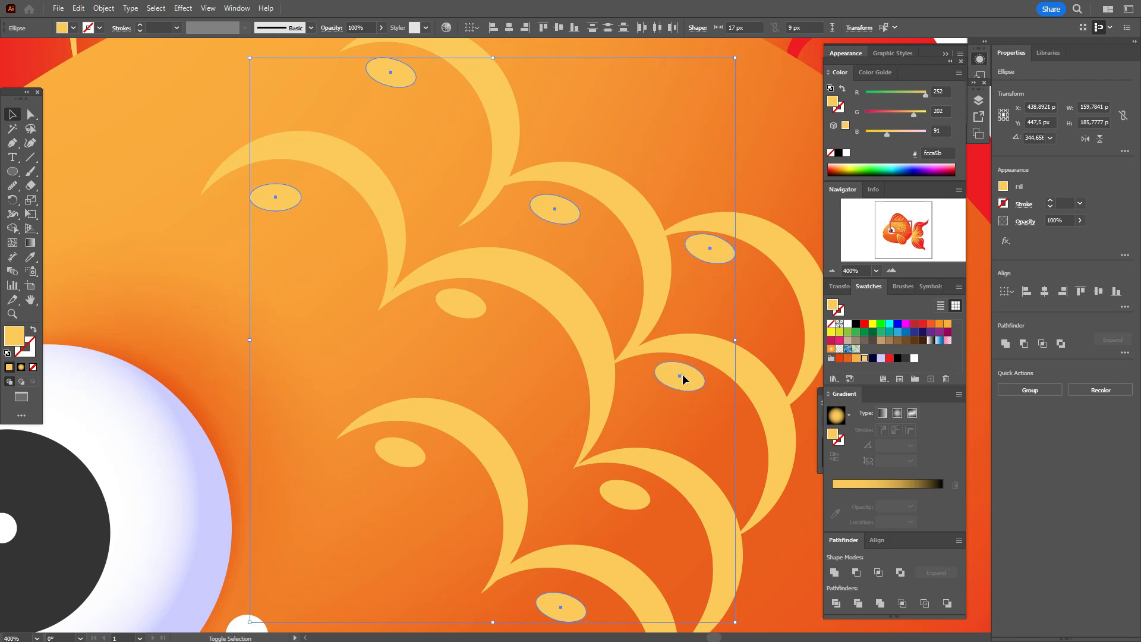
shift+click(398, 451)
shift+click(476, 297)
click(1025, 221)
click(930, 242)
click(930, 366)
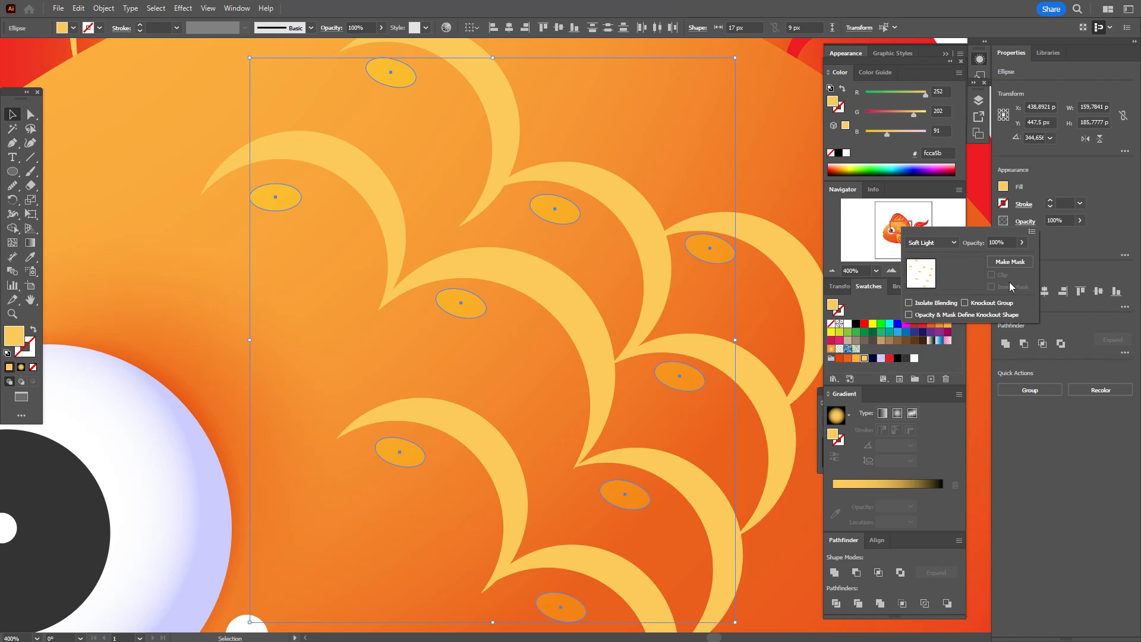
- Lower the opacity of the selected scale ellipses to 50%
click(1055, 230)
click(1053, 224)
text(50)
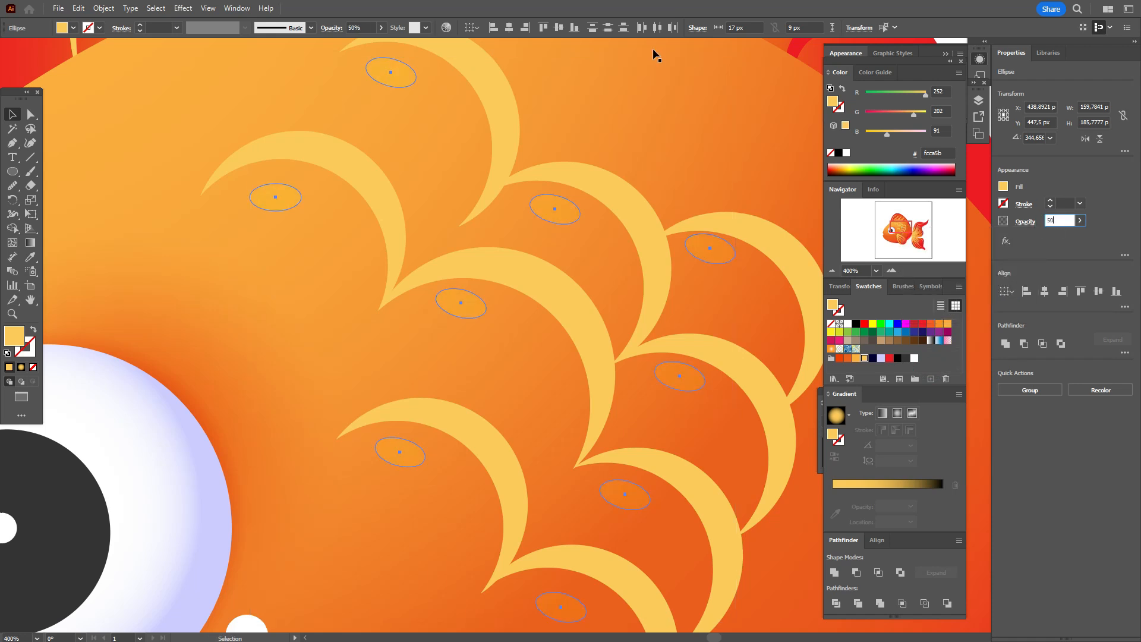
click(701, 143)
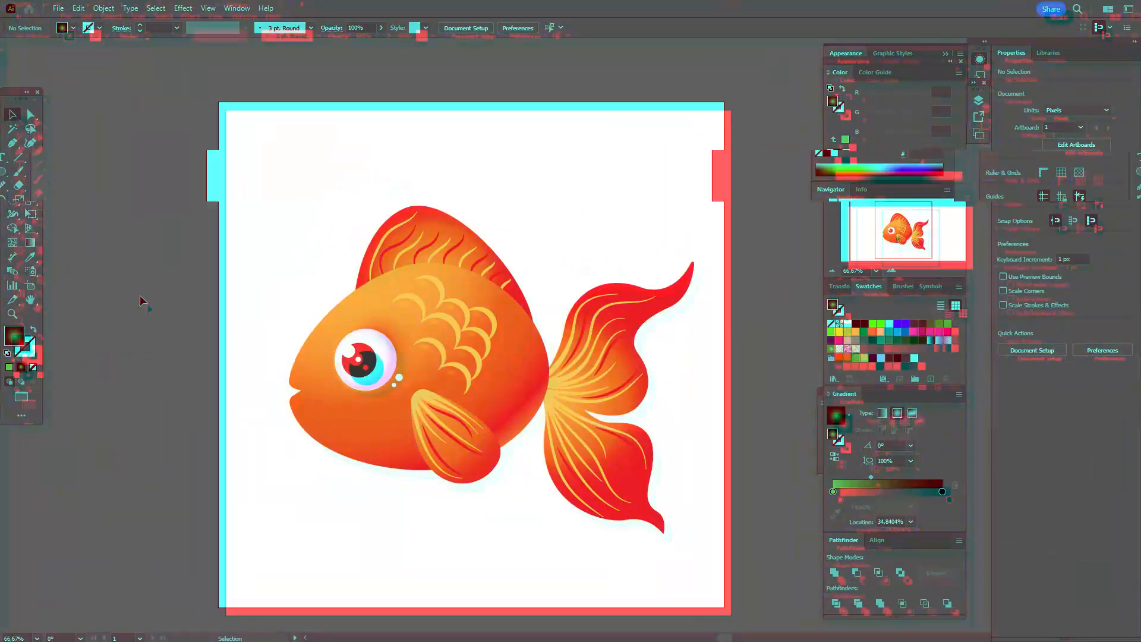
- Cut a crescent along the front of the fish's face by subtracting a body copy, shifted toward the tail and stretched to 448 px high
click(142, 300)
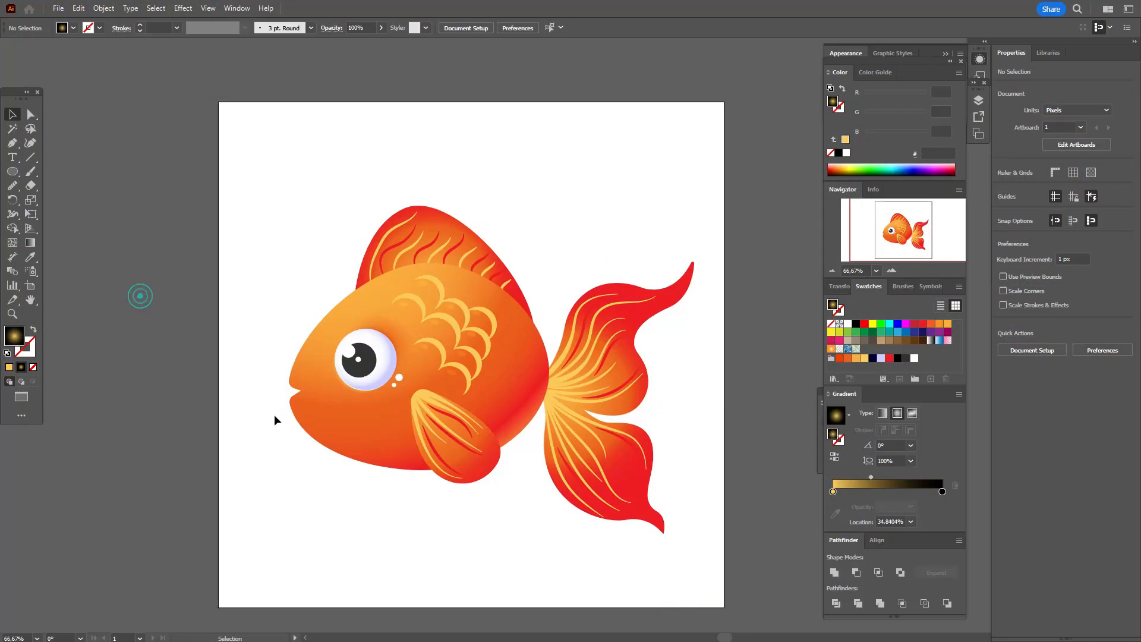
click(319, 411)
key(a)
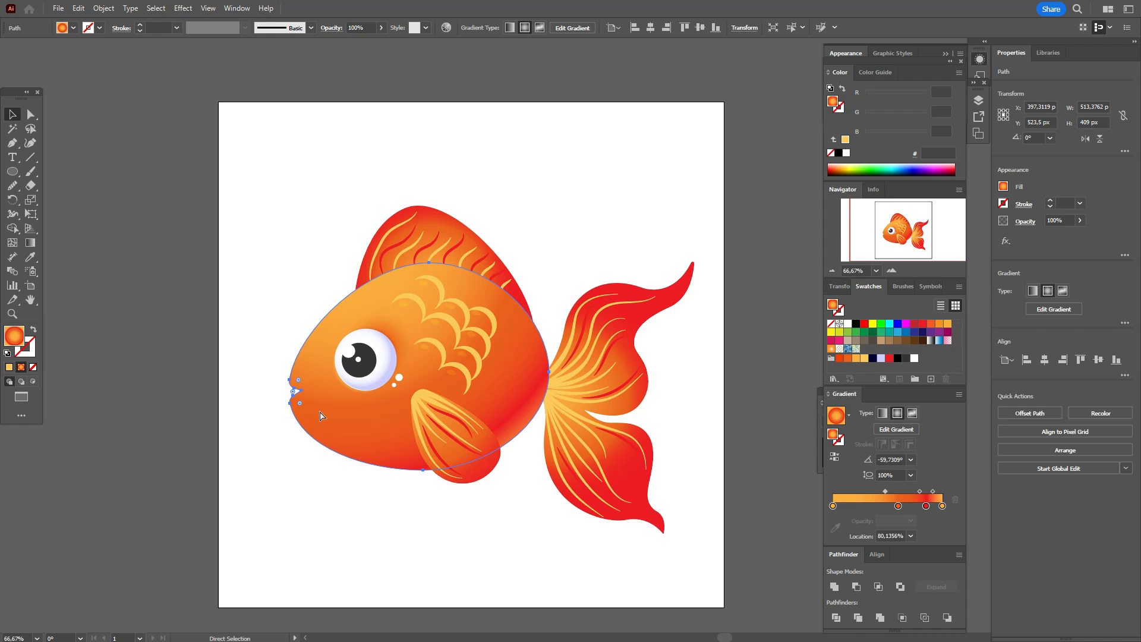
key(v)
drag(324, 409, 334, 404)
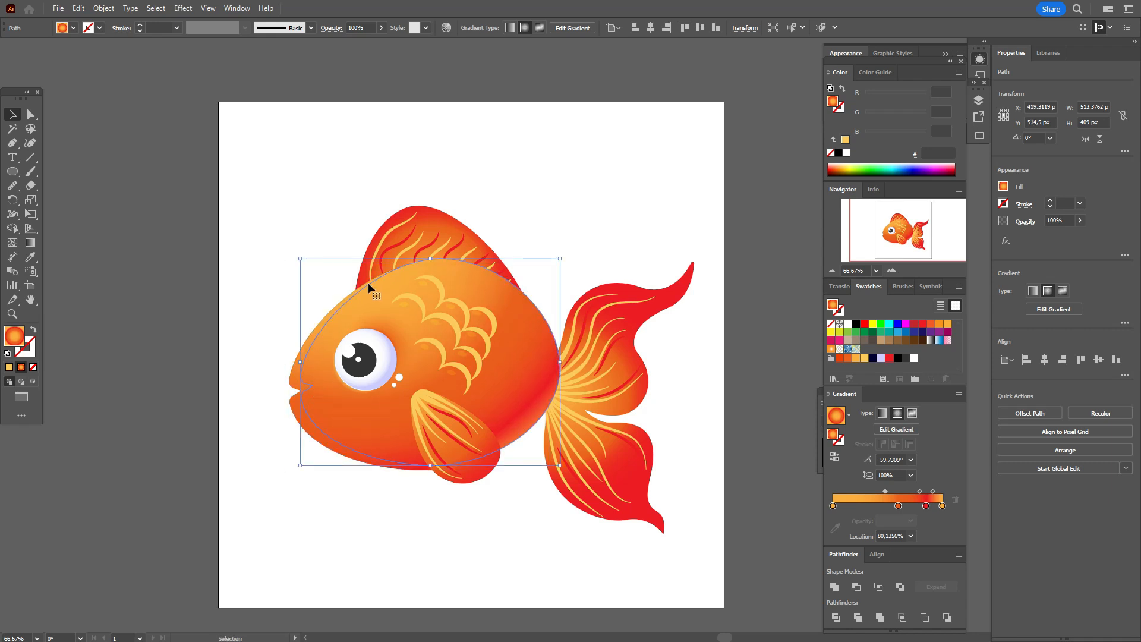
drag(430, 259, 429, 253)
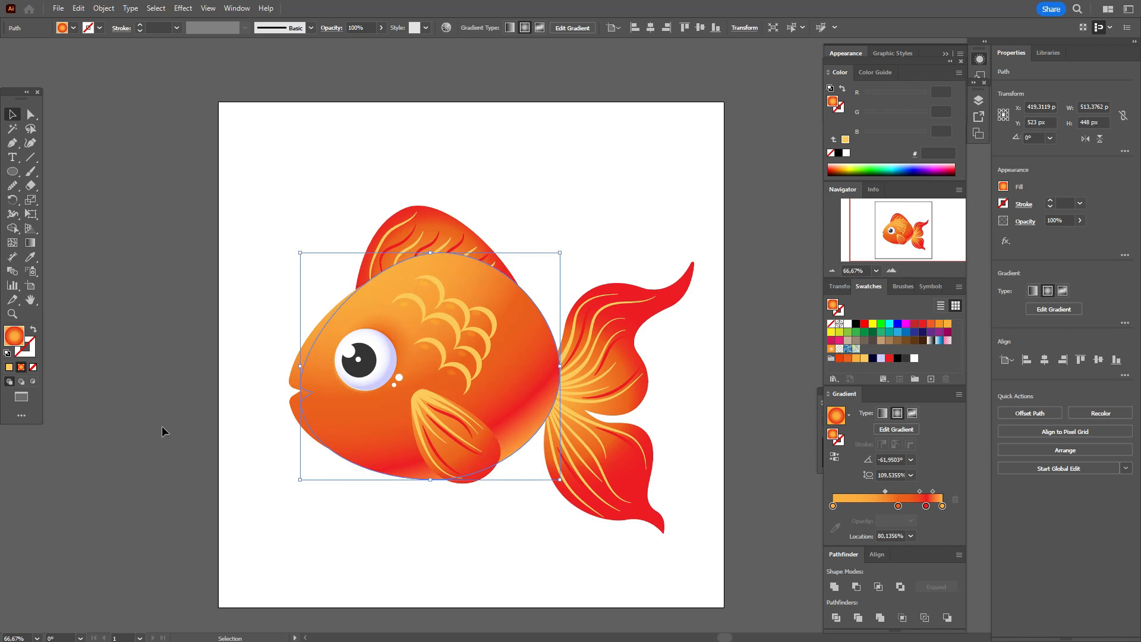
drag(296, 413, 286, 409)
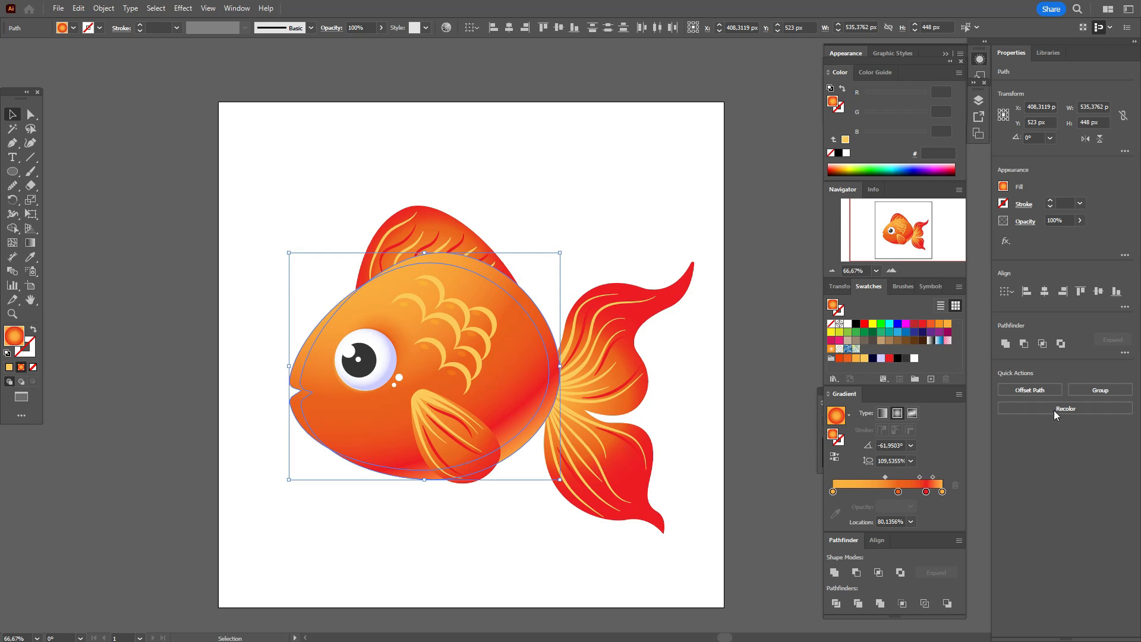
click(1024, 344)
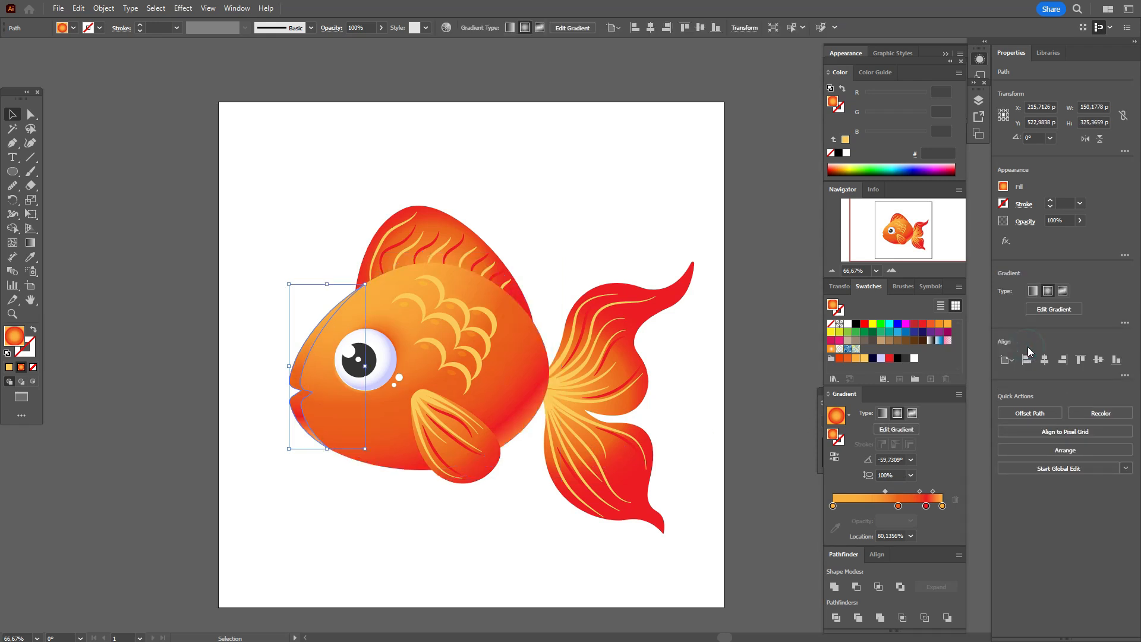
- Fill the face crescent with orange (eb601d) and set its blending mode to Multiply
click(845, 358)
click(1025, 221)
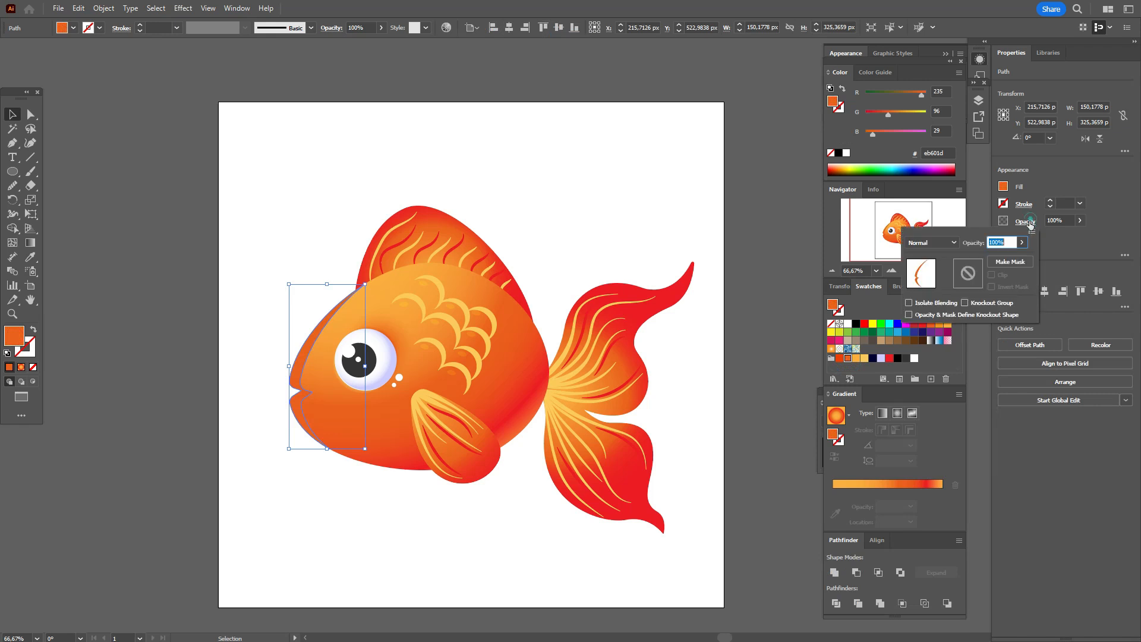
click(945, 244)
click(950, 273)
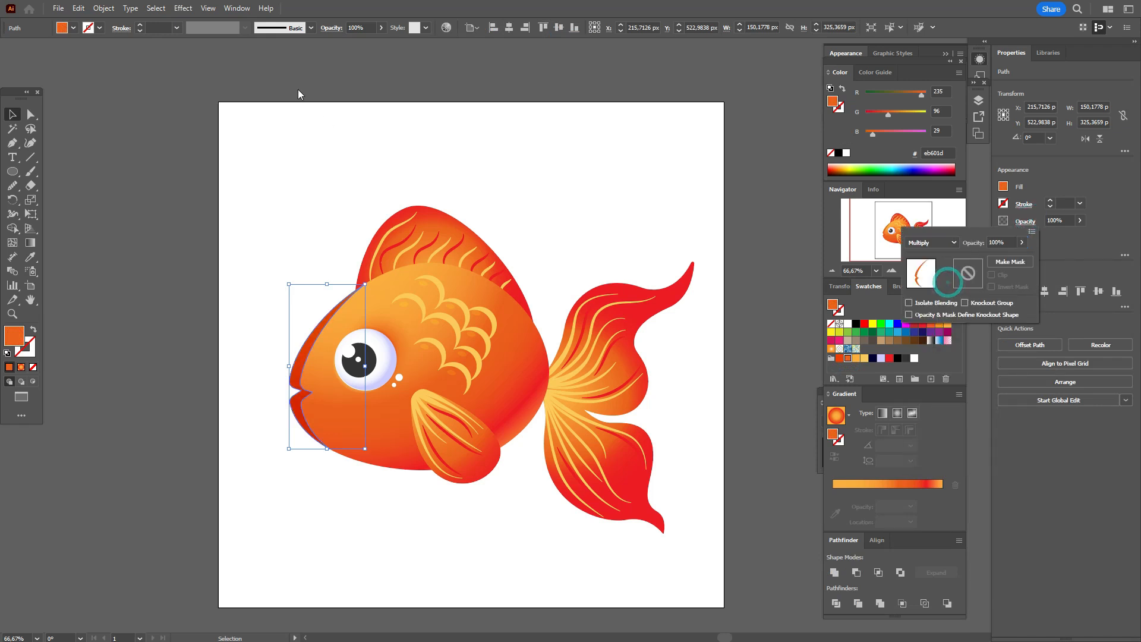
- Apply a Gaussian Blur with a radius of about 8.56 pixels to the face crescent and recolor it light orange (fbb040)
click(189, 8)
mouse_move(285, 207)
click(334, 209)
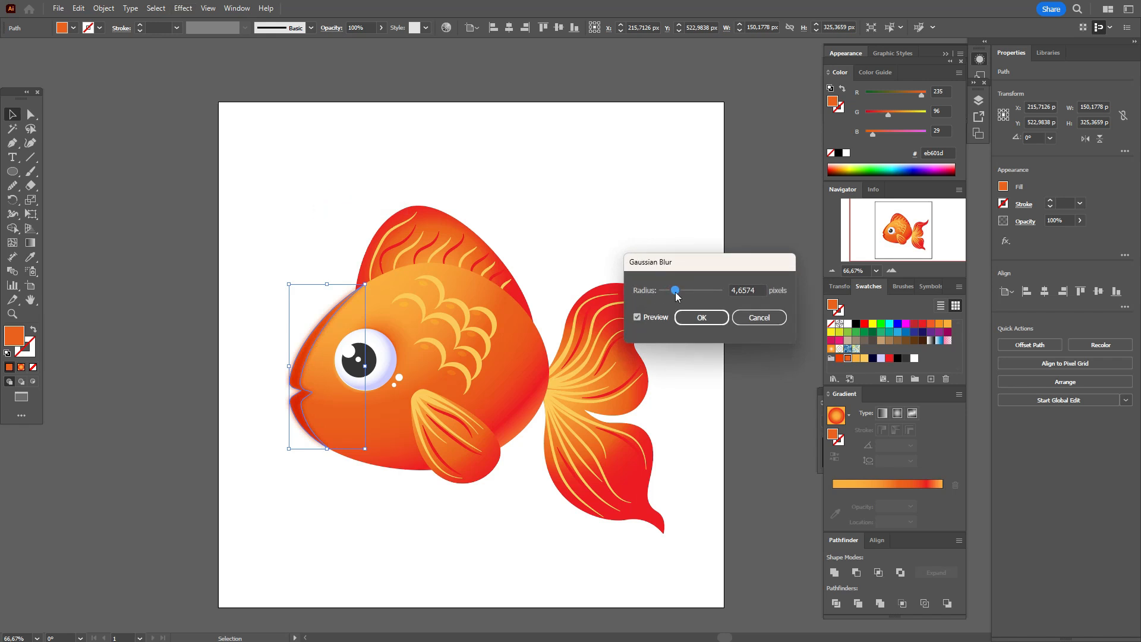
drag(679, 293, 682, 293)
drag(683, 296, 688, 296)
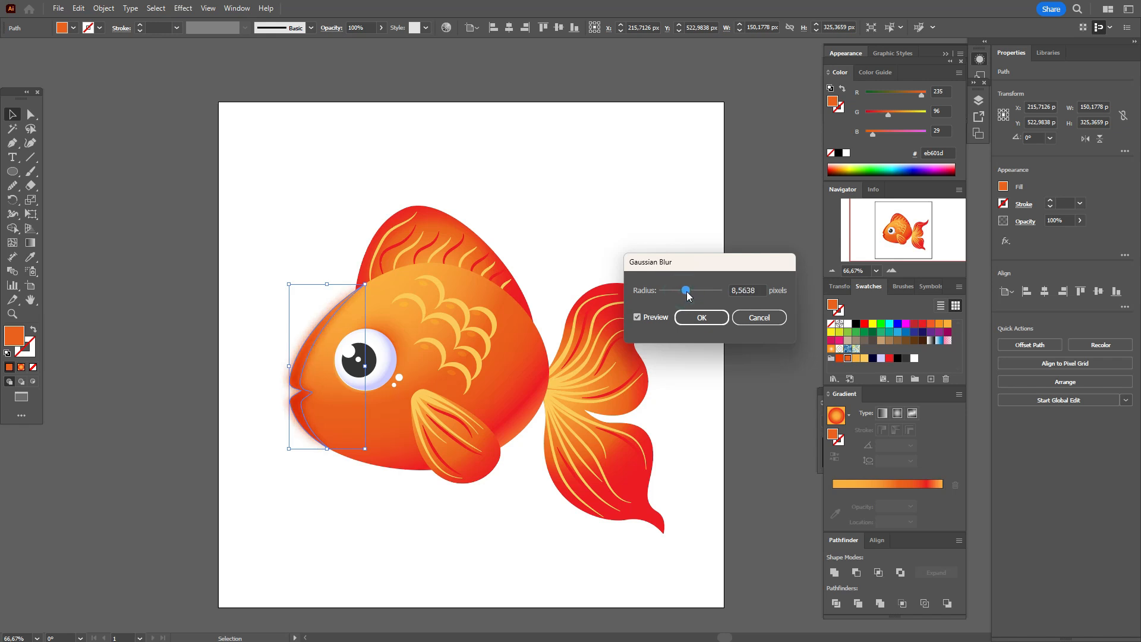
click(701, 317)
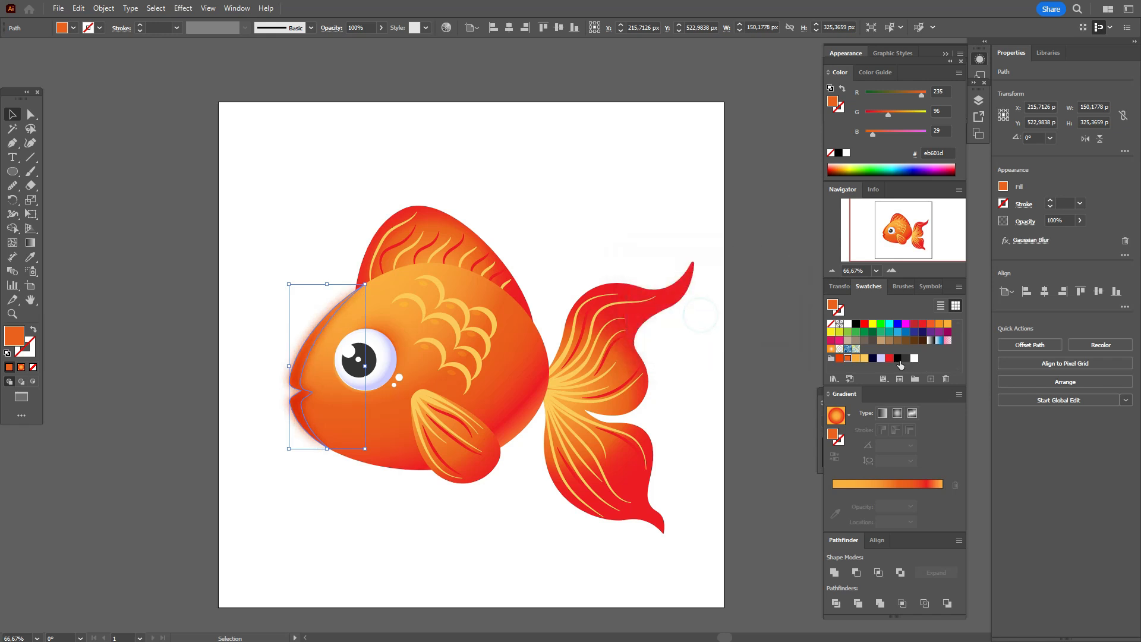
click(859, 358)
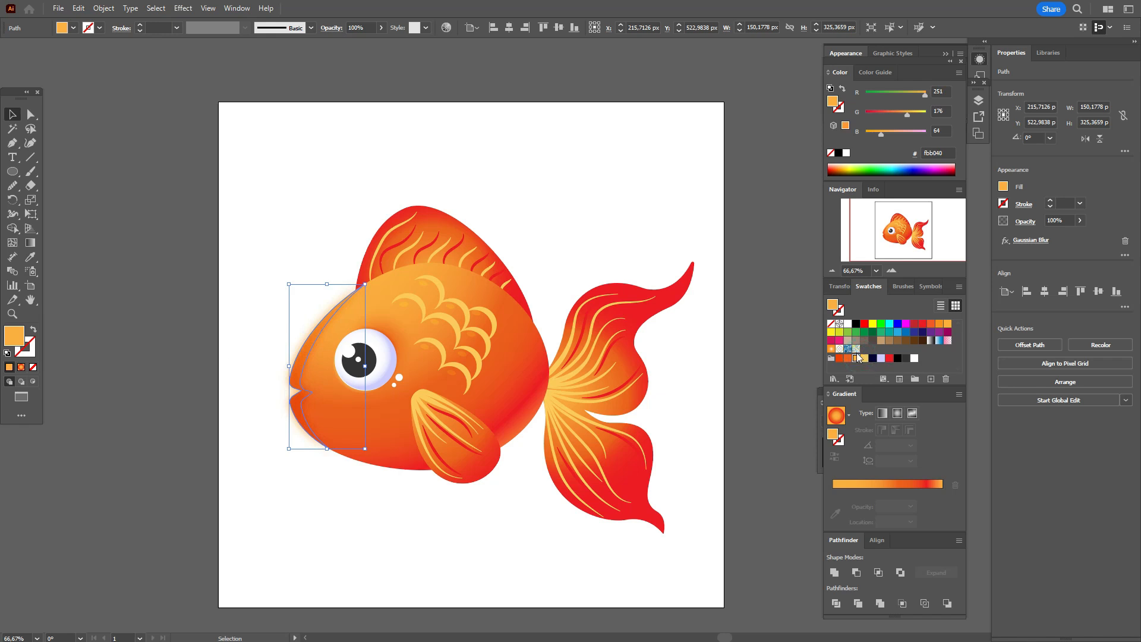
click(191, 325)
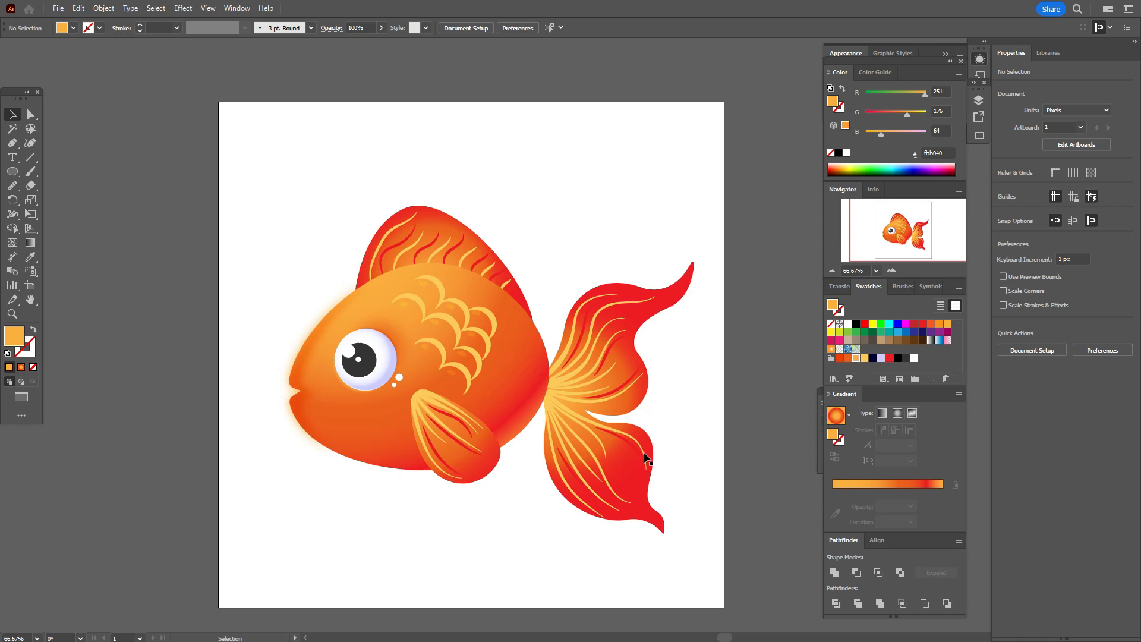
- Cut slivers from the tail's outer edge by subtracting a tail copy shifted 24 px toward the body and stretched to 553 px high
click(635, 408)
key(a)
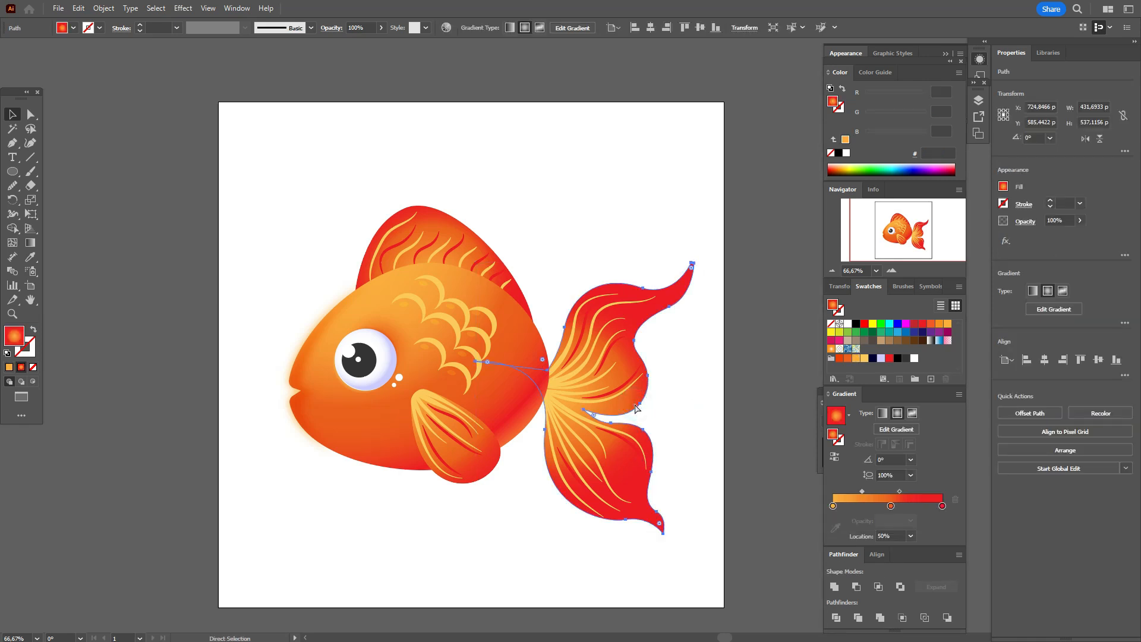
key(v)
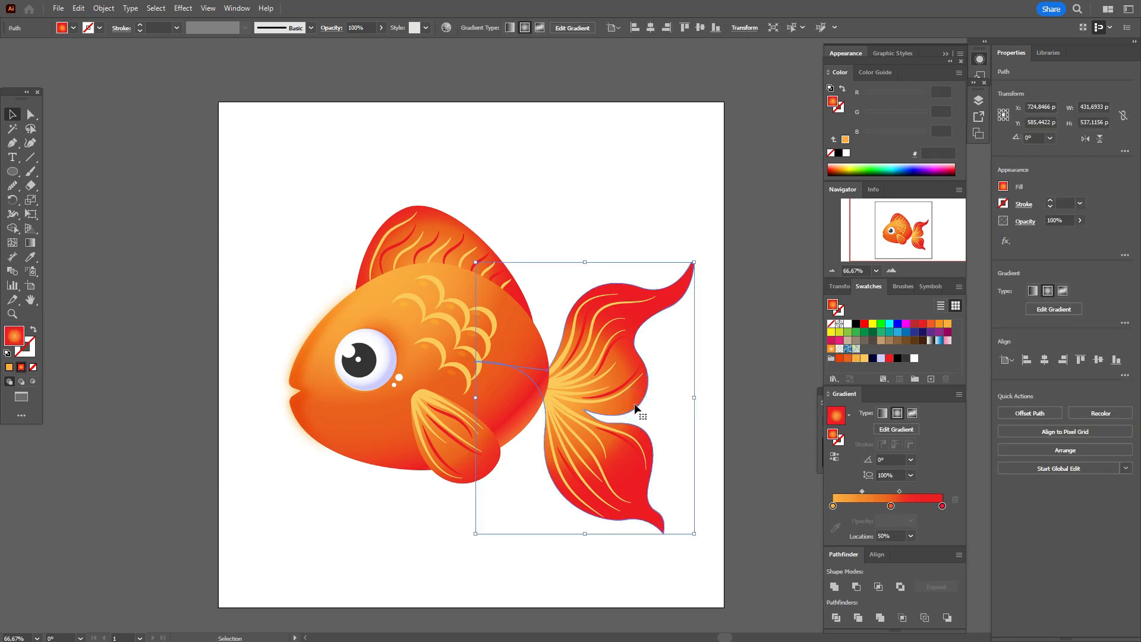
key(alt+Left)
key(alt+Left)
key(alt+Left)
key(alt+Left)
key(alt+Left)
key(alt+Left)
key(alt+Left)
key(alt+Left)
key(alt+Left)
key(alt+Left)
key(alt+Left)
key(alt+Left)
key(alt+Left)
key(alt+Left)
key(alt+Left)
key(alt+Left)
key(alt+Left)
key(alt+Left)
key(alt+Left)
key(alt+Left)
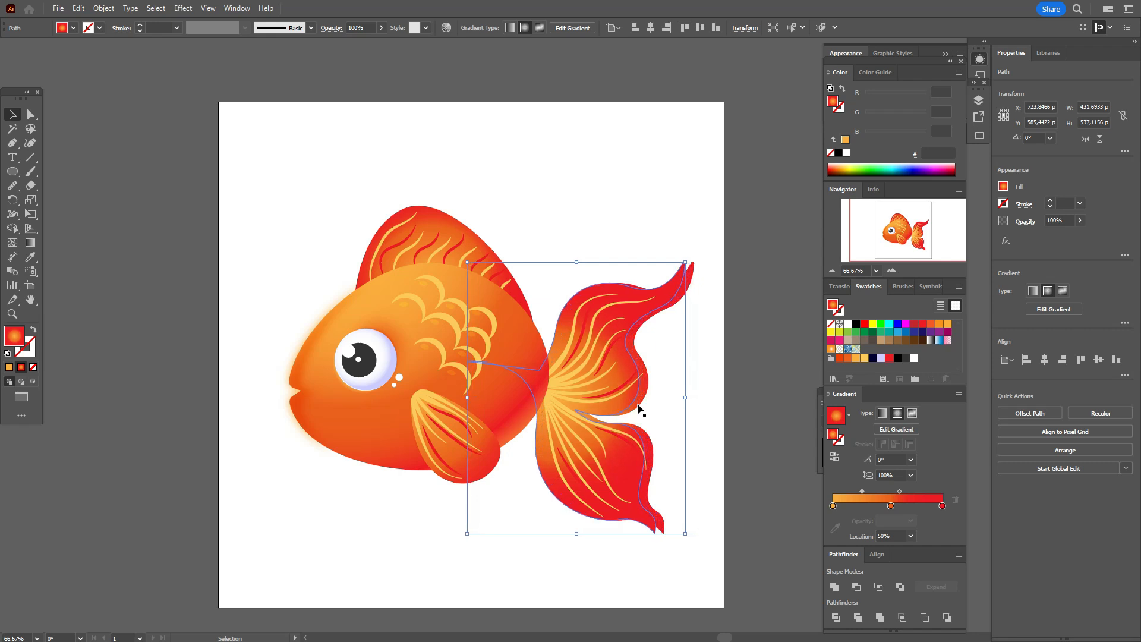
key(alt+Left)
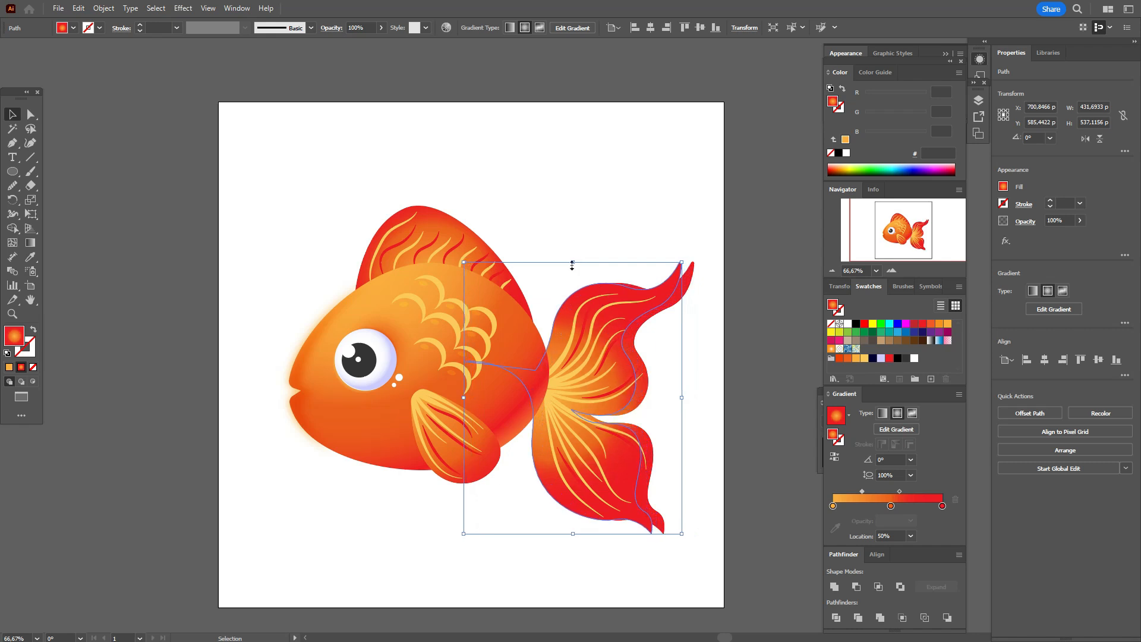
drag(572, 265, 573, 253)
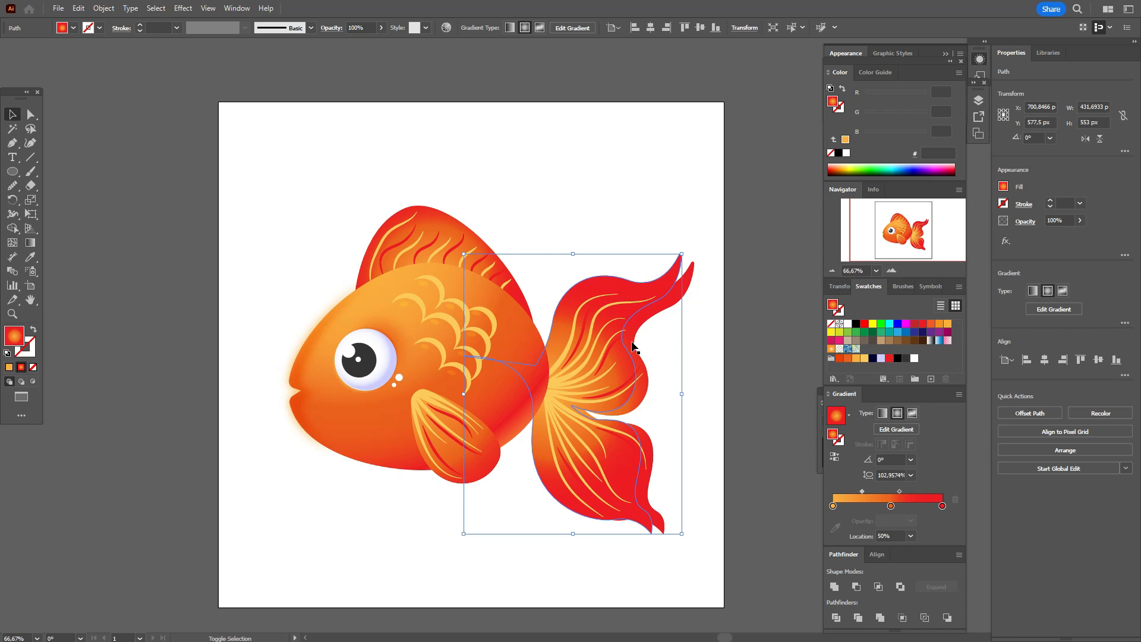
shift+click(640, 317)
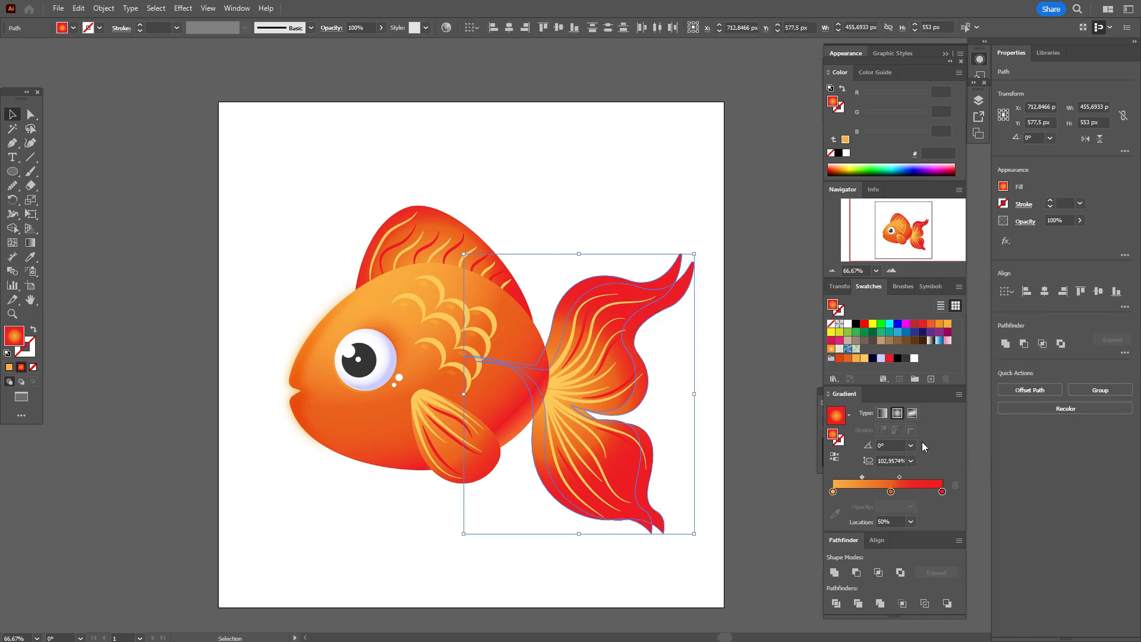
click(856, 574)
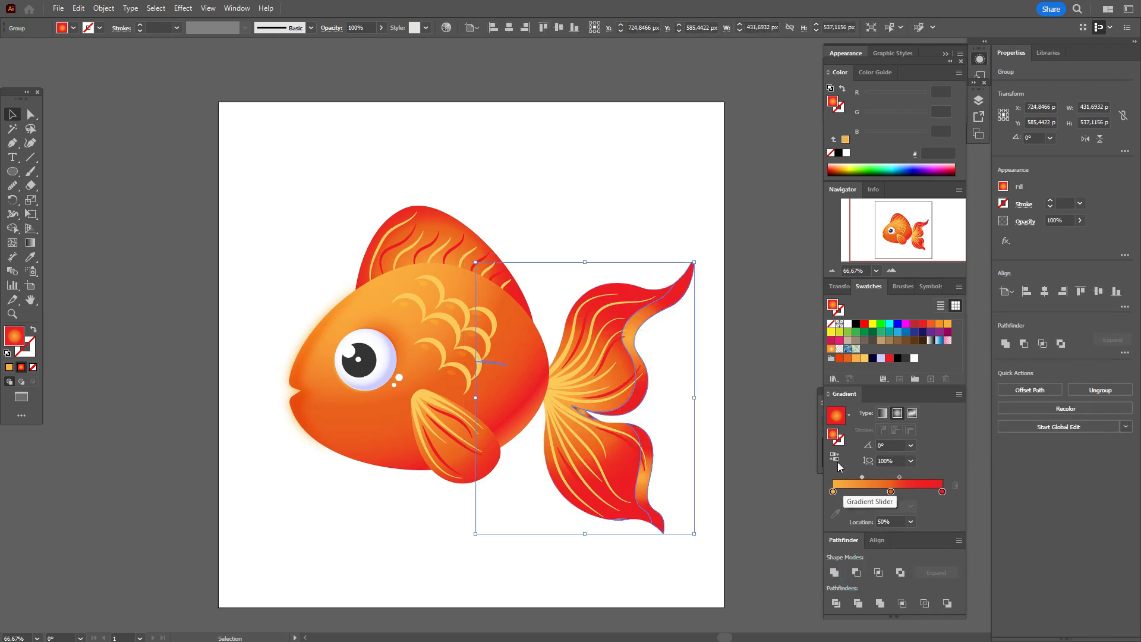
- Fill the grouped tail-edge slivers with red (ed1c24) and set the group's blending mode to Multiply
click(890, 359)
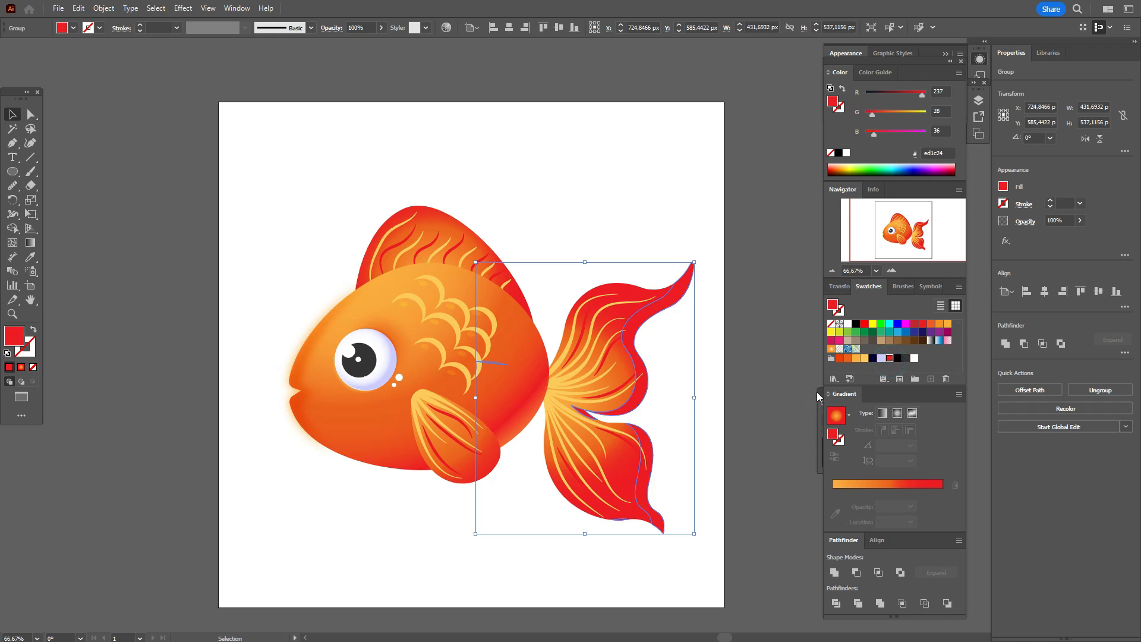
click(1032, 224)
click(950, 248)
click(955, 278)
click(769, 358)
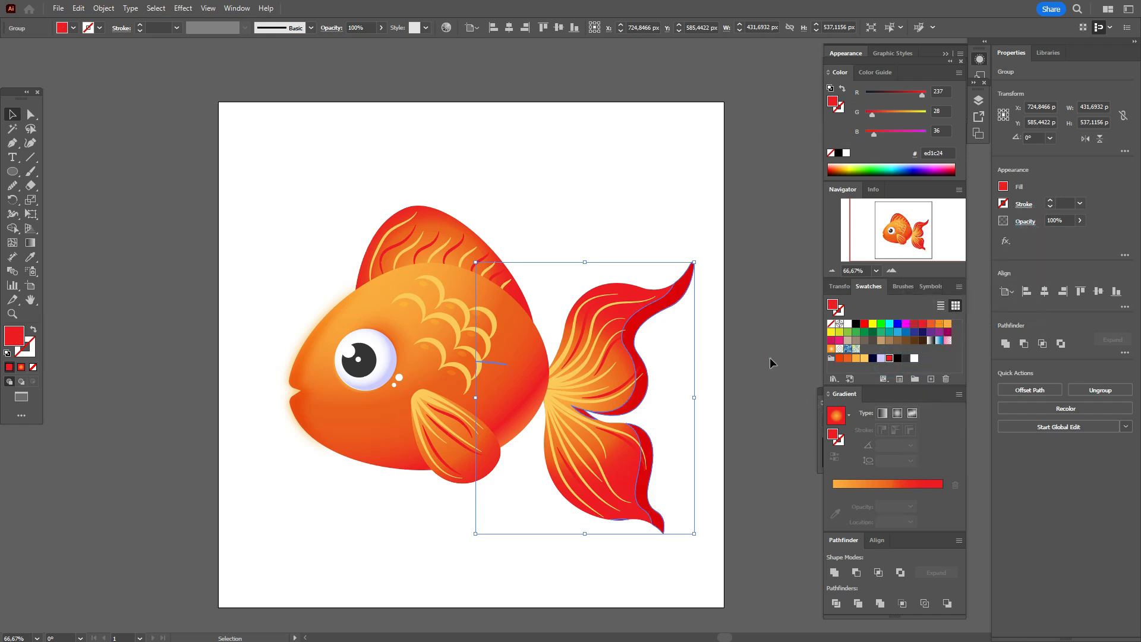
click(759, 359)
- Ungroup the tail-edge pieces and delete the small leftover slivers near the tail's notch and base
click(586, 416)
right_click(587, 416)
click(627, 272)
shift+click(641, 401)
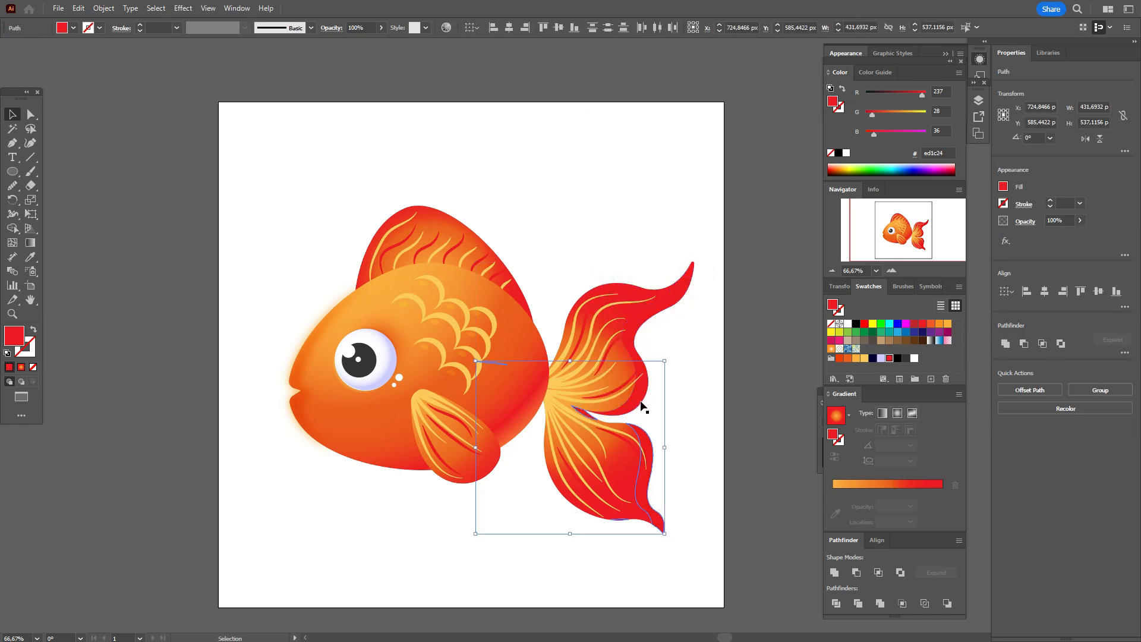
click(679, 406)
click(591, 414)
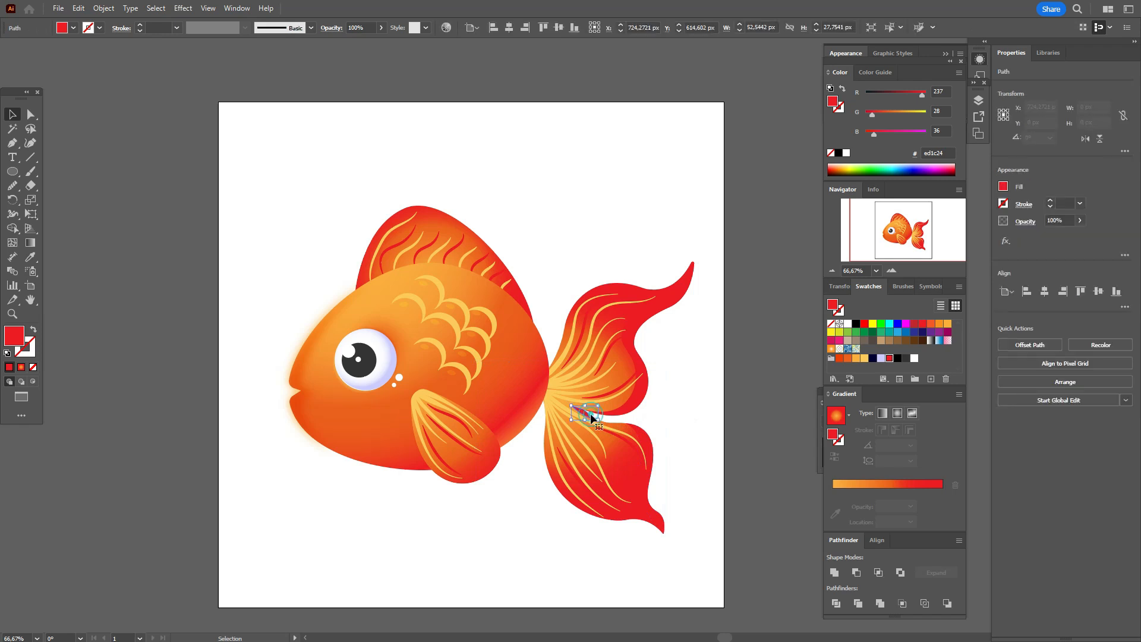
click(646, 416)
- Fill the two outer tail-edge slivers with orange (eb601d) and set their blending mode to Multiply
click(636, 411)
shift+click(647, 448)
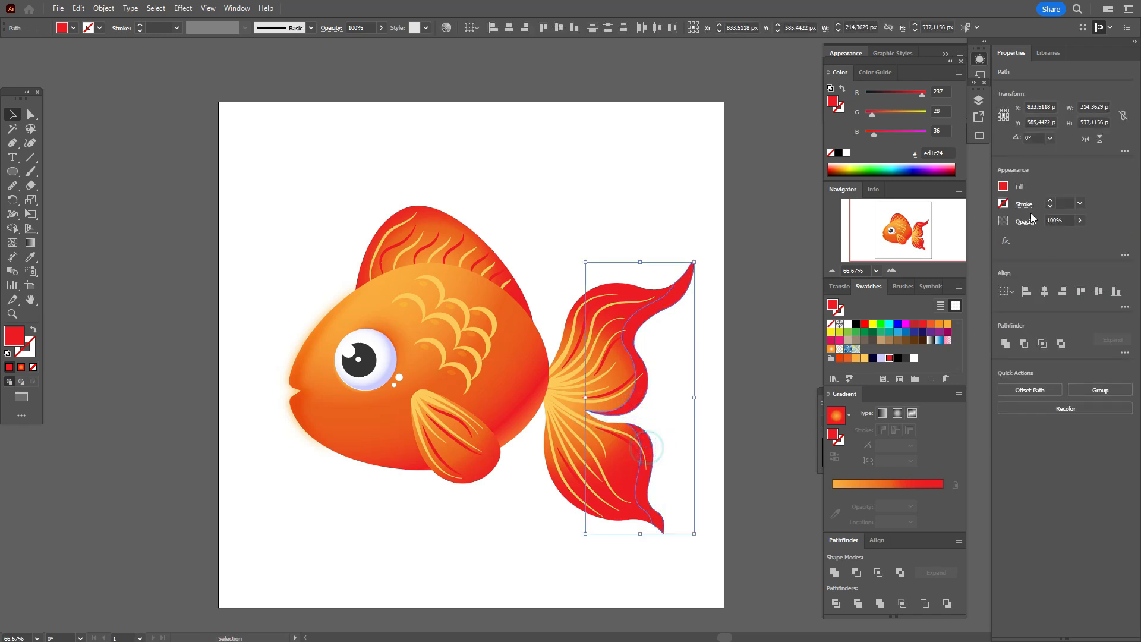
click(849, 358)
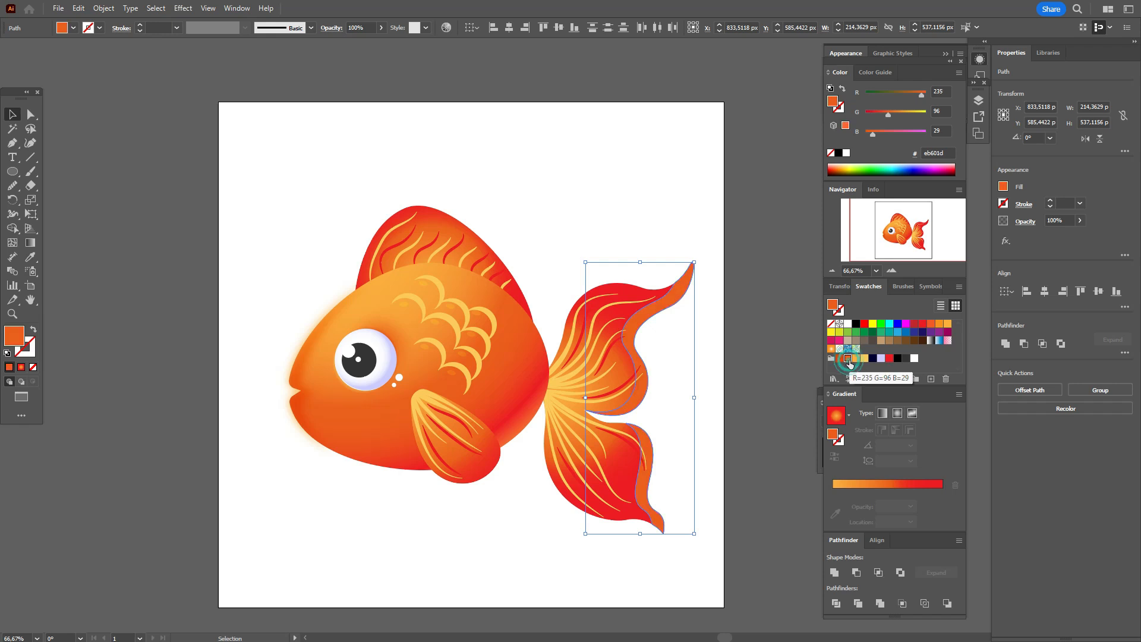
click(1025, 222)
click(933, 243)
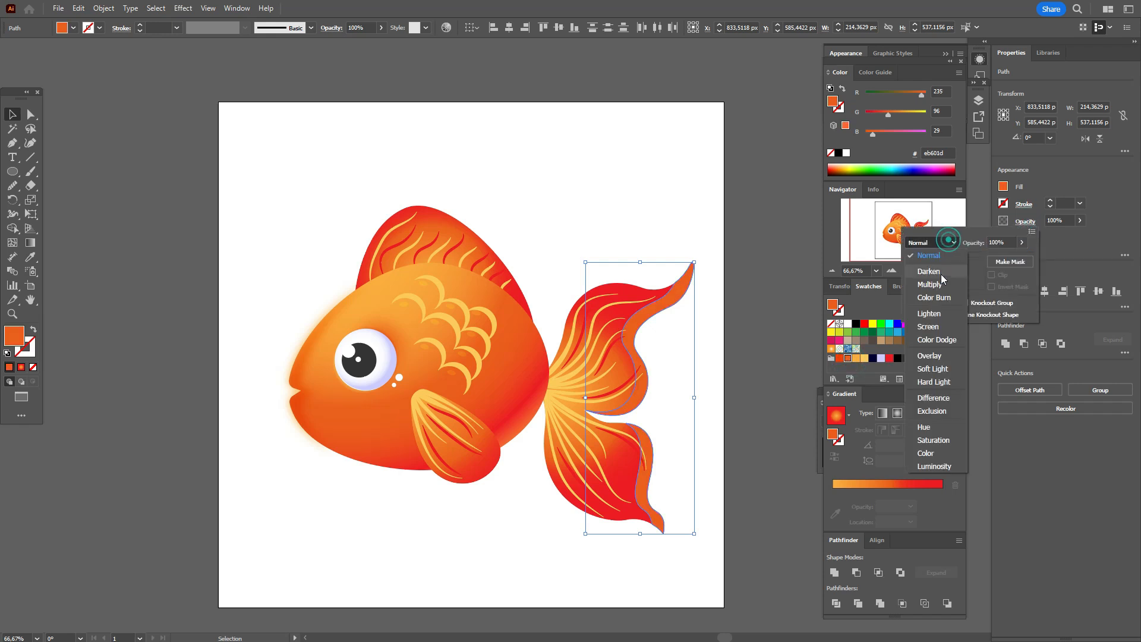
click(944, 278)
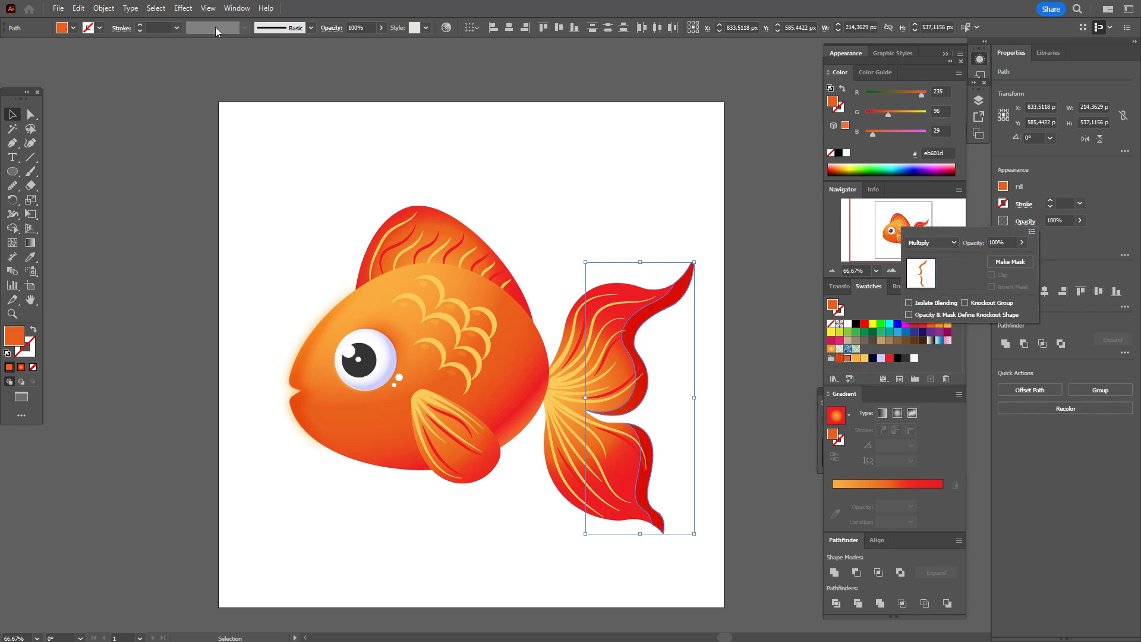
- Apply a Gaussian Blur with a radius of about 7.7 pixels to the two tail-edge slivers
click(183, 8)
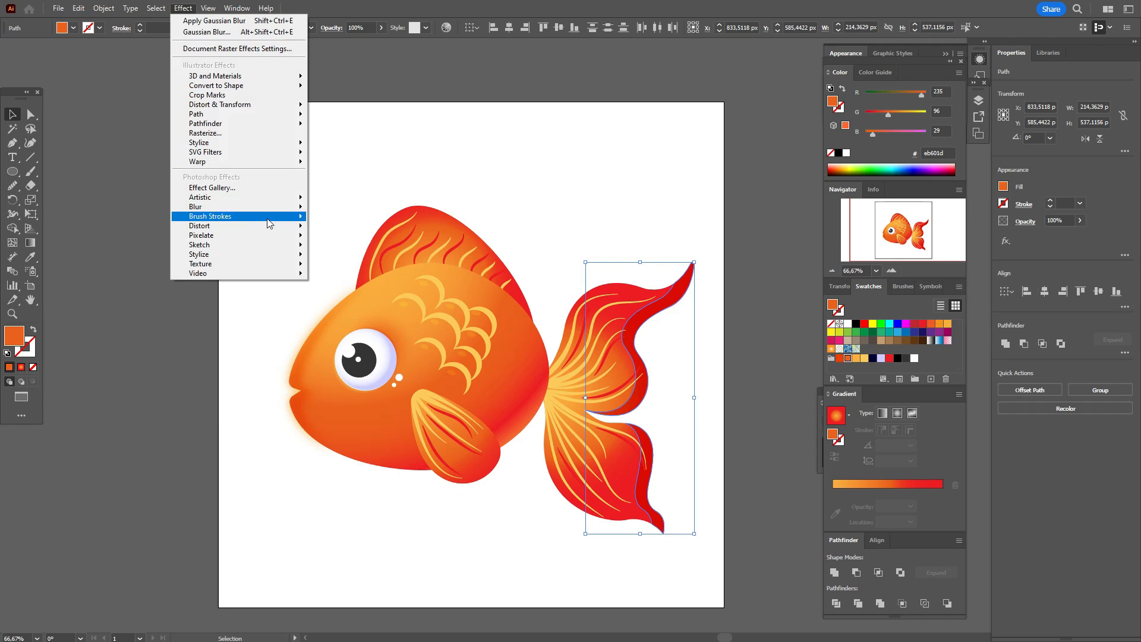
mouse_move(279, 206)
click(345, 207)
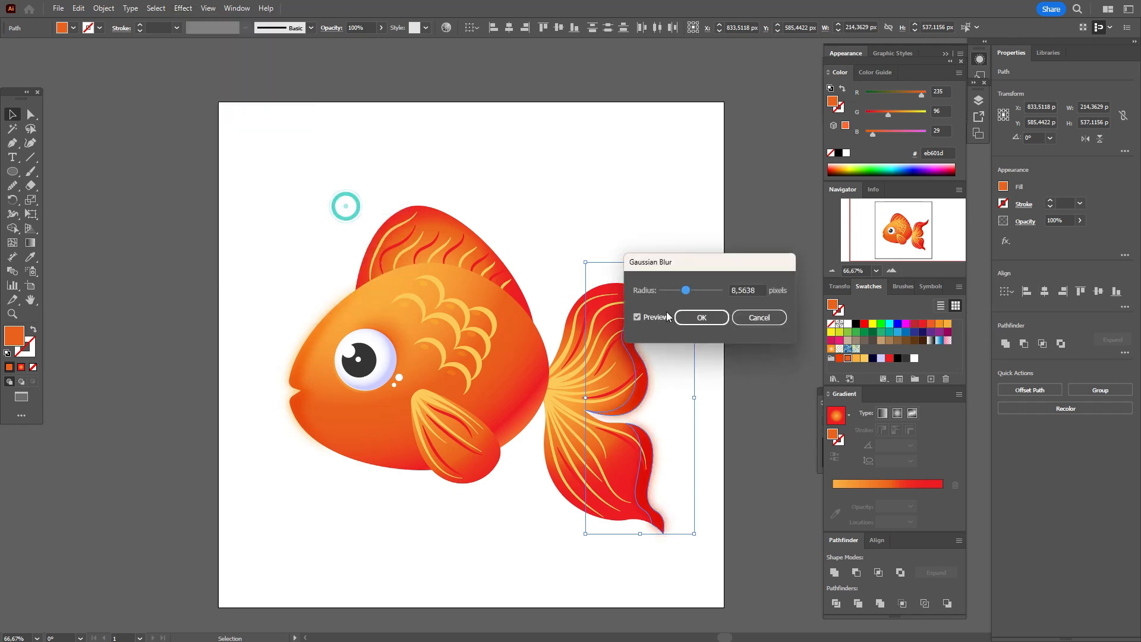
drag(684, 290, 680, 291)
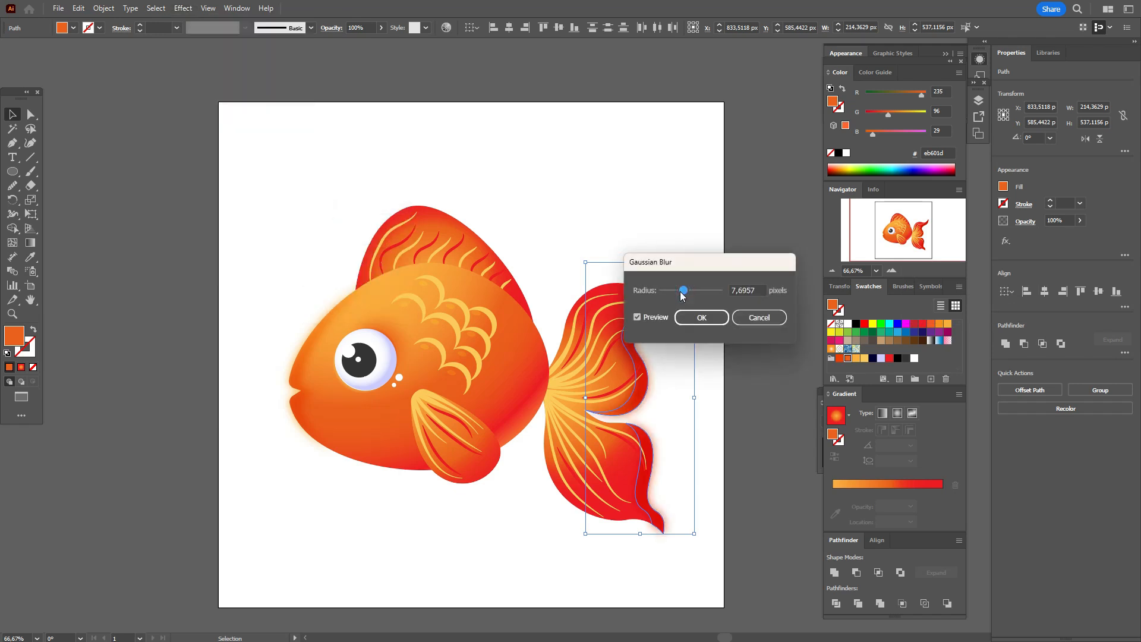
click(701, 319)
click(765, 359)
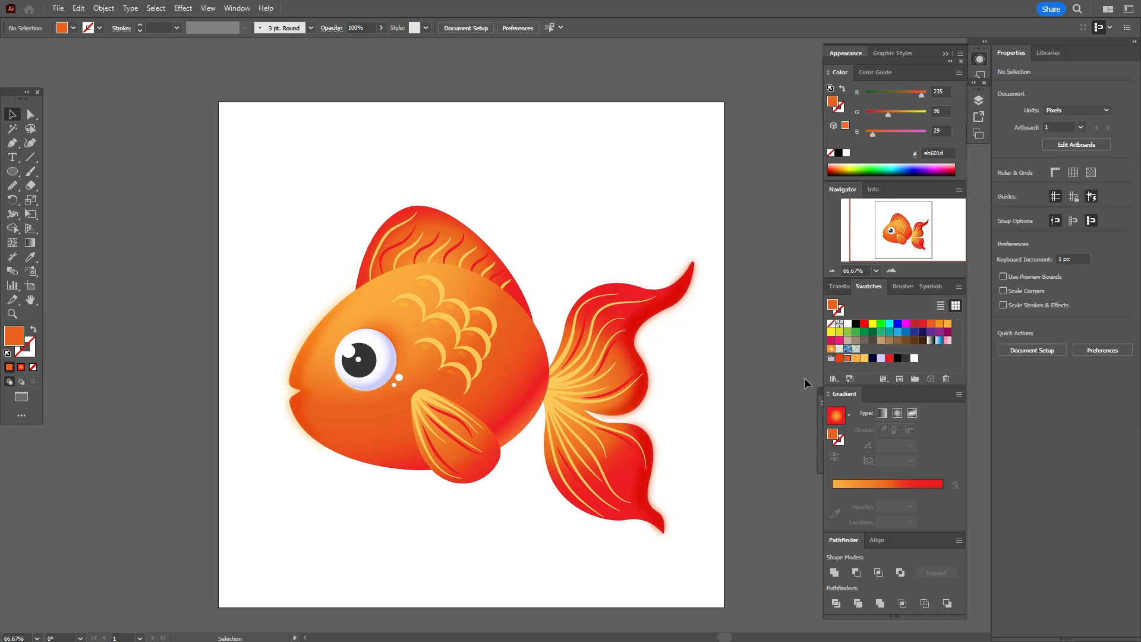
- Draw a closed, pointed orange (eb601d) shape with the Pen tool over the front edge of the side fin
key(p)
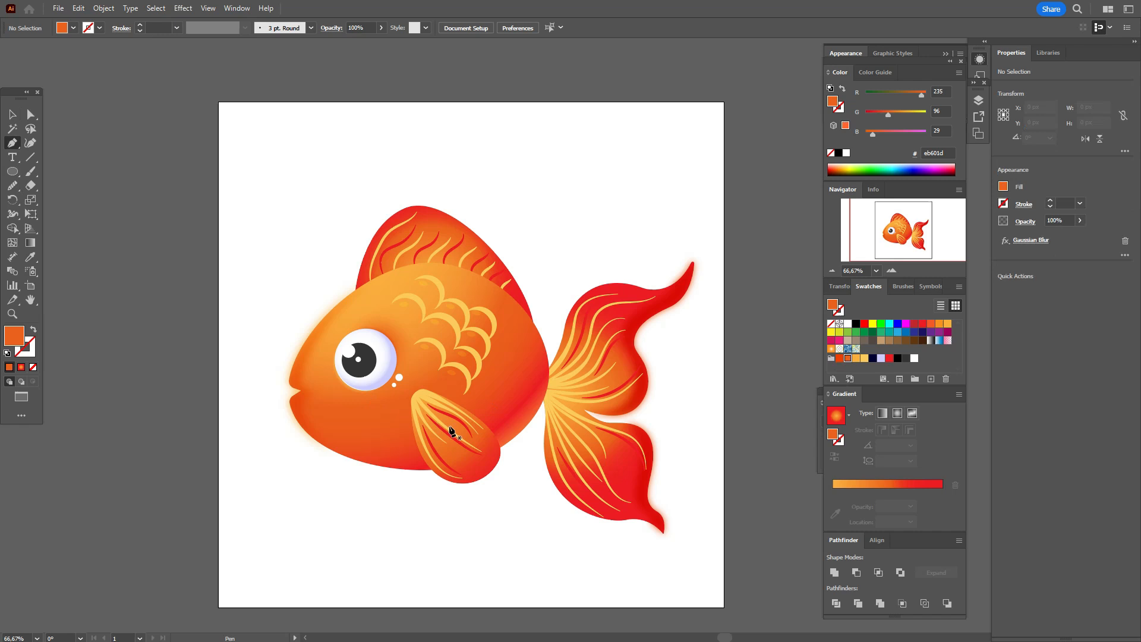
click(409, 408)
drag(456, 505, 452, 515)
click(424, 483)
click(448, 462)
click(411, 407)
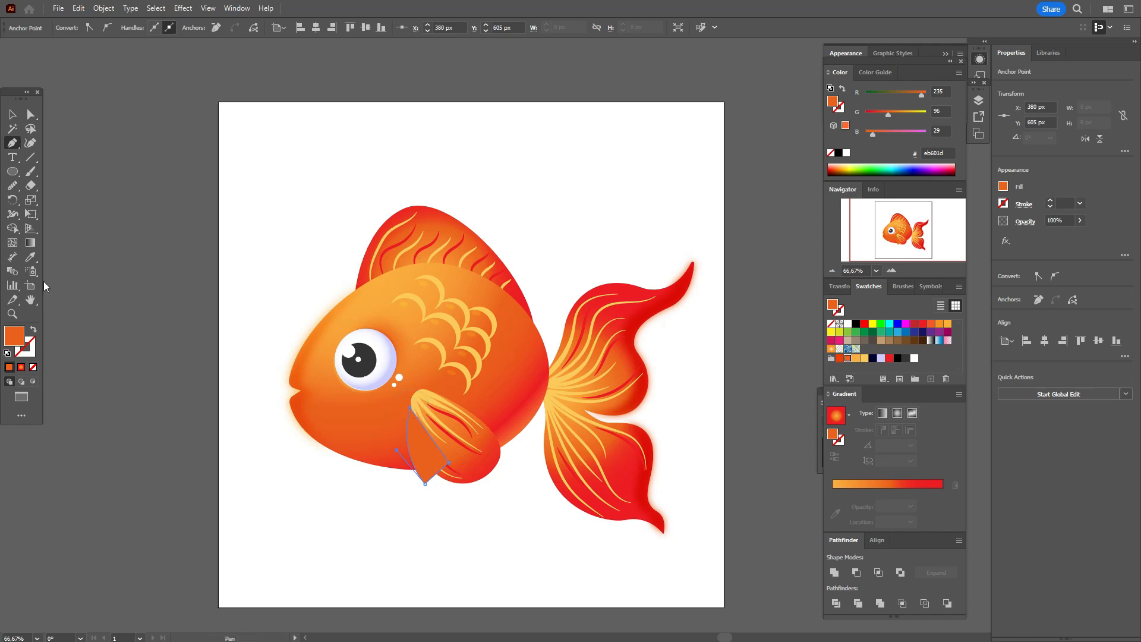
click(15, 119)
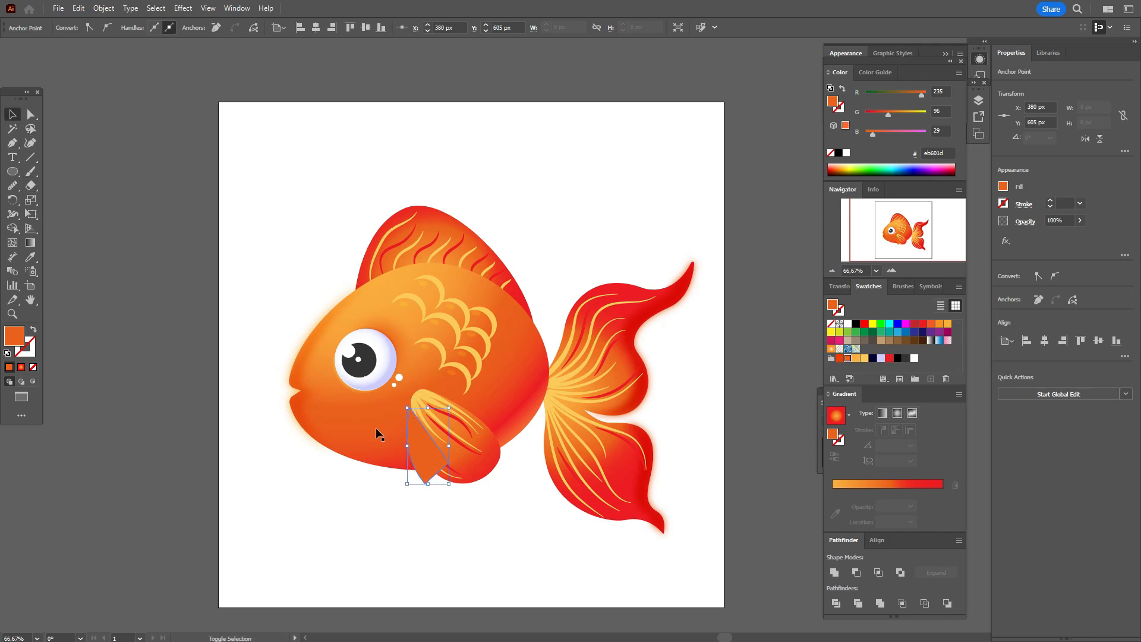
- Bring the side fin group to the front so it covers the orange shape drawn along its front edge
shift+click(455, 484)
key(ctrl+7)
right_click(476, 479)
mouse_move(589, 417)
click(675, 422)
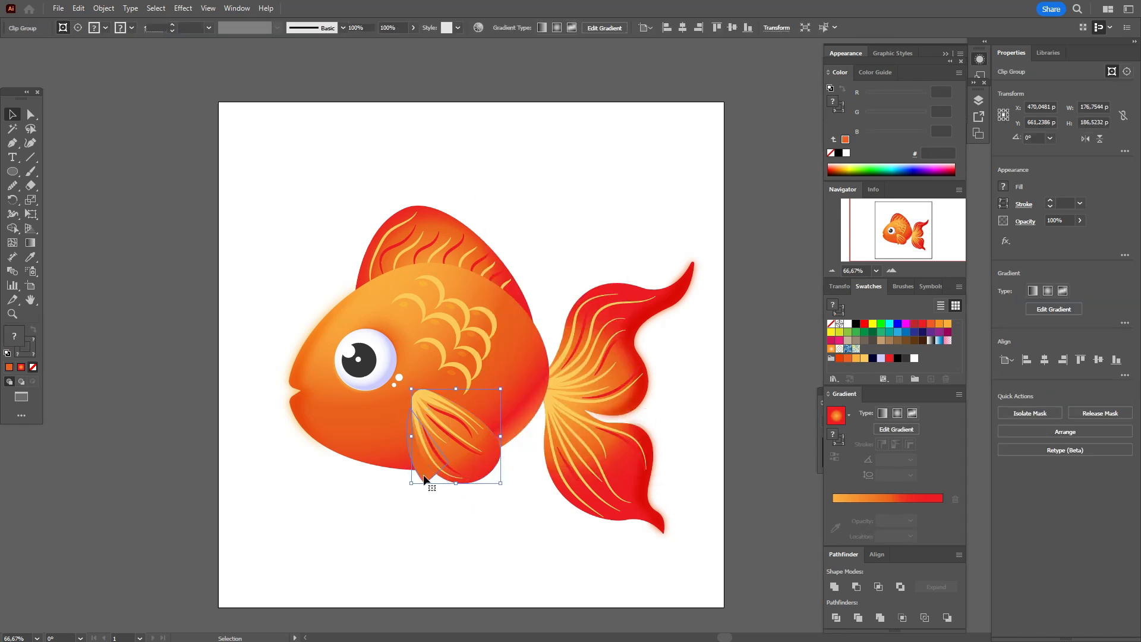
- Set the blending mode of the orange shape beneath the side fin to Multiply
click(424, 478)
click(1032, 224)
click(926, 242)
click(927, 284)
click(458, 526)
click(457, 529)
- Remove the part of the fin shadow that extends below the fish's body using Shape Builder
click(377, 433)
shift+click(429, 474)
click(12, 228)
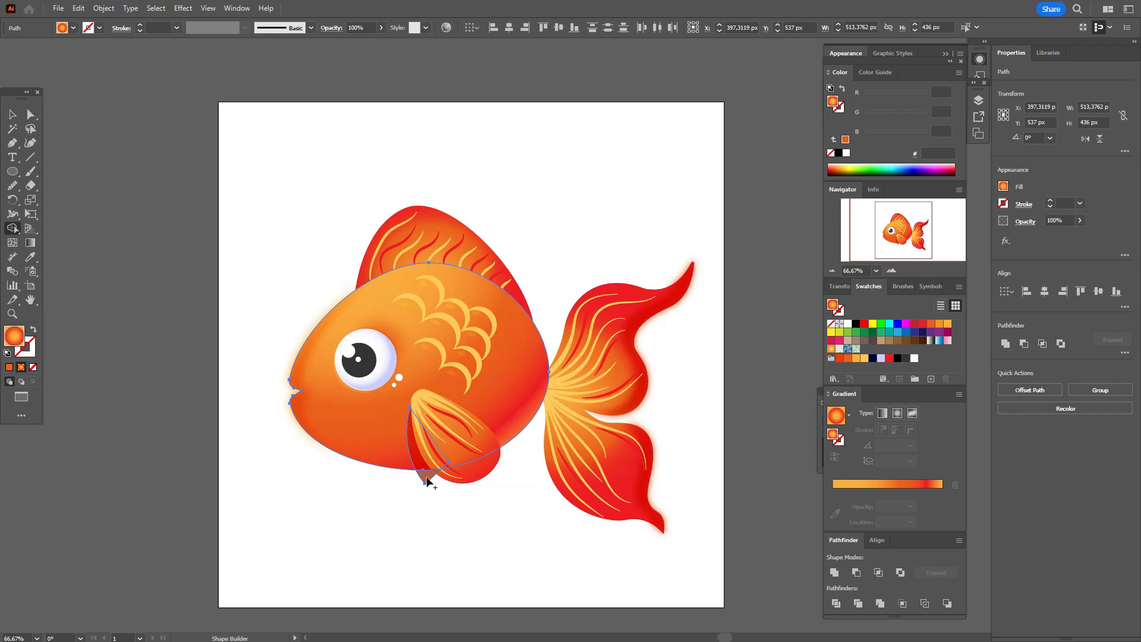
click(426, 477)
- Adjust the fin shadow's upper anchor point so it tucks closer to the root of the side fin
click(31, 115)
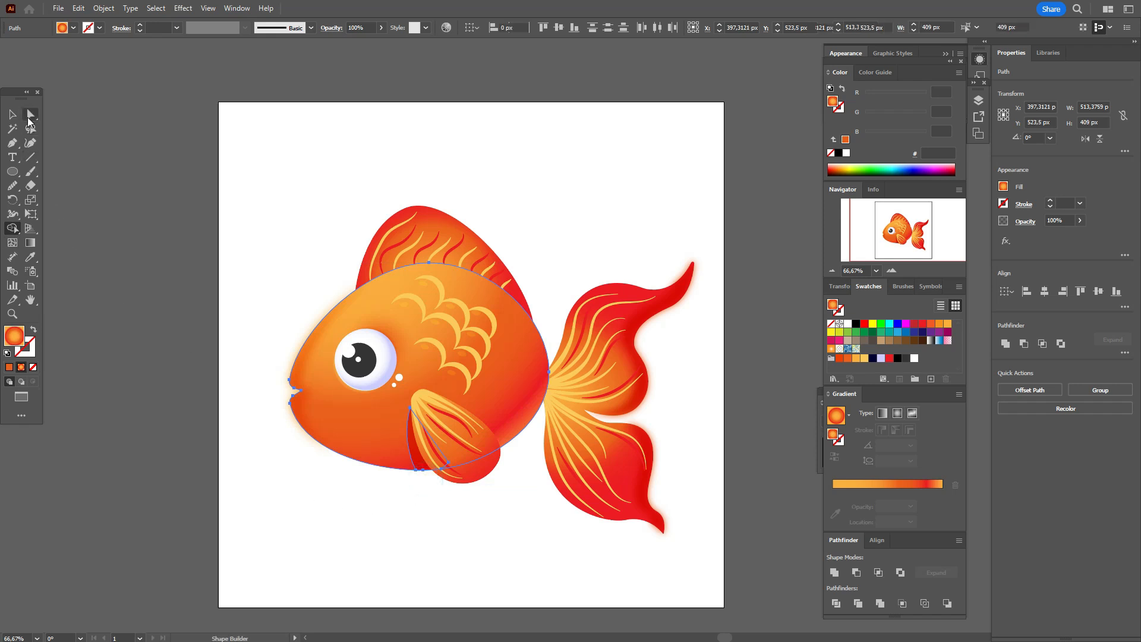
click(99, 214)
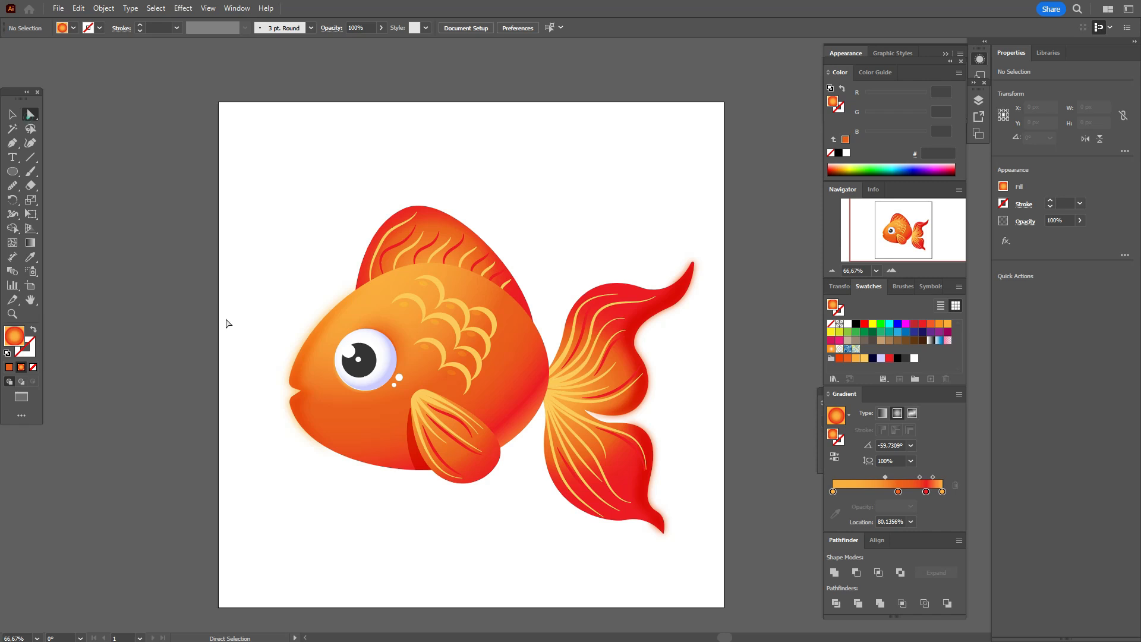
click(408, 444)
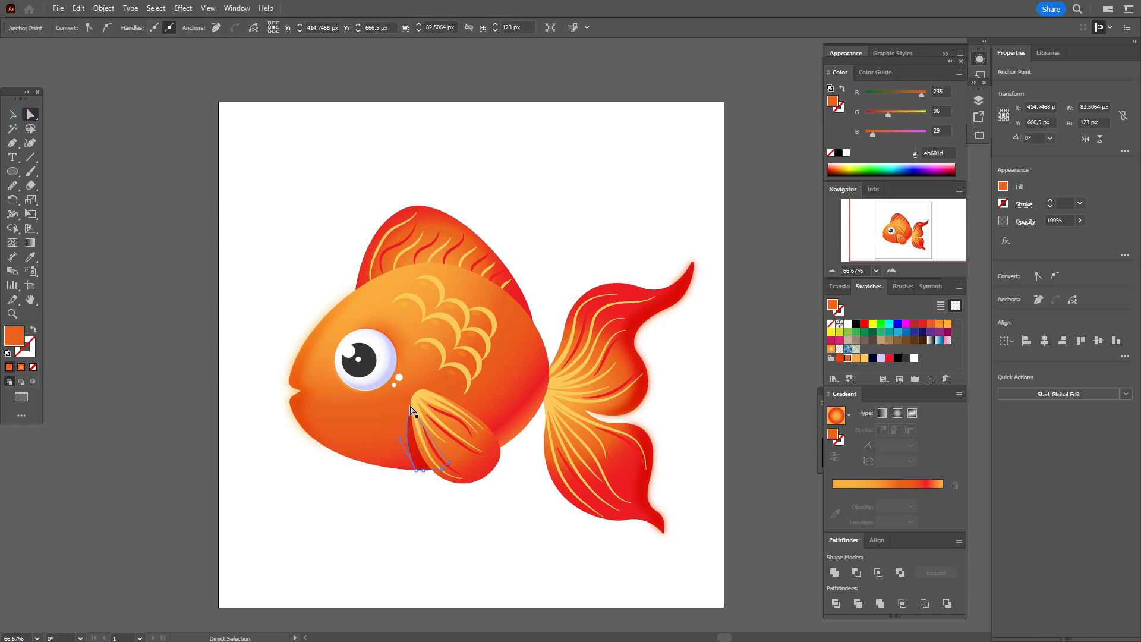
drag(411, 406, 413, 405)
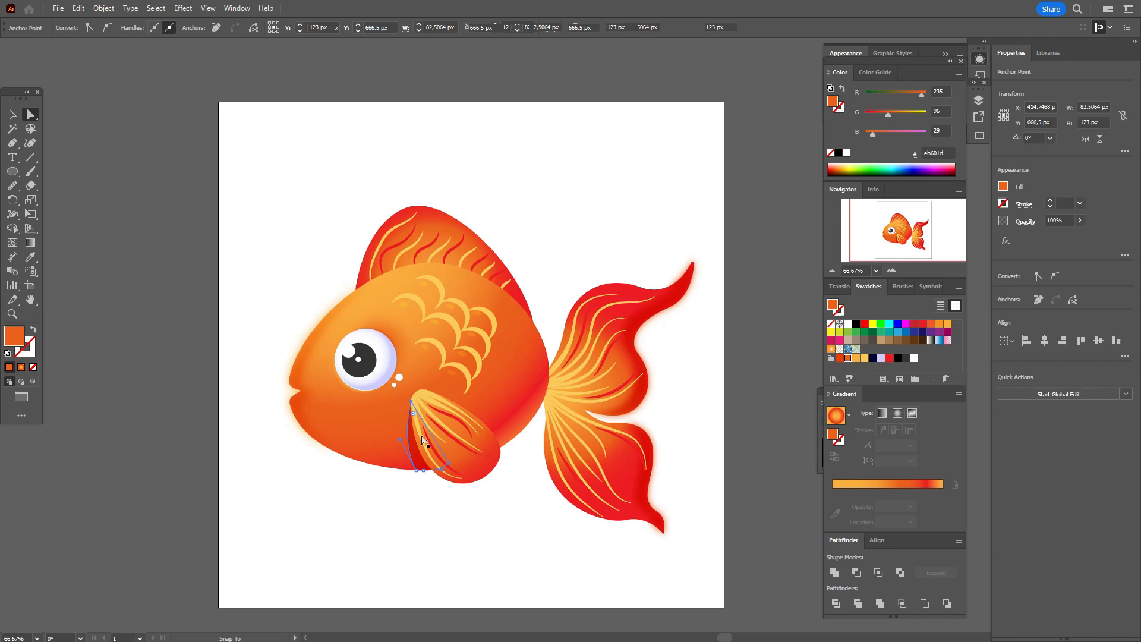
click(425, 506)
click(417, 471)
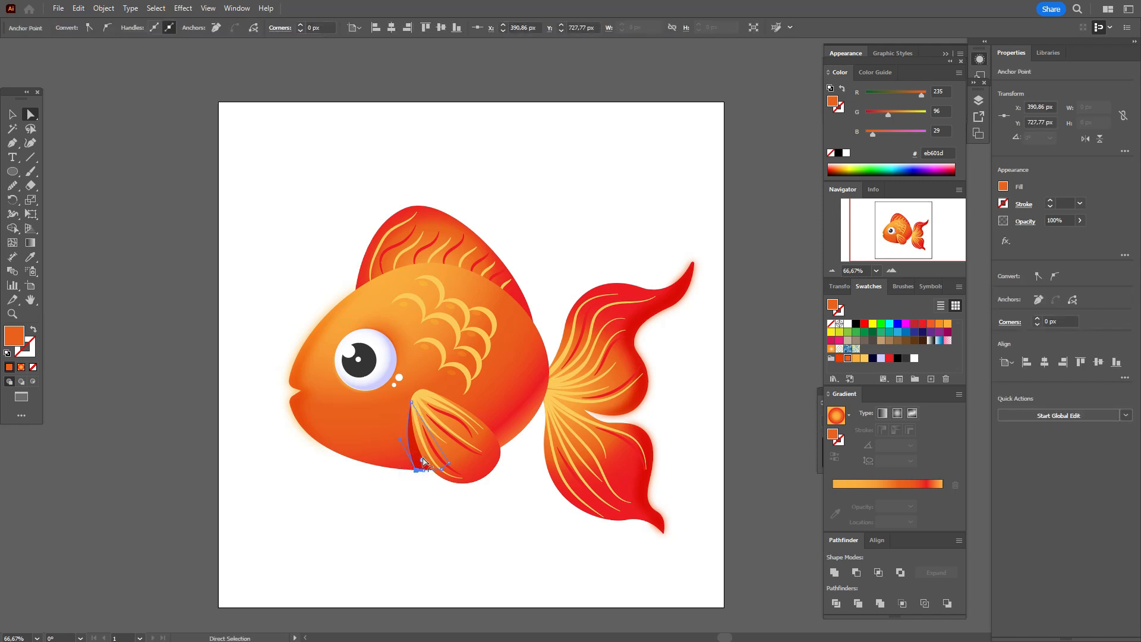
click(434, 489)
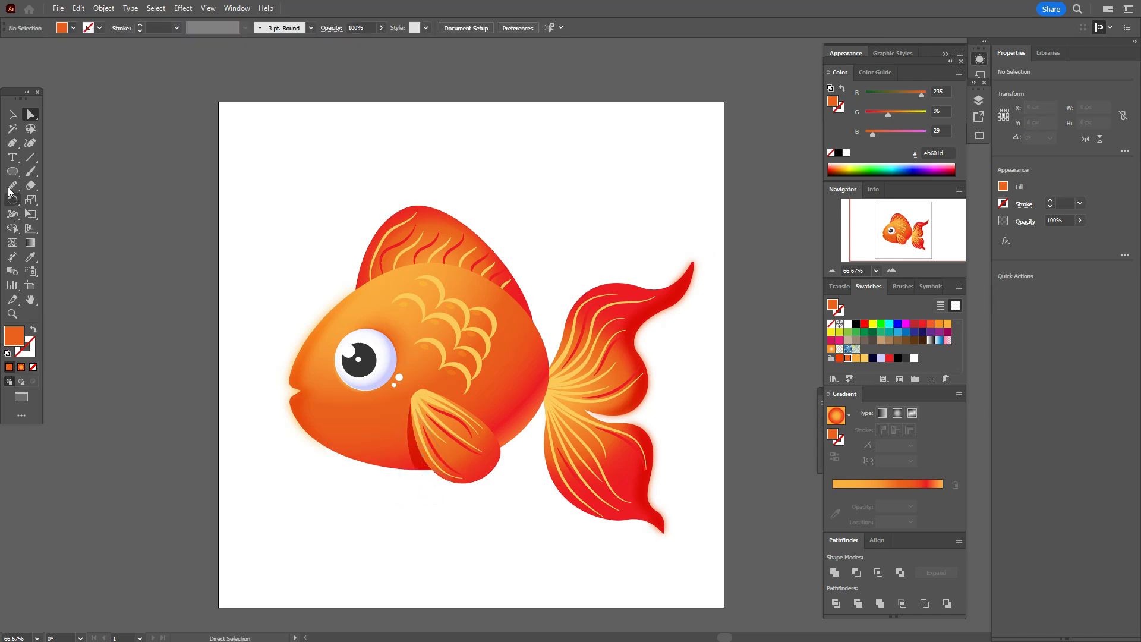
- Apply a Gaussian Blur to the shadow shape beneath the side fin
click(12, 114)
click(412, 440)
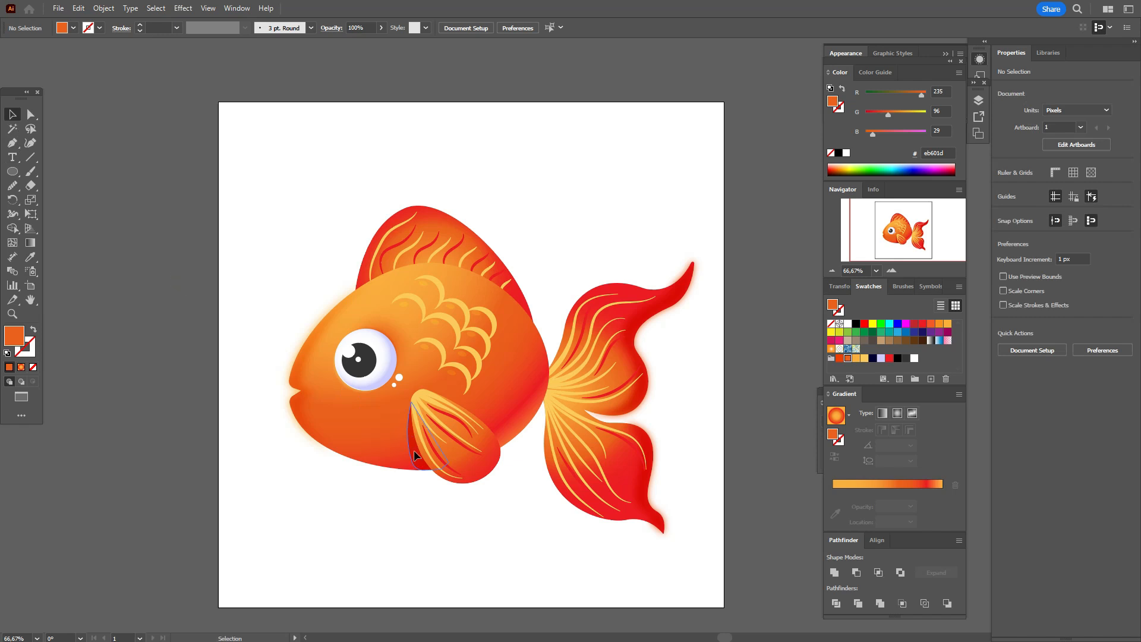
click(191, 8)
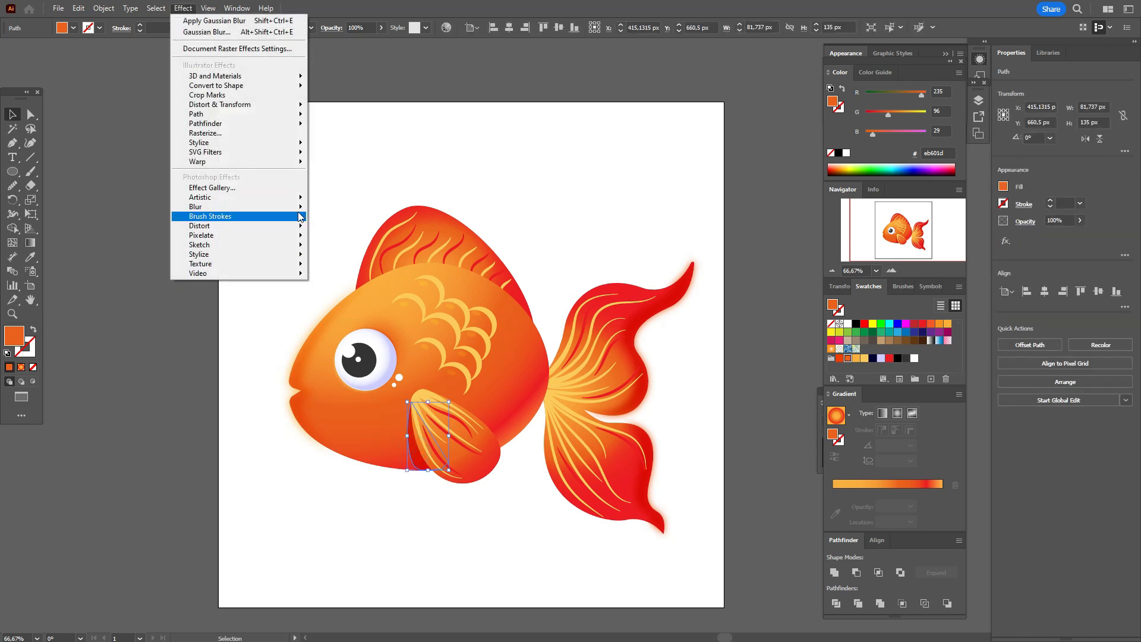
click(336, 214)
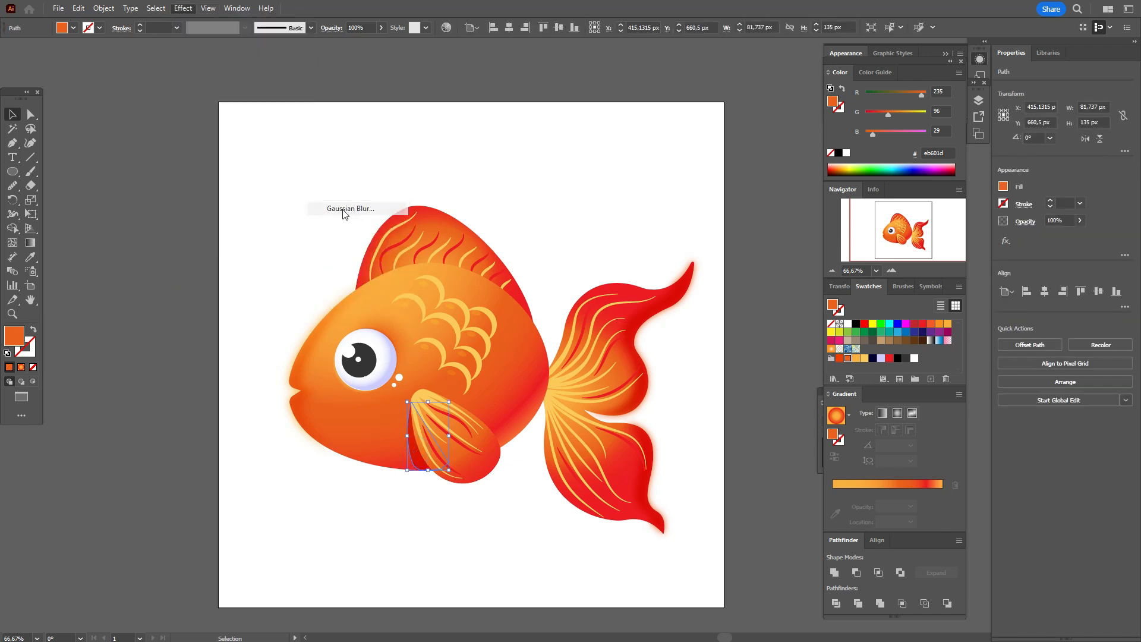
click(683, 315)
key(ctrl+shift+a)
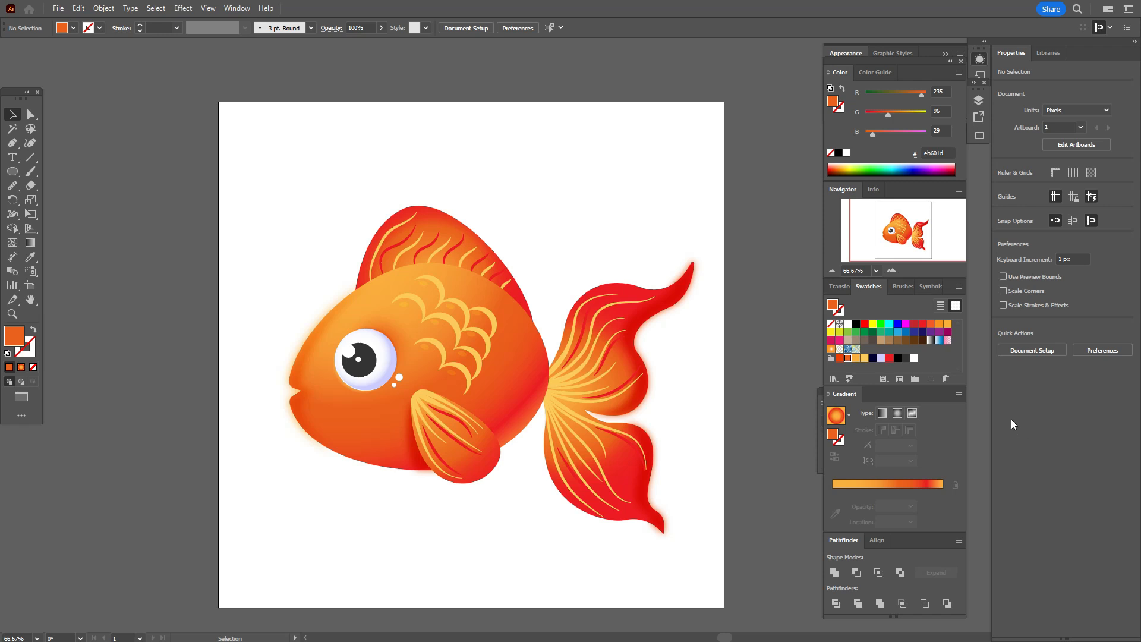
- Draw a dark navy (000033) rectangle of about 1000 by 999 px covering the artboard
click(872, 358)
drag(16, 173, 38, 175)
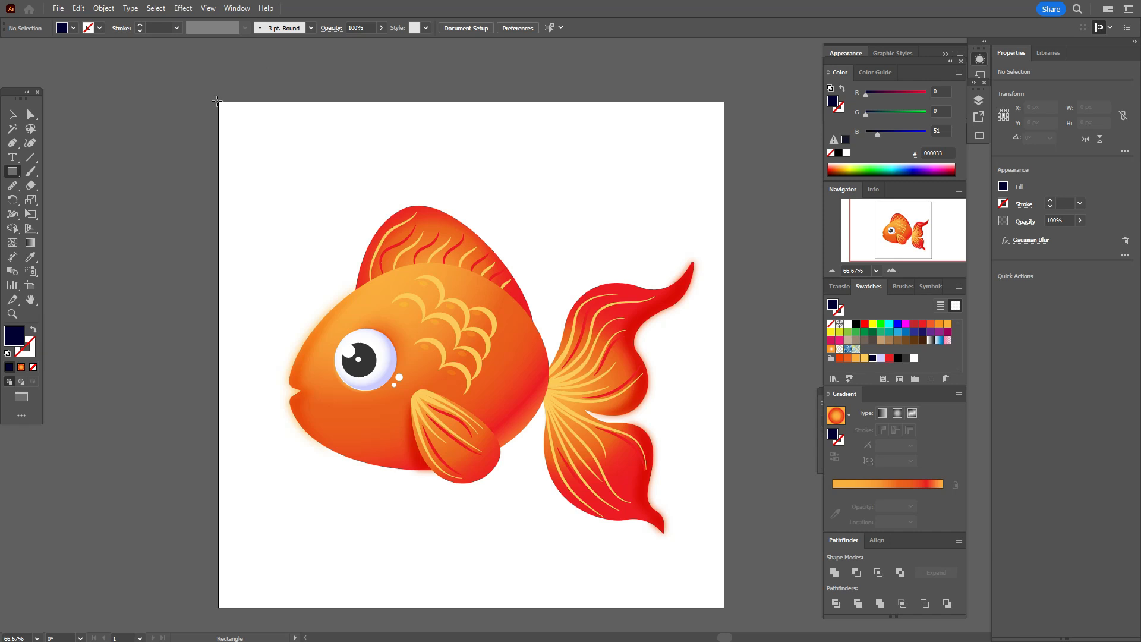
drag(219, 100, 724, 607)
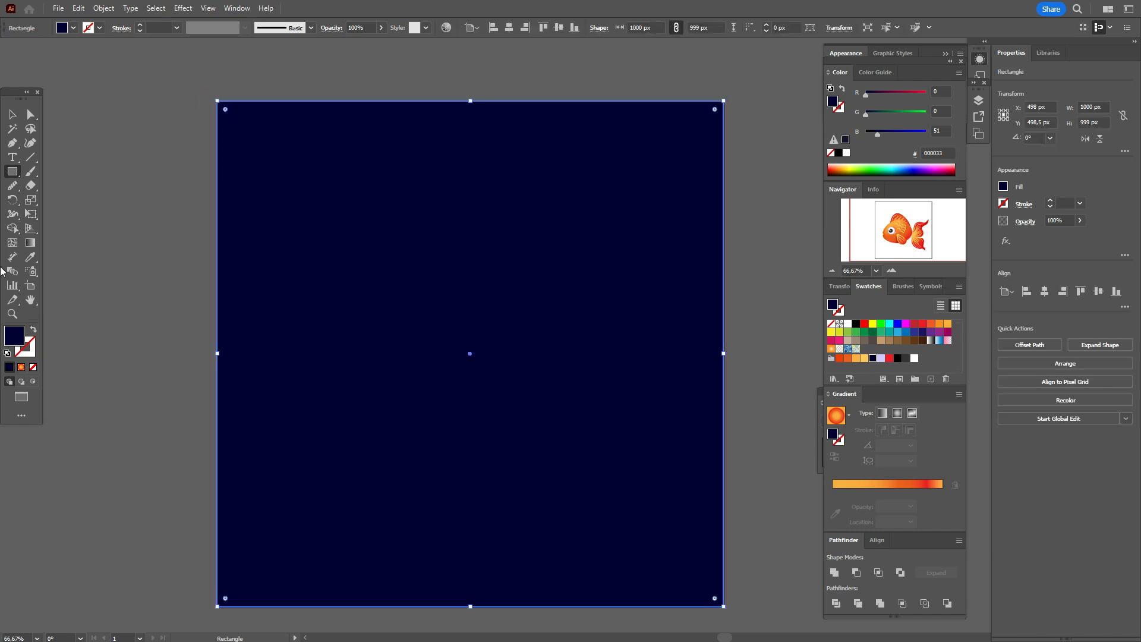
- Send the navy rectangle to the back behind the fish and centre it on the artboard
key(v)
right_click(565, 318)
mouse_move(654, 552)
click(721, 591)
click(772, 437)
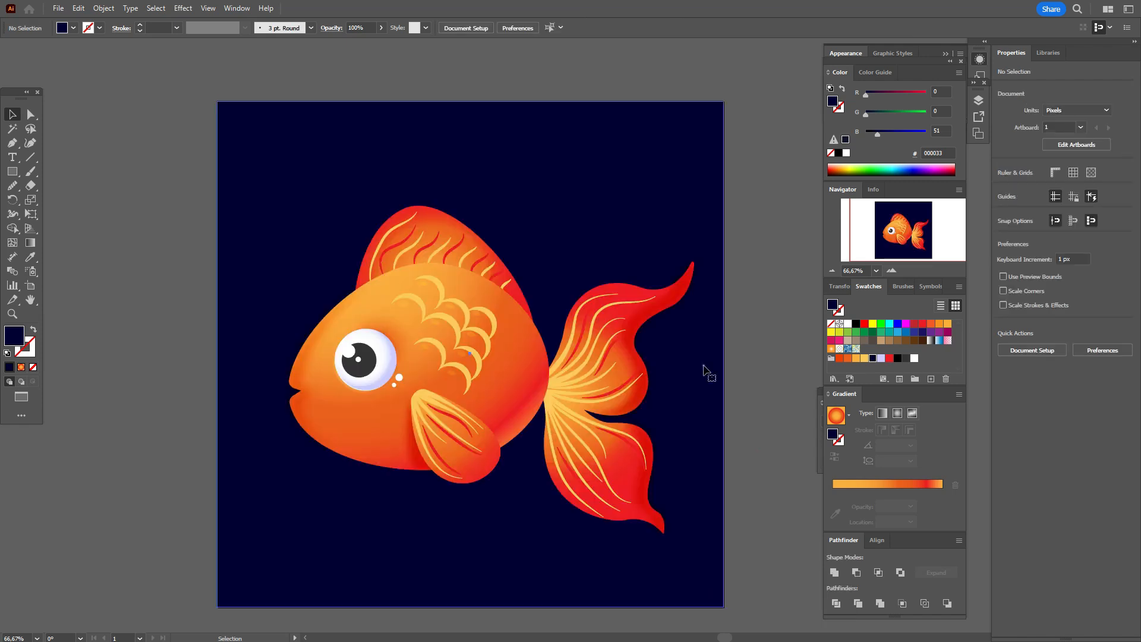
click(704, 367)
click(1084, 296)
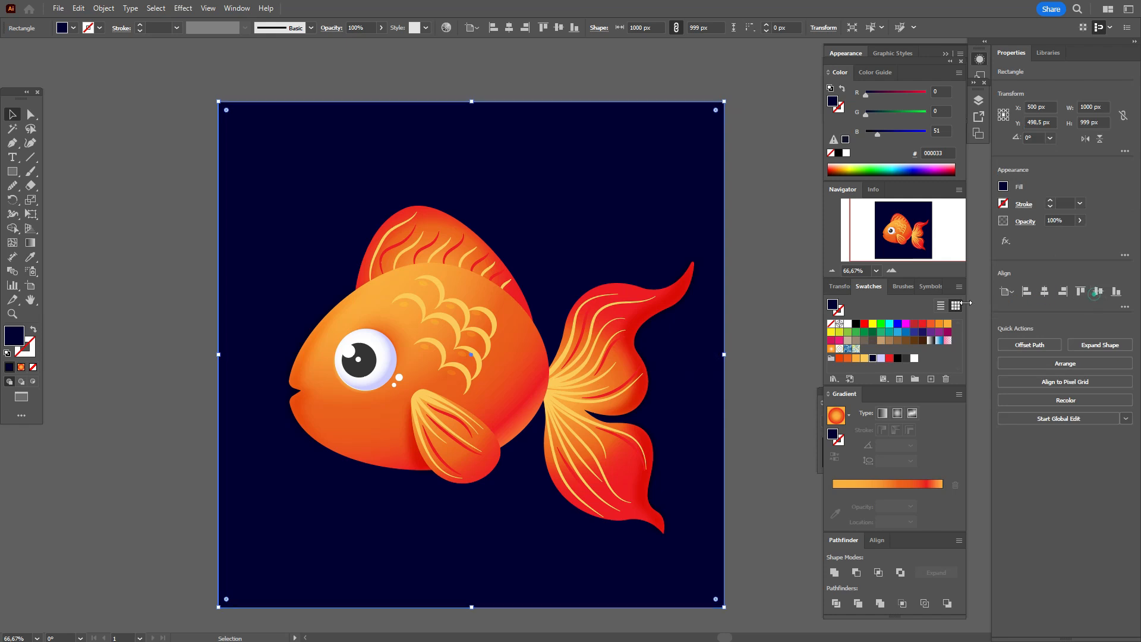
click(805, 268)
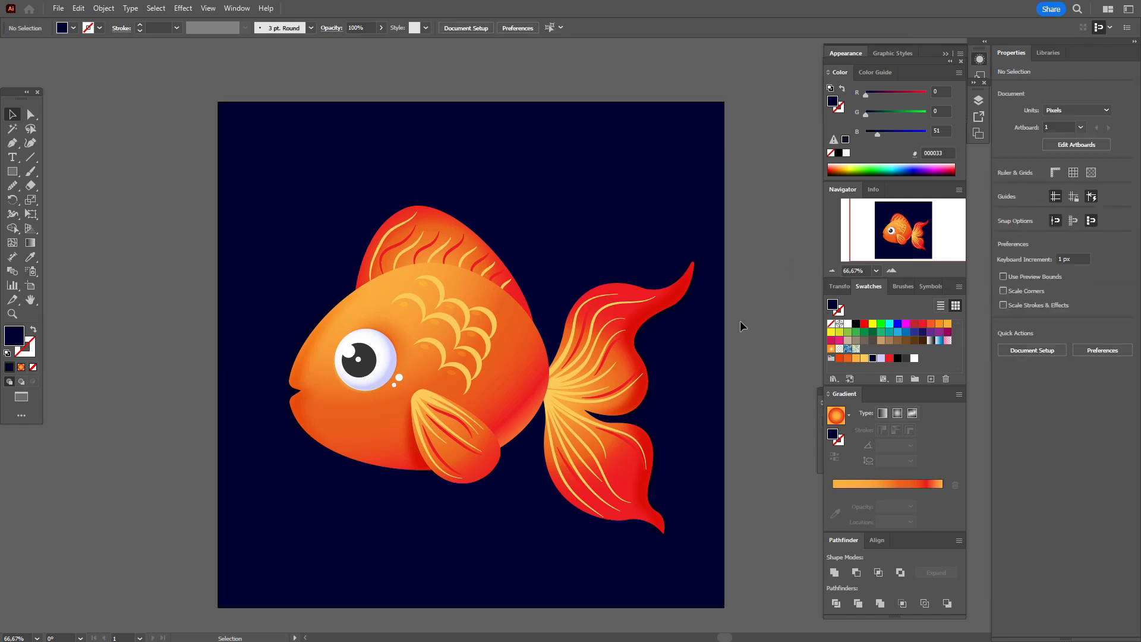
- Fill the background rectangle with a radial gradient from red (ed1c24) at the centre to navy (000033)
click(721, 325)
click(932, 341)
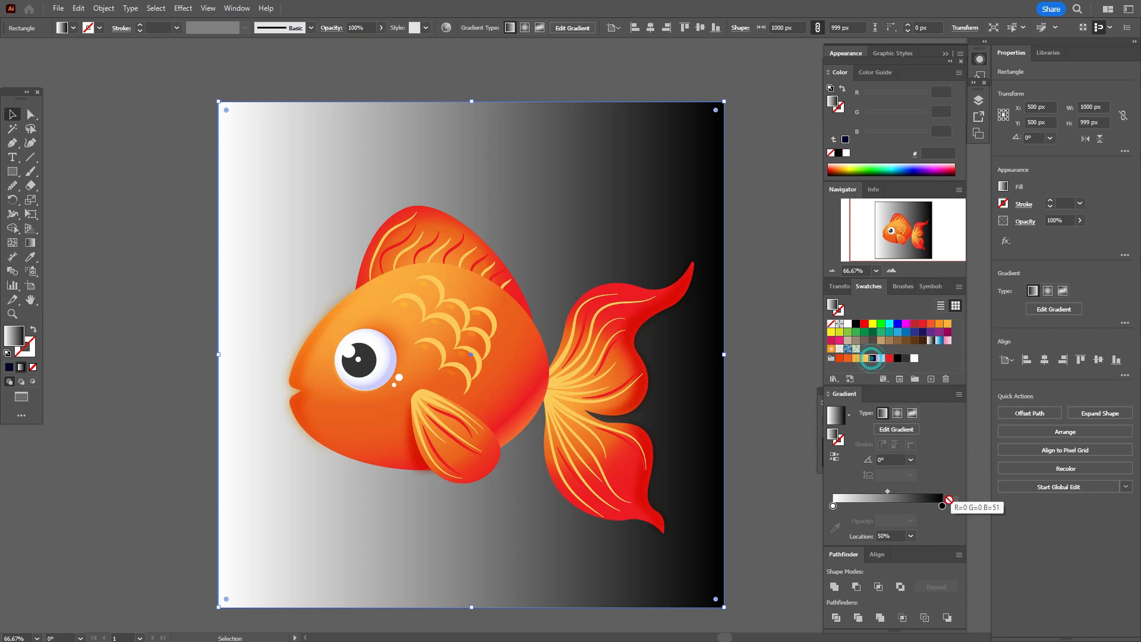
click(942, 506)
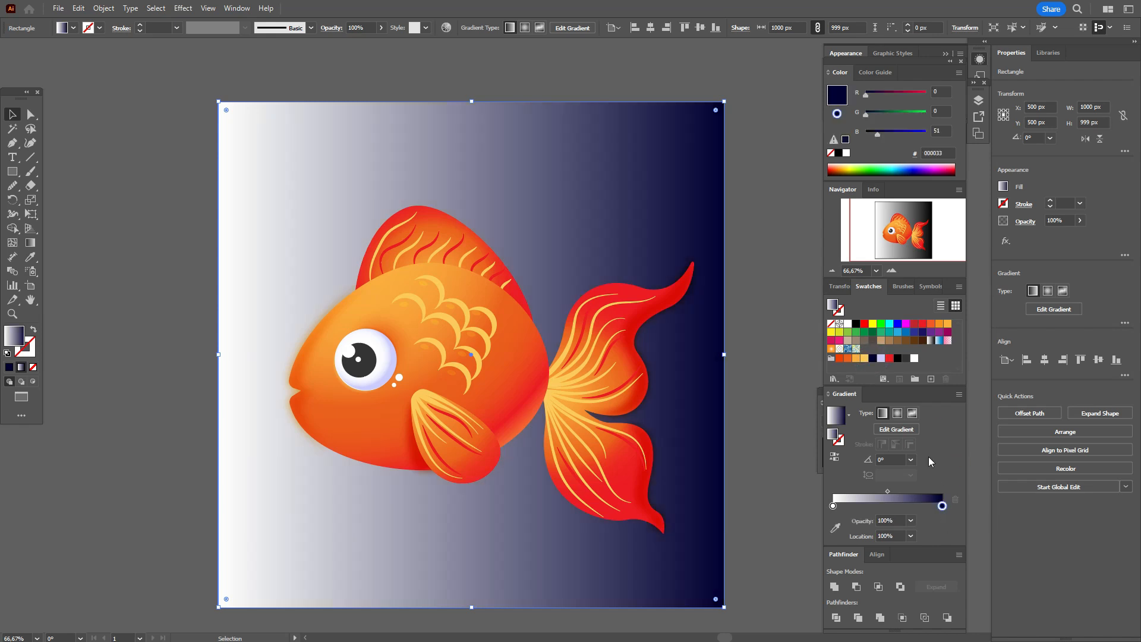
drag(834, 507, 833, 507)
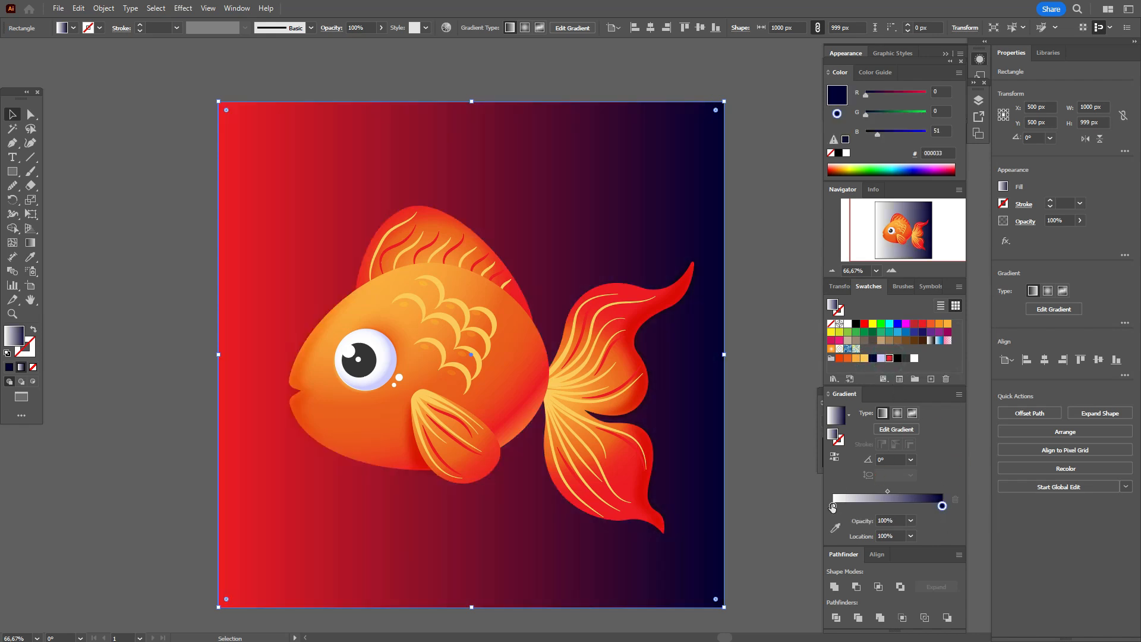
click(898, 413)
- Shift the background gradient's centre toward the fish's head and shrink its radius to make a smaller glow
click(29, 244)
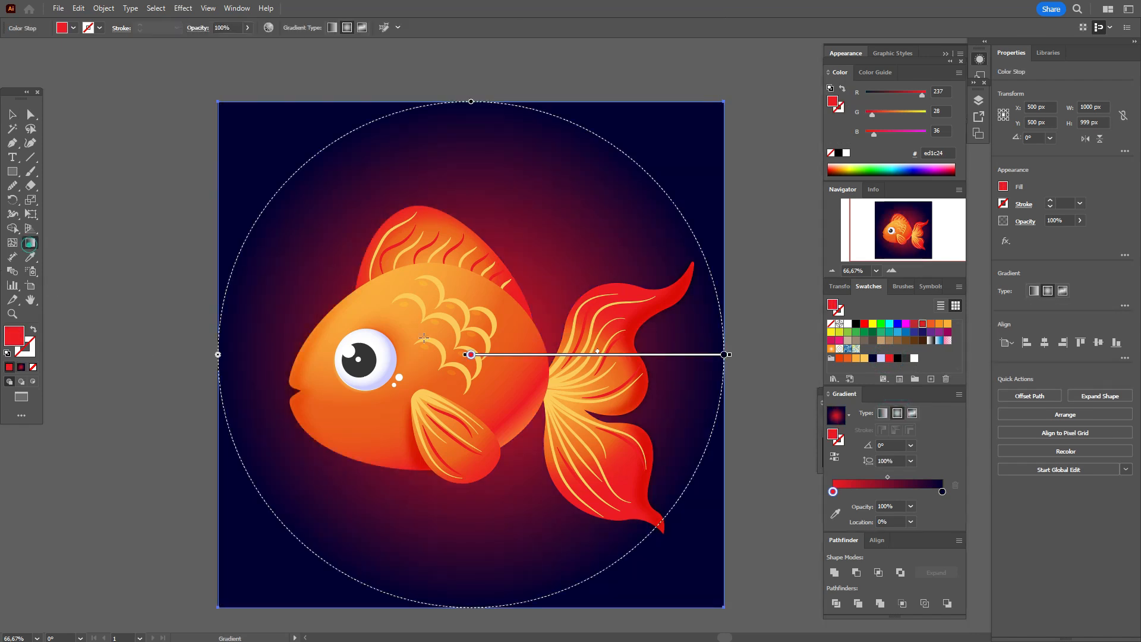
drag(547, 357, 447, 368)
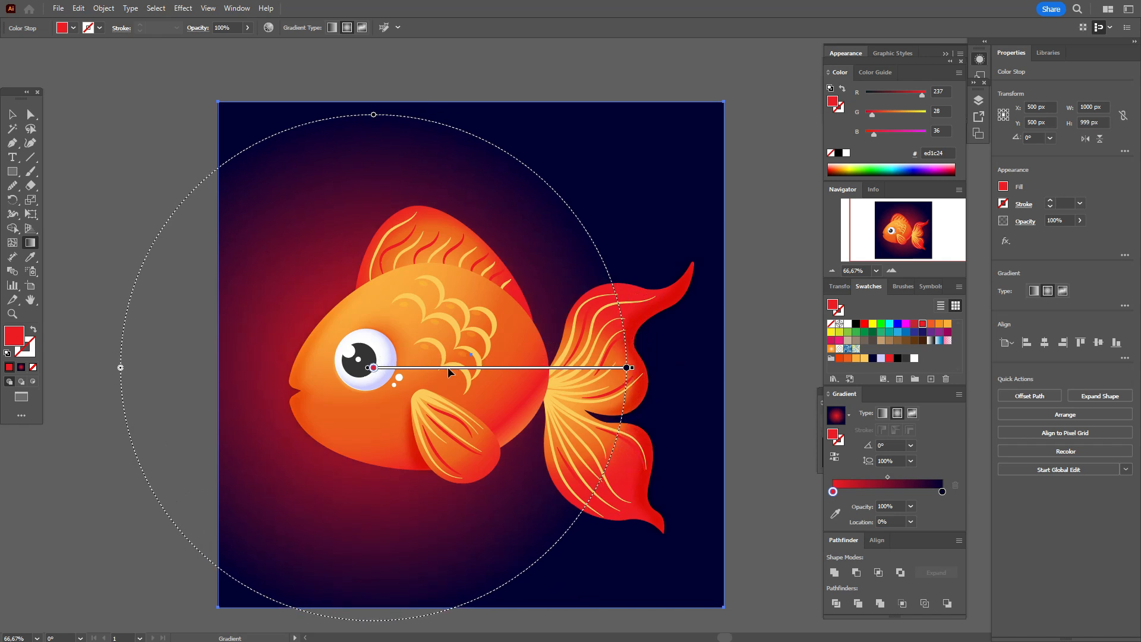
mouse_move(120, 369)
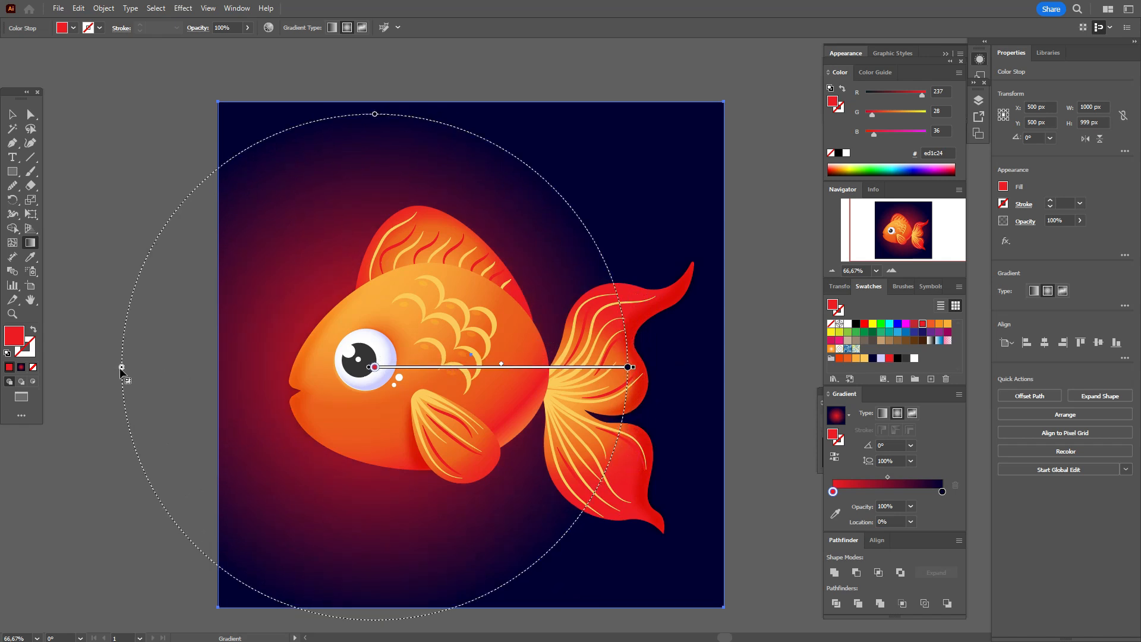
drag(122, 368, 165, 384)
mouse_move(398, 367)
mouse_down()
mouse_move(423, 366)
mouse_move(410, 371)
mouse_up()
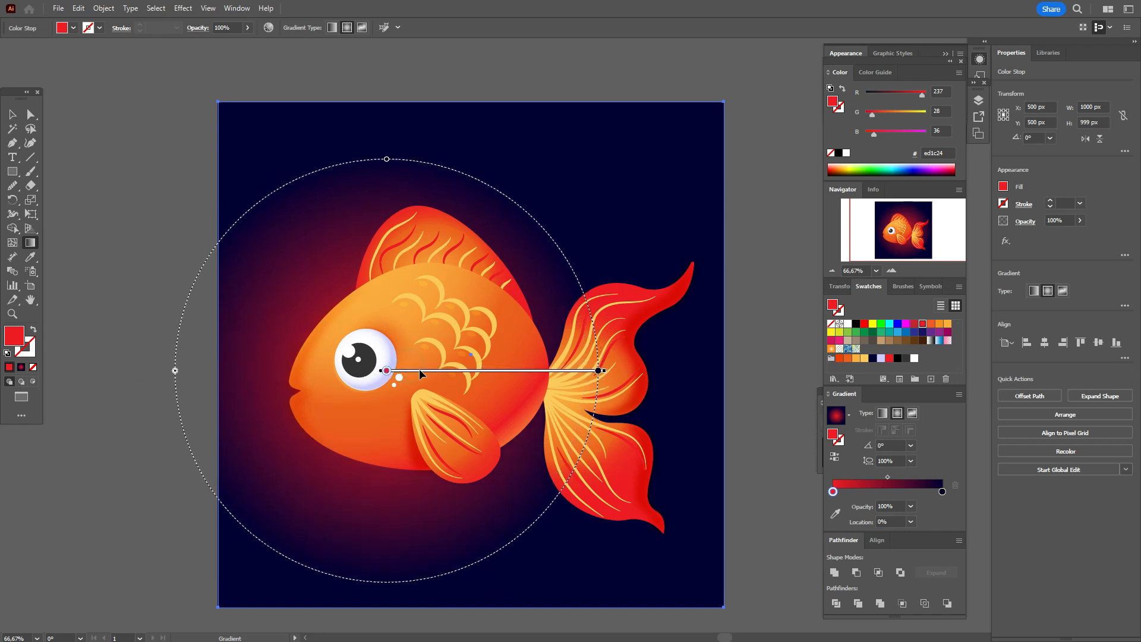
click(12, 115)
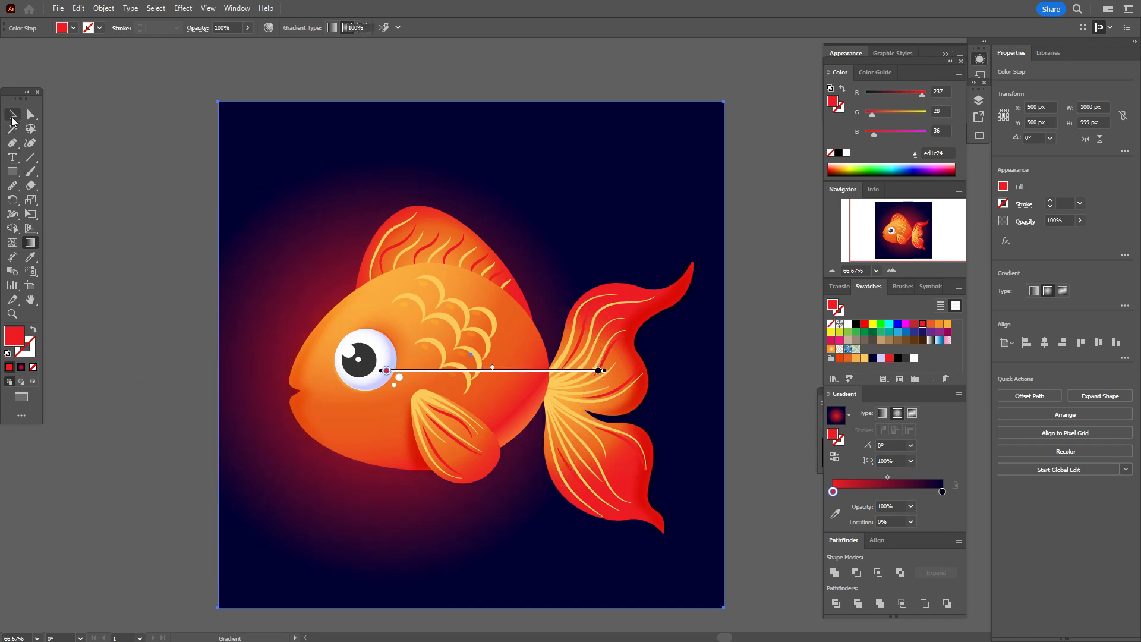
click(135, 184)
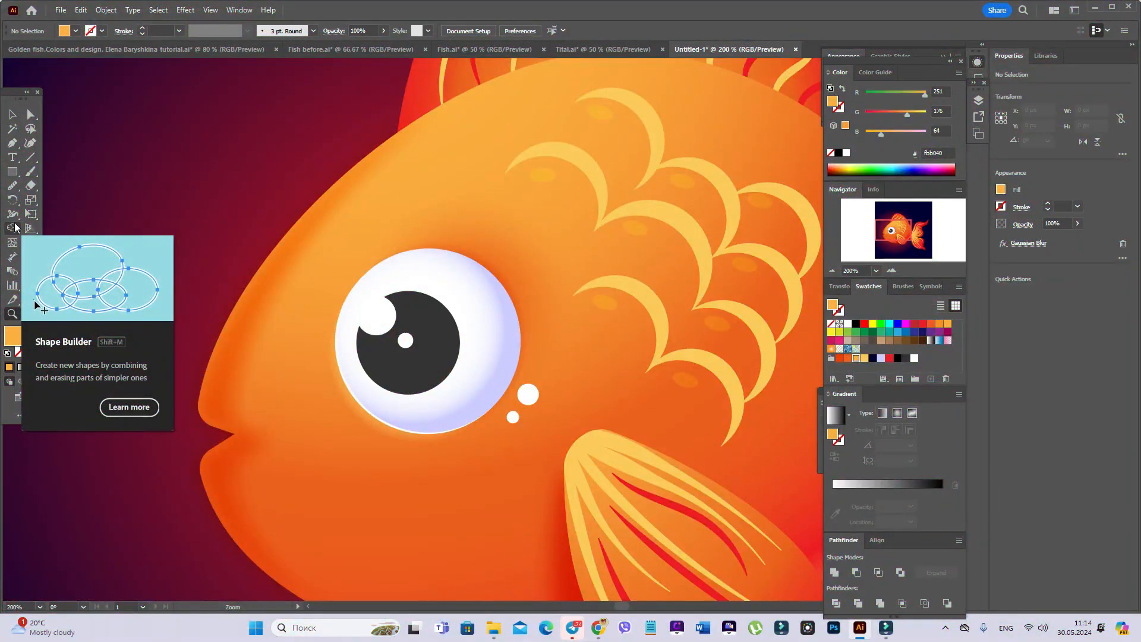
- Draw a 75 px circle beside the fish's forehead and fill it with a white-to-black radial gradient
click(15, 174)
click(16, 174)
click(59, 191)
mouse_move(180, 206)
mouse_down()
mouse_move(255, 295)
mouse_move(295, 319)
mouse_up()
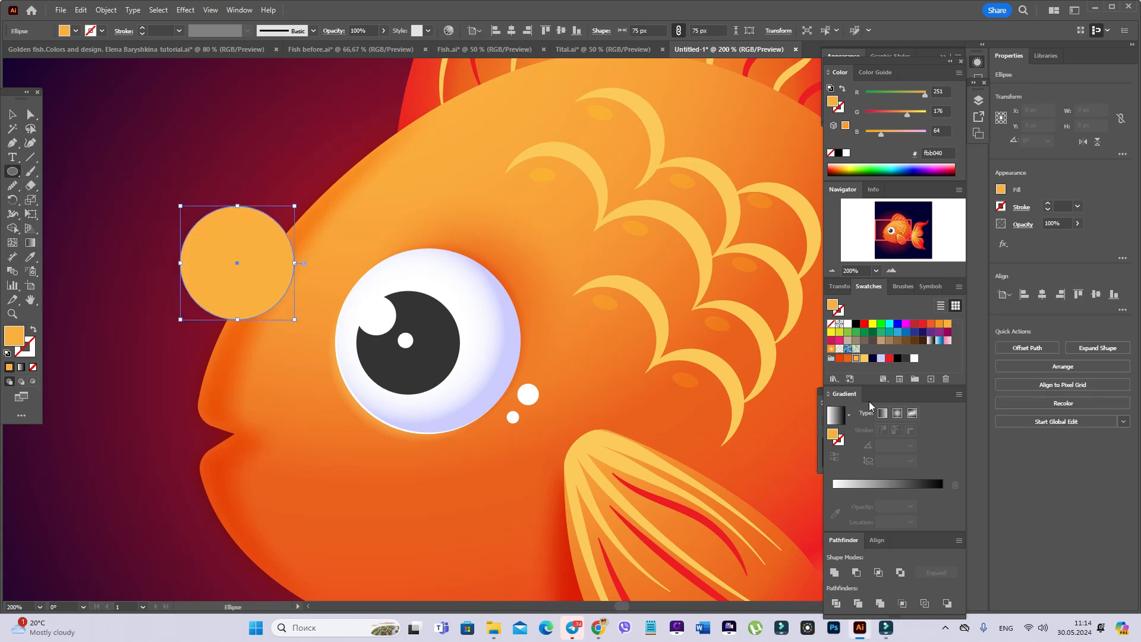
click(898, 415)
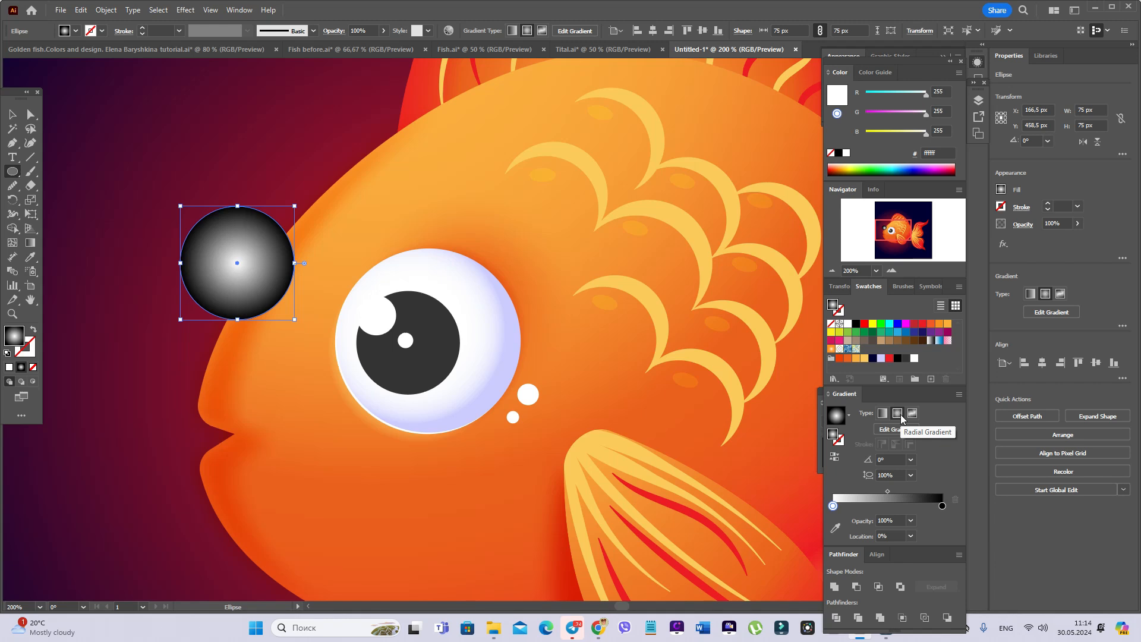
- Offset the circle's gradient highlight toward its upper left and move the circle over the pupil
click(29, 243)
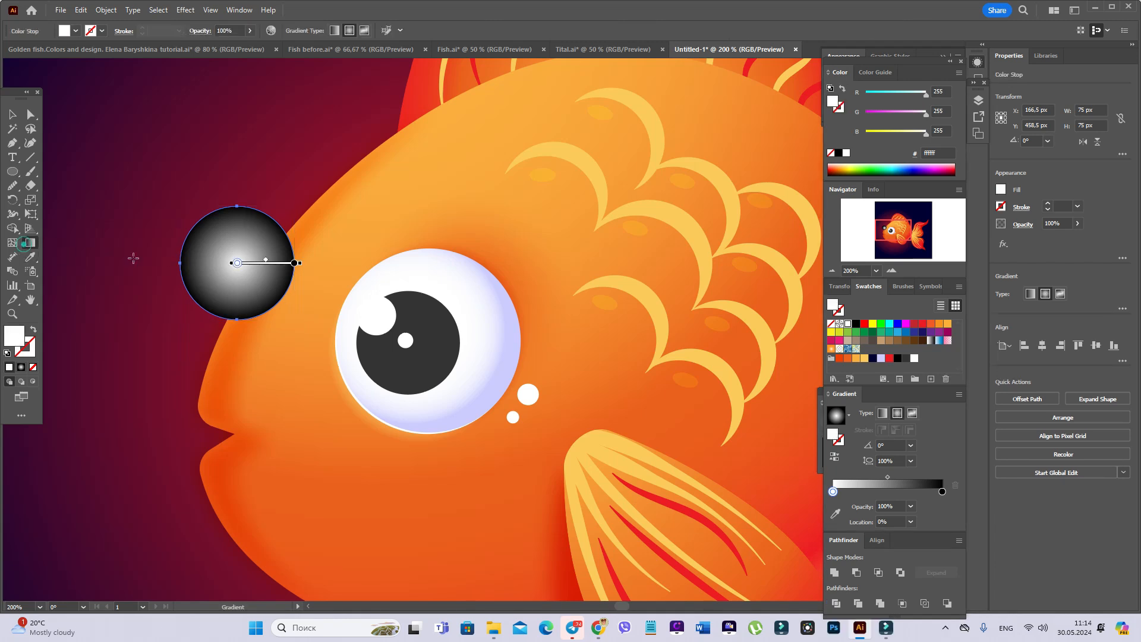
drag(248, 262, 405, 303)
click(13, 116)
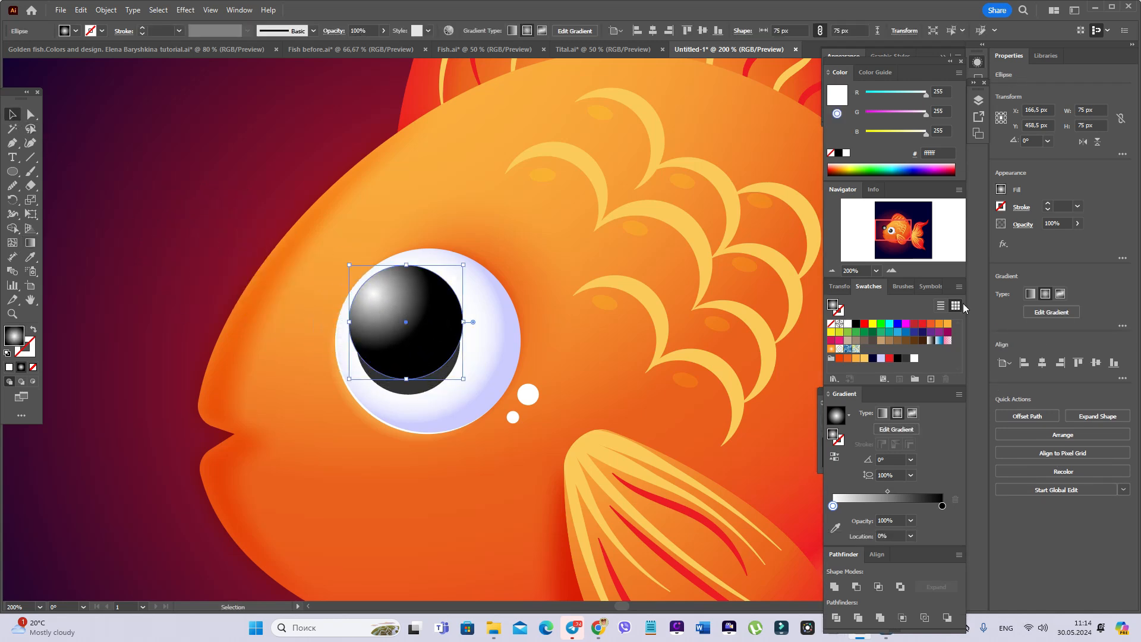
- Set the gradient circle's blending mode to Screen and nudge it slightly left and down over the pupil
click(1034, 228)
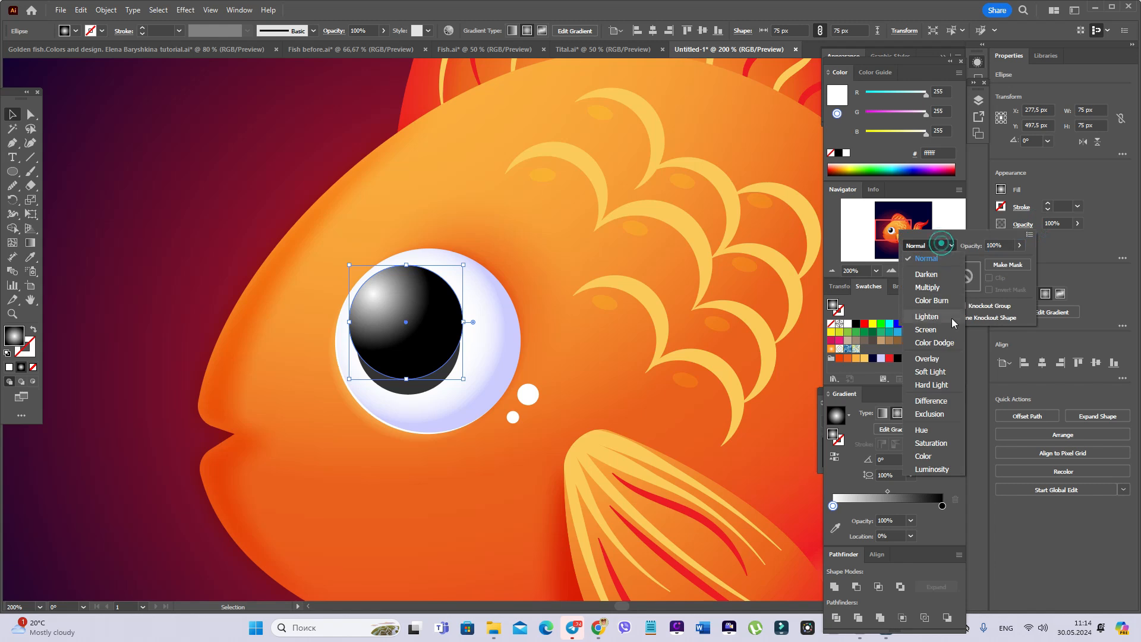
click(953, 331)
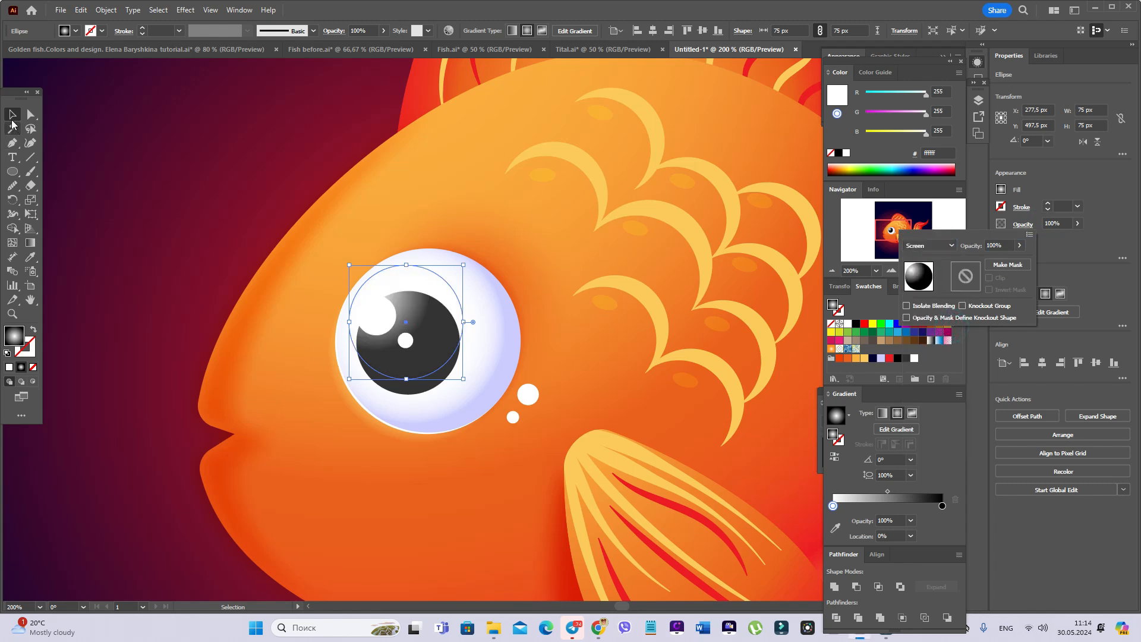
click(102, 128)
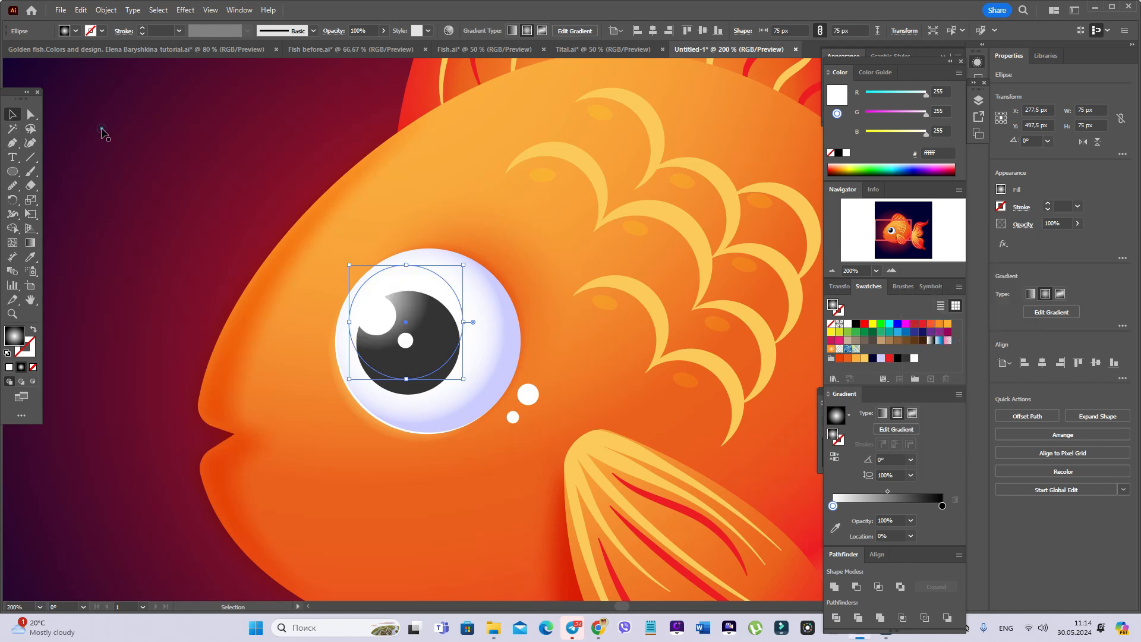
click(344, 171)
click(428, 322)
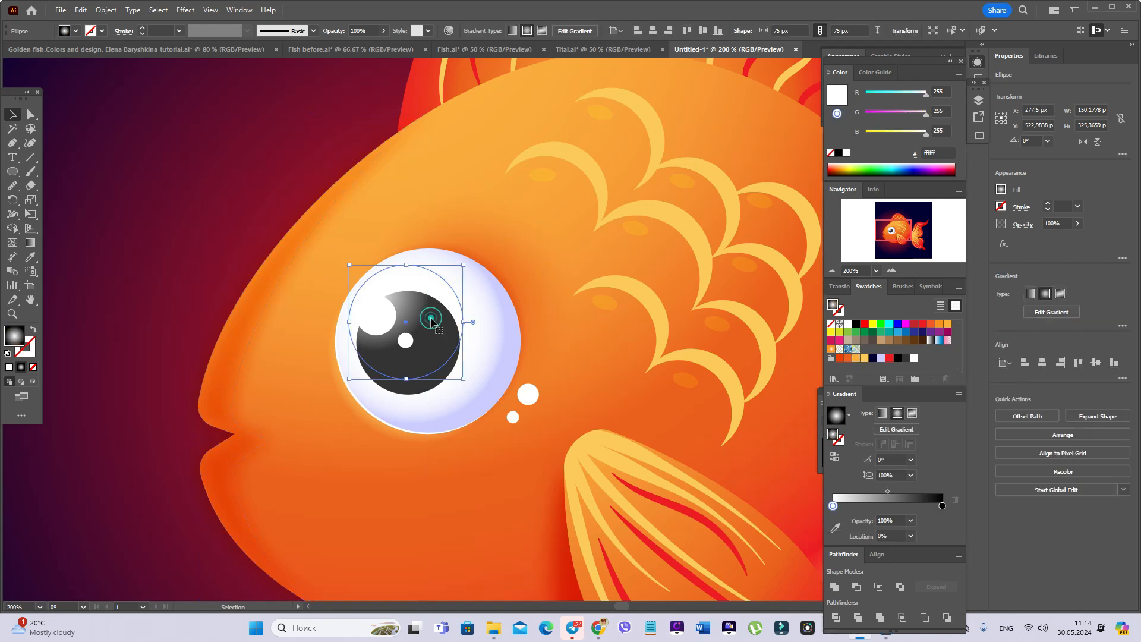
drag(425, 324, 424, 326)
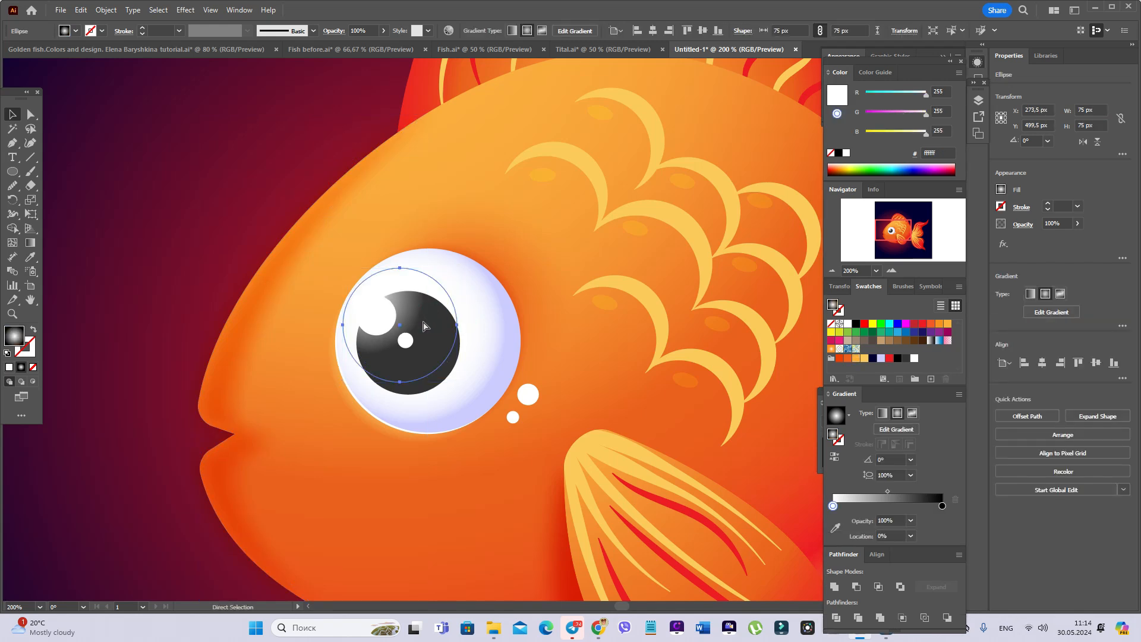
- Recolour the pupil highlight's white gradient stop with yellow fcca5b, shrink the circle to 60 px and reposition it over the pupil's bright spot
key(v)
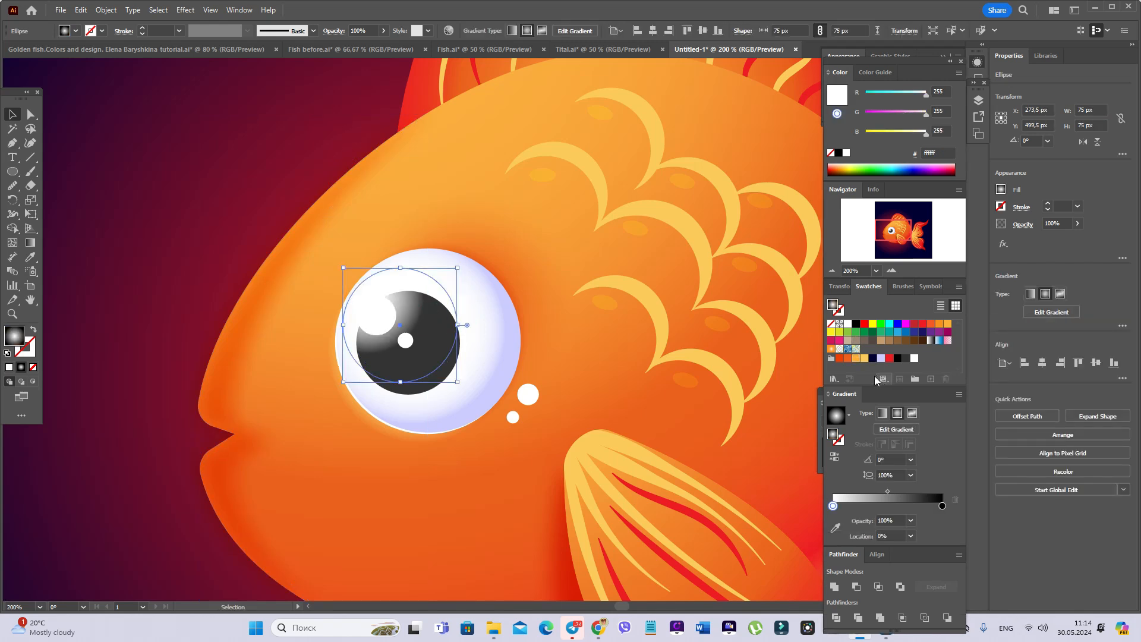
drag(865, 358, 834, 508)
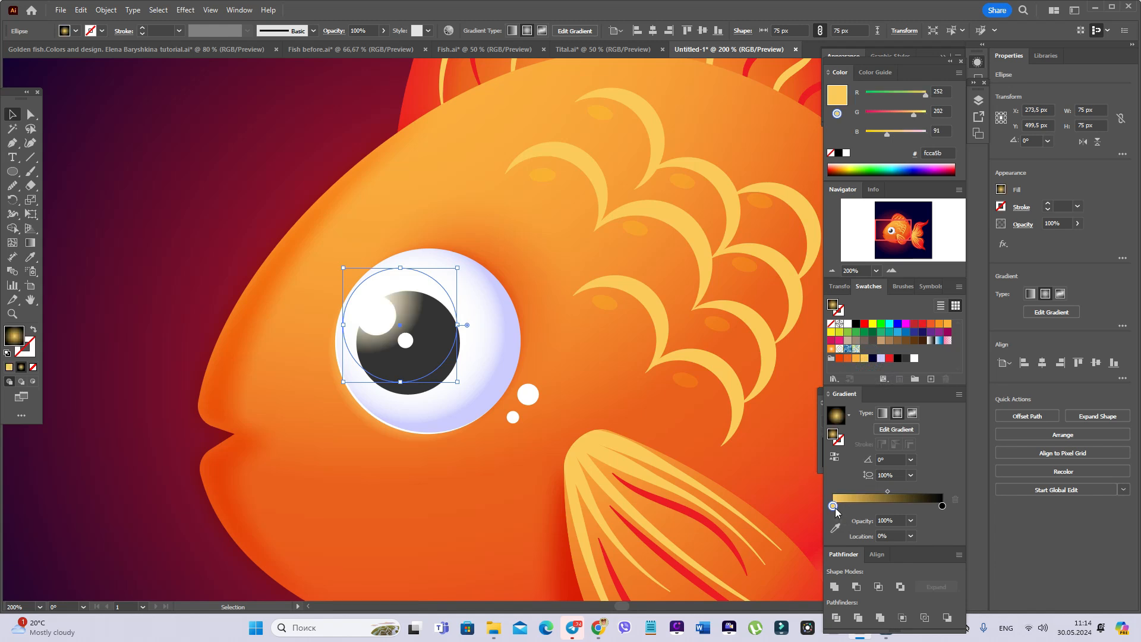
drag(377, 323, 379, 323)
mouse_move(405, 269)
mouse_down()
mouse_move(430, 301)
mouse_move(404, 277)
mouse_up()
key(ctrl+z)
drag(412, 317, 398, 304)
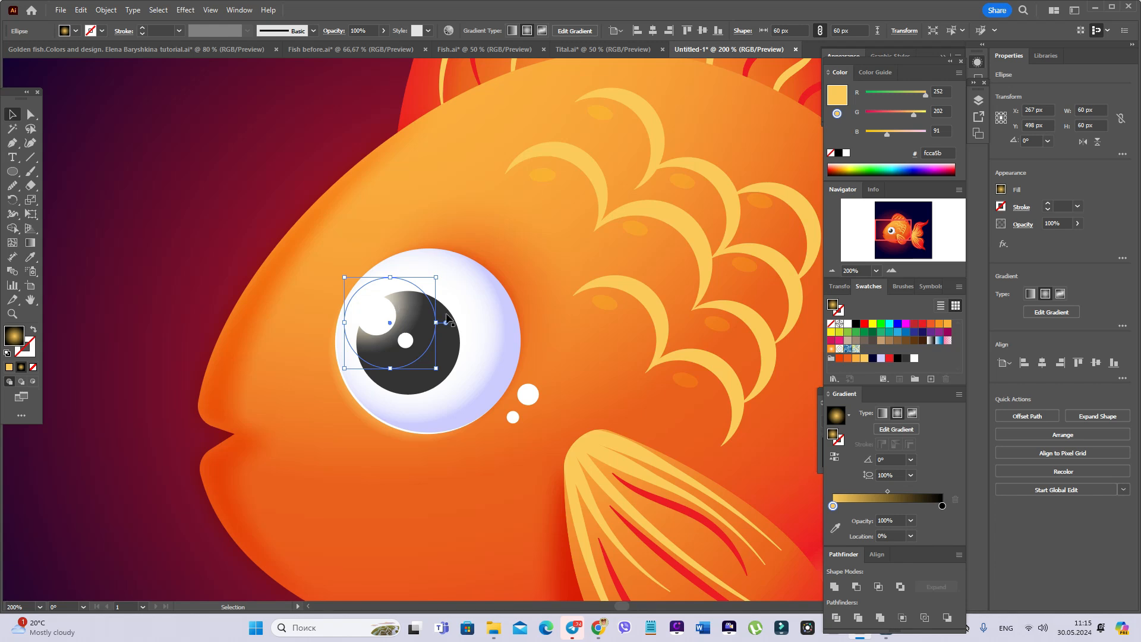
- Lock the background rectangle at the bottom of Layer 1
click(247, 168)
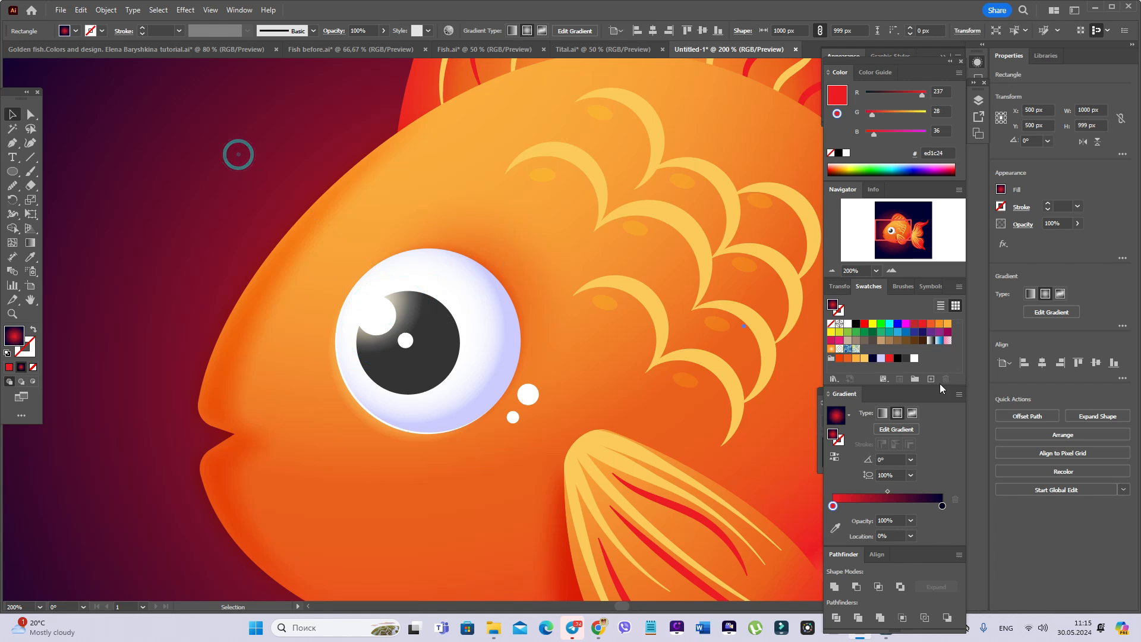
click(978, 103)
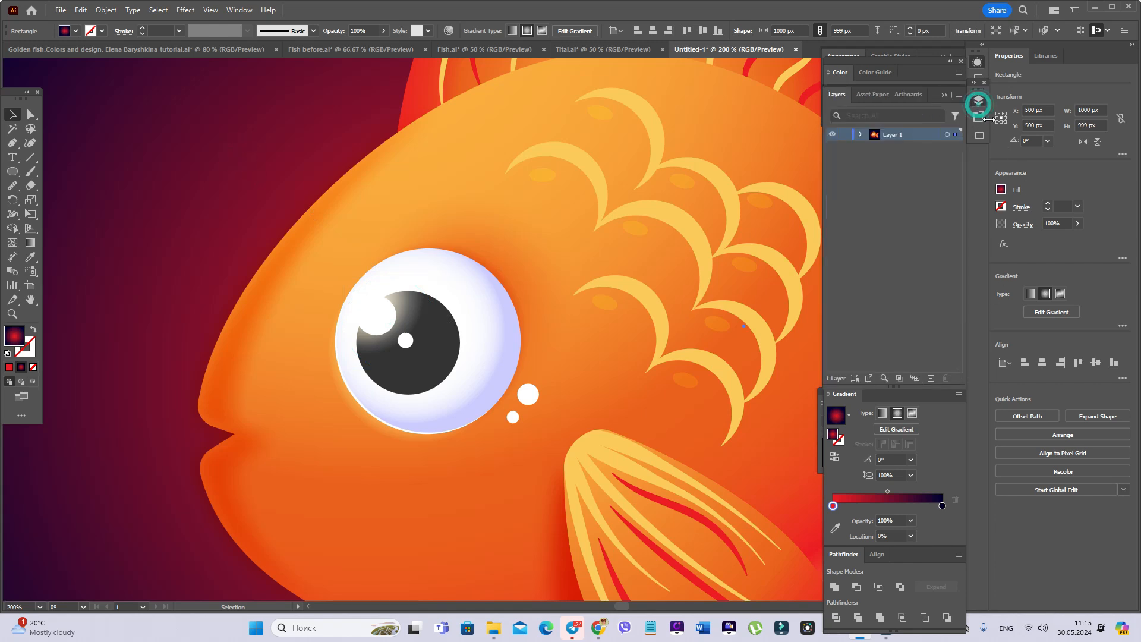
click(859, 134)
scroll(927, 250, down, 5)
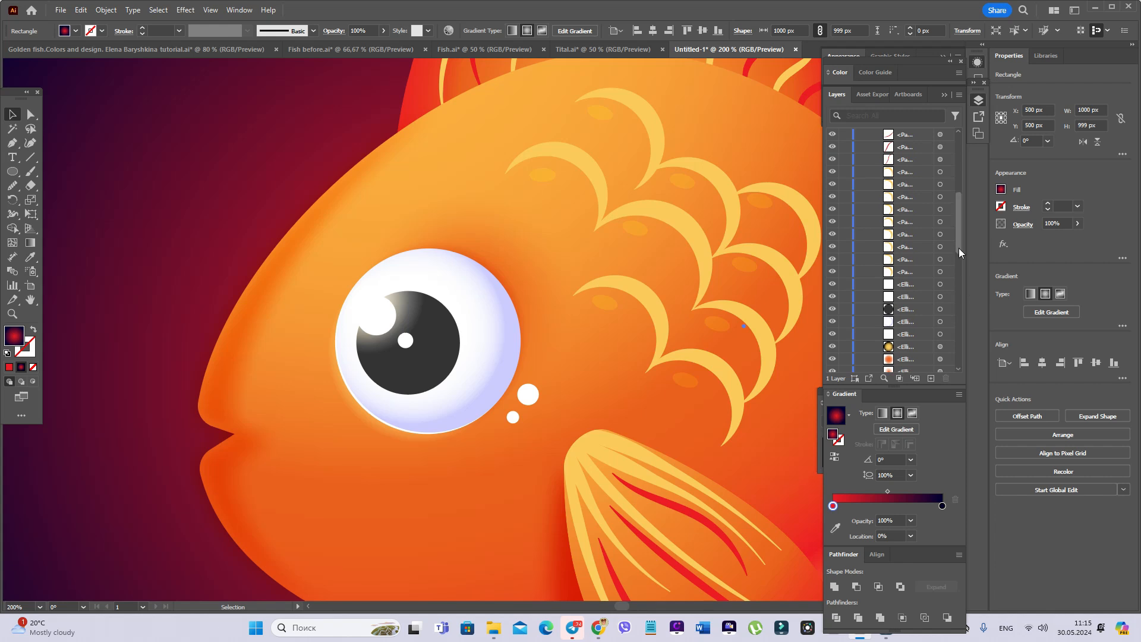
drag(958, 249, 987, 378)
click(844, 368)
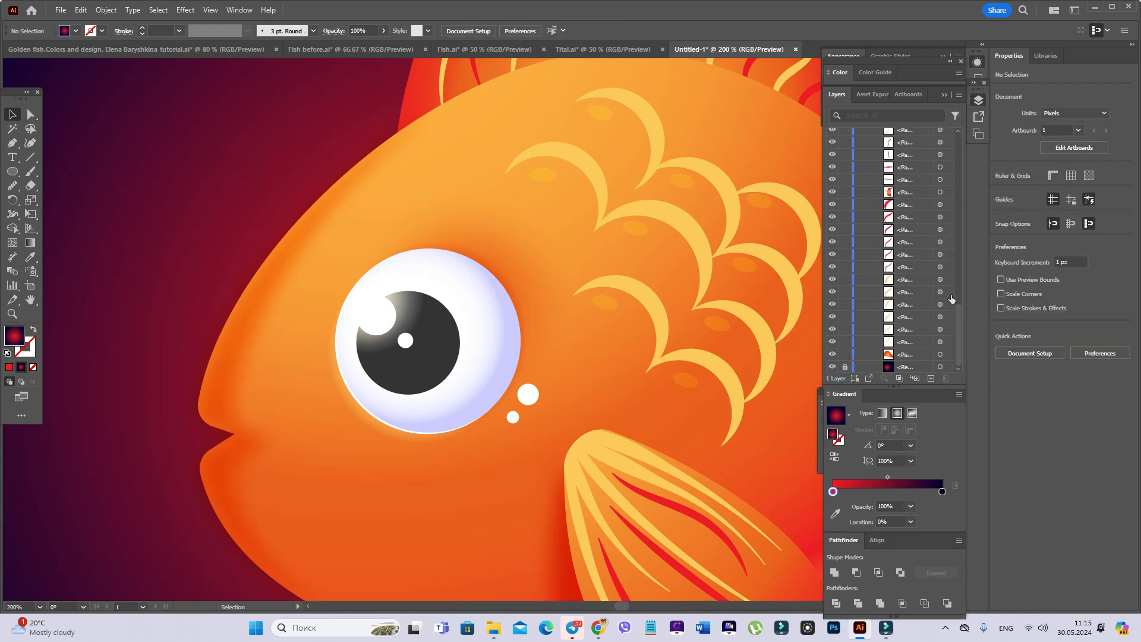
- Draw an ellipse about 13 × 32 px, tilt it along the eye's upper-left edge and fill it white
click(976, 132)
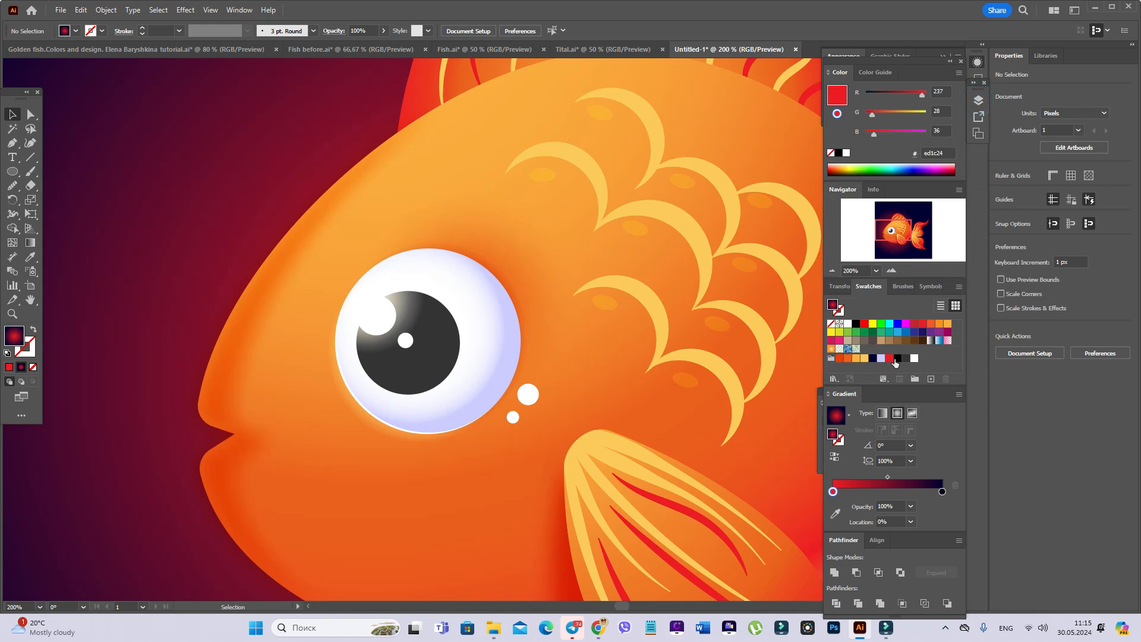
click(864, 359)
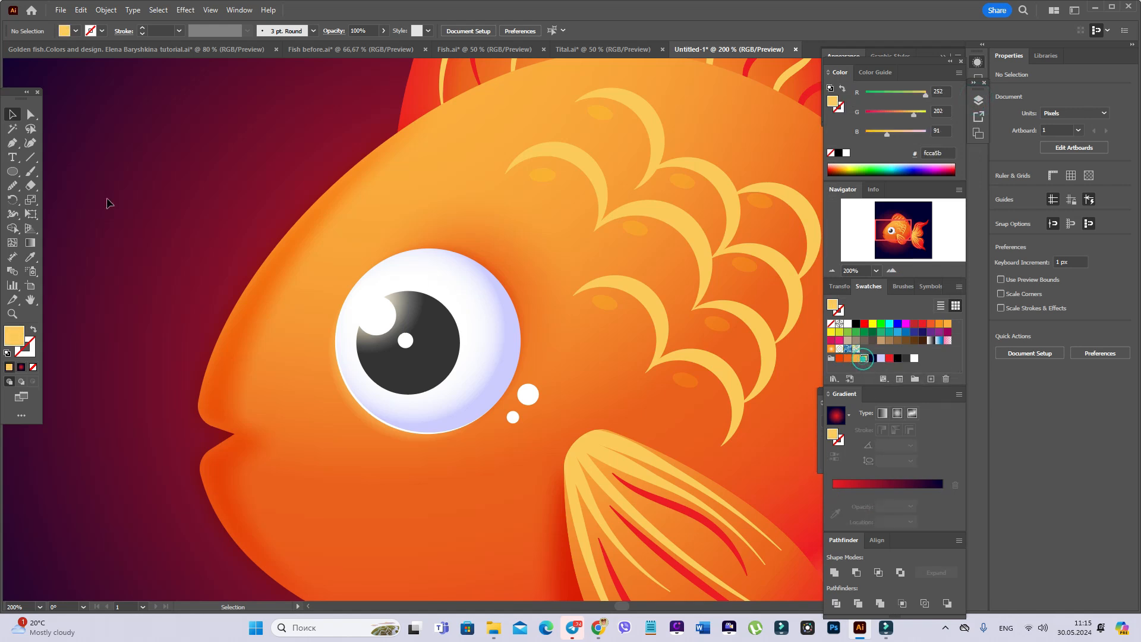
key(l)
drag(159, 173, 177, 228)
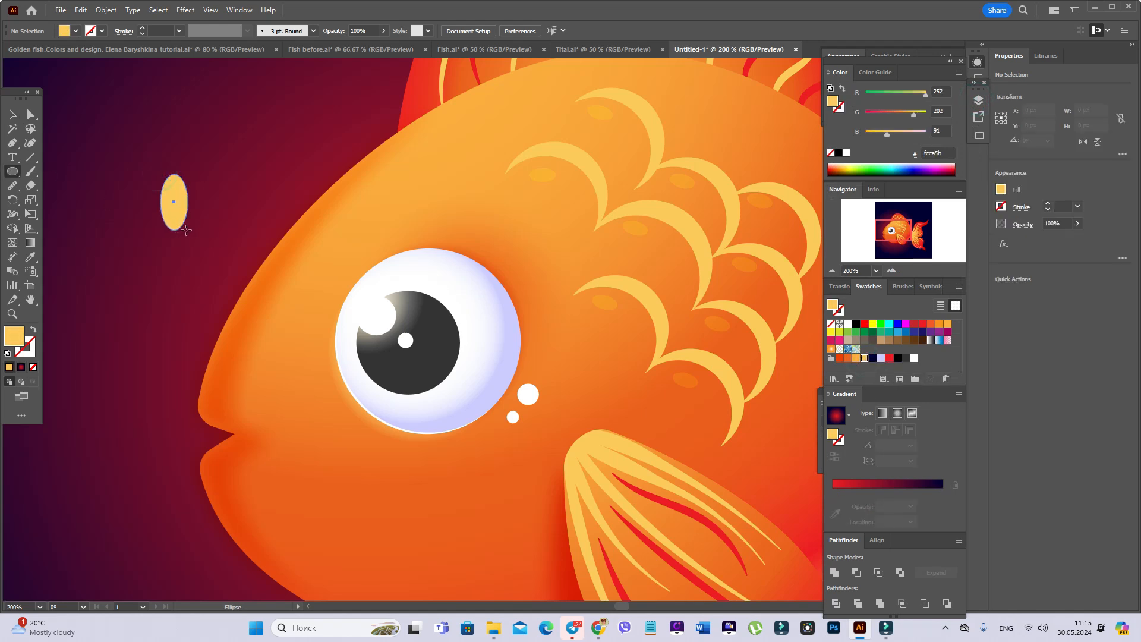
key(v)
drag(186, 199, 384, 239)
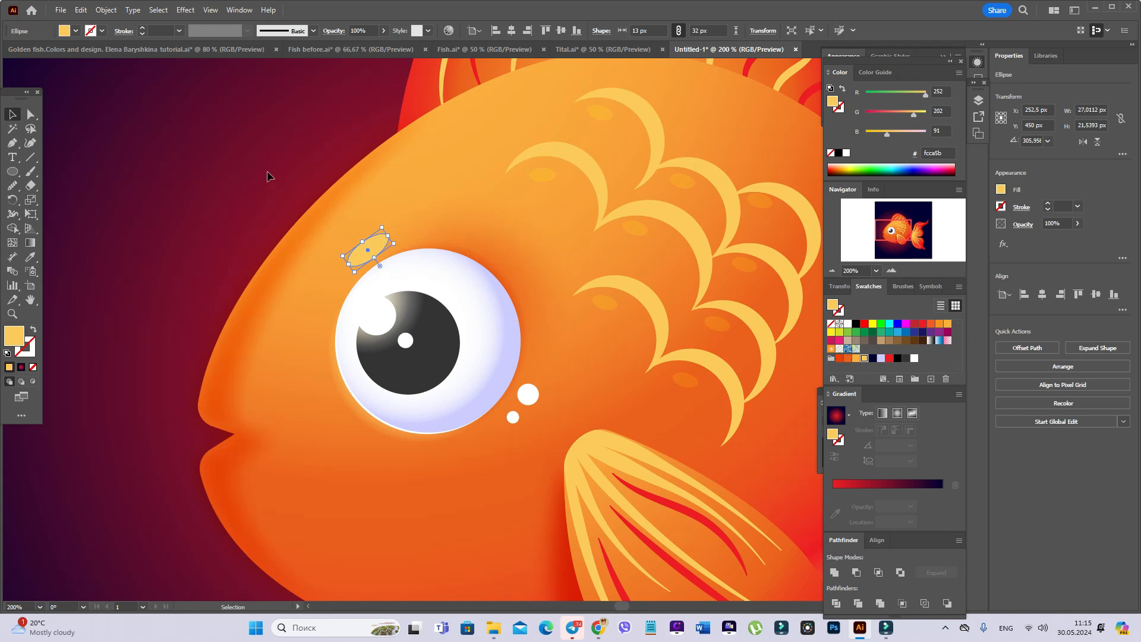
click(30, 300)
drag(642, 142, 455, 376)
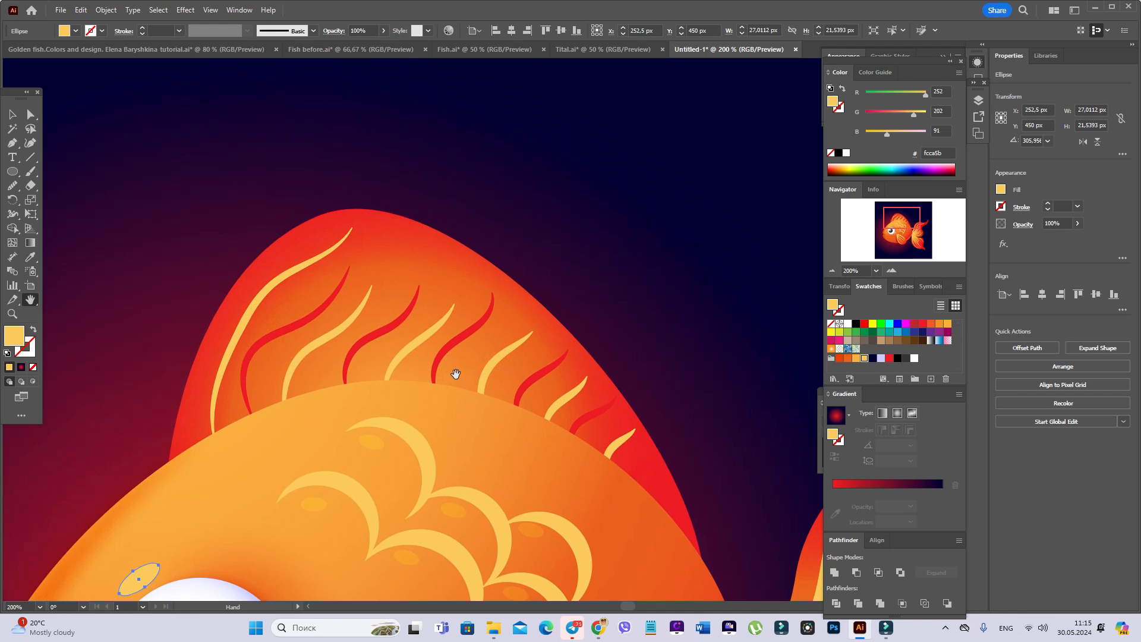
click(848, 324)
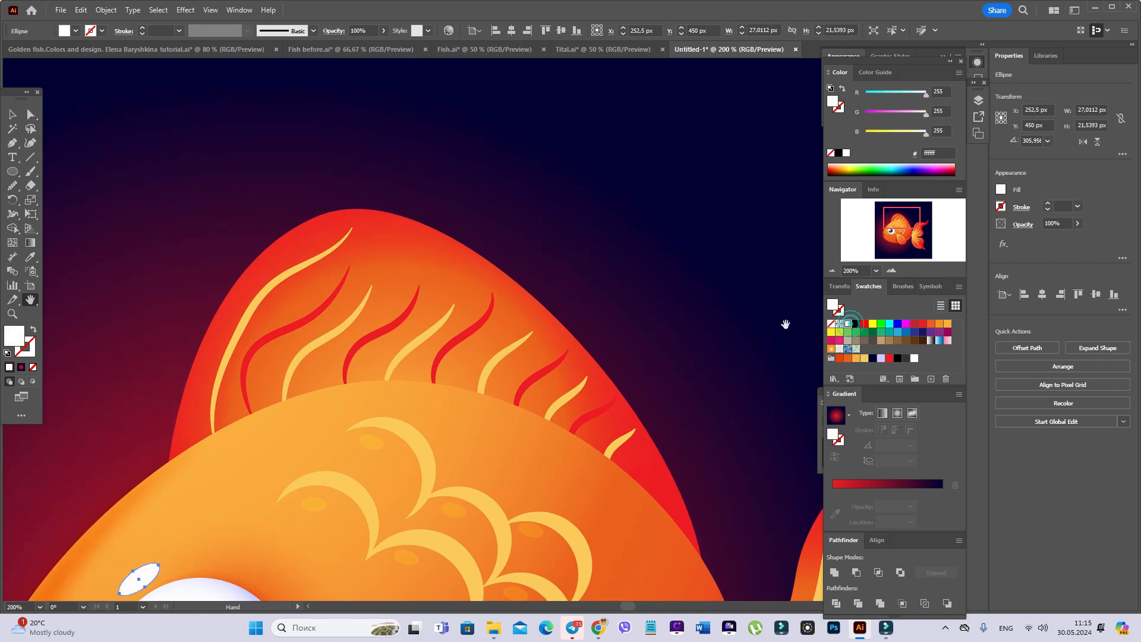
- Draw white dots at the dorsal fin's front base and tip, plus a tilted ellipse about 35 × 11 px beside the tip
click(12, 171)
drag(185, 419, 194, 430)
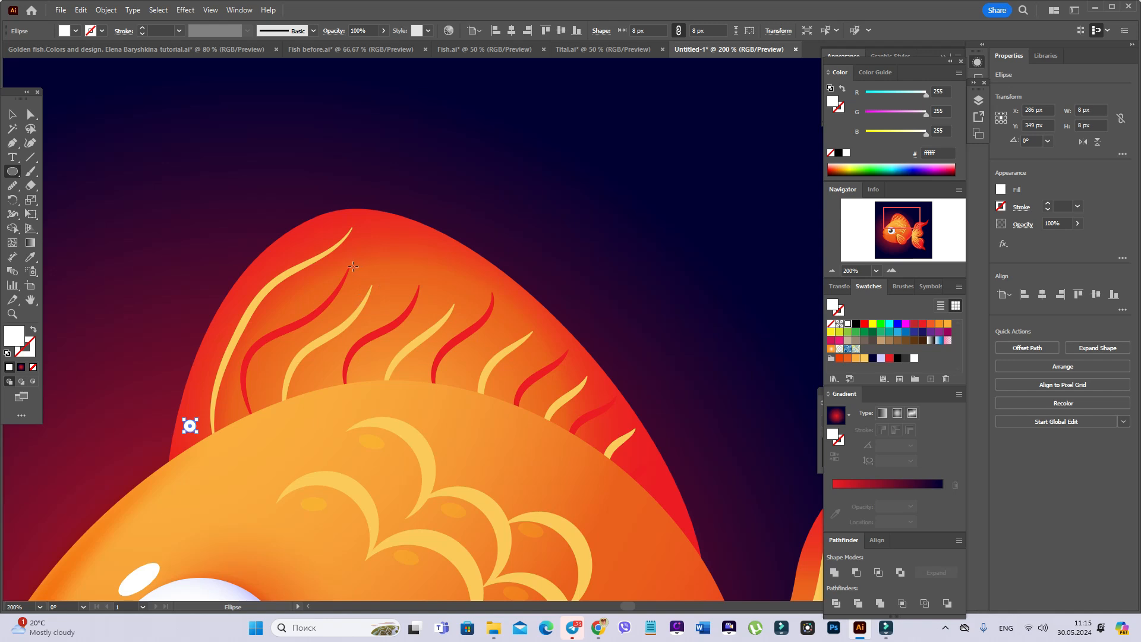
drag(340, 216, 434, 236)
key(v)
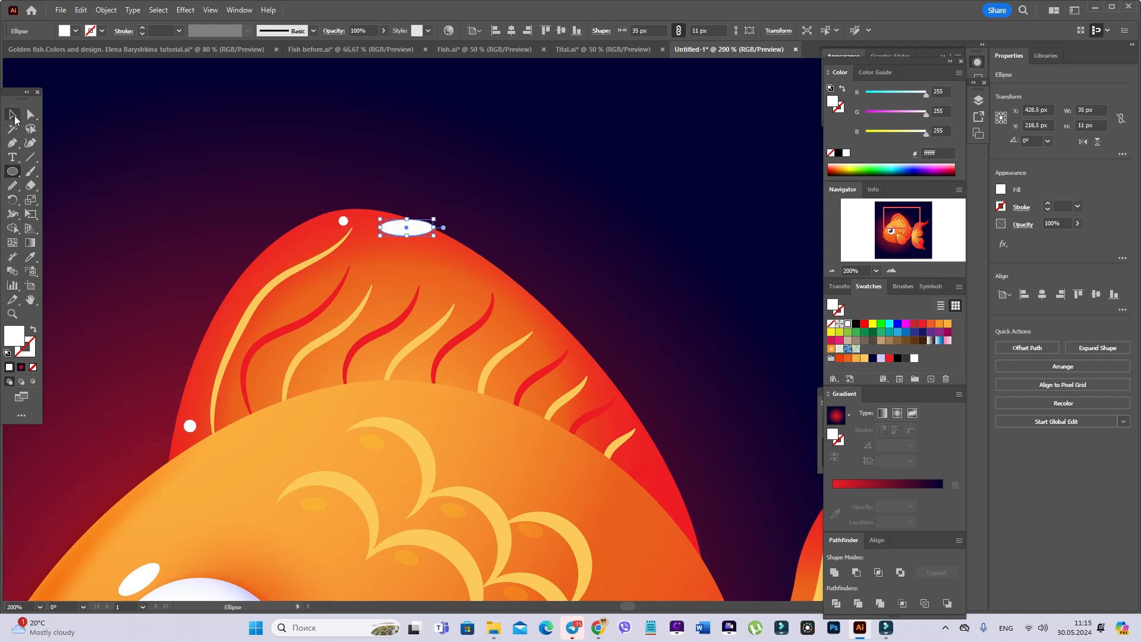
drag(439, 226, 399, 233)
- Add white highlights down the dorsal fin's rear edge: two dots about 5 px, a tilted 32 × 10 px ellipse and a 7 px circle
click(12, 171)
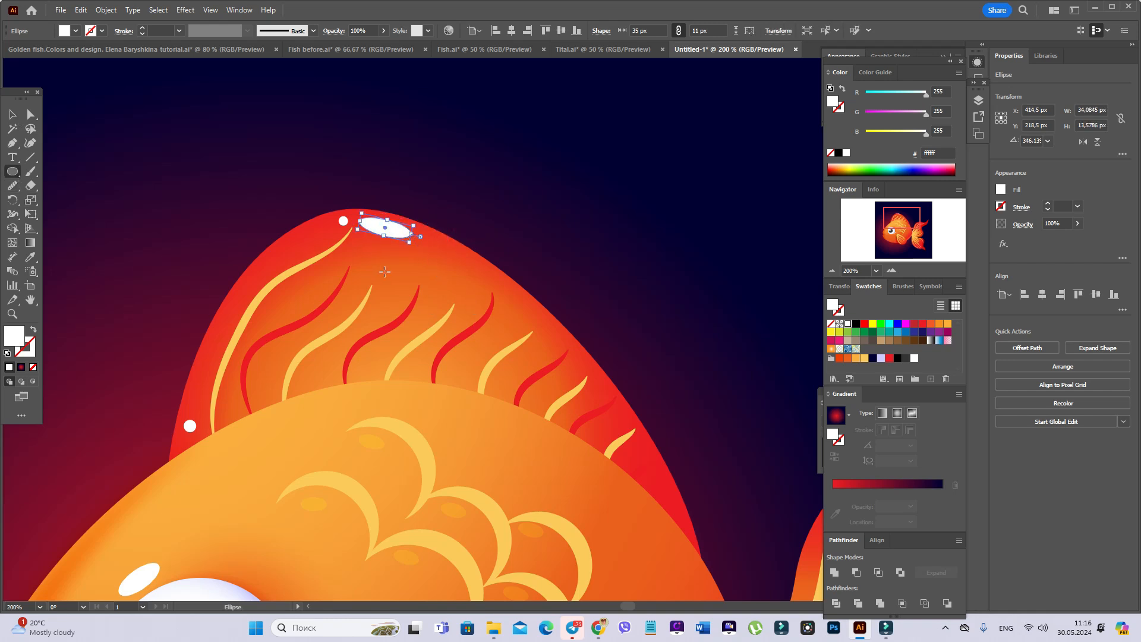
drag(434, 241, 432, 240)
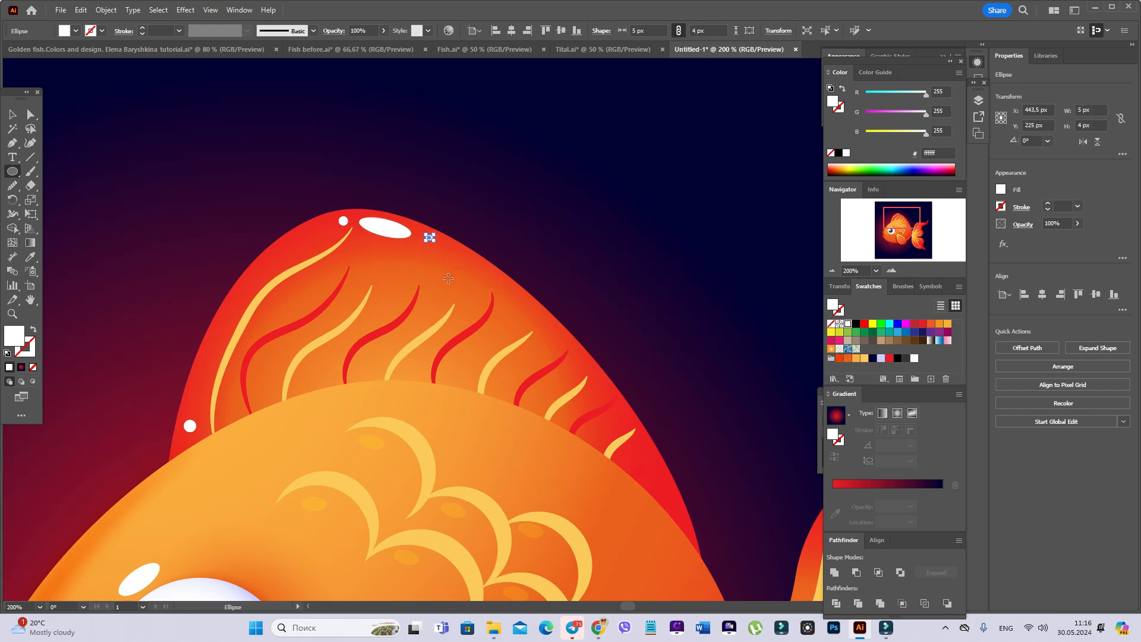
drag(502, 283, 581, 348)
click(14, 114)
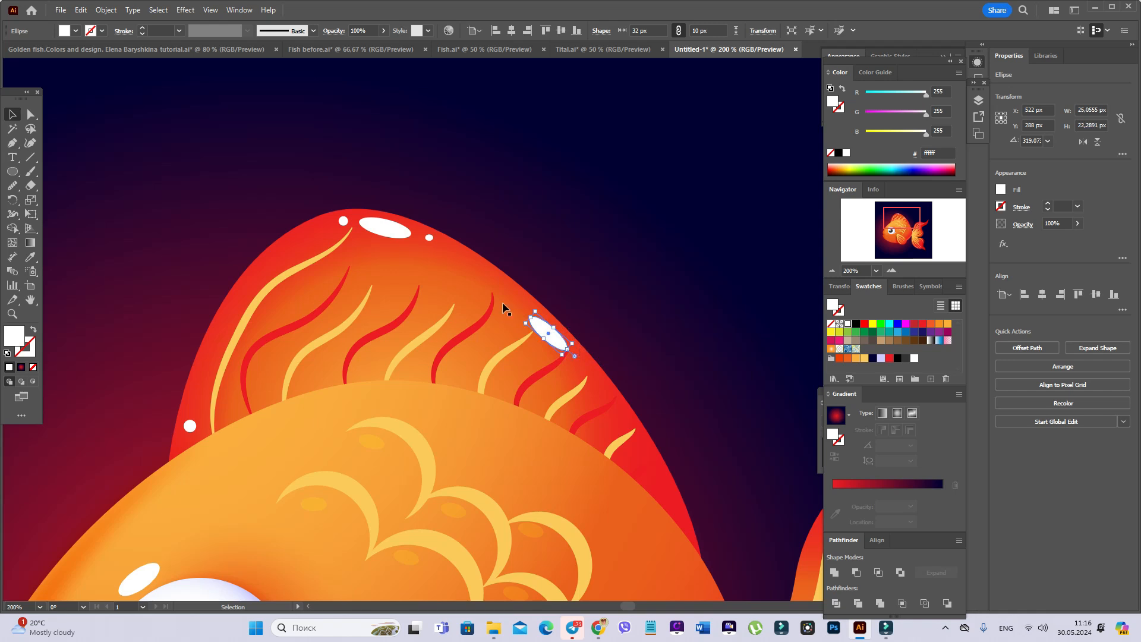
click(12, 171)
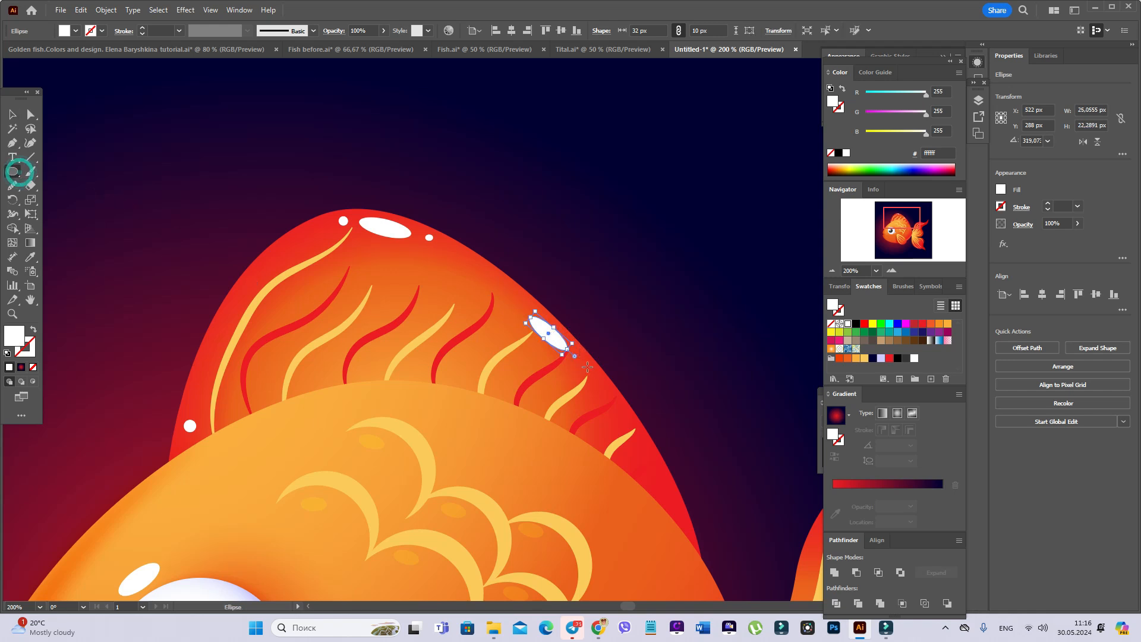
drag(587, 367, 592, 373)
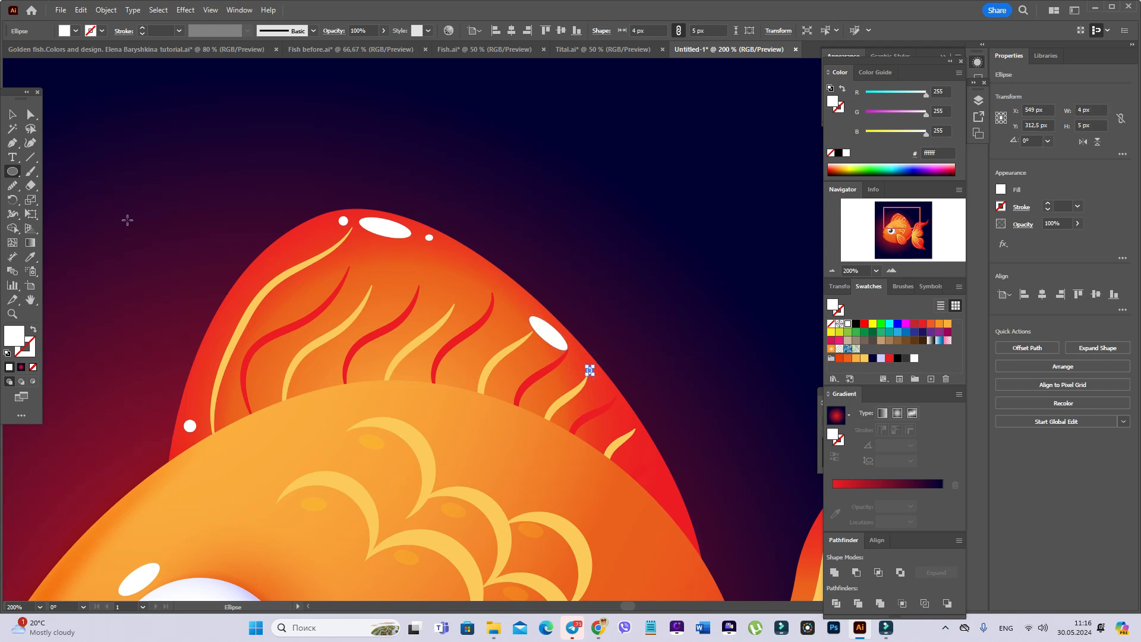
drag(658, 470, 658, 470)
- Select all seven white highlights on the dorsal fin and set their blending mode to Soft Light
key(v)
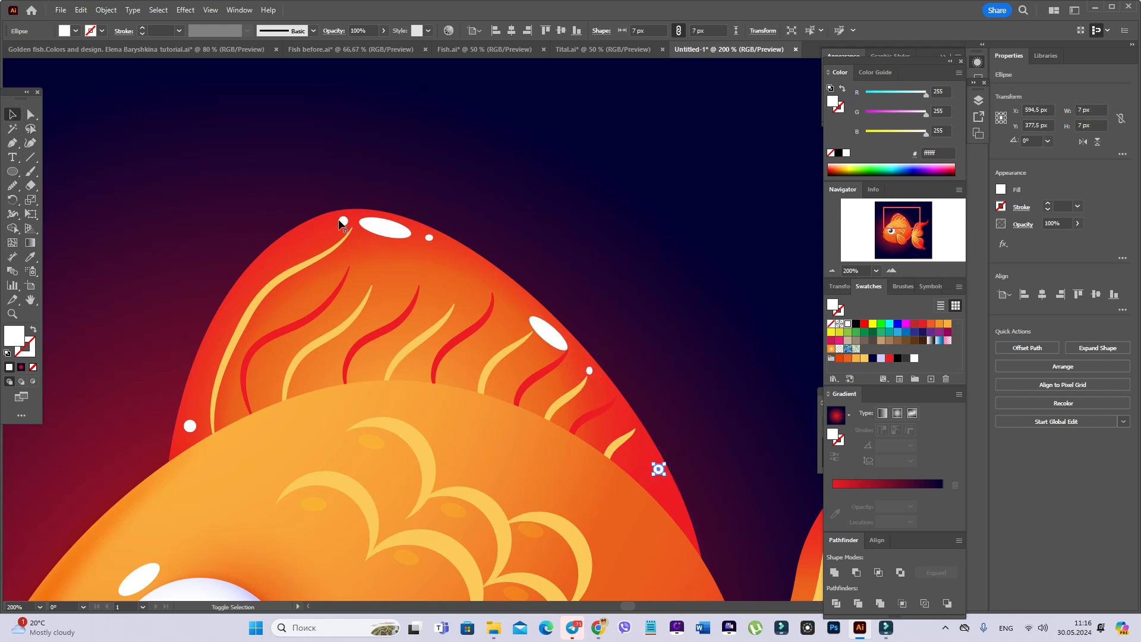
shift+click(343, 221)
shift+click(385, 228)
shift+click(429, 238)
shift+click(558, 347)
shift+click(589, 370)
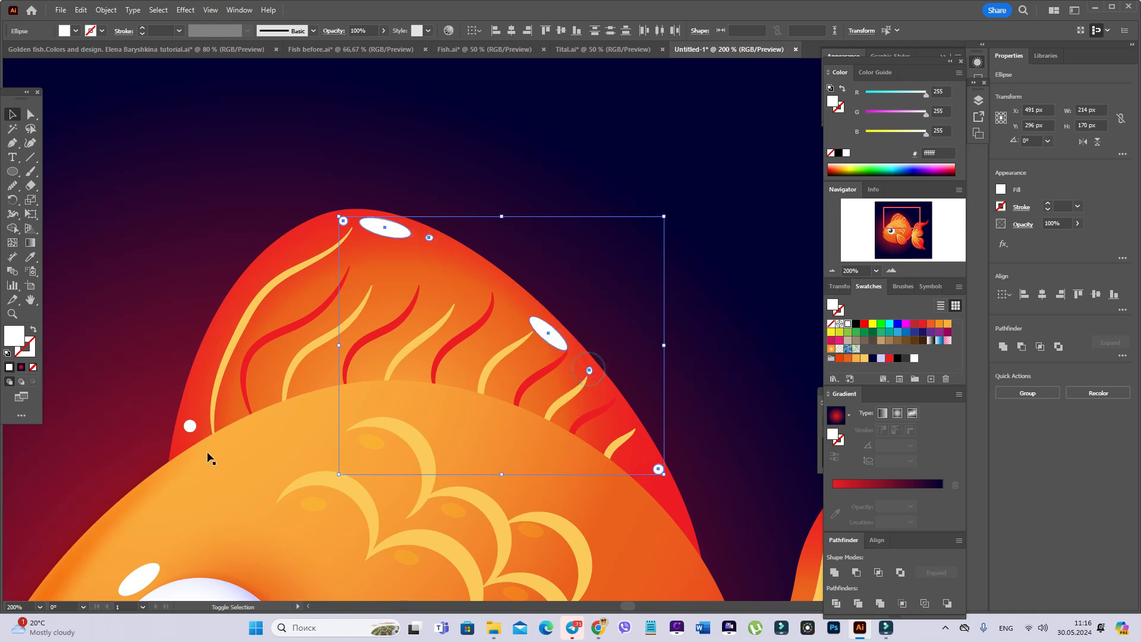
shift+click(189, 426)
click(1023, 224)
click(929, 246)
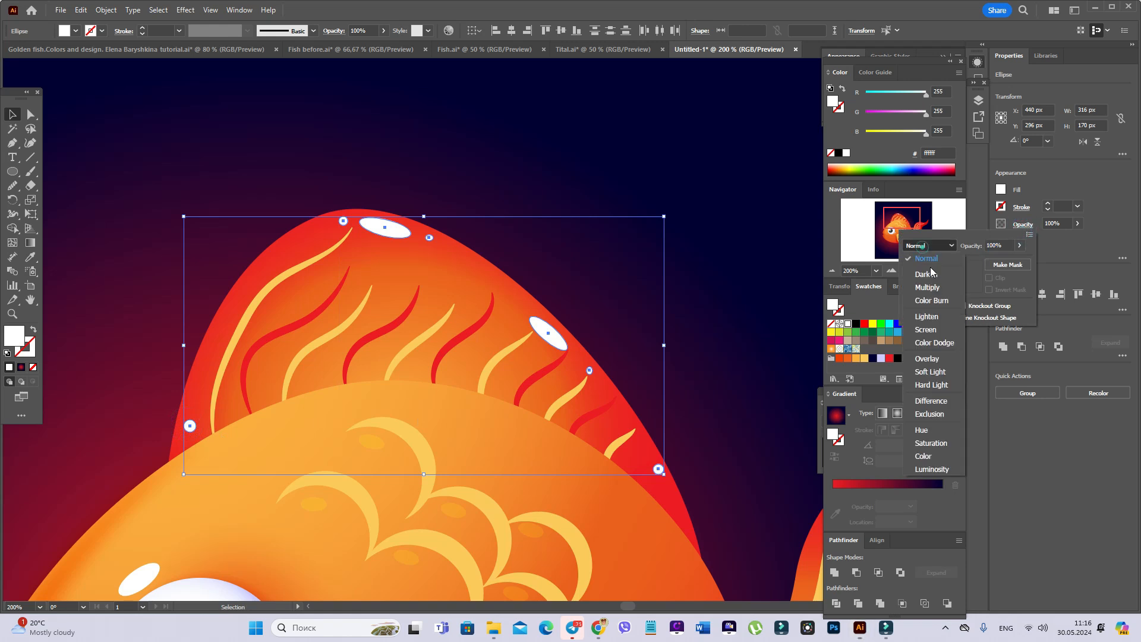
click(930, 371)
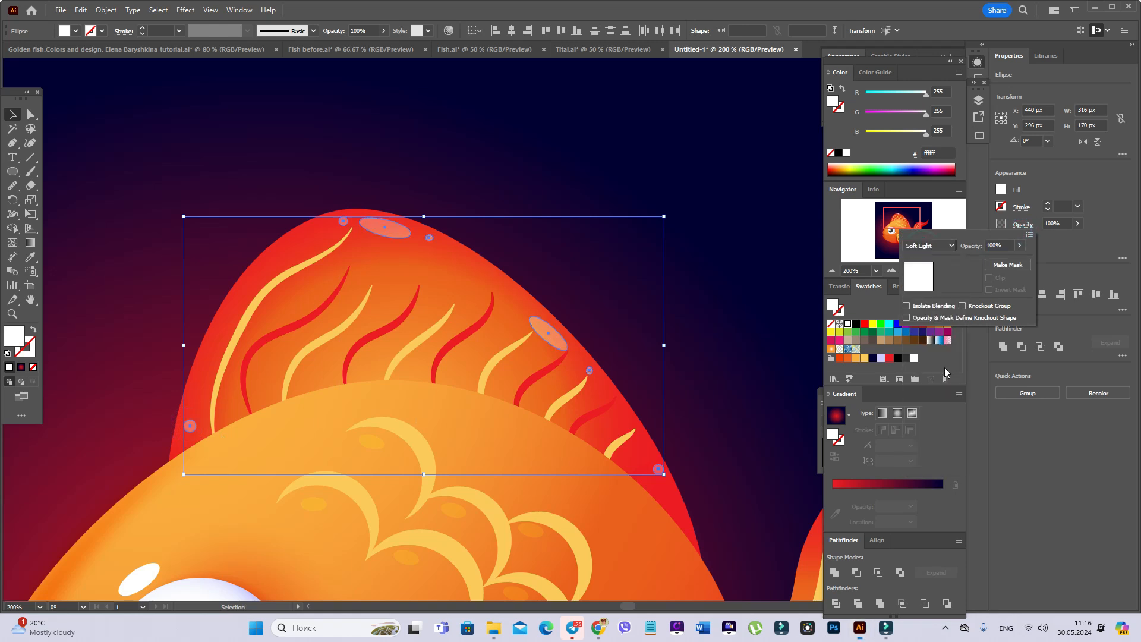
click(586, 204)
click(586, 204)
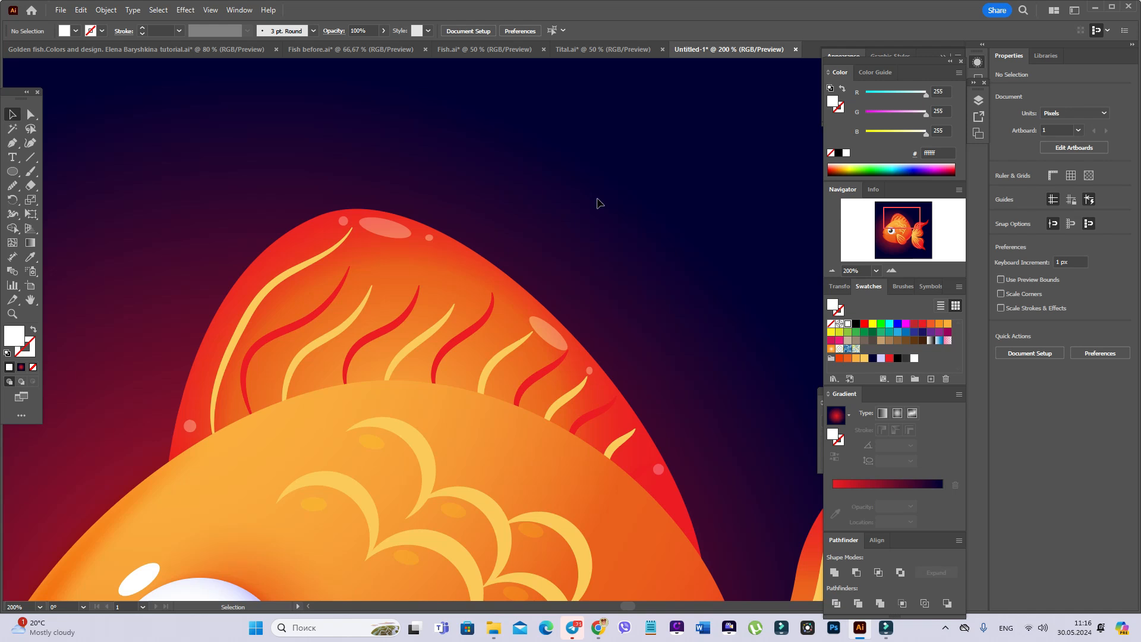
- Draw a thin crescent about 297 × 91 px along the fish's back beneath the dorsal fin with the Pen tool
scroll(650, 331, down, 5)
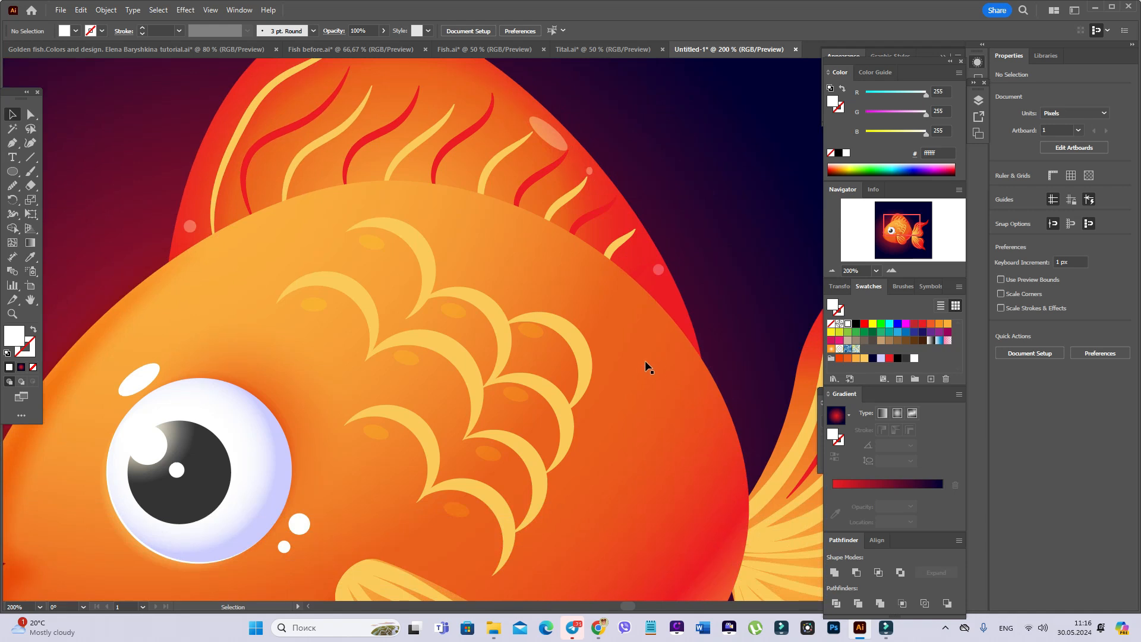
click(12, 143)
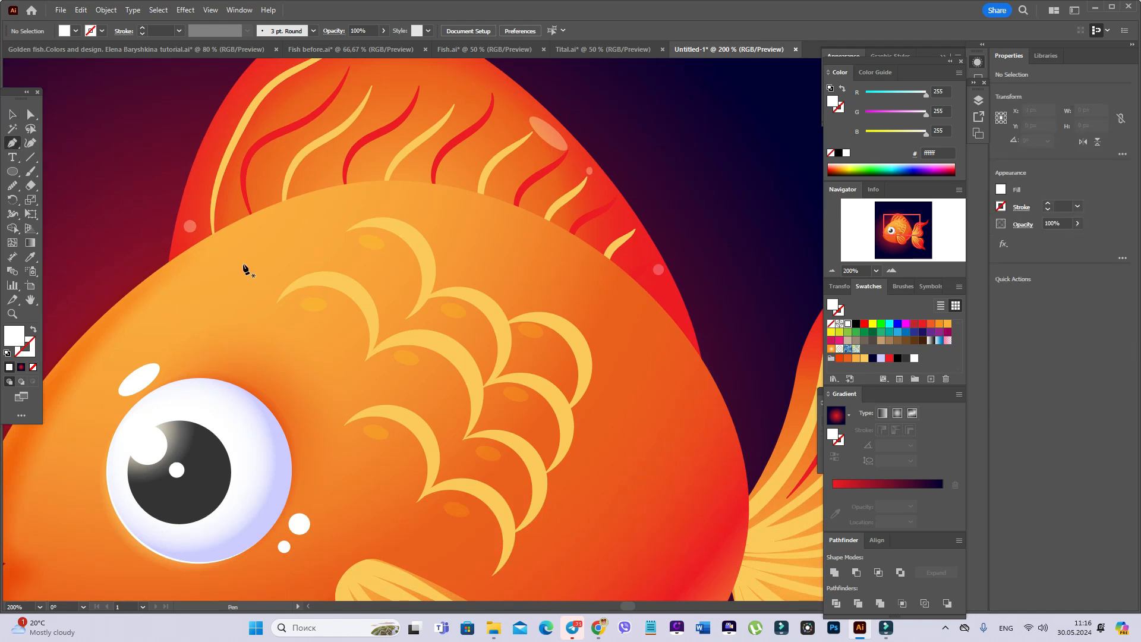
click(218, 231)
drag(670, 319, 893, 568)
click(670, 320)
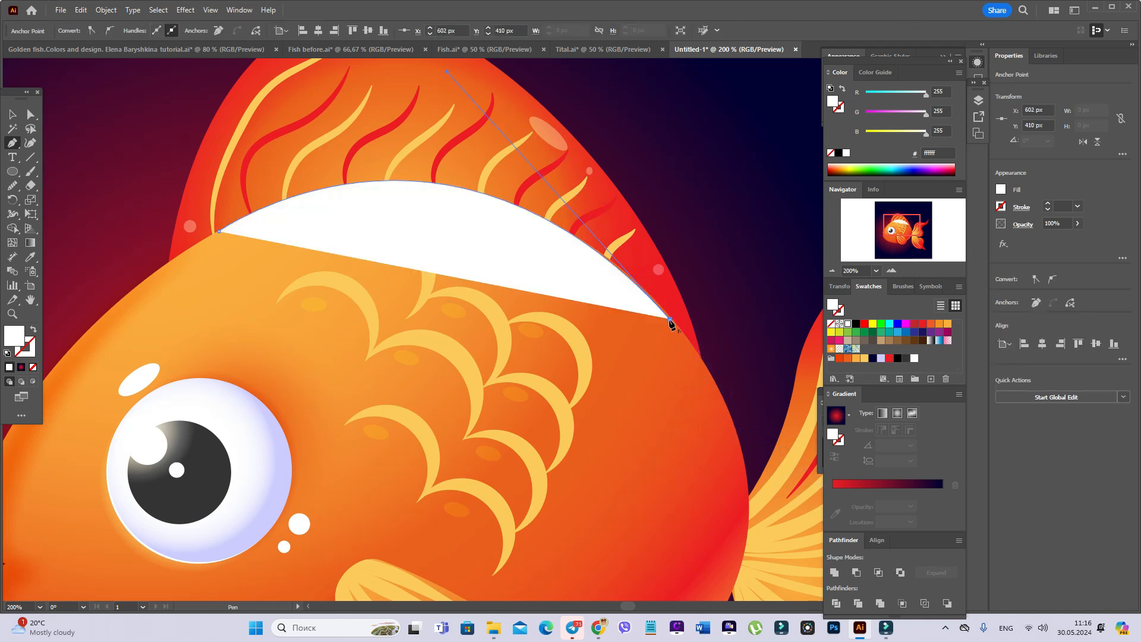
click(220, 233)
drag(223, 237, 36, 321)
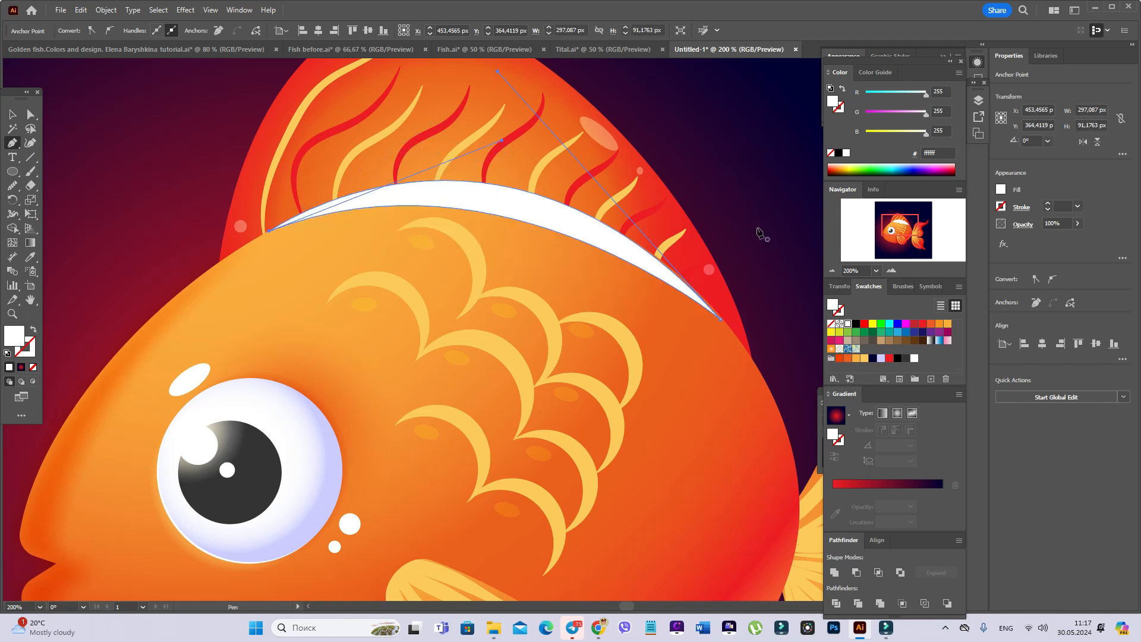
- Fill the back crescent with yellow fcca5b and apply a Gaussian Blur with a radius of 6.3936 pixels
click(865, 359)
click(194, 11)
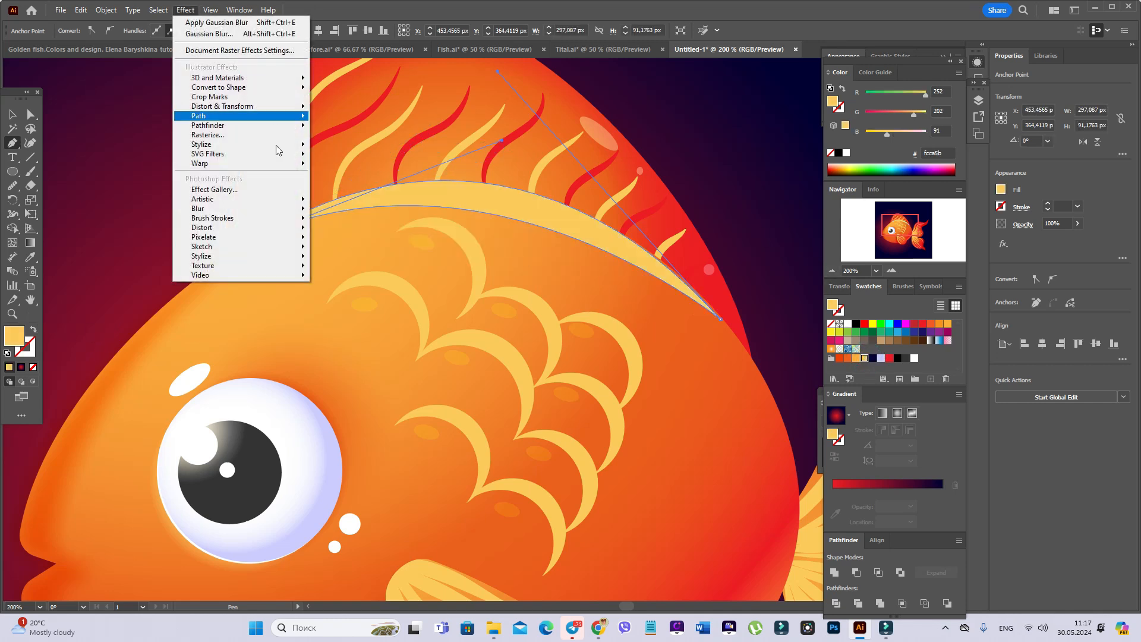
mouse_move(289, 209)
click(340, 212)
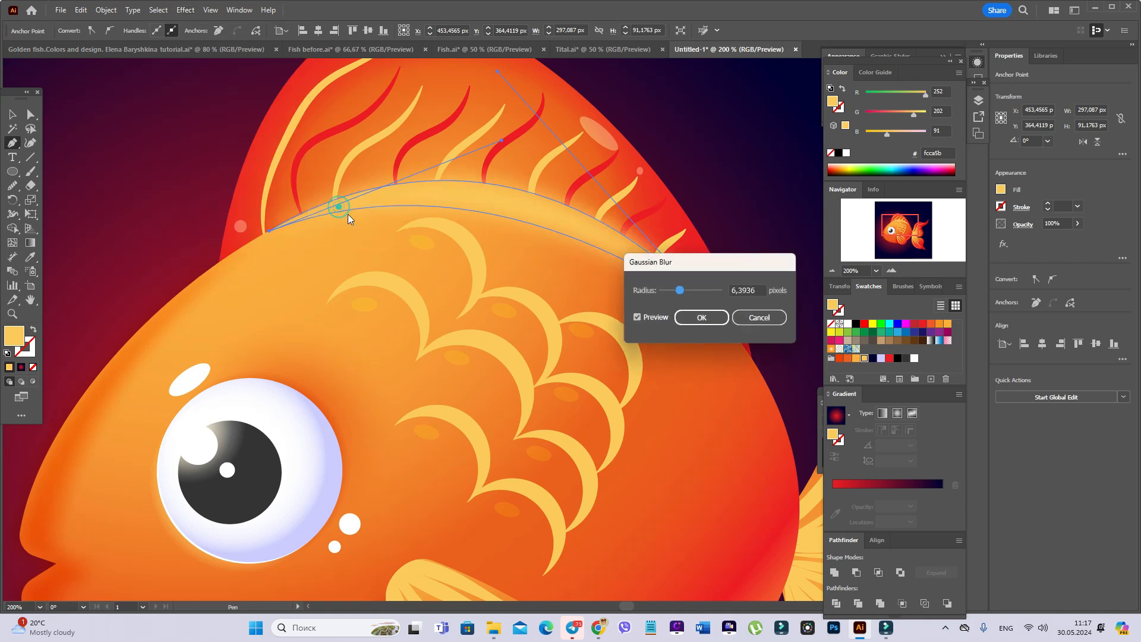
click(697, 317)
click(8, 115)
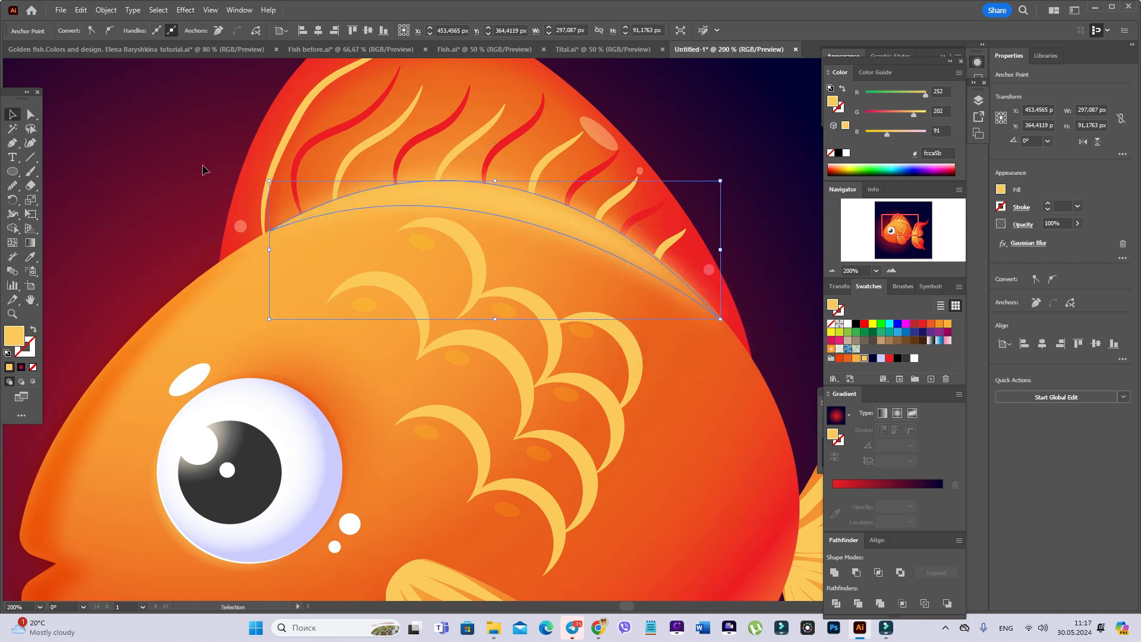
- Move the blurred crescent about 9 px down onto the fish's back and deselect it
click(528, 219)
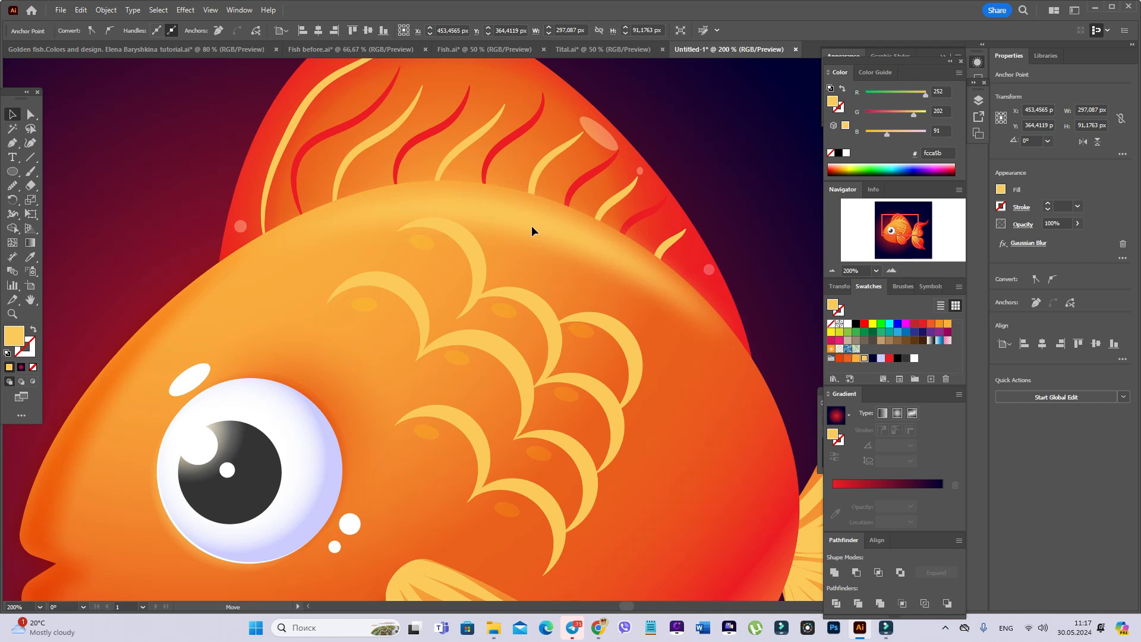
click(531, 226)
drag(591, 254, 591, 250)
click(25, 607)
text(70)
key(Return)
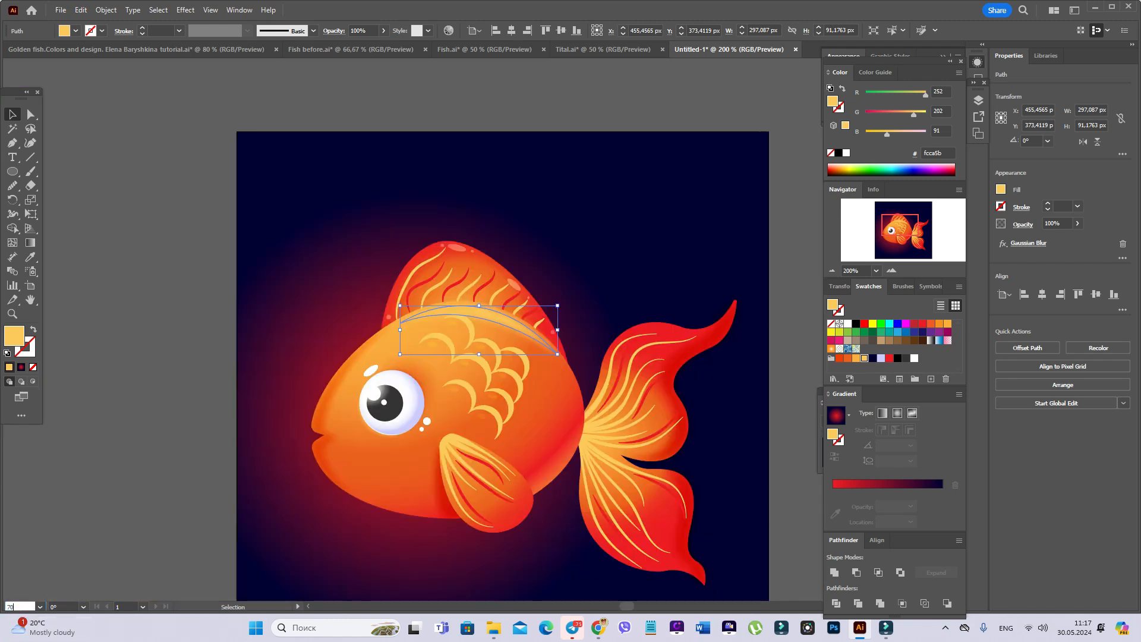
click(108, 248)
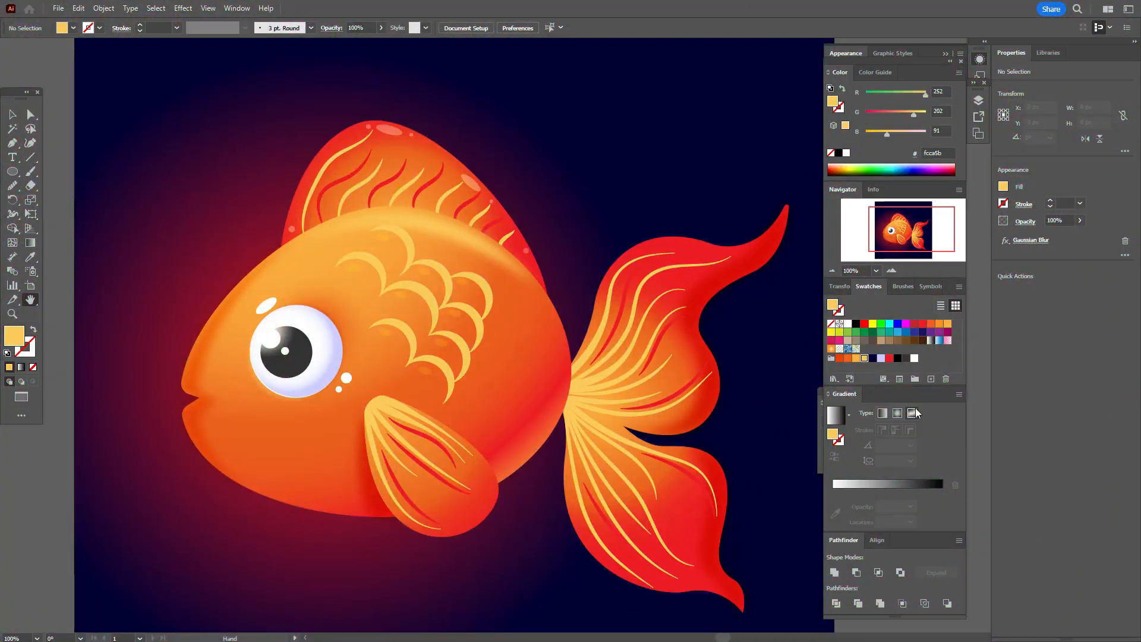
- Draw a circle about 156 px across above the fish's head and fill it with a white-to-black radial gradient
click(931, 341)
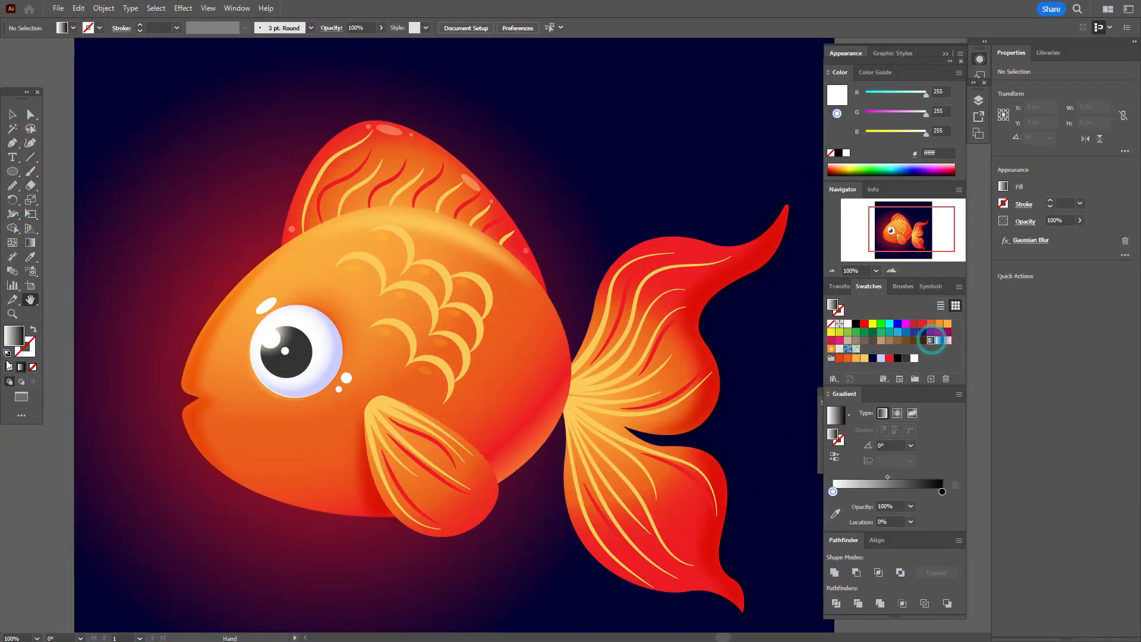
click(12, 171)
drag(155, 150, 273, 268)
click(898, 413)
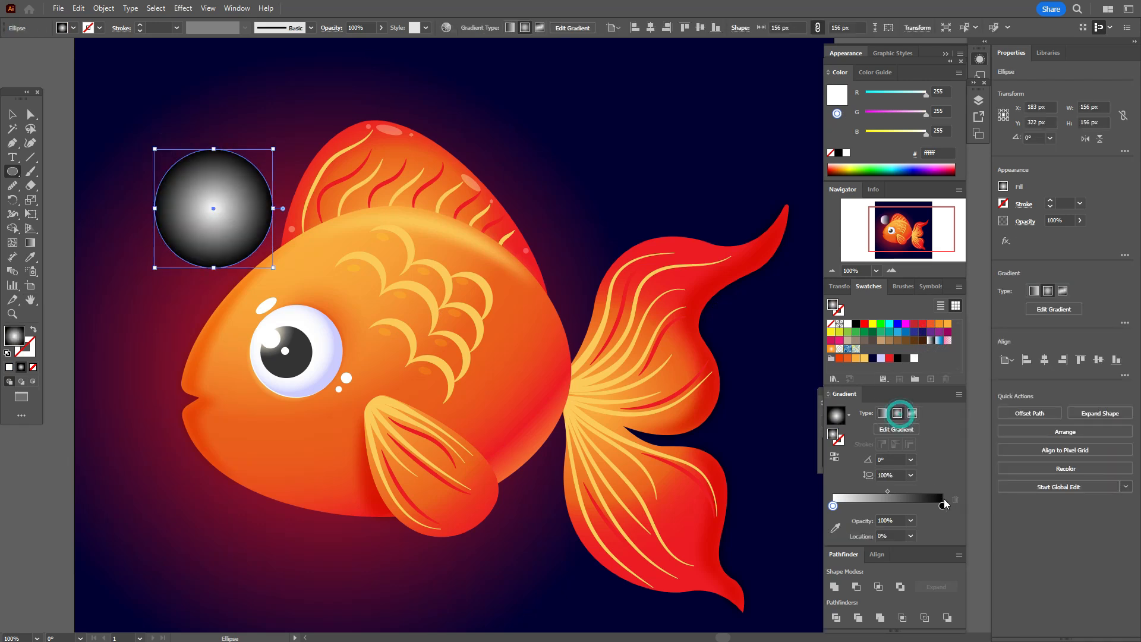
- Change the circle's centre gradient stop to yellow fcca5b, keep the outer stop black, and shift the midpoint to about 19.7%
click(943, 506)
double_click(942, 507)
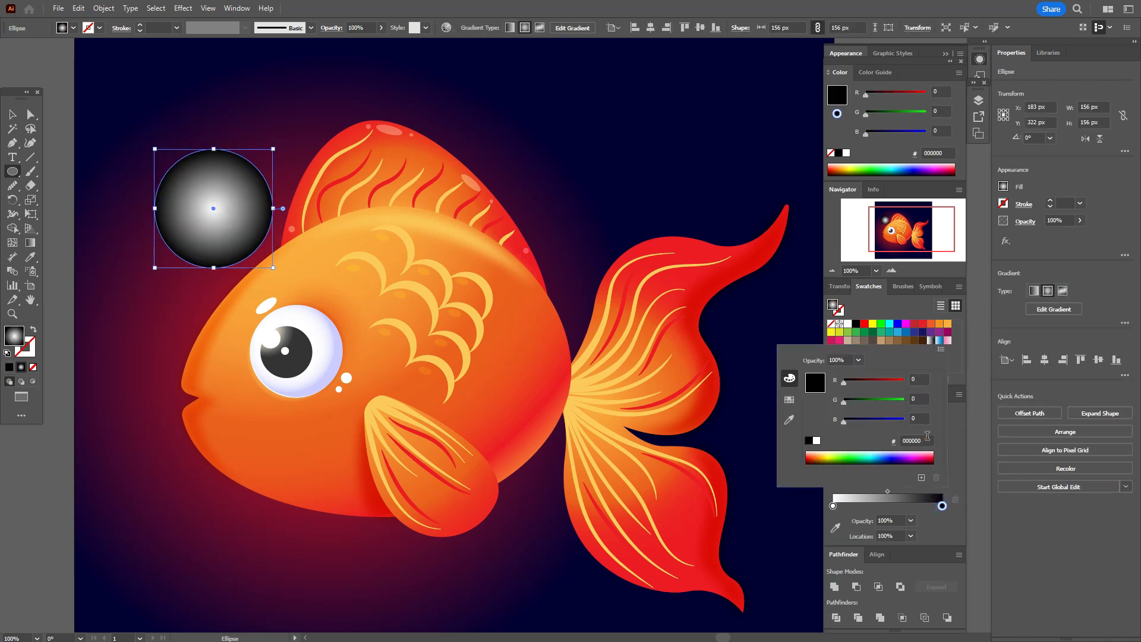
click(905, 440)
click(10, 170)
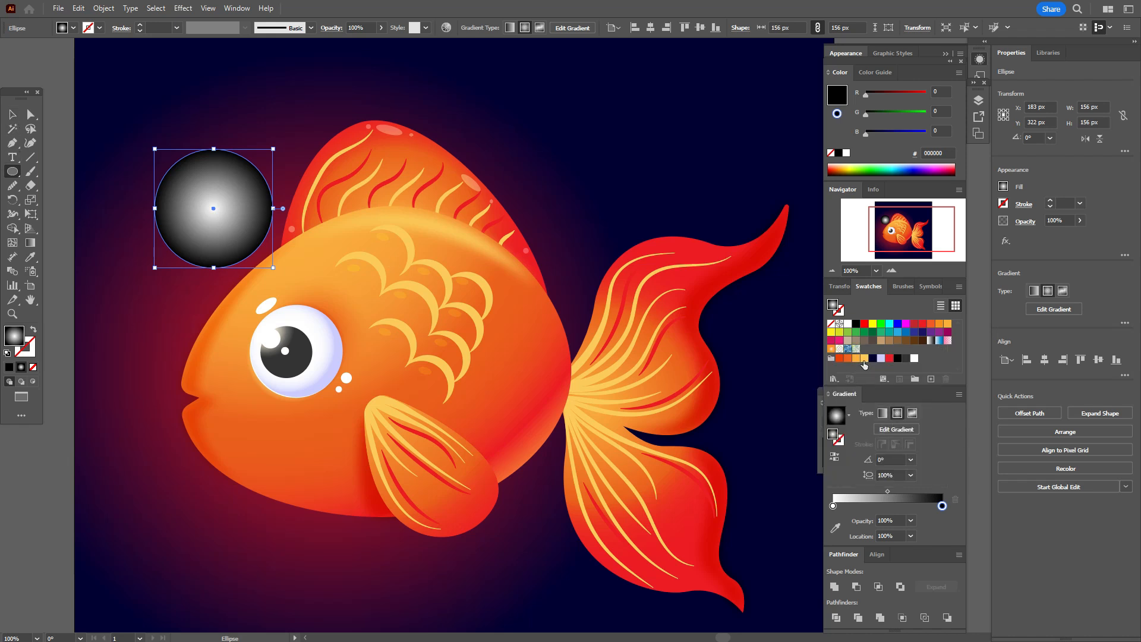
drag(864, 358, 832, 506)
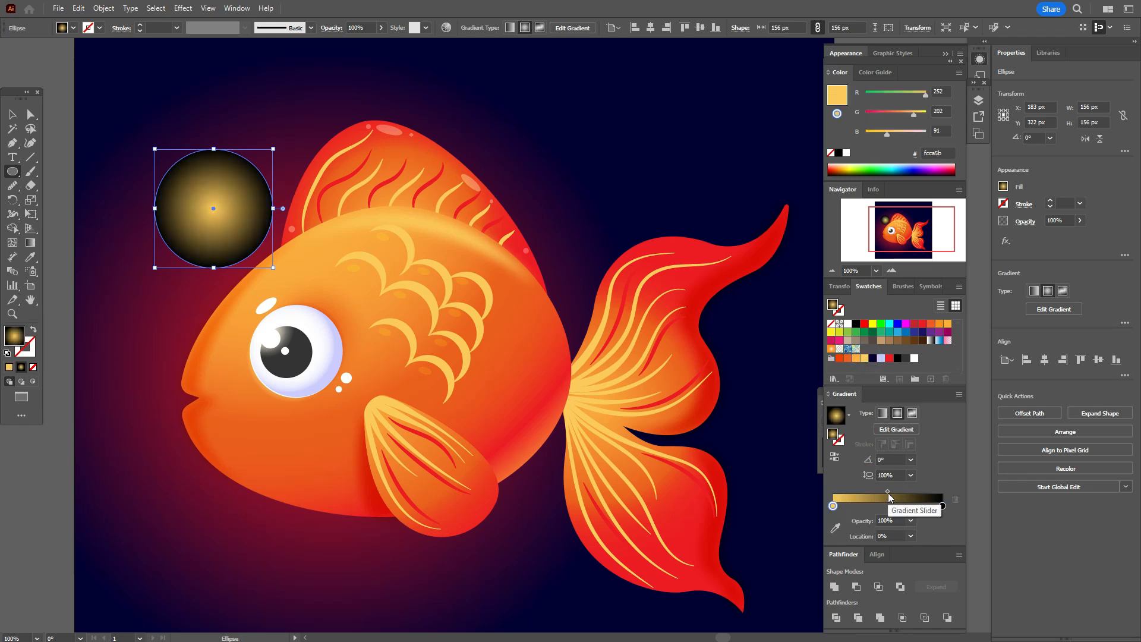
drag(888, 492, 854, 494)
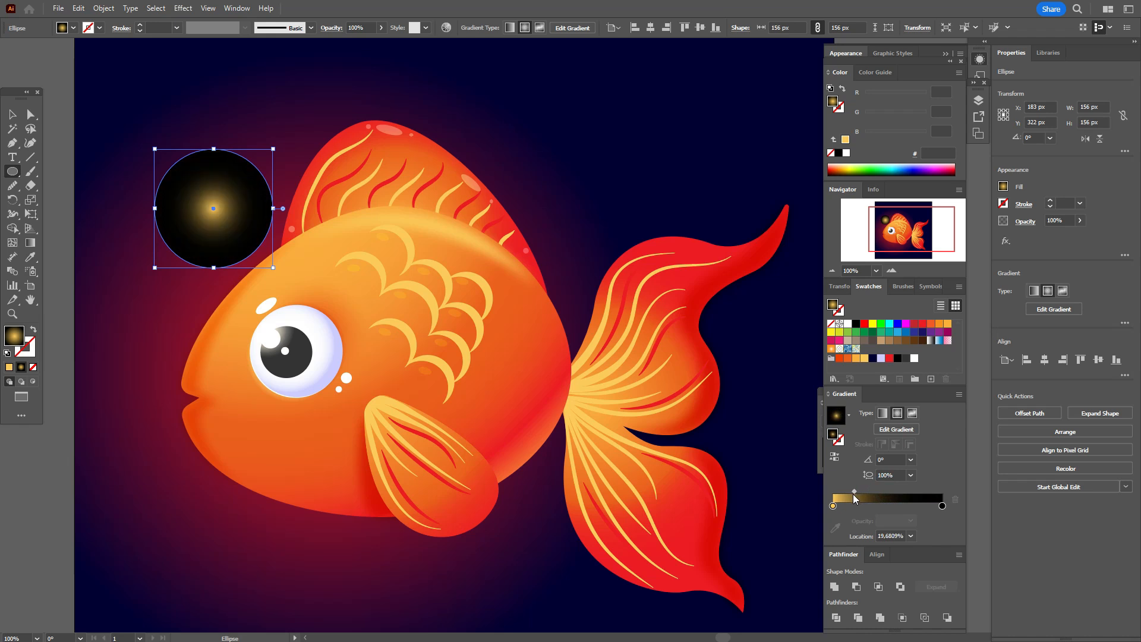
- Set the gradient circle's blending mode to Screen and deselect it
click(18, 113)
click(53, 72)
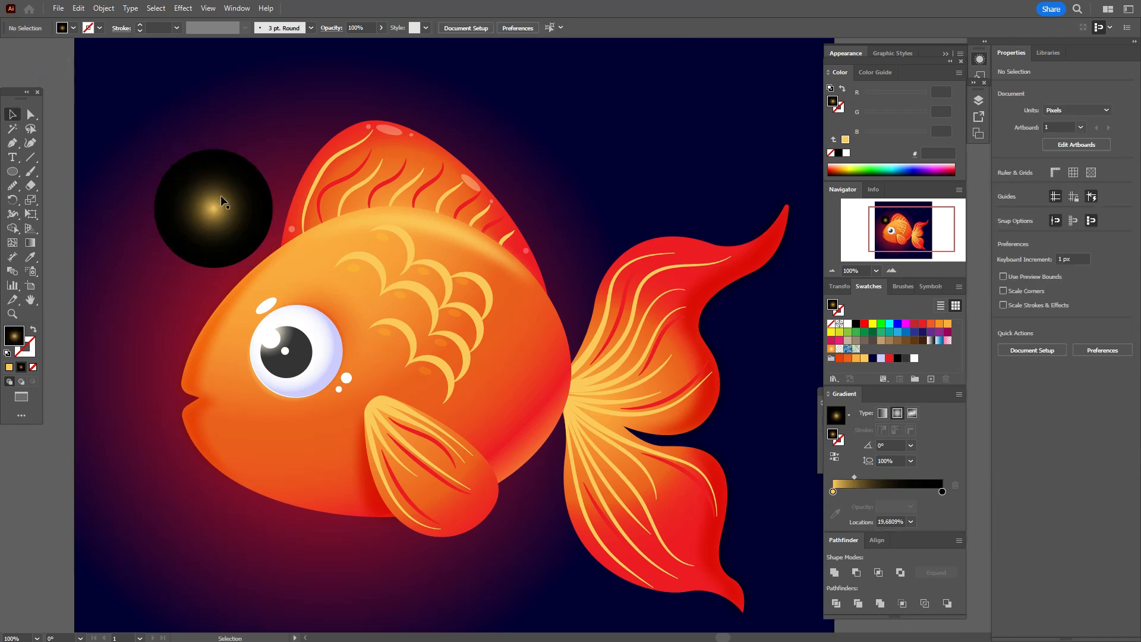
click(232, 217)
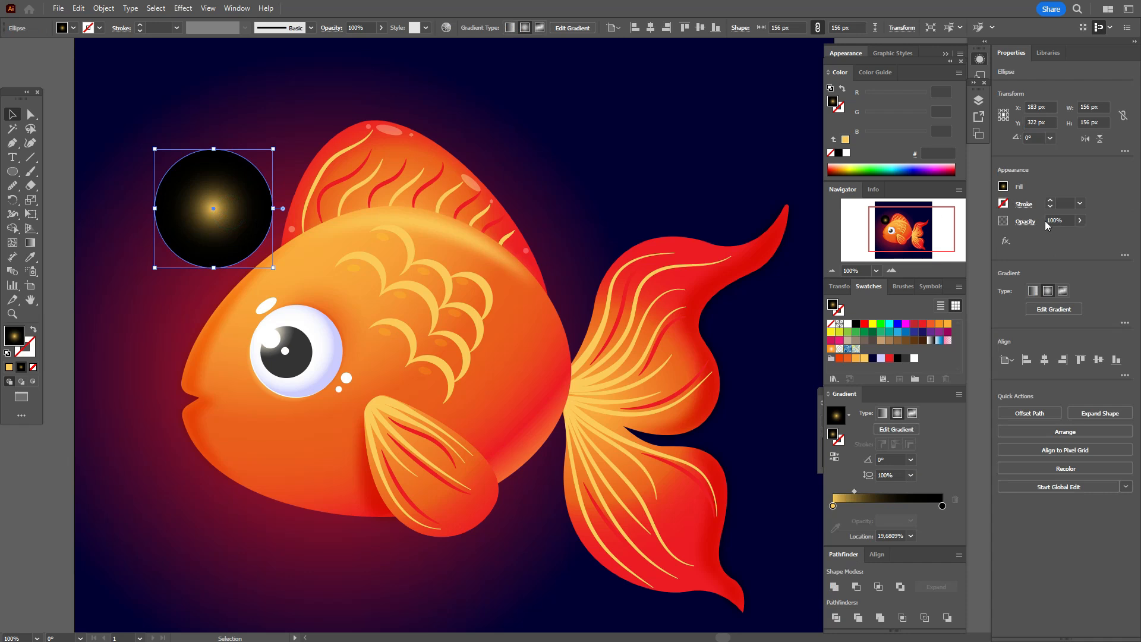
click(1028, 221)
click(932, 242)
click(948, 287)
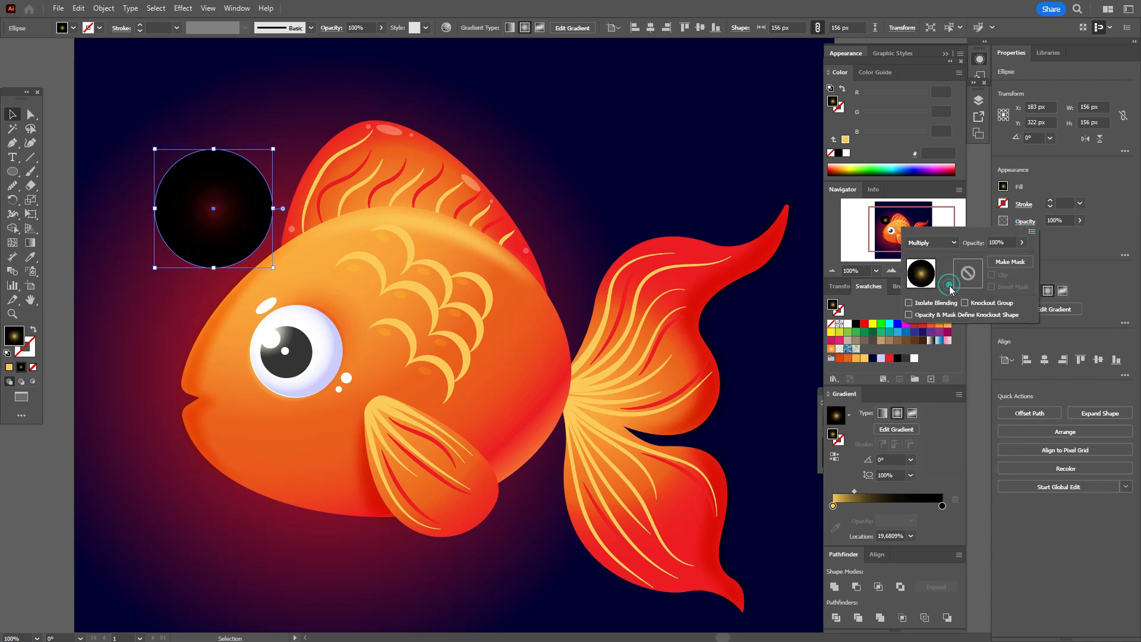
click(928, 242)
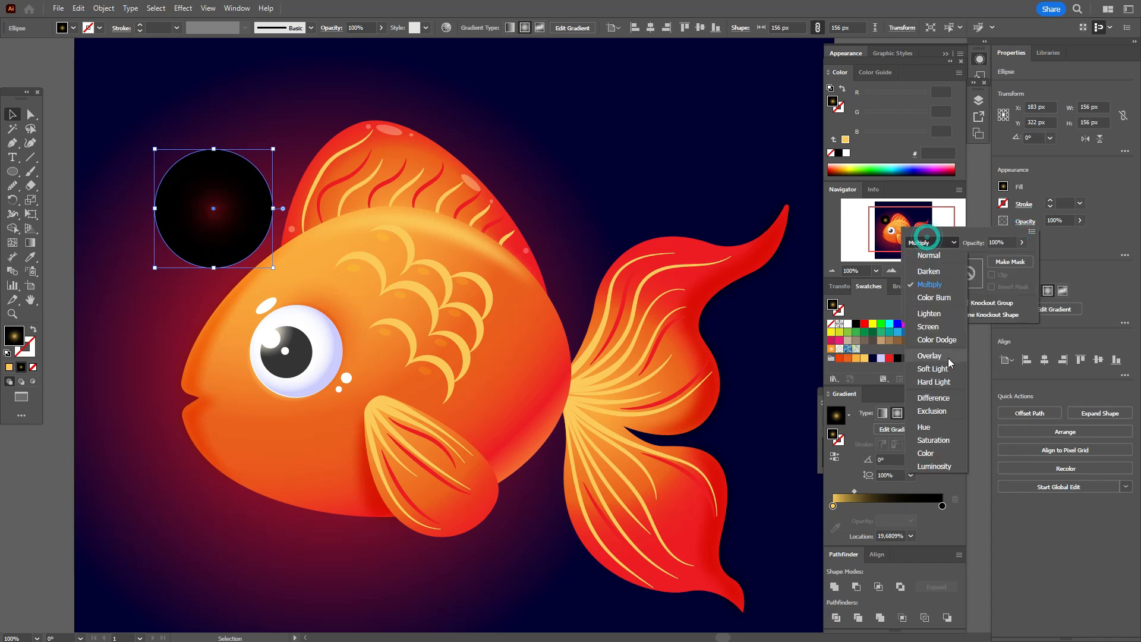
click(928, 326)
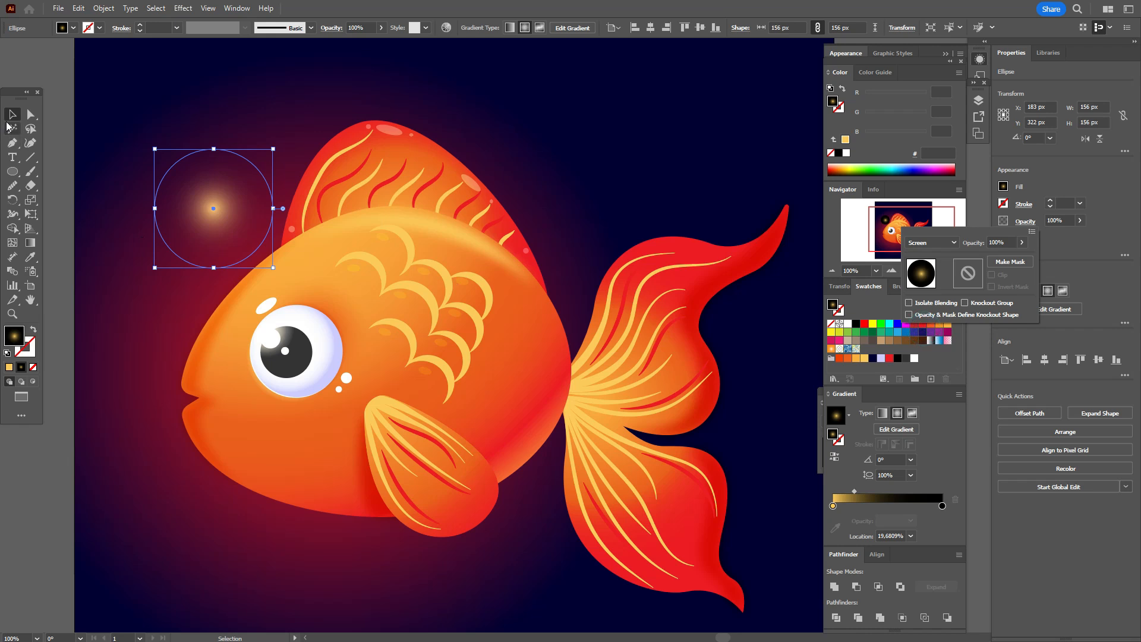
click(12, 118)
click(32, 82)
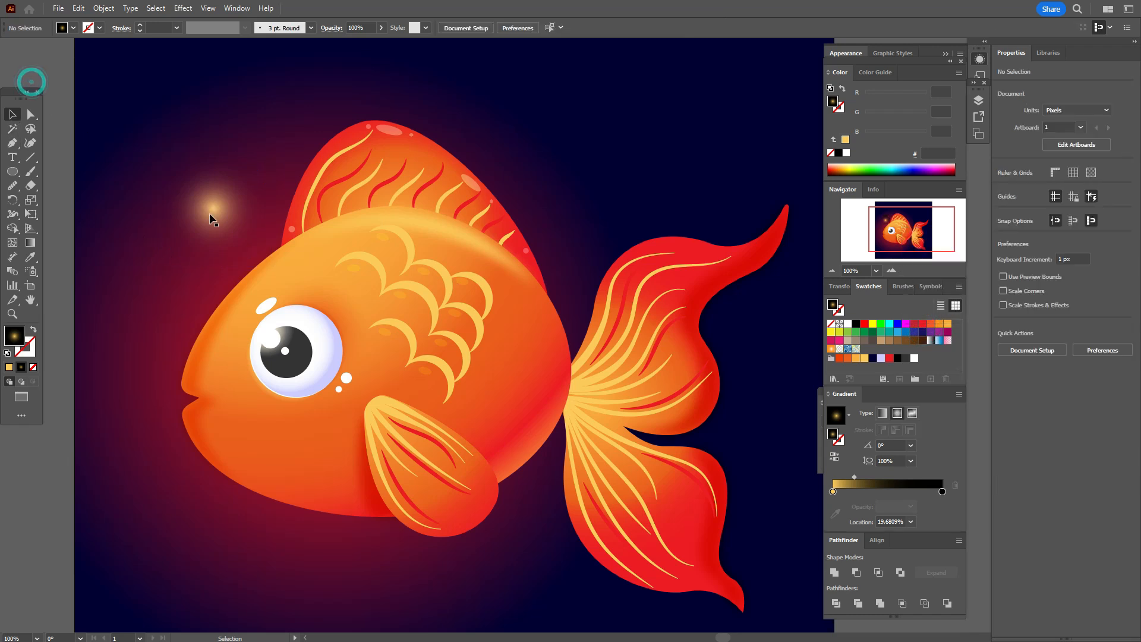
- Place a copy of the glow on the dark background above the tail and squash the original into a vertical streak about 14 × 273 px
click(228, 224)
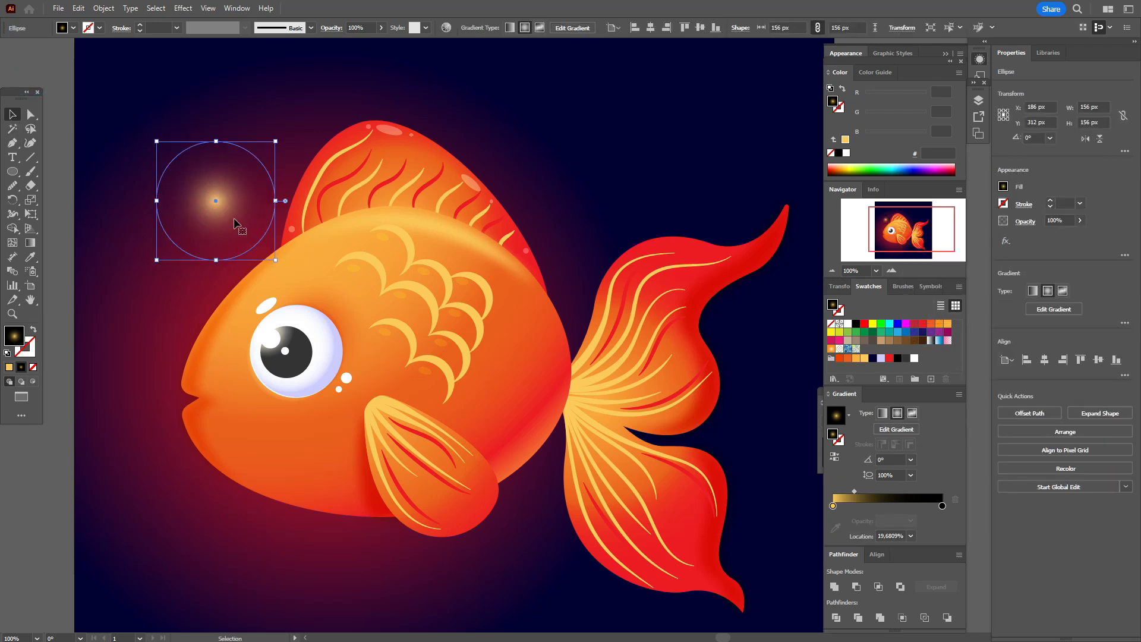
drag(223, 205, 617, 138)
click(219, 208)
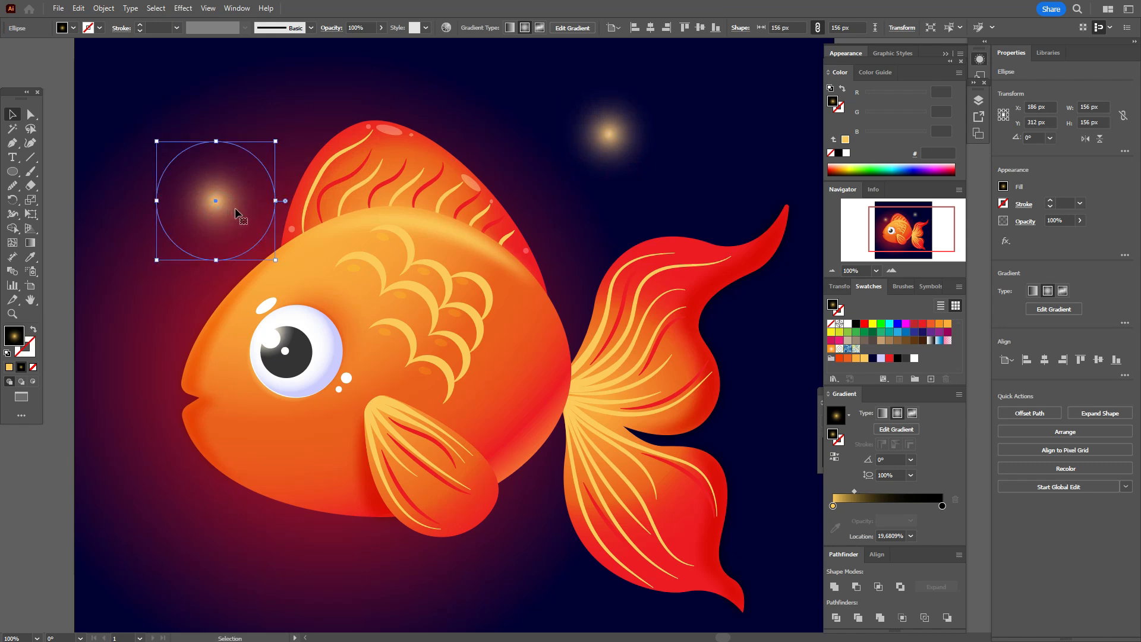
drag(275, 201, 167, 205)
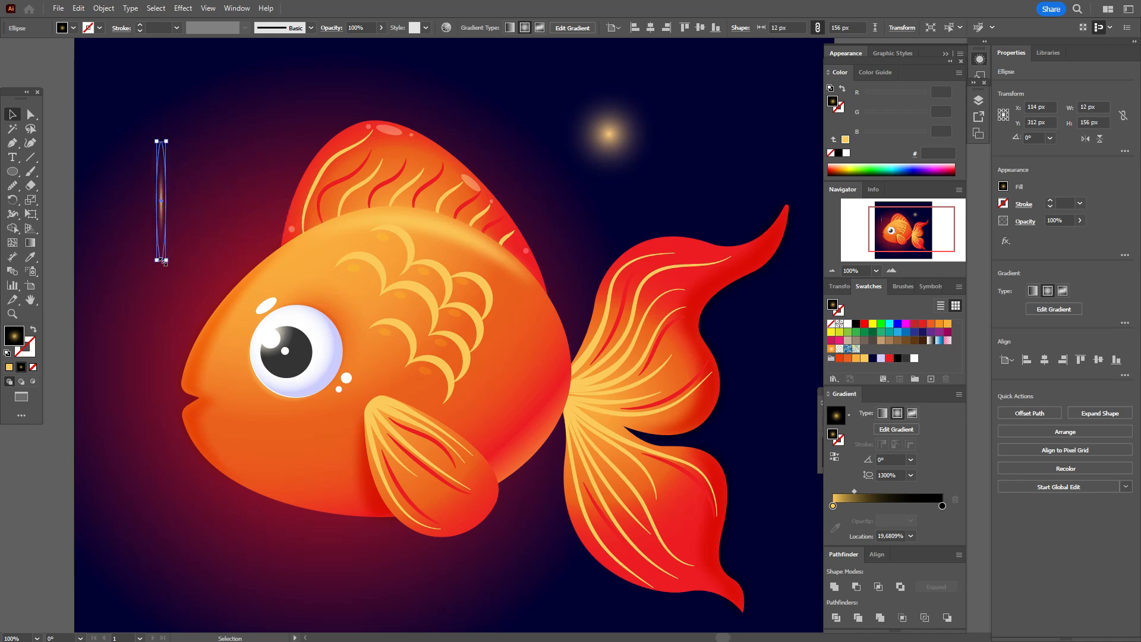
drag(166, 260, 167, 350)
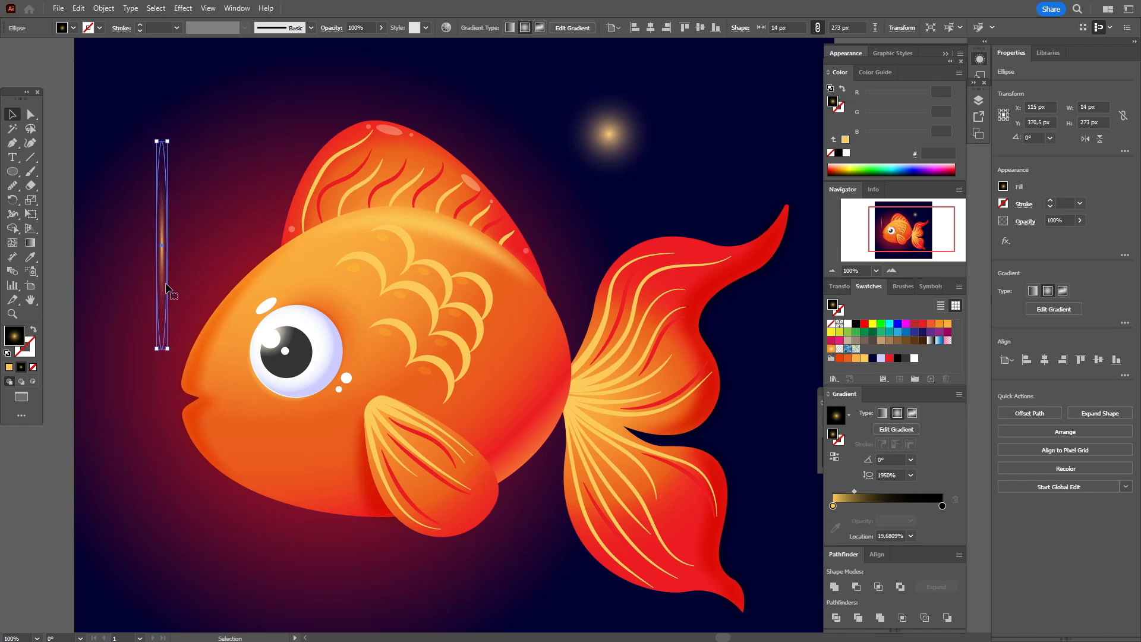
- Make a shorter copy of the streak beside the long one, and move the long streak over the front of the dorsal fin
drag(166, 284, 215, 271)
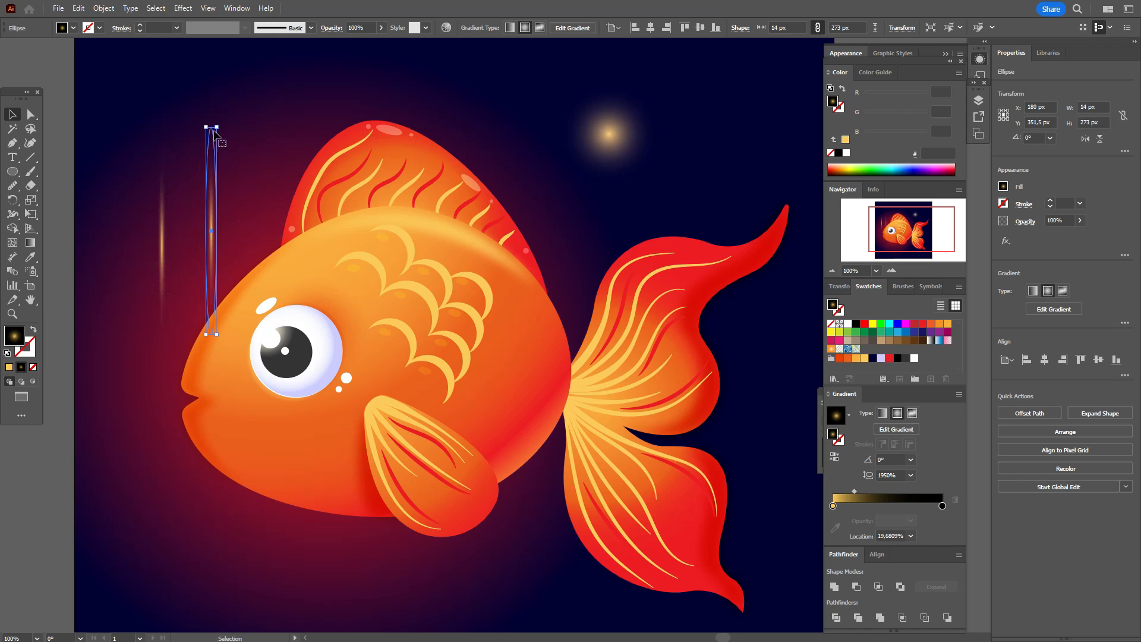
drag(218, 334, 220, 244)
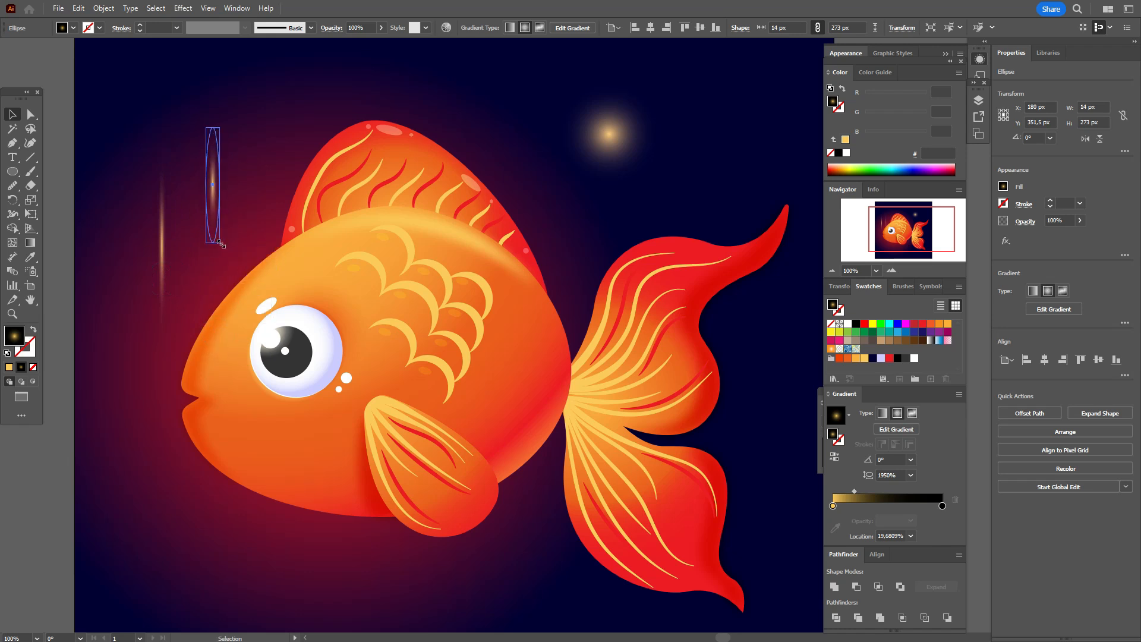
click(164, 291)
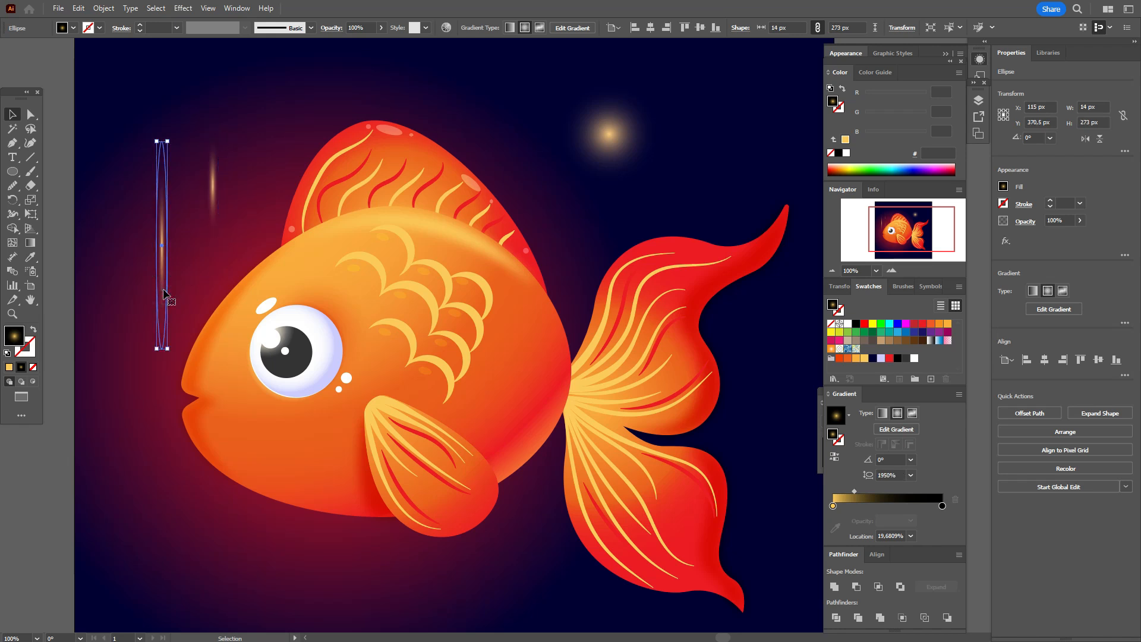
drag(164, 293, 275, 297)
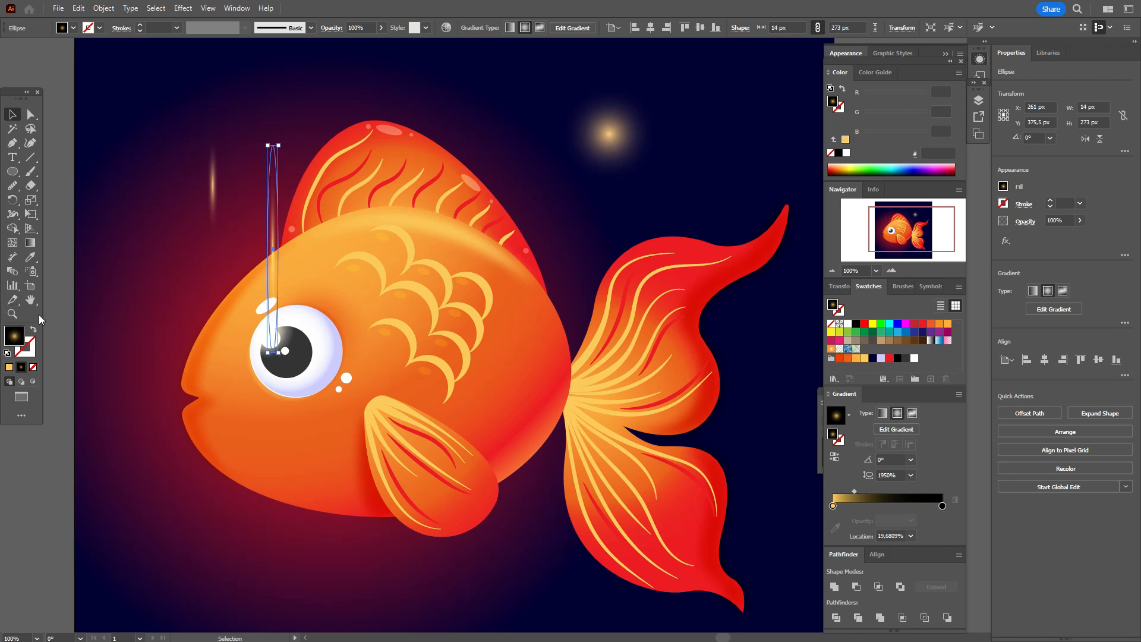
- Cross the long streak with a perpendicular copy and tilt the pair to about -65°, centred where the head meets the dorsal fin
click(12, 313)
click(336, 298)
key(space)
drag(545, 300, 513, 325)
drag(691, 277, 573, 301)
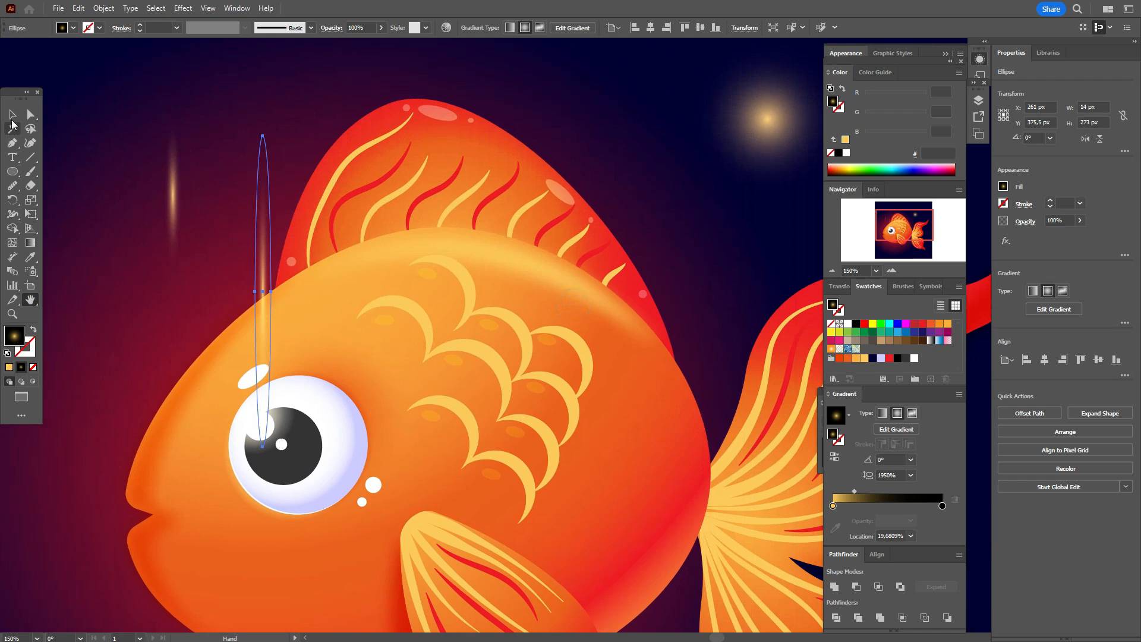
drag(278, 446, 371, 398)
mouse_move(283, 317)
mouse_down()
mouse_move(326, 308)
mouse_move(359, 321)
mouse_move(313, 283)
mouse_move(278, 287)
mouse_up()
shift+click(293, 319)
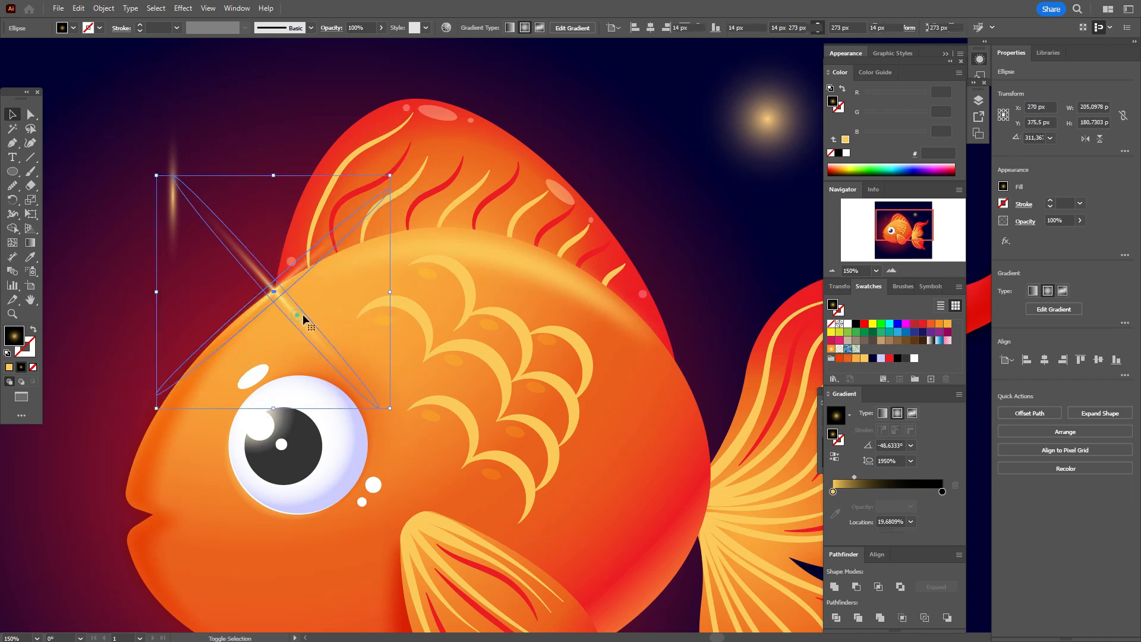
drag(396, 287, 398, 322)
drag(301, 283, 302, 276)
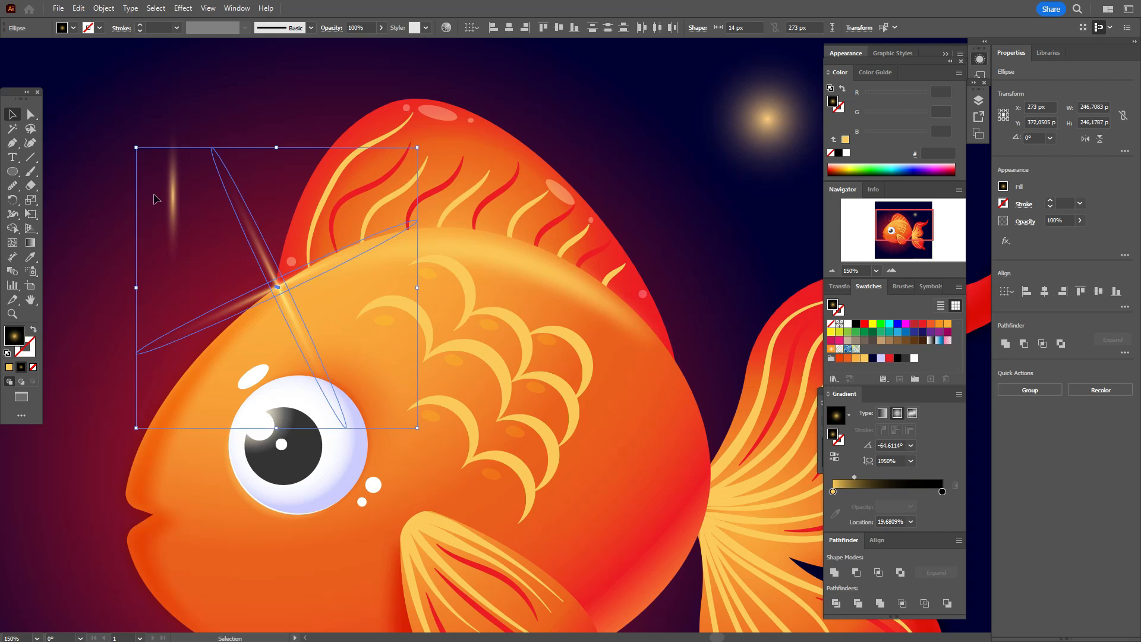
- Add the short streak to the cross as extra rays and centre the round glow, enlarged to 204 px, on top of it
click(180, 217)
mouse_move(185, 285)
mouse_down()
mouse_move(211, 290)
mouse_move(248, 223)
mouse_move(237, 224)
mouse_move(255, 262)
mouse_move(290, 297)
mouse_move(297, 243)
mouse_move(287, 282)
mouse_up()
click(780, 124)
right_click(780, 123)
mouse_move(844, 456)
click(945, 454)
drag(774, 157, 282, 320)
drag(366, 290, 294, 288)
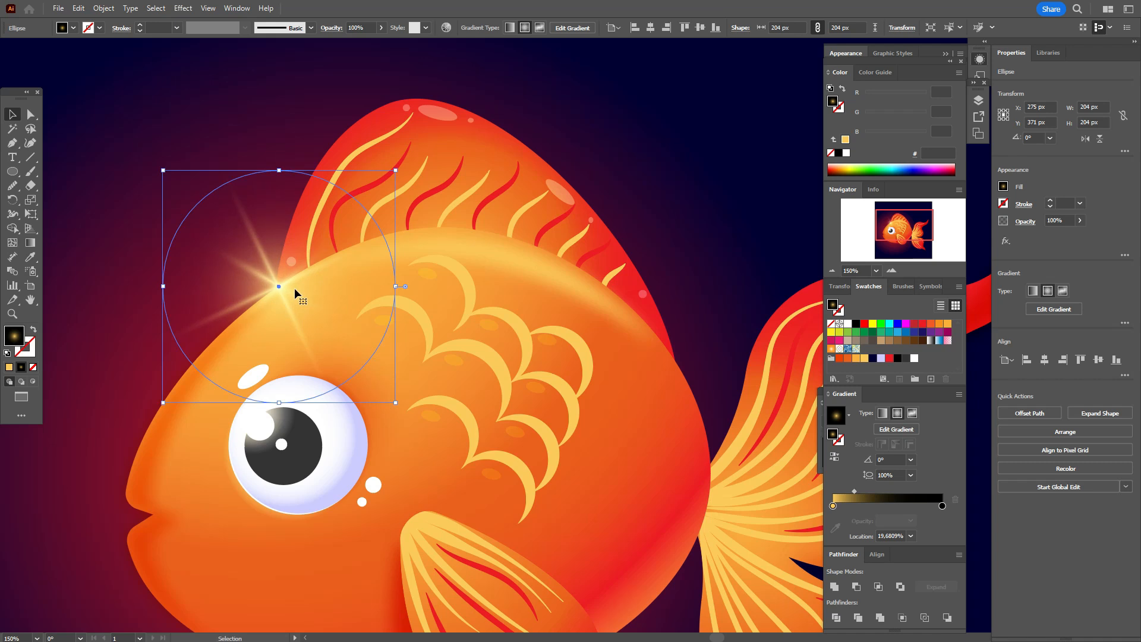
- Copy the round glow from the sparkle and reshape the copy into an ellipse about 37 × 83 px on the dorsal fin's rear edge
key(a)
drag(295, 293, 583, 342)
key(v)
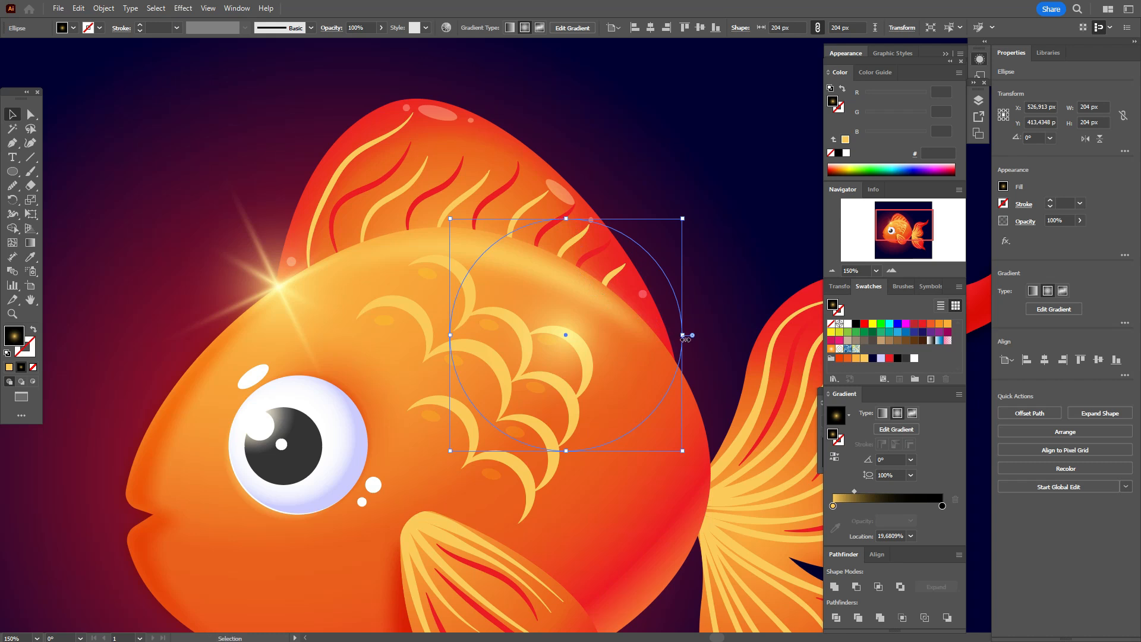
drag(565, 328, 657, 184)
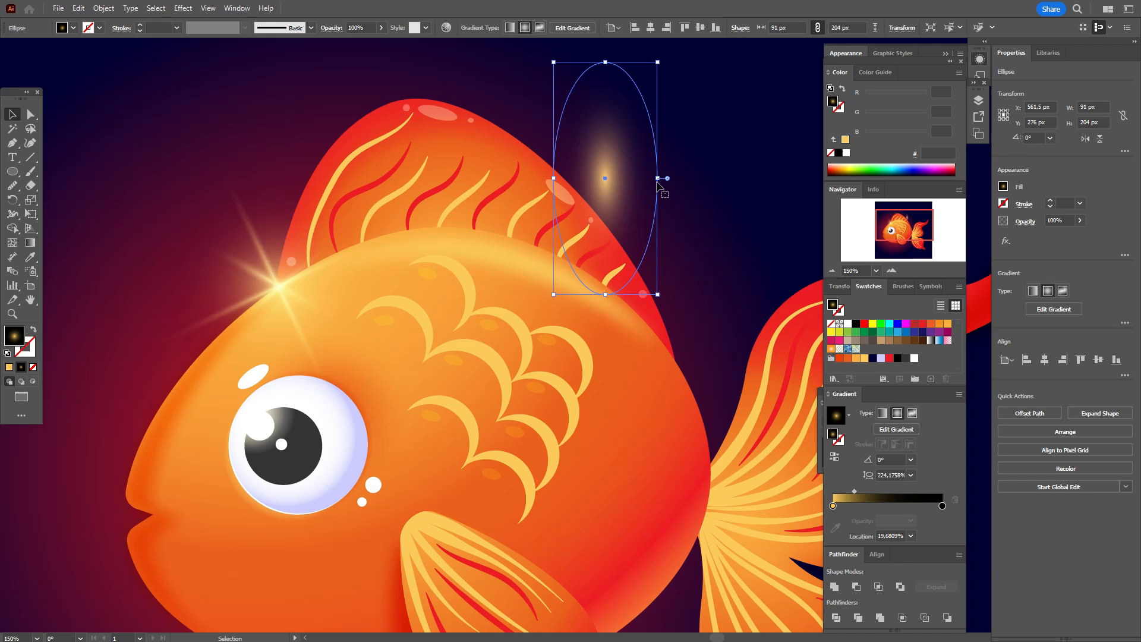
drag(606, 63, 607, 200)
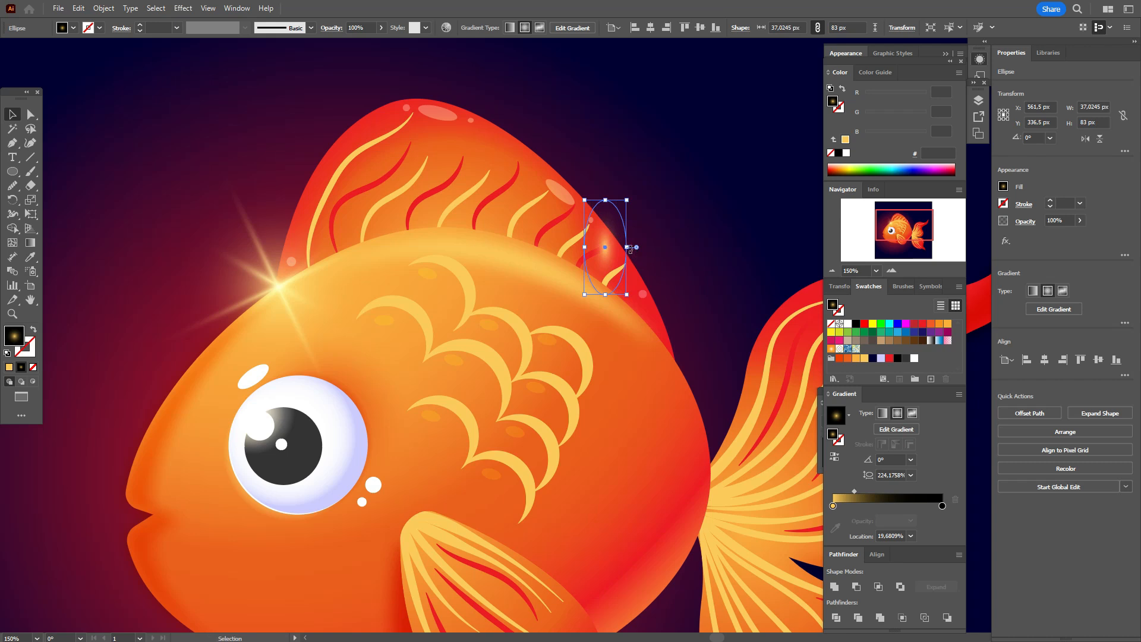
drag(631, 249, 644, 274)
- Distribute copies of the soft yellow glow over the dorsal fin, body scales and tail base
drag(330, 214, 410, 302)
drag(453, 271, 450, 340)
drag(412, 304, 520, 321)
drag(538, 320, 502, 517)
scroll(568, 426, down, 1)
drag(501, 517, 448, 617)
drag(814, 375, 662, 341)
drag(130, 571, 524, 380)
drag(508, 360, 512, 423)
drag(552, 400, 559, 417)
drag(512, 424, 513, 513)
drag(468, 482, 438, 529)
- Adjust the dorsal fin's radial gradient by moving the first midpoint to about 84% and the middle orange stop to about 53%
scroll(436, 410, down, 3)
drag(435, 411, 428, 476)
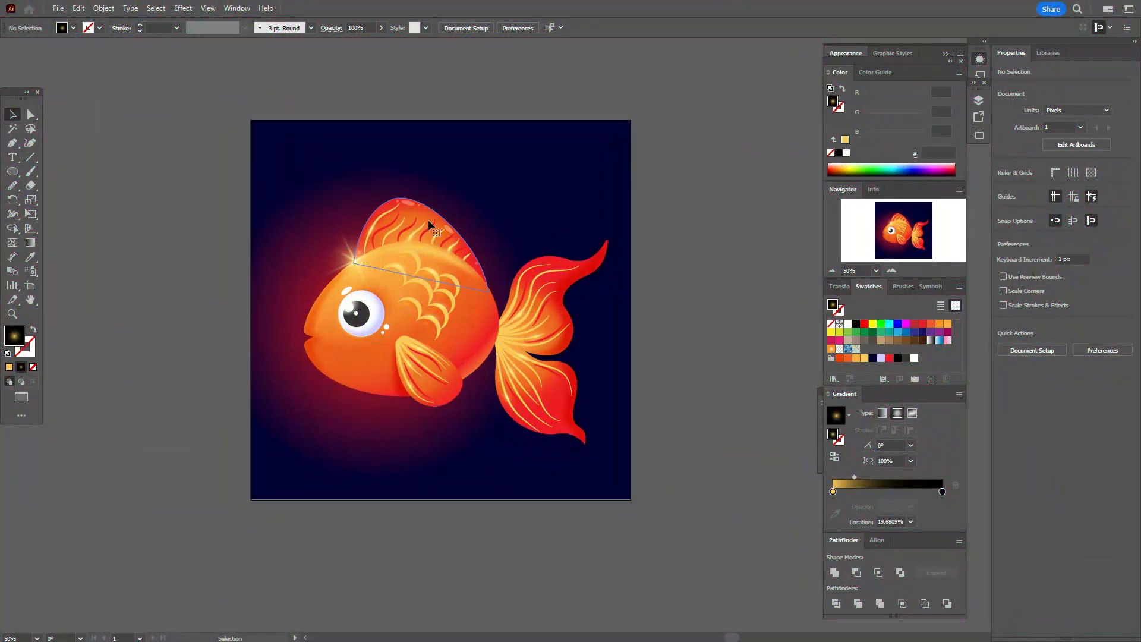
click(428, 219)
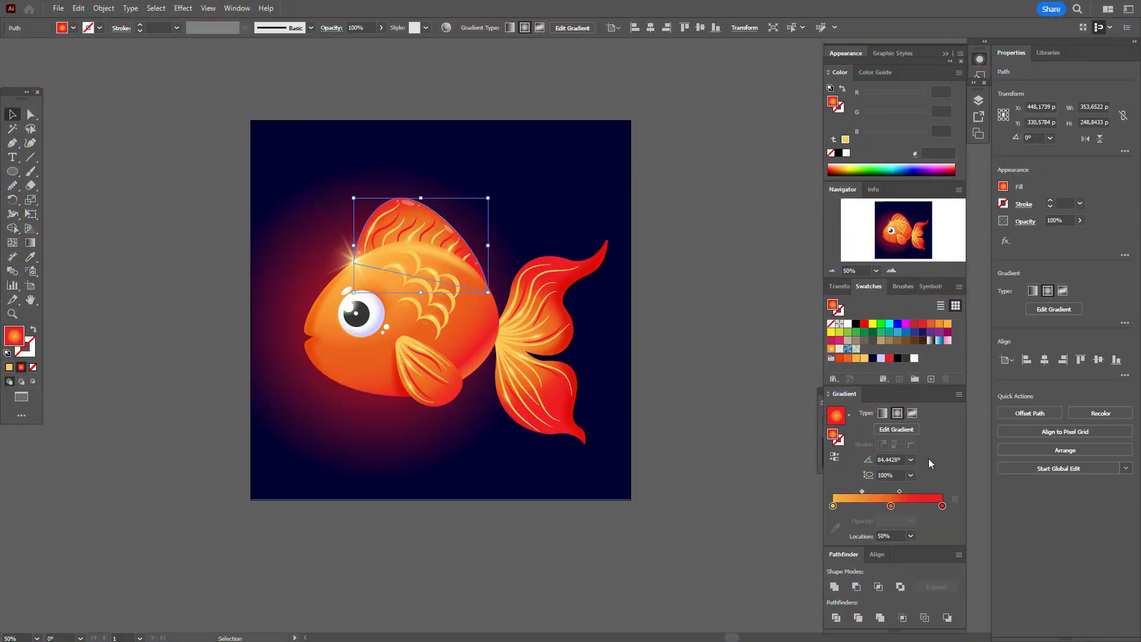
drag(862, 491, 874, 495)
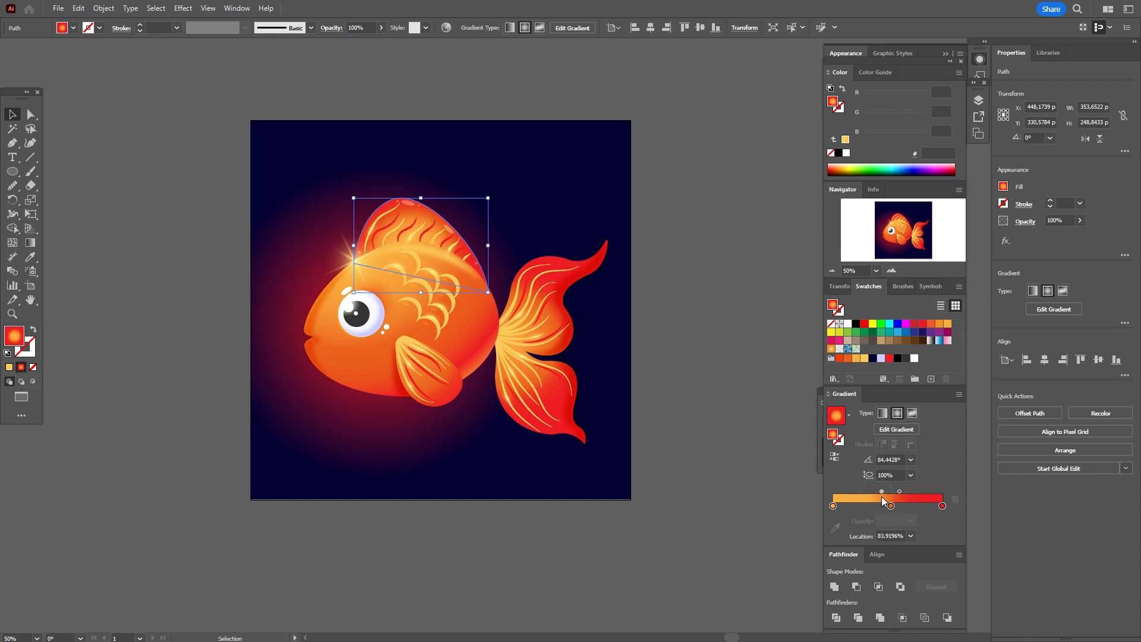
drag(891, 509, 896, 514)
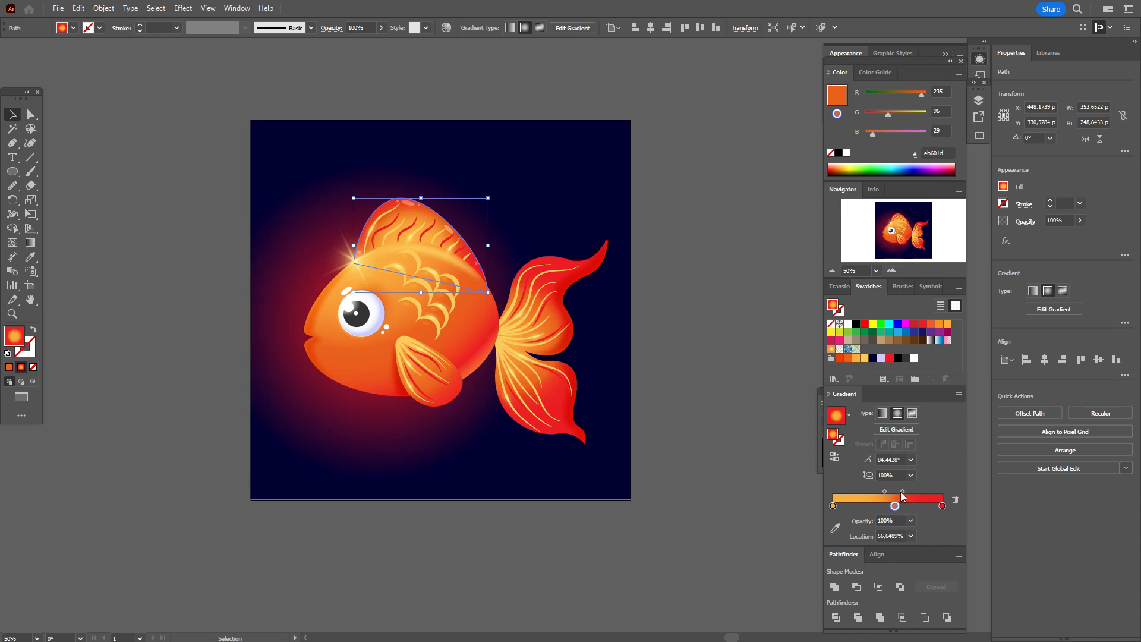
click(903, 492)
drag(895, 507, 892, 508)
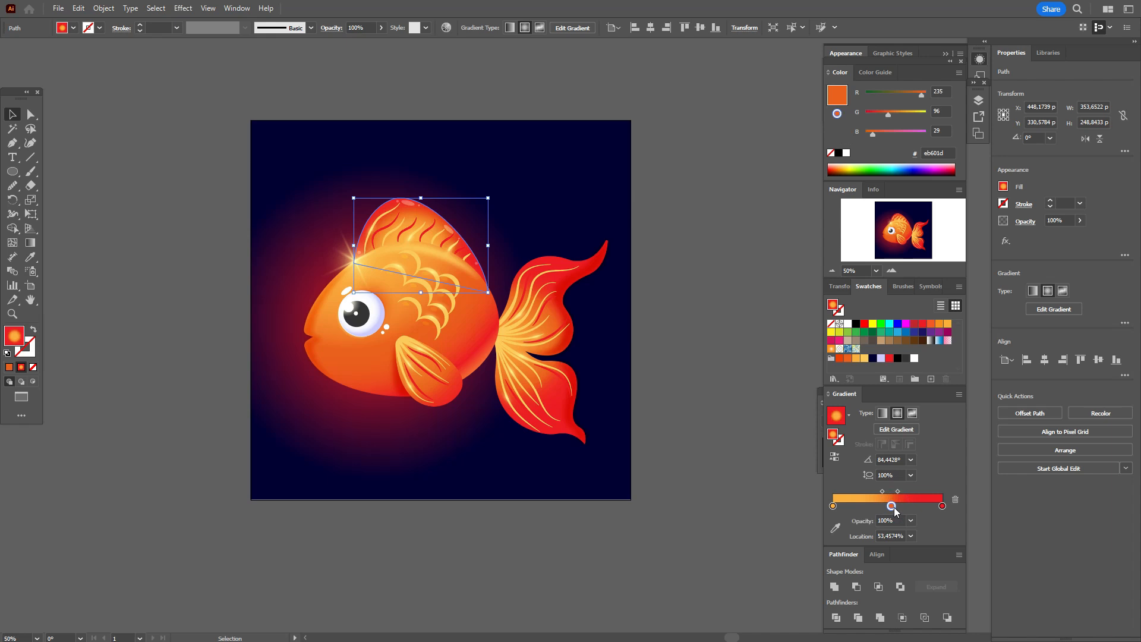
click(697, 340)
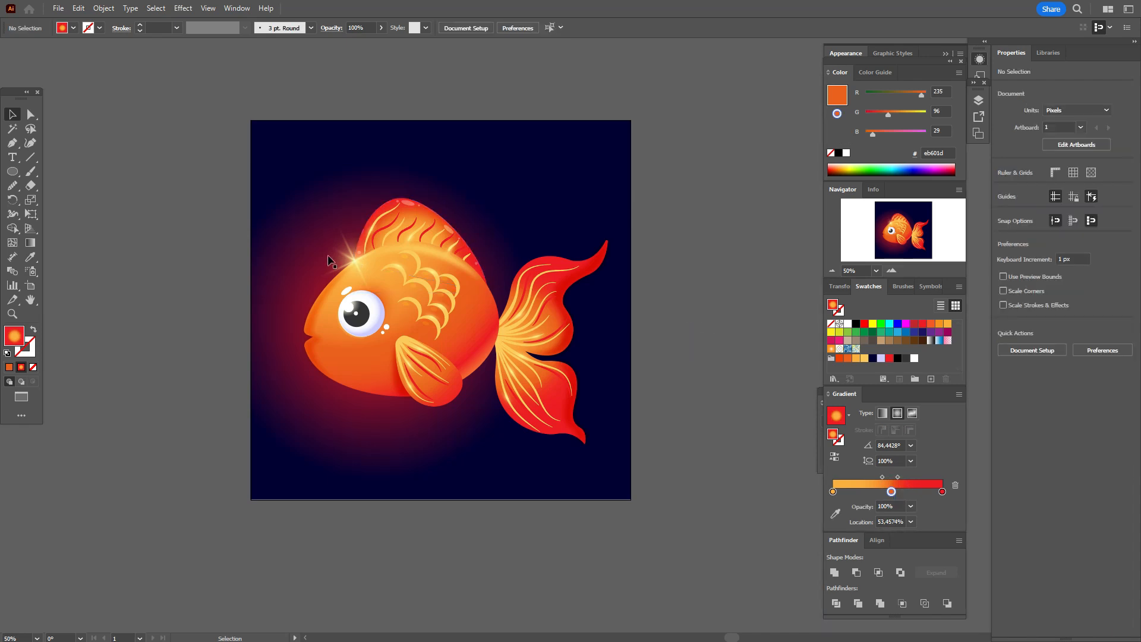
- Copy the 204 px round glow from the sparkle and place the duplicate over the upper part of the fish's eye
click(345, 261)
key(a)
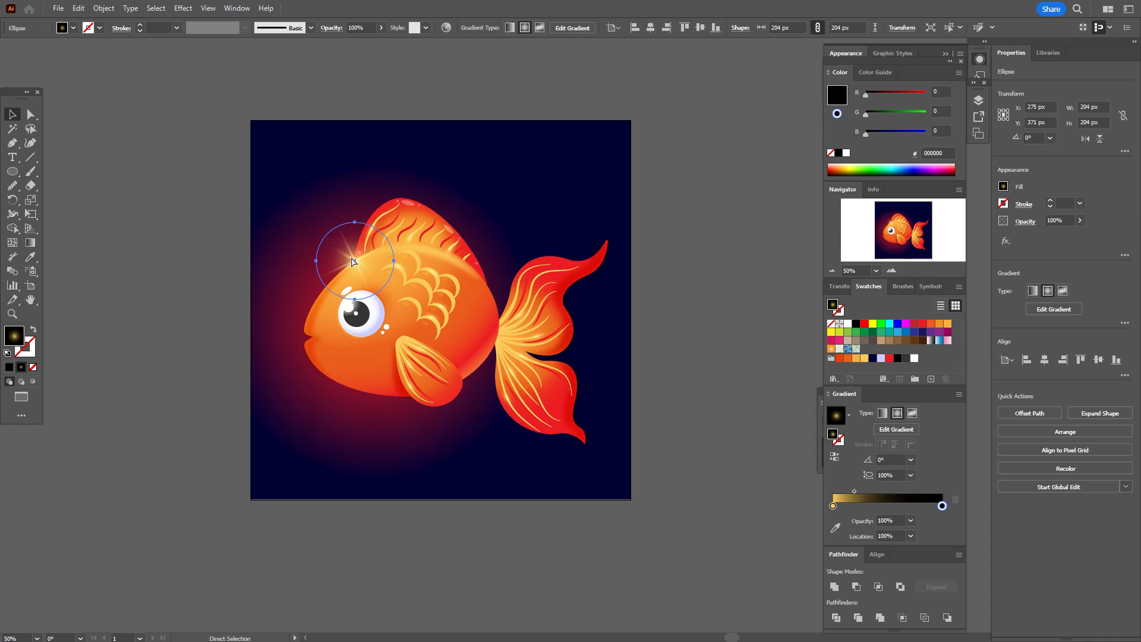
key(v)
key(ctrl+c)
key(ctrl+v)
drag(589, 355, 355, 321)
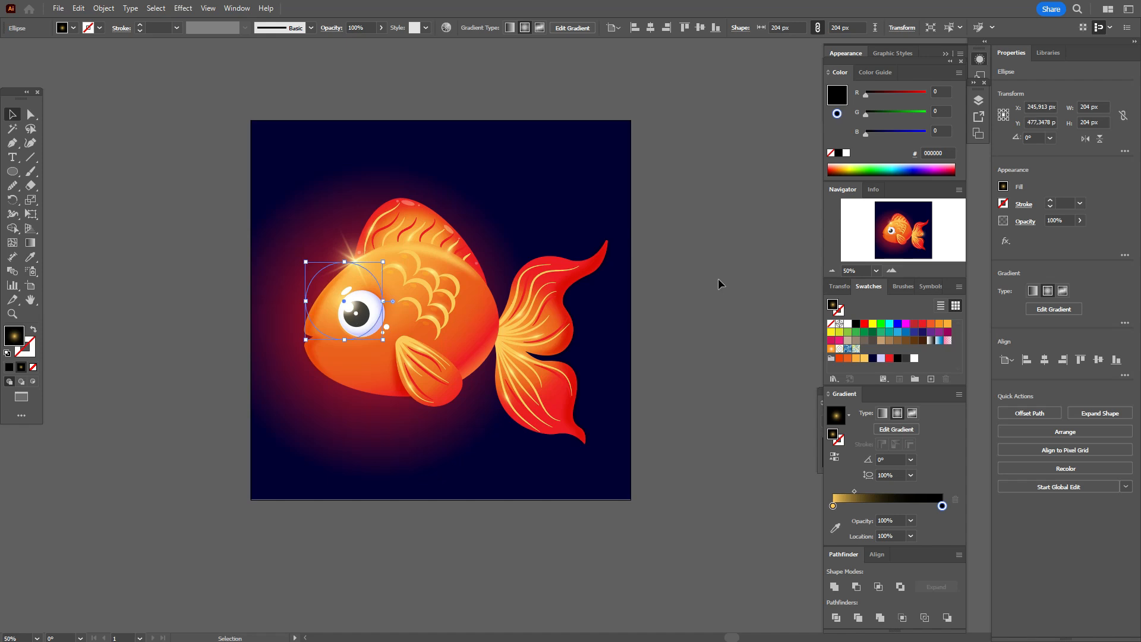
- Refine the dorsal fin's radial gradient by moving its second midpoint to about 21% and slightly shifting the middle orange stop
click(718, 279)
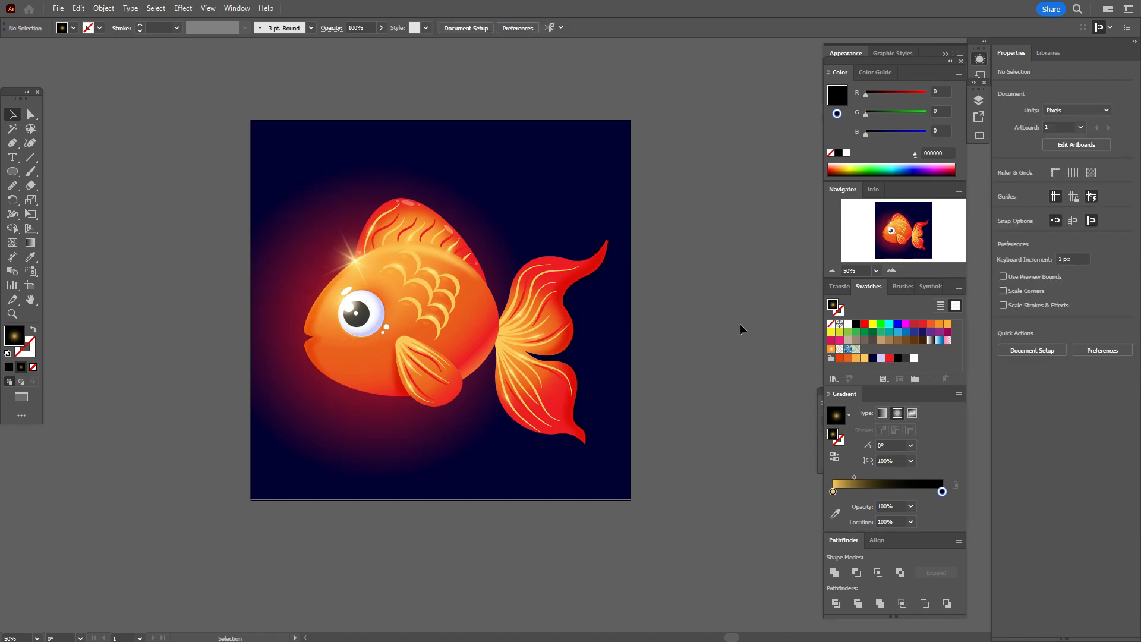
click(433, 224)
drag(891, 506, 910, 497)
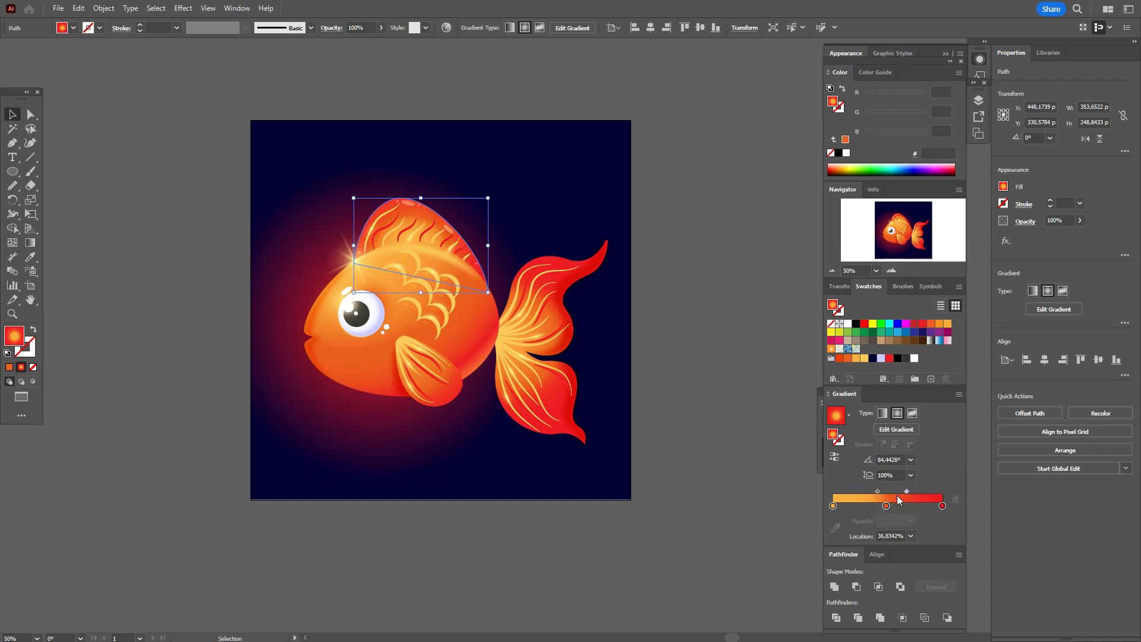
mouse_move(887, 507)
mouse_down()
mouse_move(871, 492)
mouse_move(891, 510)
mouse_move(903, 494)
mouse_up()
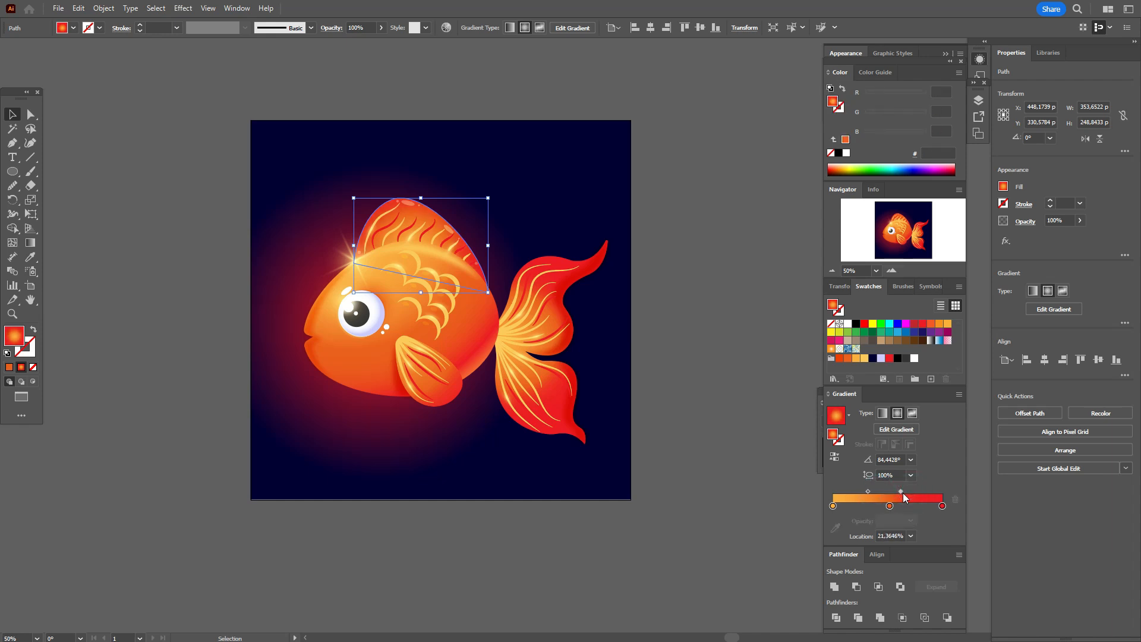
click(745, 398)
- Unlock the background rectangle and enlarge its red radial gradient so the glow spreads farther around the fish
key(F7)
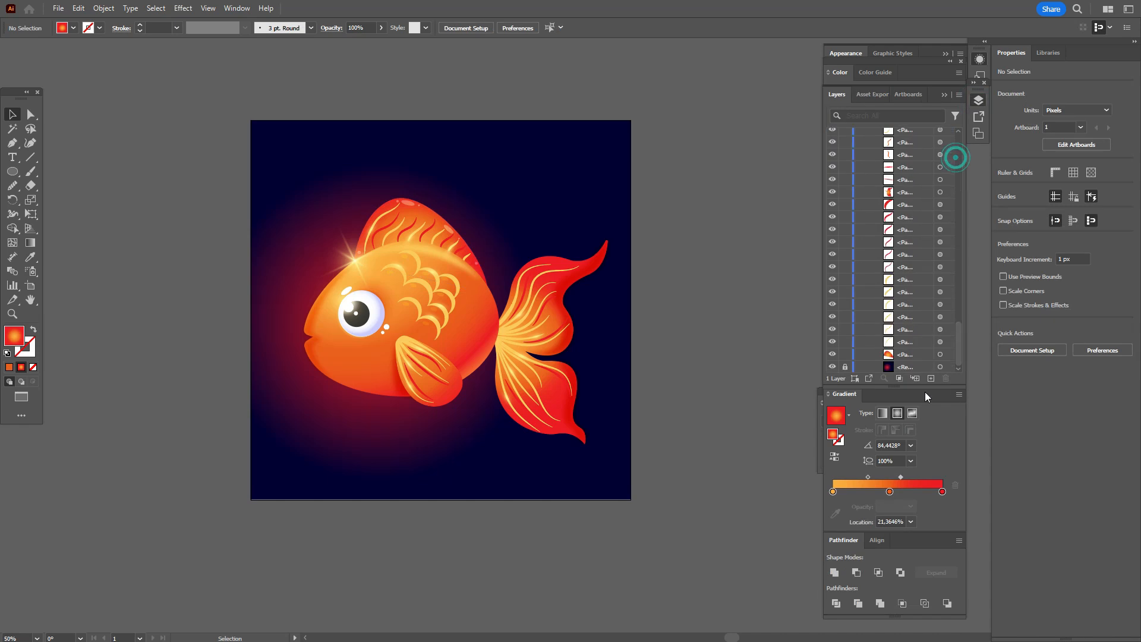
click(845, 367)
click(606, 357)
key(g)
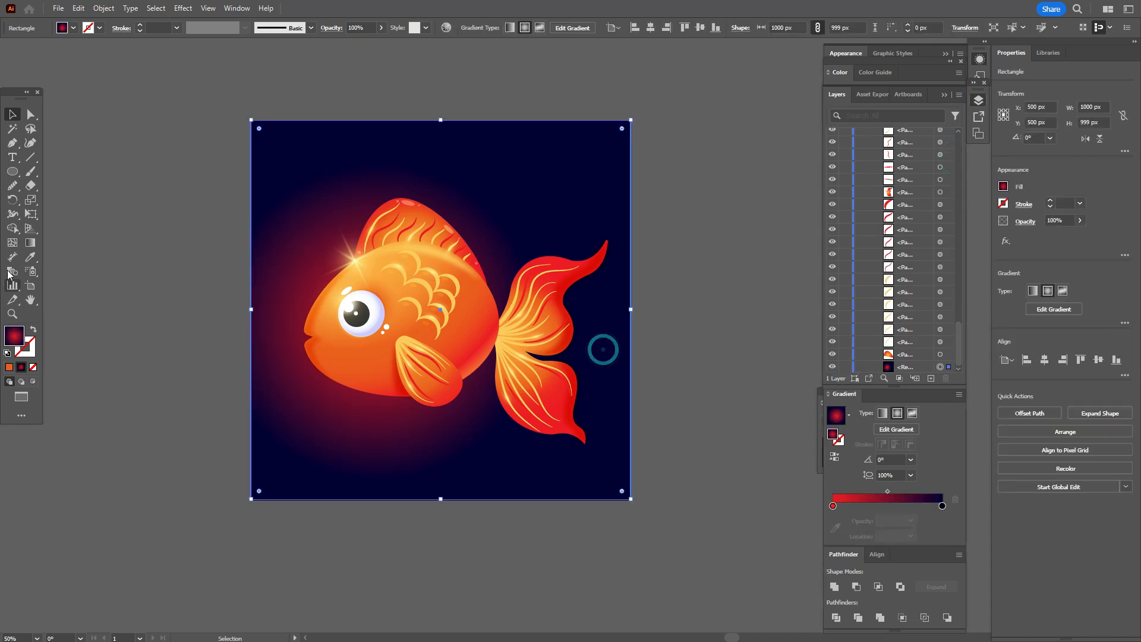
mouse_move(270, 326)
drag(218, 323, 189, 332)
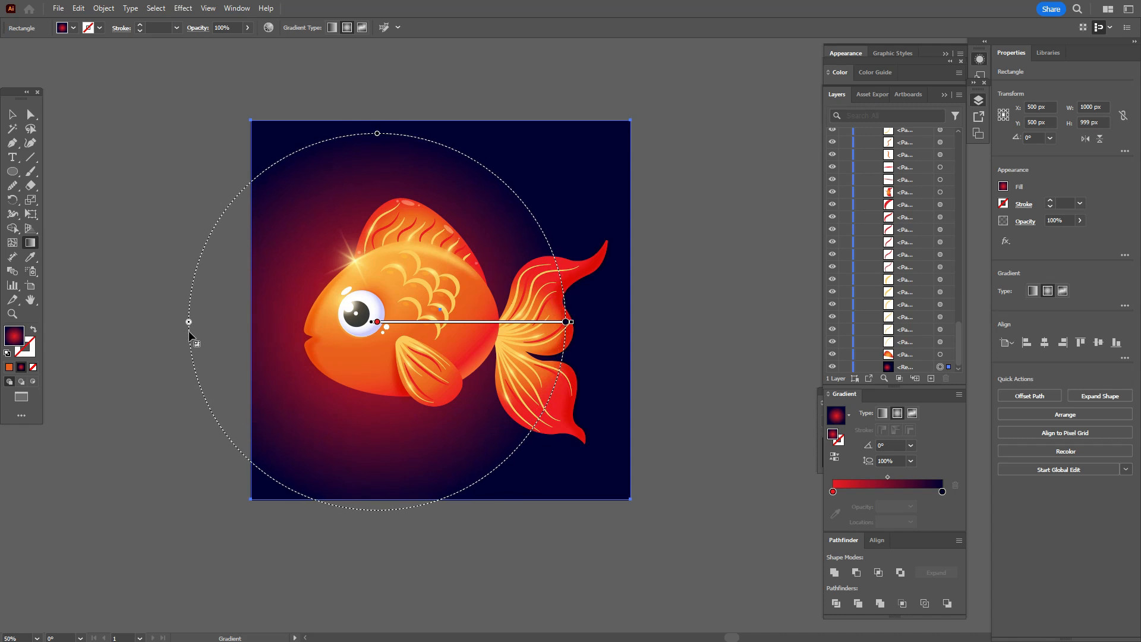
key(v)
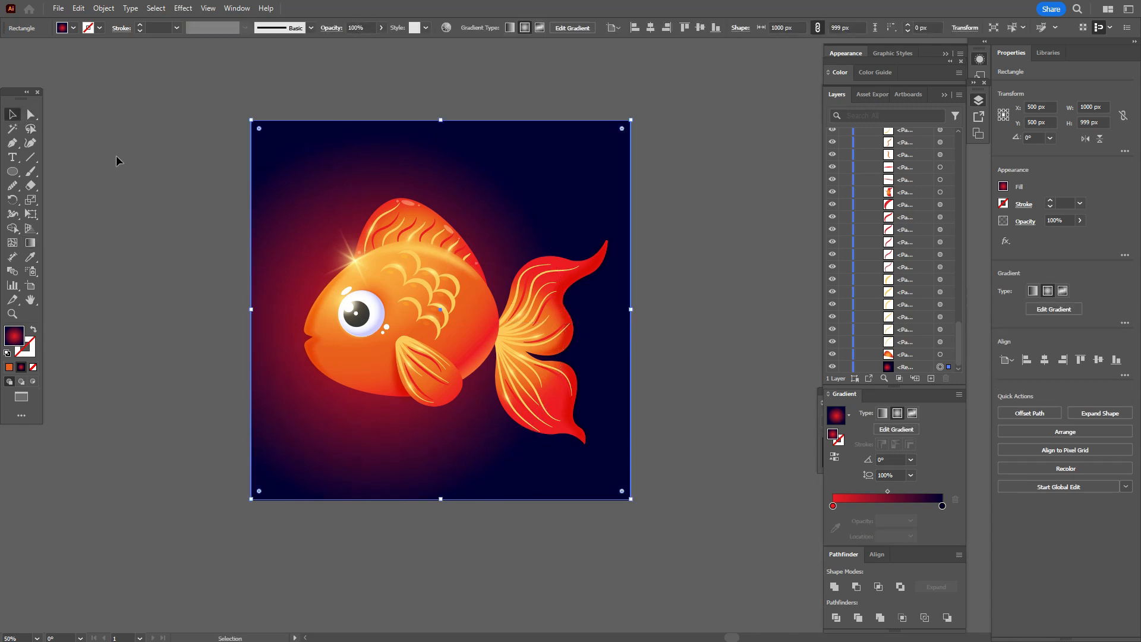
click(116, 155)
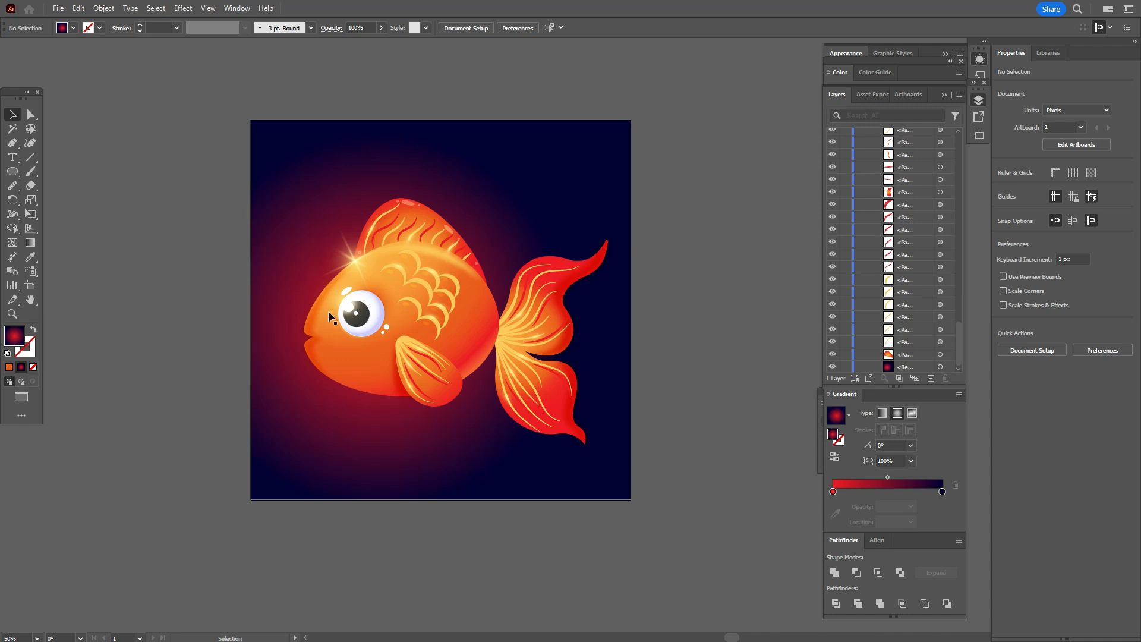
- Nudge the 204 px round glow slightly over the fish's eye
click(369, 317)
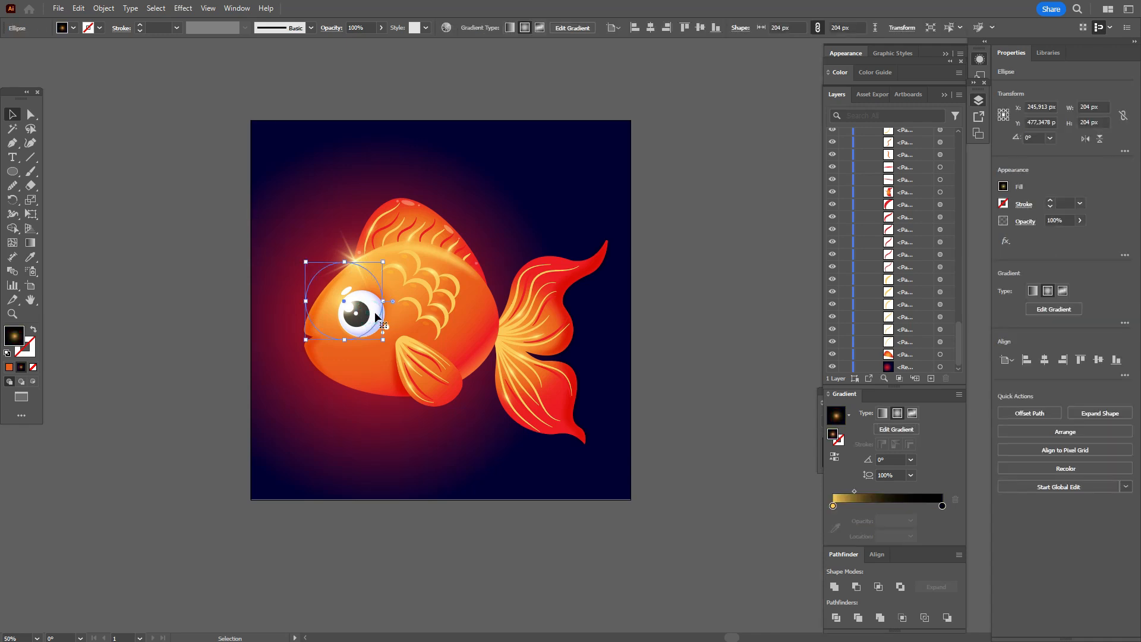
drag(363, 307, 366, 310)
click(223, 297)
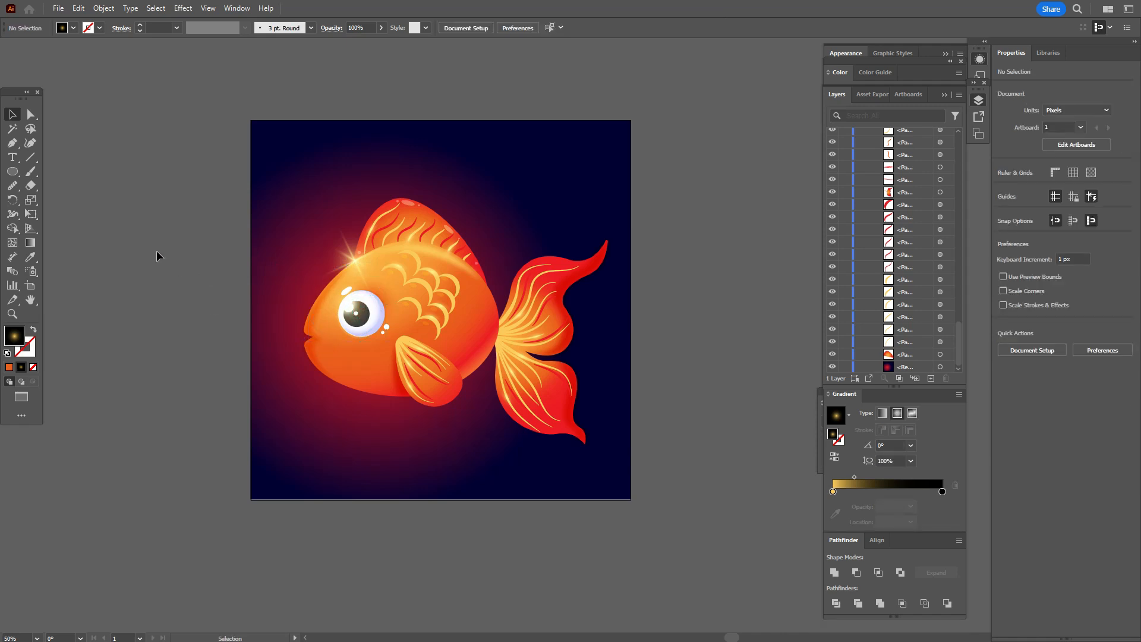
- Draw a circle about 111 px wide above and in front of the fish's head with a white 1 pt stroke and no fill
click(978, 100)
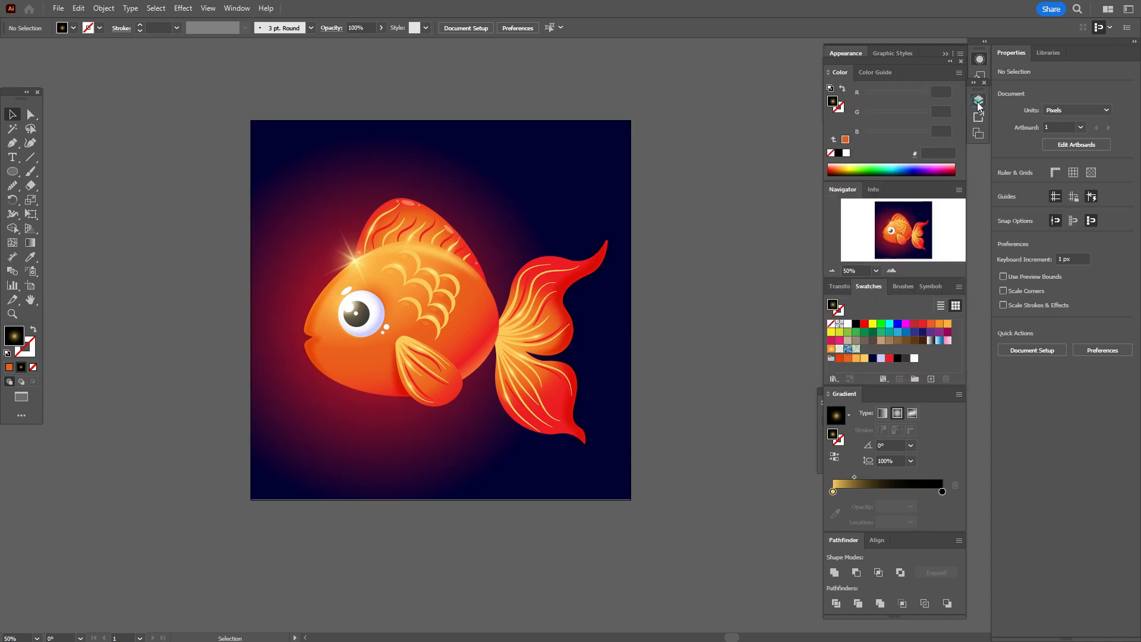
click(848, 323)
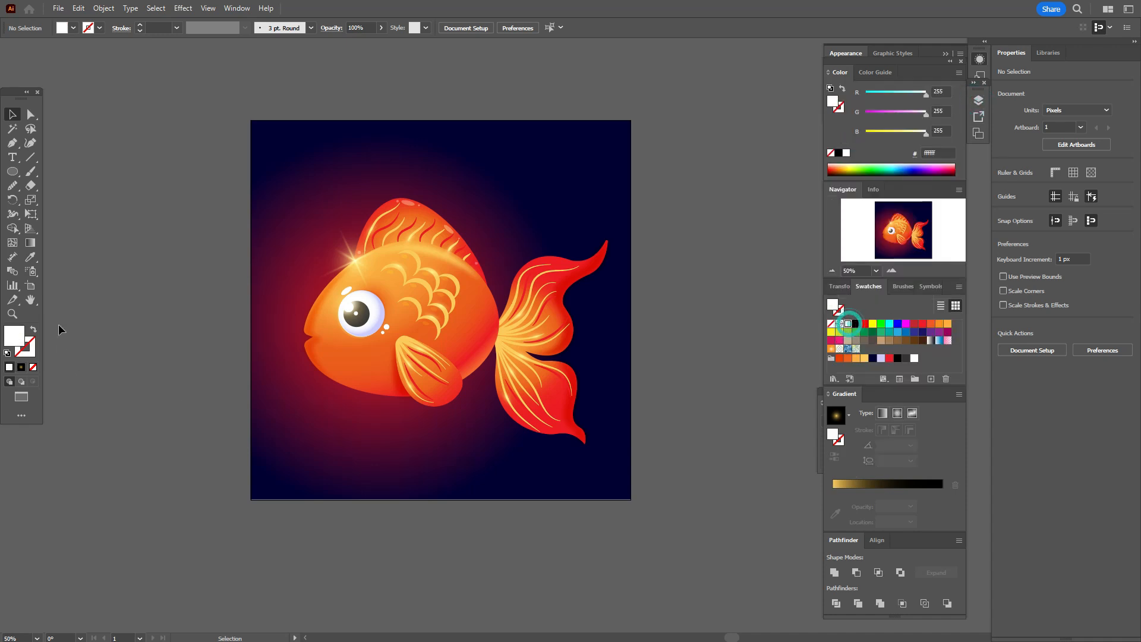
click(11, 171)
drag(298, 206, 324, 229)
click(33, 332)
click(12, 116)
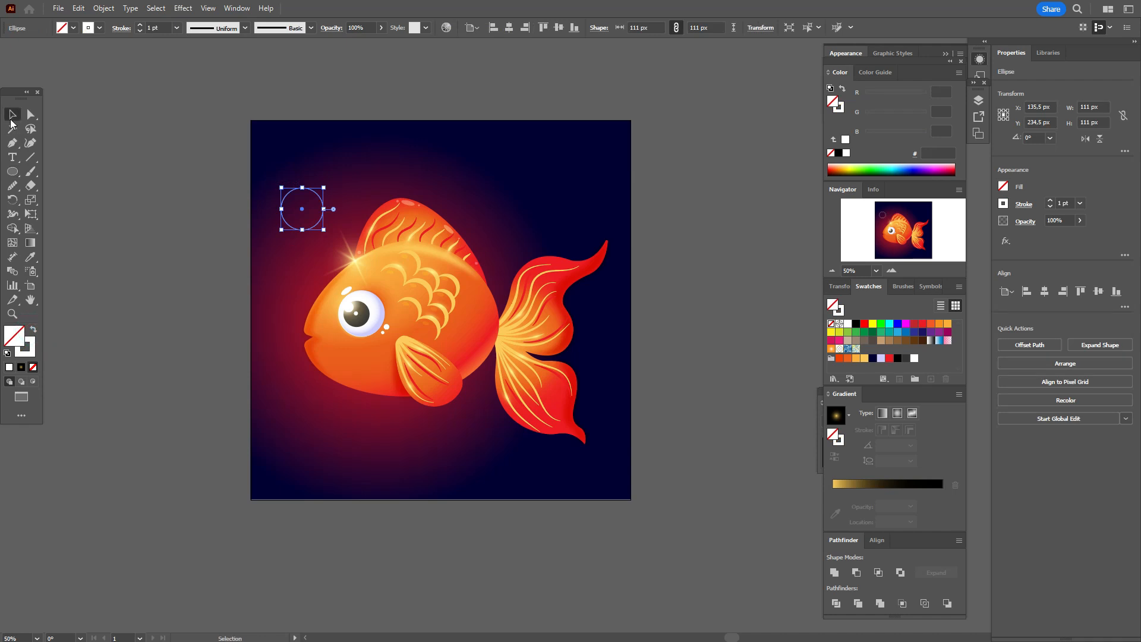
- Shrink the white circle to about 56.5 px, place it in front of the fish's mouth and apply the 3 pt. Round brush
drag(324, 209, 295, 331)
key(ctrl+z)
key(ctrl+z)
click(897, 287)
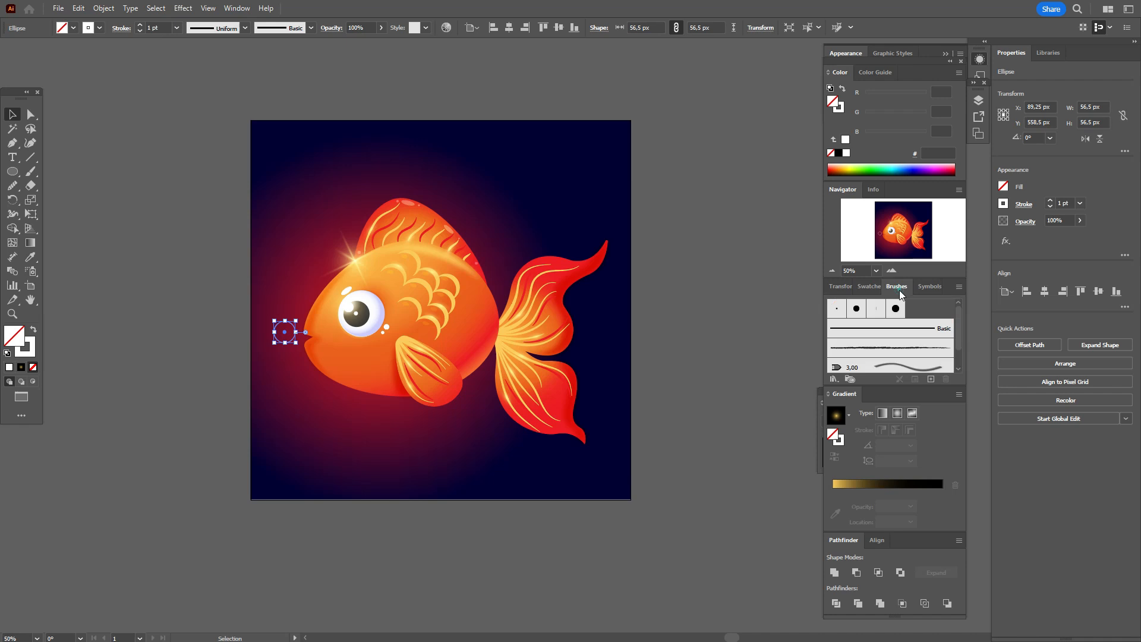
click(836, 309)
click(149, 318)
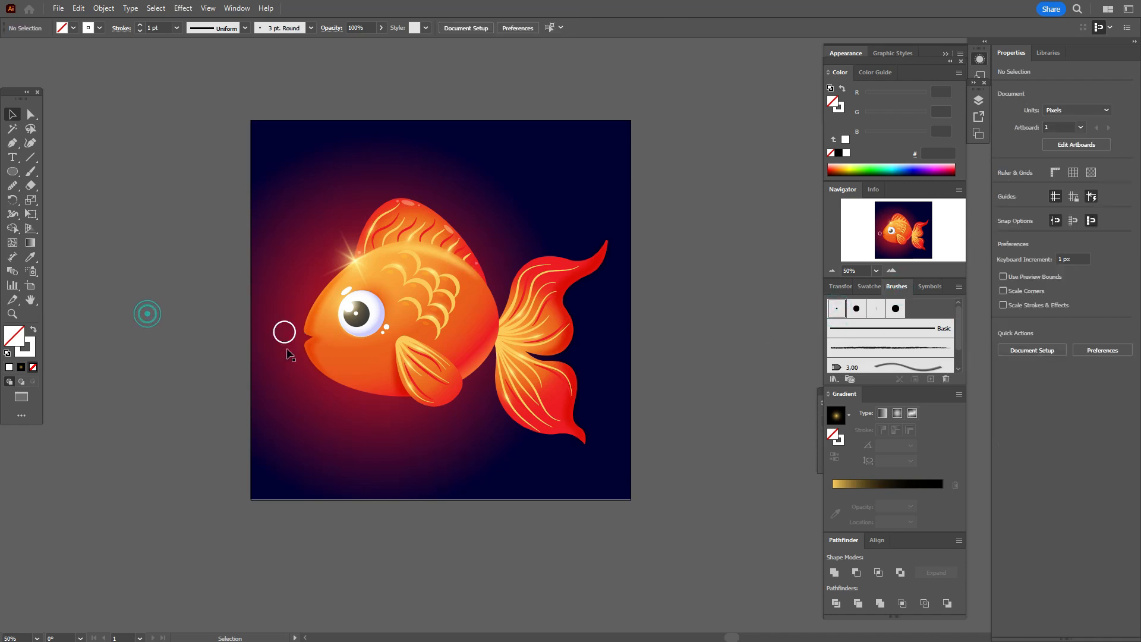
- Draw a short curved highlight inside the bubble with the Pen tool and 3 pt. Round brush, and group it with the circle
click(12, 143)
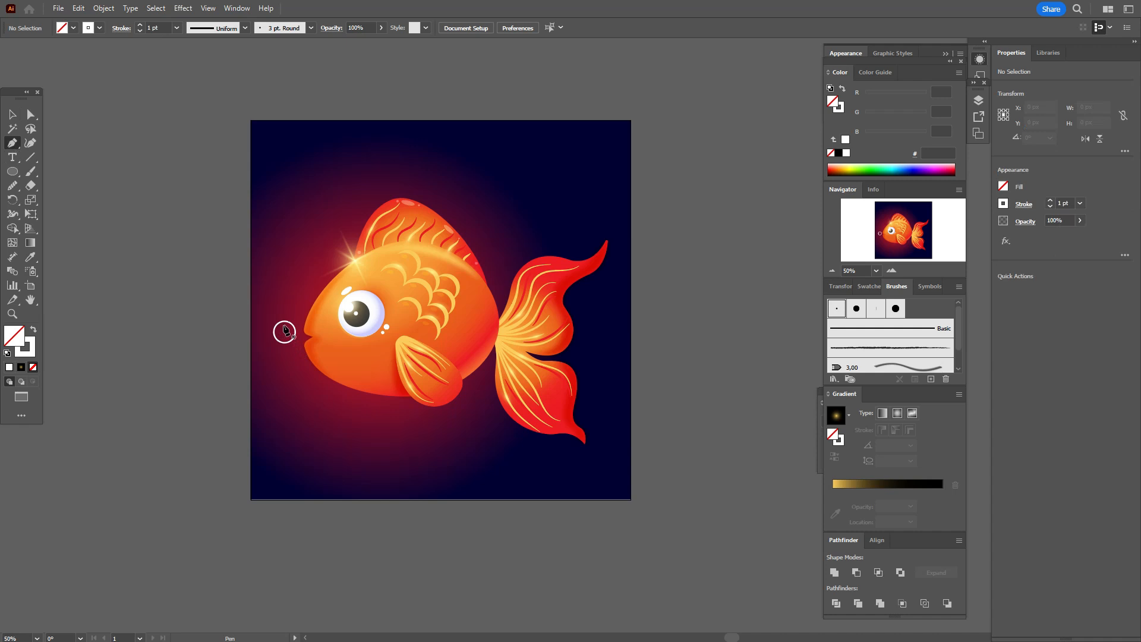
drag(284, 331, 292, 340)
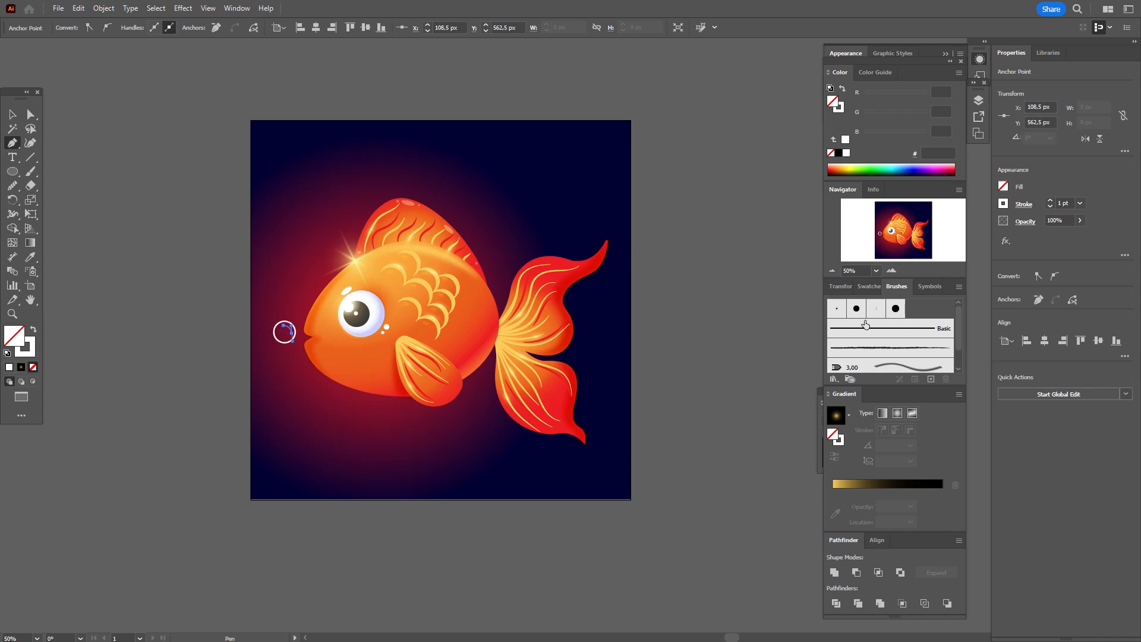
click(843, 314)
click(12, 114)
click(111, 148)
drag(252, 307, 273, 324)
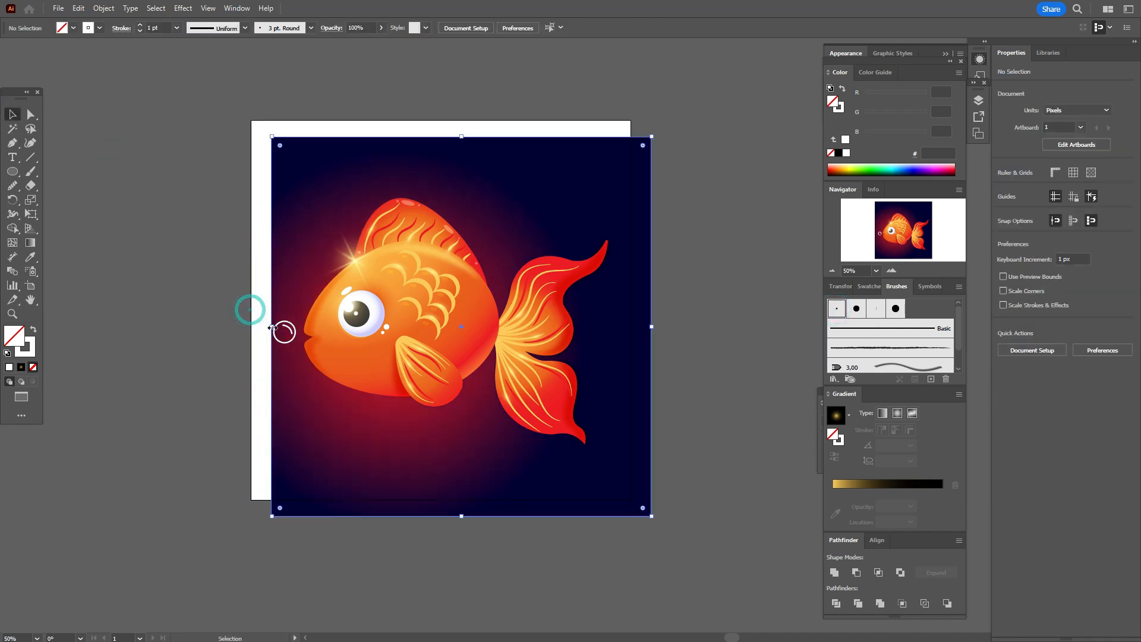
key(ctrl+z)
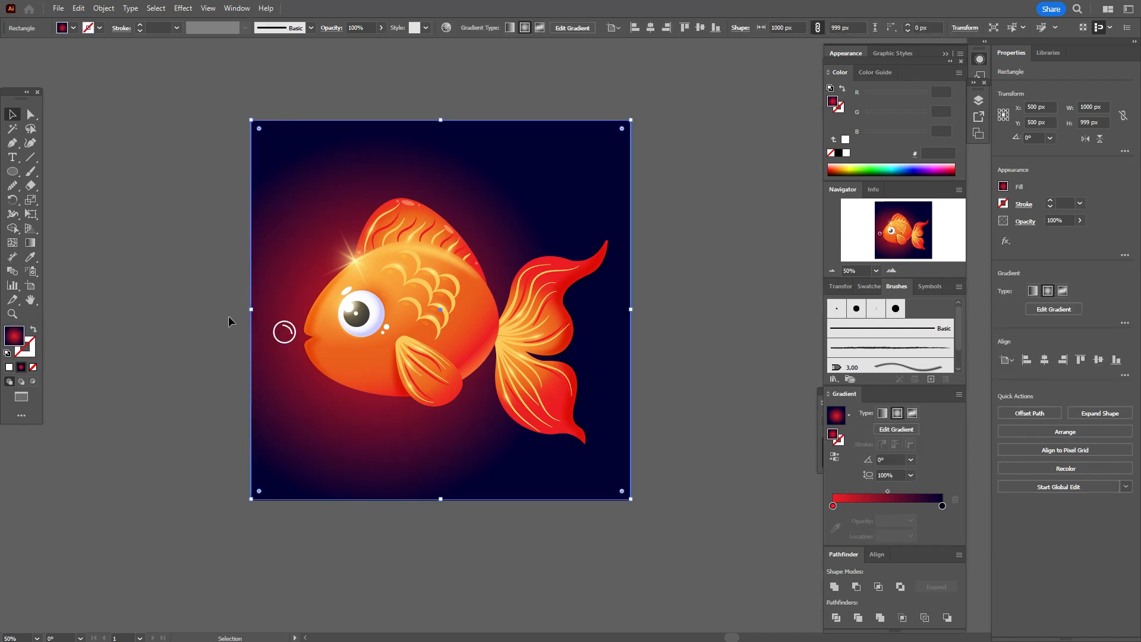
click(280, 322)
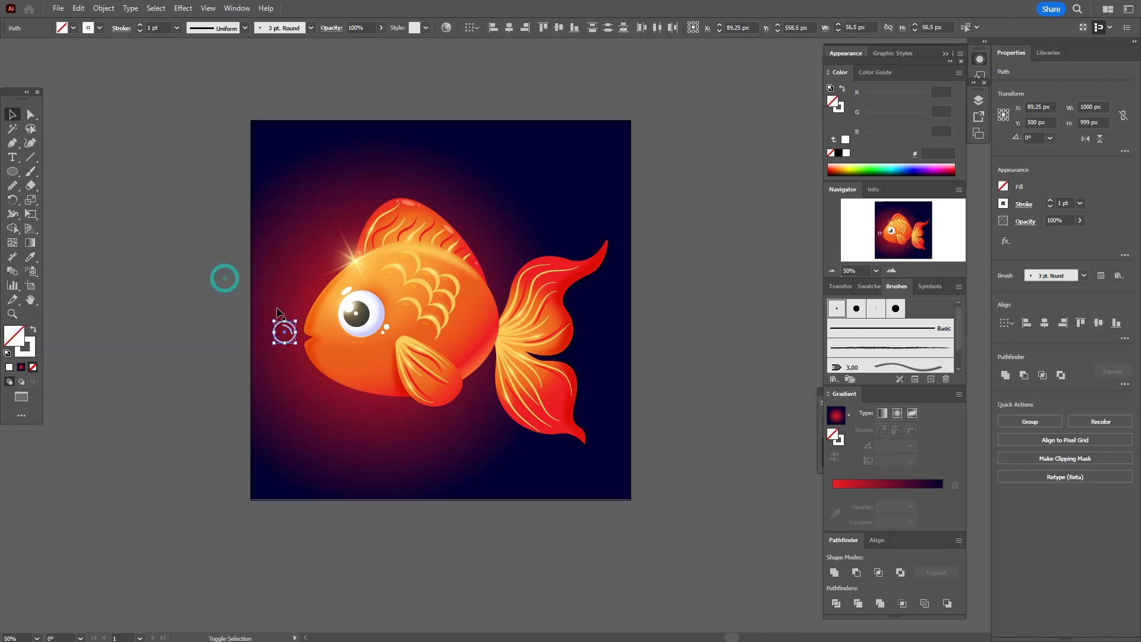
key(ctrl+g)
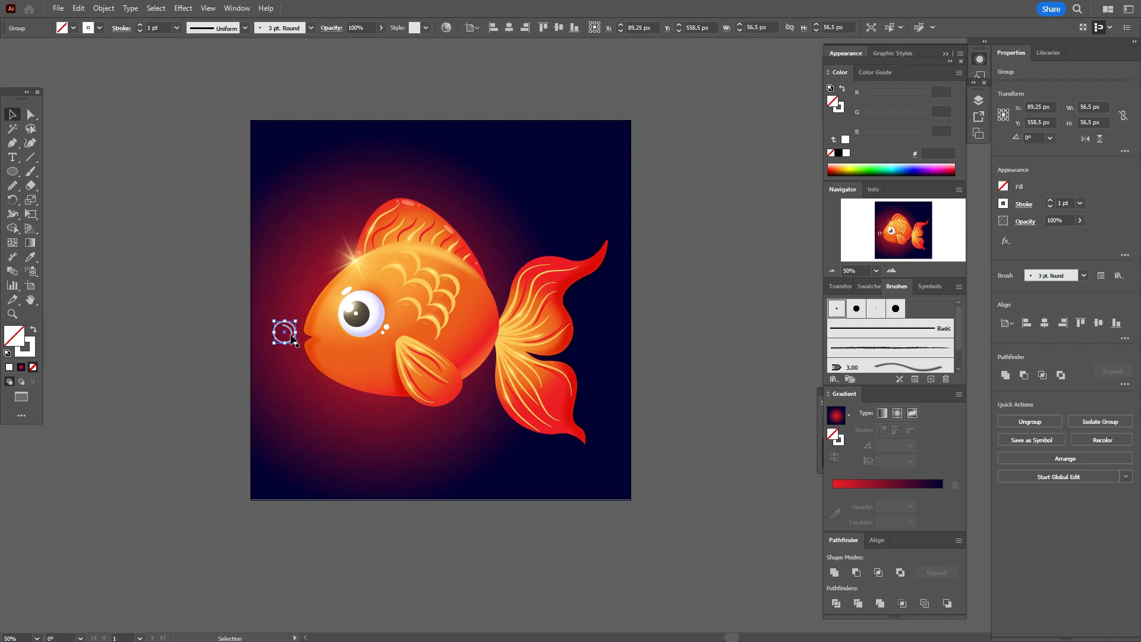
- Copy the bubble into a rising cluster of six large and small bubbles in front of the fish's head
drag(293, 332, 299, 291)
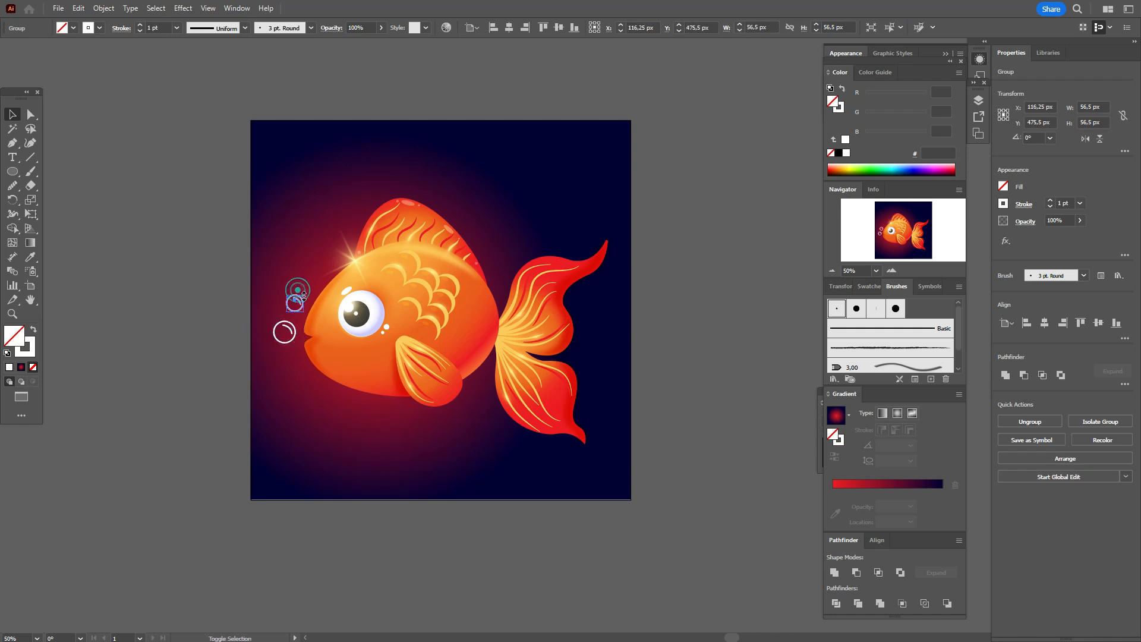
click(224, 310)
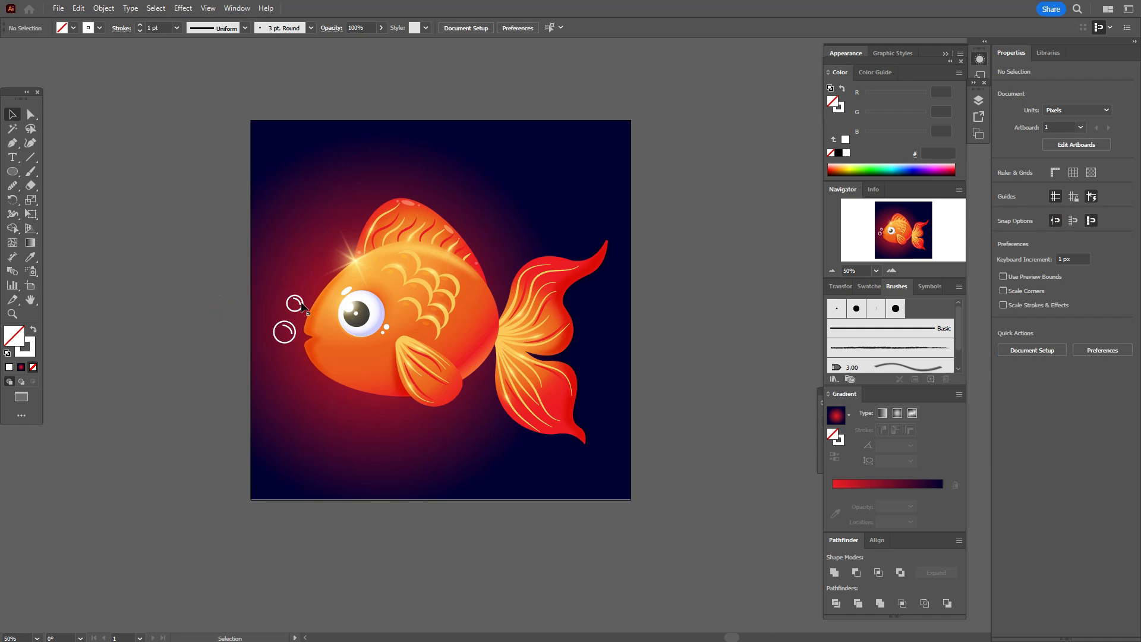
drag(298, 300, 274, 283)
drag(286, 333, 308, 269)
drag(300, 311, 289, 217)
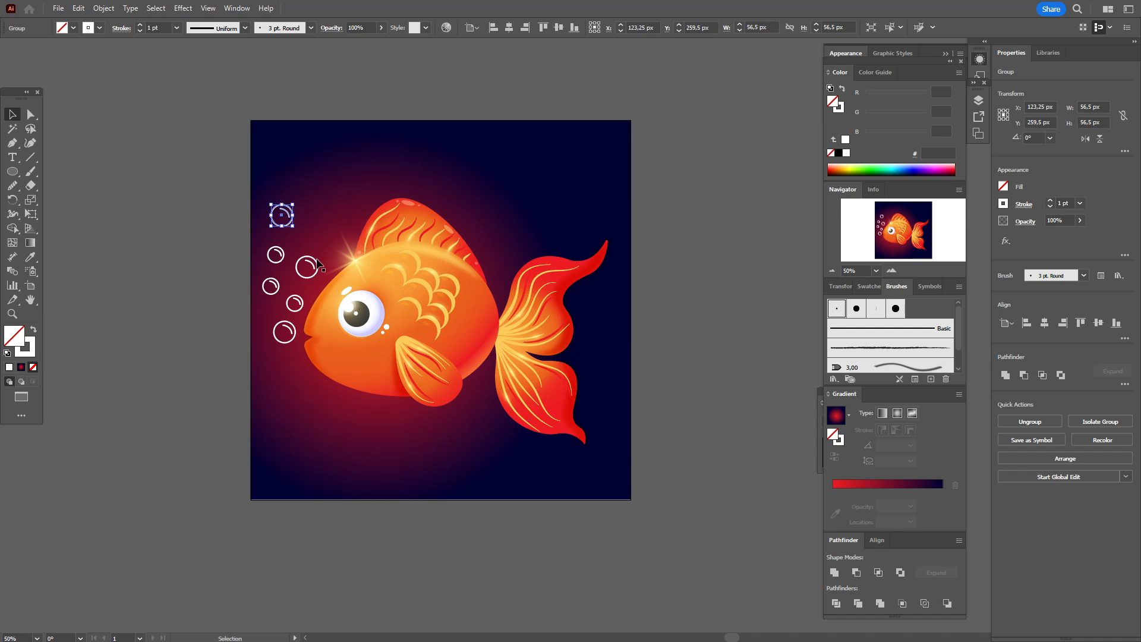
drag(312, 267, 290, 255)
drag(300, 305, 303, 297)
click(168, 323)
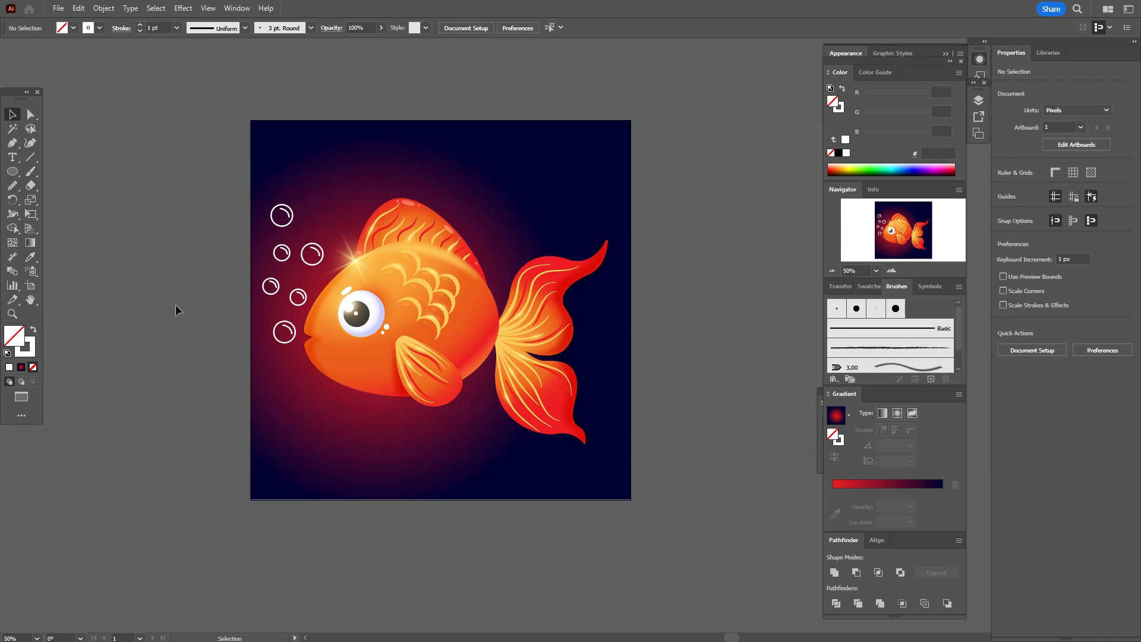
- Select all six bubbles without the body or background and set their blending mode to Soft Light
drag(209, 175, 308, 363)
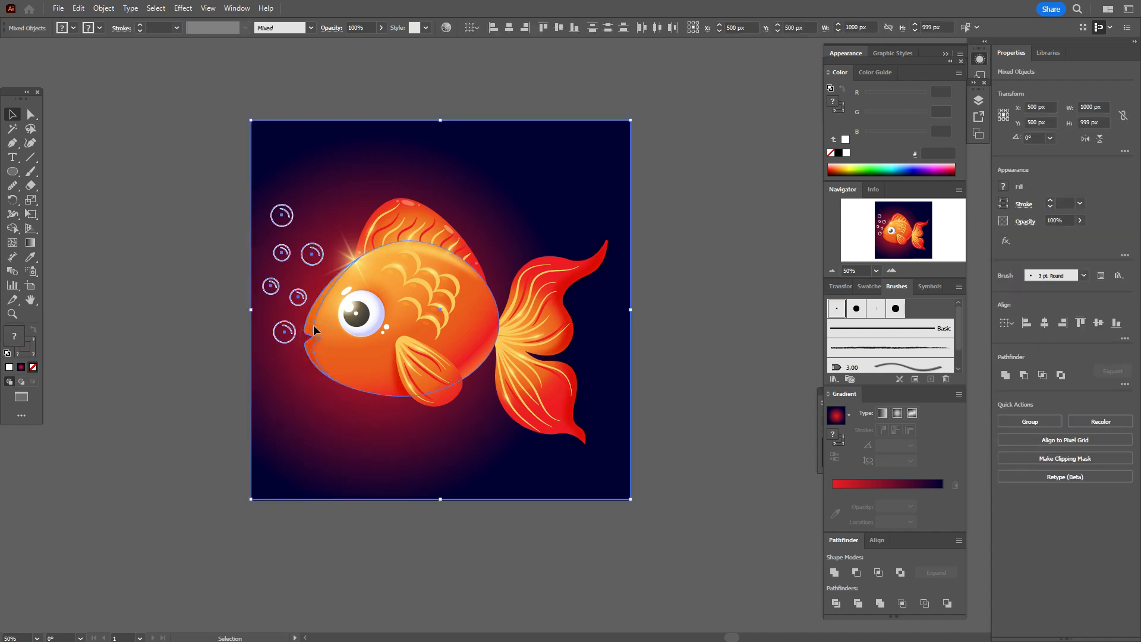
shift+click(346, 156)
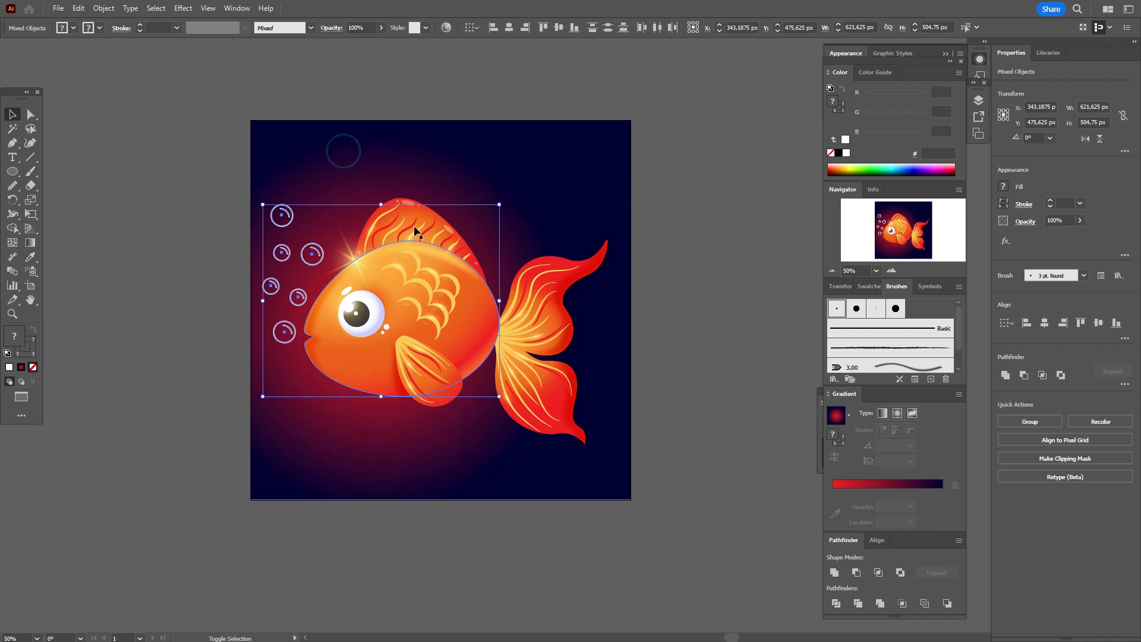
shift+click(442, 250)
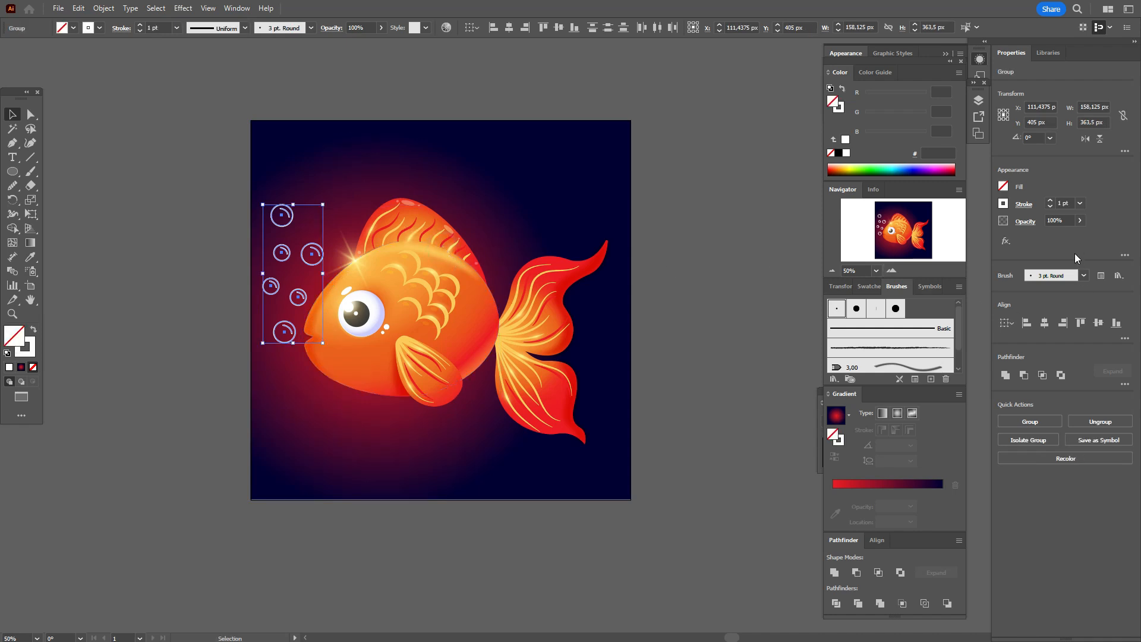
click(1023, 223)
click(946, 243)
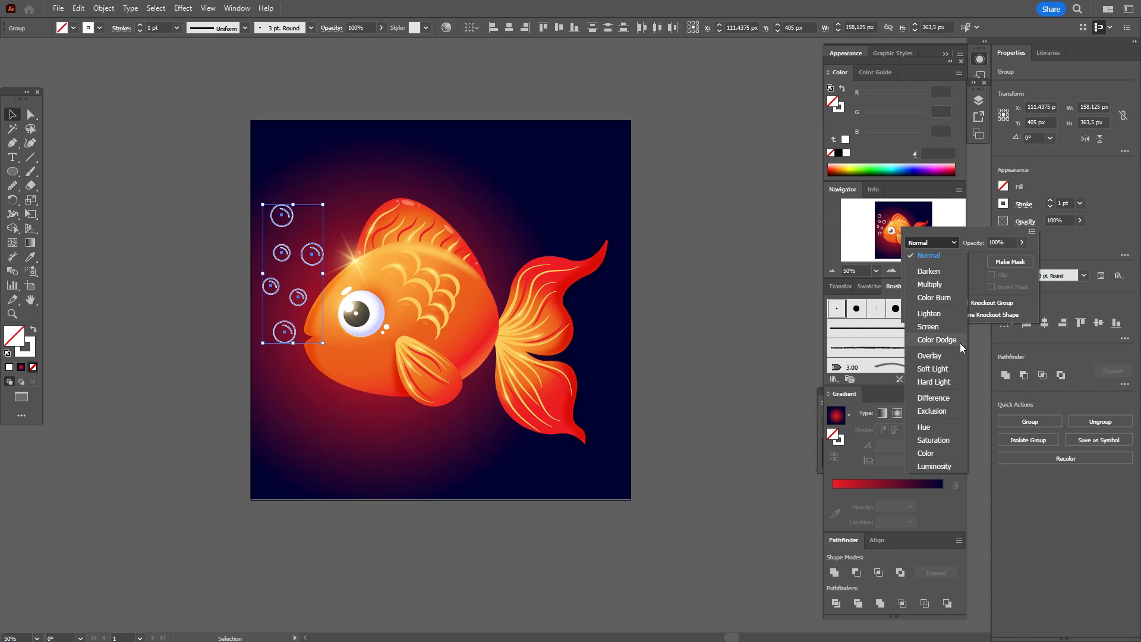
click(951, 371)
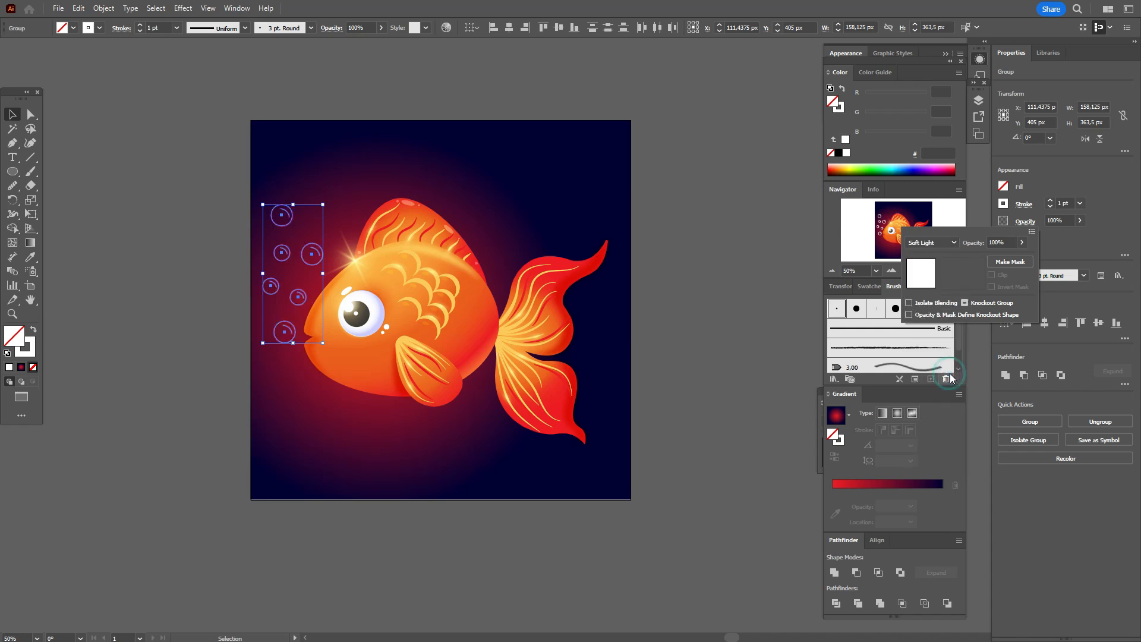
click(359, 103)
click(360, 103)
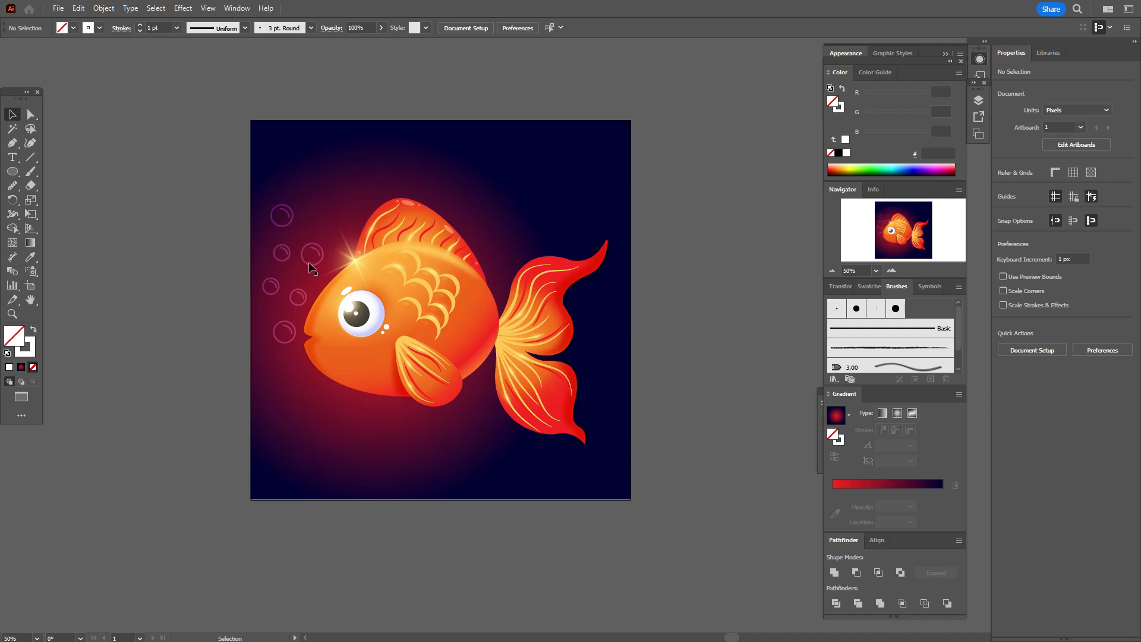
- Shift the bubble at the mouth toward the fish and rearrange the small bubbles above it into a looser cluster
click(293, 343)
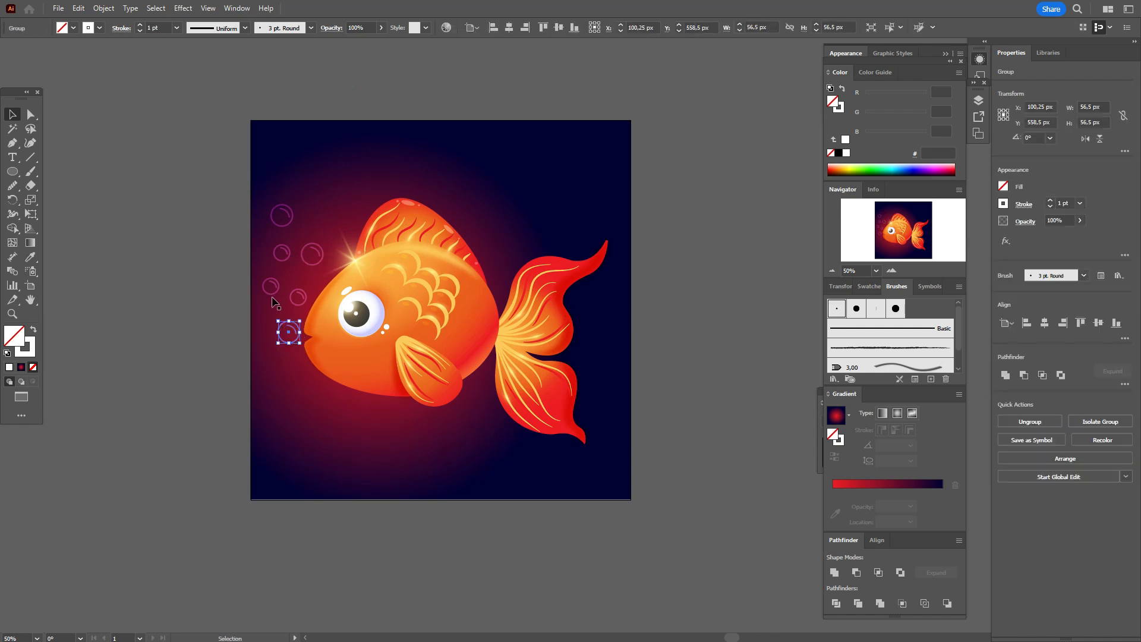
drag(277, 291, 306, 295)
drag(289, 253, 284, 275)
- Enlarge the topmost bubble to 78 px, lower it slightly and set its stroke to 1.3 pt
click(293, 220)
drag(293, 216, 297, 250)
key(ctrl+z)
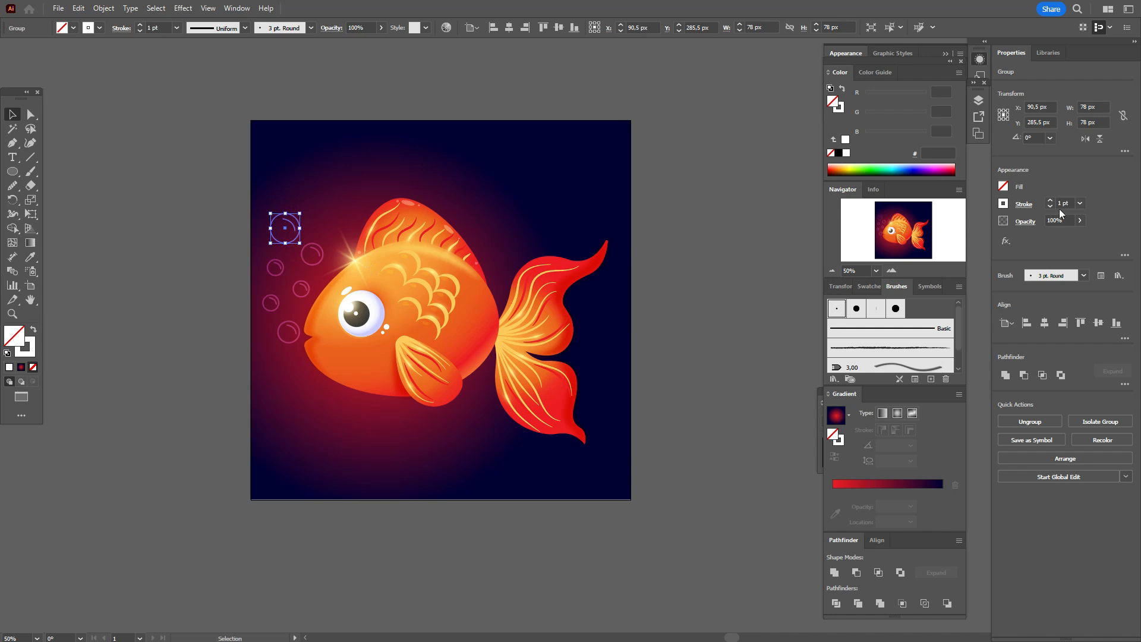
click(1062, 204)
click(724, 229)
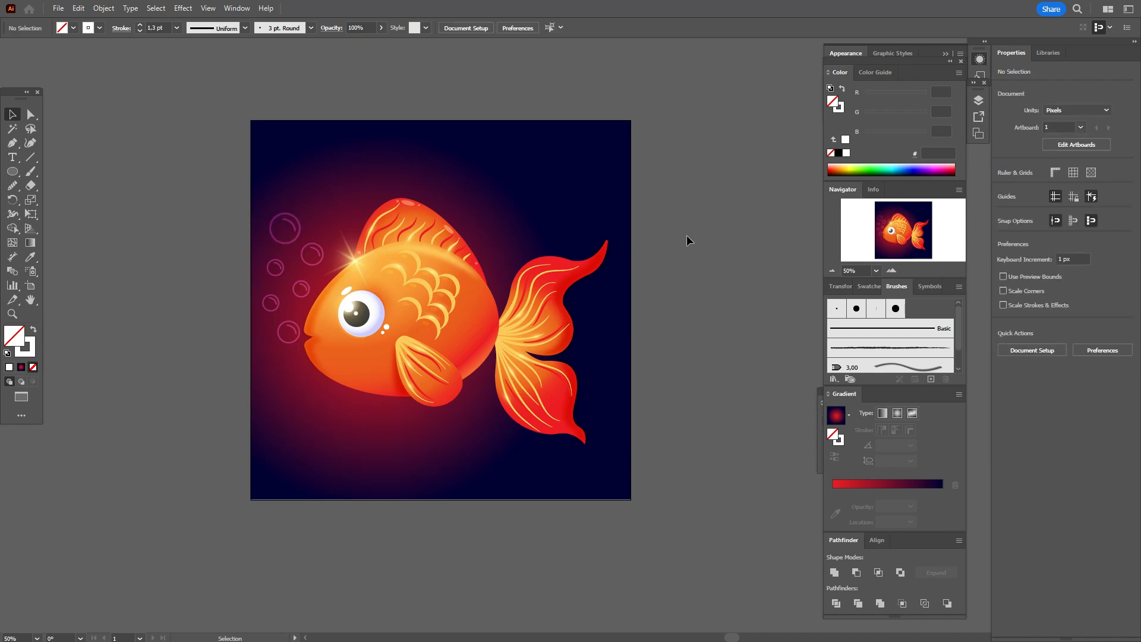
- Shrink the background rectangle's radial gradient slightly so the red glow ends closer around the fish
click(522, 200)
click(31, 242)
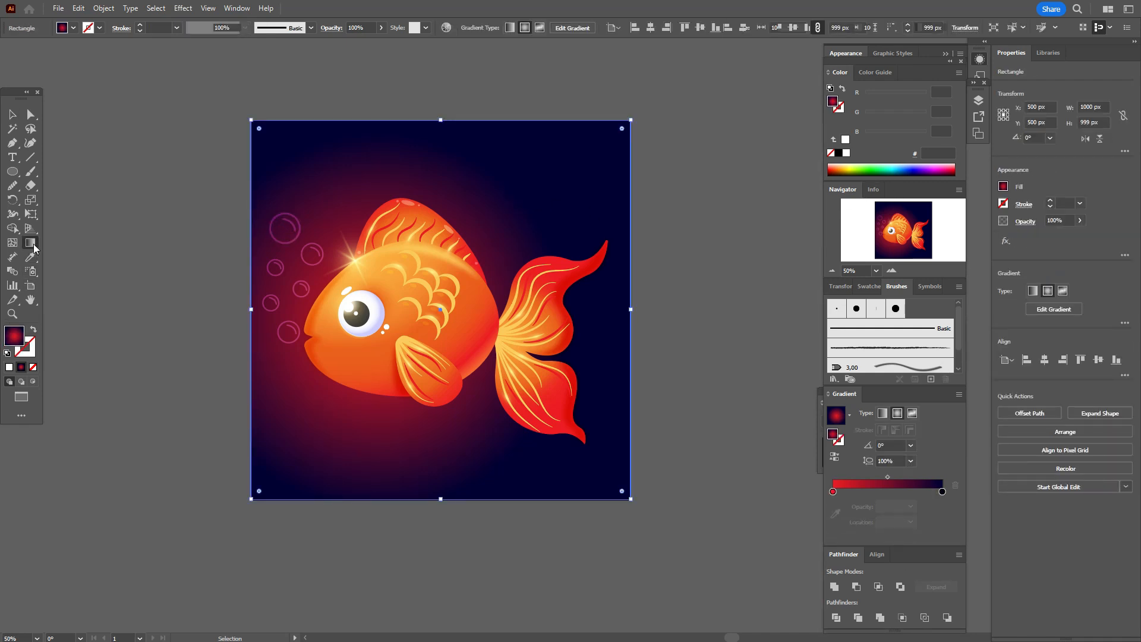
drag(196, 324, 217, 327)
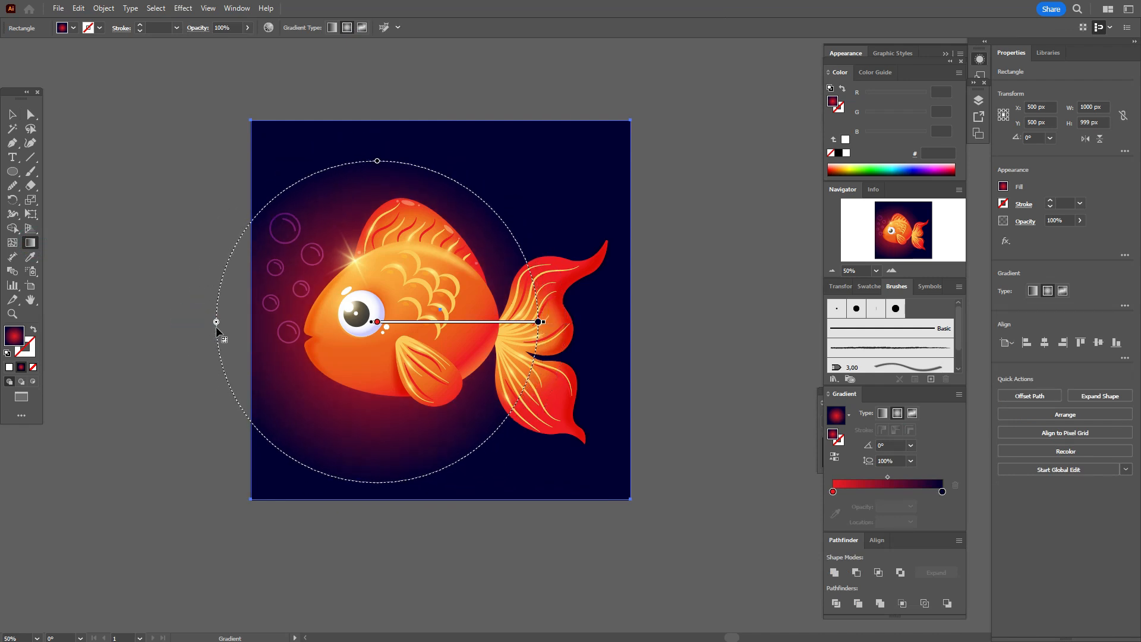
click(12, 114)
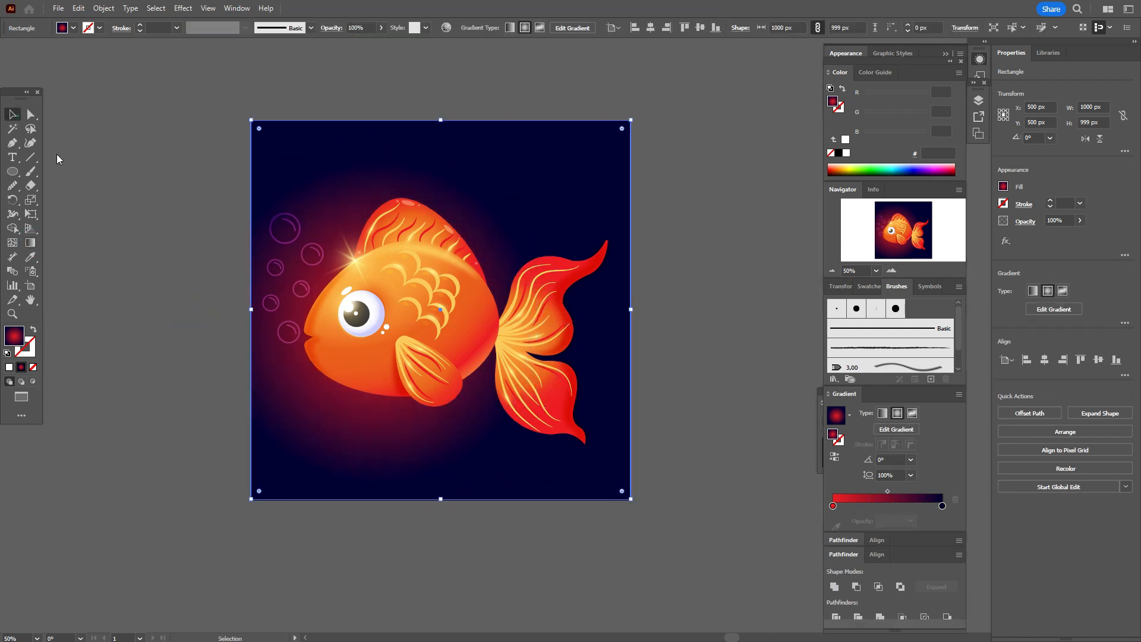
click(84, 176)
- Copy the dorsal fin's golden glow ellipse onto the forehead, enlarge it and layer stretched copies along the head's upper edge
click(412, 233)
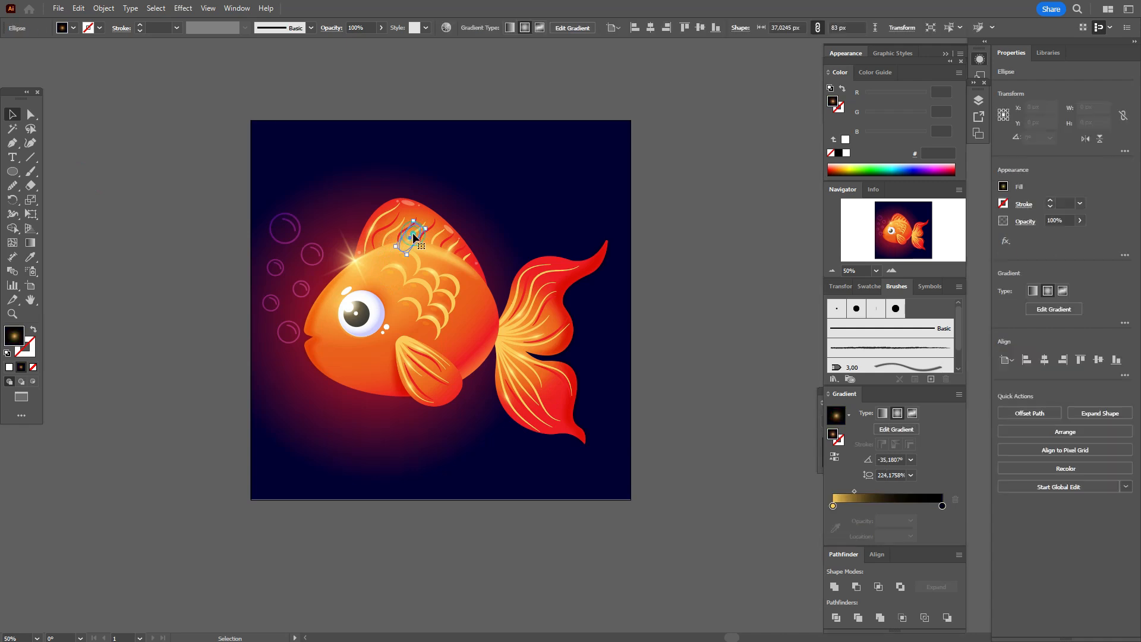
drag(413, 236, 607, 341)
drag(612, 296, 349, 275)
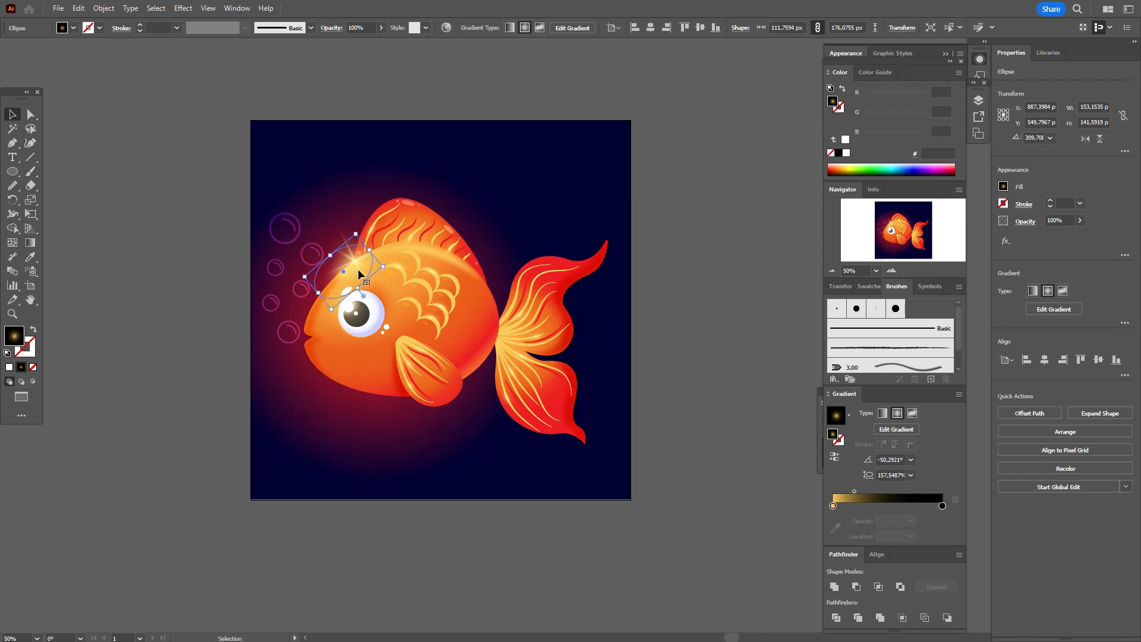
drag(359, 288, 378, 312)
key(a)
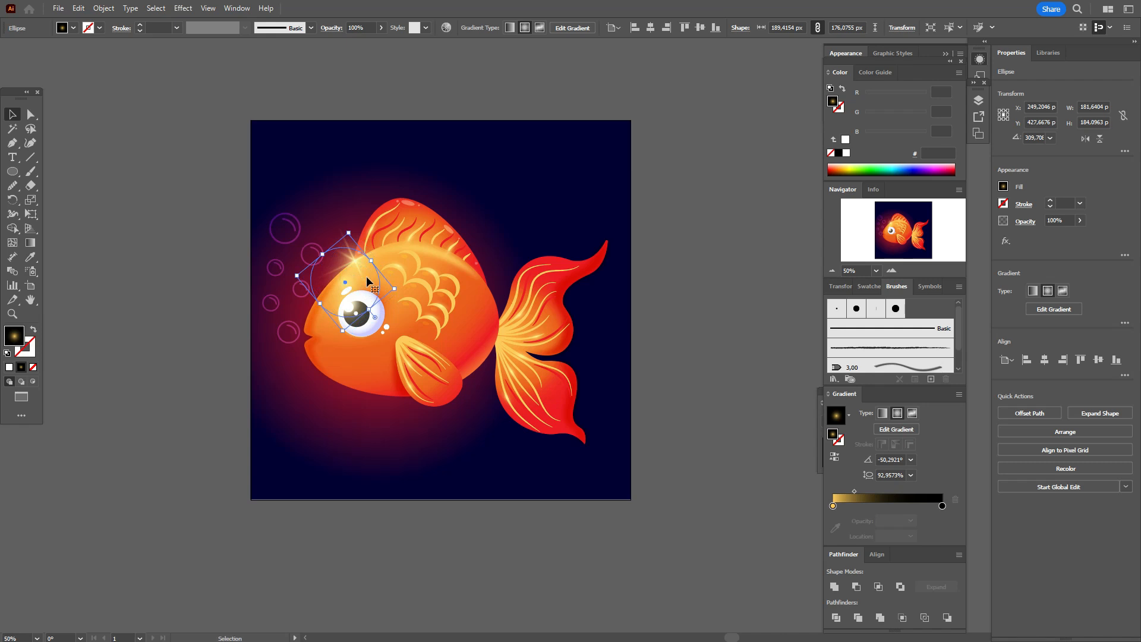
key(ctrl+z)
drag(351, 280, 376, 258)
drag(373, 260, 432, 223)
click(647, 249)
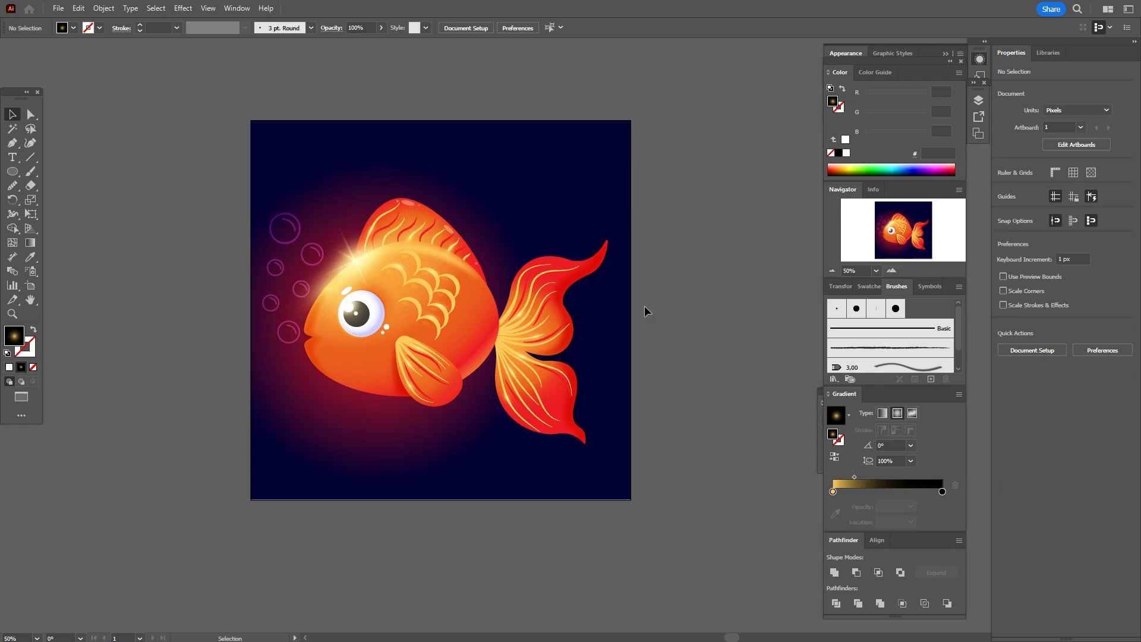
- Duplicate the fish's body shape in place and bring the copy to the front
click(359, 356)
ctrl+click(360, 357)
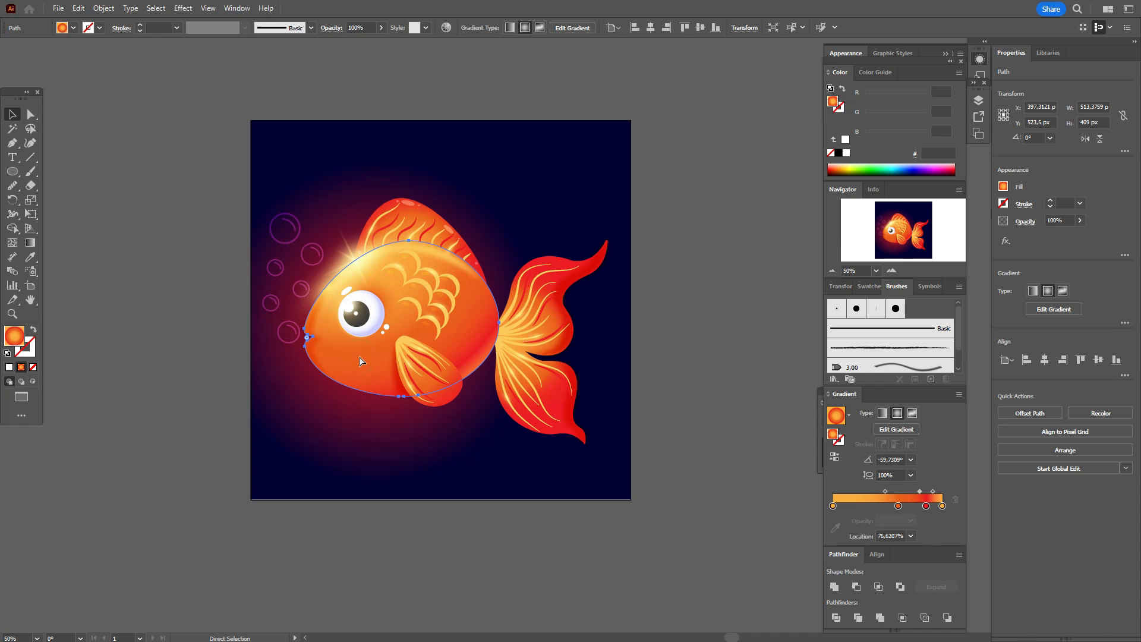
right_click(369, 354)
mouse_move(441, 558)
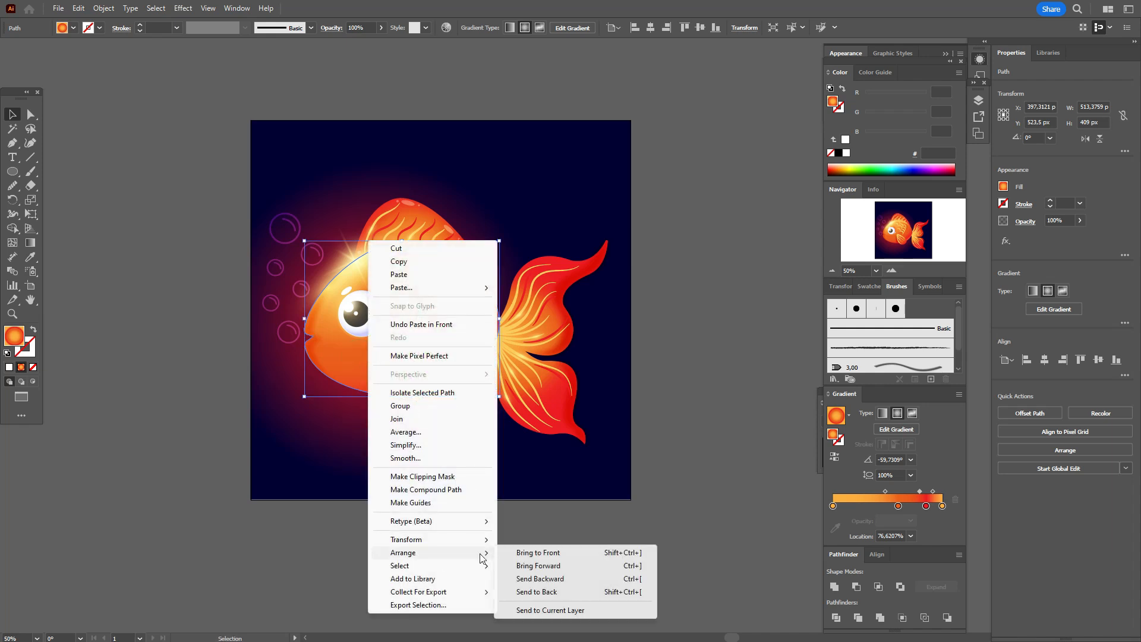
click(517, 556)
- Select the forehead glow ellipses together with the front body copy and clip them inside it with a clipping mask
shift+click(319, 287)
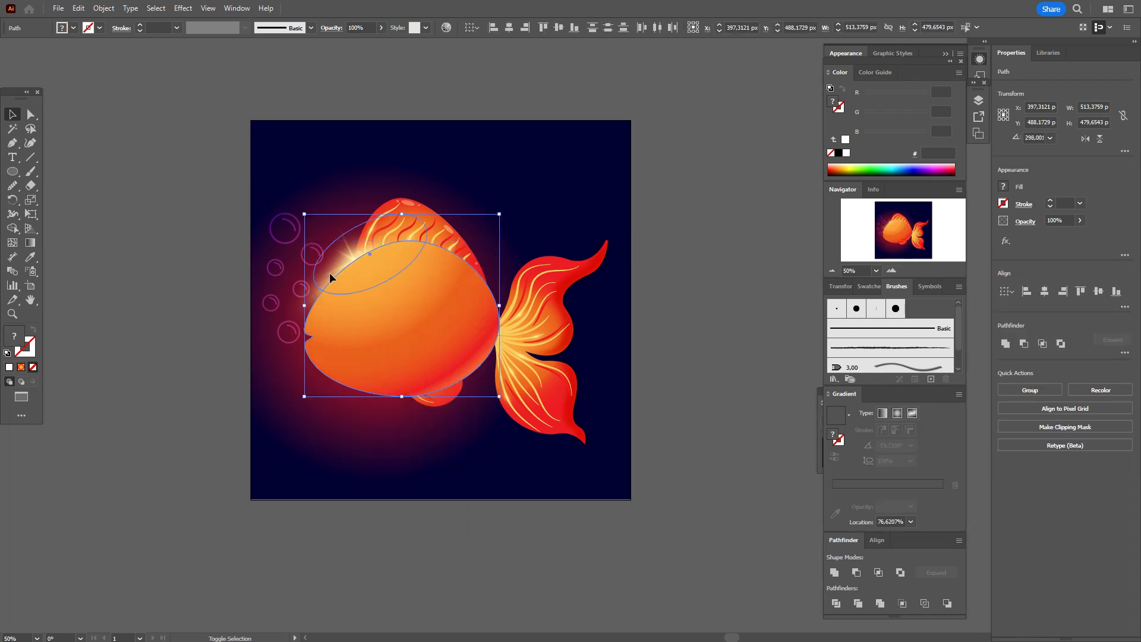
shift+click(337, 262)
shift+click(329, 276)
shift+click(313, 291)
shift+click(420, 239)
shift+click(417, 240)
shift+click(436, 241)
shift+click(437, 242)
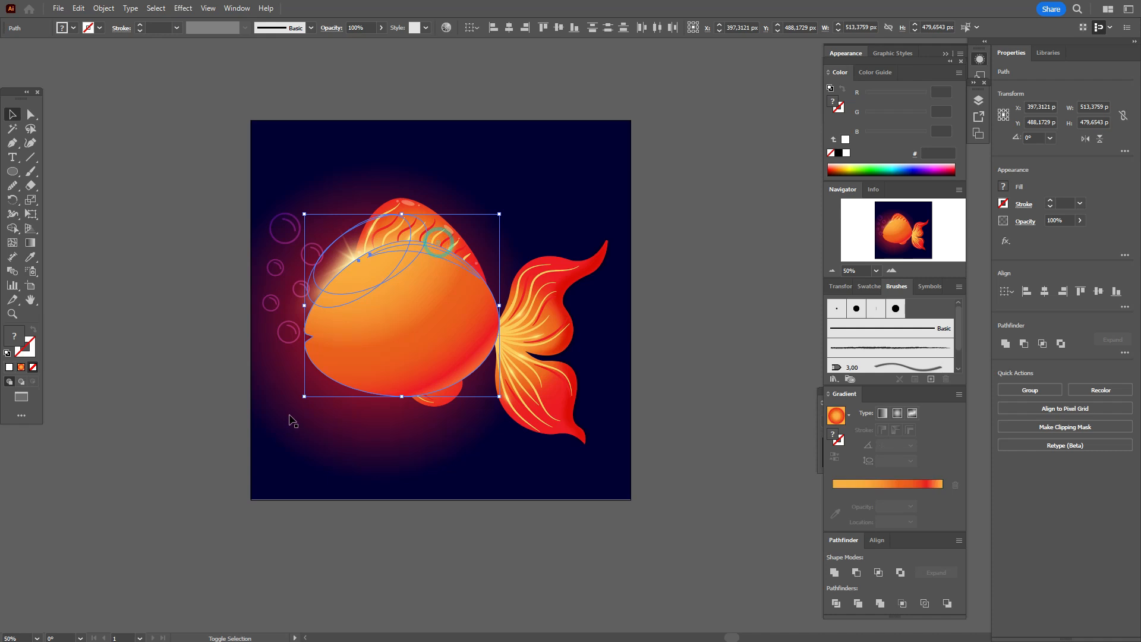
shift+click(315, 370)
shift+click(306, 308)
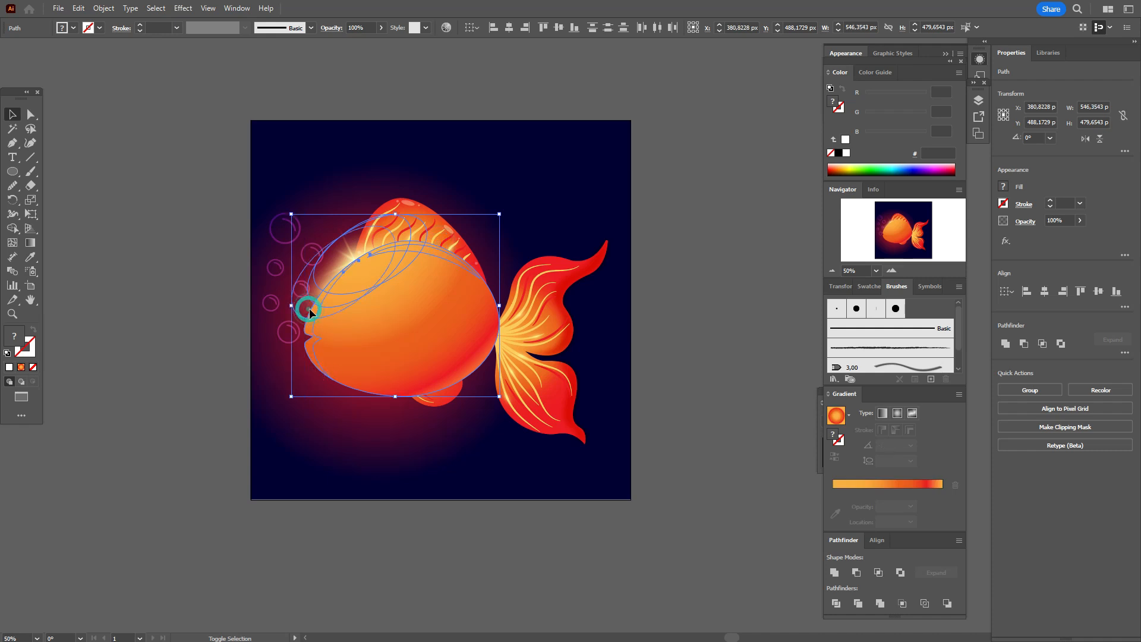
right_click(434, 295)
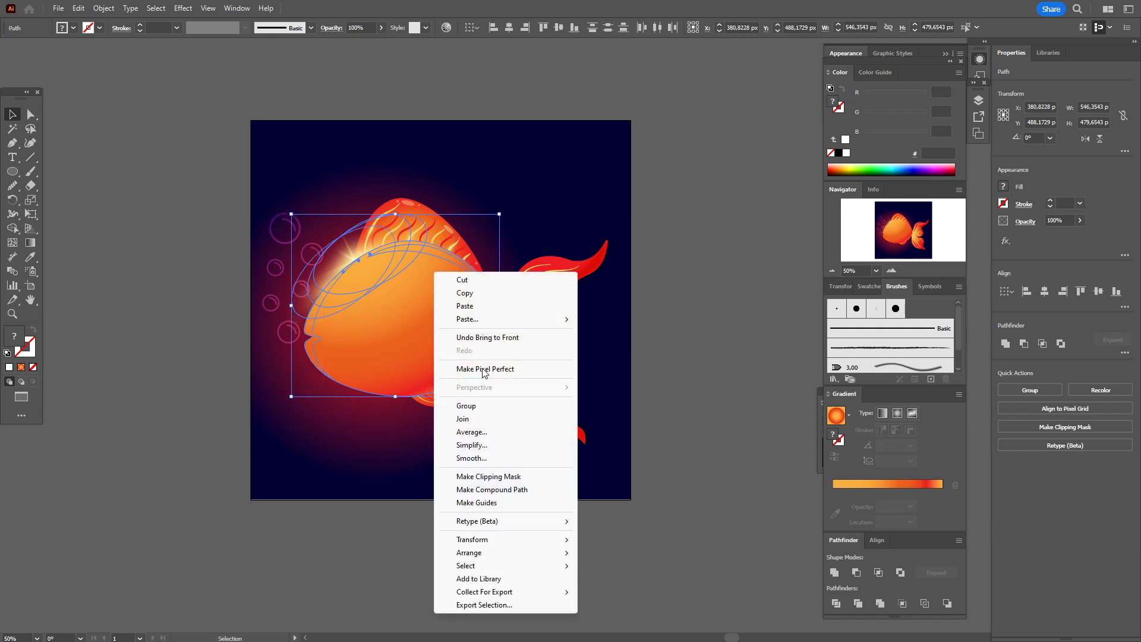
click(526, 480)
click(748, 344)
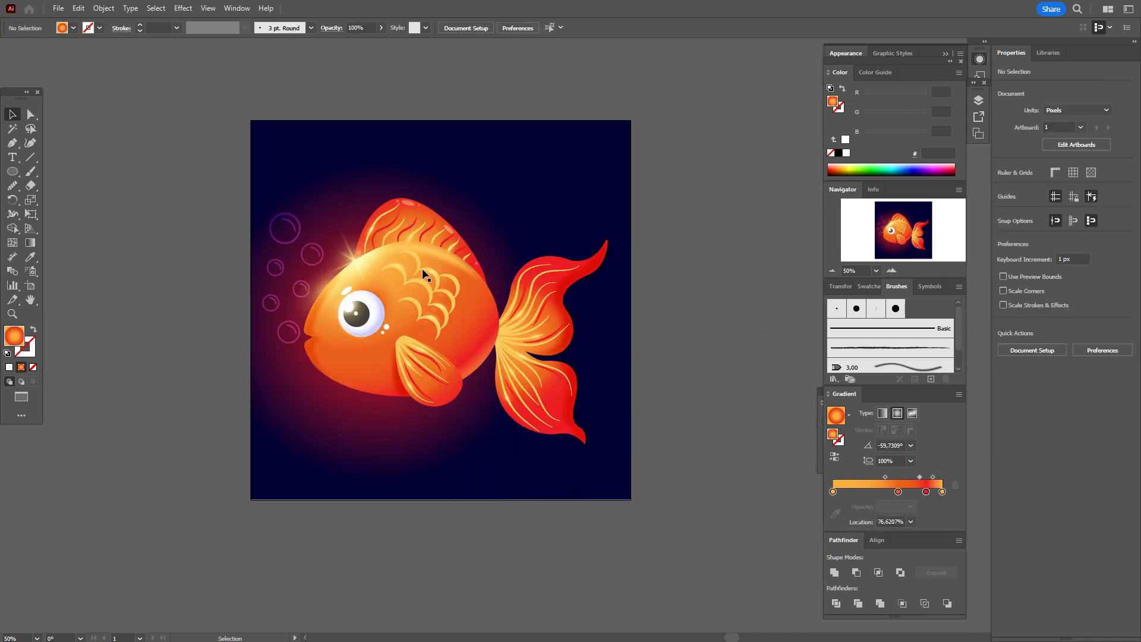
click(358, 262)
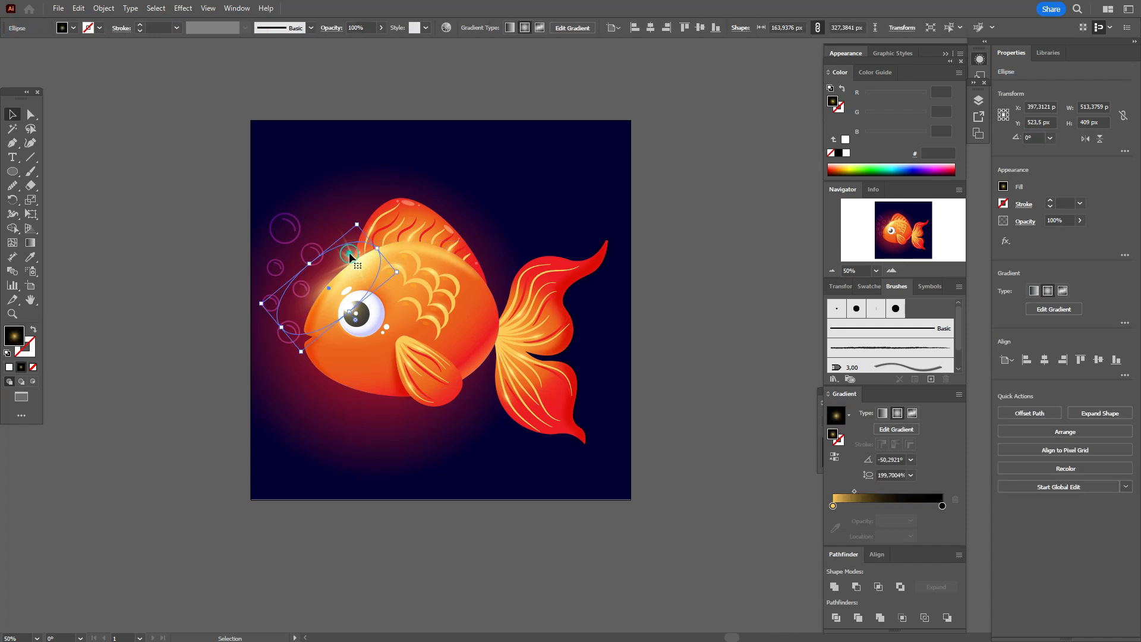
click(689, 222)
- Select the whole fish and the bubbles without the background and shift them slightly right and down on the artboard
drag(234, 148, 594, 262)
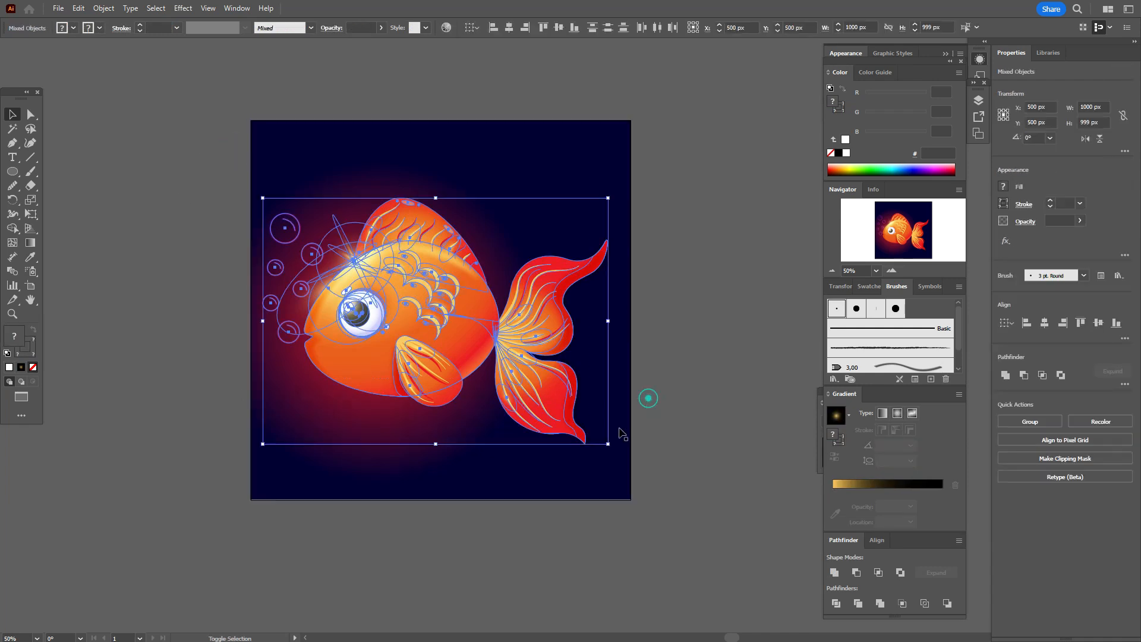
mouse_move(477, 335)
mouse_down()
mouse_move(490, 348)
mouse_move(482, 325)
mouse_up()
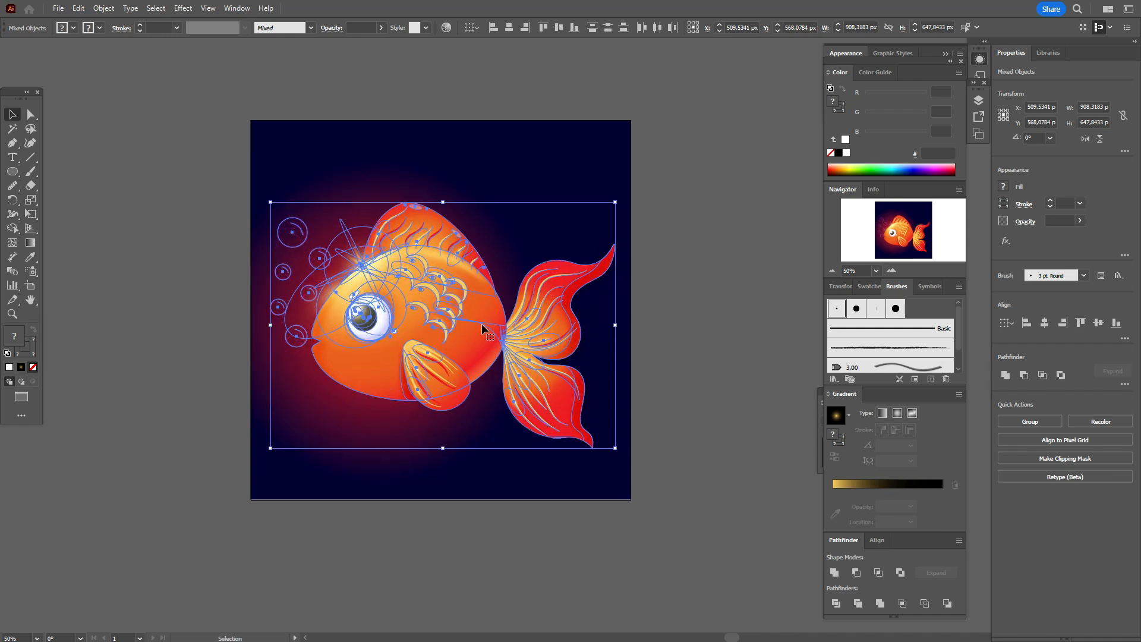
key(ctrl+shift+a)
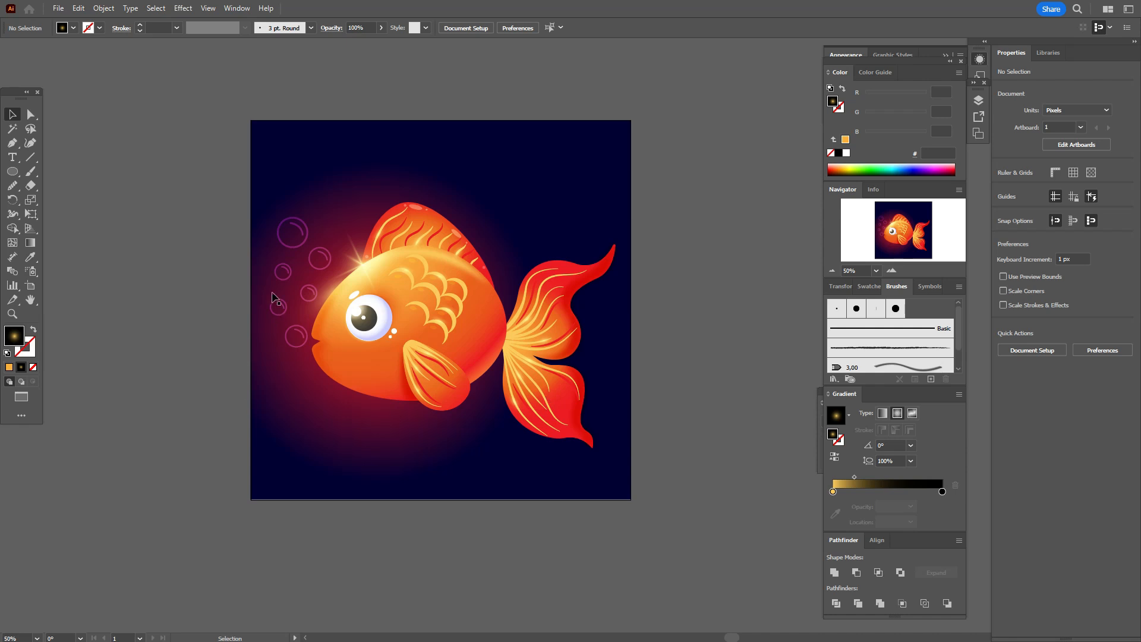
- Select only the eye parts and their highlights, enlarge the eye slightly and shift it a little toward the mouth
drag(216, 286, 336, 345)
shift+click(336, 320)
shift+click(357, 258)
shift+click(305, 339)
shift+click(307, 340)
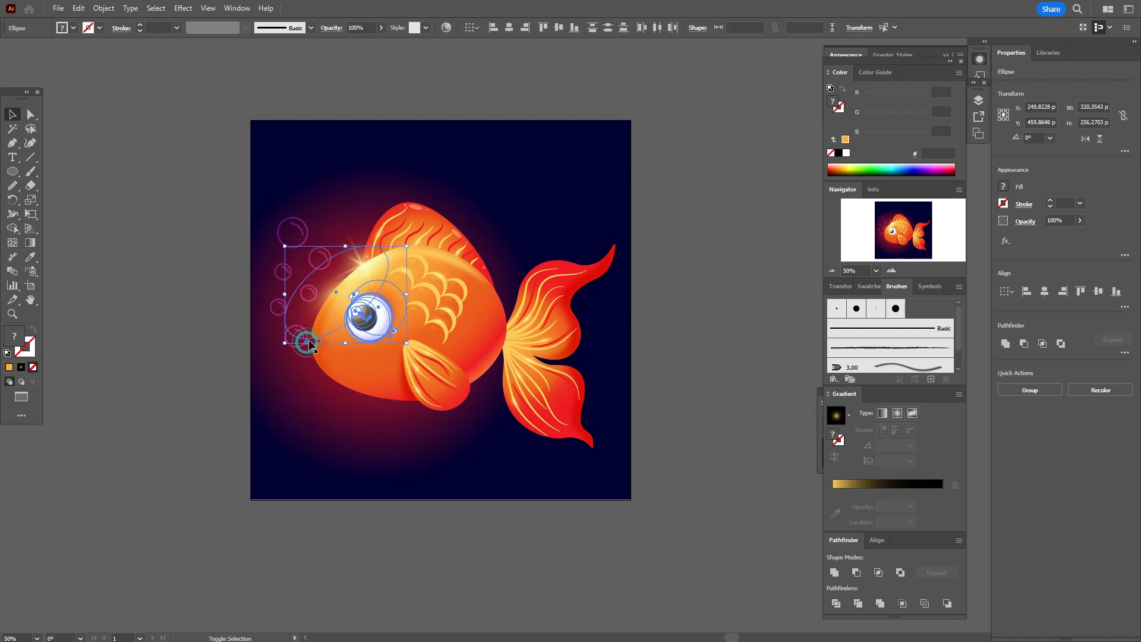
shift+click(311, 343)
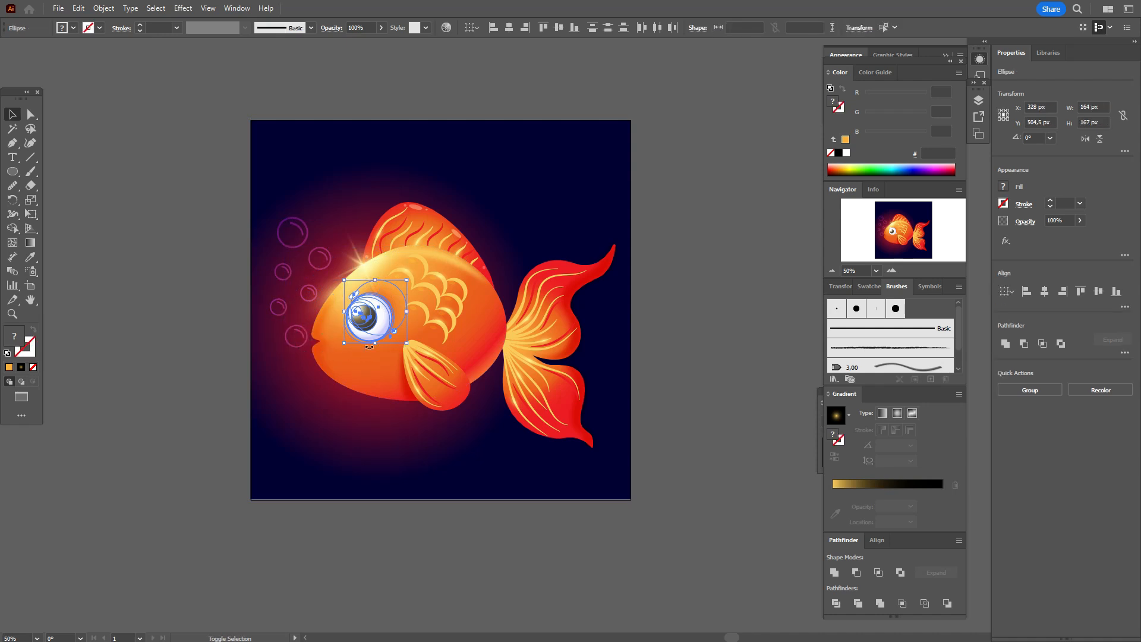
drag(375, 345, 365, 323)
click(712, 269)
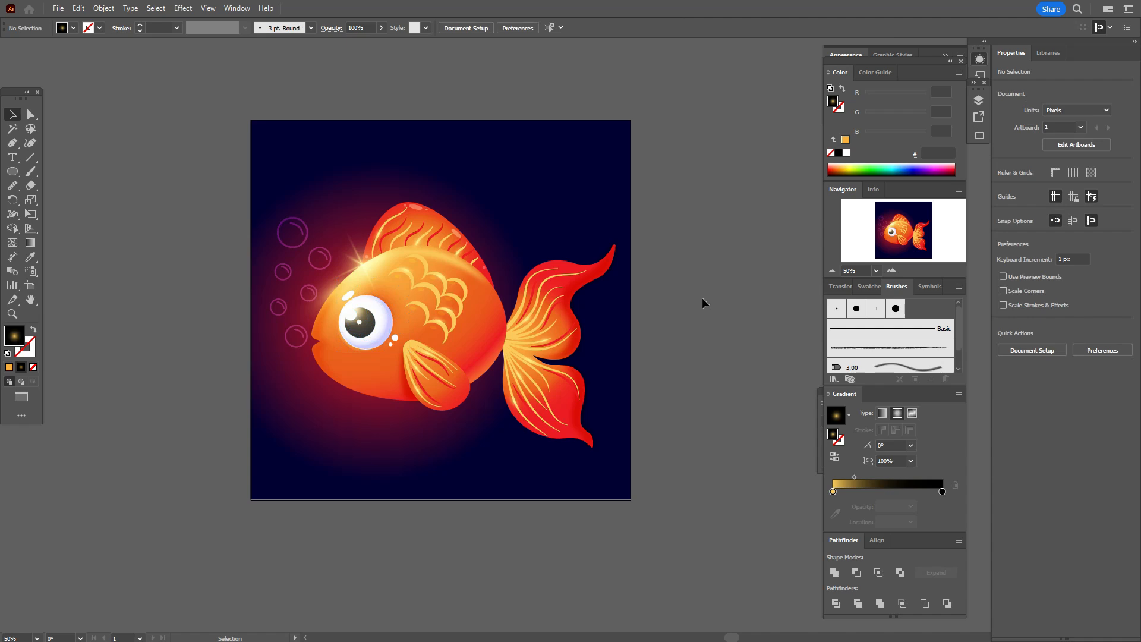